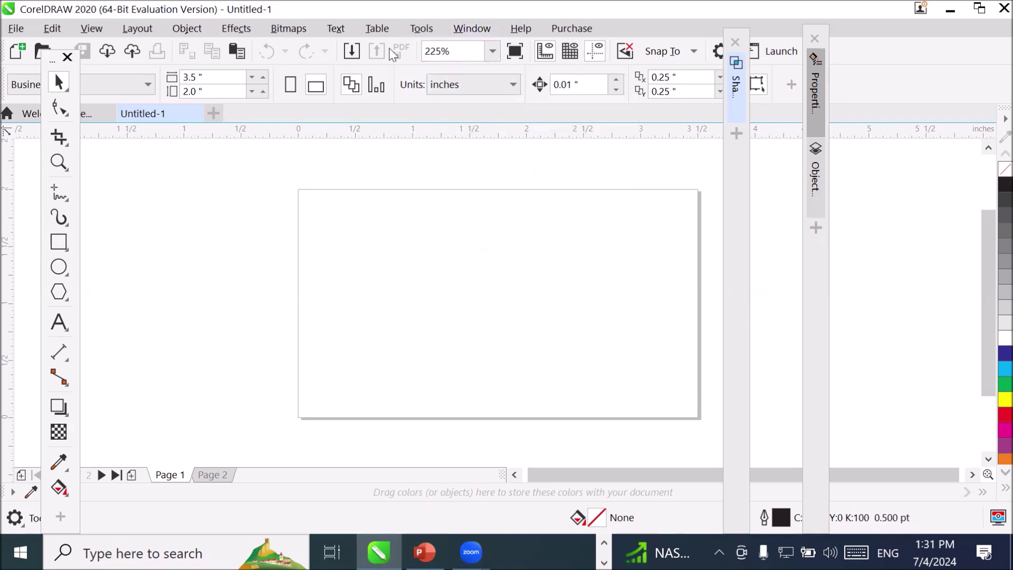
- Widen the floating Toolbox so its tools sit in three rows and place it over the page's left edge
click(53, 60)
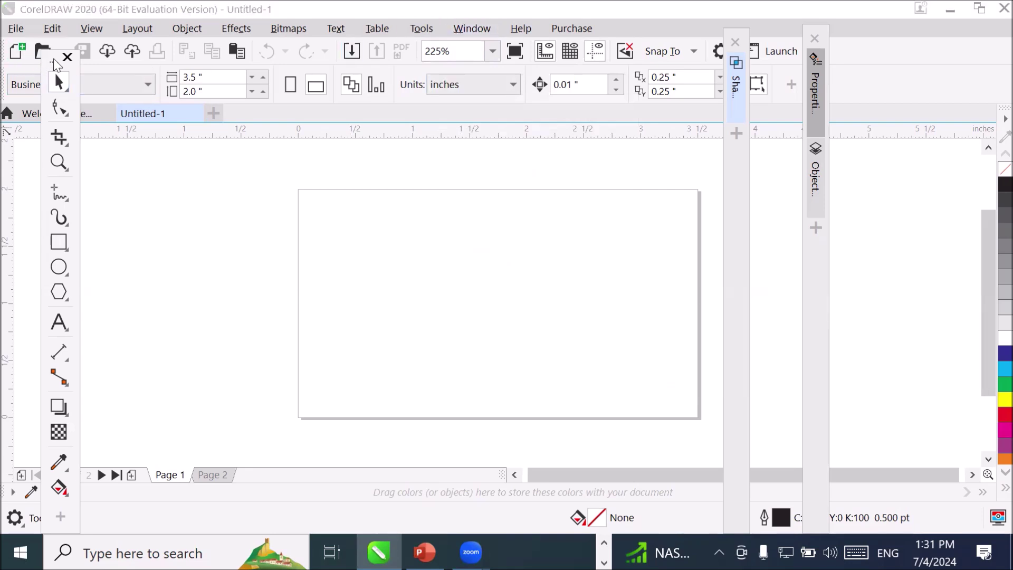
drag(54, 60, 239, 151)
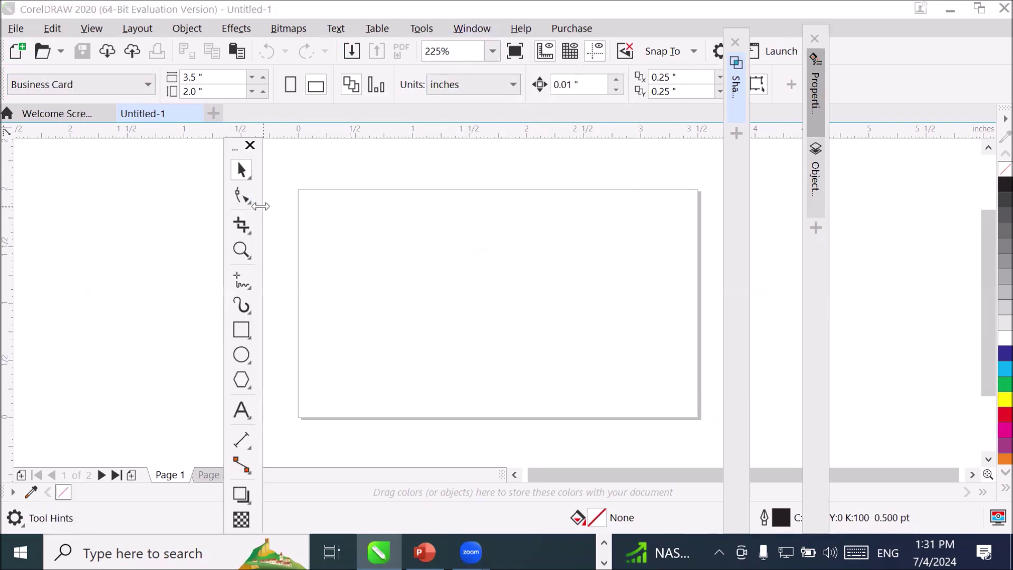
drag(261, 206, 420, 206)
drag(336, 149, 263, 183)
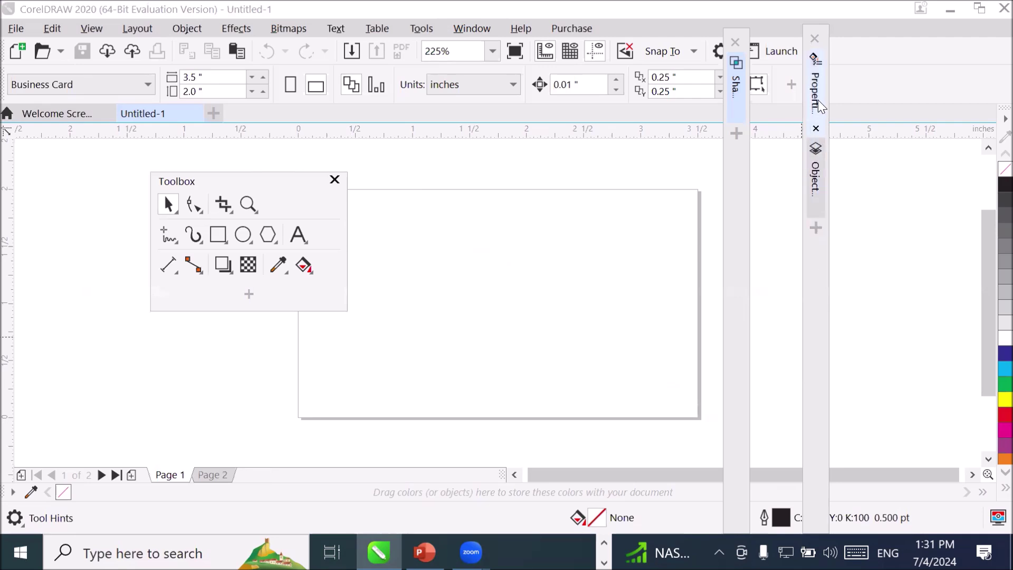
- Close the collapsed Shape docker and the floating docker group holding Properties and Objects
click(735, 41)
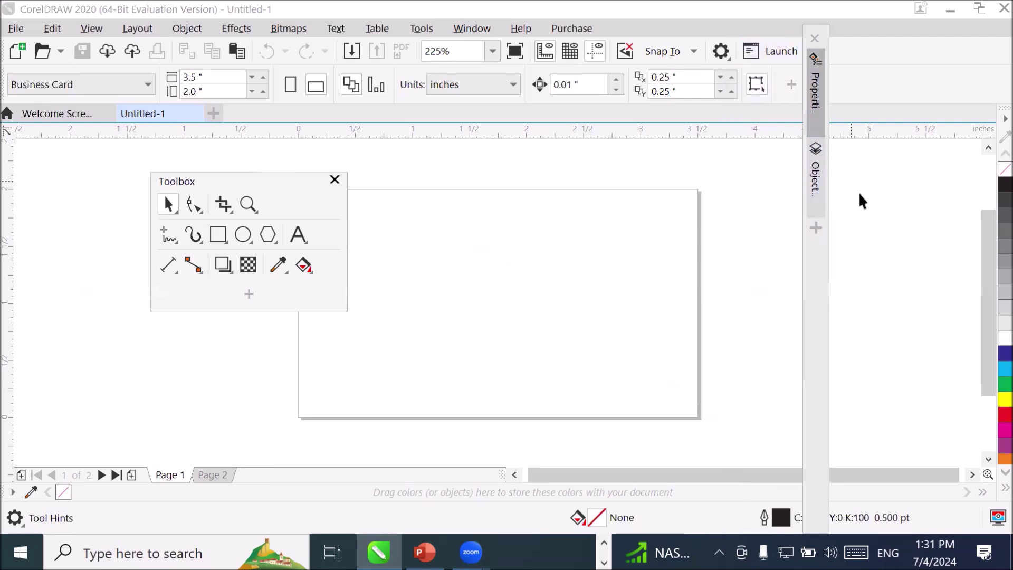
click(816, 103)
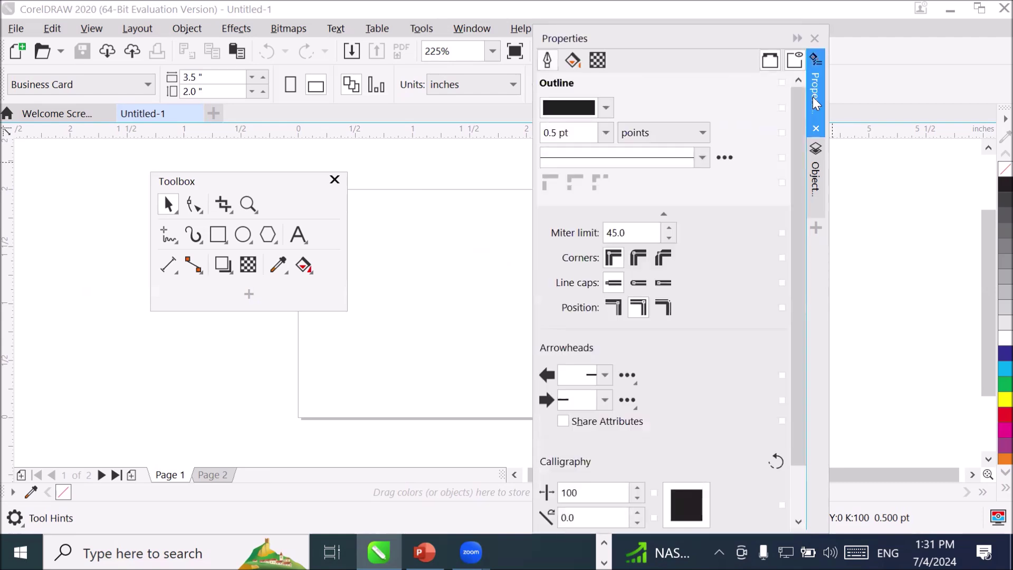
click(817, 177)
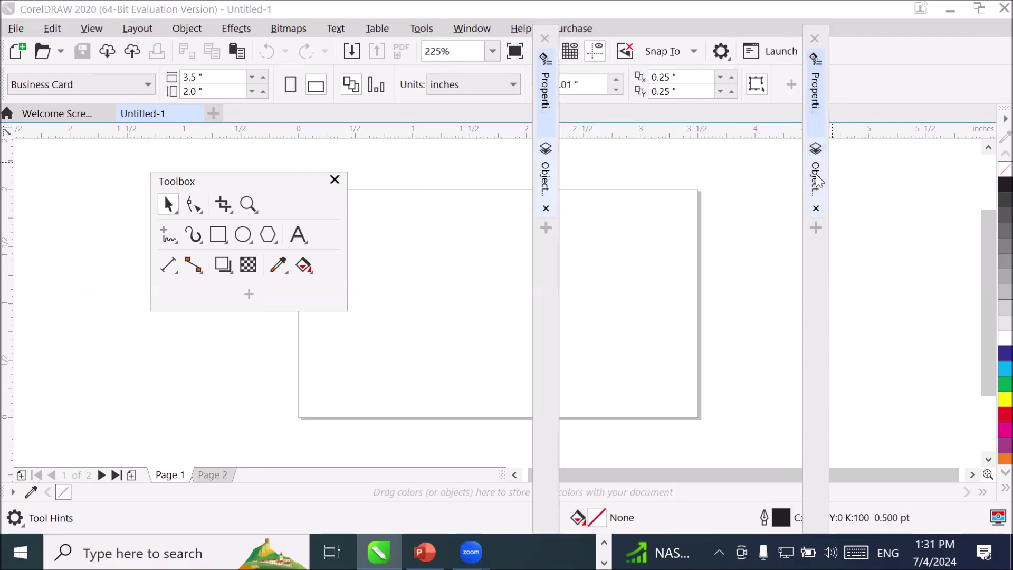
click(817, 181)
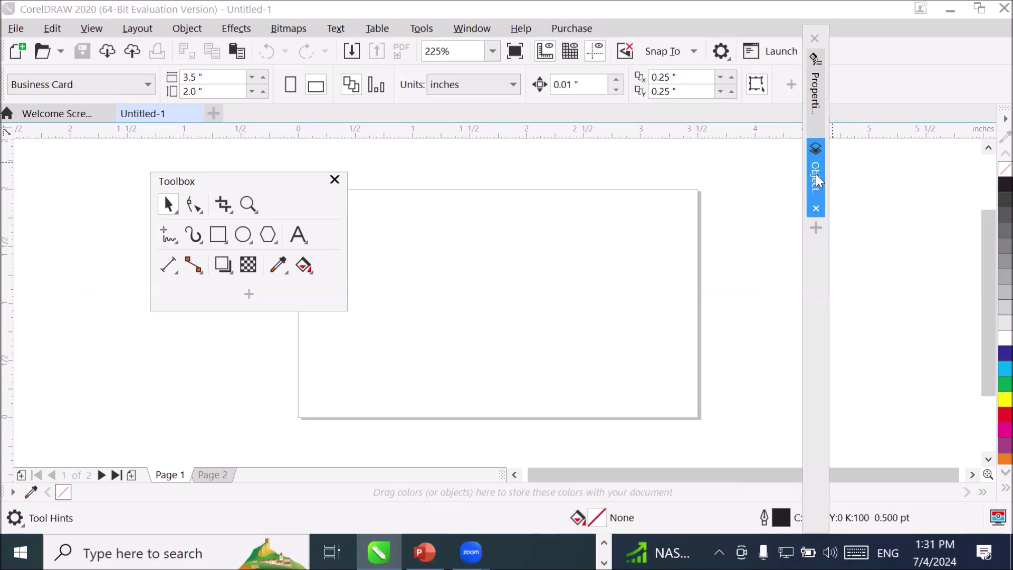
click(816, 40)
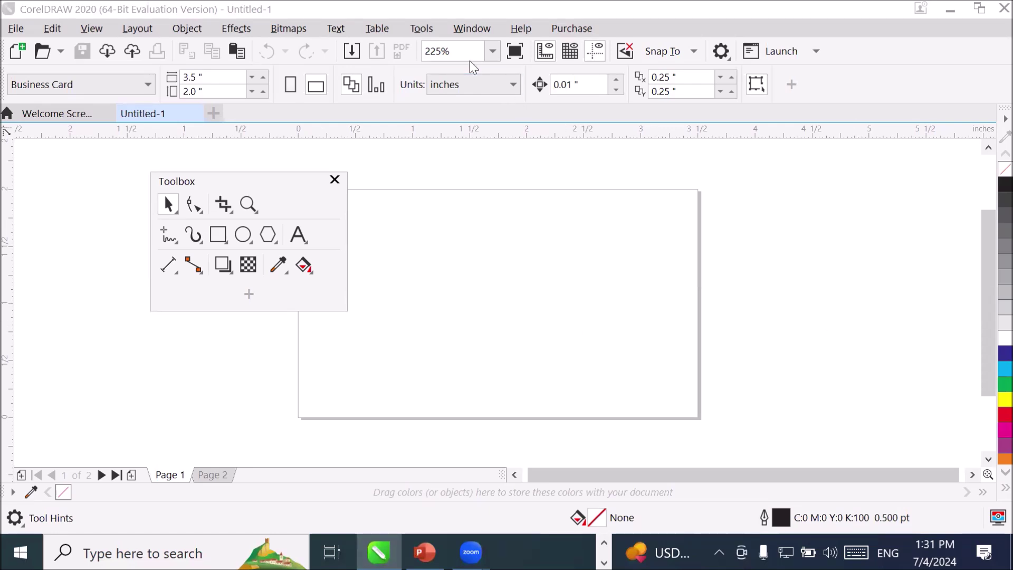
- Set the default button size of the toolbars to Large
click(475, 30)
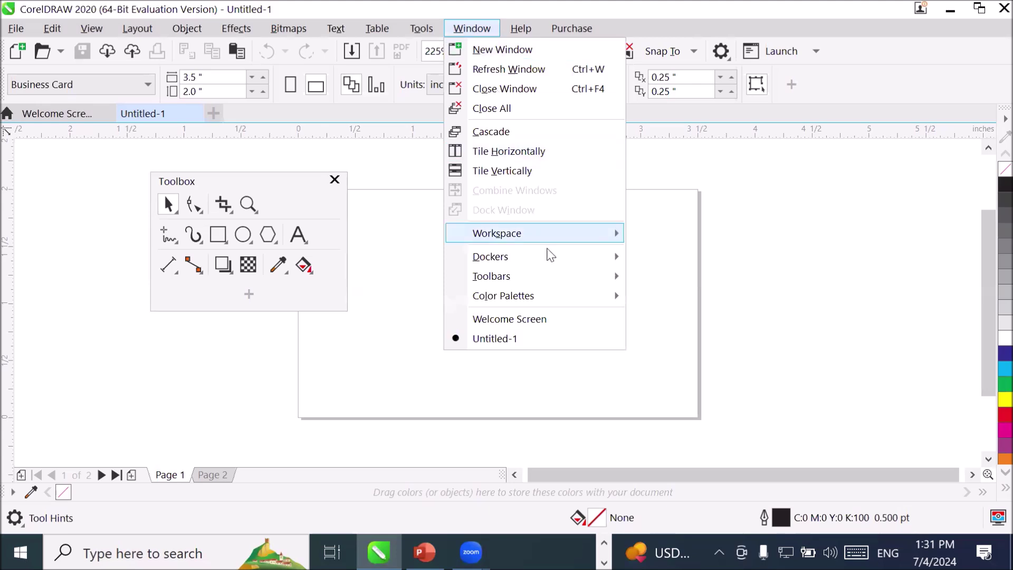
mouse_move(570, 285)
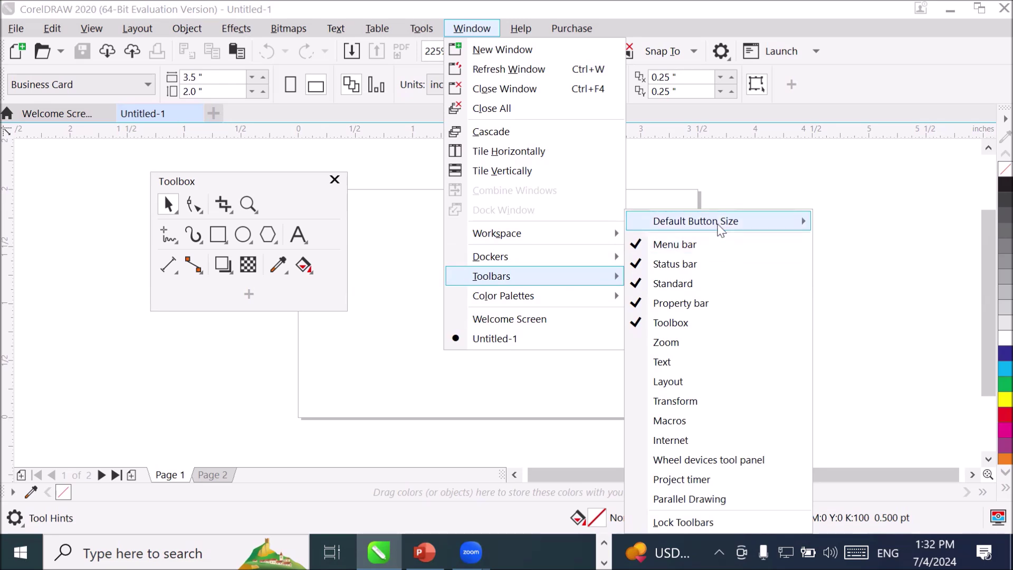
mouse_move(721, 226)
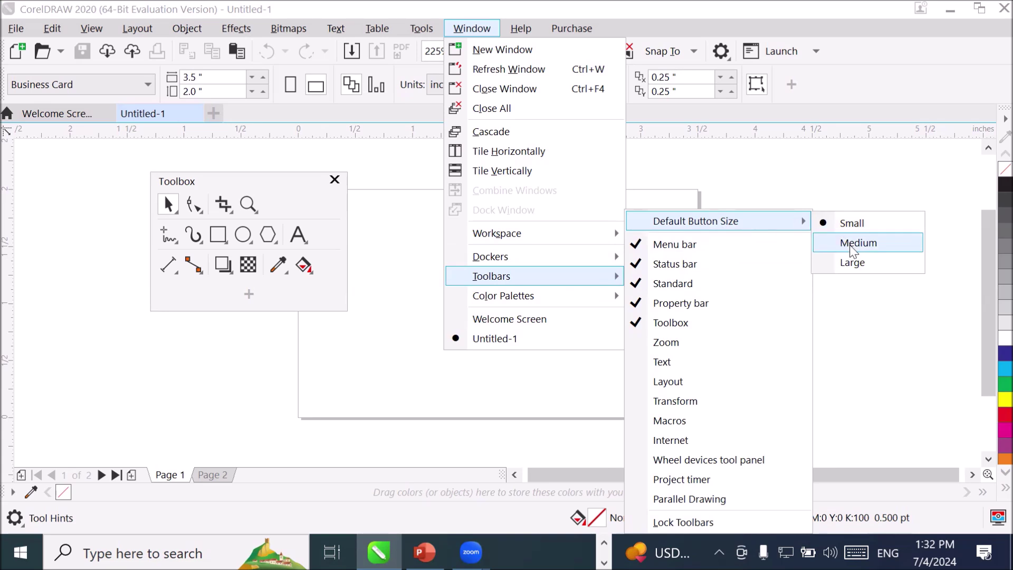
click(852, 262)
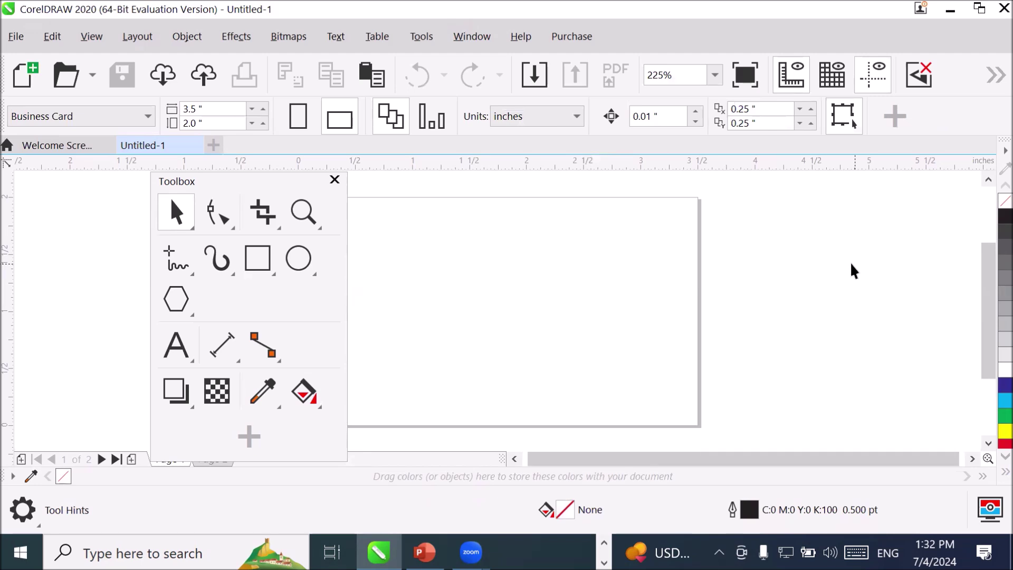
click(471, 42)
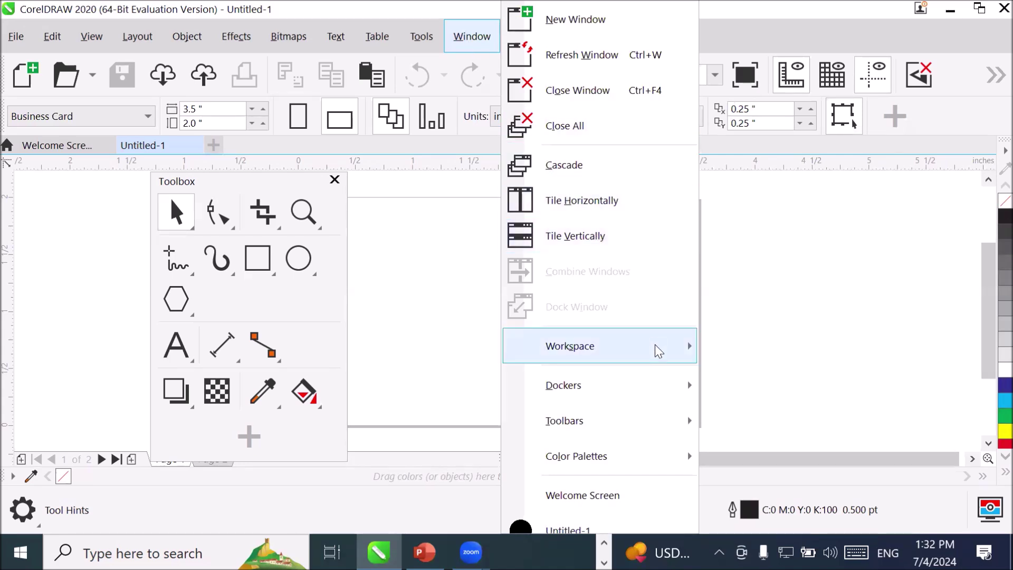
mouse_move(629, 421)
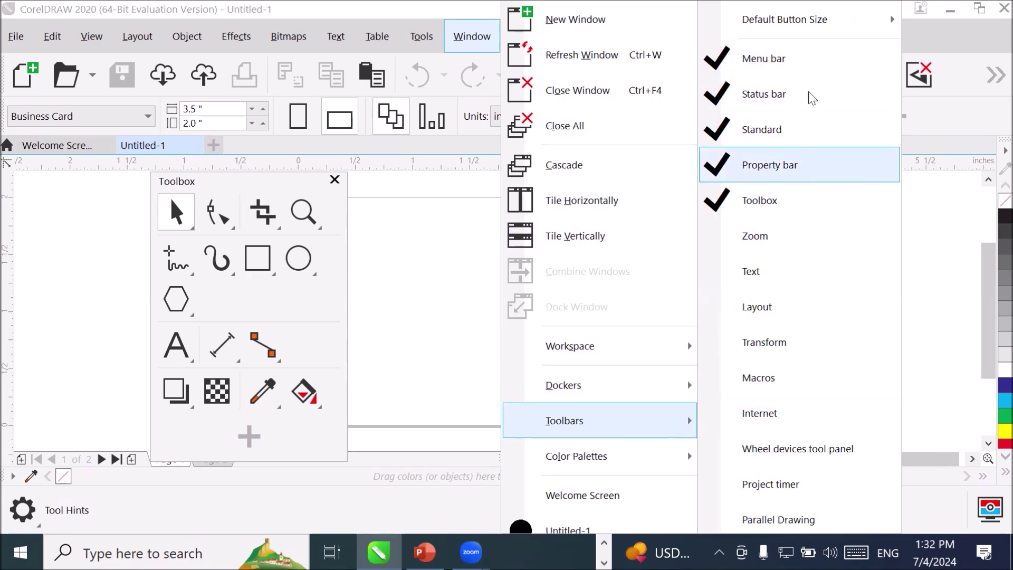
mouse_move(850, 35)
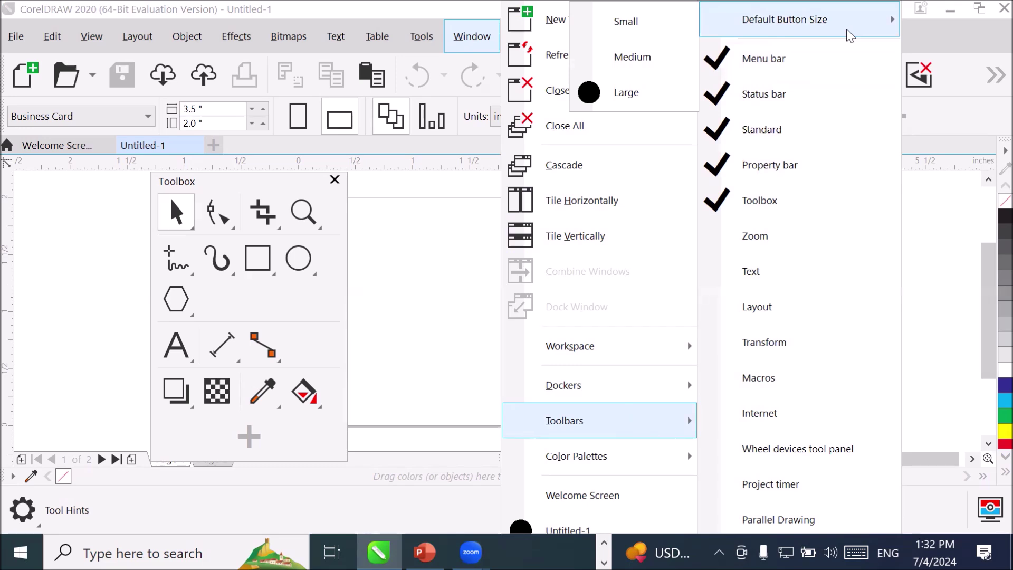
key(Escape)
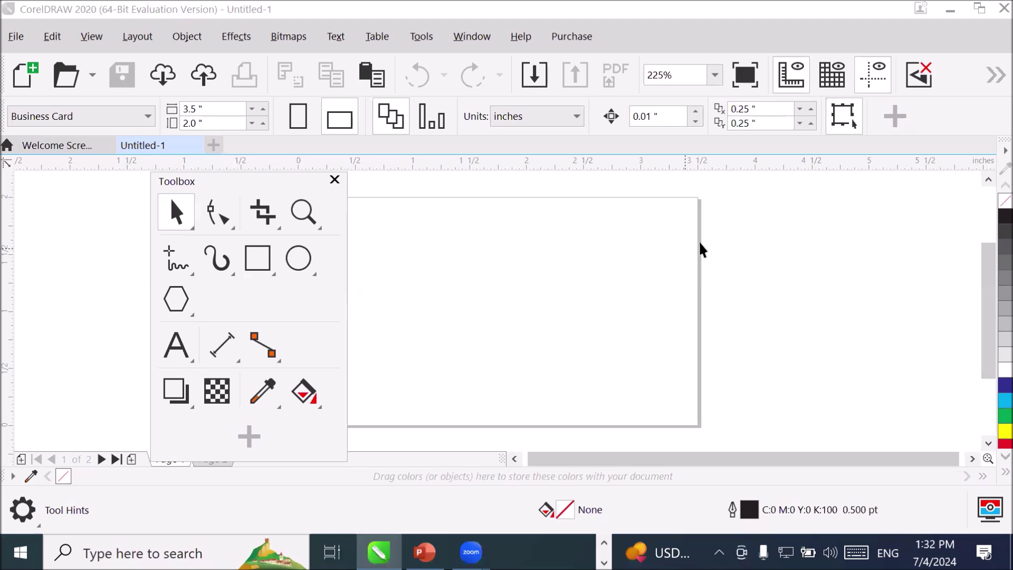
click(714, 288)
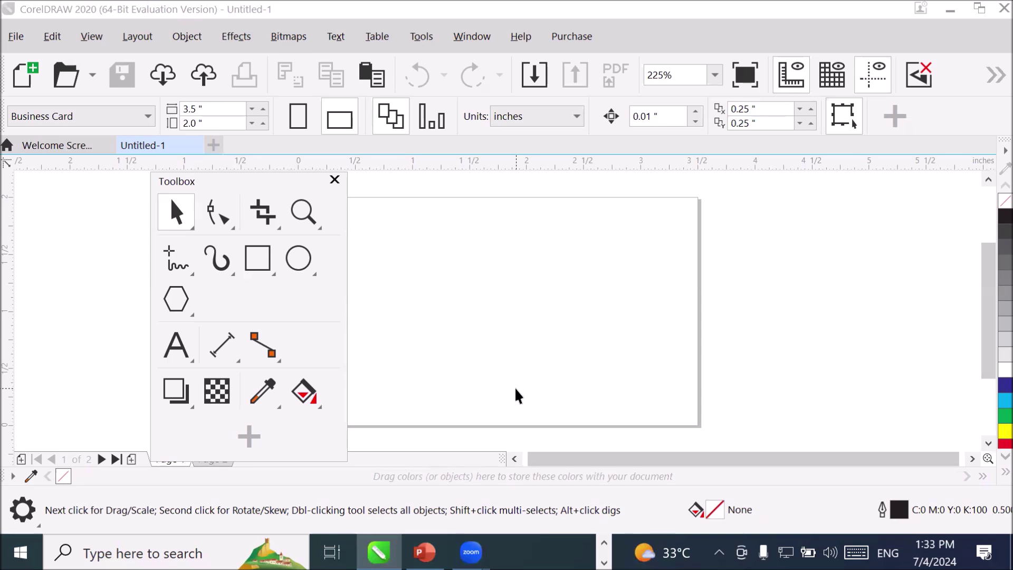
click(467, 36)
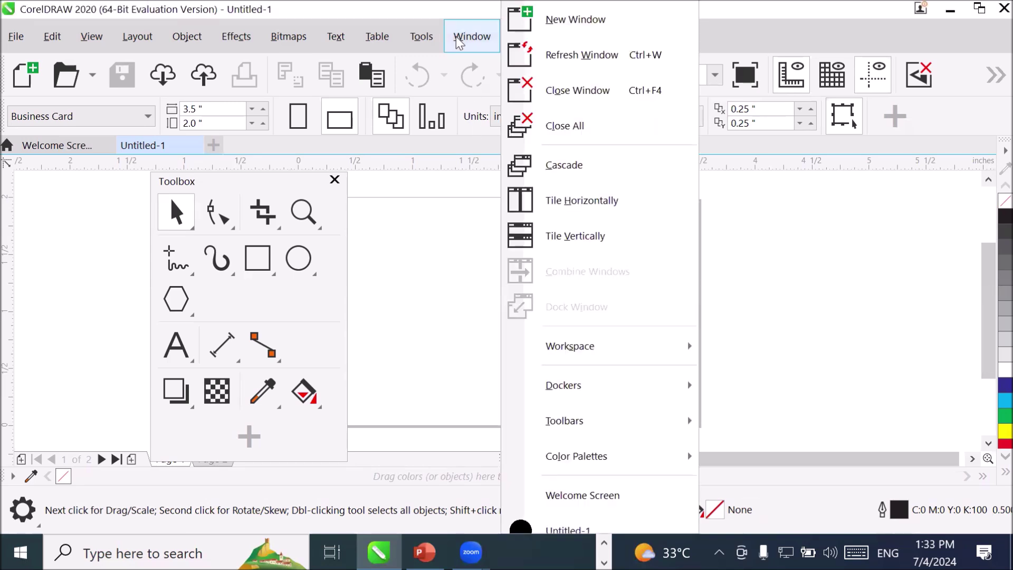
key(Escape)
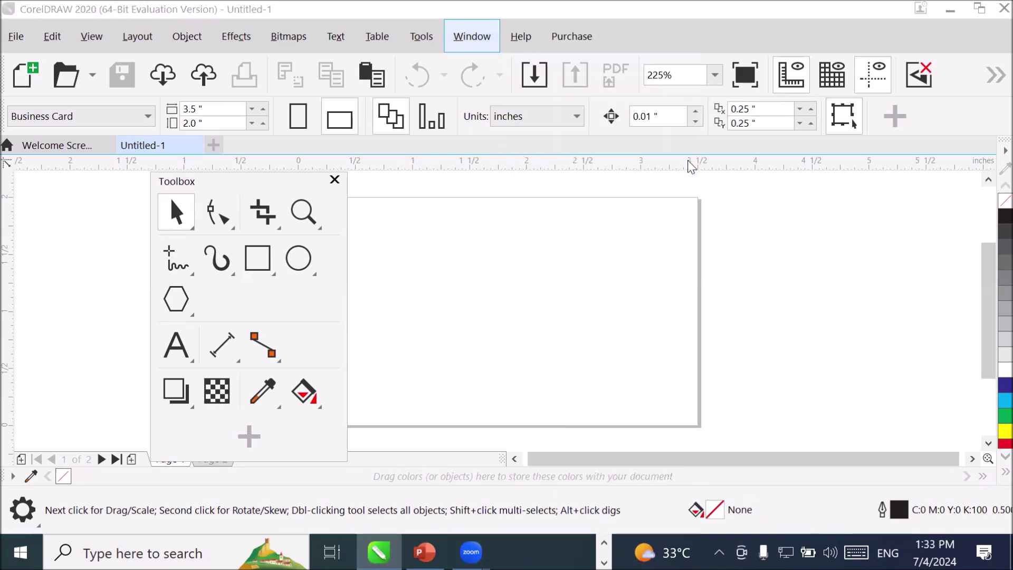
click(484, 46)
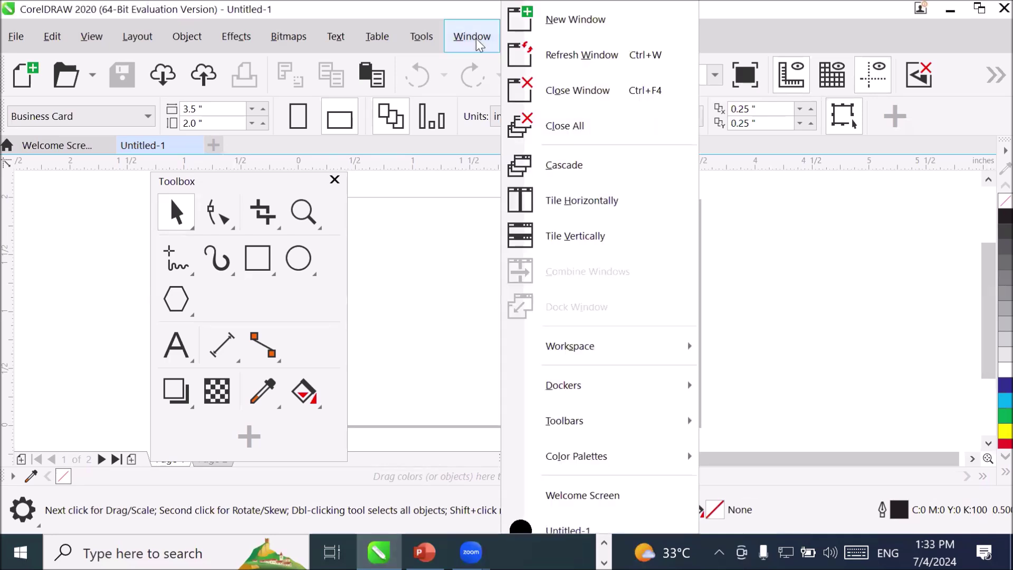
mouse_move(642, 376)
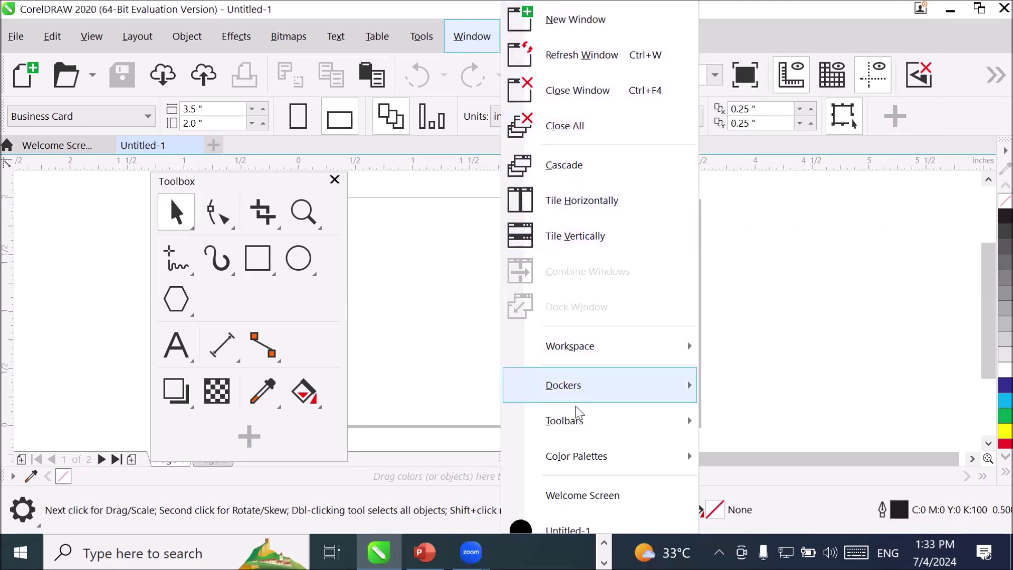
mouse_move(578, 420)
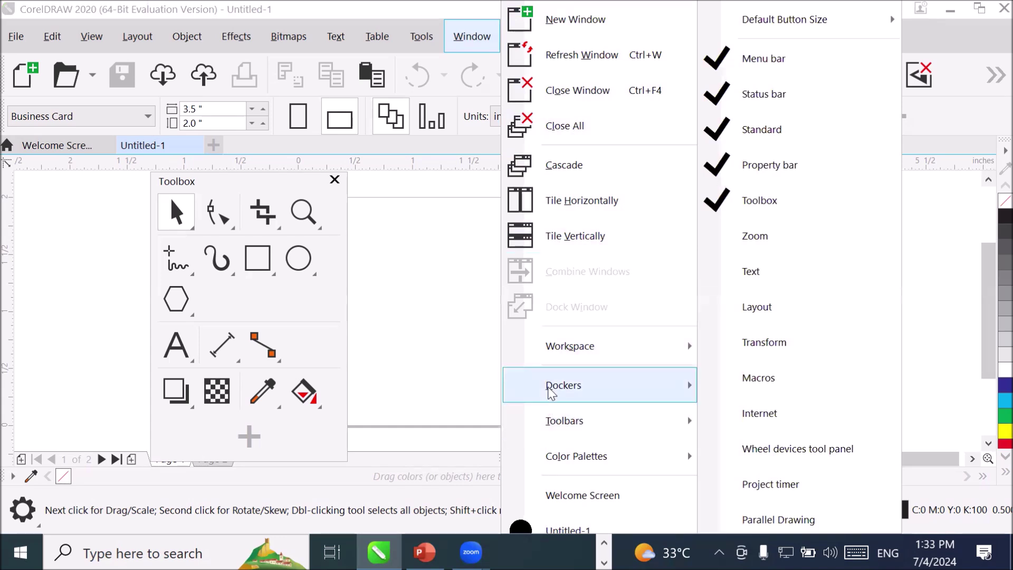
click(460, 35)
click(460, 35)
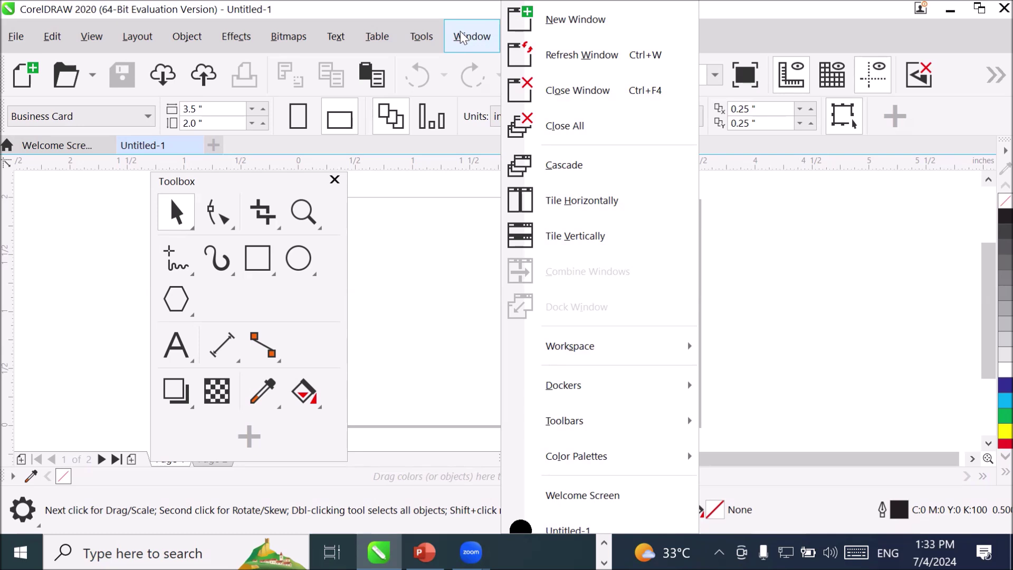
click(461, 36)
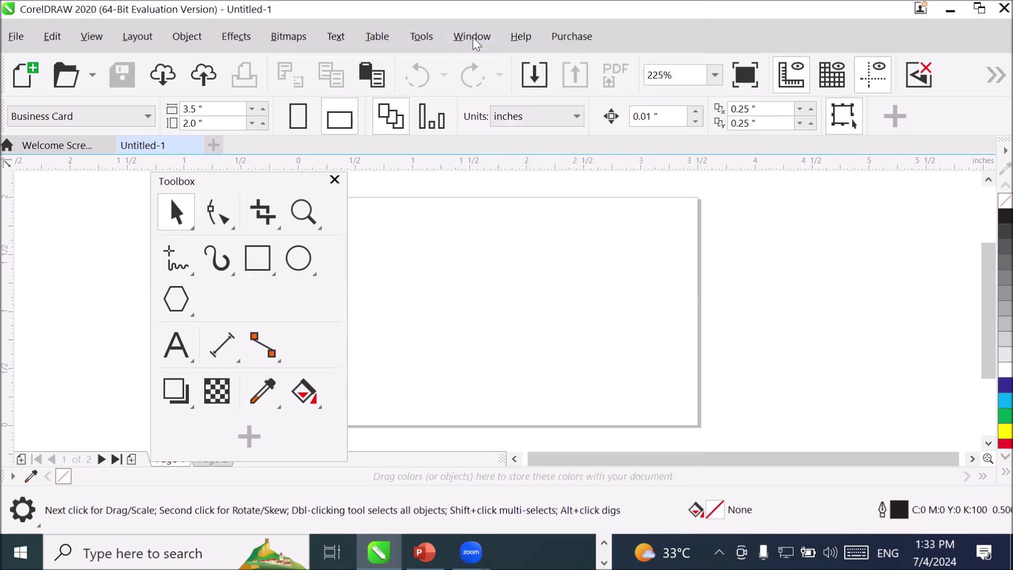
- Change the default toolbar button size to Medium
click(474, 40)
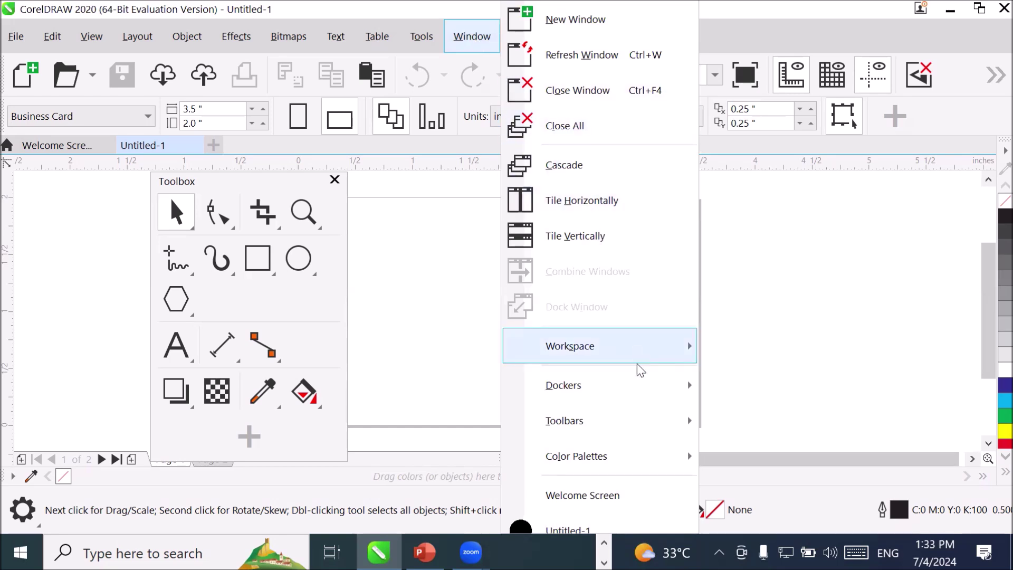
mouse_move(627, 421)
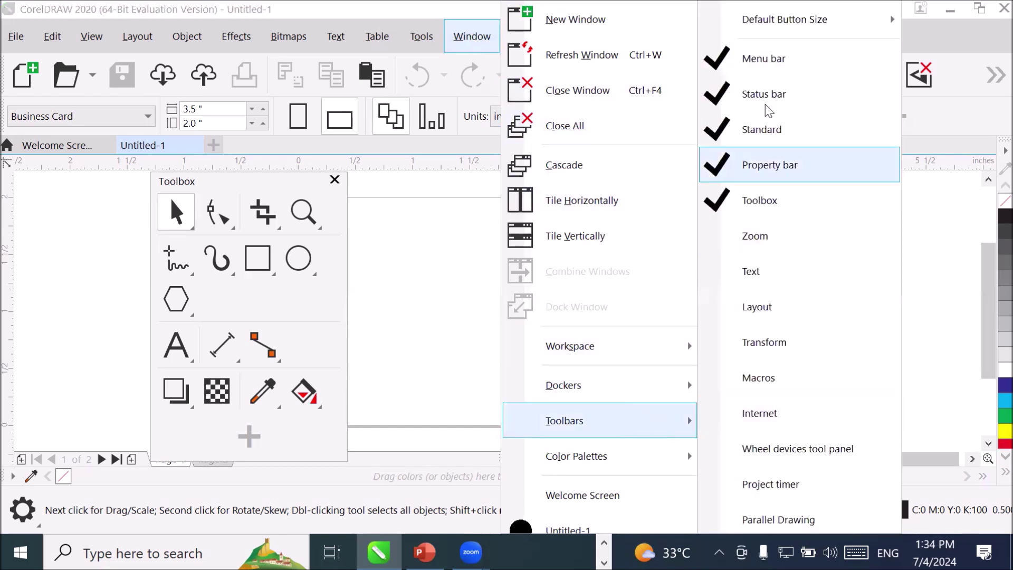
mouse_move(742, 32)
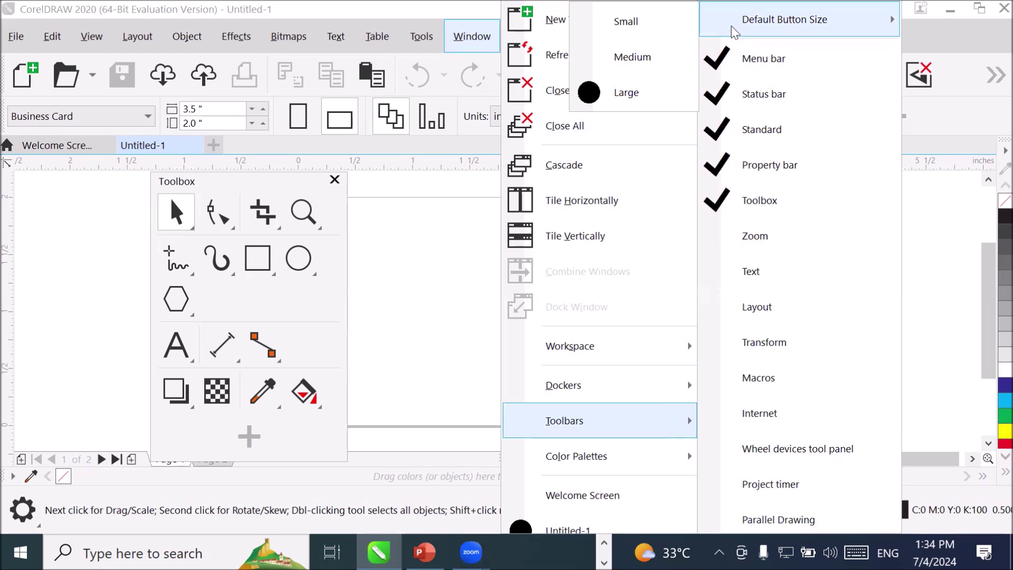
click(626, 62)
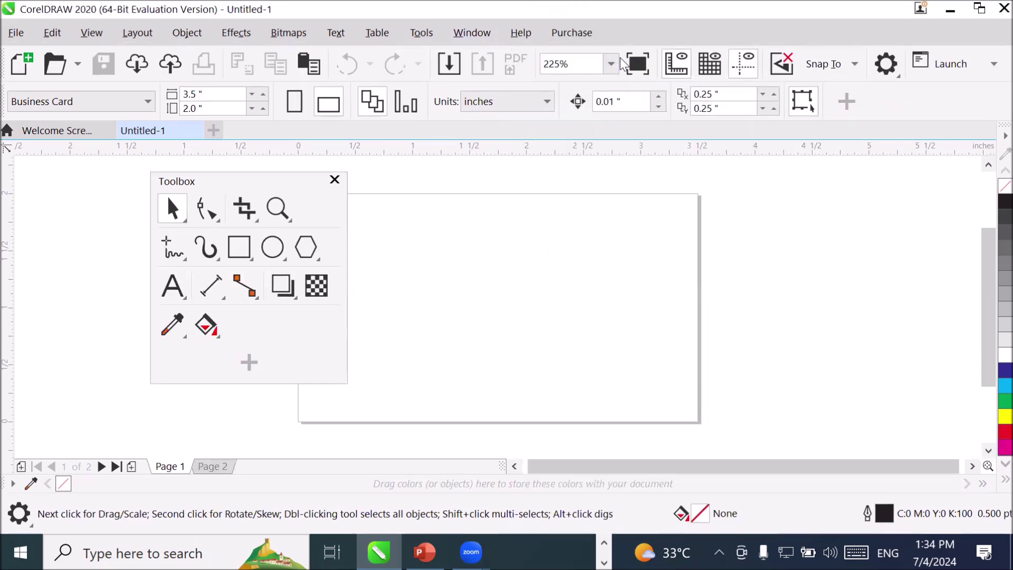
- Switch the toolbars' default button size to Small
click(477, 35)
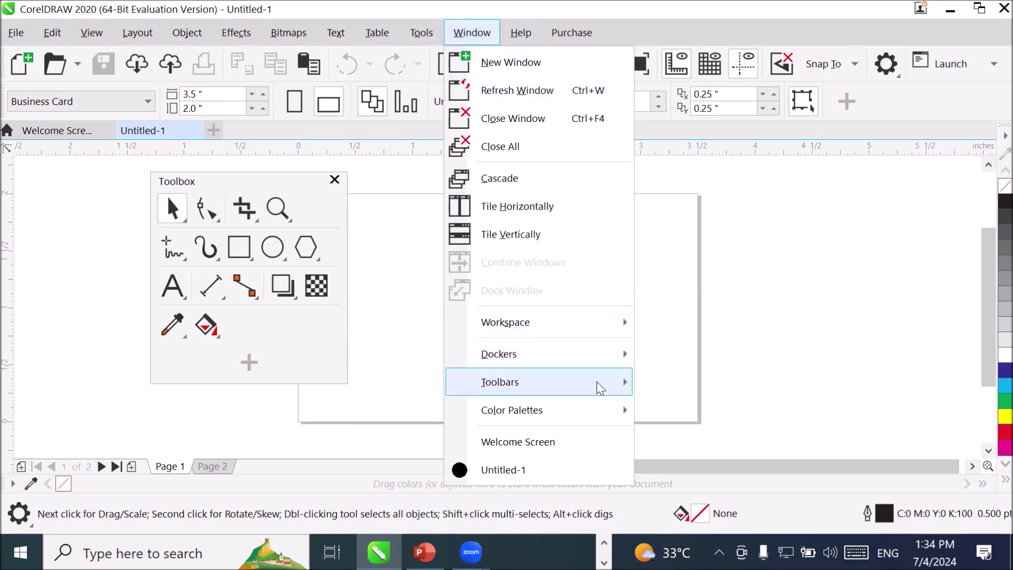
mouse_move(626, 392)
mouse_move(758, 96)
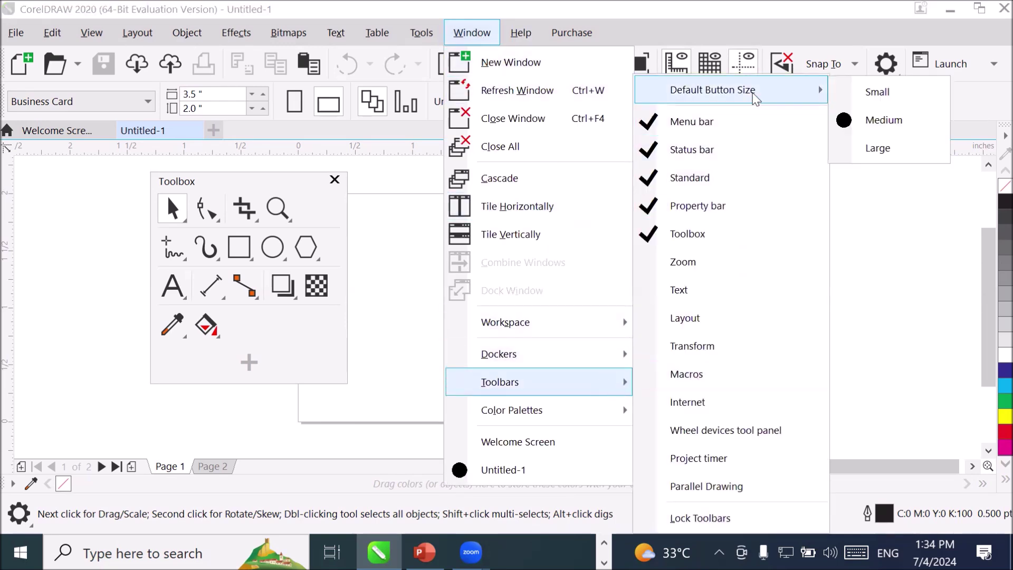
click(885, 93)
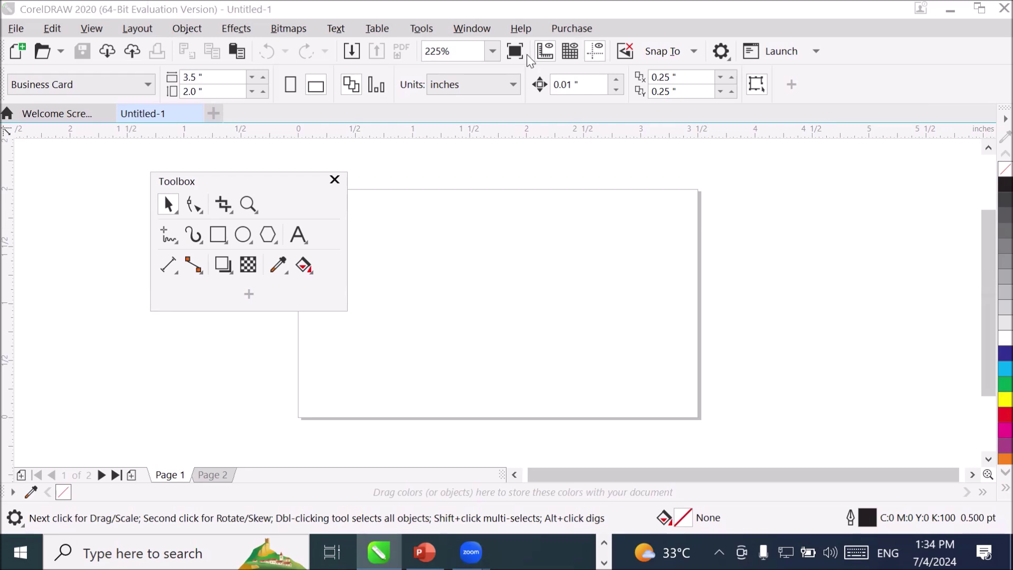
click(478, 31)
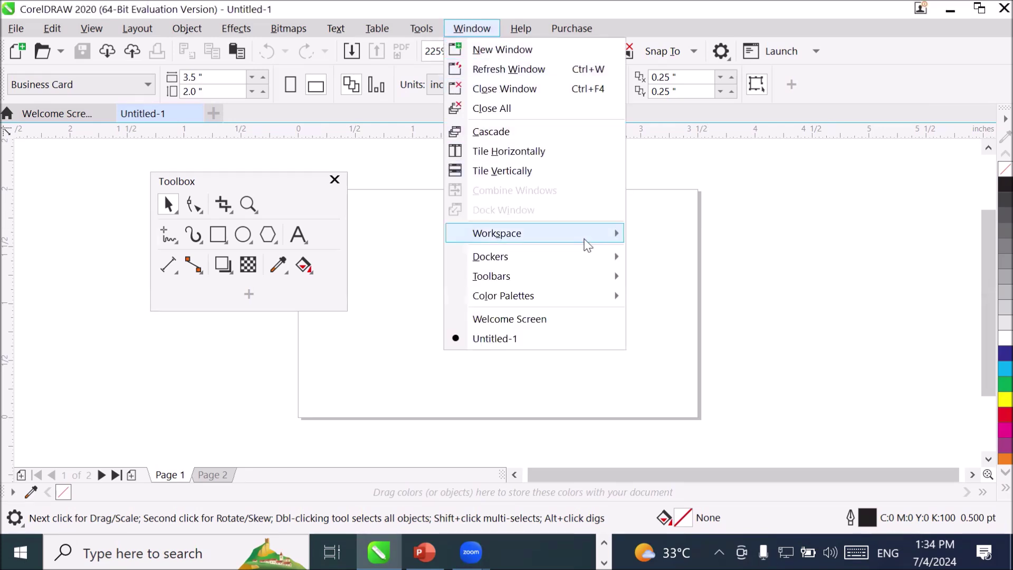
mouse_move(587, 247)
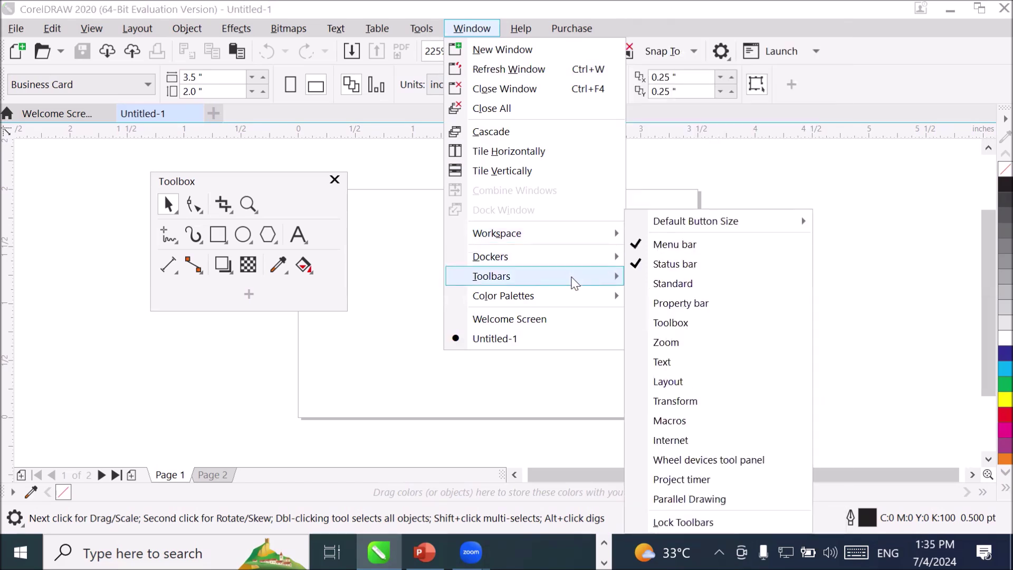
mouse_move(564, 298)
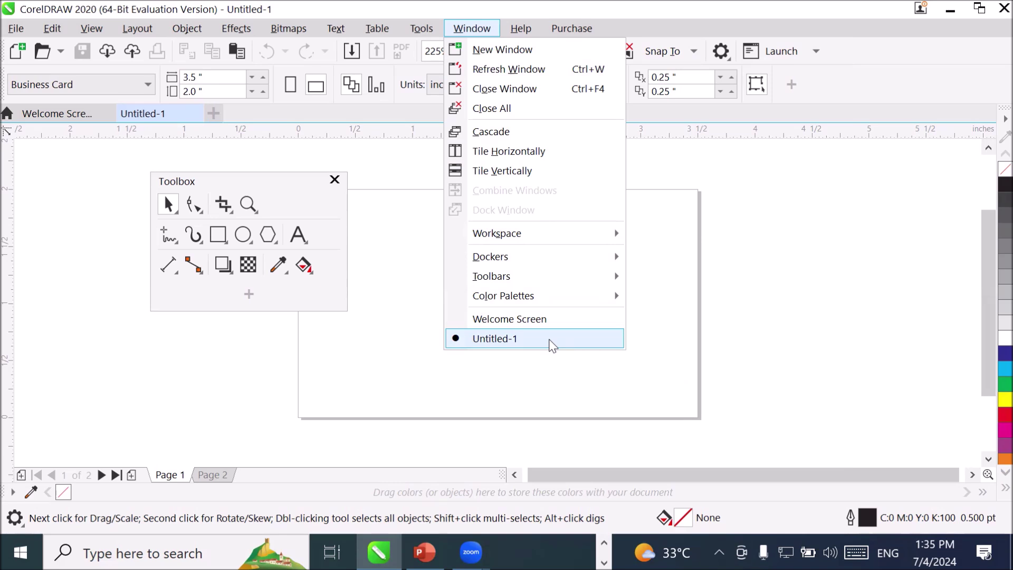
click(256, 138)
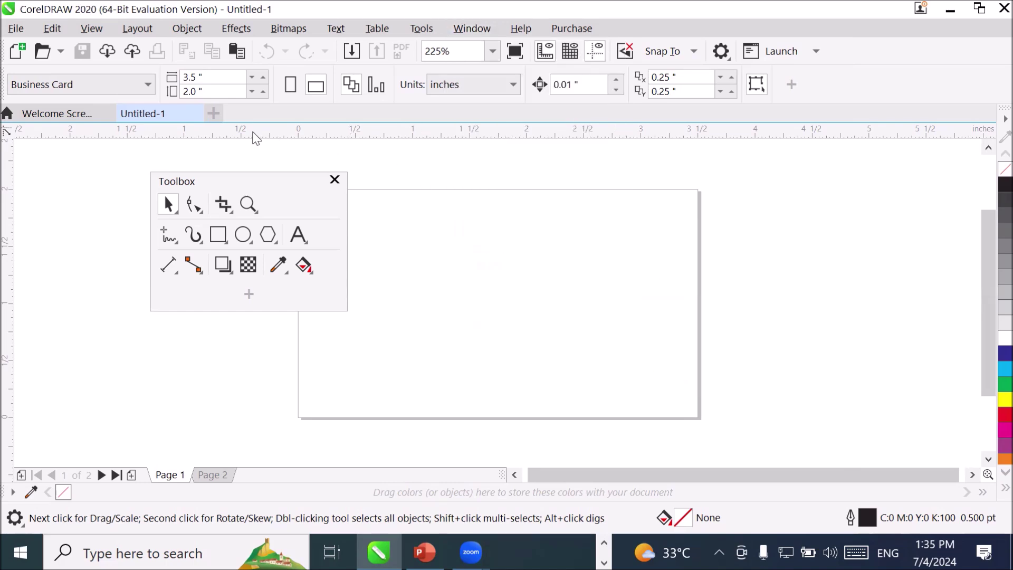
- View the Welcome Screen and return to the Untitled-1 drawing
click(66, 113)
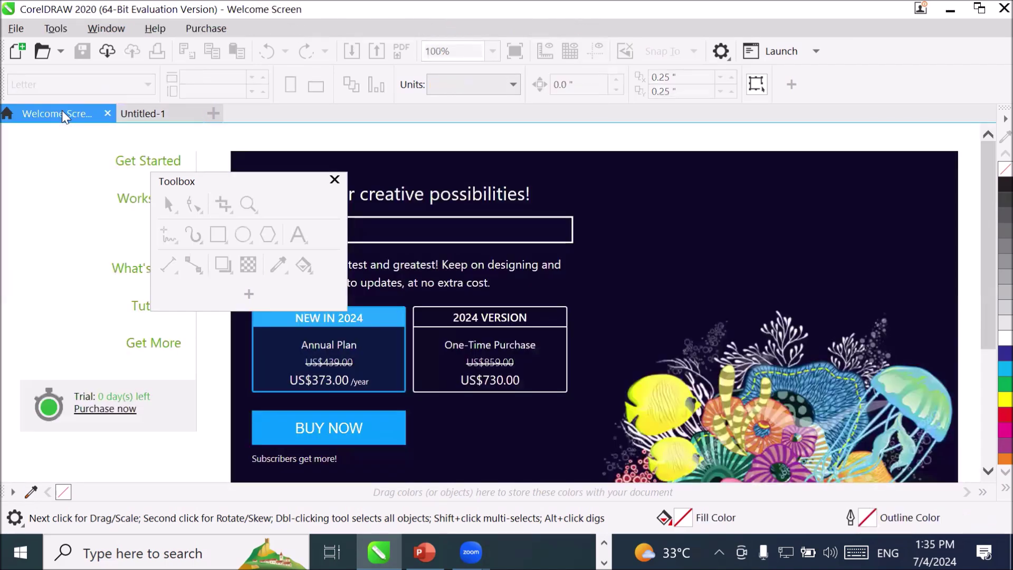
click(151, 114)
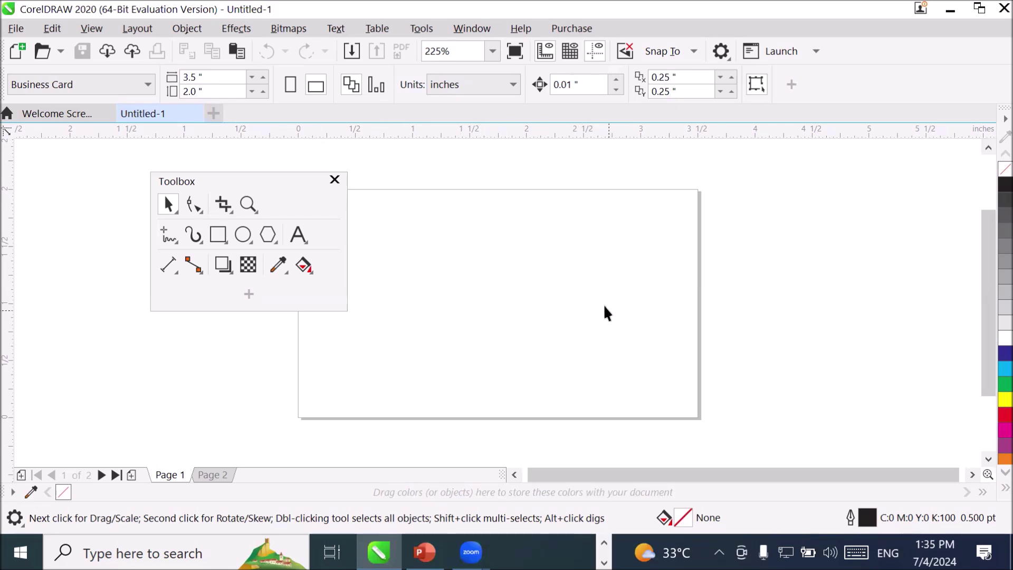
click(472, 30)
click(472, 29)
- Open furniture expo2023 from the CorelDraw Projects folder inside _Graphics and move the floating Toolbox clear of its page
key(ctrl+o)
double_click(271, 211)
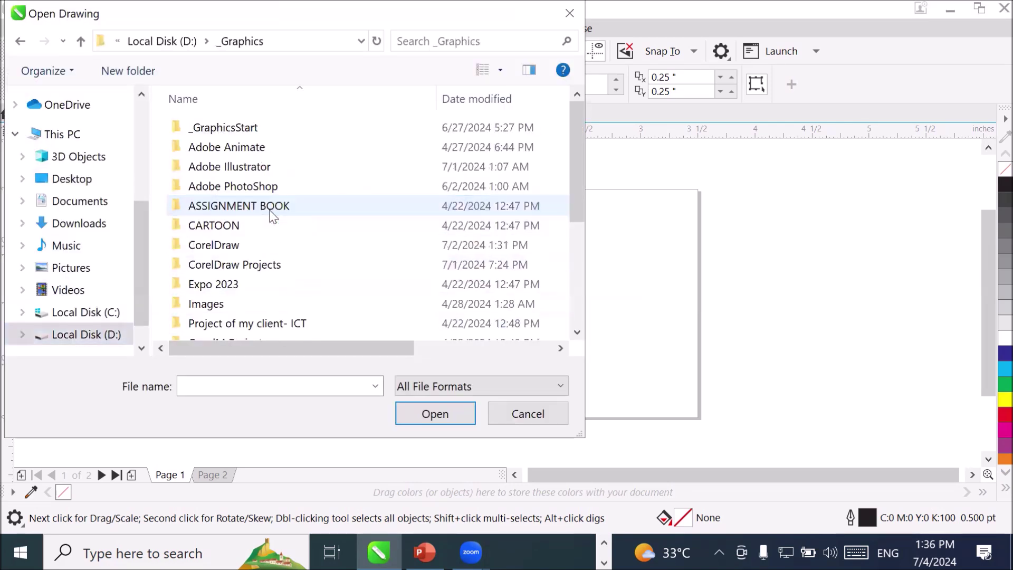
double_click(302, 268)
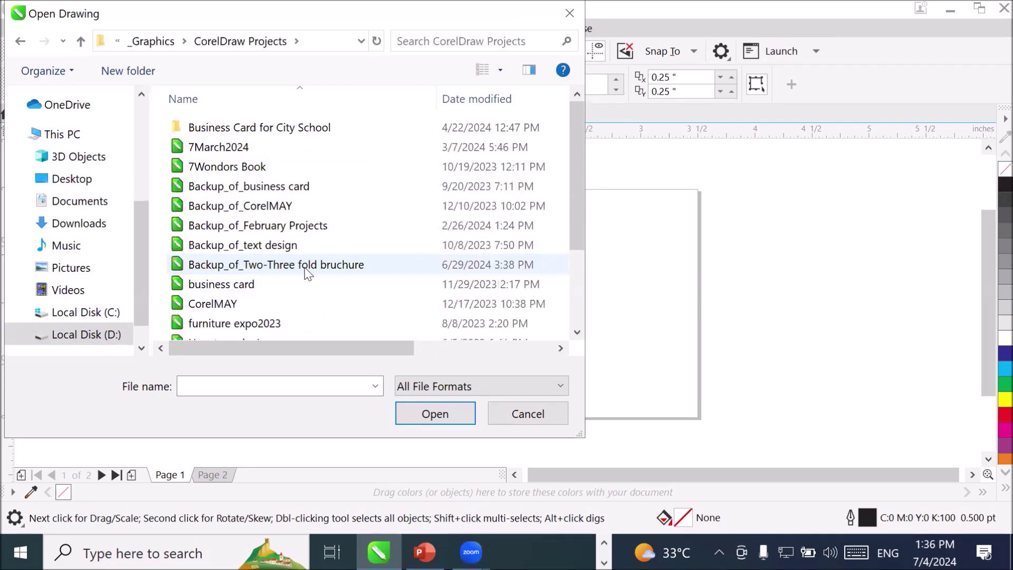
scroll(350, 251, down, 1)
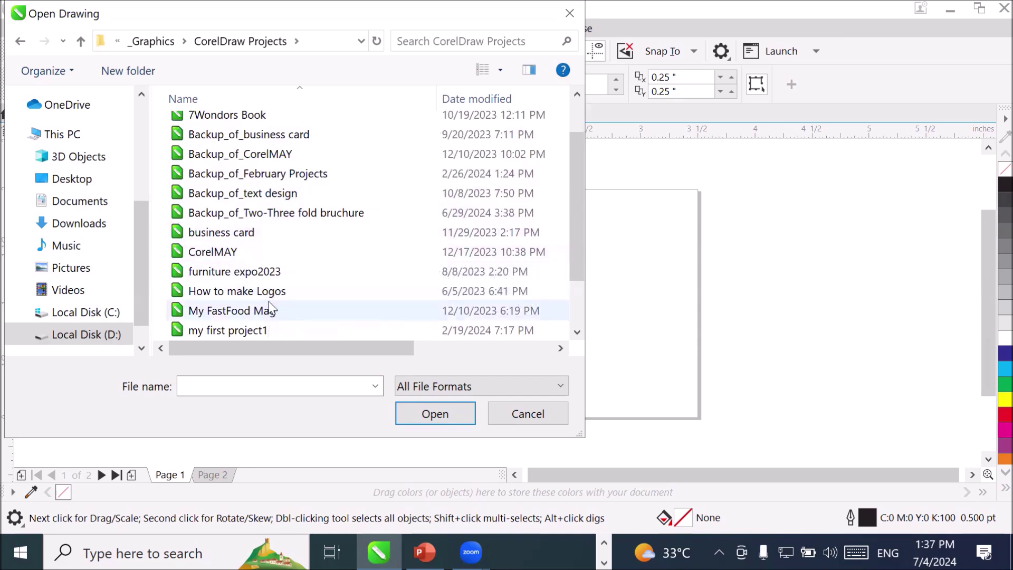
double_click(281, 272)
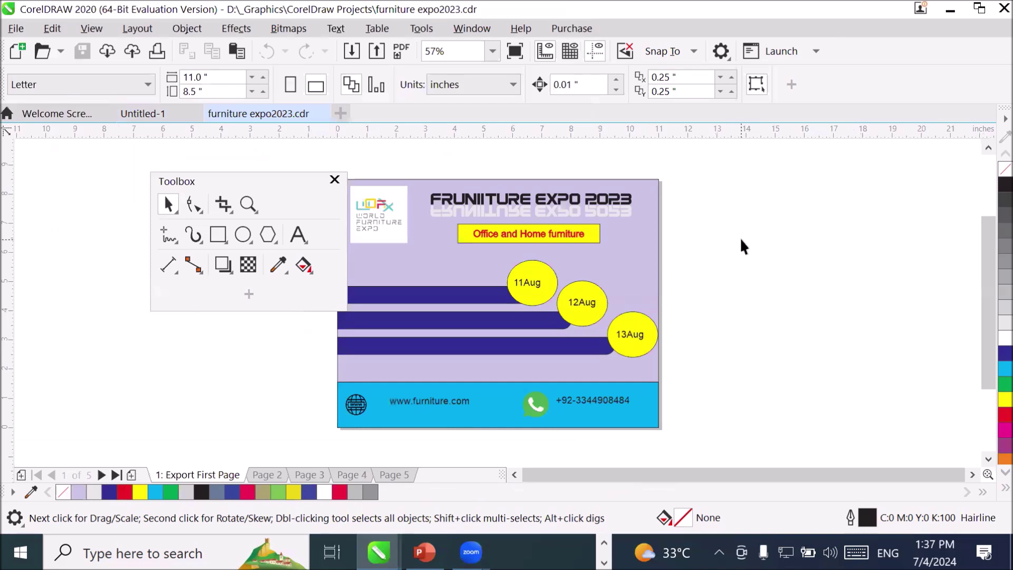
drag(237, 181, 210, 163)
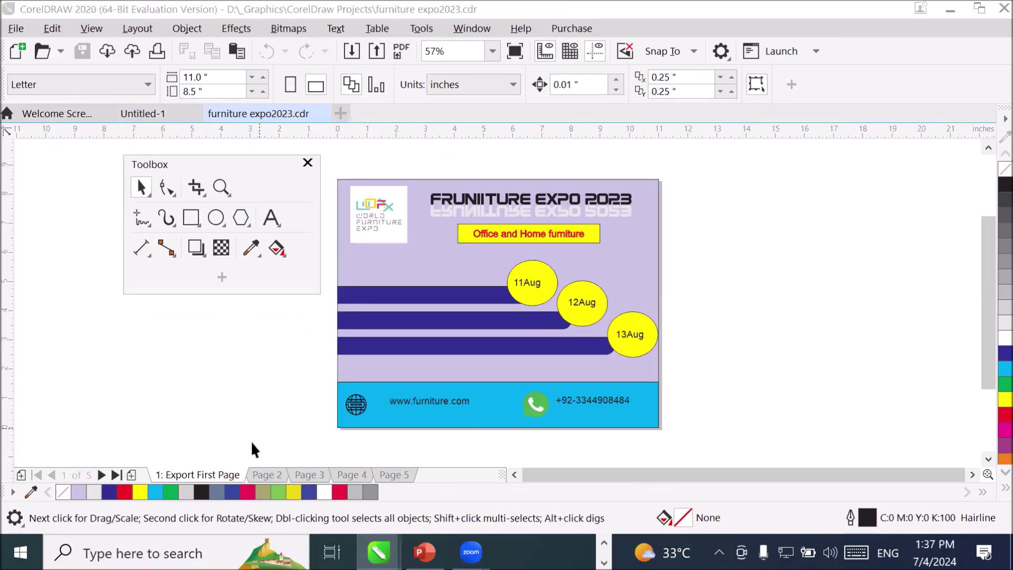
- Page forward through the furniture expo2023.cdr document and return to its first page
key(Page_Down)
key(Page_Down)
key(Page_Up)
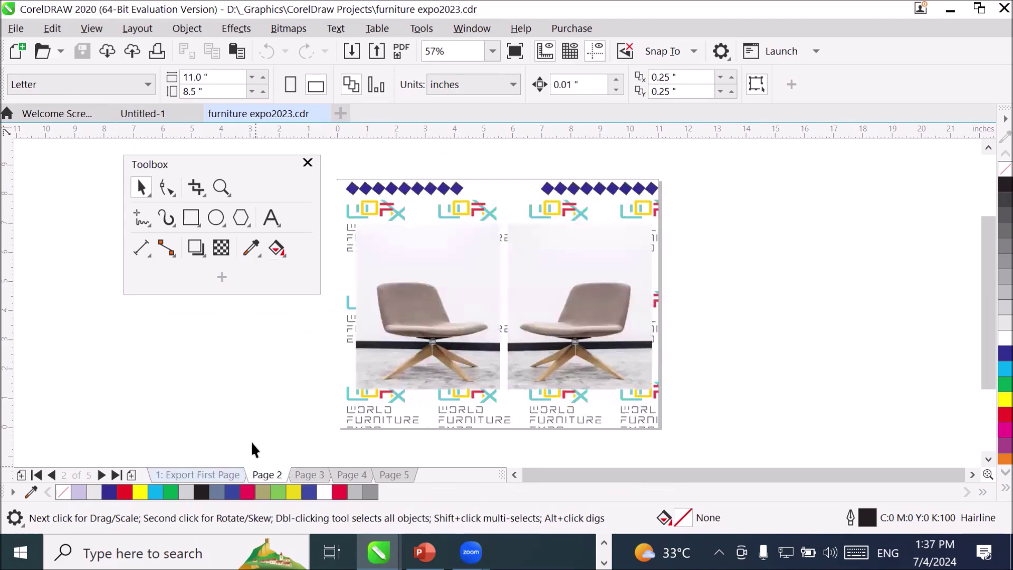
key(Page_Up)
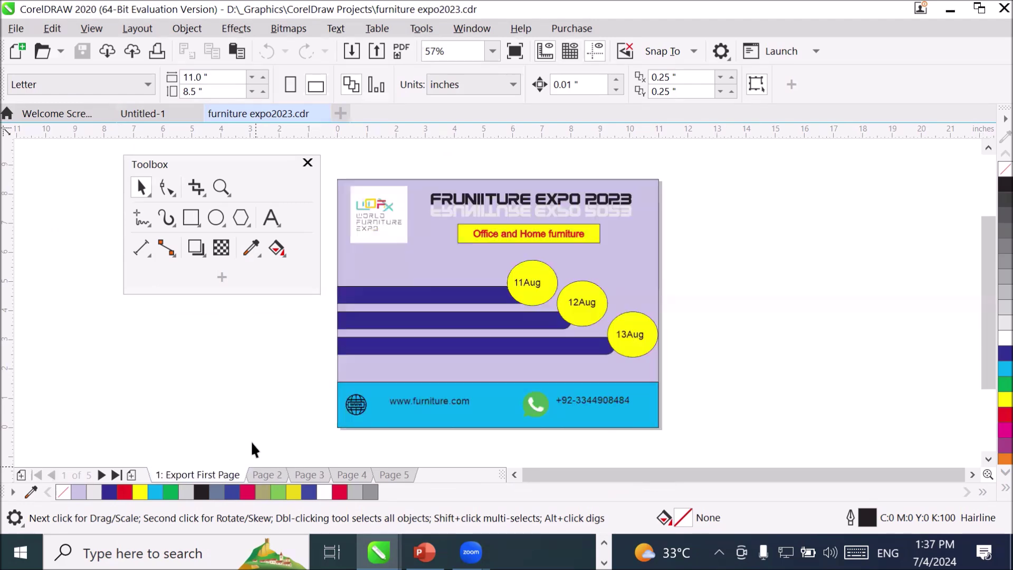
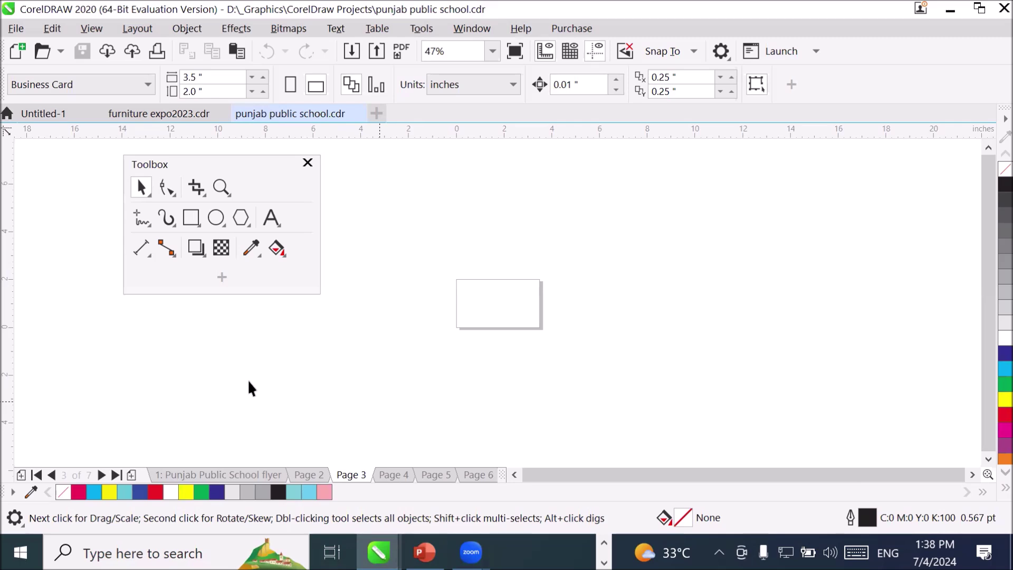
- Display the Punjab Public School flyer page and examine its header and the Admission Open banner area up close
click(206, 477)
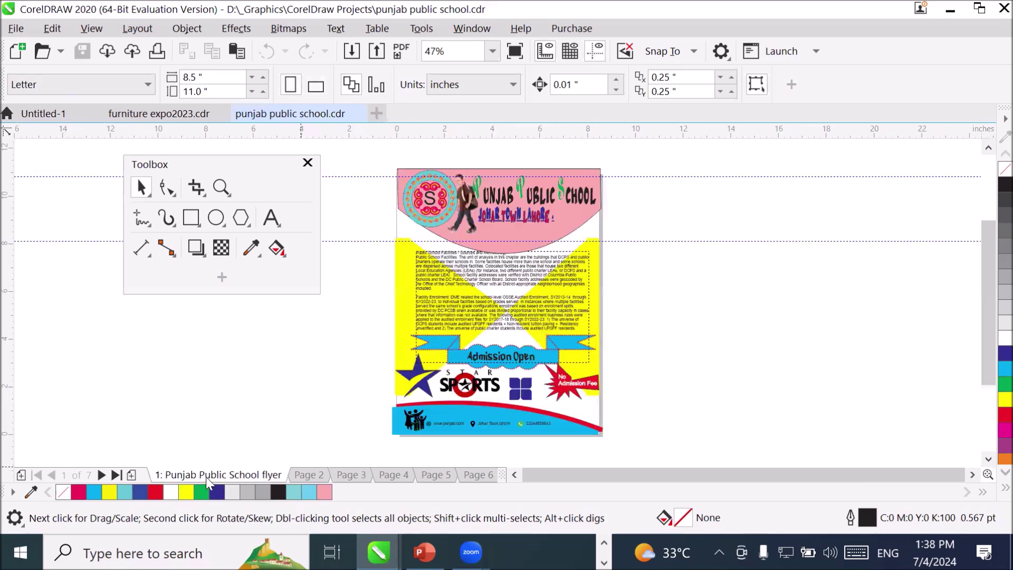
scroll(451, 150, up, 2)
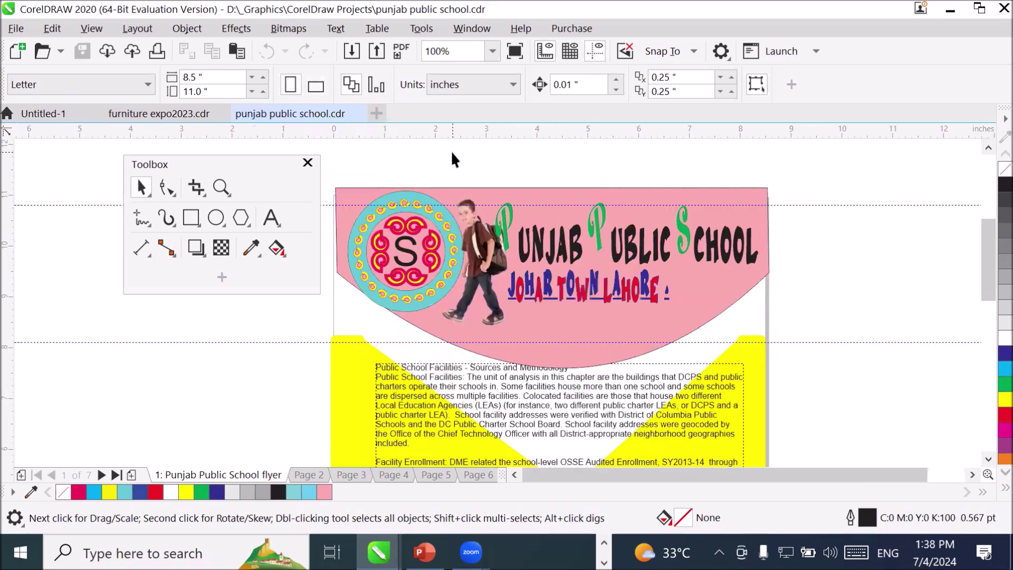
scroll(462, 174, down, 2)
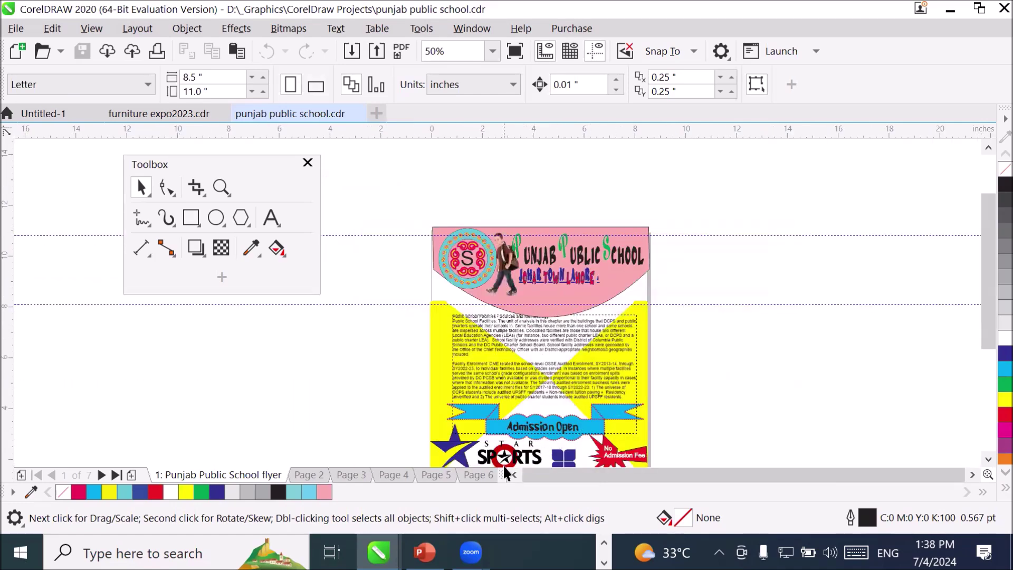
scroll(507, 461, up, 2)
scroll(504, 472, up, 2)
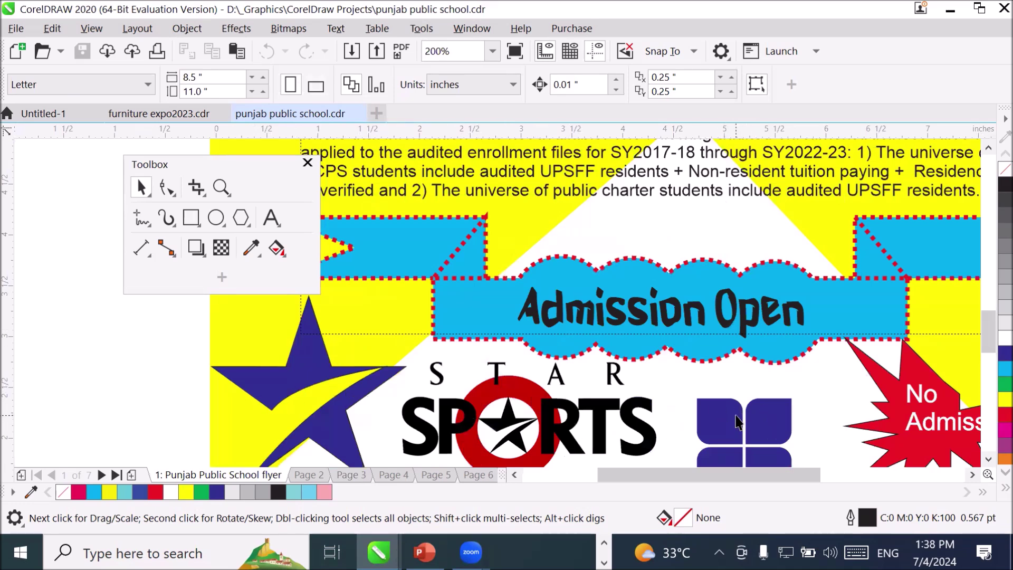
click(987, 460)
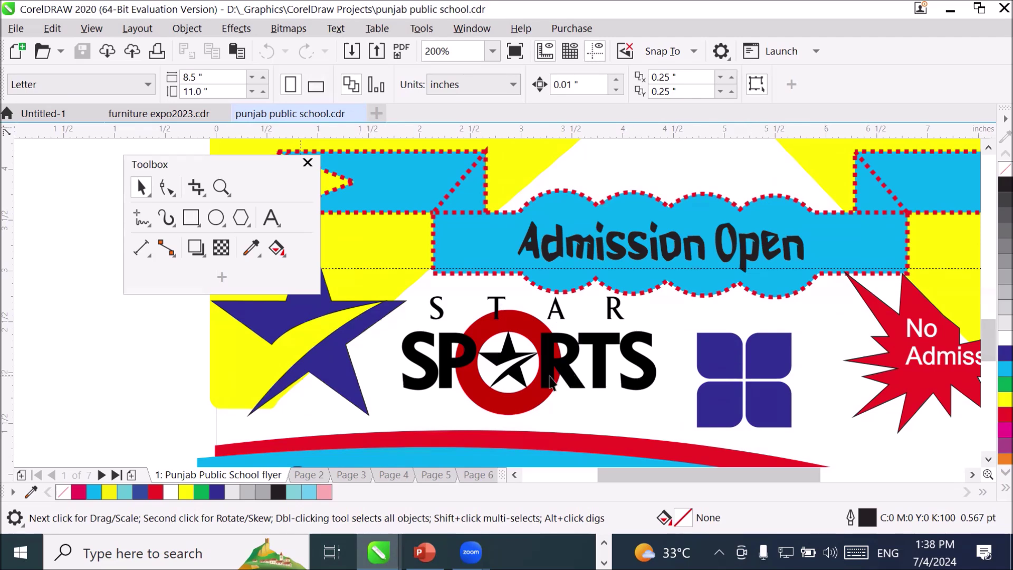
- Select the Star Sports bitmap and one rectangle of the blue four-petal logo in turn, and view the whole flyer again
click(514, 368)
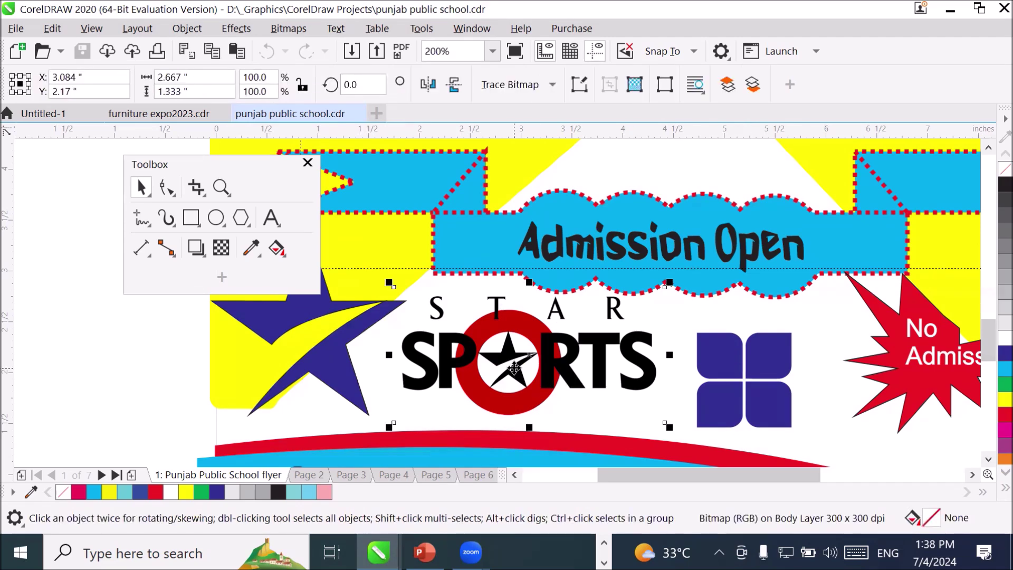
click(343, 377)
click(496, 368)
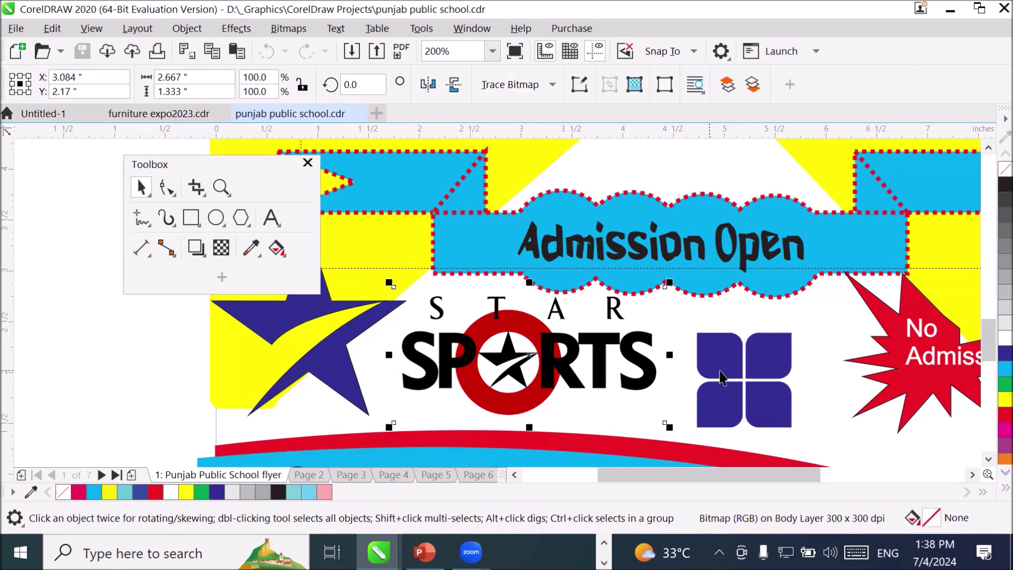
click(763, 378)
scroll(546, 225, down, 3)
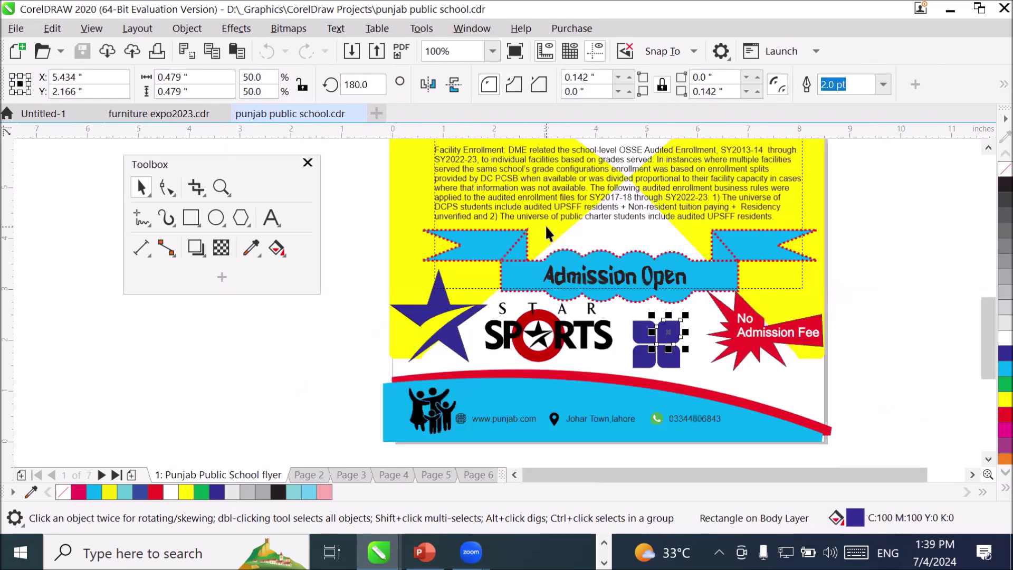
scroll(549, 221, down, 3)
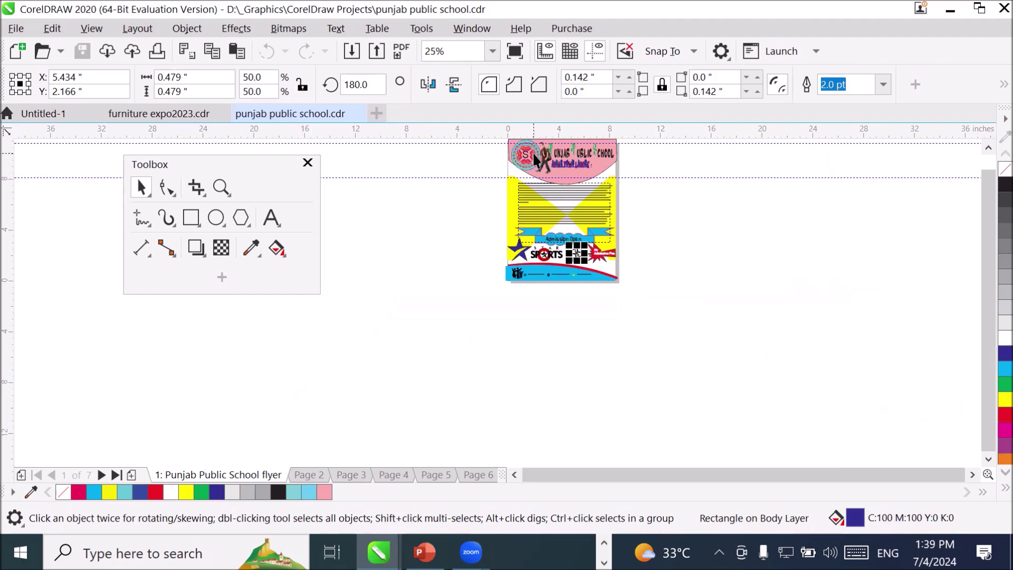
scroll(531, 147, up, 1)
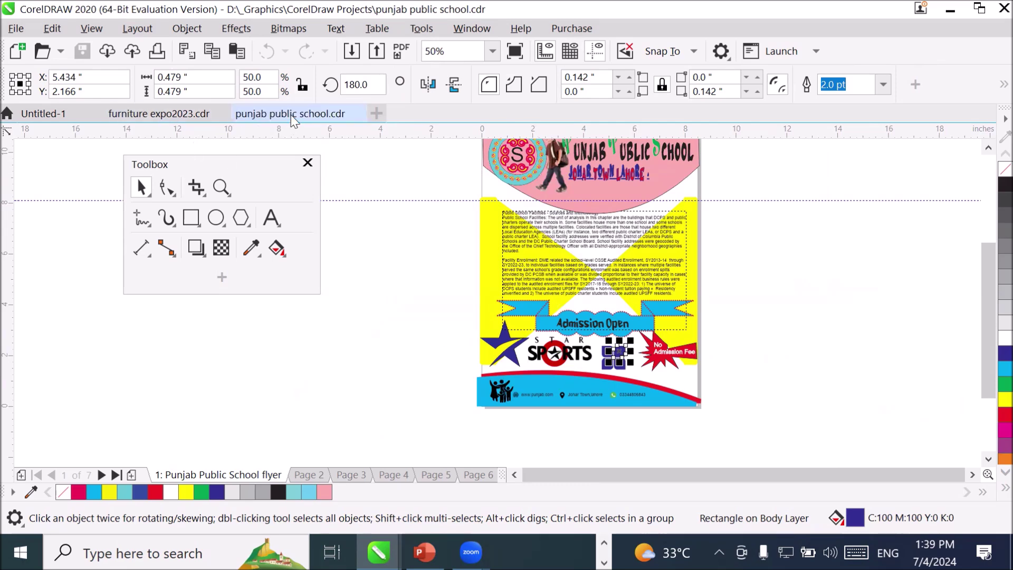
- Add a page-sized rectangle to page 1 of Untitled-1 and fill it with cyan
click(163, 113)
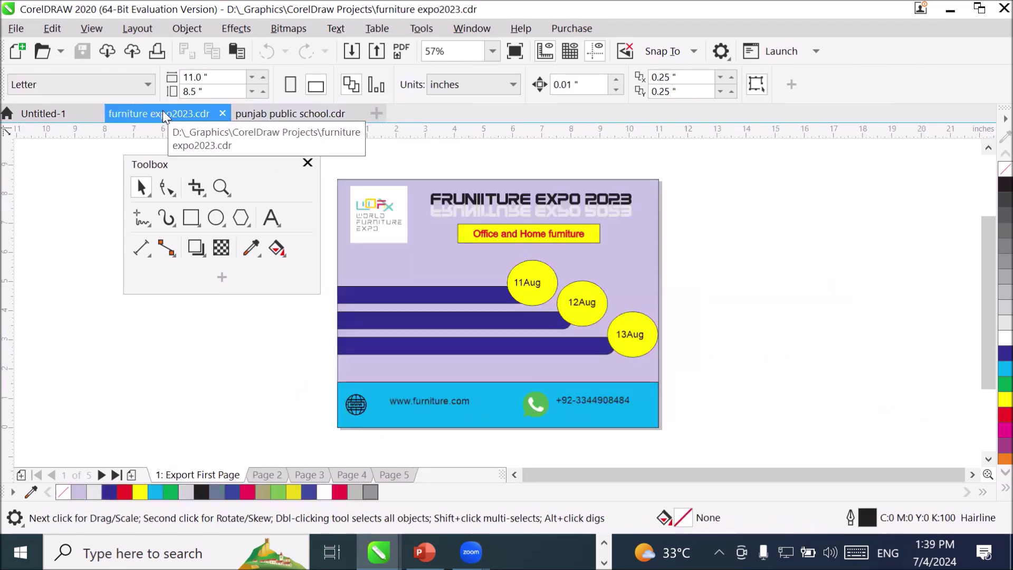
click(65, 113)
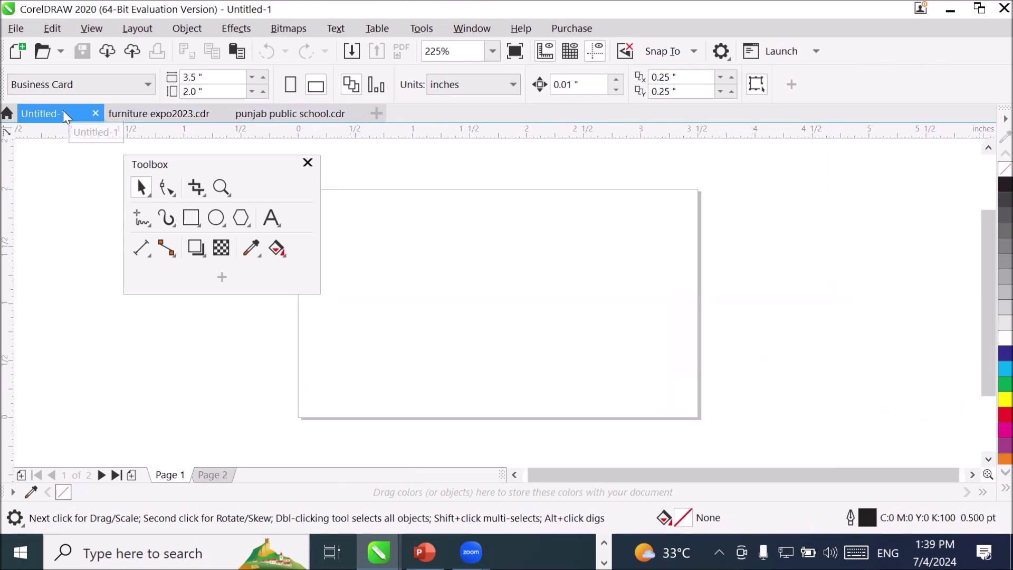
double_click(191, 219)
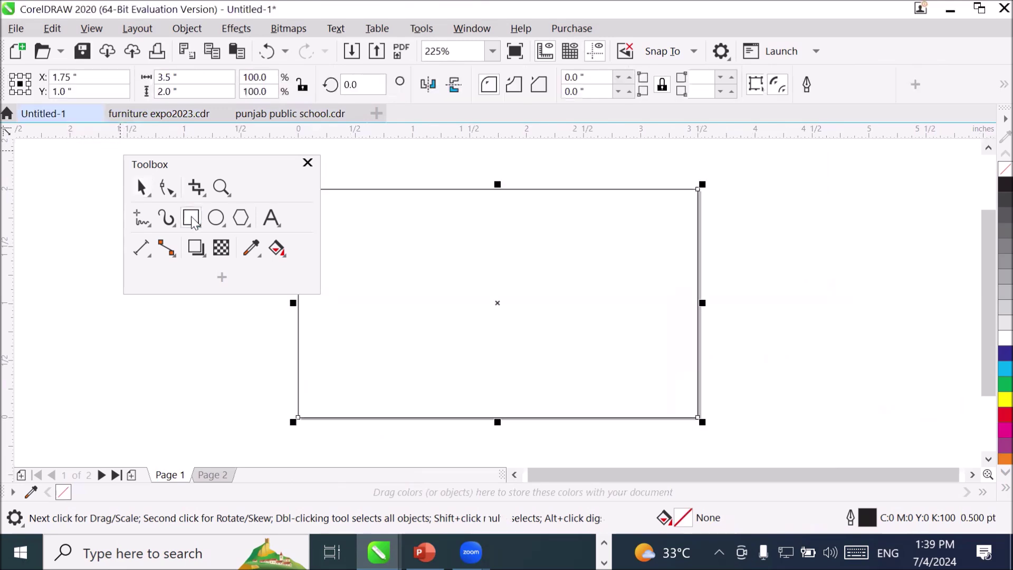
click(1004, 416)
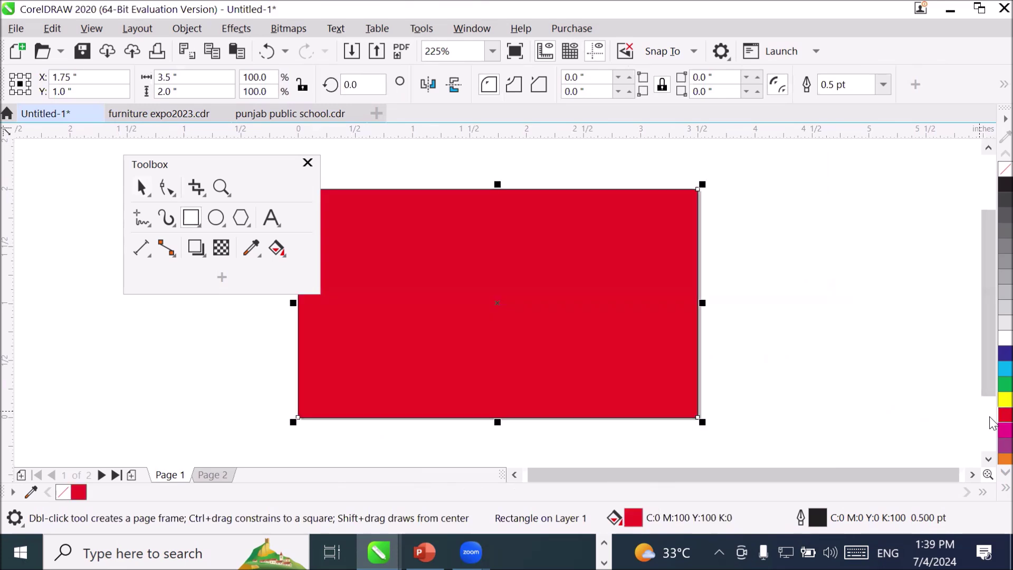
click(1005, 368)
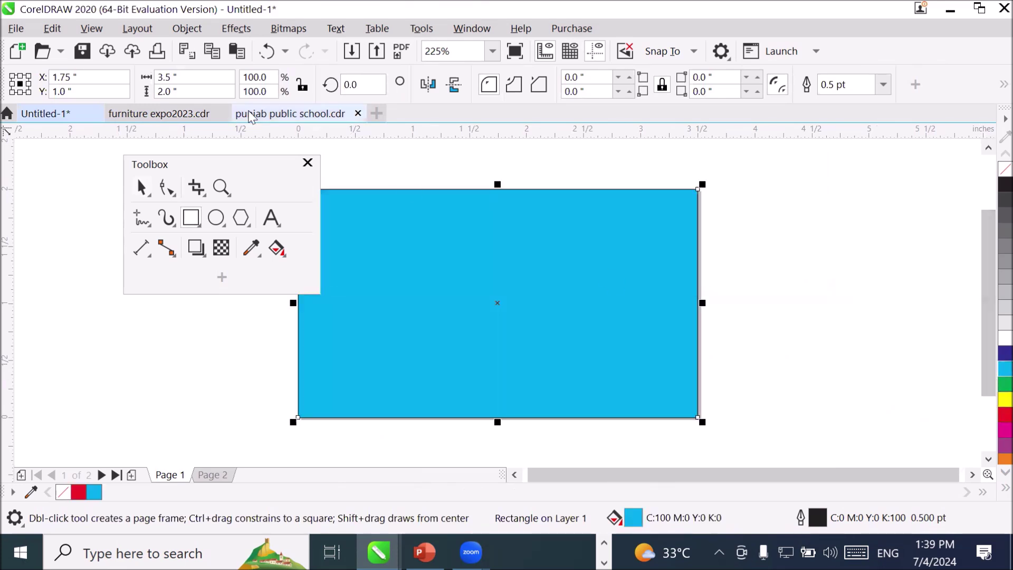
- Compare furniture expo2023.cdr with punjab public school.cdr by switching between them, and view page 2 and the first page of the furniture document
click(197, 123)
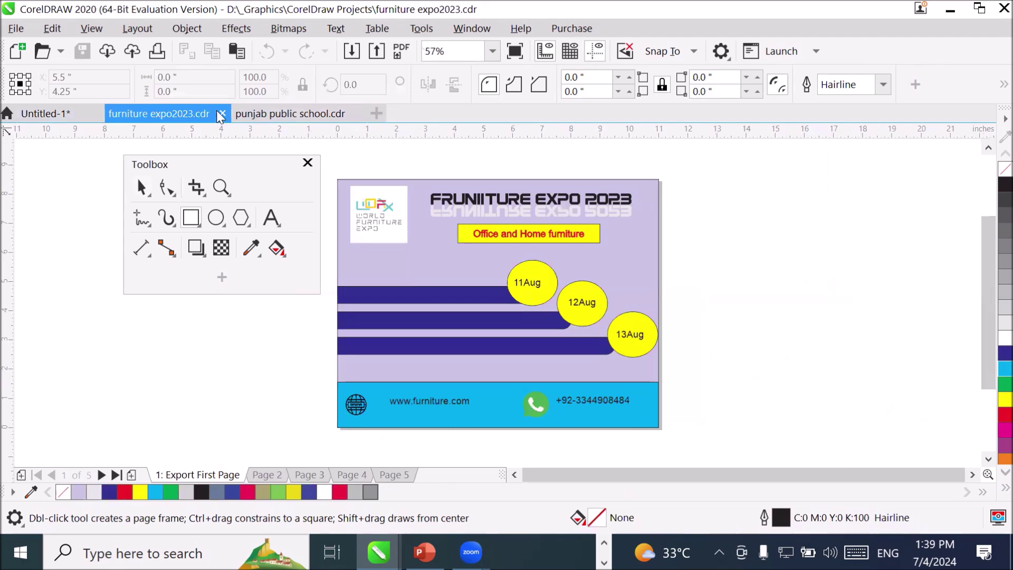
click(279, 119)
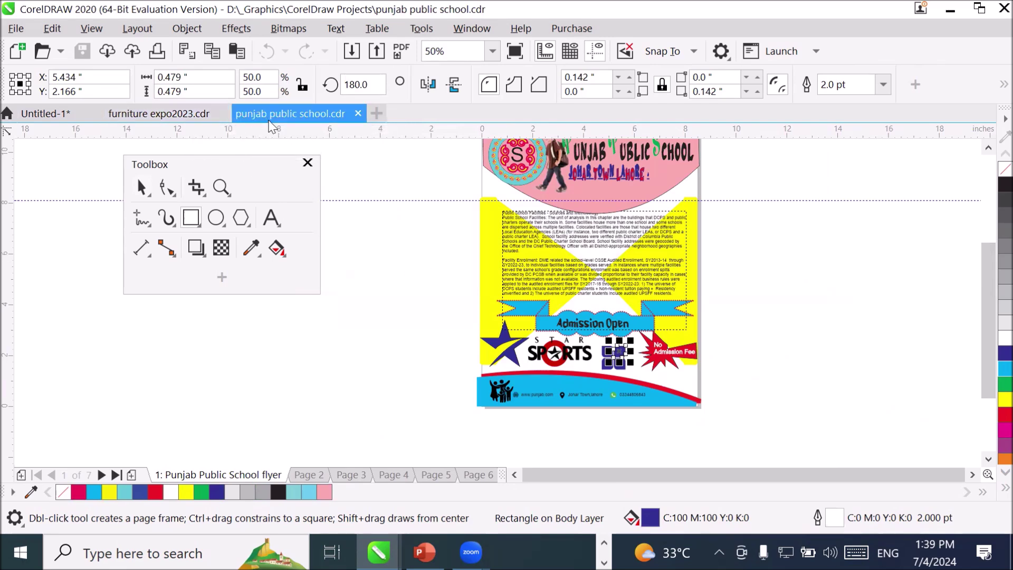
click(199, 122)
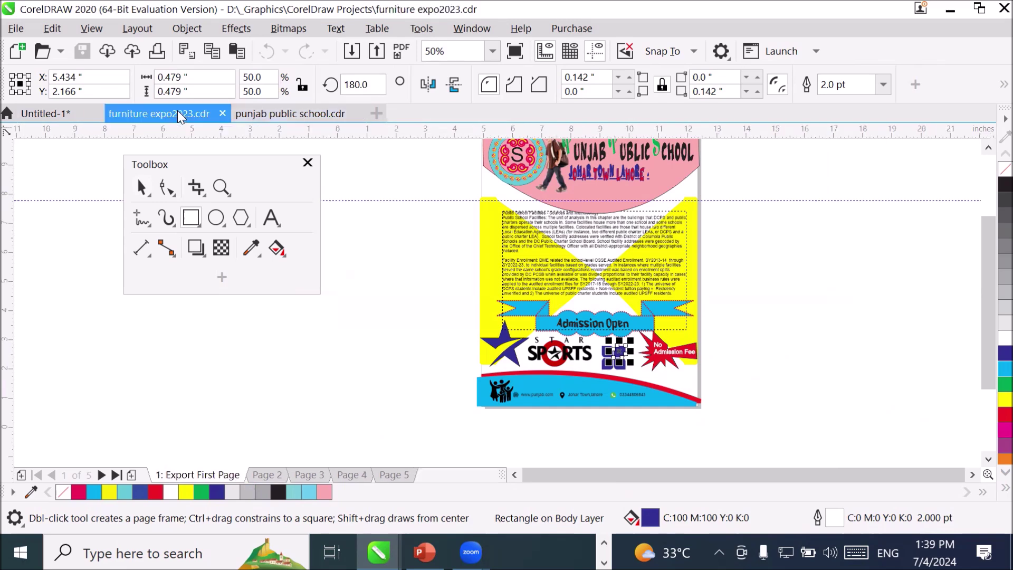
click(278, 475)
click(185, 475)
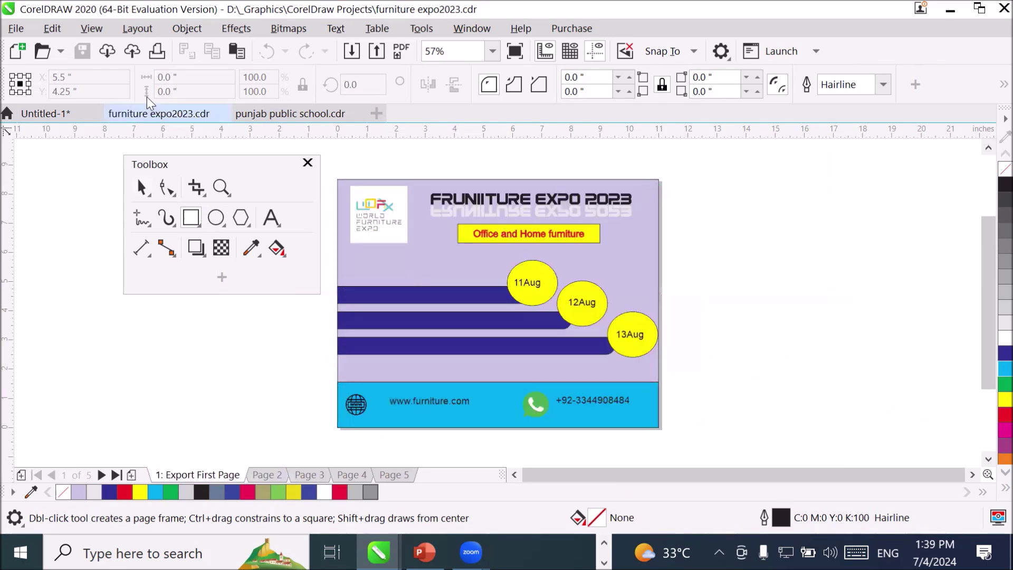
- Return to Untitled-1 and view its Page 2 and Page 1
click(32, 117)
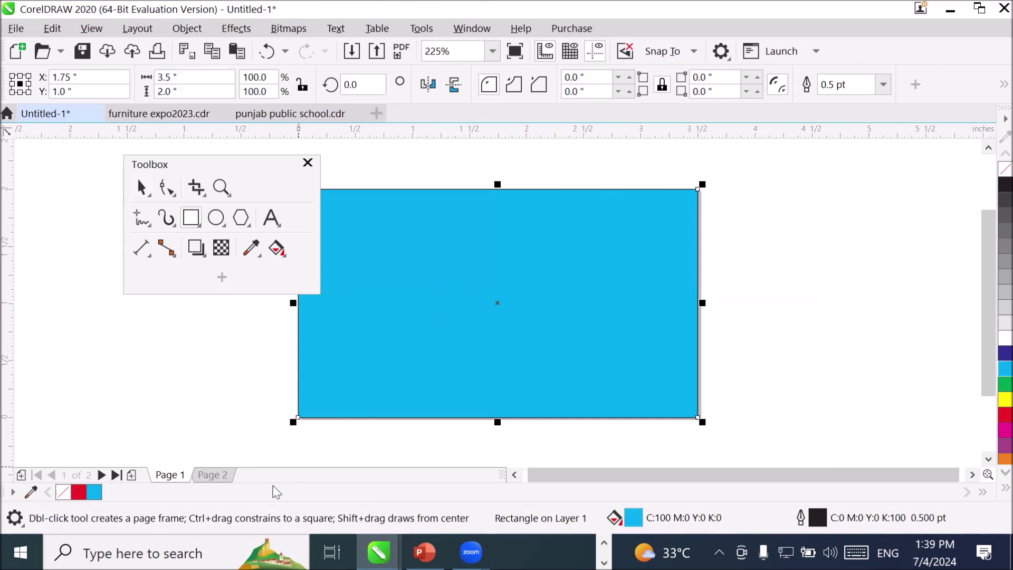
click(212, 476)
click(180, 478)
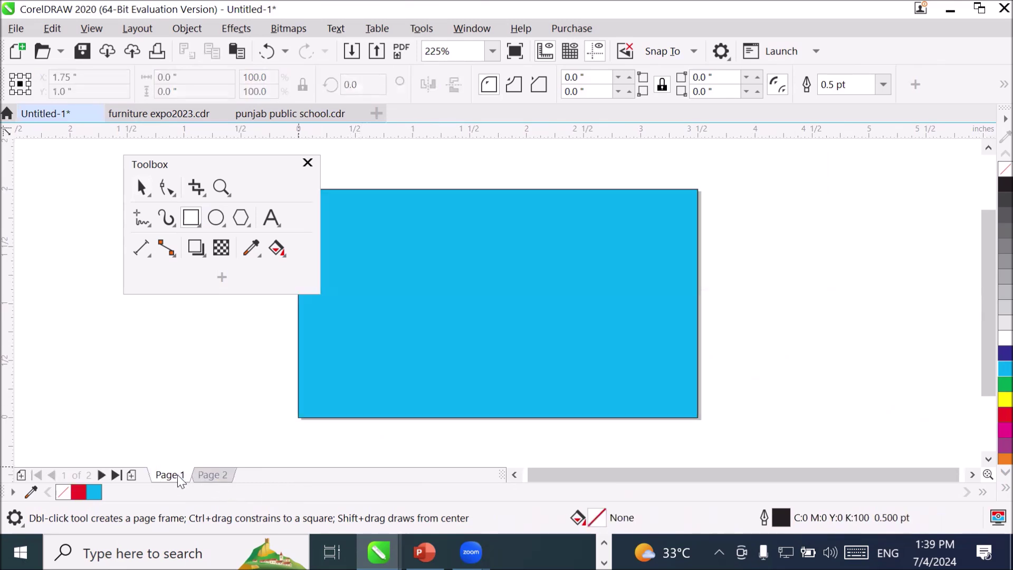
- Activate furniture expo2023.cdr and punjab public school.cdr in turn from the list of open documents
click(472, 30)
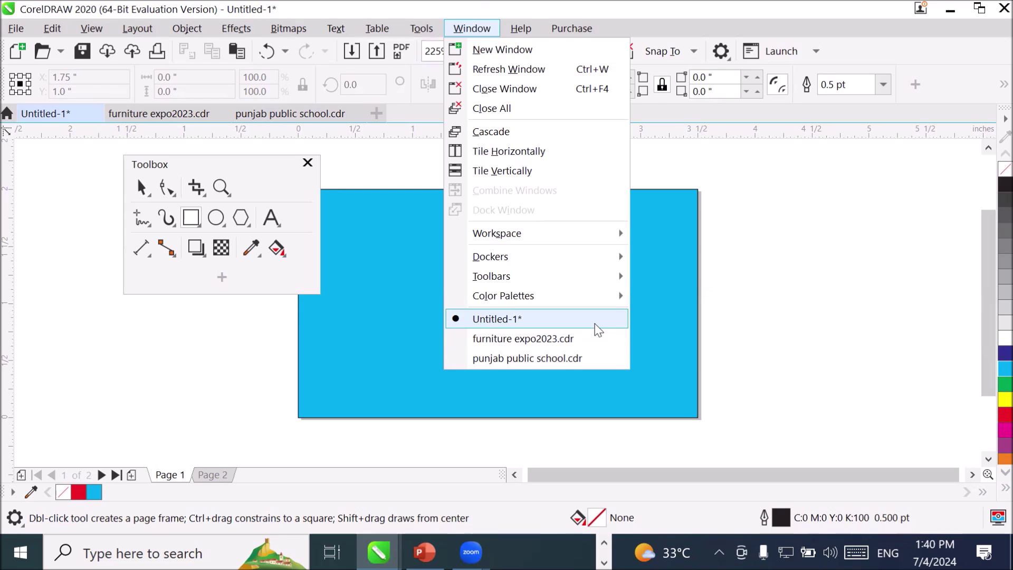
click(597, 341)
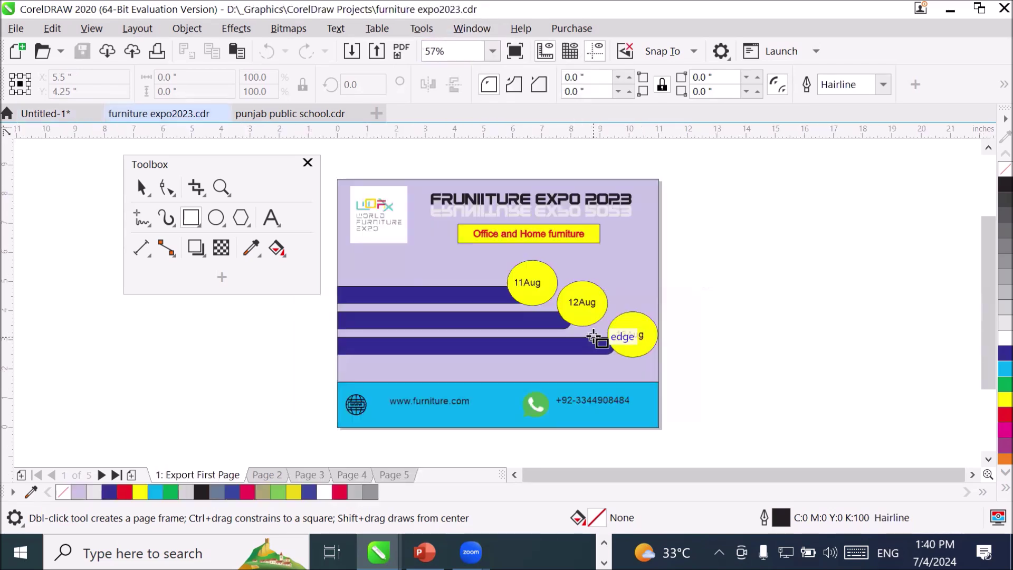
click(470, 29)
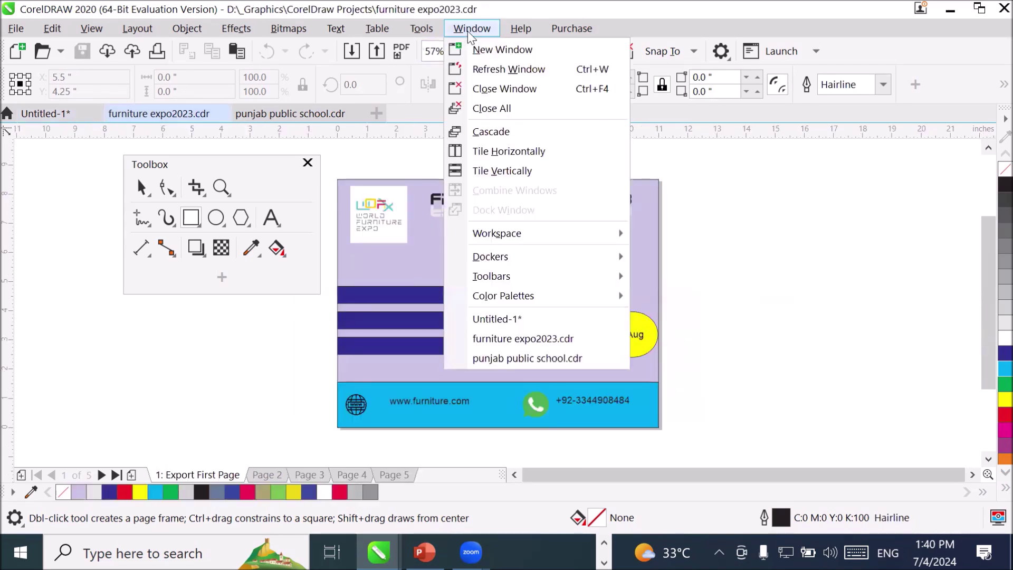
click(536, 361)
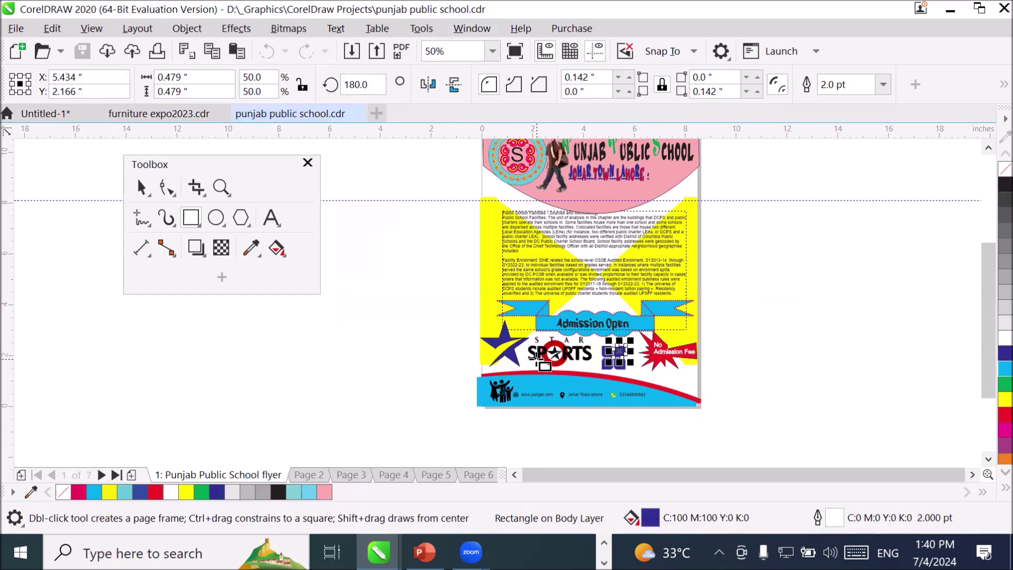
- View furniture expo2023.cdr and Untitled-1 by switching between the open documents, and return to punjab public school.cdr
click(171, 115)
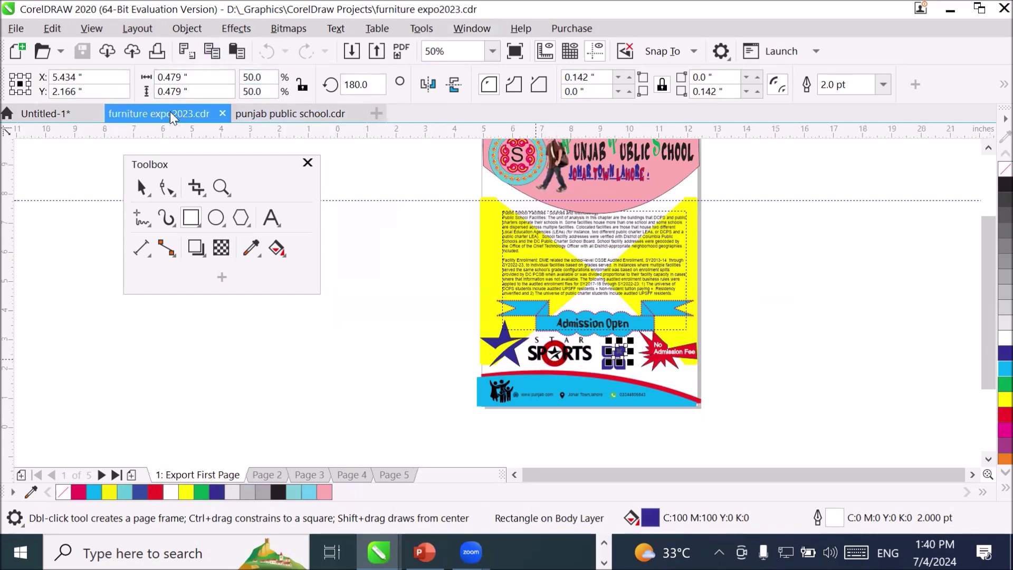
click(58, 114)
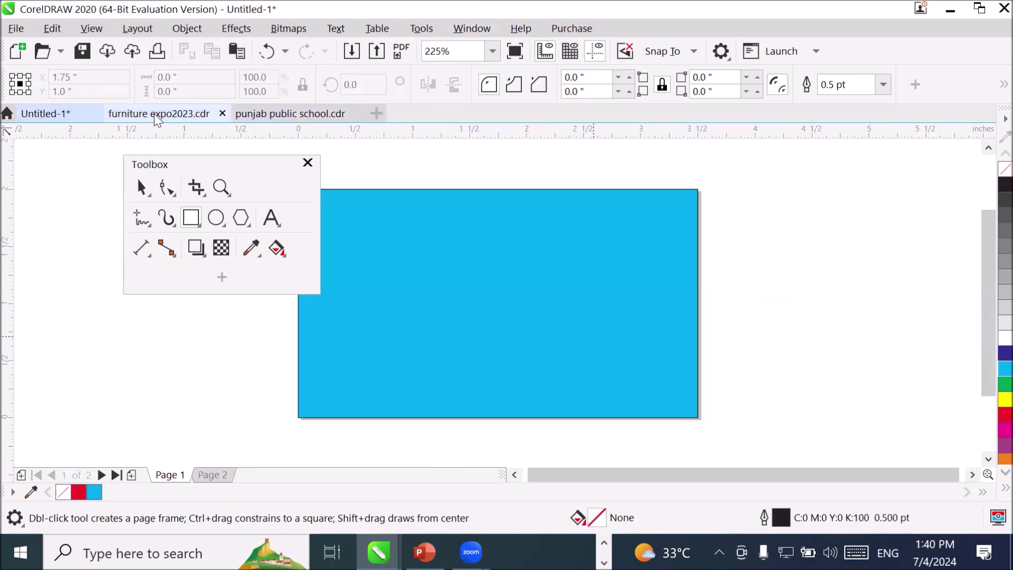
click(156, 121)
click(296, 115)
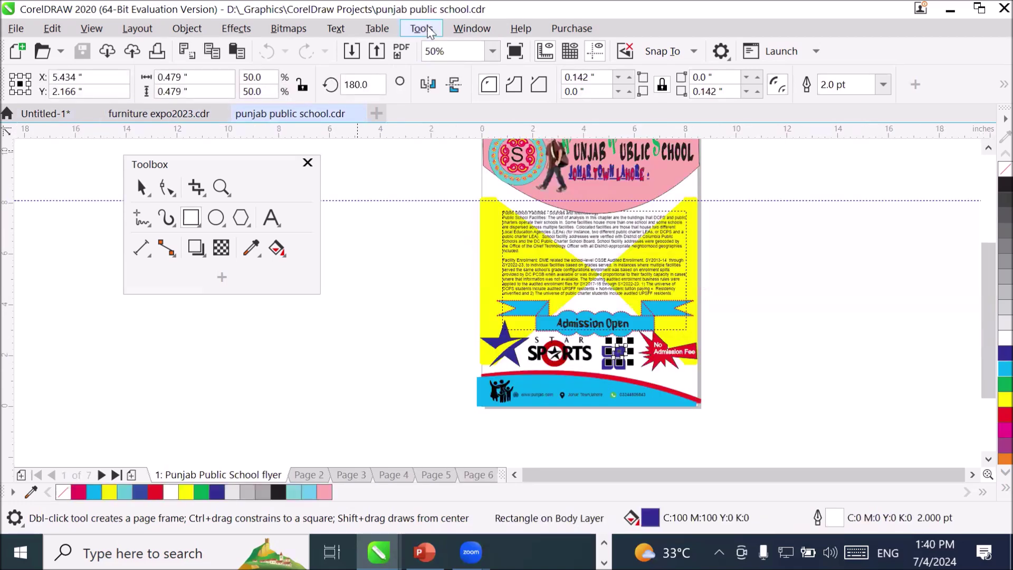
- Activate furniture expo2023.cdr from the list of open documents, and cycle through the open drawings back to punjab public school.cdr
click(472, 28)
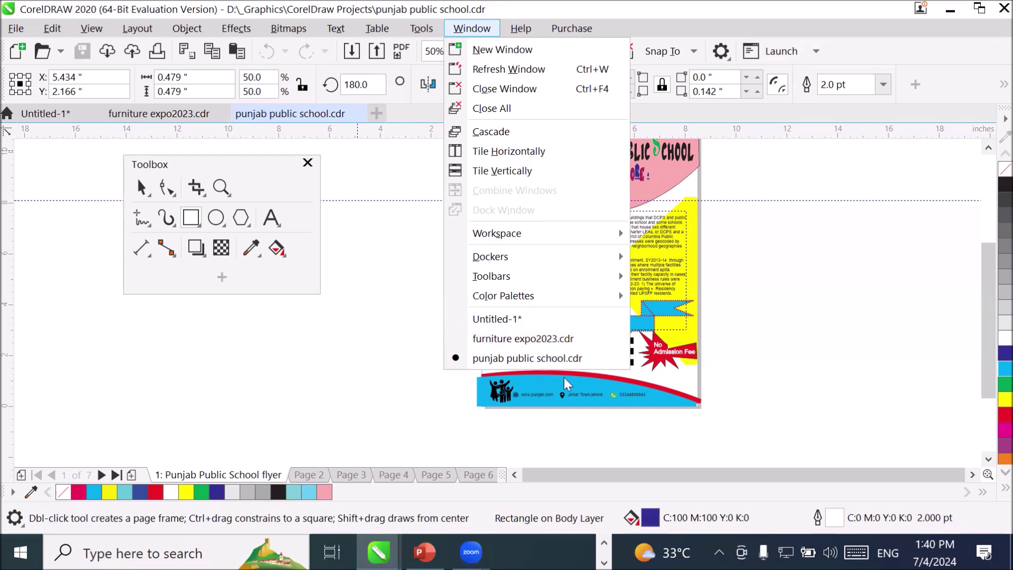
click(526, 339)
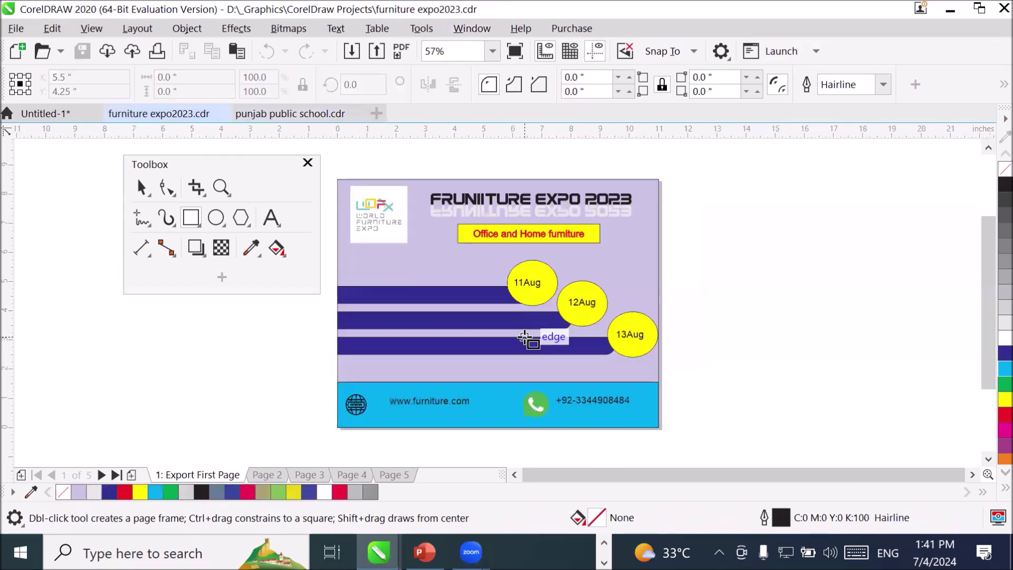
click(314, 119)
click(45, 113)
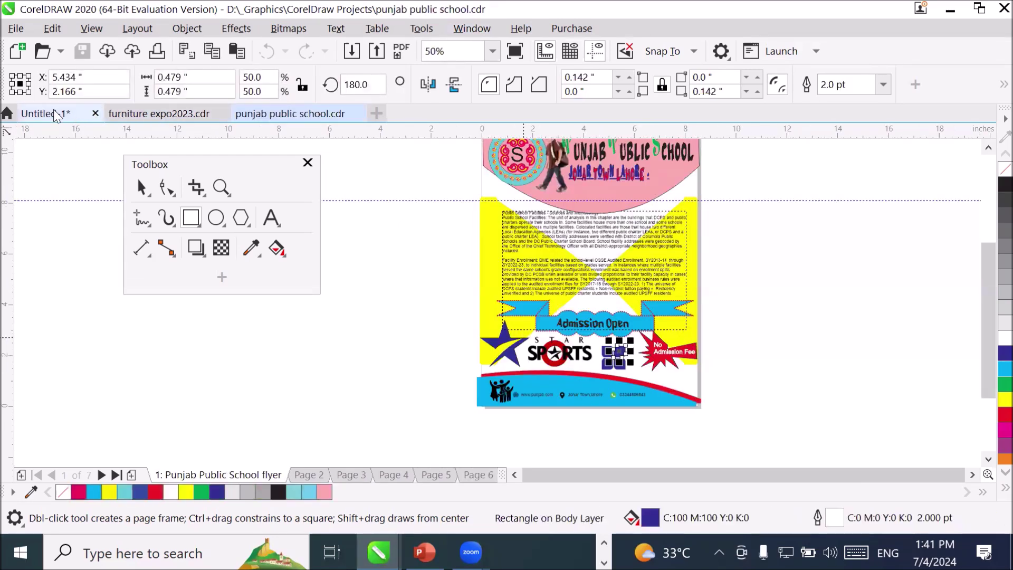
click(137, 113)
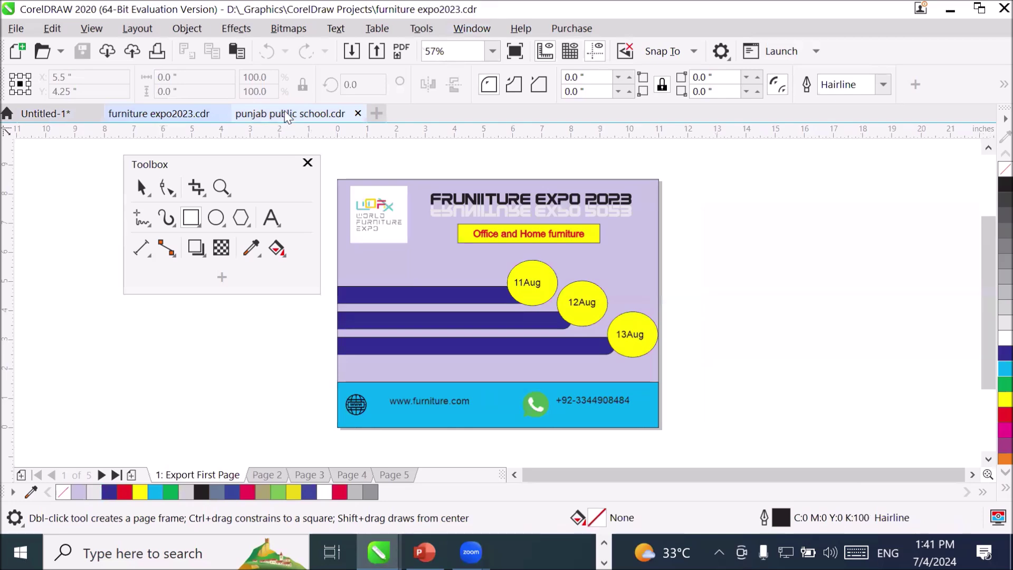
click(312, 118)
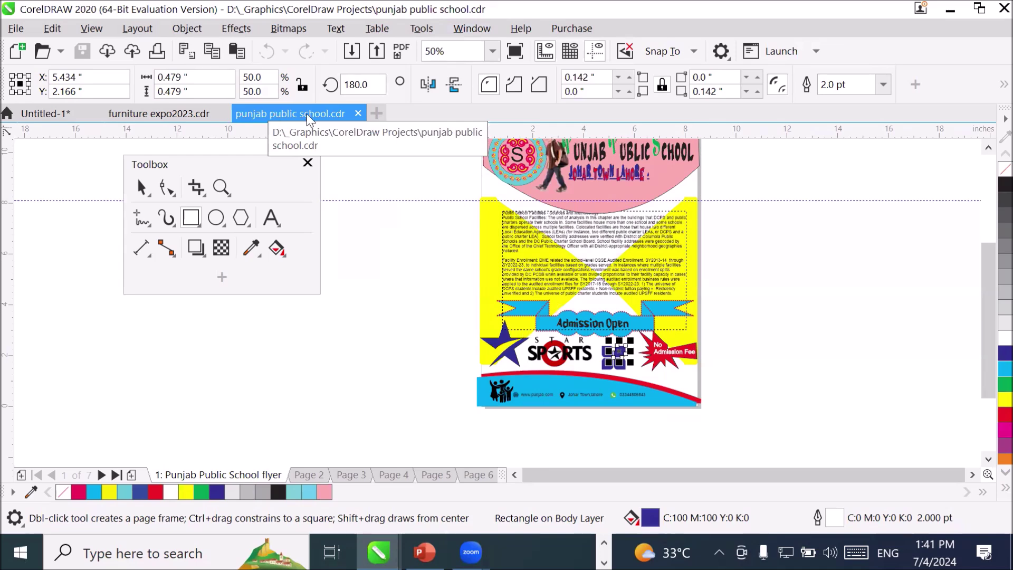
- Undock punjab public school.cdr and furniture expo2023.cdr from the main window as two separate floating document windows
drag(308, 116, 633, 205)
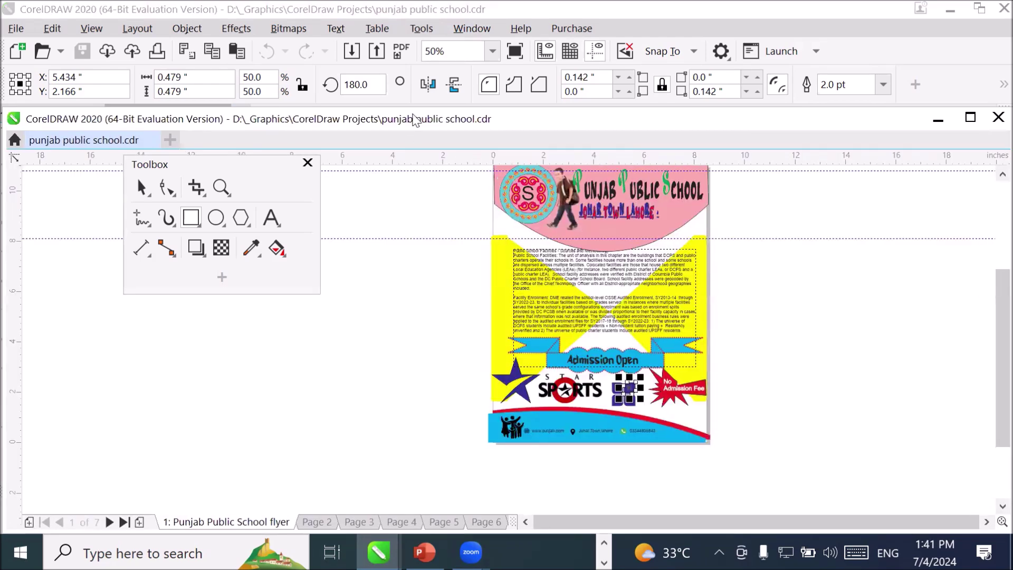
drag(414, 121, 693, 231)
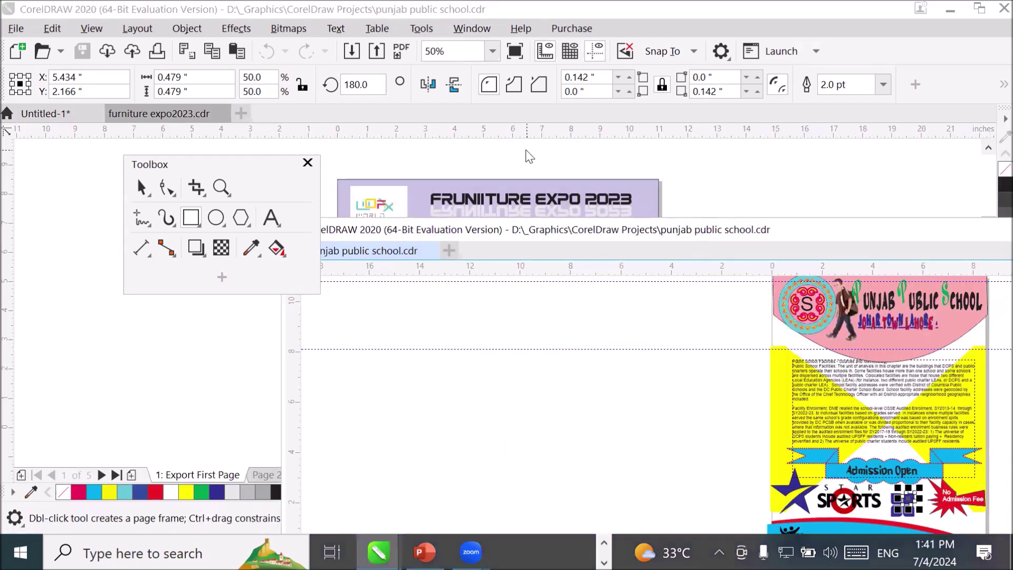
drag(182, 114, 86, 206)
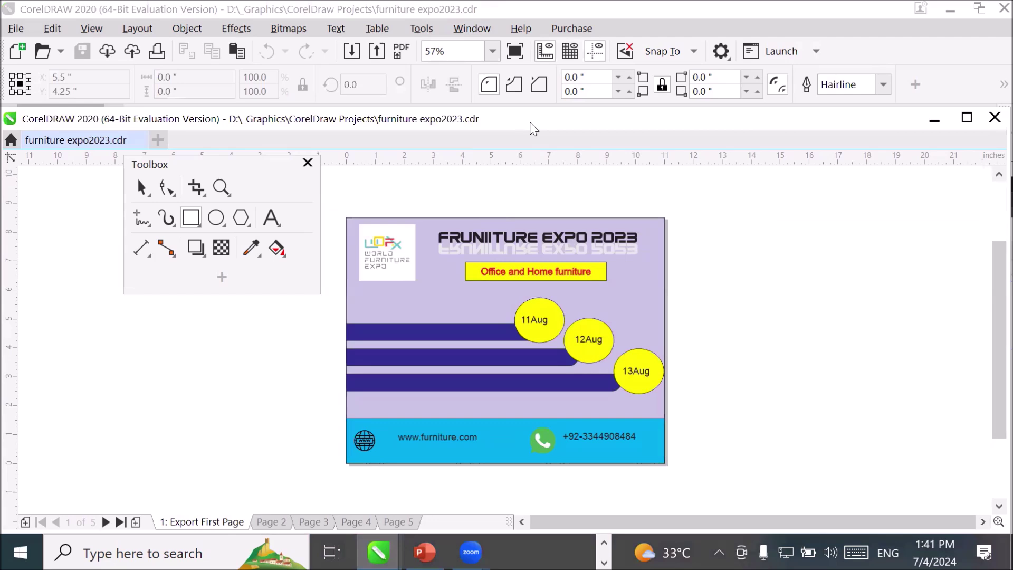
drag(533, 129, 125, 197)
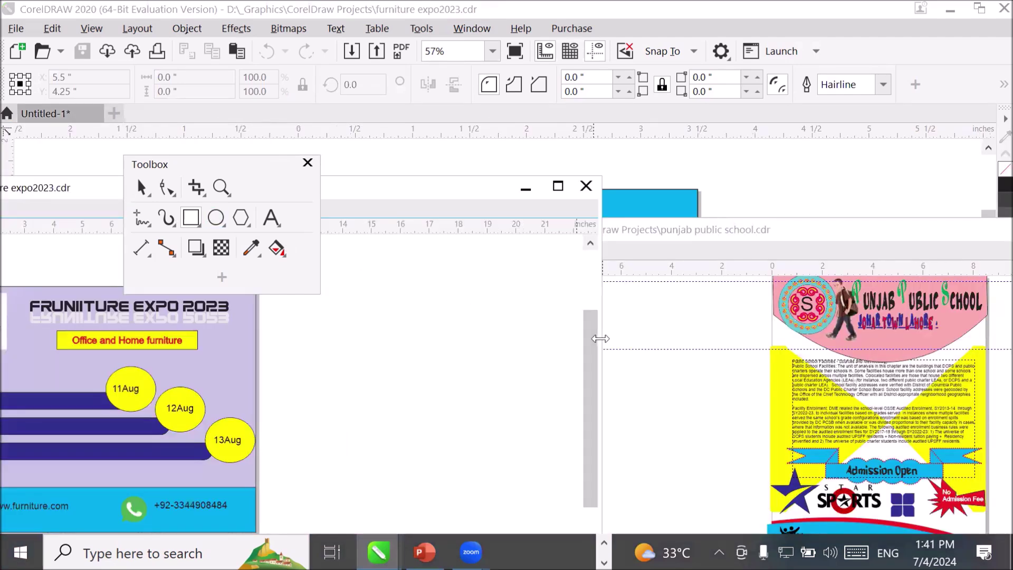
- Narrow and reposition the floating furniture expo2023.cdr window, and move the Toolbox lower in the workspace
drag(600, 339, 347, 232)
drag(252, 169, 283, 386)
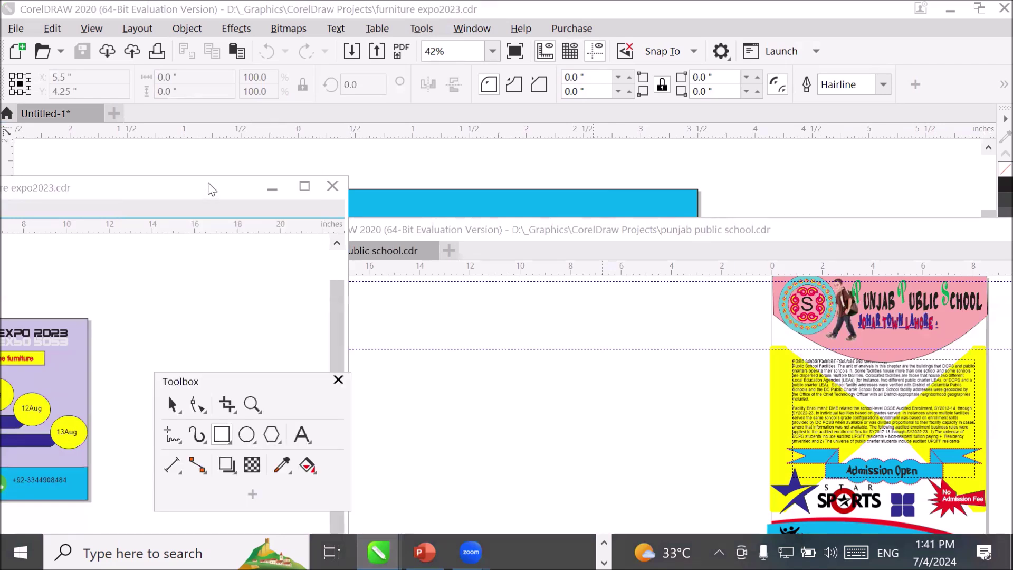
click(211, 190)
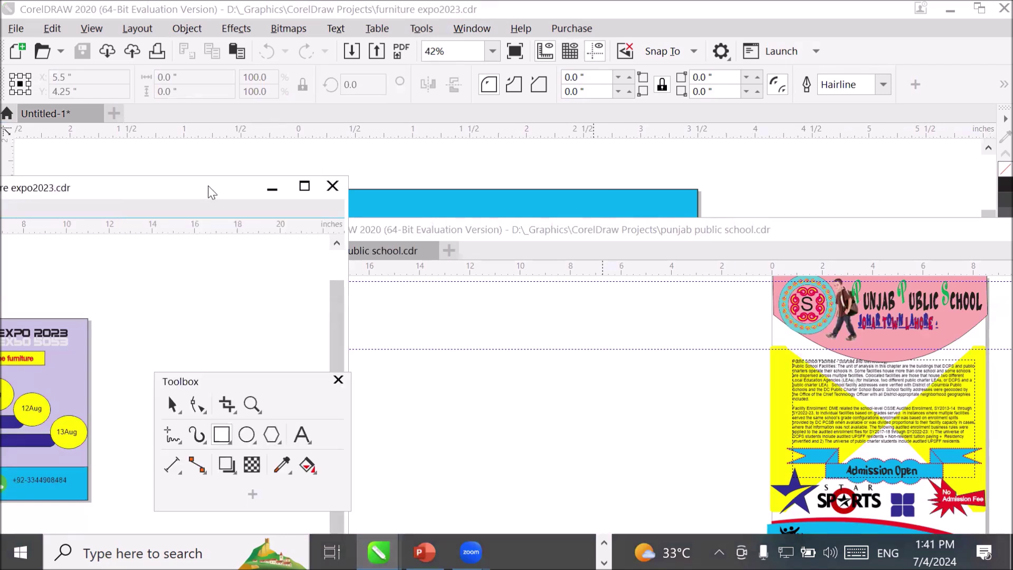
drag(211, 192, 292, 158)
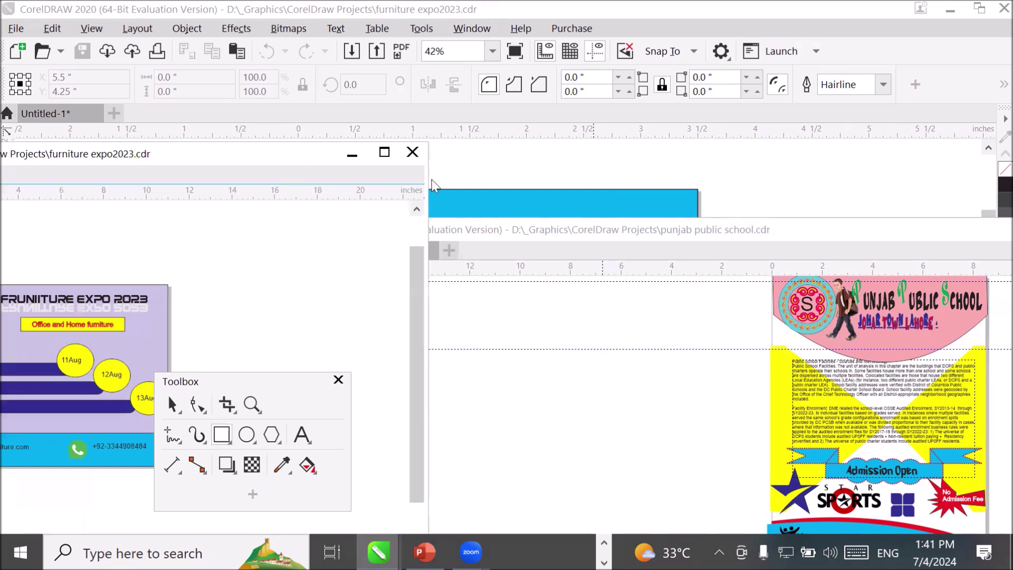
- Narrow the floating punjab public school.cdr window and position it beside the furniture expo2023.cdr window
click(709, 275)
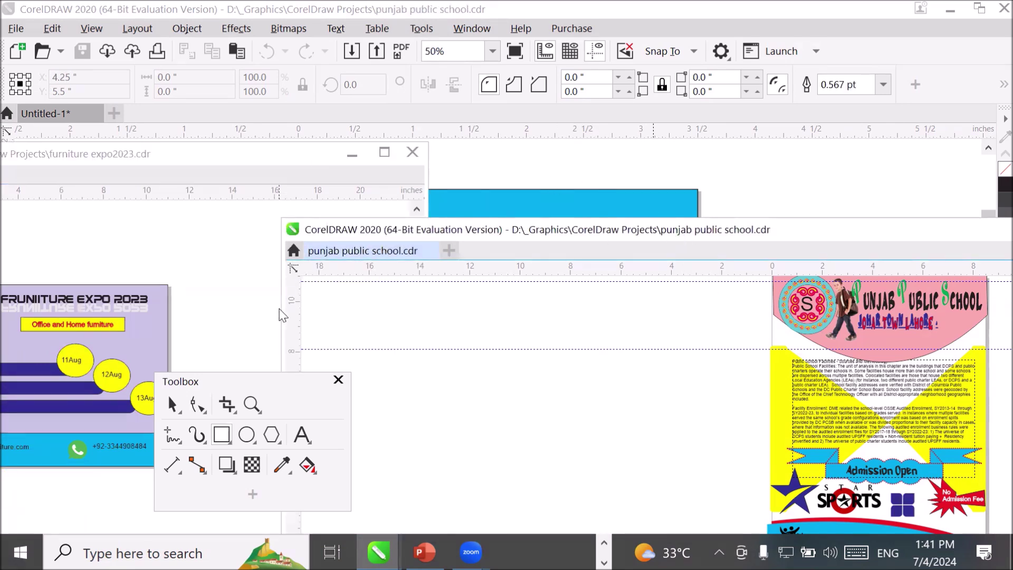
drag(281, 310, 496, 311)
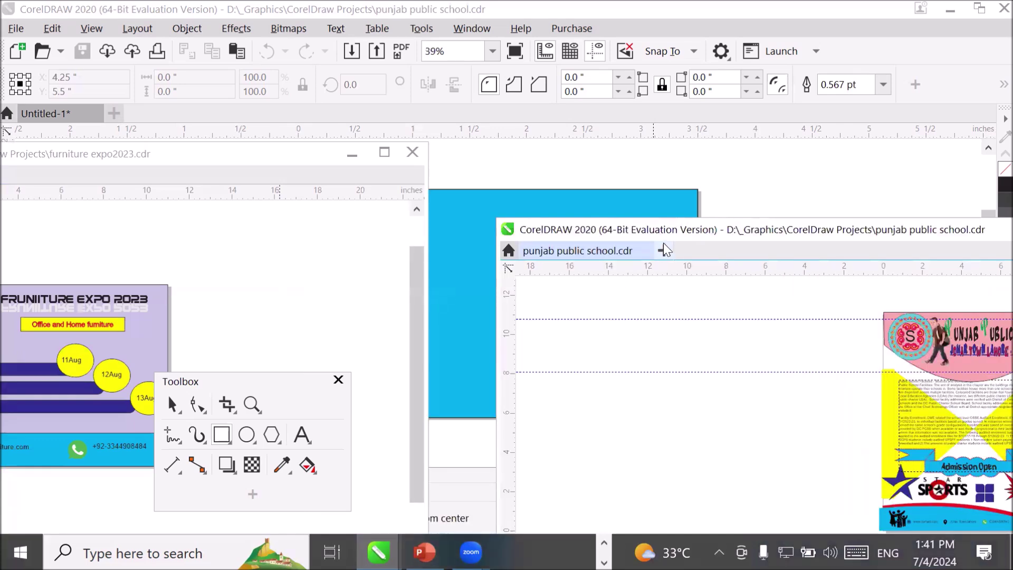
drag(670, 234, 662, 173)
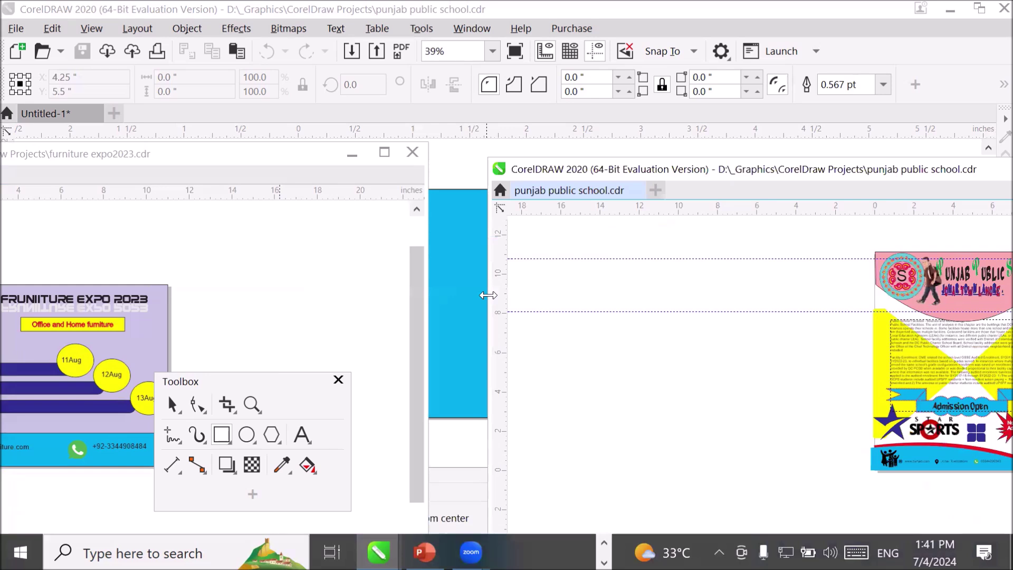
drag(488, 295, 464, 295)
drag(714, 176, 666, 180)
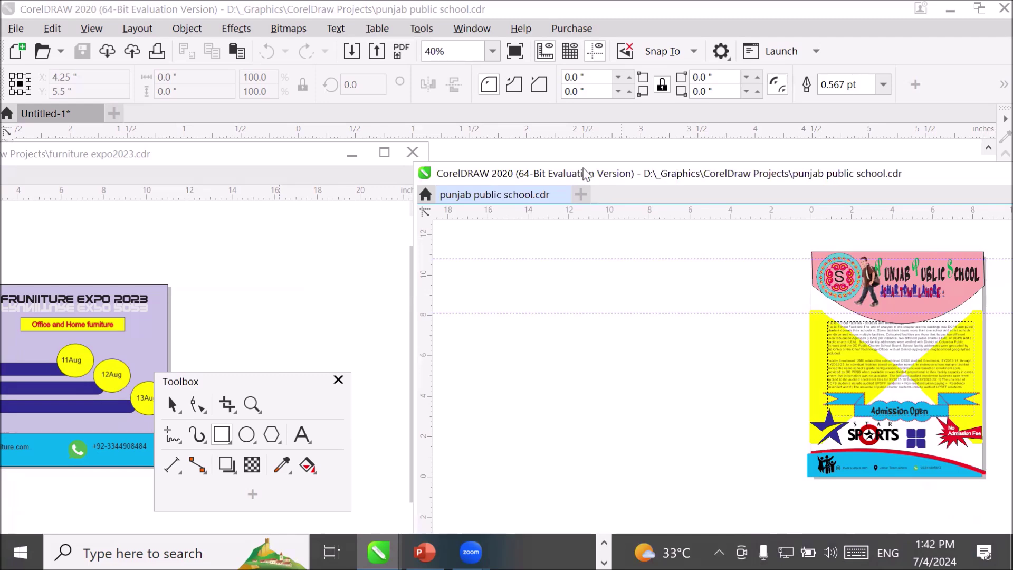
- Cascade the three document windows, and return the Untitled-1 window to the main workspace
click(480, 32)
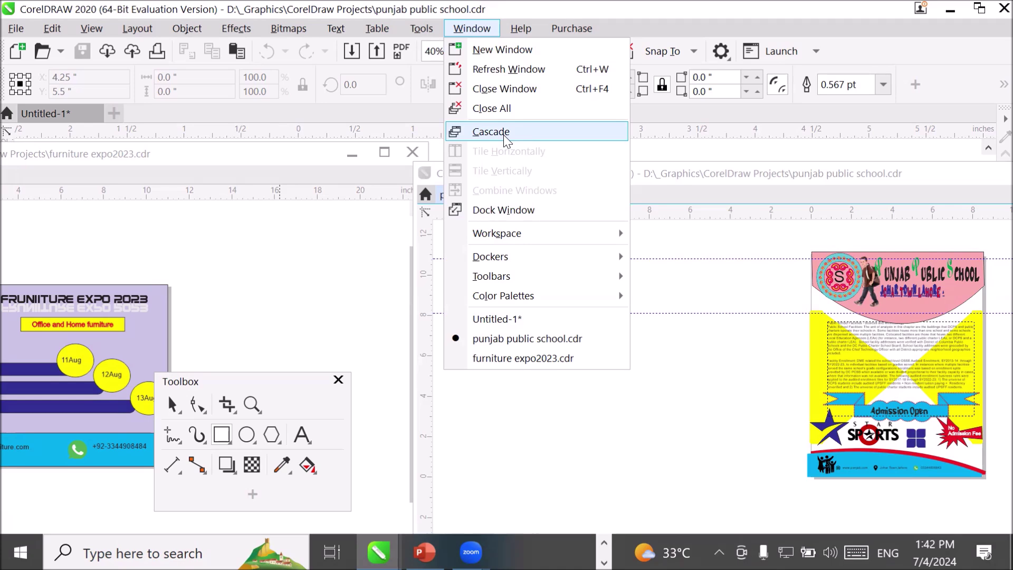
click(504, 134)
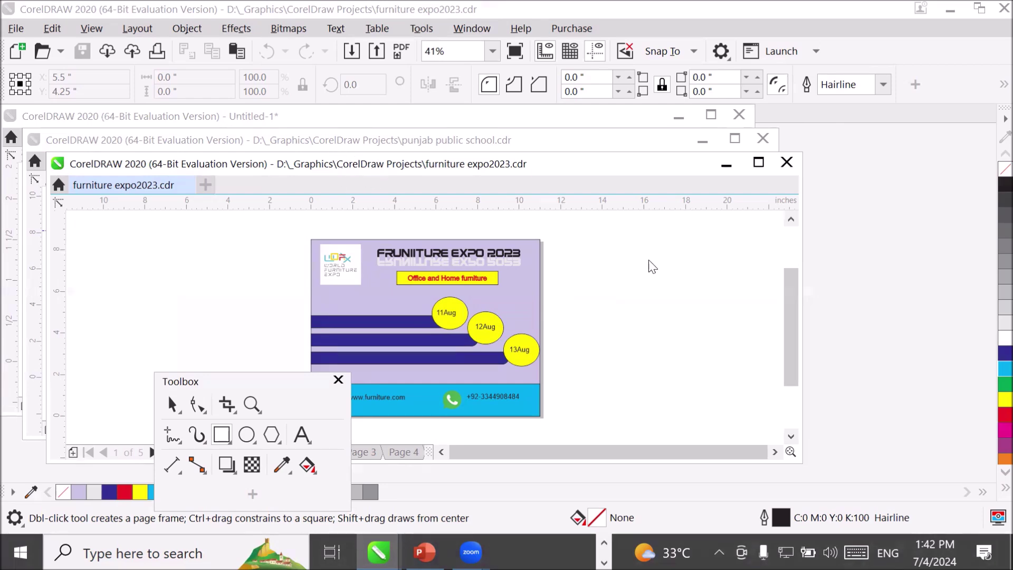
drag(344, 175, 655, 267)
click(386, 126)
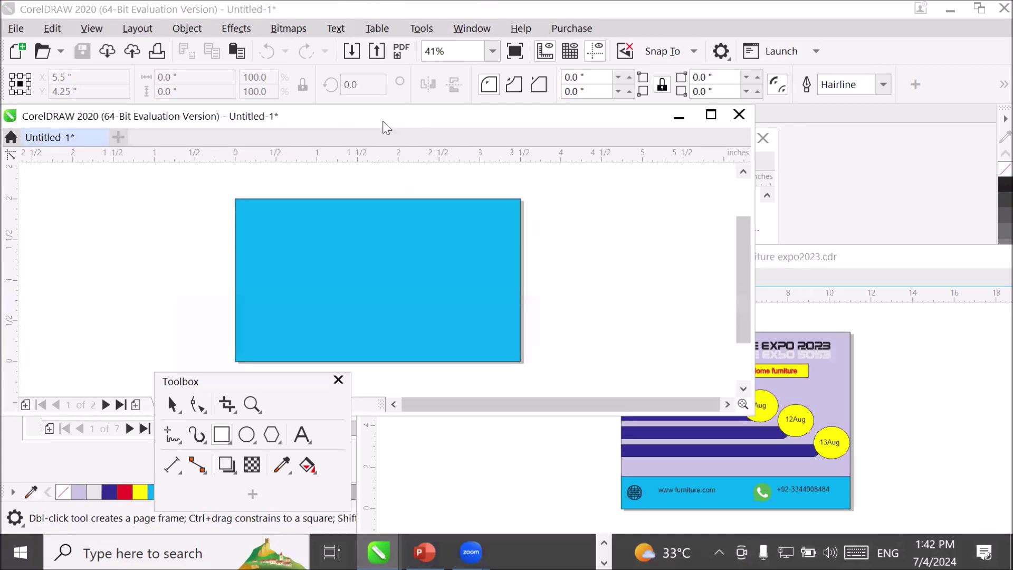
double_click(387, 127)
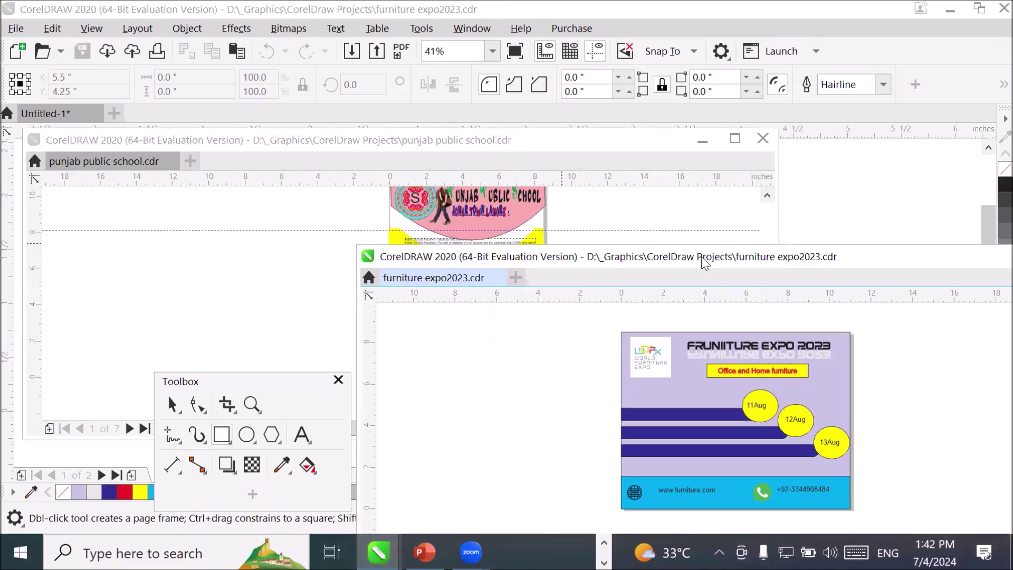
- Group furniture expo2023.cdr with punjab public school.cdr in one floating window, and separate it again
drag(706, 263, 1011, 264)
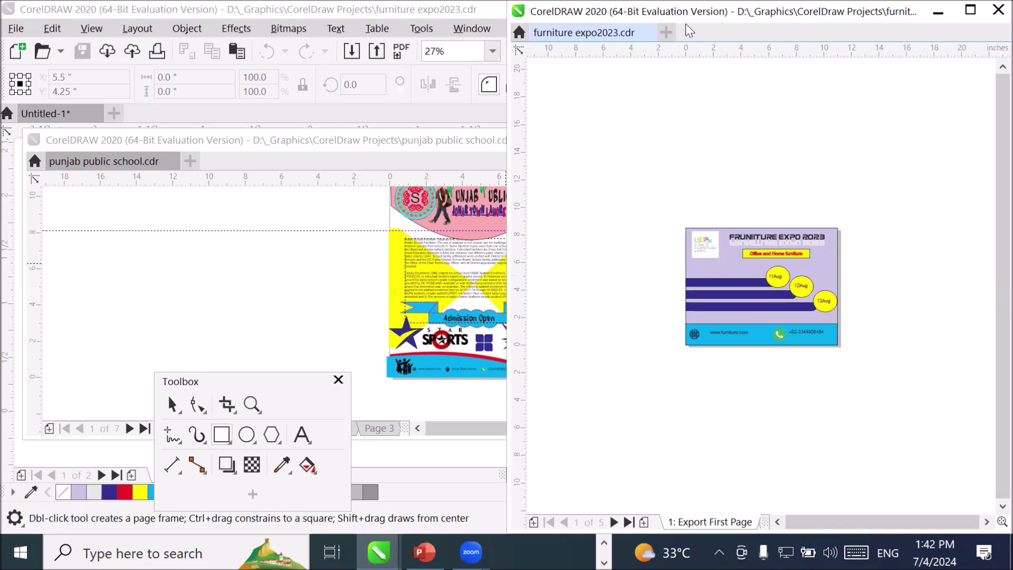
drag(727, 33, 740, 228)
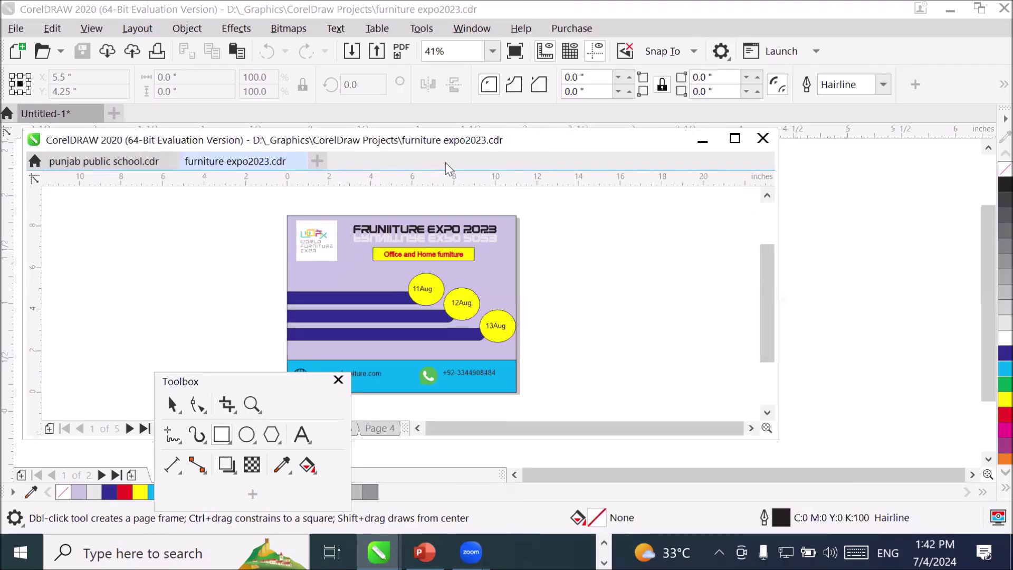
drag(274, 161, 746, 248)
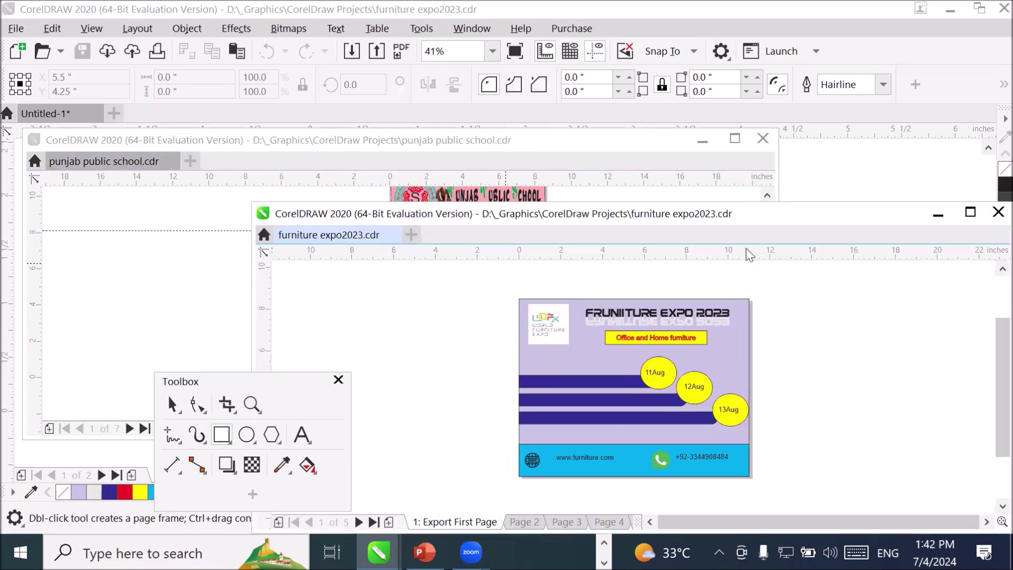
- Dock the floating furniture expo2023.cdr window beside Untitled-1 in the main workspace
click(483, 32)
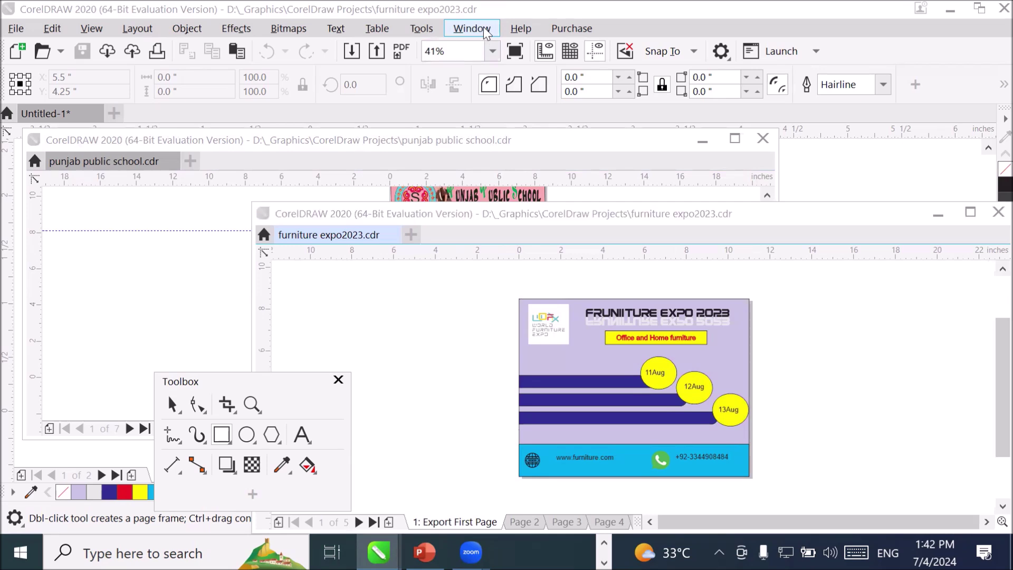
click(484, 32)
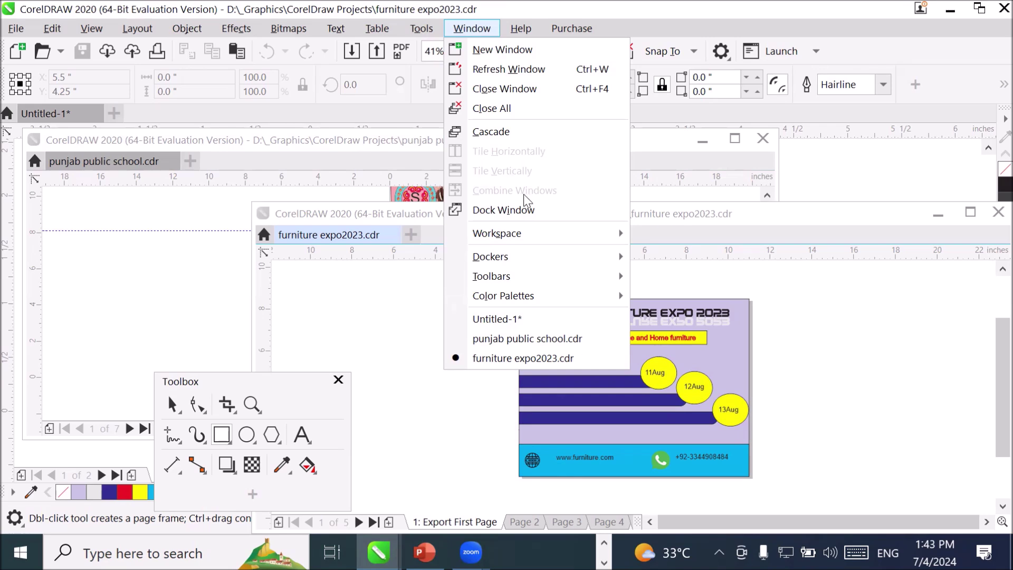
click(496, 214)
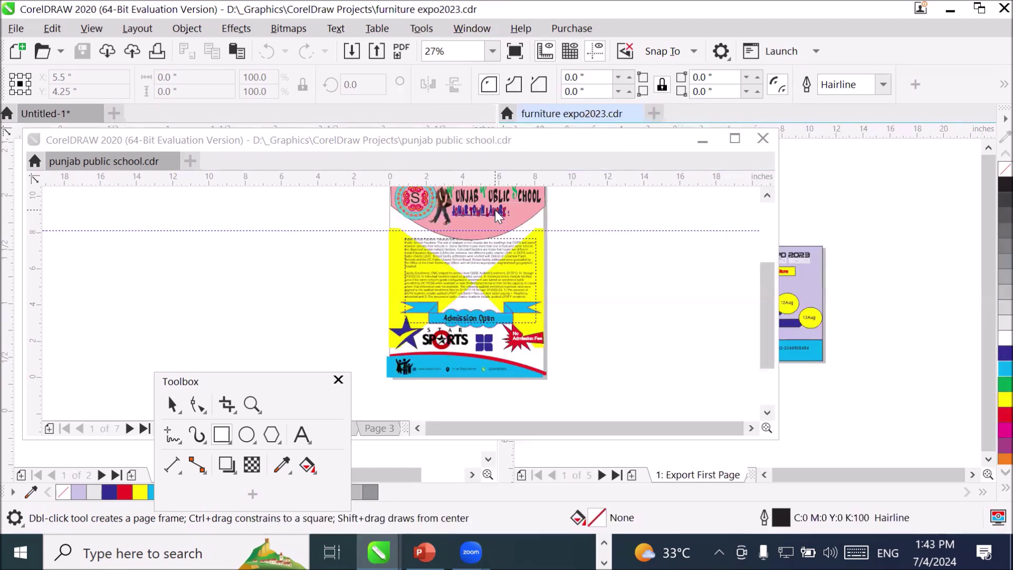
- Dock the floating punjab public school.cdr window alongside the other two drawings
click(458, 165)
drag(459, 163, 595, 197)
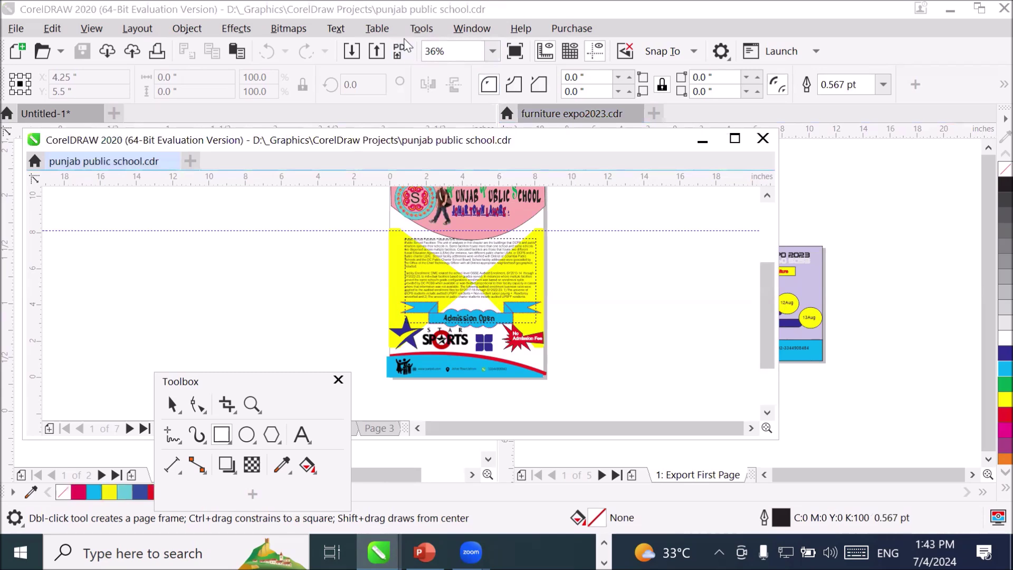
click(475, 29)
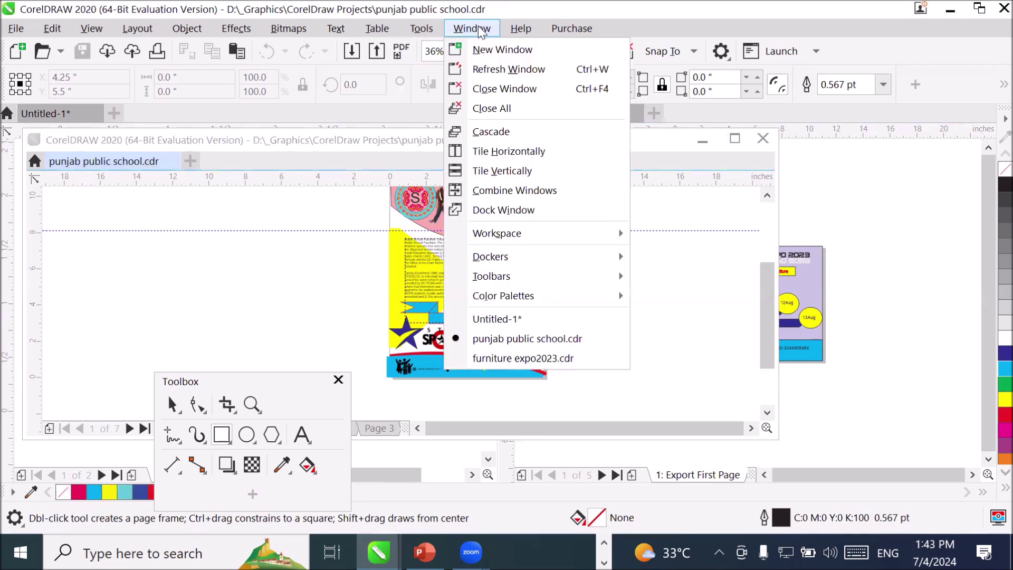
click(565, 210)
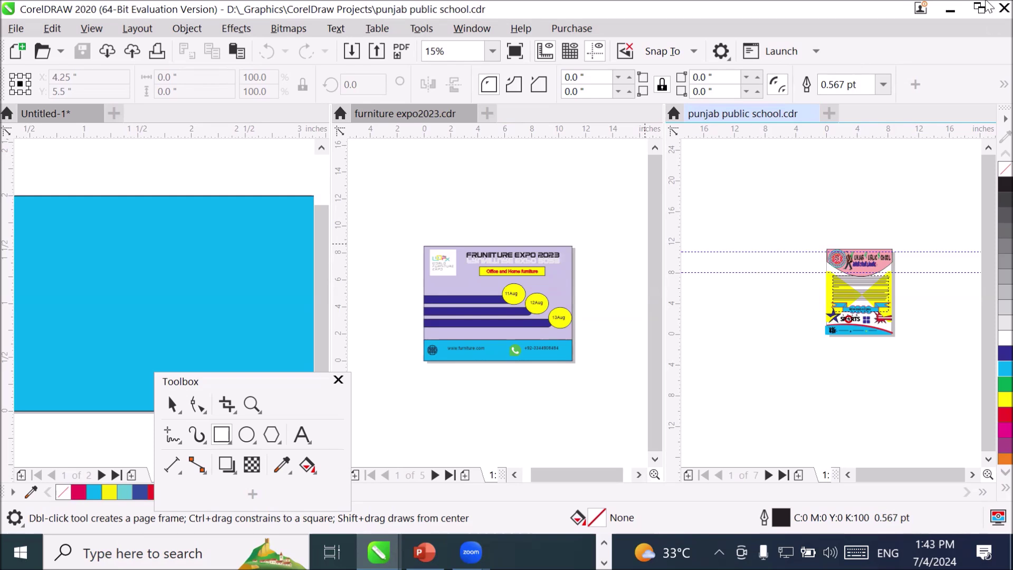
- Arrange the three docked document windows with Tile Vertically
click(472, 28)
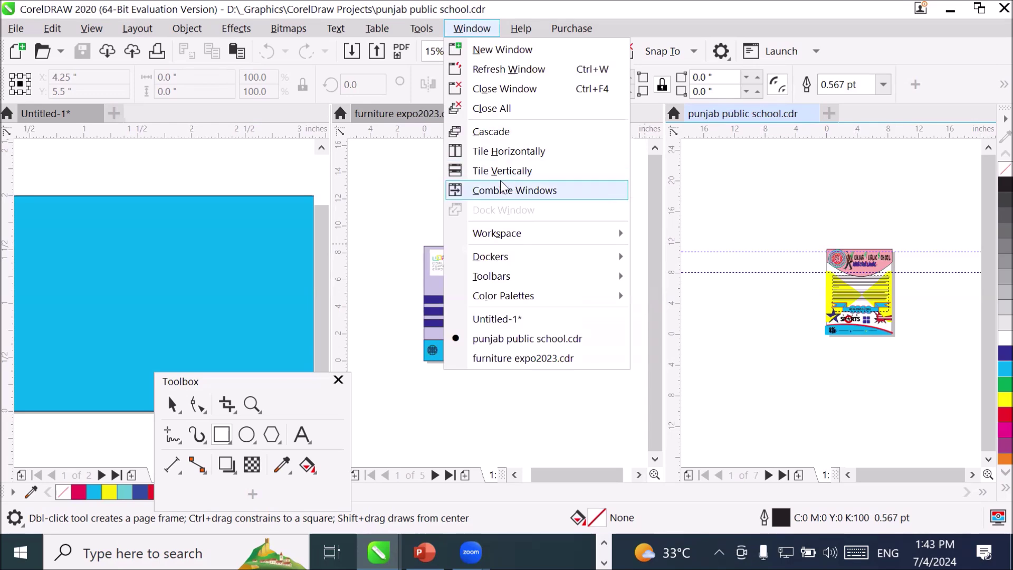
click(541, 177)
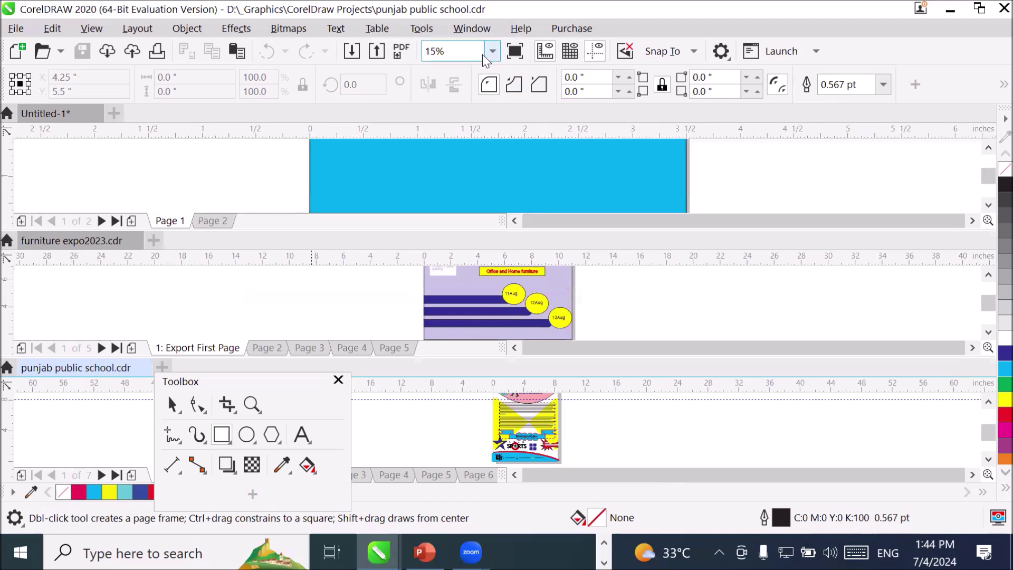
- Arrange the three docked document windows side by side with Tile Horizontally
click(475, 30)
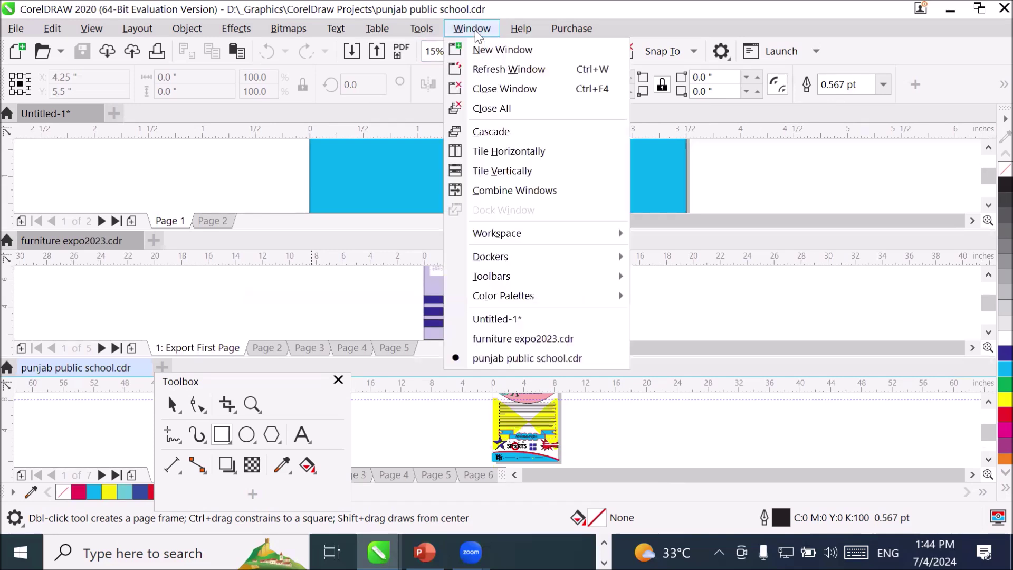
click(512, 152)
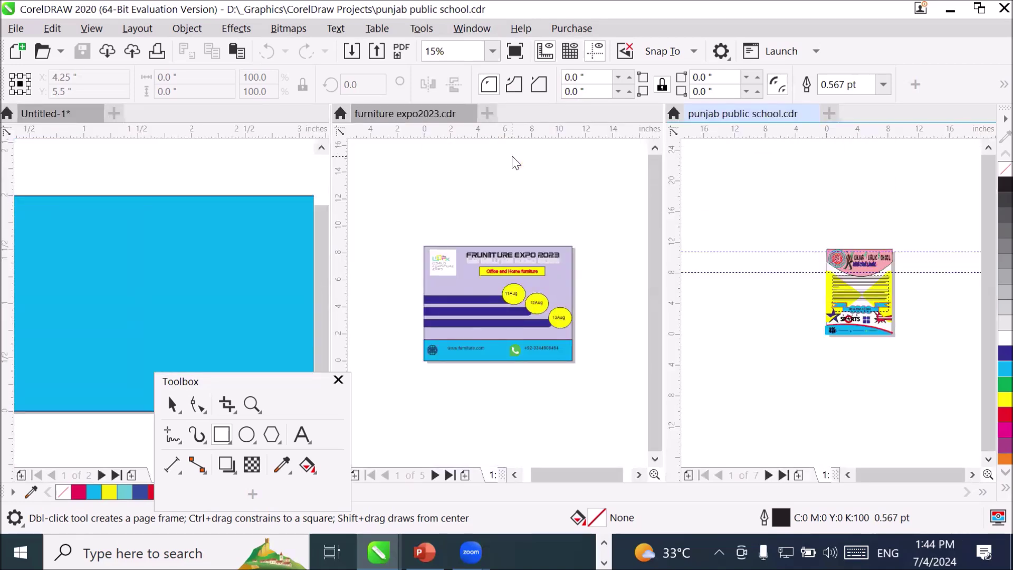
click(478, 29)
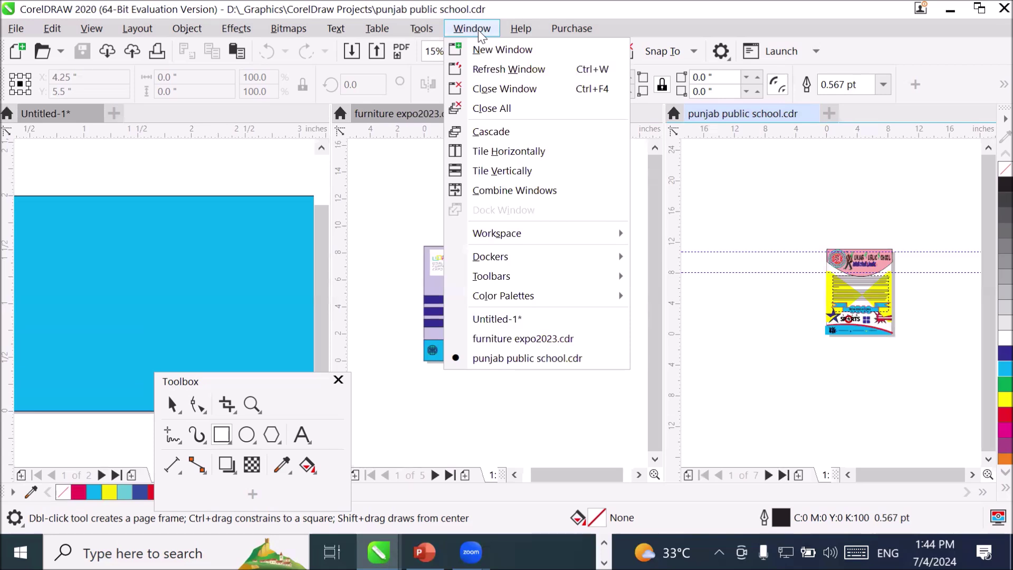
click(525, 152)
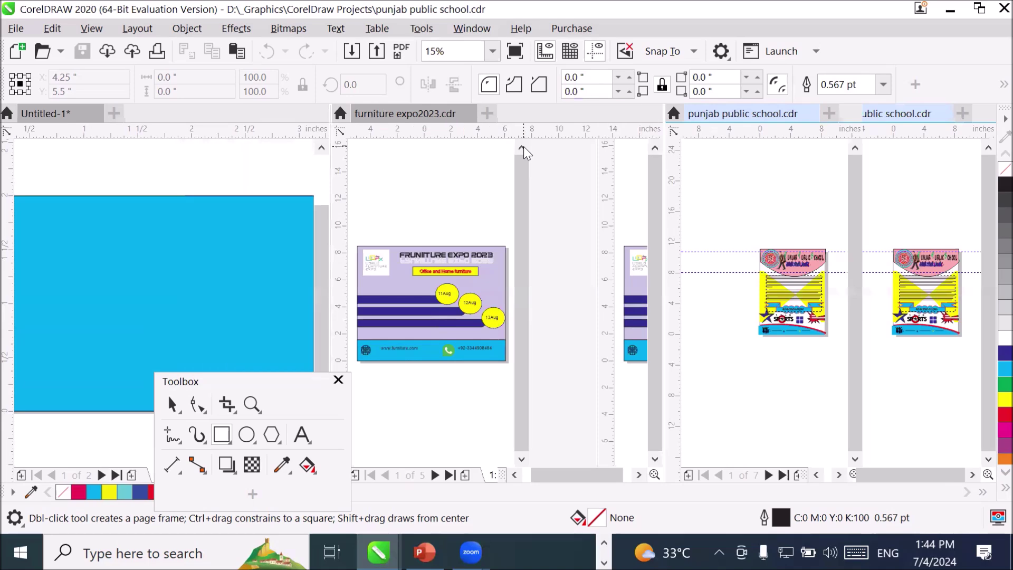
- Stack the three document windows with Tile Vertically, and activate Untitled-1 and punjab public school.cdr in turn
click(469, 31)
click(507, 171)
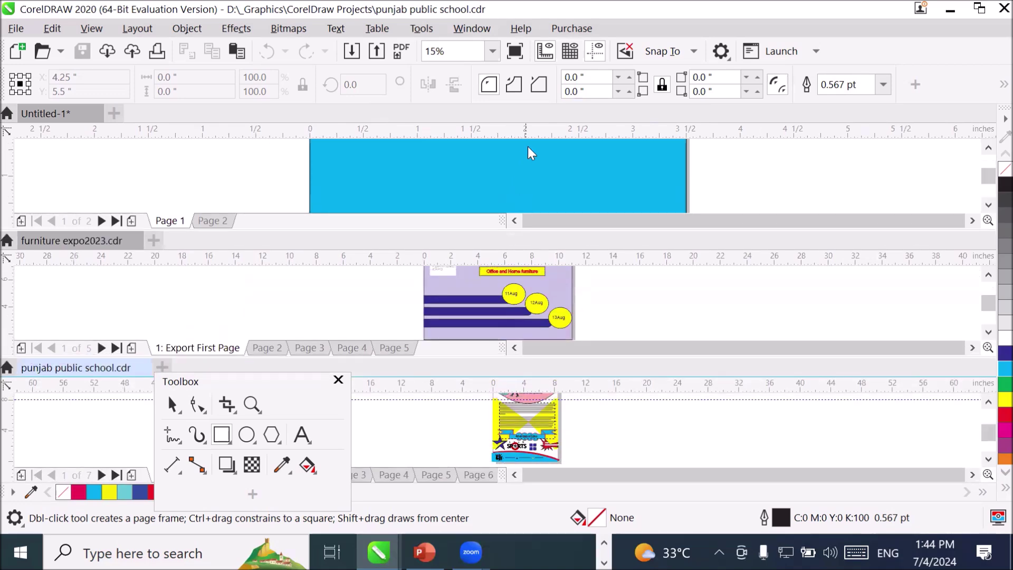
click(528, 147)
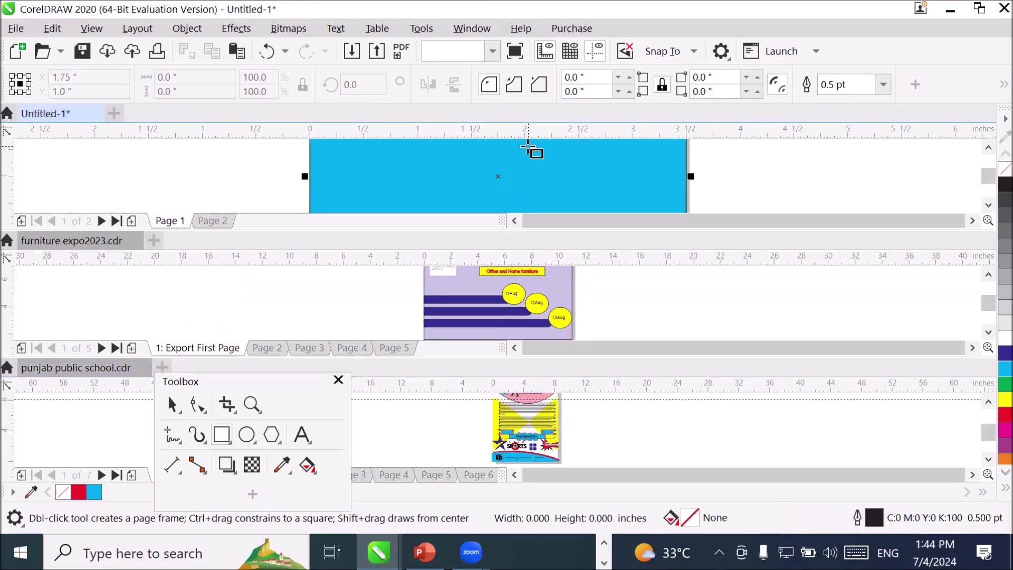
click(587, 439)
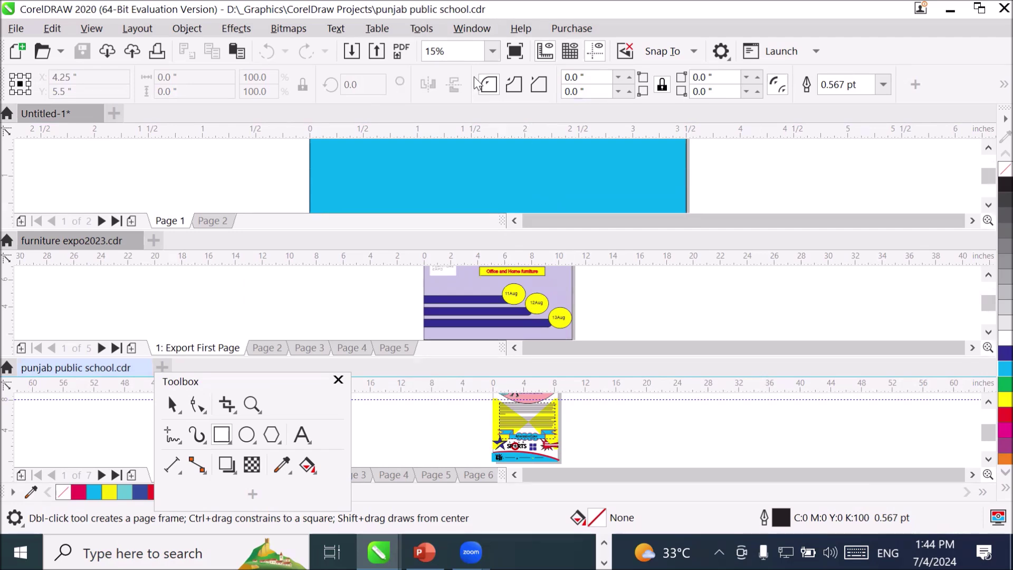
click(470, 29)
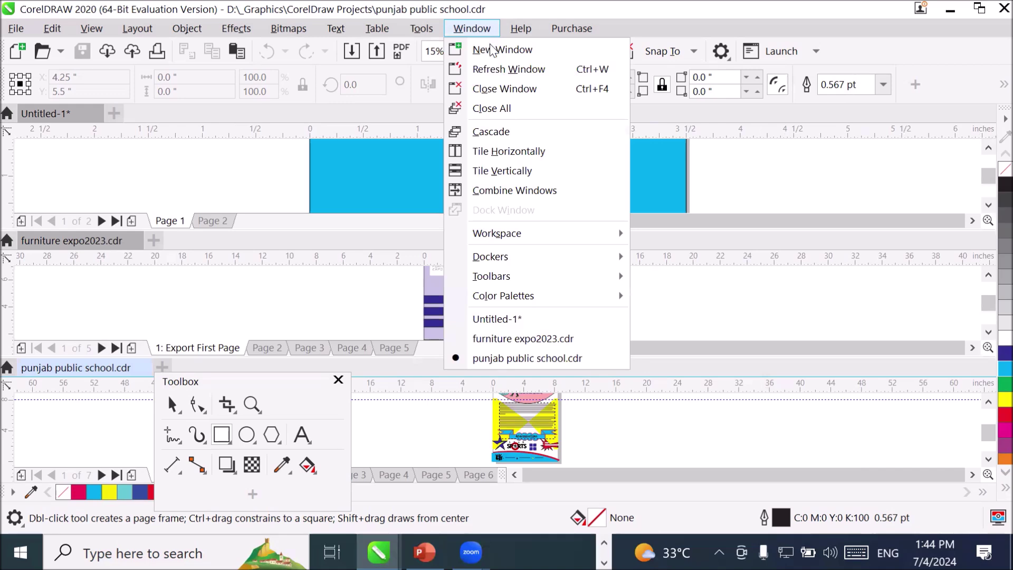
click(530, 169)
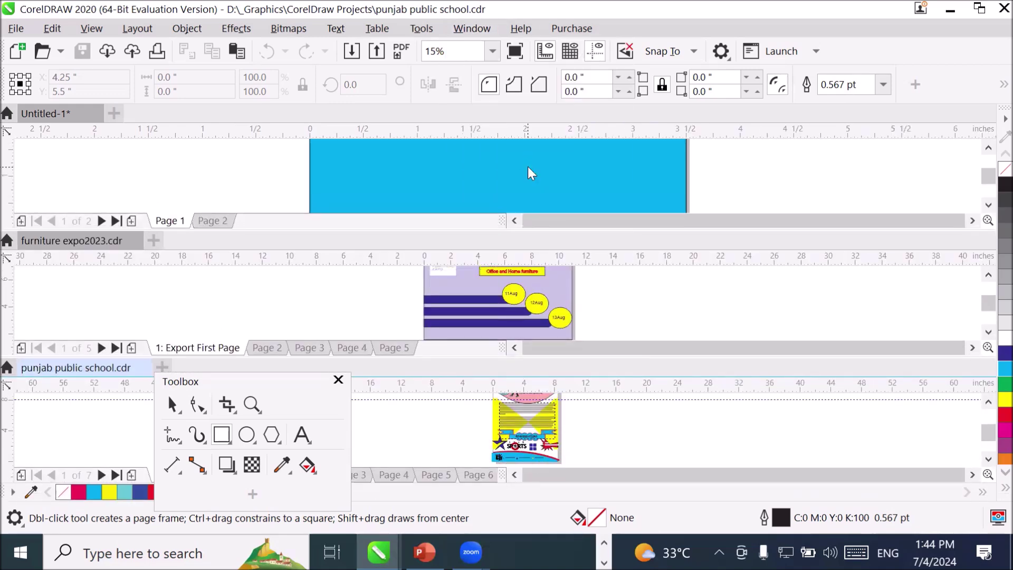
- Place the document windows side by side with Tile Horizontally and zoom in on the punjab public school.cdr poster
click(472, 28)
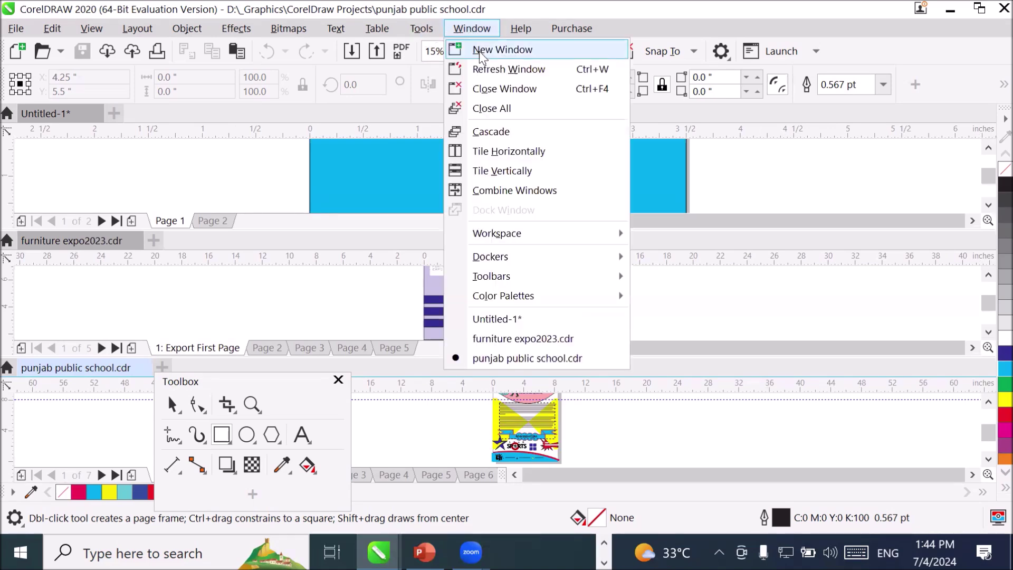
click(521, 150)
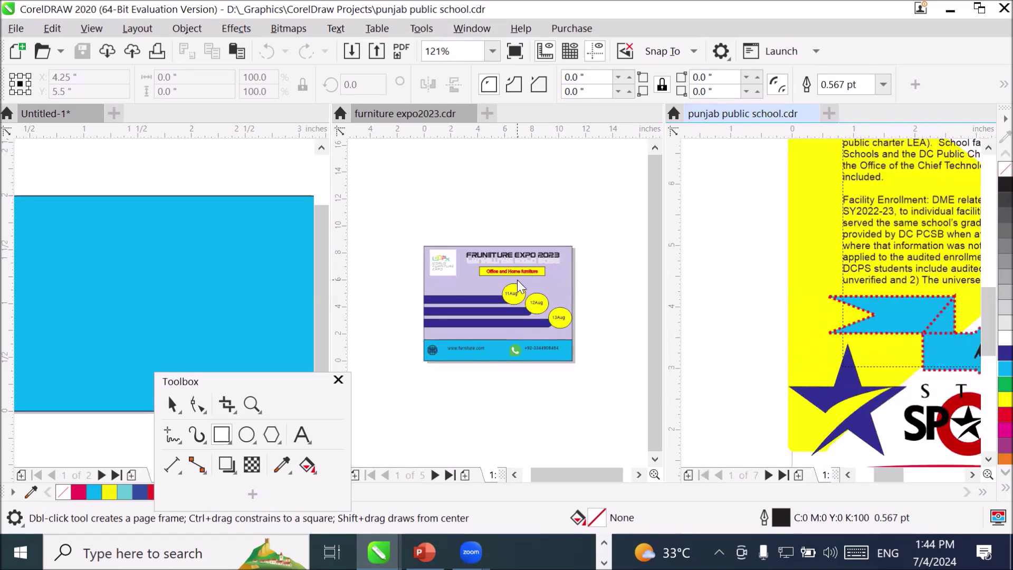
scroll(806, 213, up, 2)
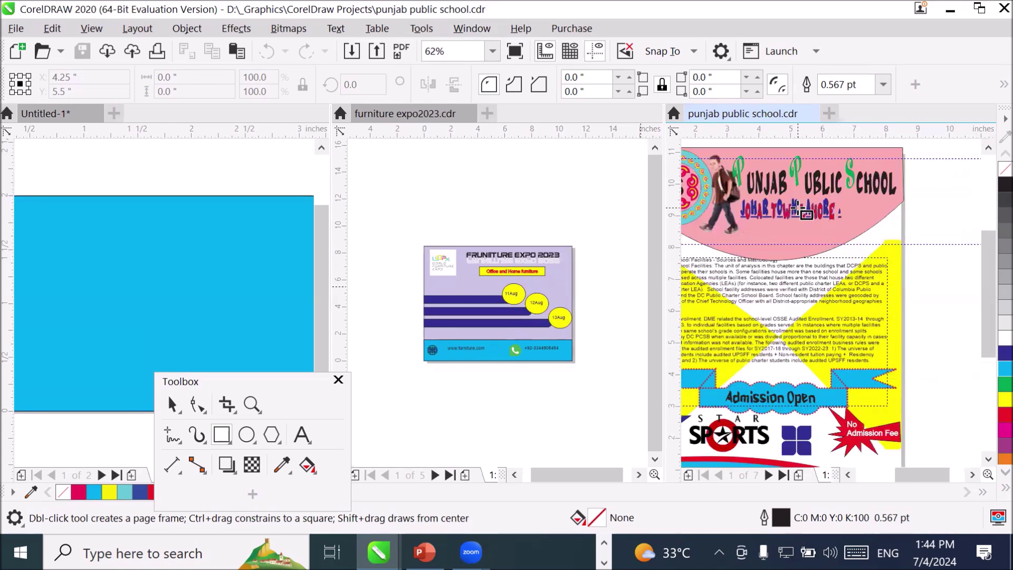
- Zoom furniture expo2023.cdr to 100%, and select the header group in punjab public school.cdr and the title group in furniture expo2023.cdr
click(509, 200)
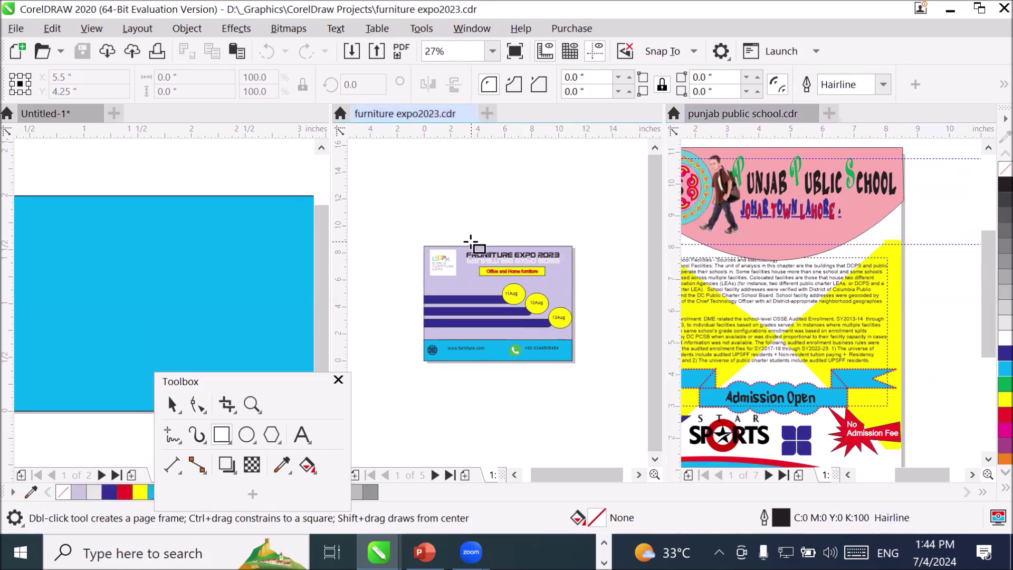
scroll(472, 242, up, 4)
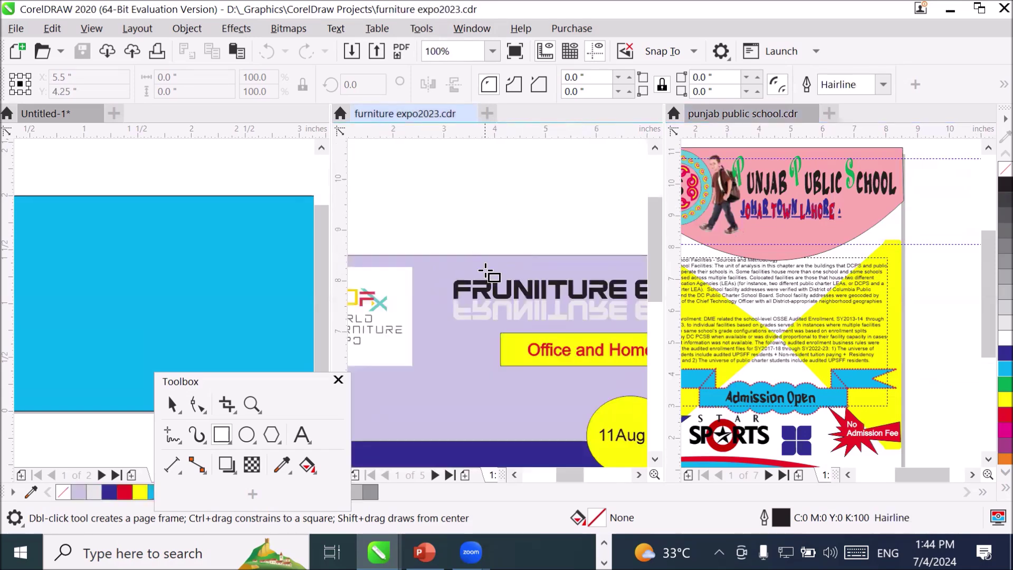
click(791, 209)
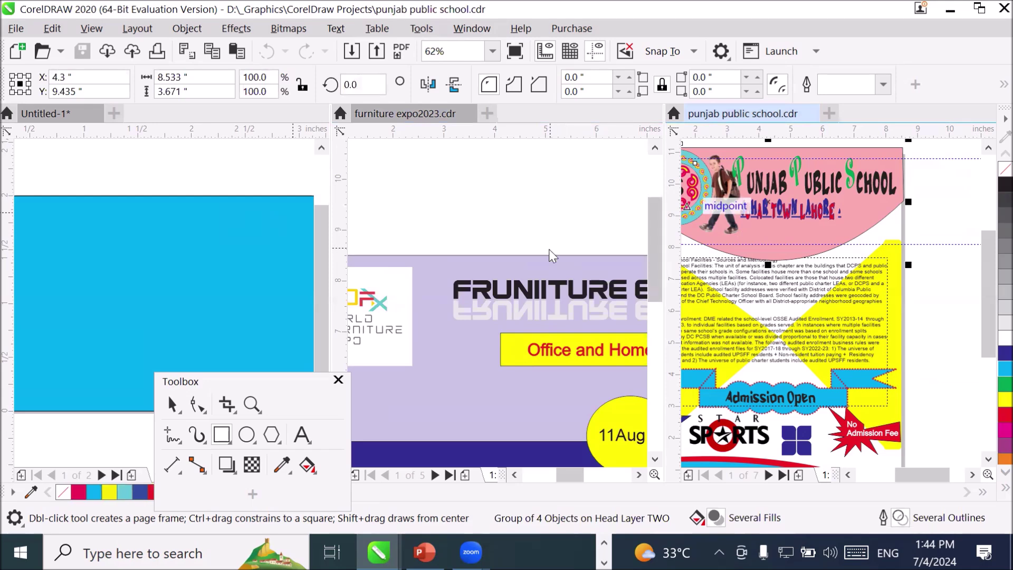
click(481, 288)
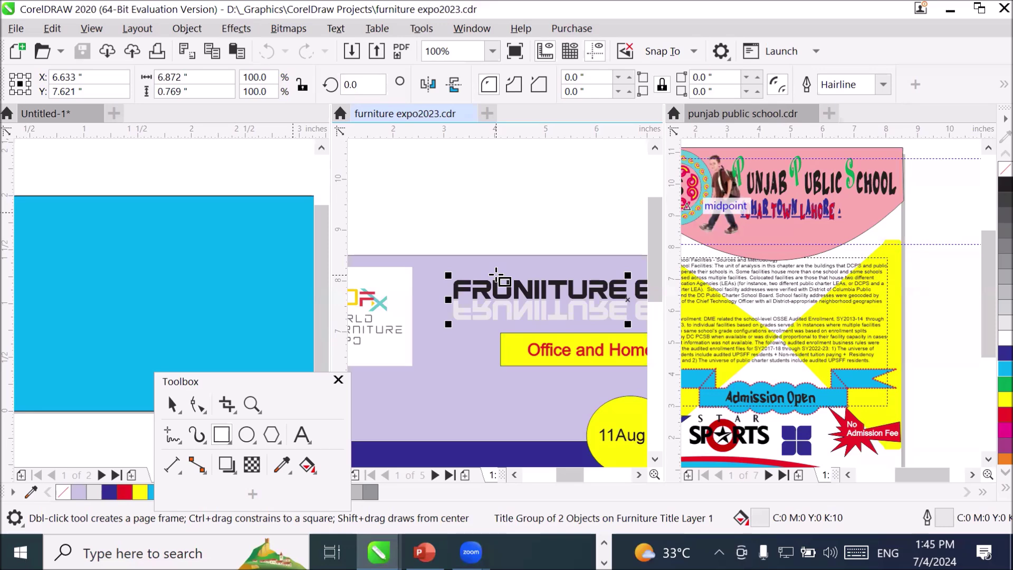
- Merge the three tiled document windows into one tabbed window with Combine Windows
click(462, 33)
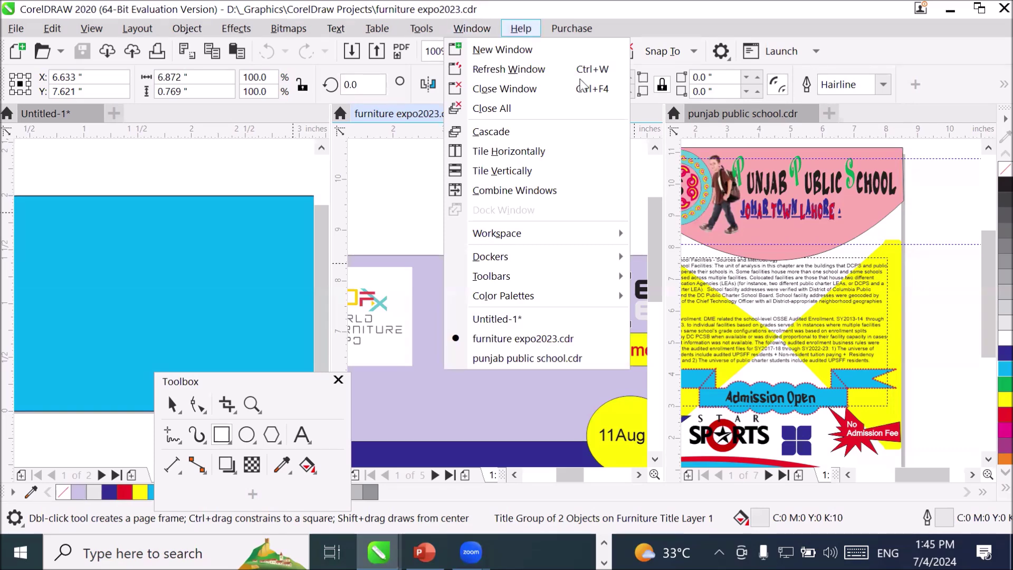
click(464, 29)
click(462, 31)
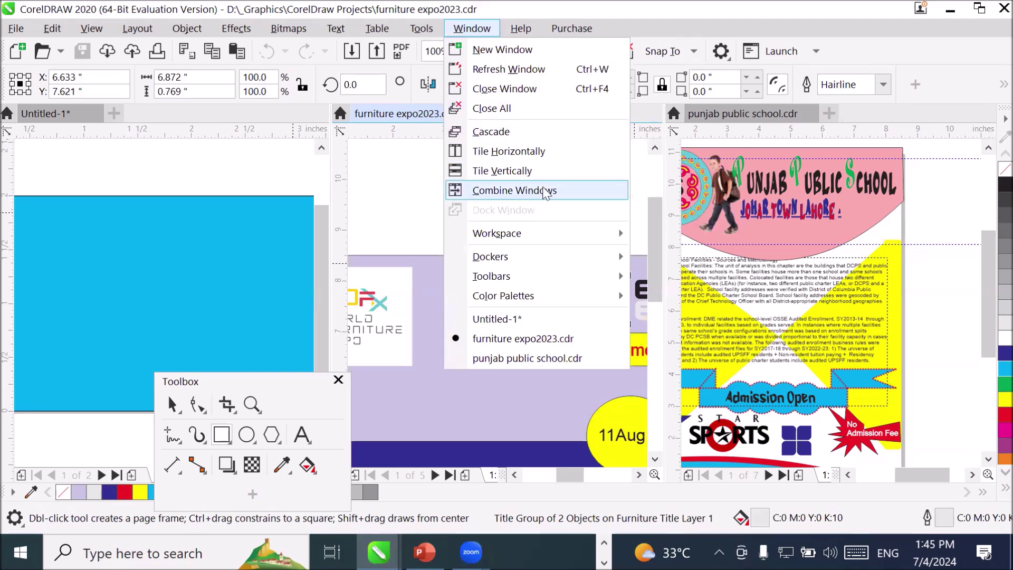
click(514, 190)
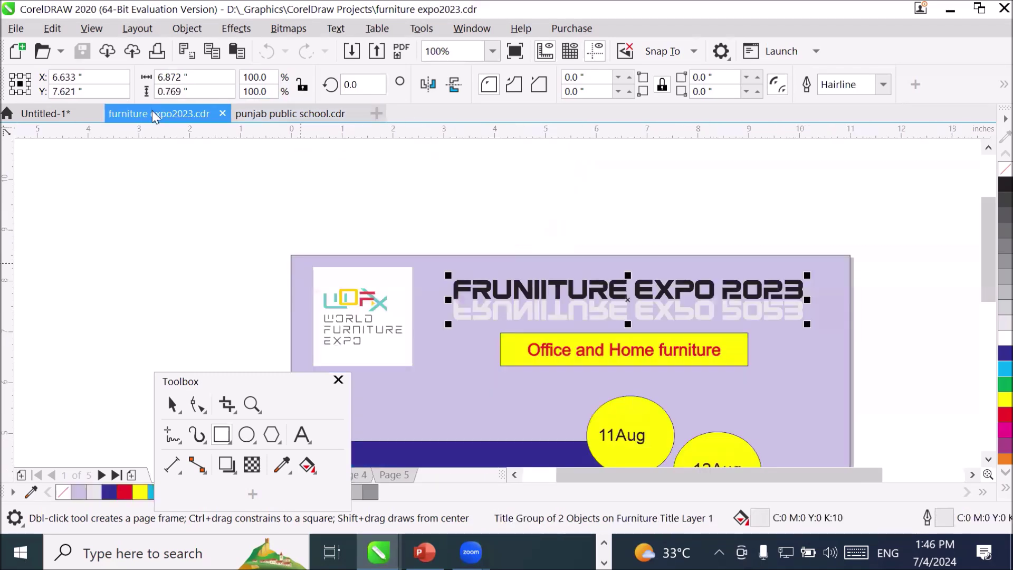
- View the combined drawings one after another: Untitled-1, furniture expo2023.cdr and punjab public school.cdr
key(ctrl+Tab)
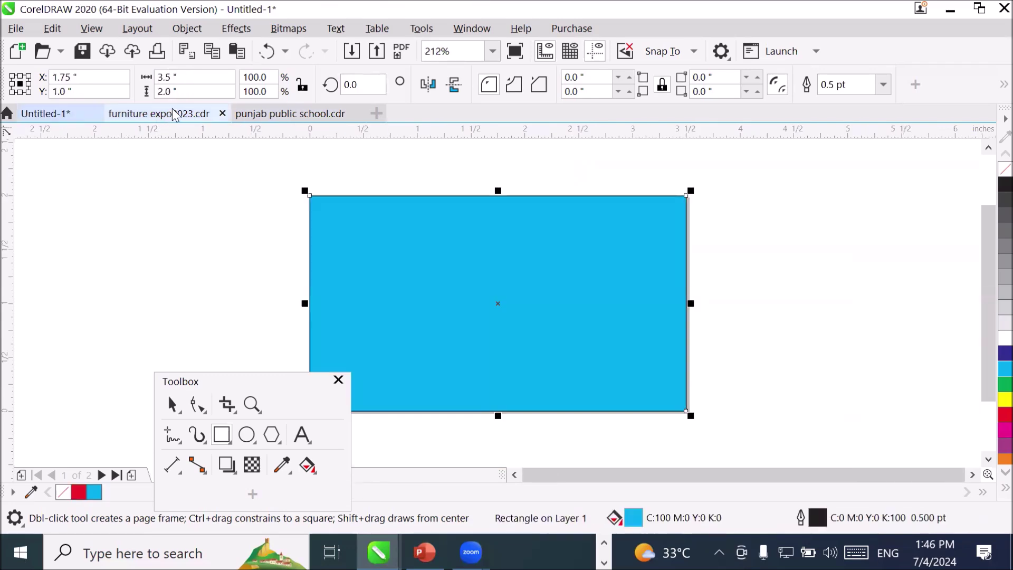
click(169, 115)
click(268, 116)
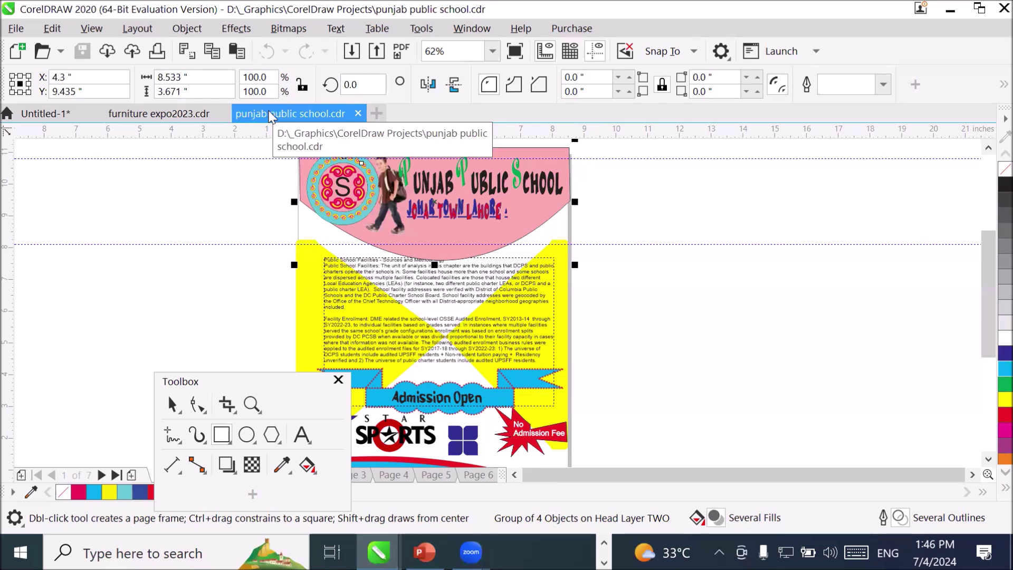
- Split the combined drawings with Tile Horizontally and rearrange them with Tile Vertically
click(481, 31)
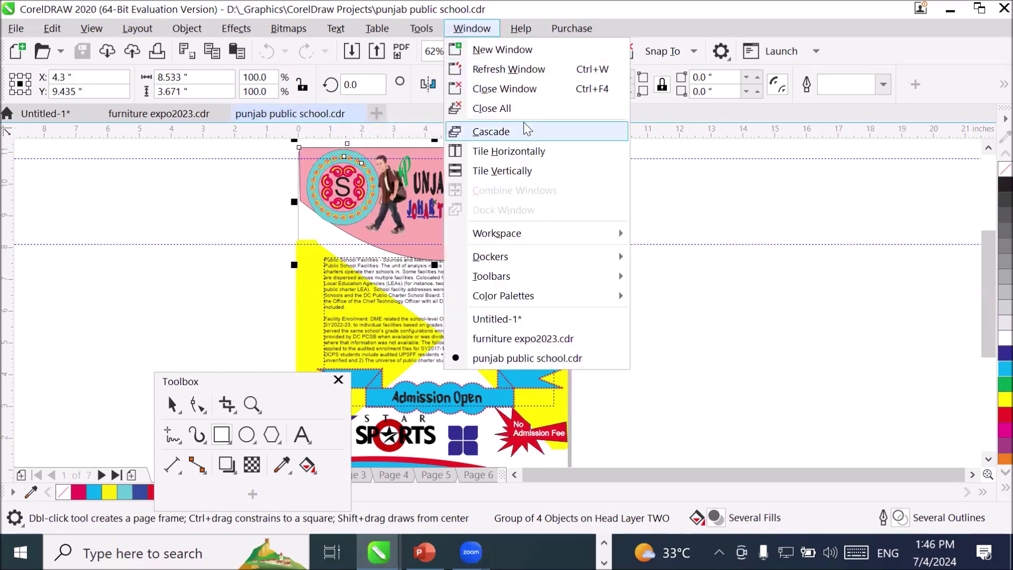
click(510, 152)
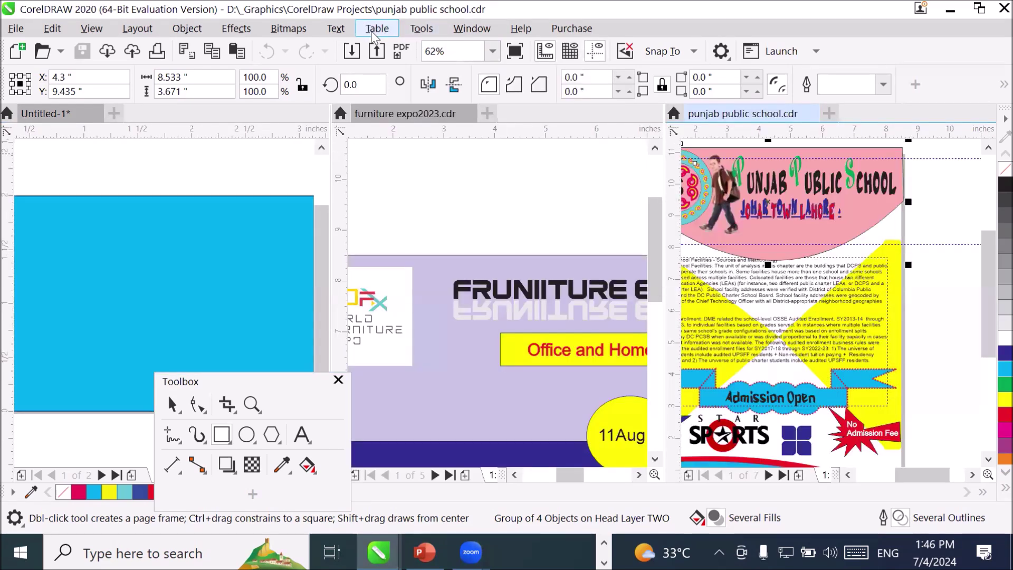
click(472, 29)
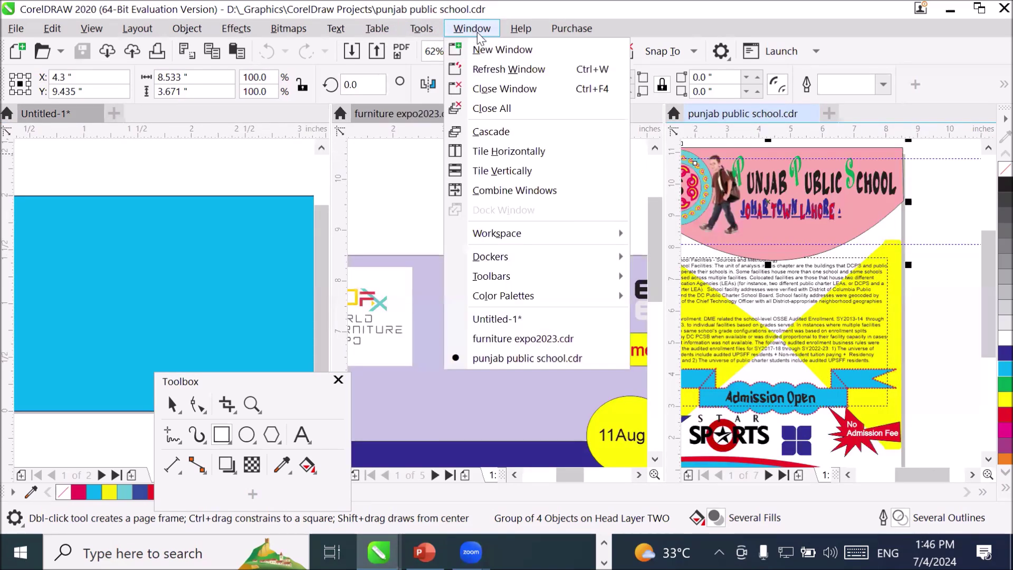
click(540, 166)
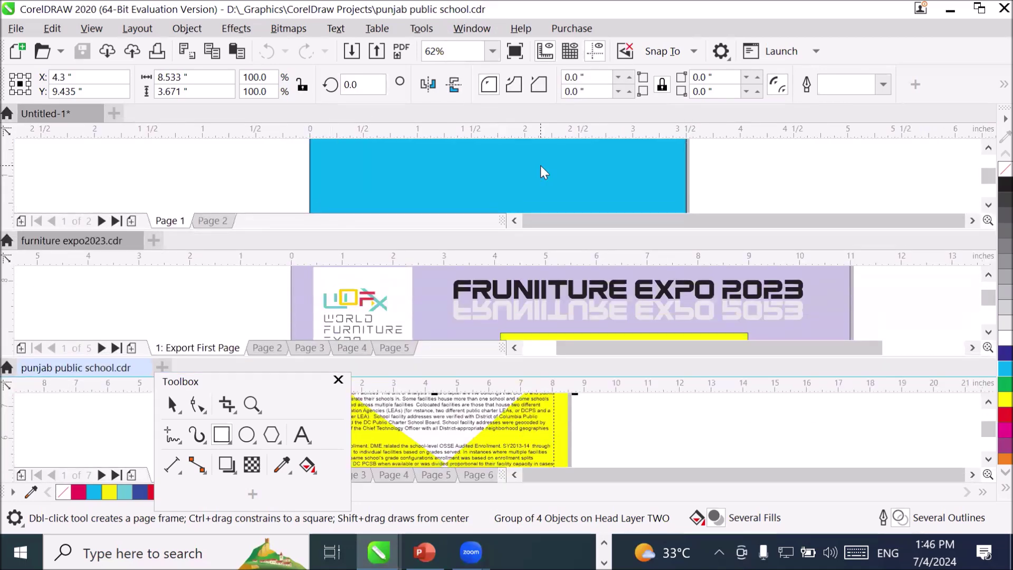
- Cascade the three document windows, and maximize and restore the floating furniture expo2023.cdr window
click(471, 29)
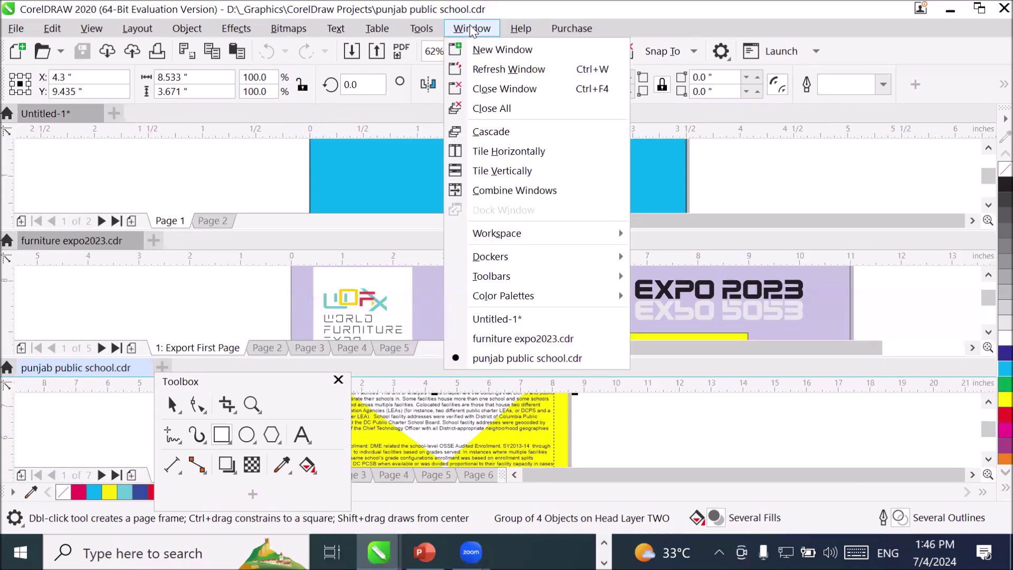
click(475, 132)
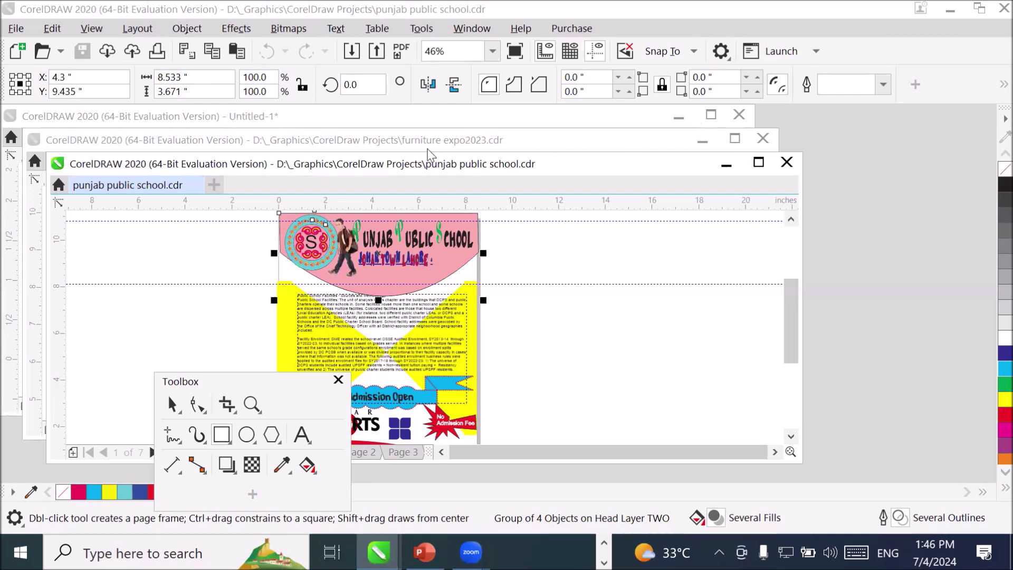
click(736, 139)
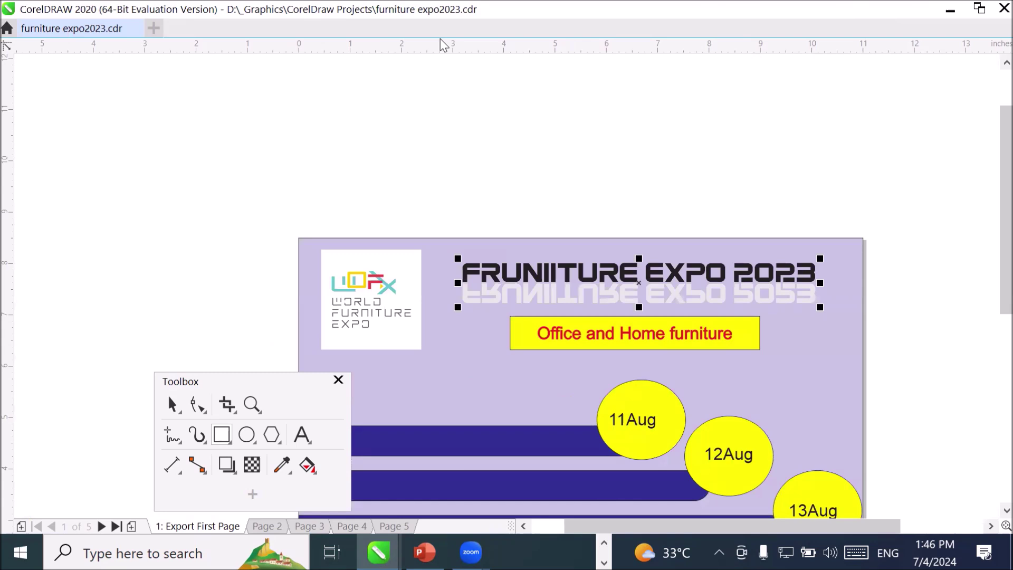
click(978, 11)
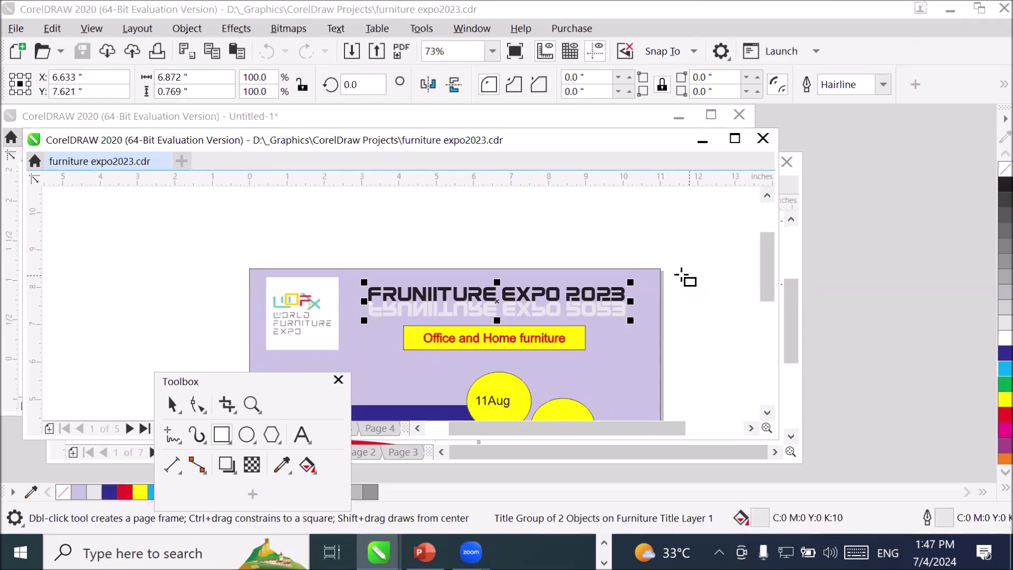
- Move the floating furniture expo2023.cdr window away from the cascade and dock it in the main workspace
click(472, 29)
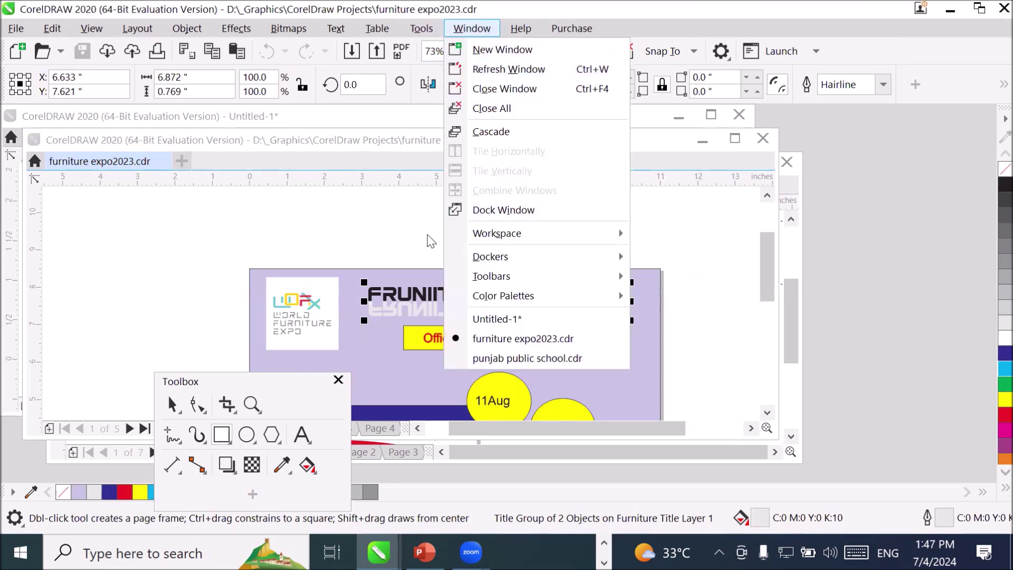
click(715, 268)
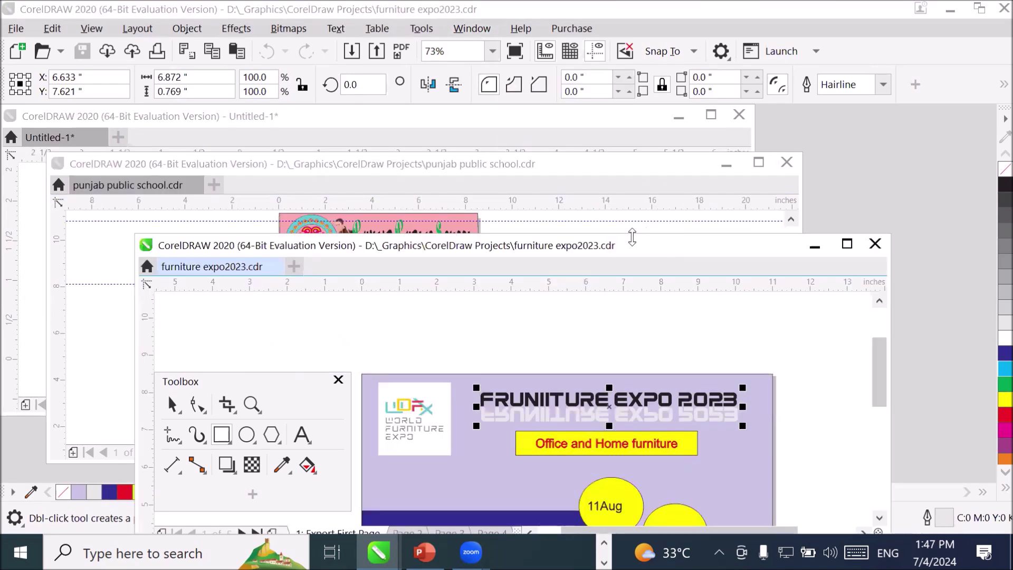
click(478, 28)
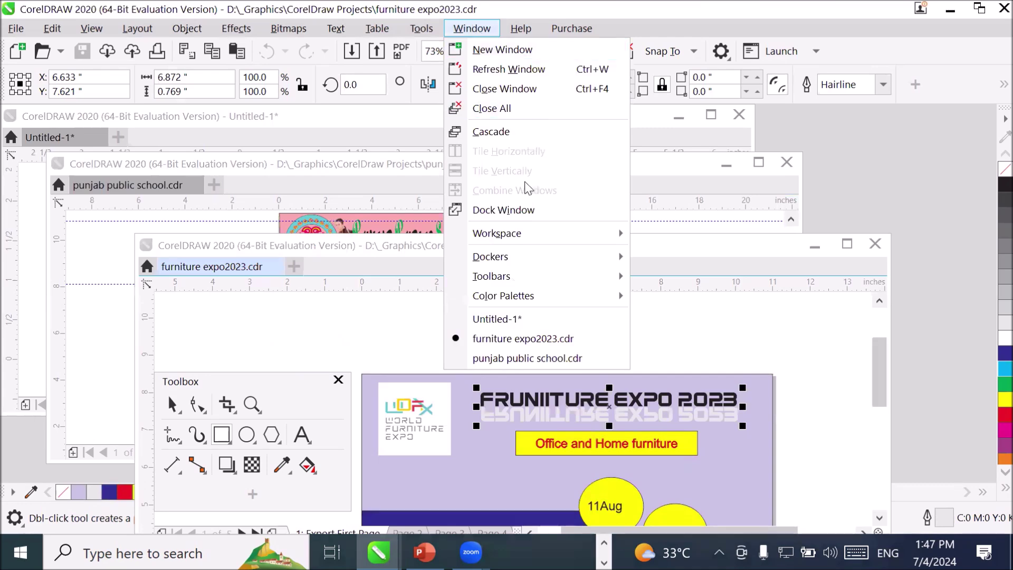
click(474, 68)
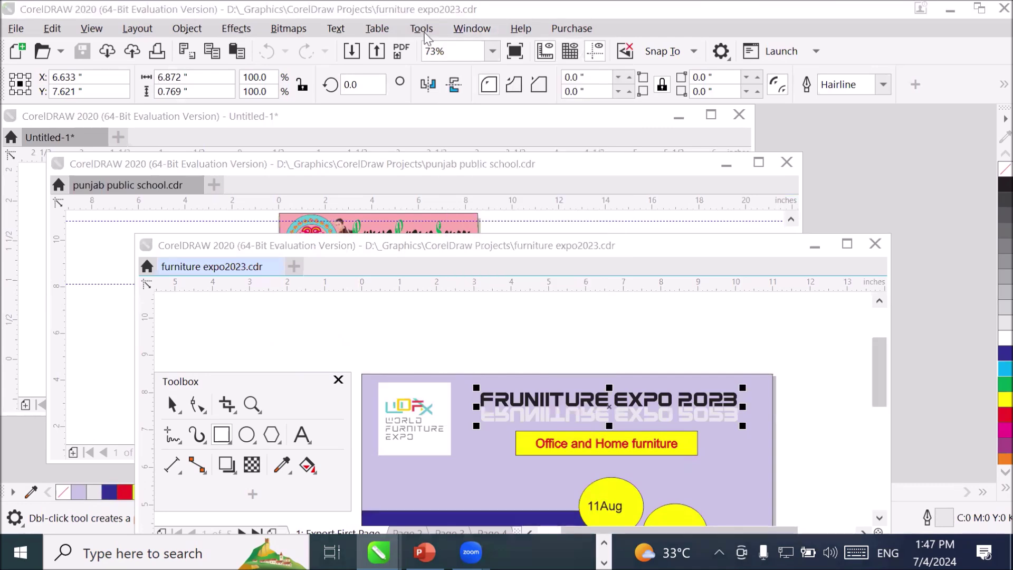
click(464, 32)
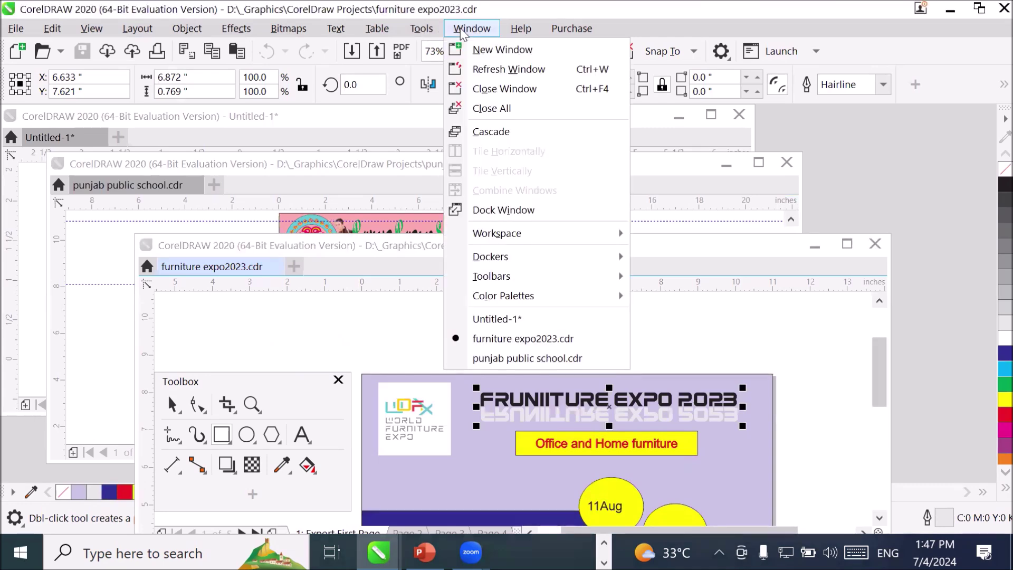
click(504, 210)
- Dock the remaining floating document windows, including punjab public school.cdr and Untitled-1, in the main workspace
click(472, 28)
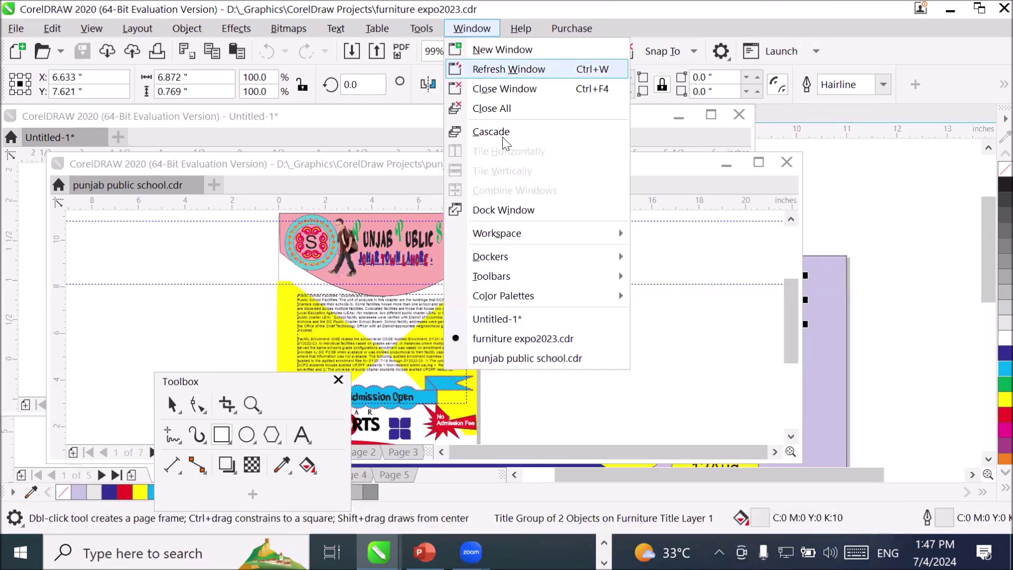
click(504, 210)
click(462, 30)
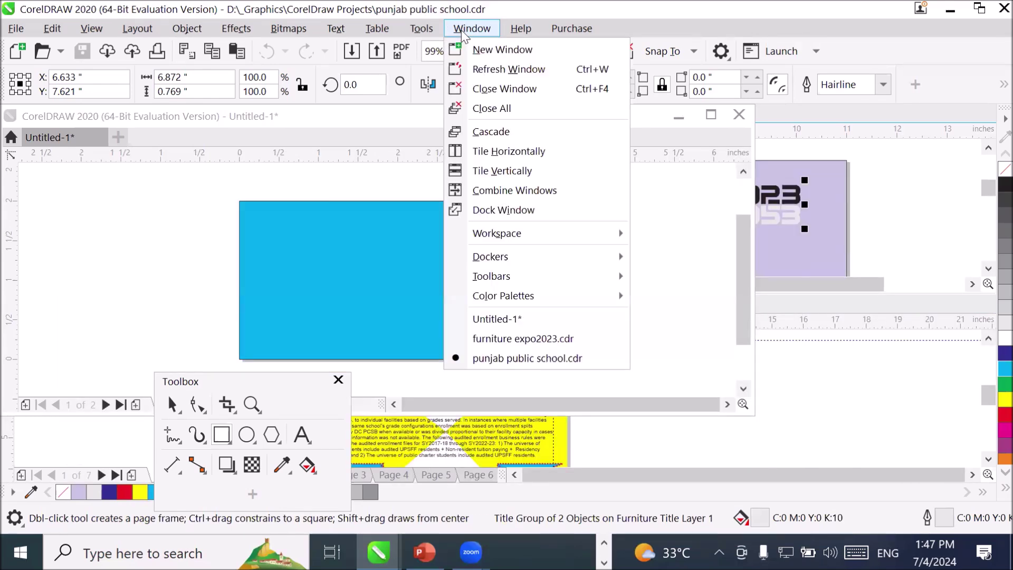
click(493, 211)
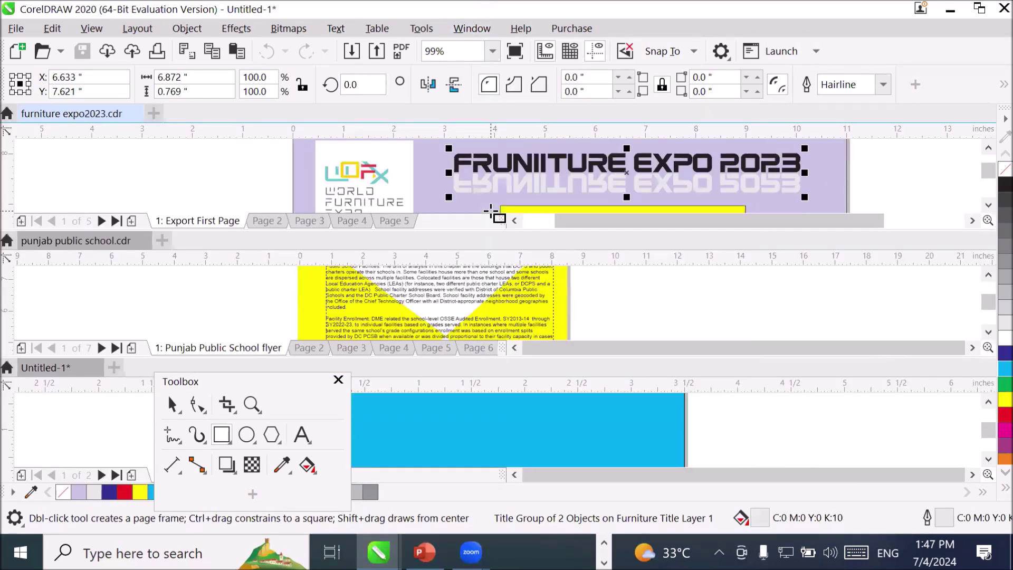
- Arrange the three docked drawings with Tile Horizontally and merge them into one tabbed group with Combine Windows
click(475, 31)
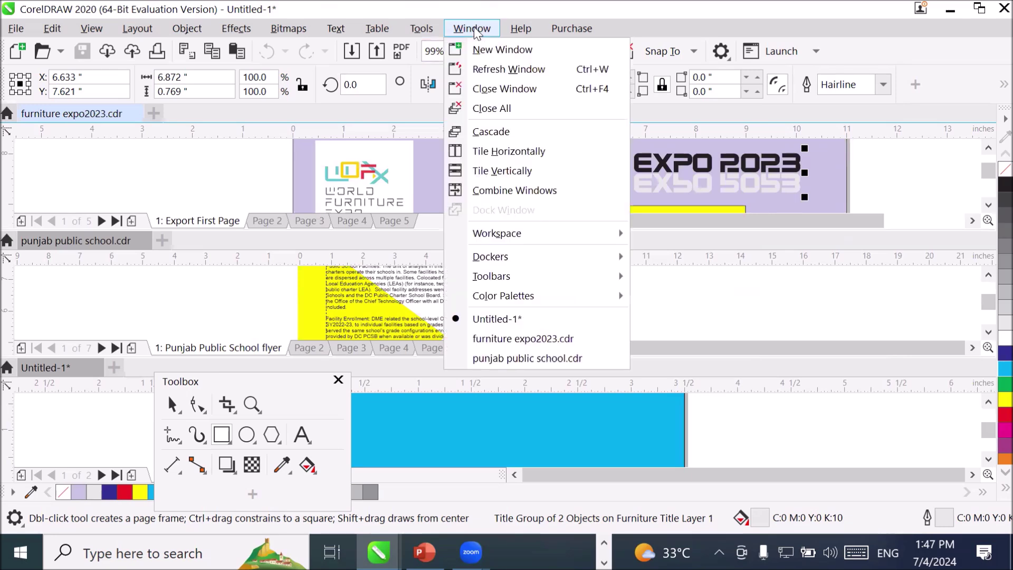
click(507, 157)
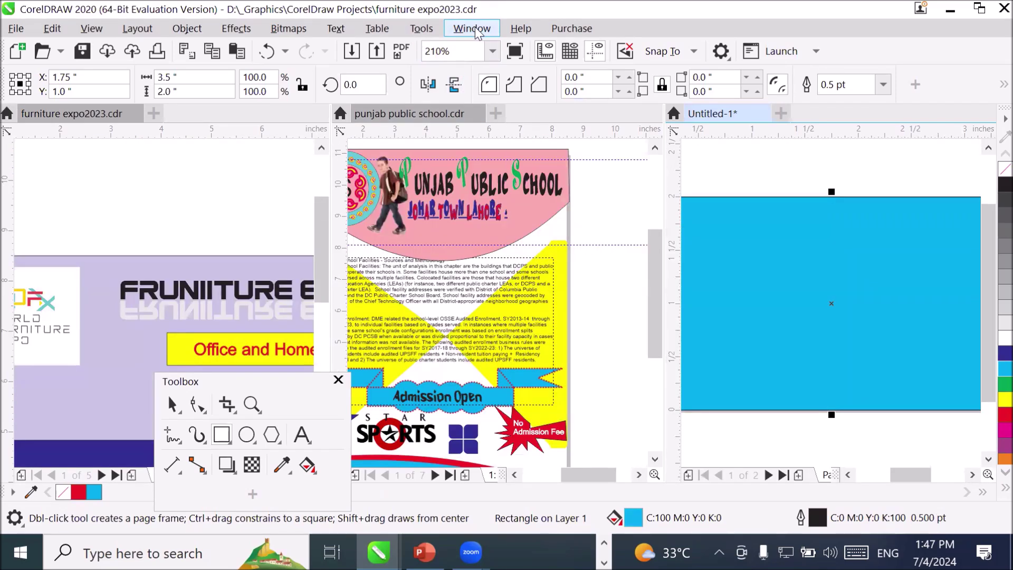
click(477, 33)
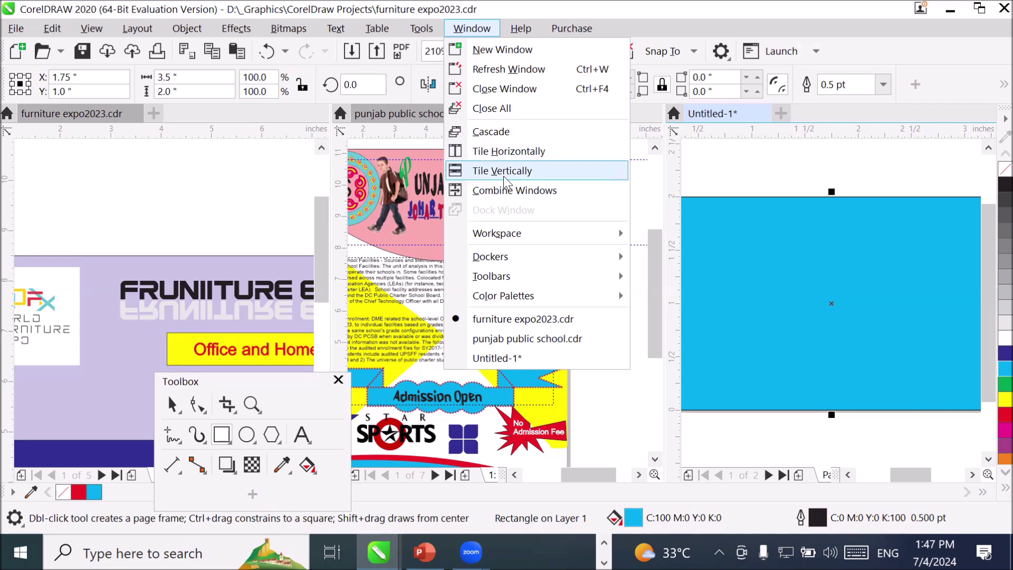
click(530, 197)
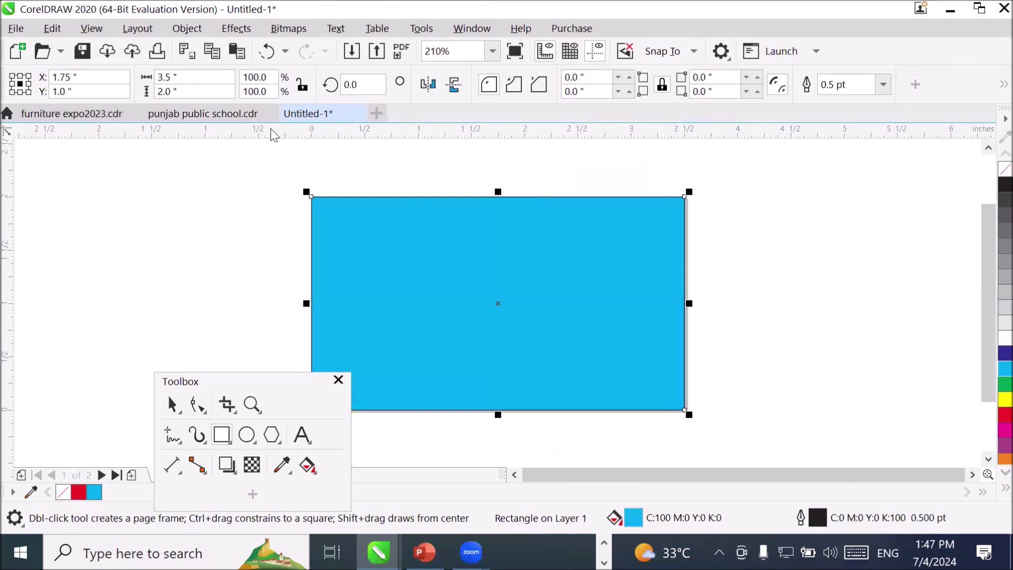
- Switch among the combined drawings to view punjab public school.cdr, Untitled-1 and furniture expo2023.cdr, and review the window commands
click(212, 116)
click(321, 117)
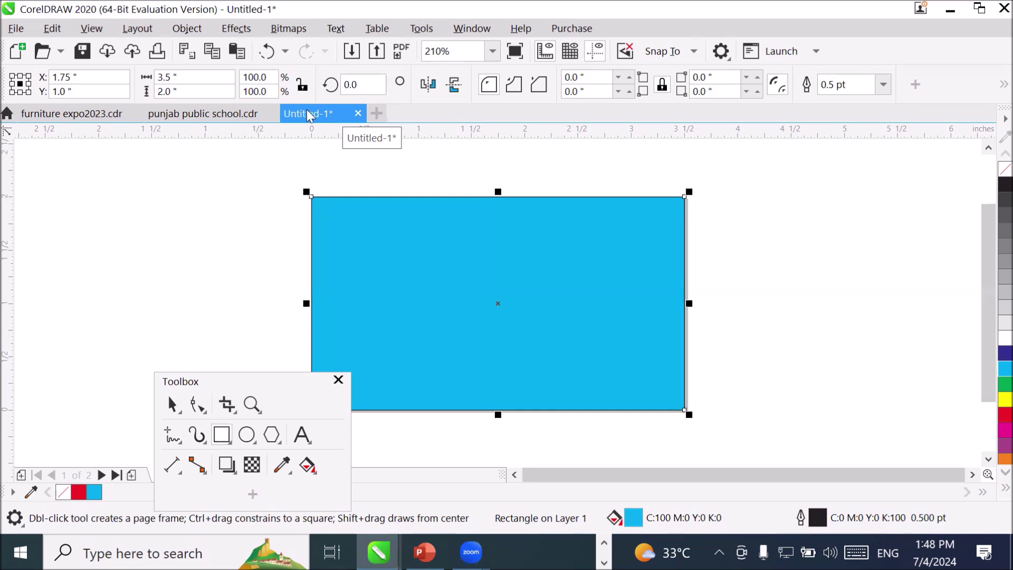
click(180, 114)
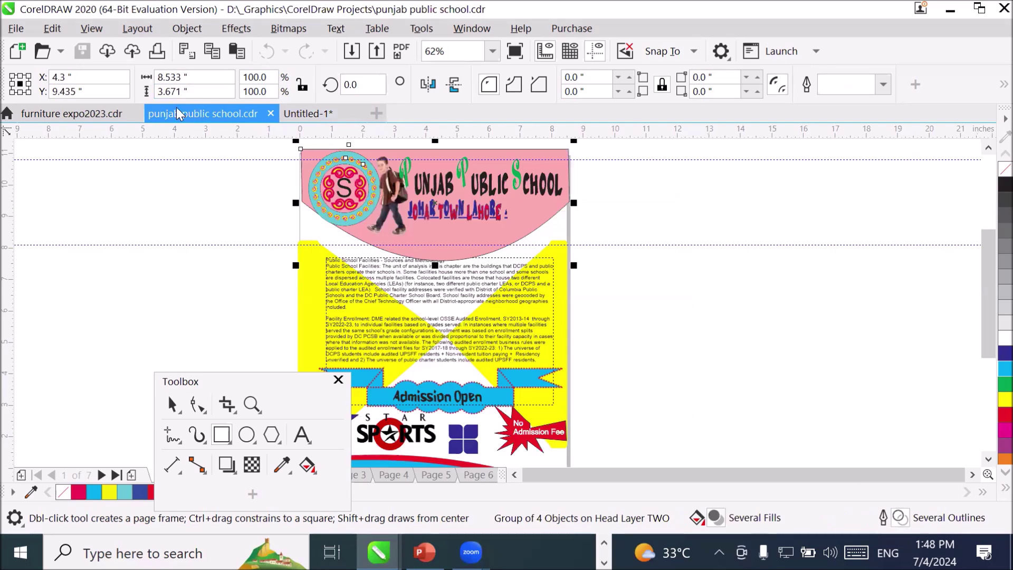
click(100, 113)
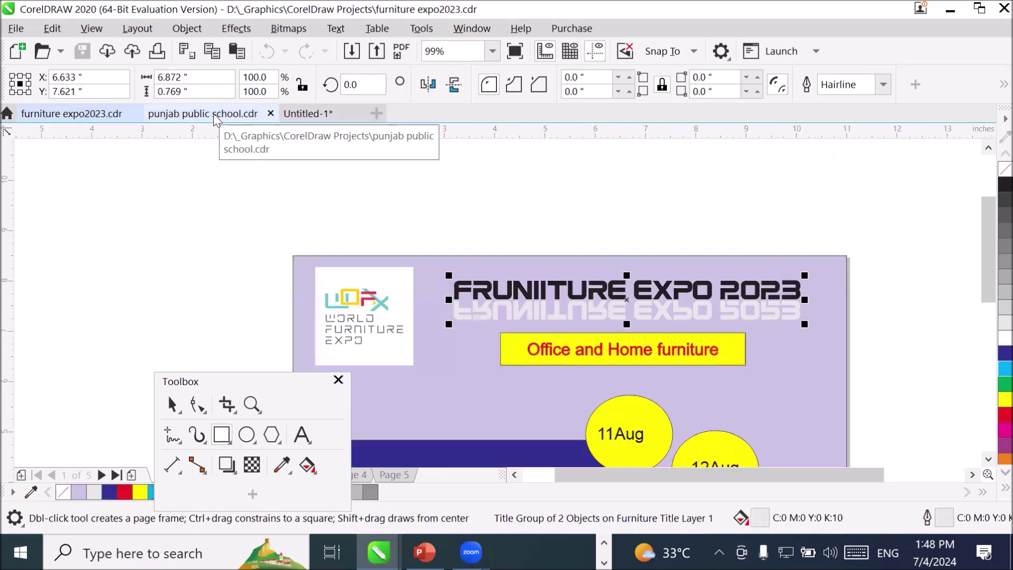
click(216, 117)
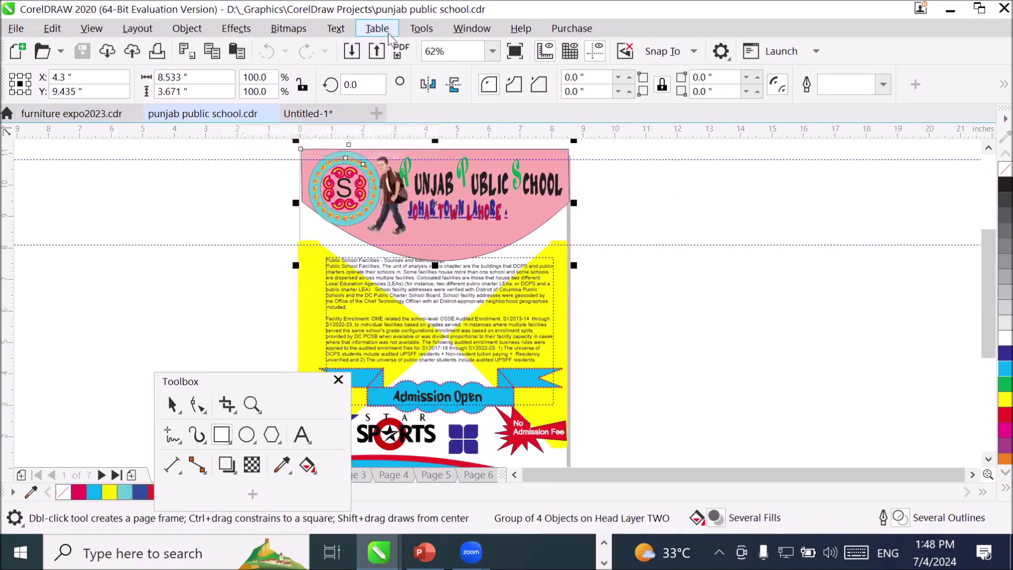
click(471, 28)
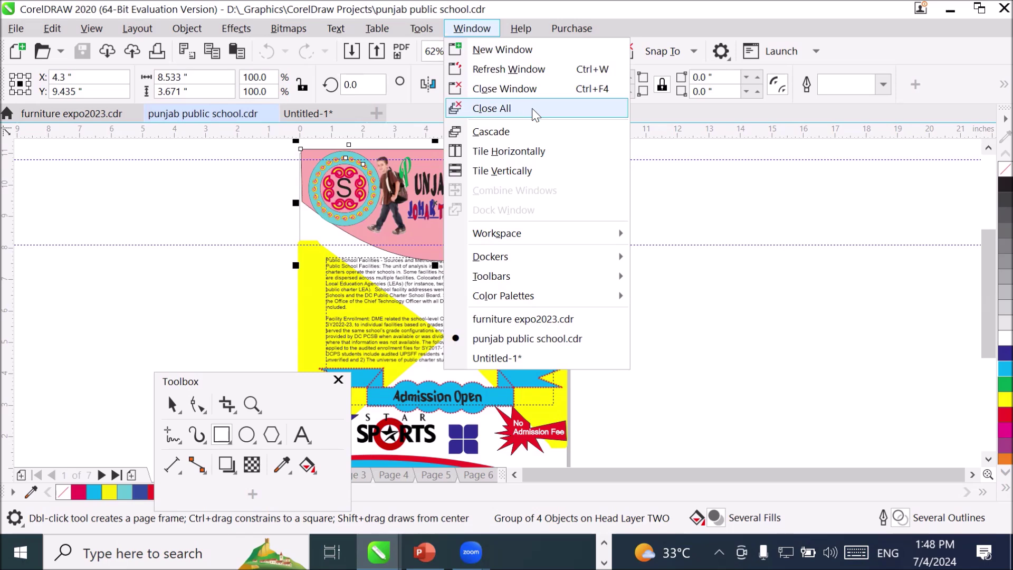
- Close the Untitled-1 drawing without saving its changes
click(325, 115)
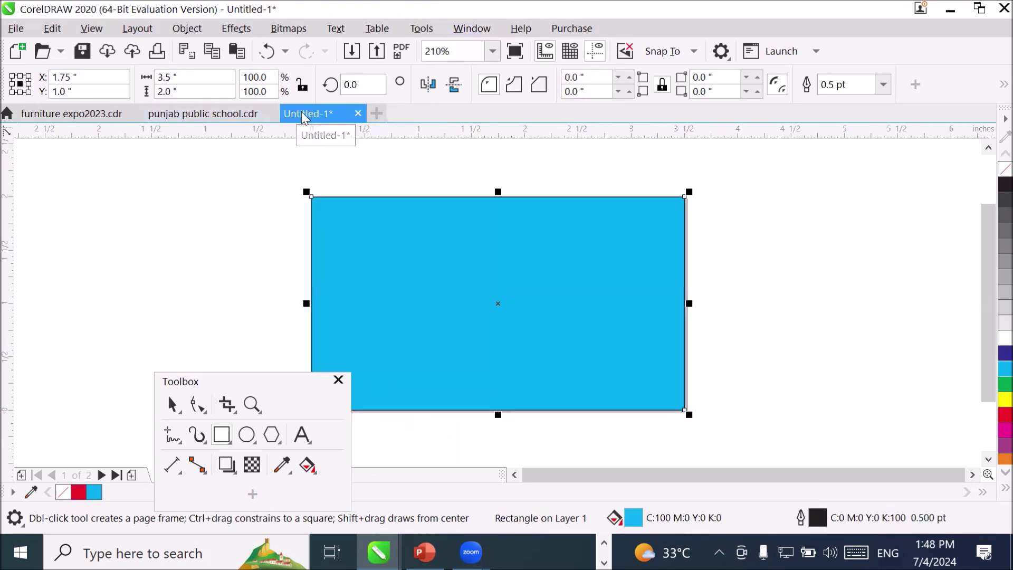
click(472, 29)
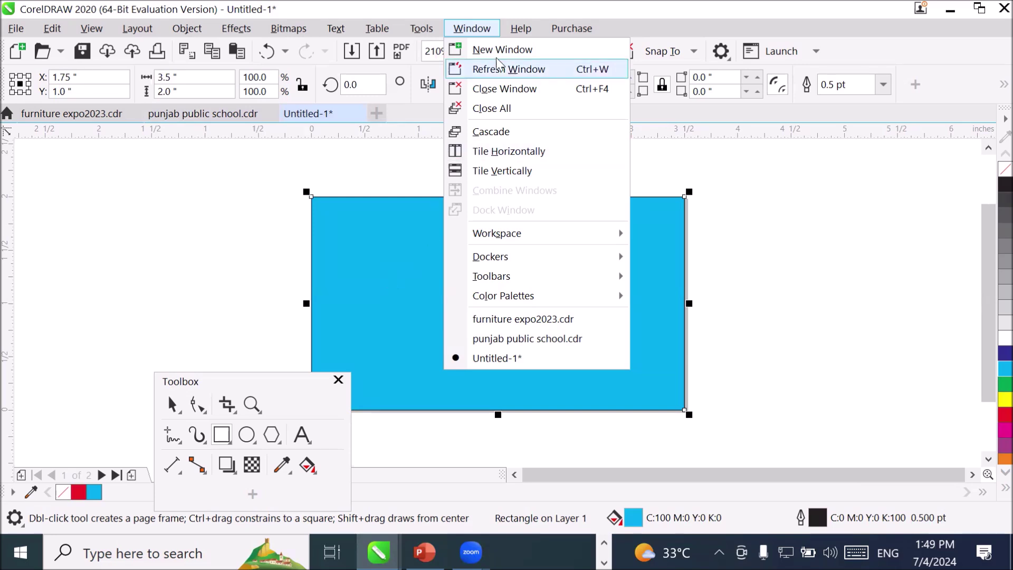
click(517, 91)
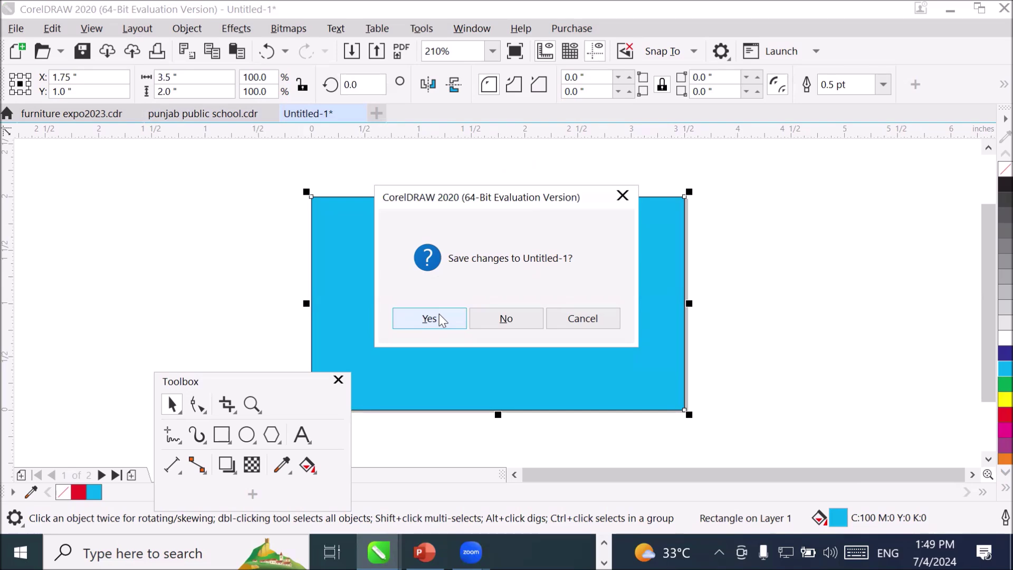
click(527, 318)
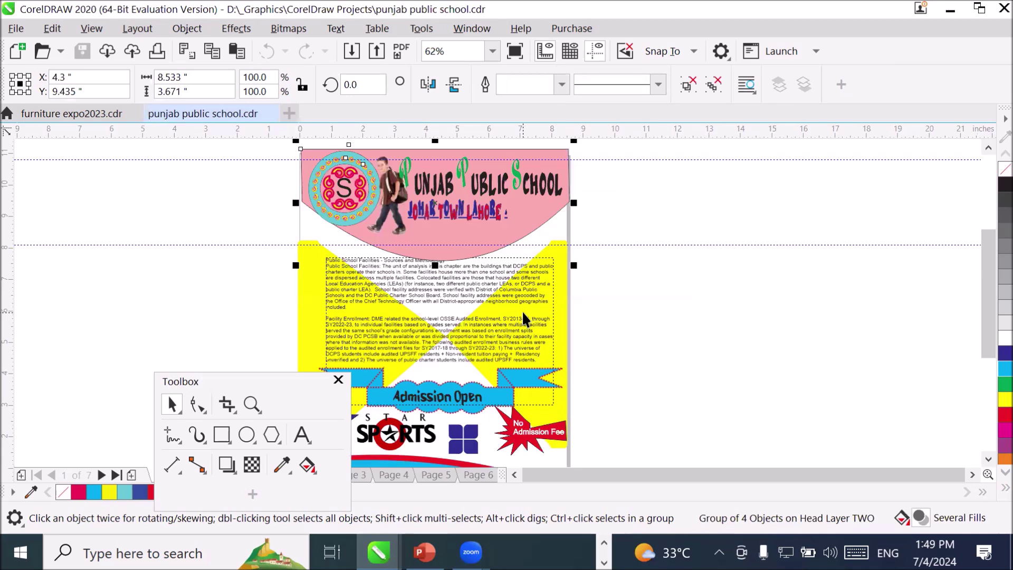
- Move the floating Toolbox off the school flyer onto the empty canvas area beside it
click(482, 29)
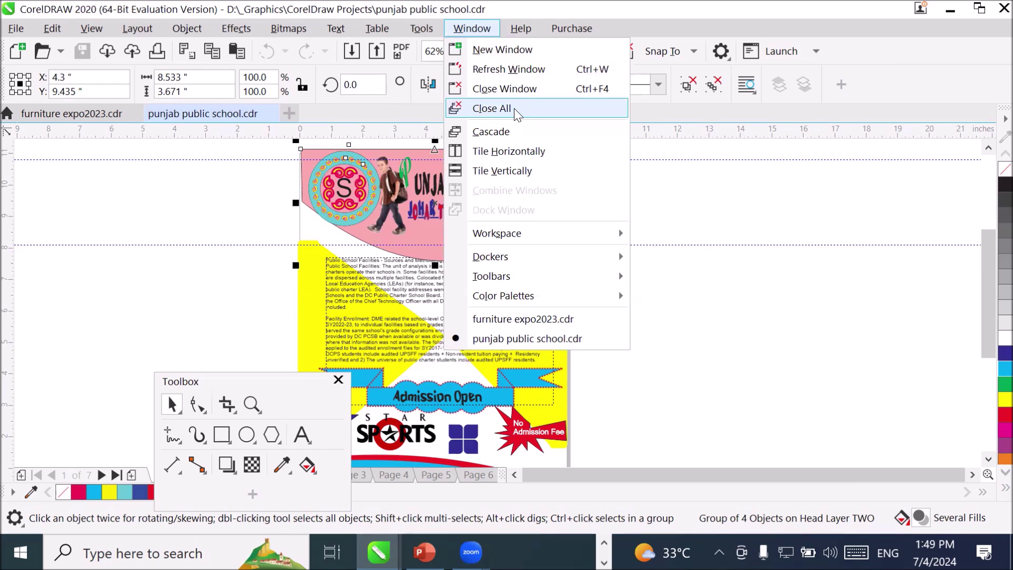
click(689, 191)
click(216, 379)
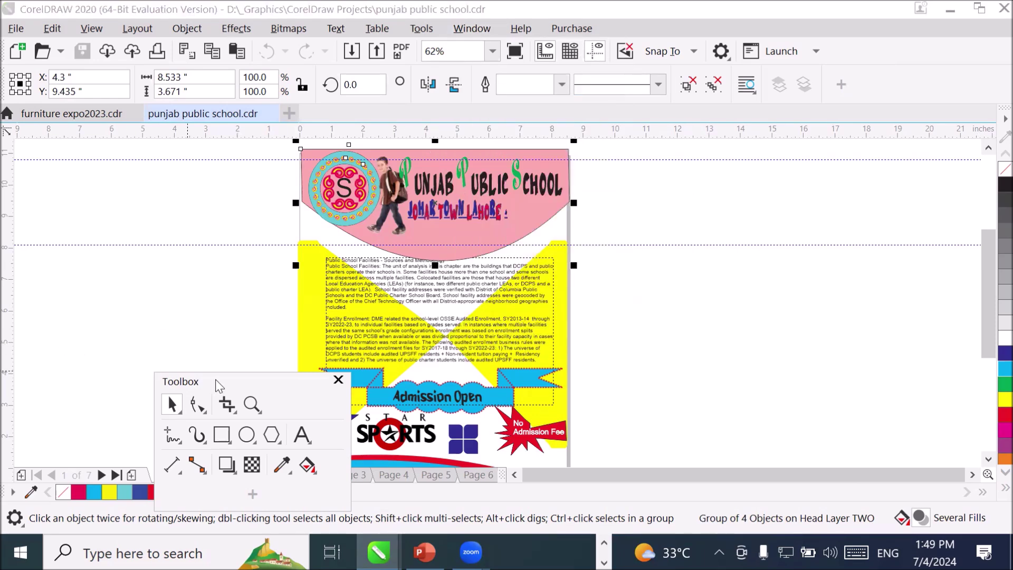
drag(215, 379, 102, 238)
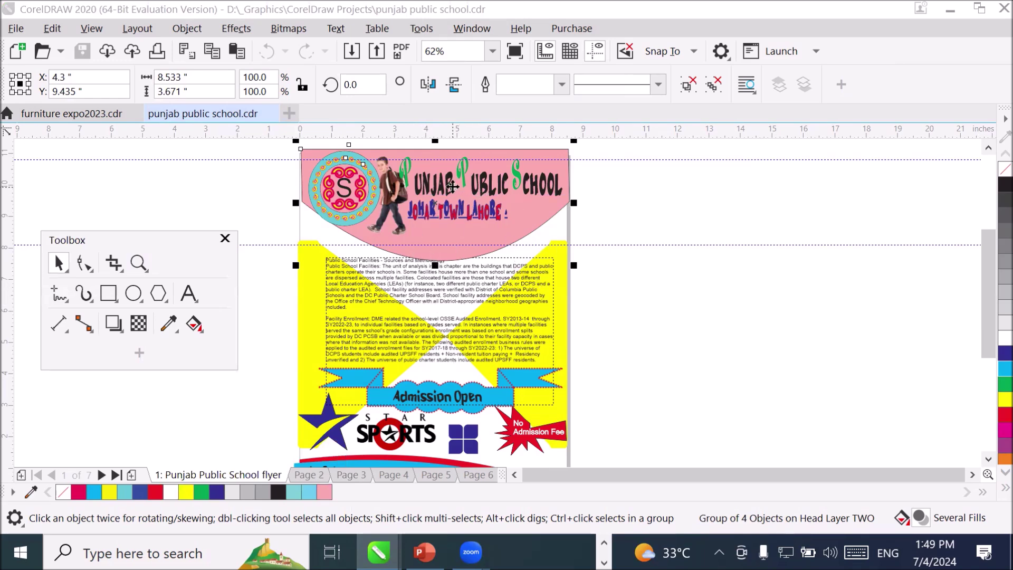
- View Page 2 and the flyer page of punjab public school.cdr, and the first page and Page 2 of furniture expo2023.cdr
click(310, 475)
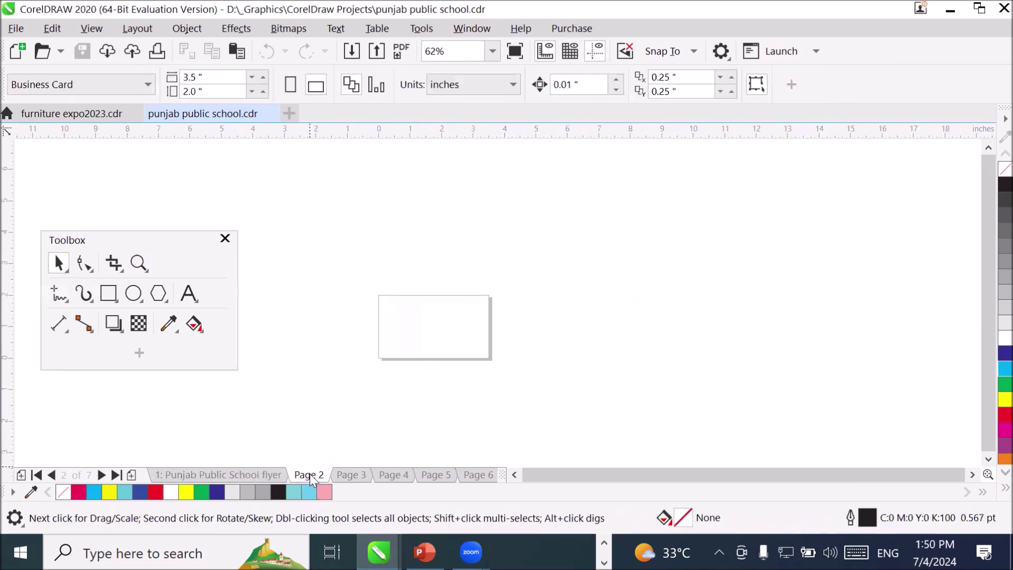
click(223, 475)
click(74, 113)
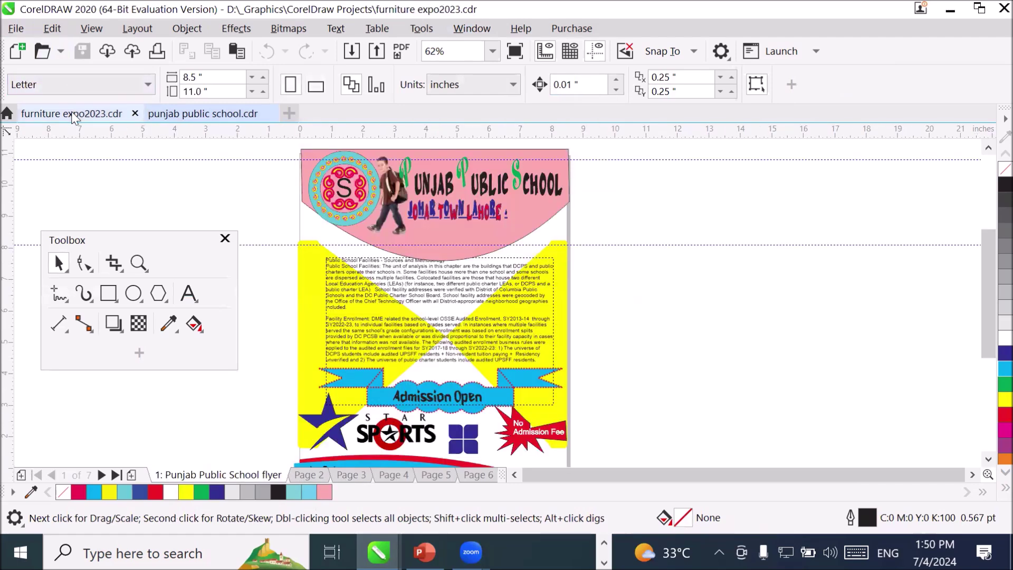
scroll(373, 317, down, 3)
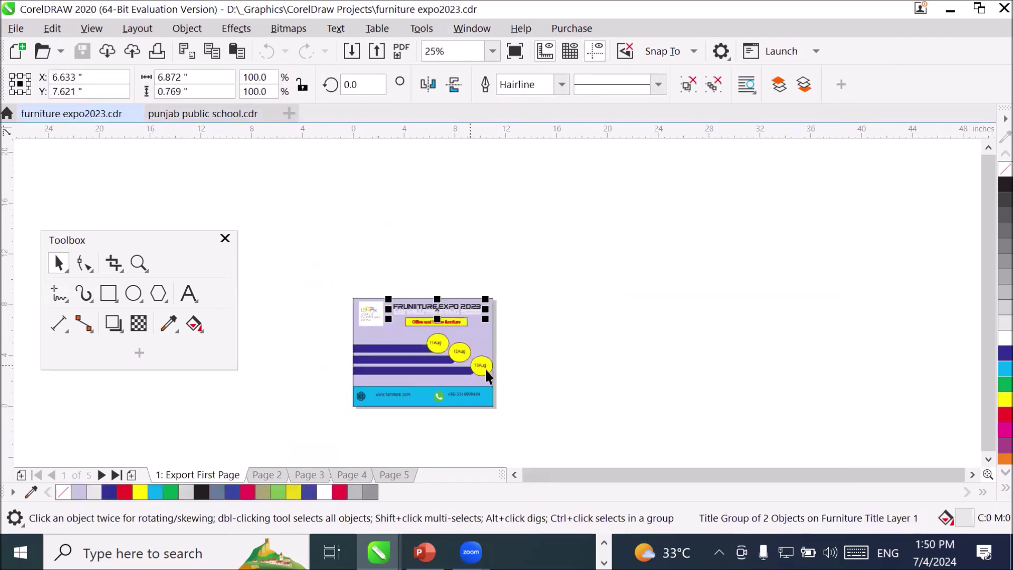
scroll(443, 442, up, 3)
scroll(413, 394, down, 1)
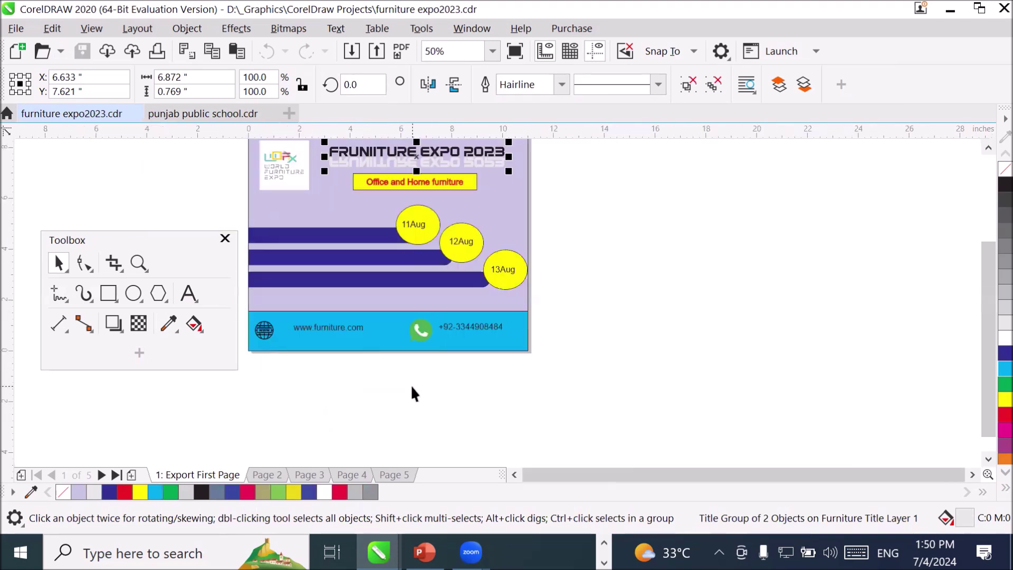
click(267, 475)
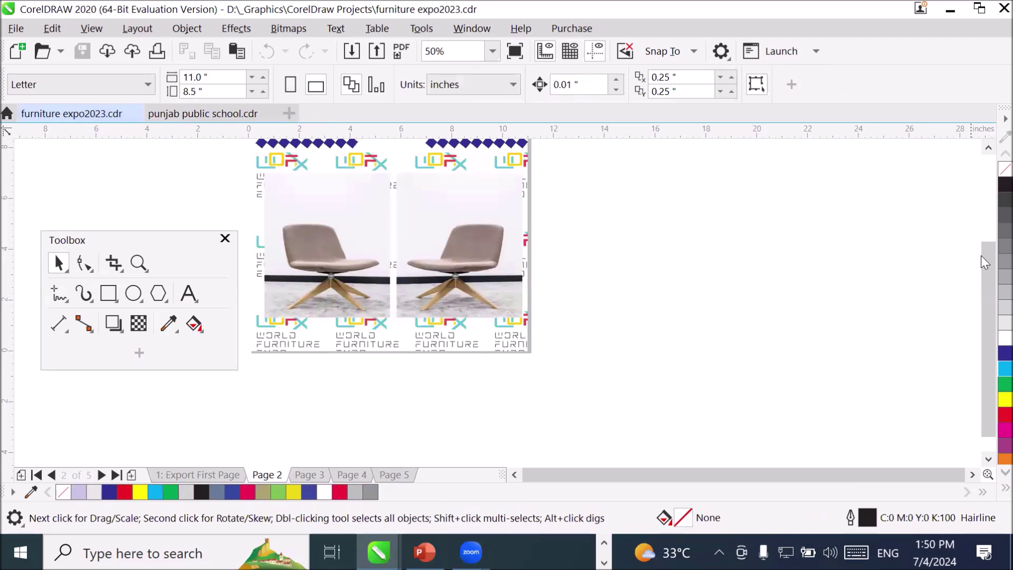
drag(992, 271, 987, 250)
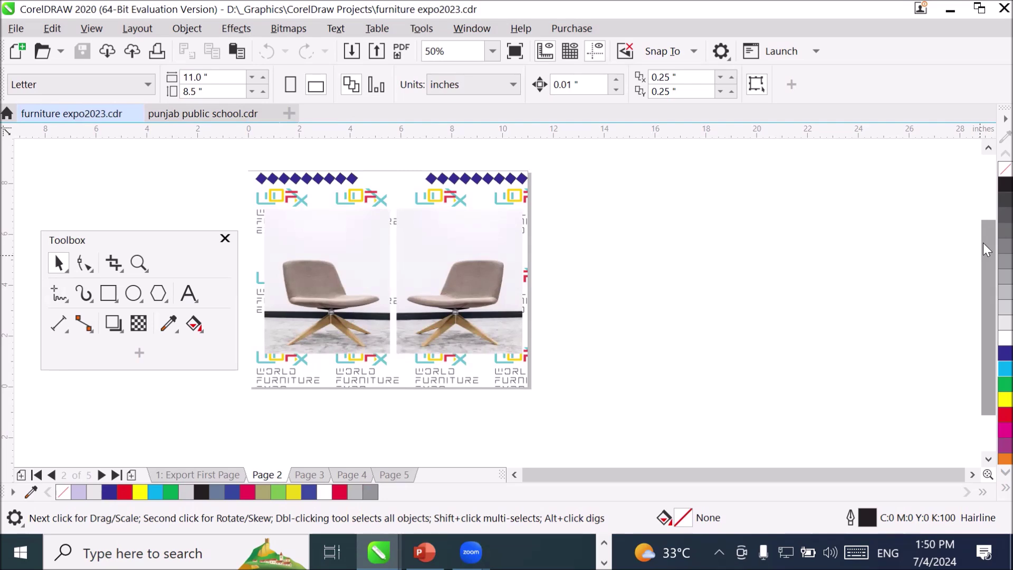
- Compare Export First Page and Page 2 of furniture expo2023.cdr by switching between them, ending on Page 2
click(473, 29)
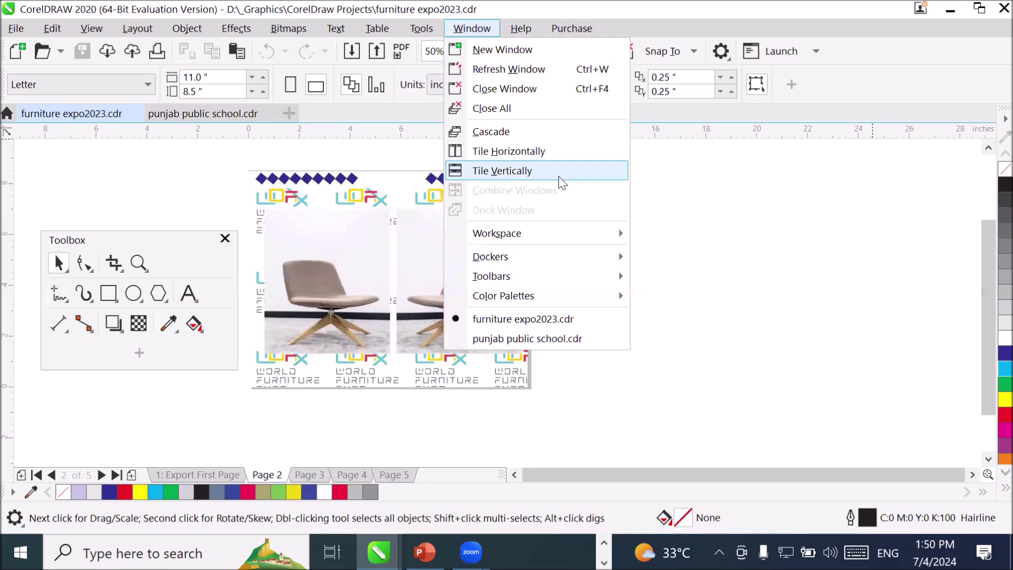
click(726, 251)
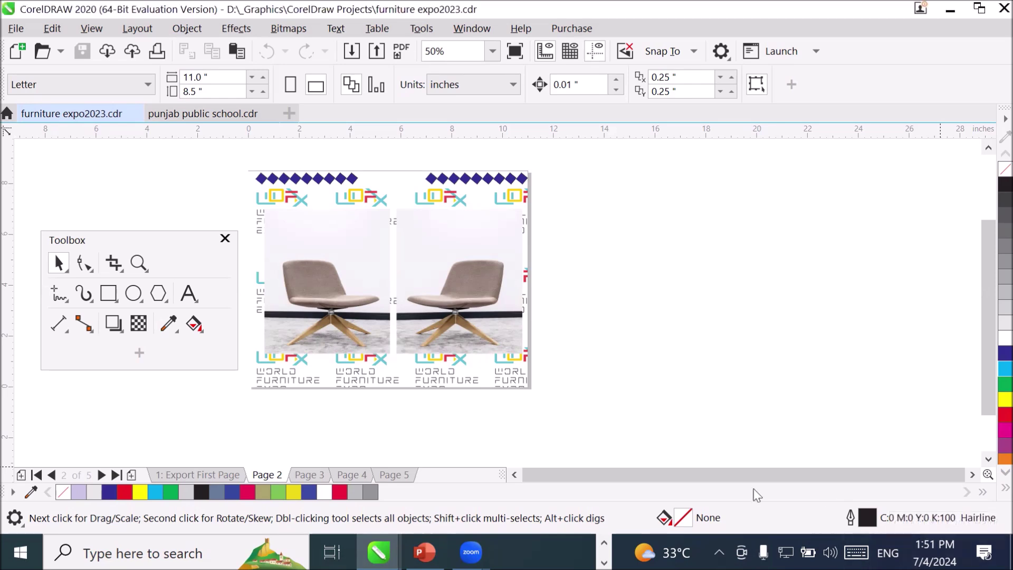
click(180, 477)
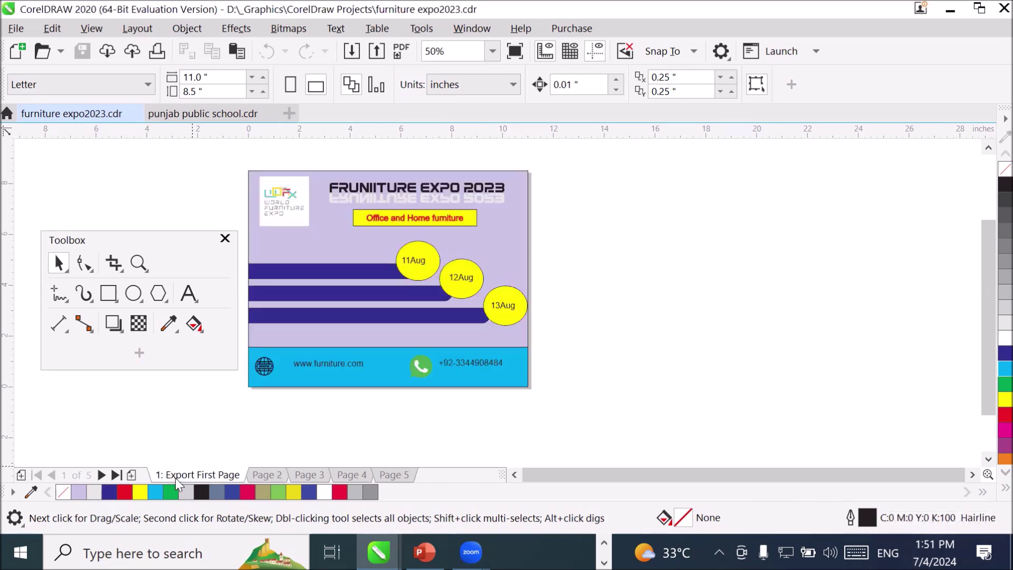
click(267, 475)
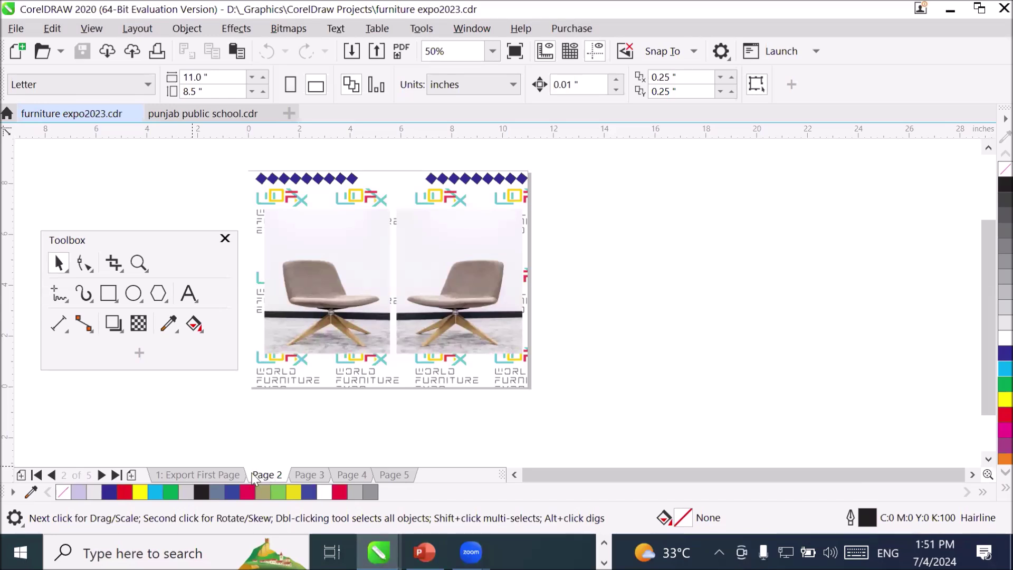
click(218, 476)
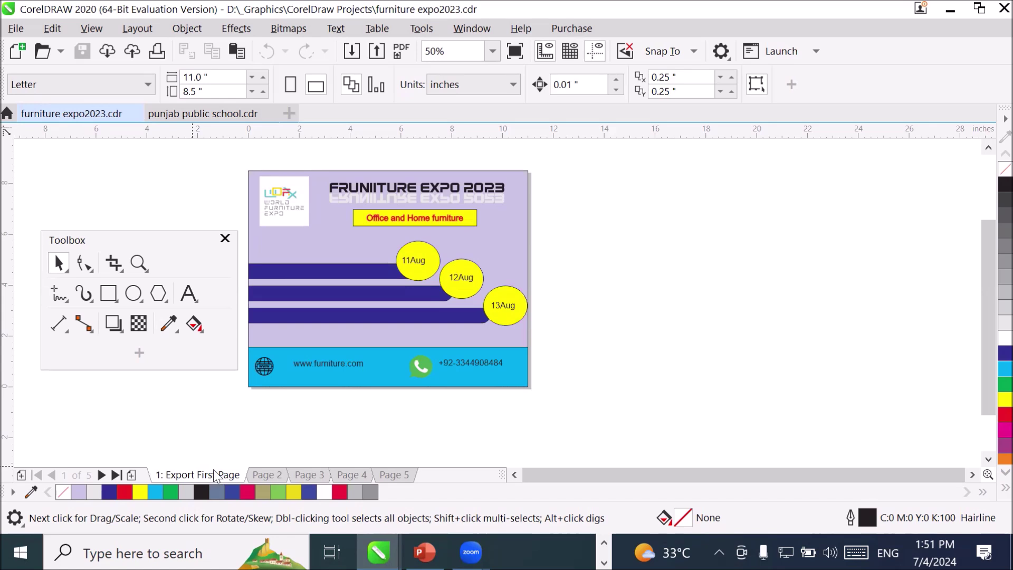
click(271, 477)
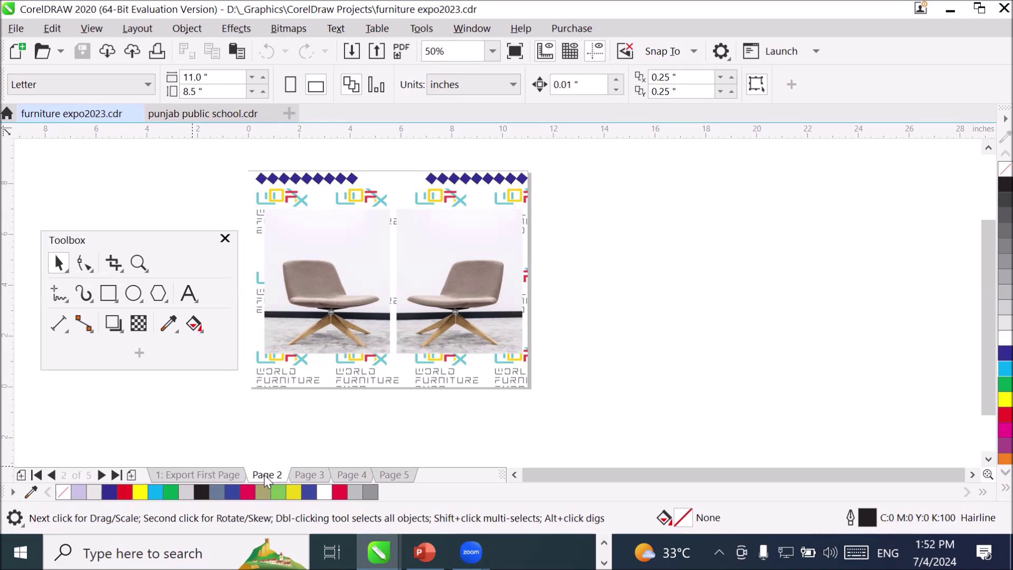
- Open a second window of the furniture expo2023.cdr drawing with New Window
click(473, 30)
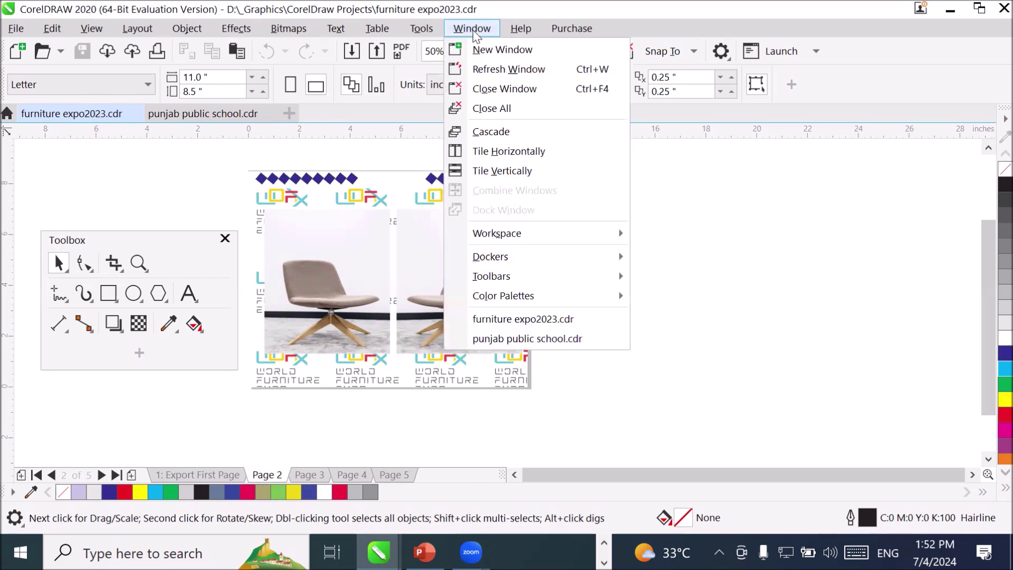
click(473, 30)
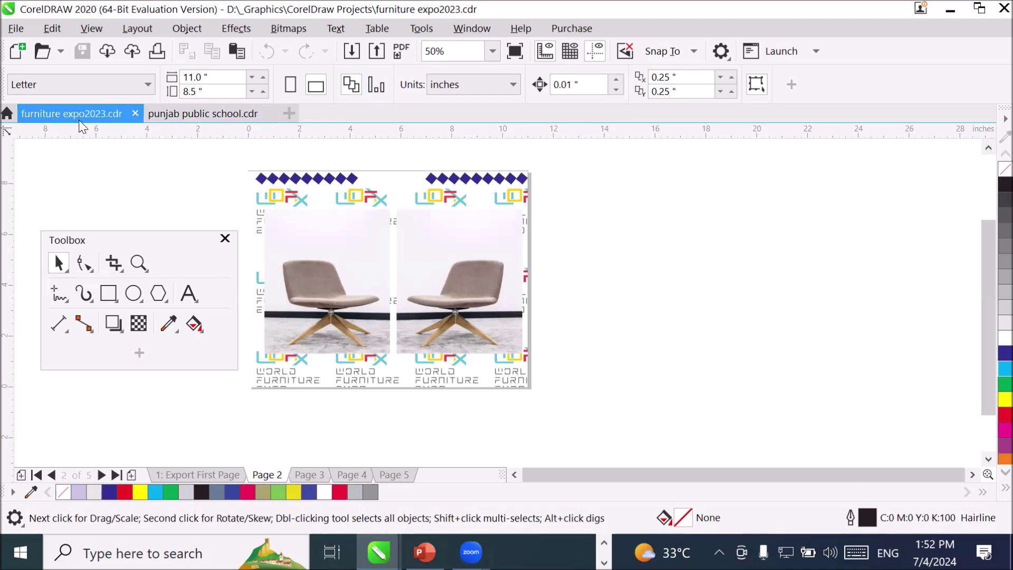
click(473, 29)
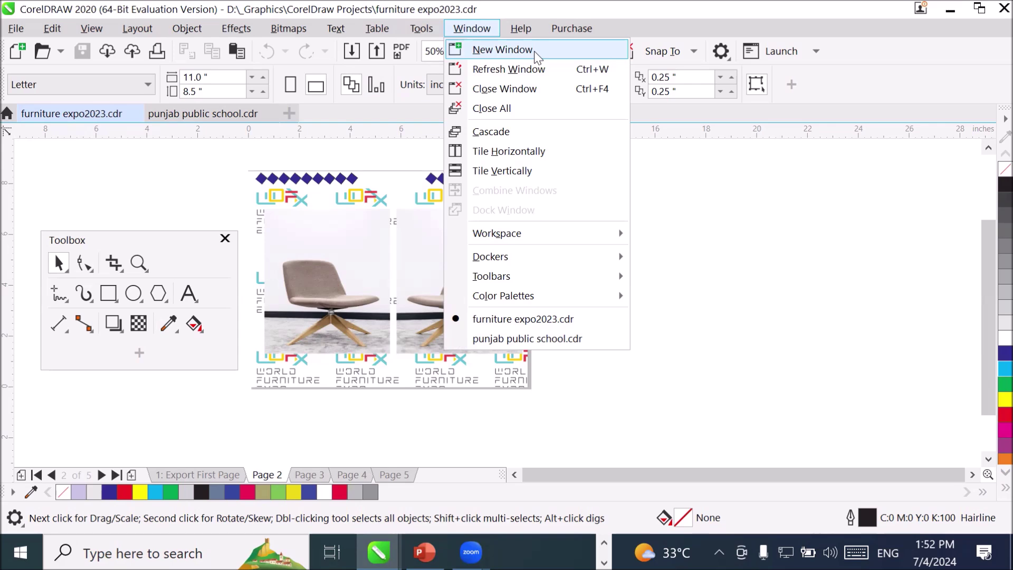
click(537, 53)
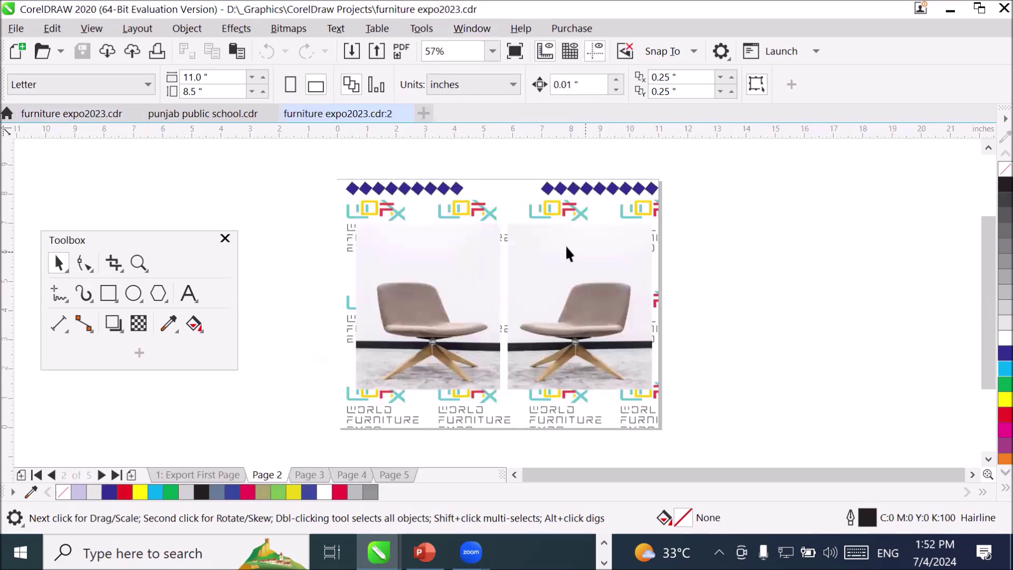
- View punjab public school.cdr and the second furniture expo2023.cdr window, and close the original furniture expo2023.cdr window
click(189, 115)
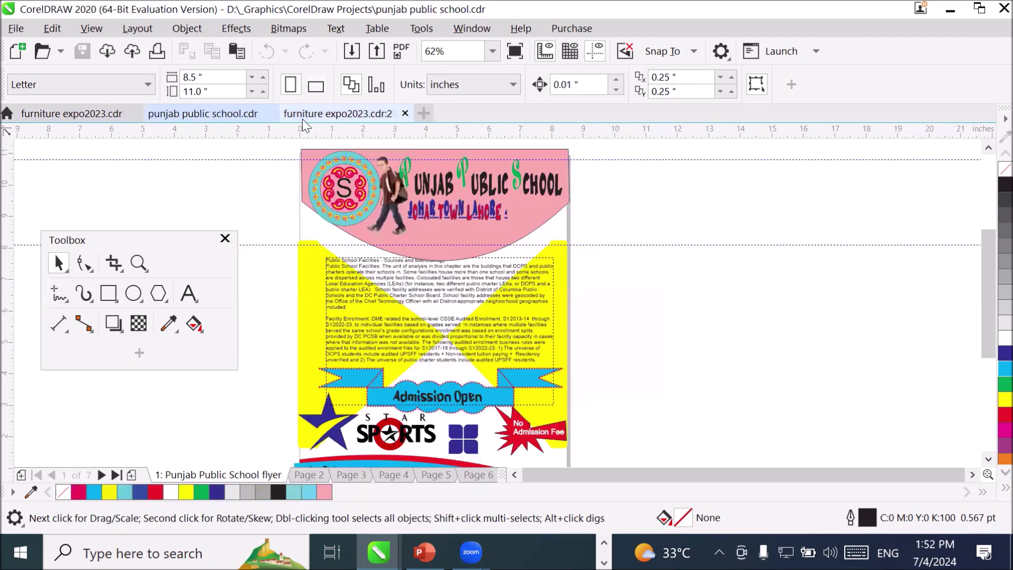
click(324, 113)
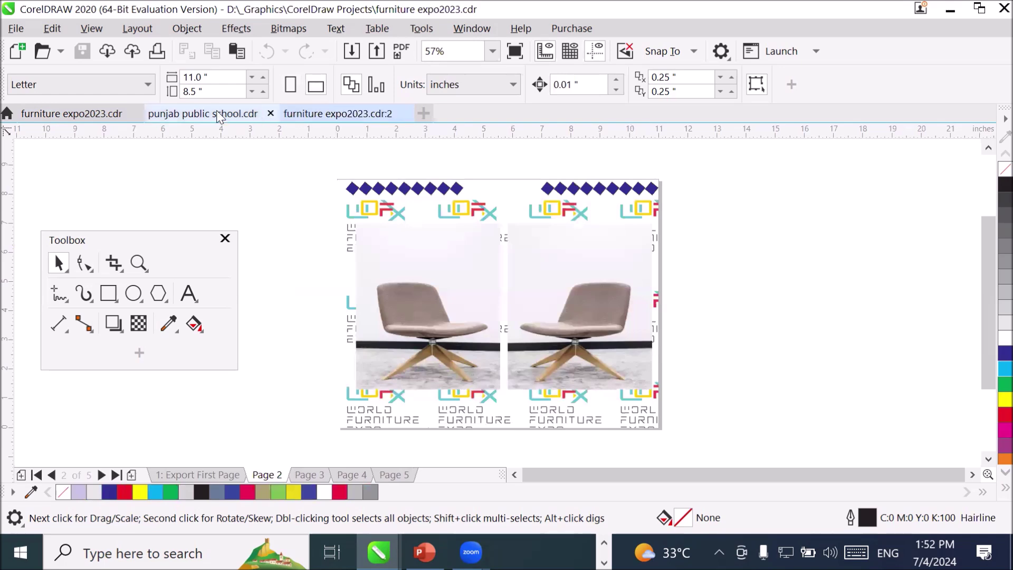
click(134, 114)
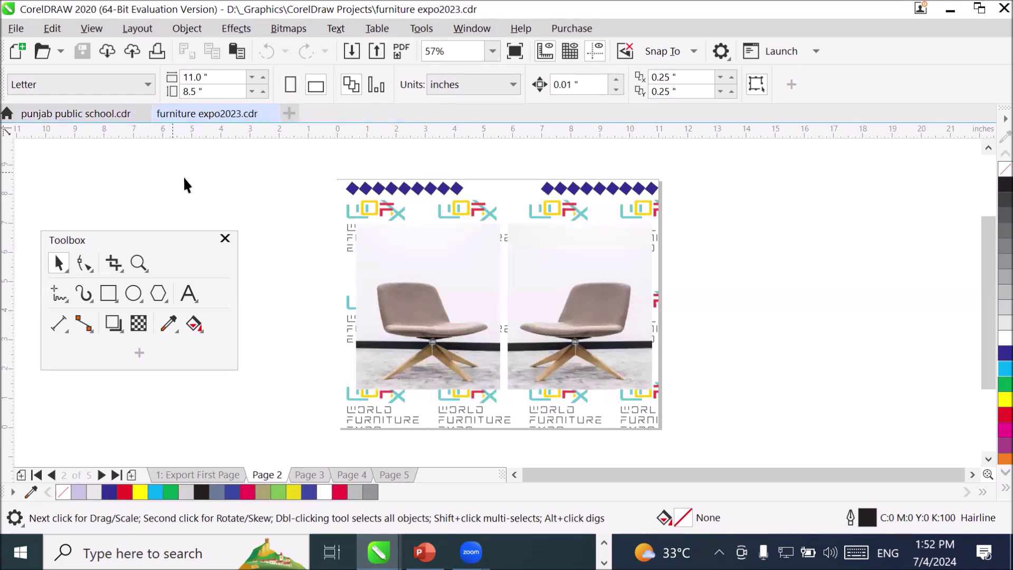
- Arrange the two open drawings side by side with Tile Horizontally and close punjab public school.cdr
click(477, 30)
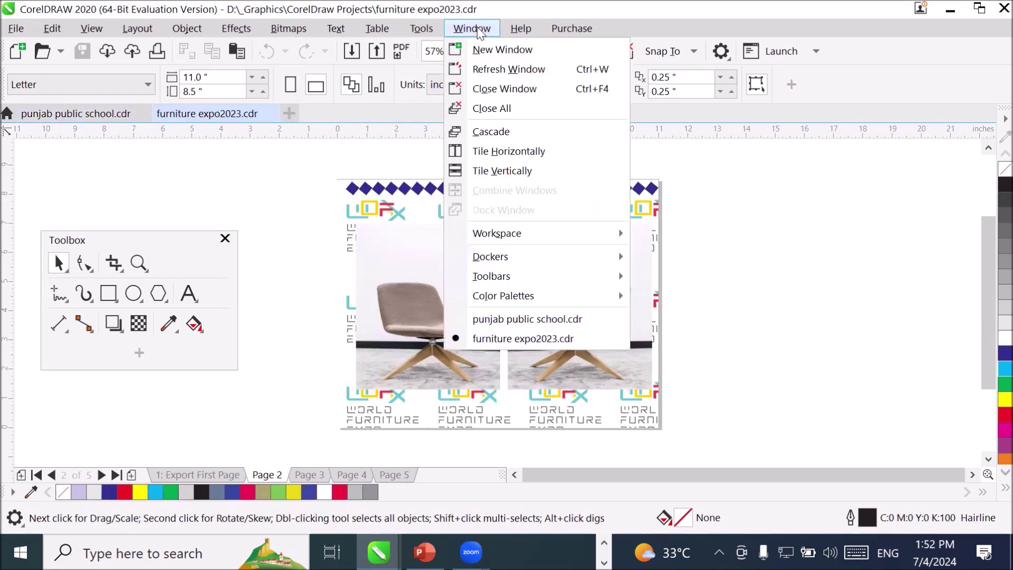
click(534, 153)
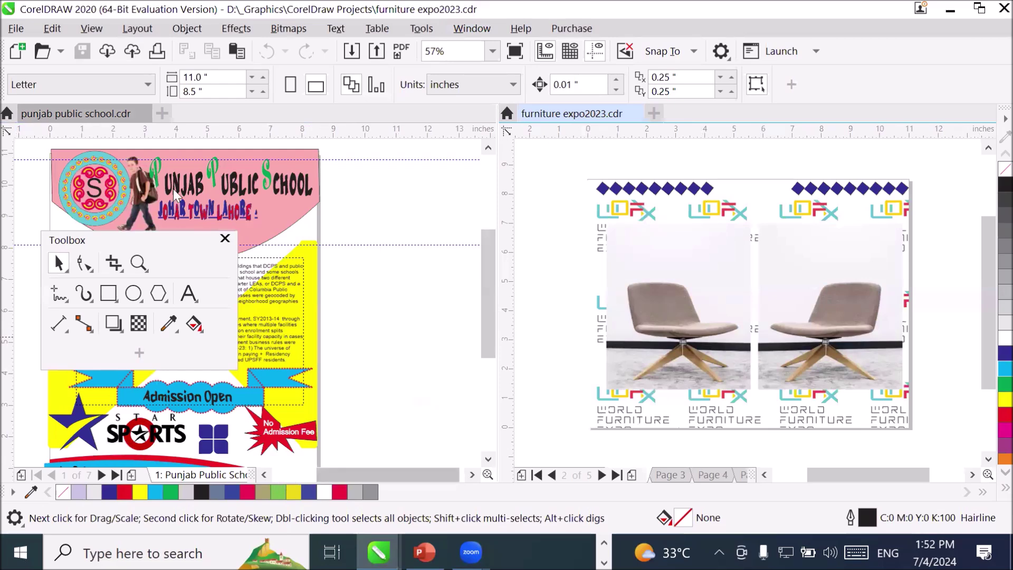
click(143, 113)
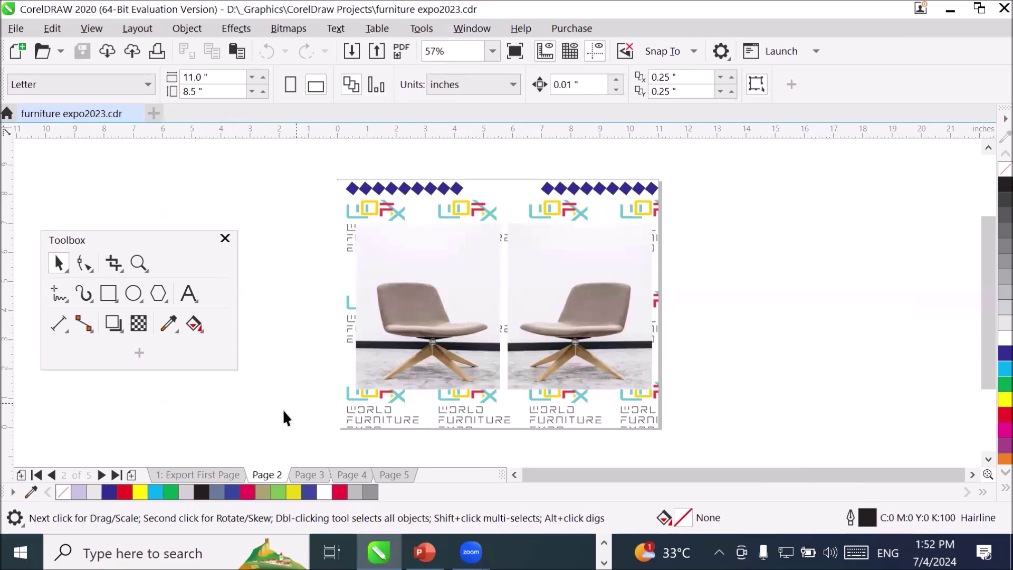
- Look at Export First Page and Page 2 of the furniture drawing, ending on Export First Page
click(209, 473)
click(272, 473)
click(219, 476)
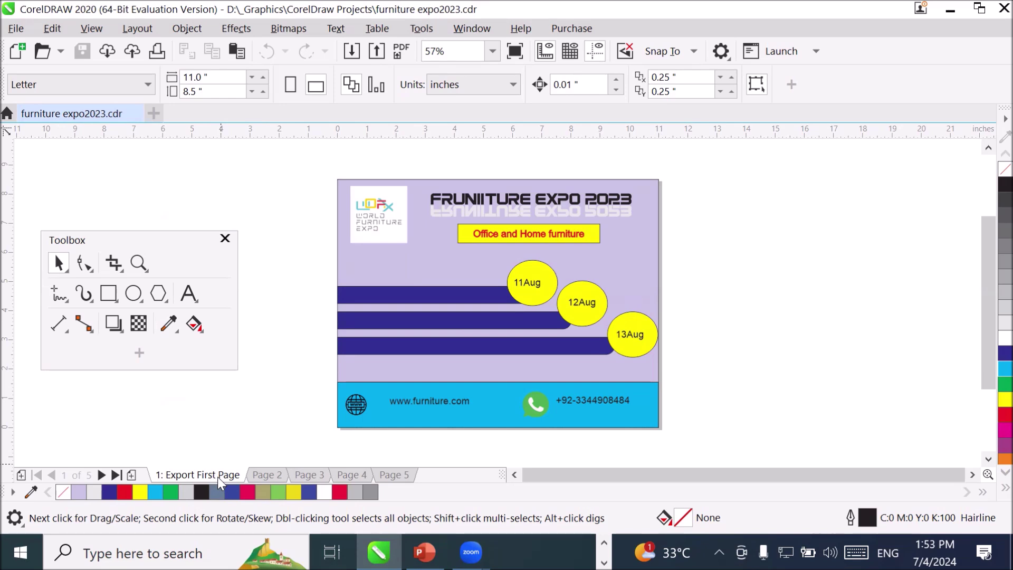
- Open a second window of furniture expo2023.cdr with New Window, compare both windows and go to Page 2
click(478, 29)
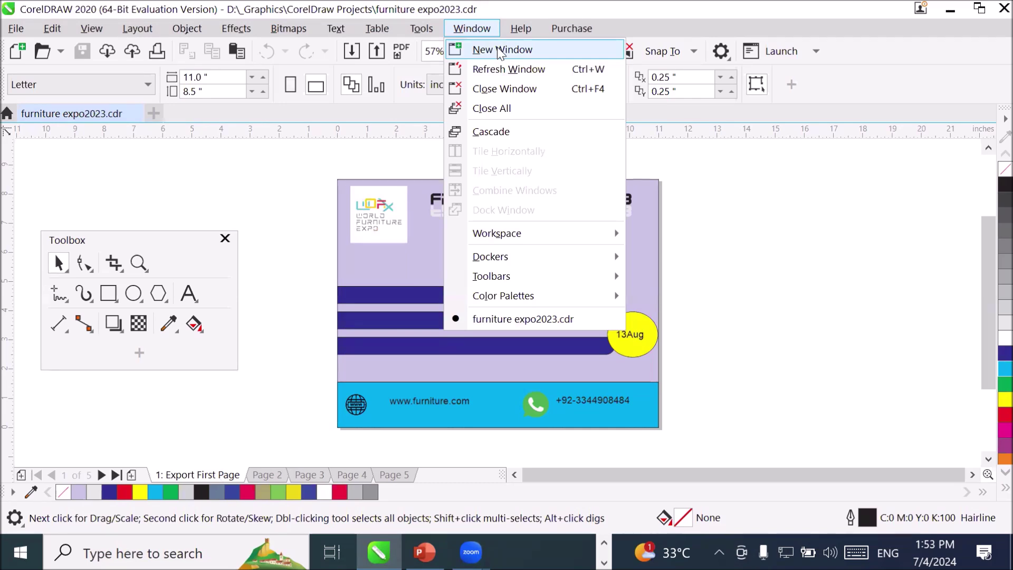
click(497, 50)
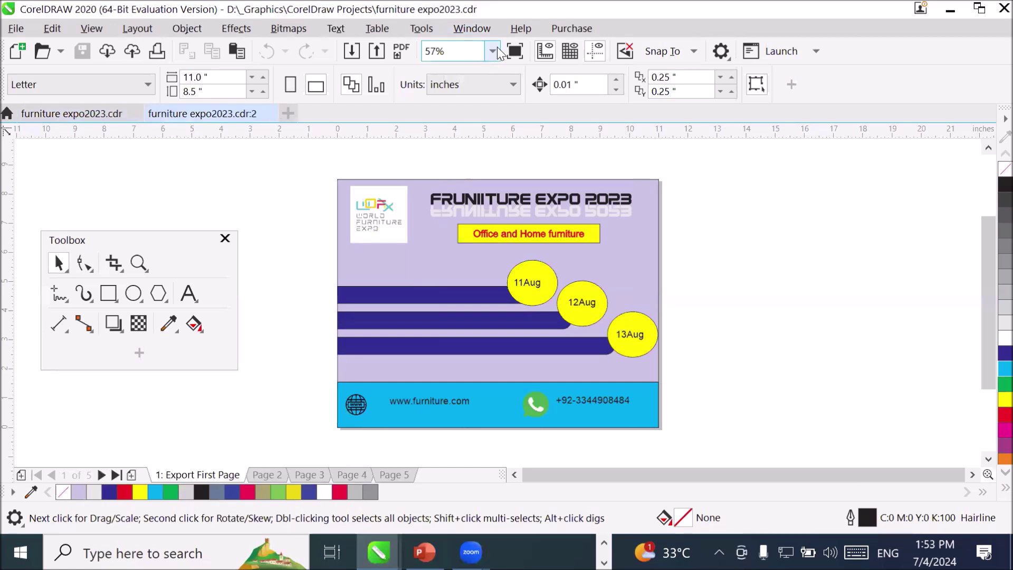
click(96, 114)
click(188, 112)
click(268, 475)
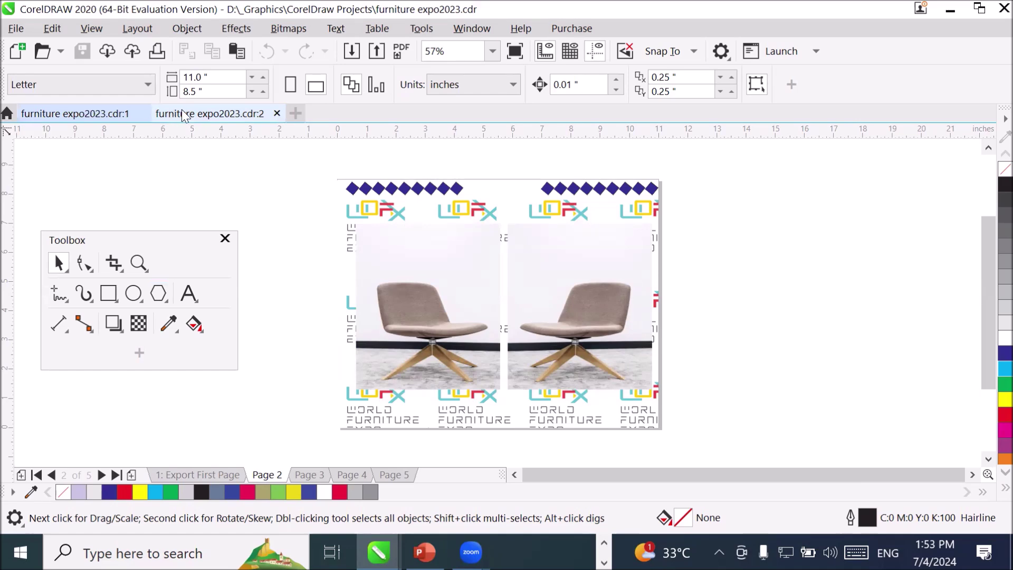
- Try Tile Vertically on the two furniture expo2023.cdr windows and settle on Tile Horizontally
click(458, 28)
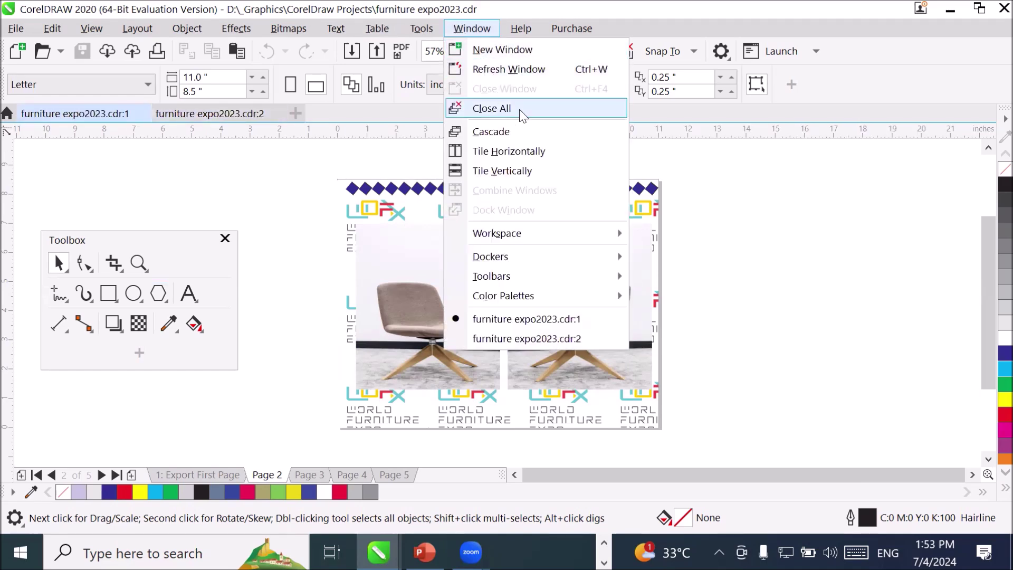
click(549, 170)
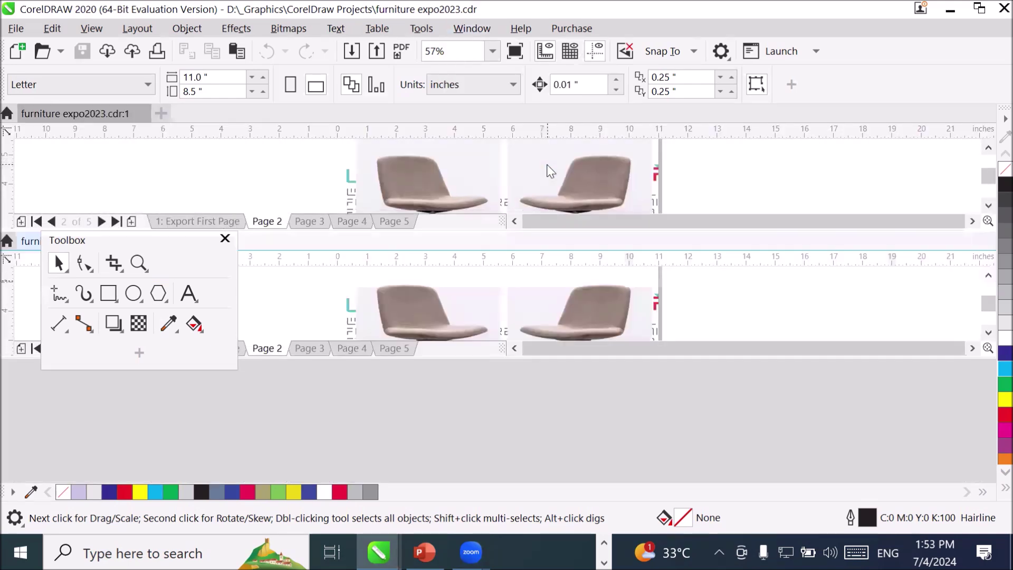
click(477, 29)
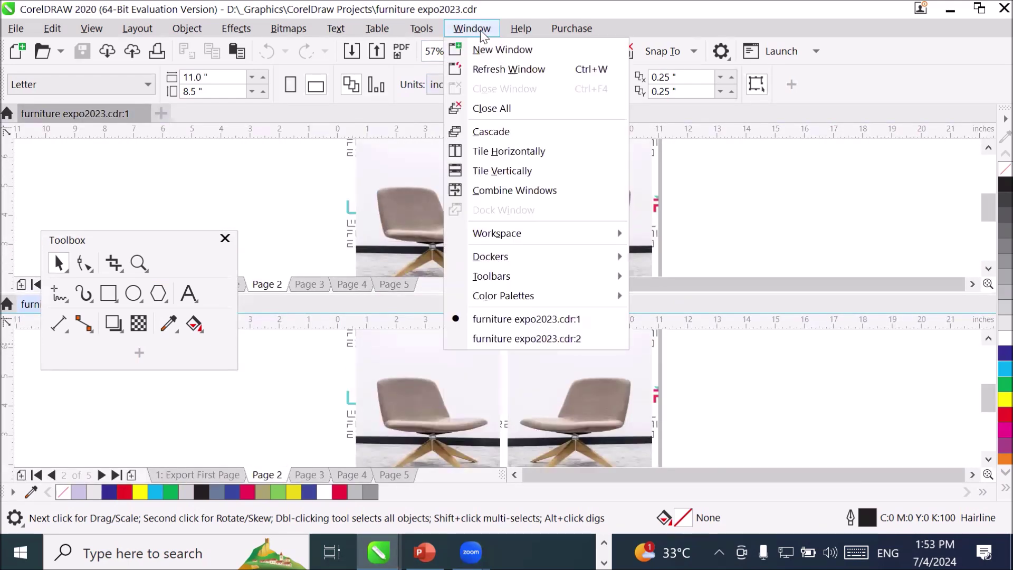
click(521, 153)
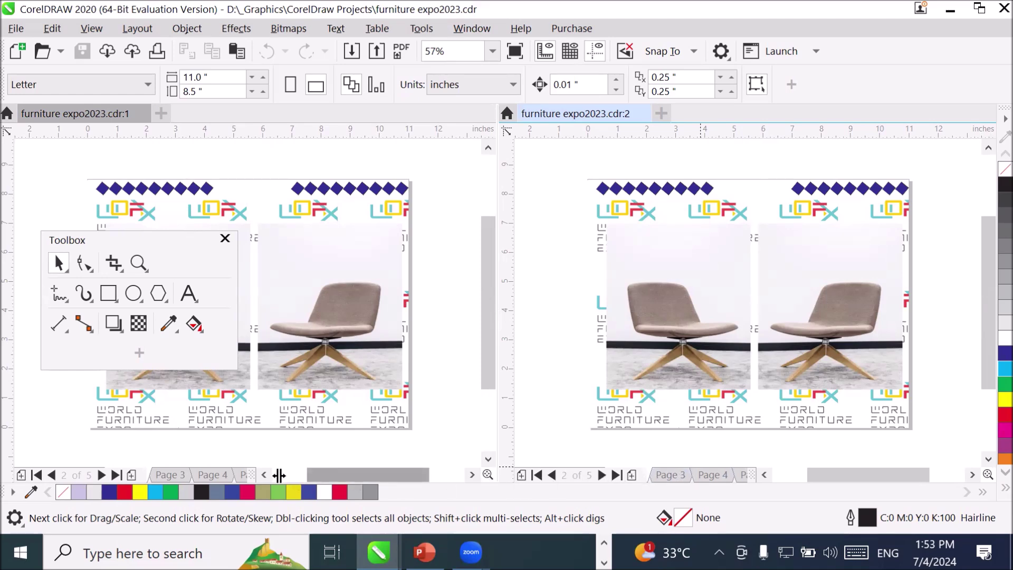
- Examine whether page changes match in both tiled windows by paging from Export First Page to Page 5 and back
click(51, 477)
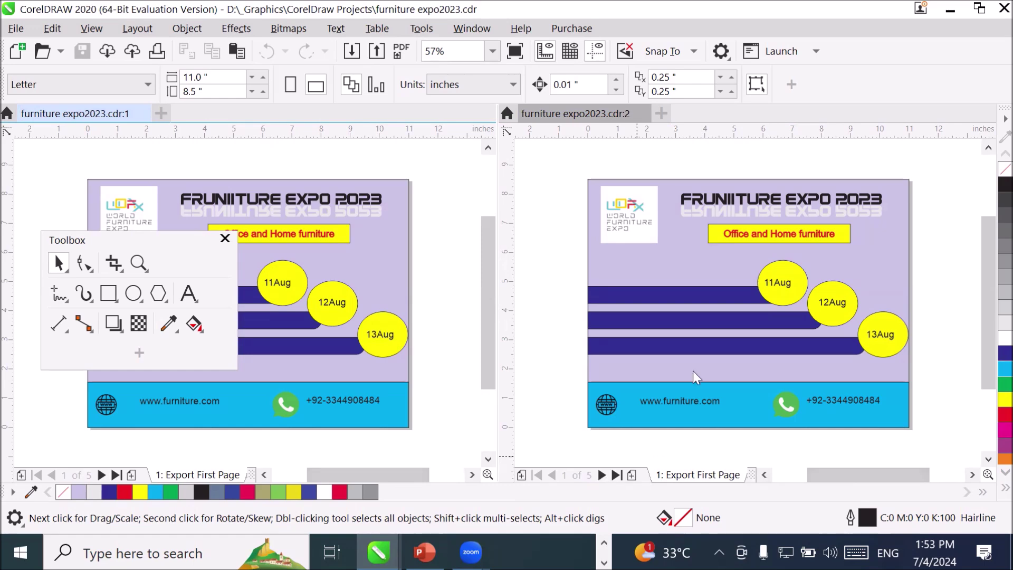
click(709, 335)
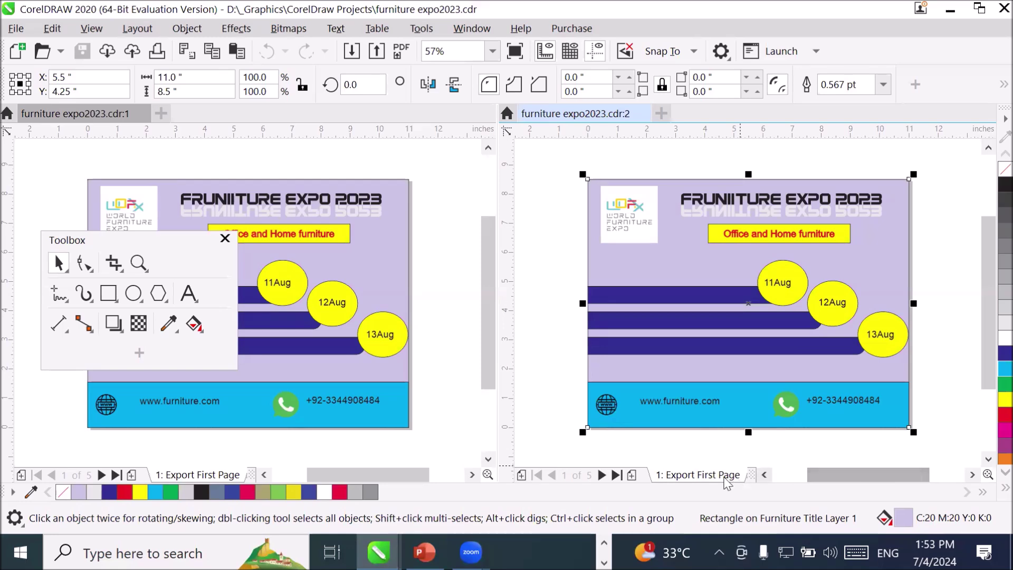
click(602, 476)
click(602, 476)
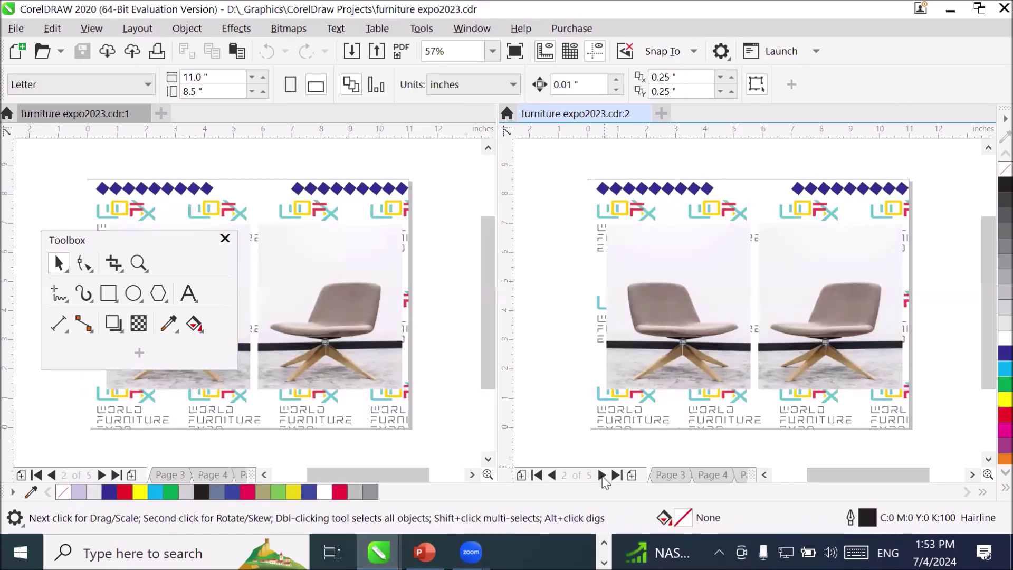
click(602, 476)
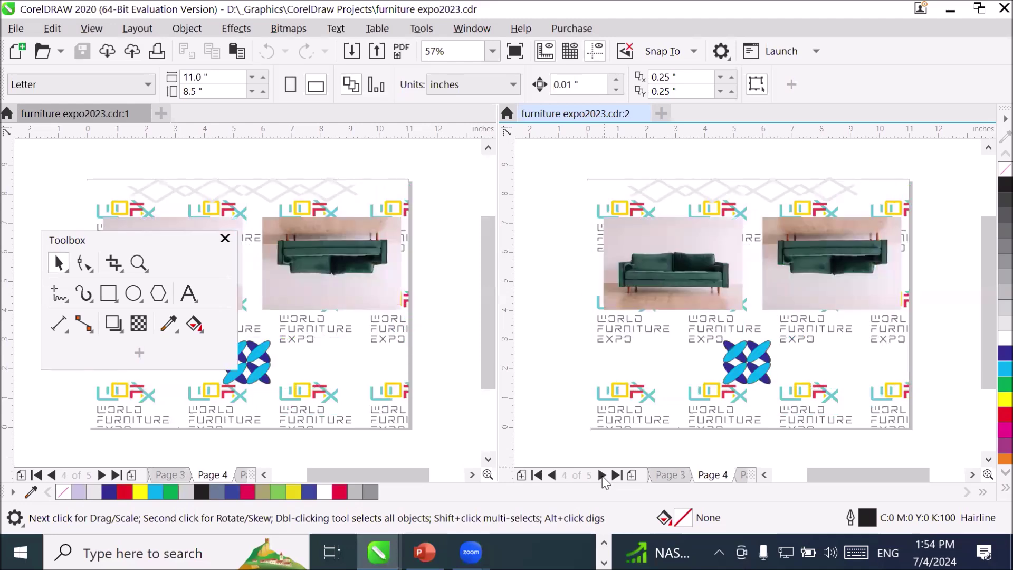
click(603, 475)
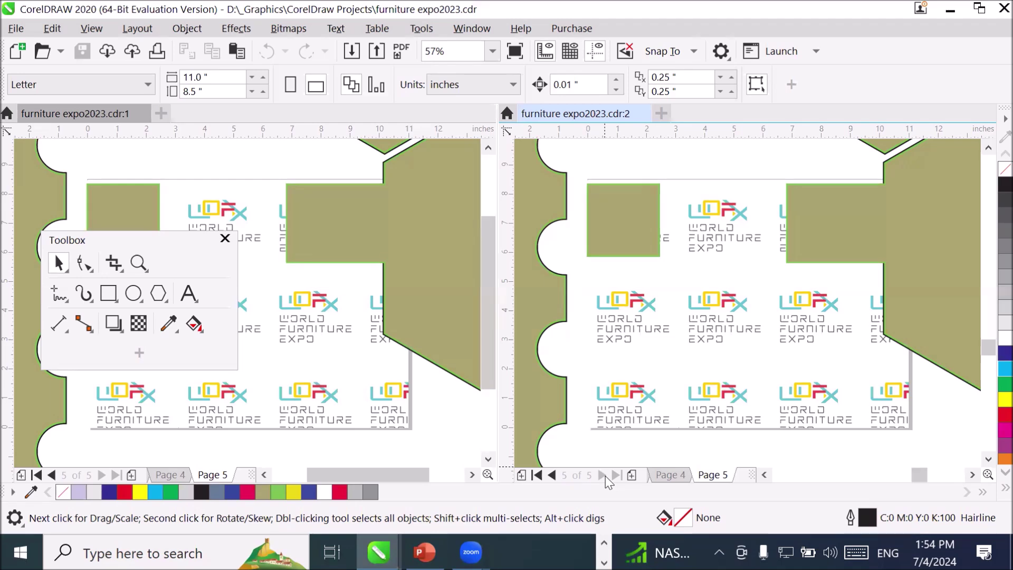
click(552, 476)
click(552, 476)
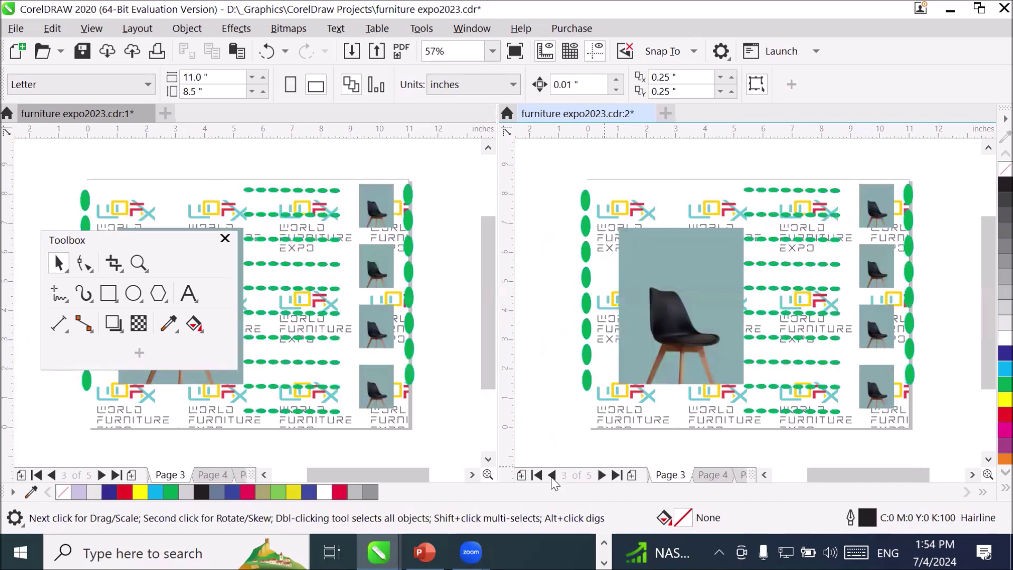
click(552, 476)
click(552, 476)
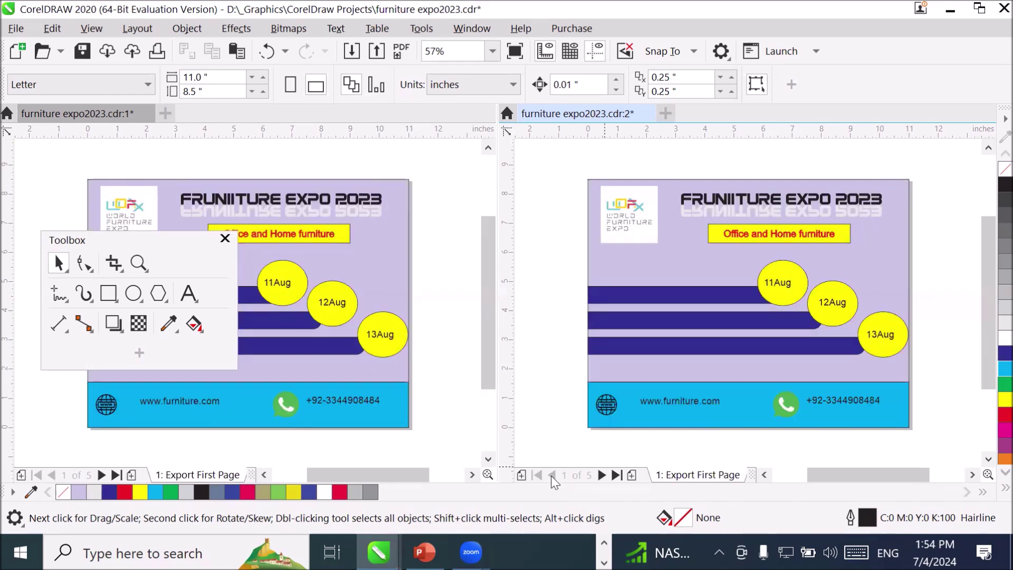
click(468, 29)
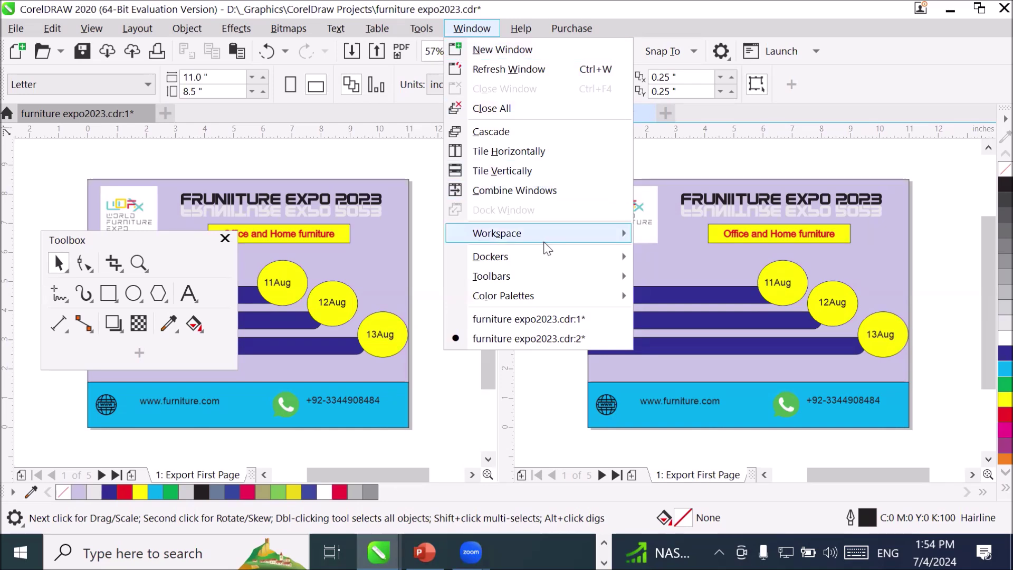
mouse_move(545, 243)
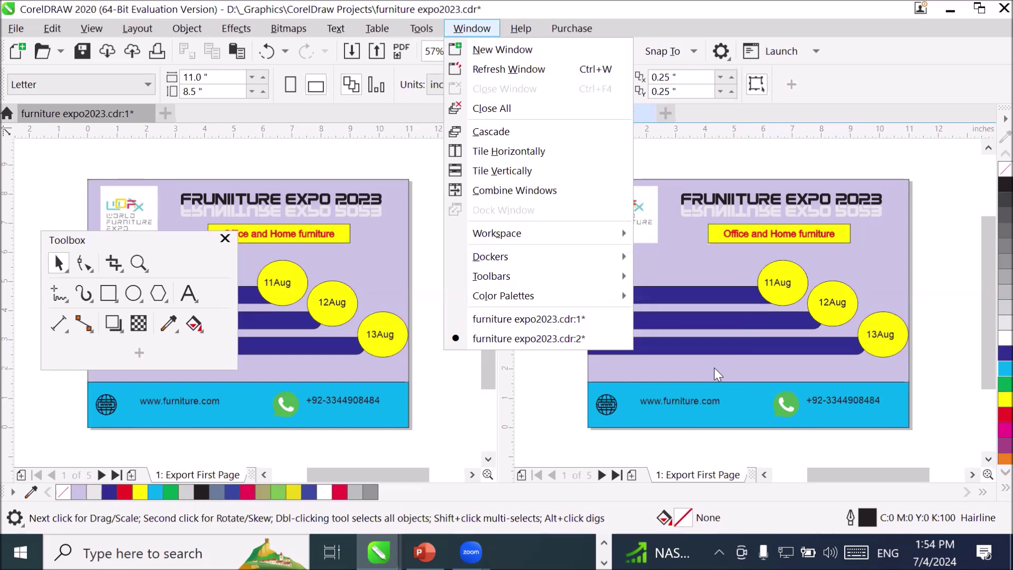
click(667, 373)
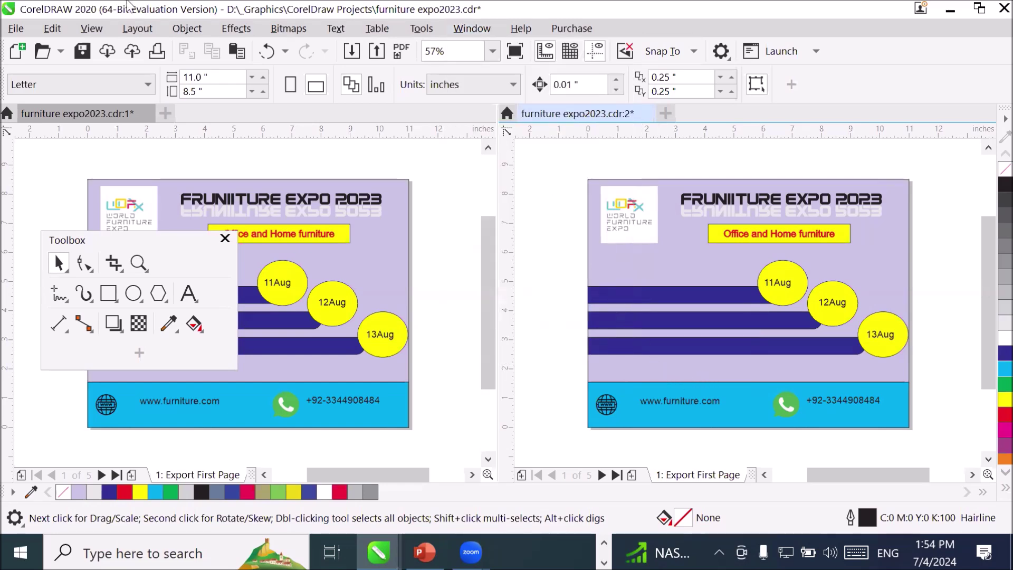
- Save a copy of the drawing as furniture expo2023-1 in the CorelDraw Projects folder in CDR format
click(15, 24)
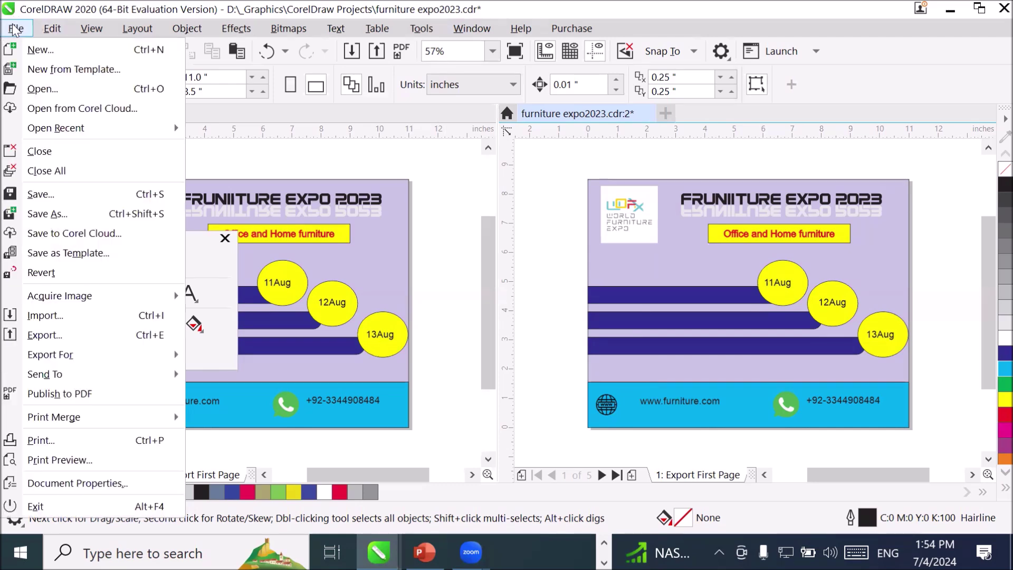
click(109, 222)
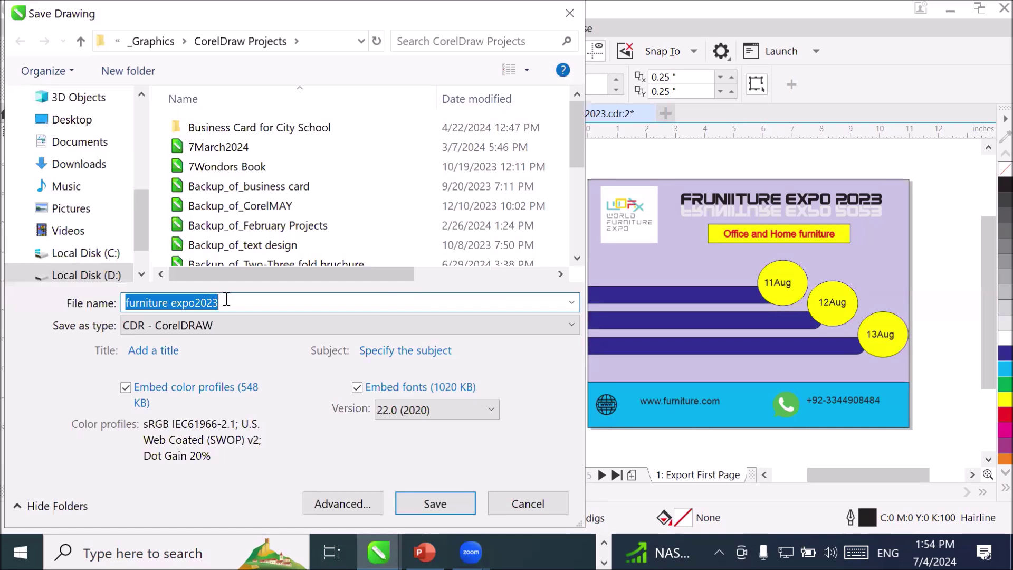
click(224, 295)
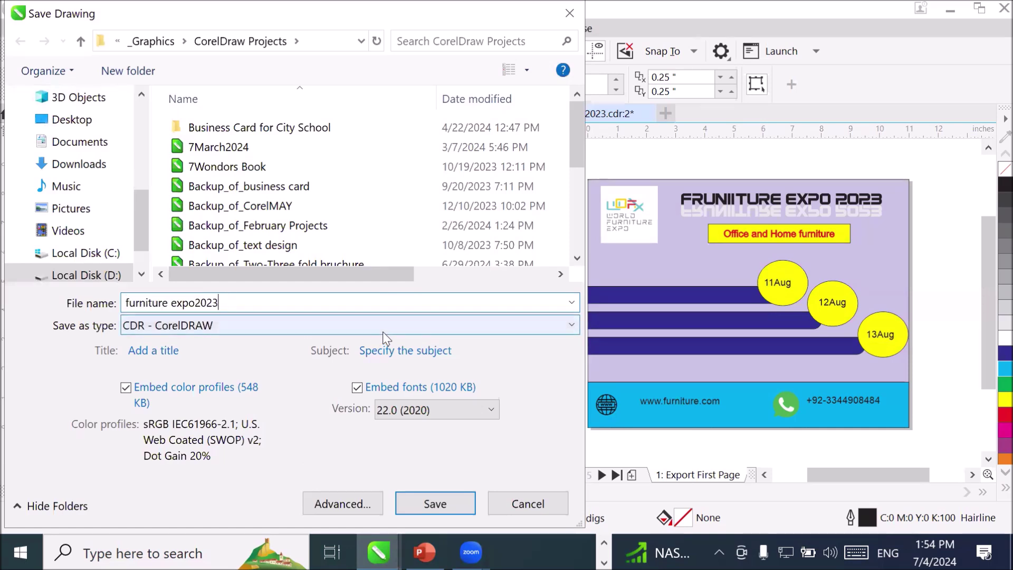
text(-1)
key(Return)
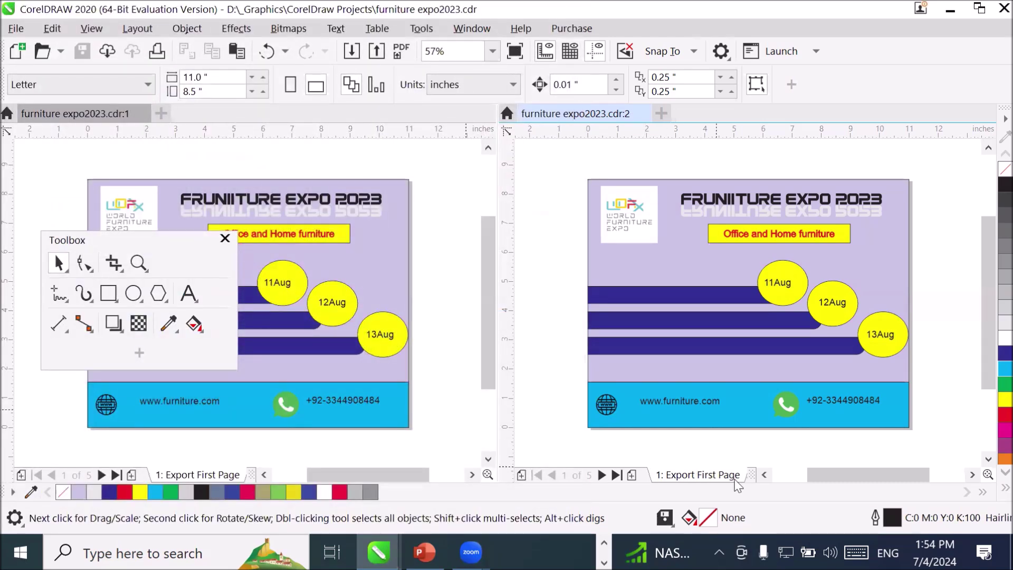
- Go to Page 2 of furniture expo2023-1.cdr and close its second window
click(601, 475)
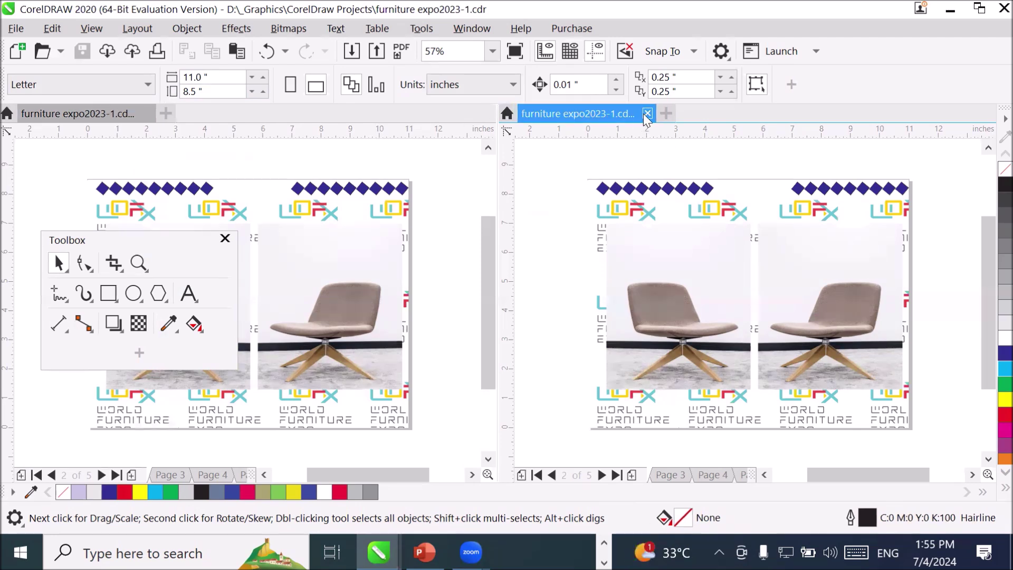
click(646, 113)
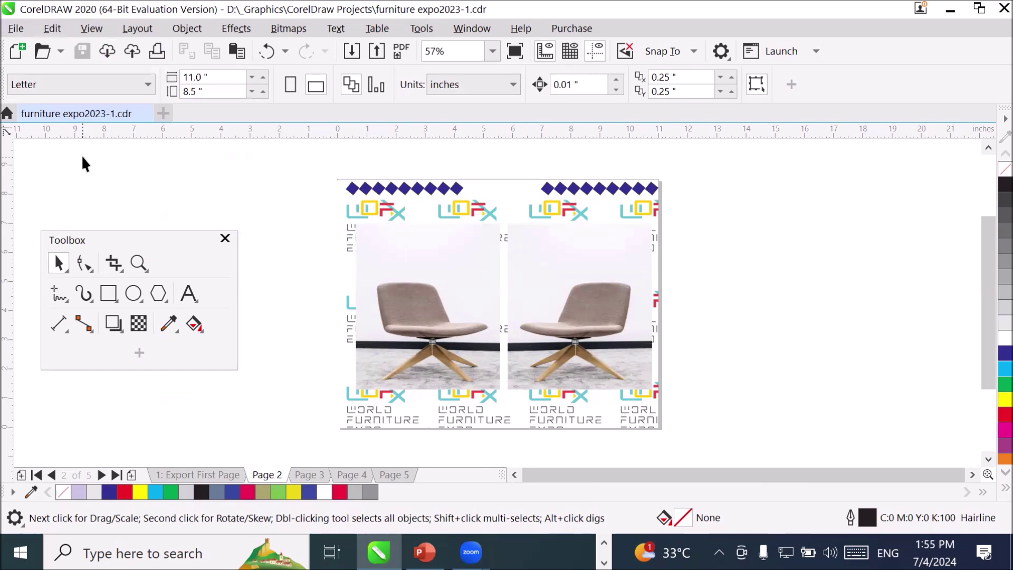
- Open the original furniture expo2023 drawing from the CorelDraw Projects folder alongside furniture expo2023-1.cdr
click(44, 52)
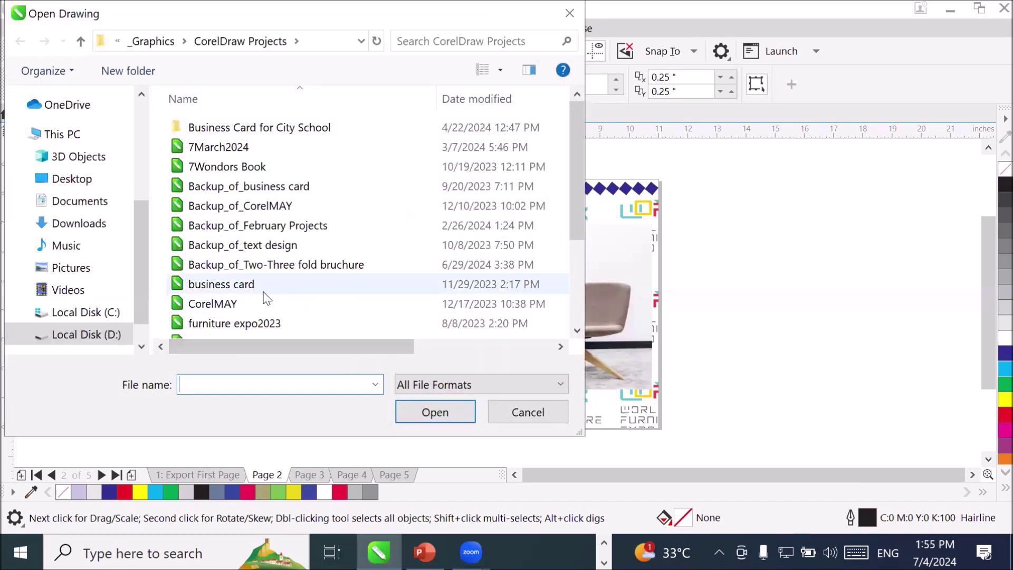
click(264, 291)
scroll(265, 291, down, 1)
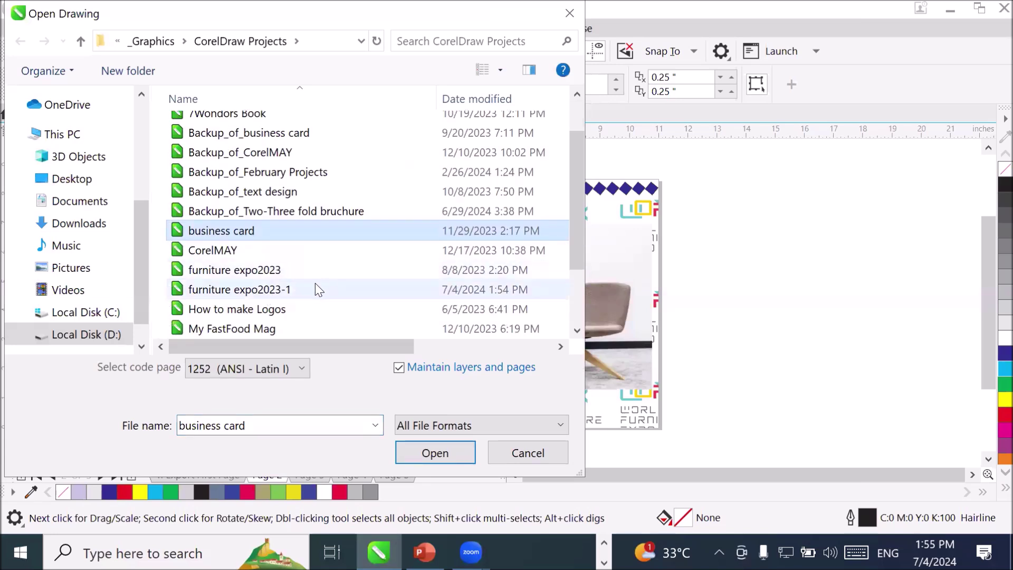
click(265, 272)
click(271, 290)
click(272, 271)
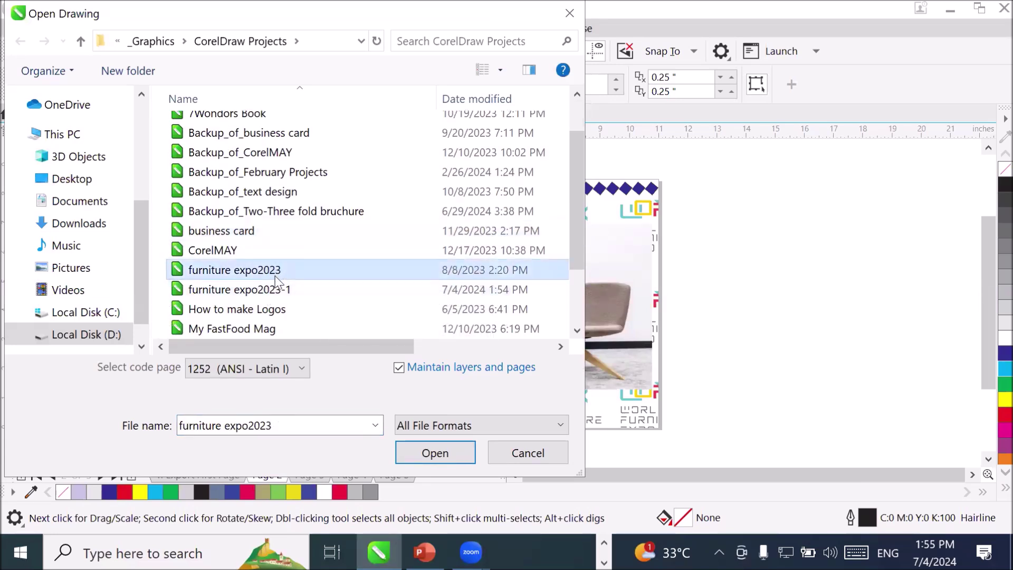
double_click(272, 271)
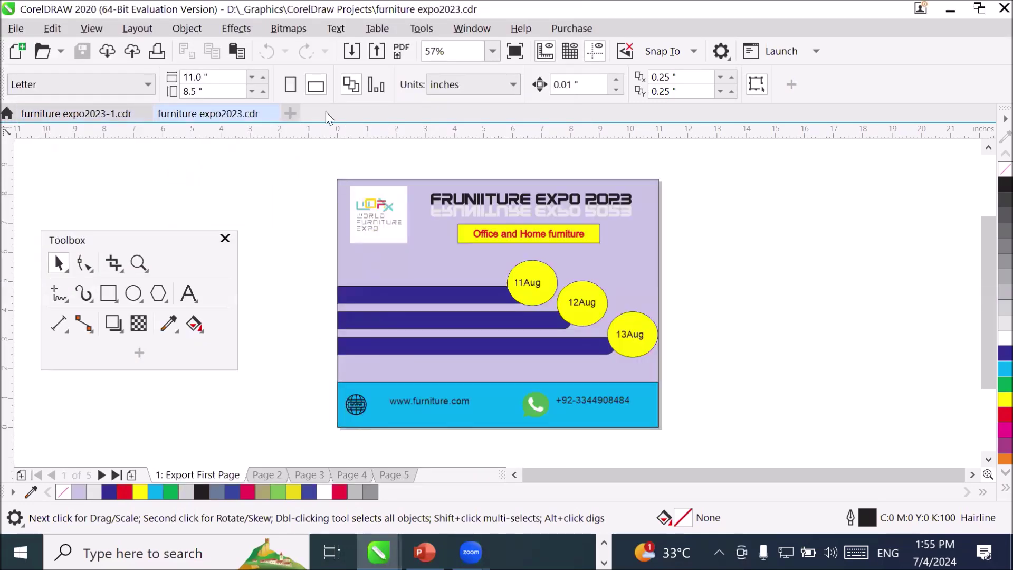
- Tile furniture expo2023-1.cdr and the original furniture expo2023.cdr horizontally for comparison
click(474, 29)
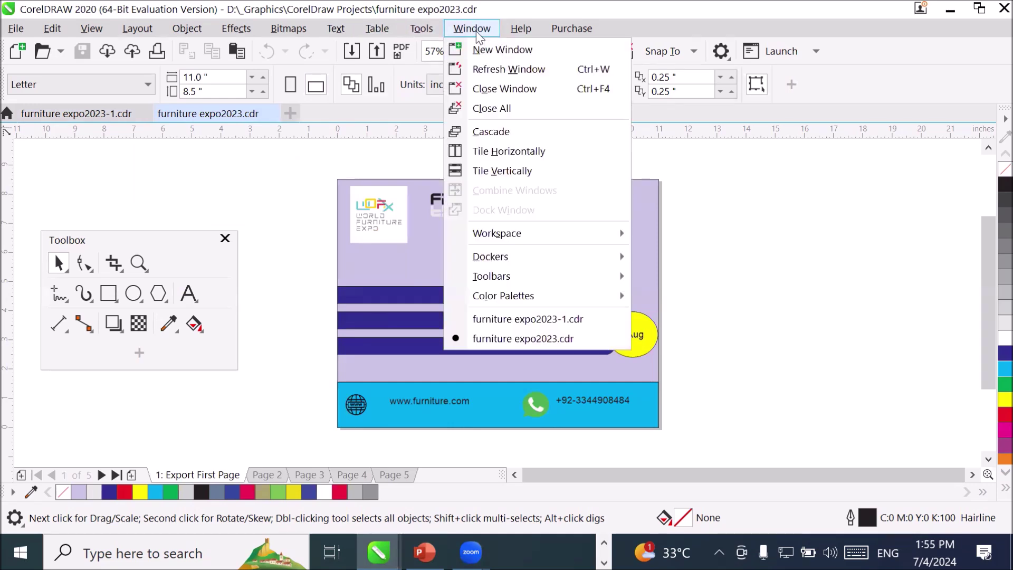
click(567, 153)
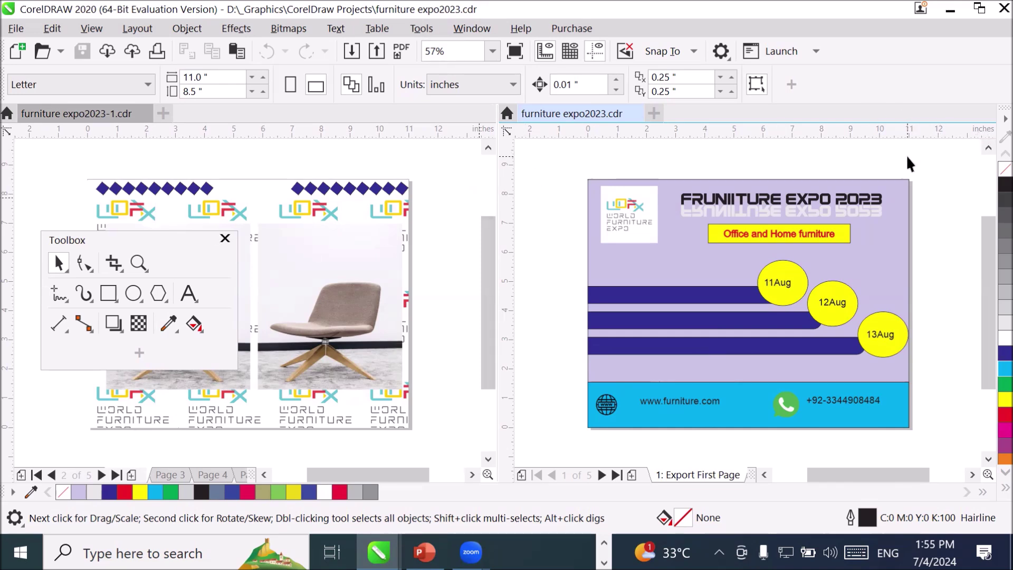
scroll(766, 252, down, 2)
scroll(766, 252, up, 2)
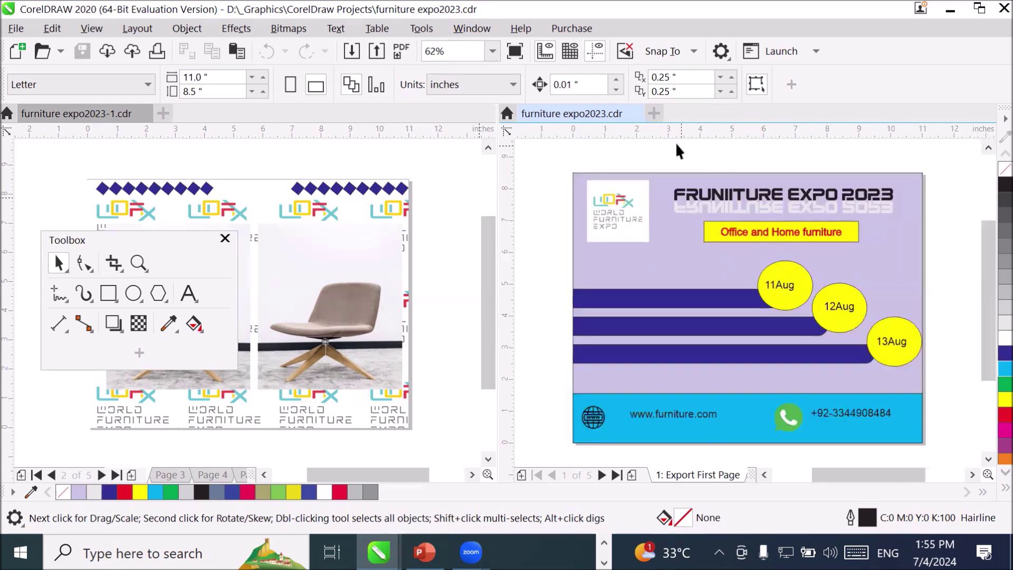
- Close the original furniture expo2023.cdr drawing, leaving furniture expo2023-1.cdr open
click(636, 114)
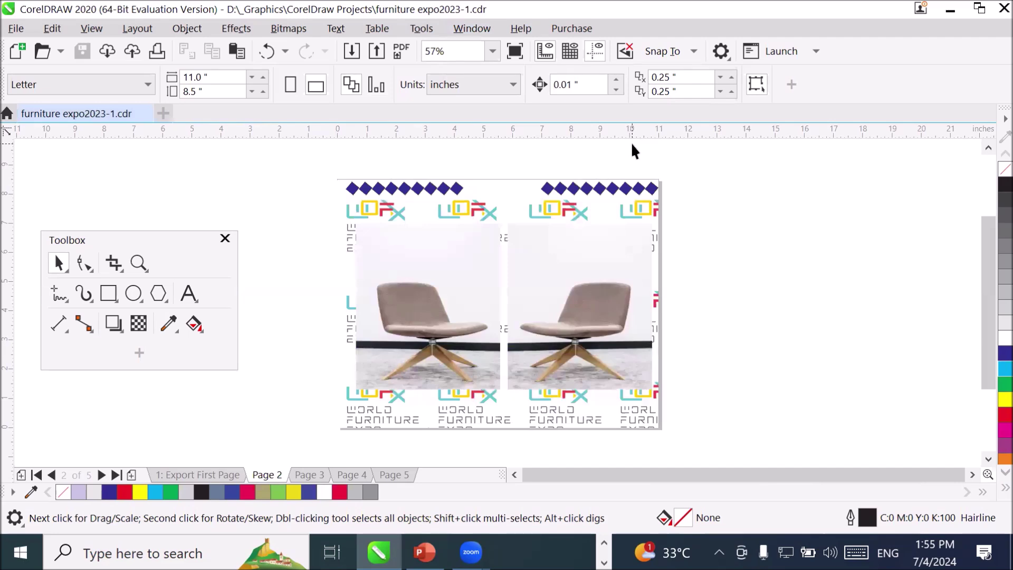
click(41, 53)
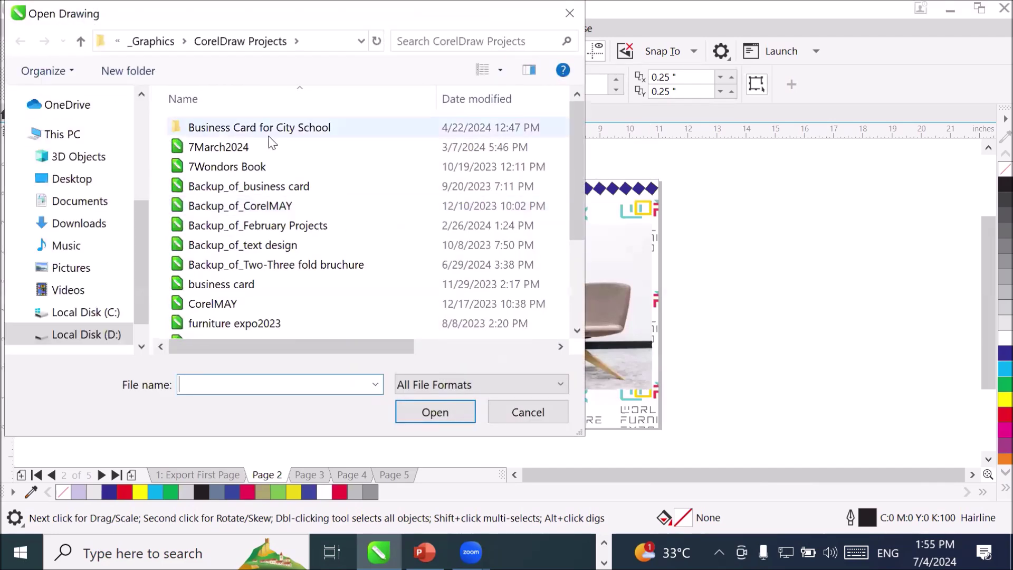
click(530, 414)
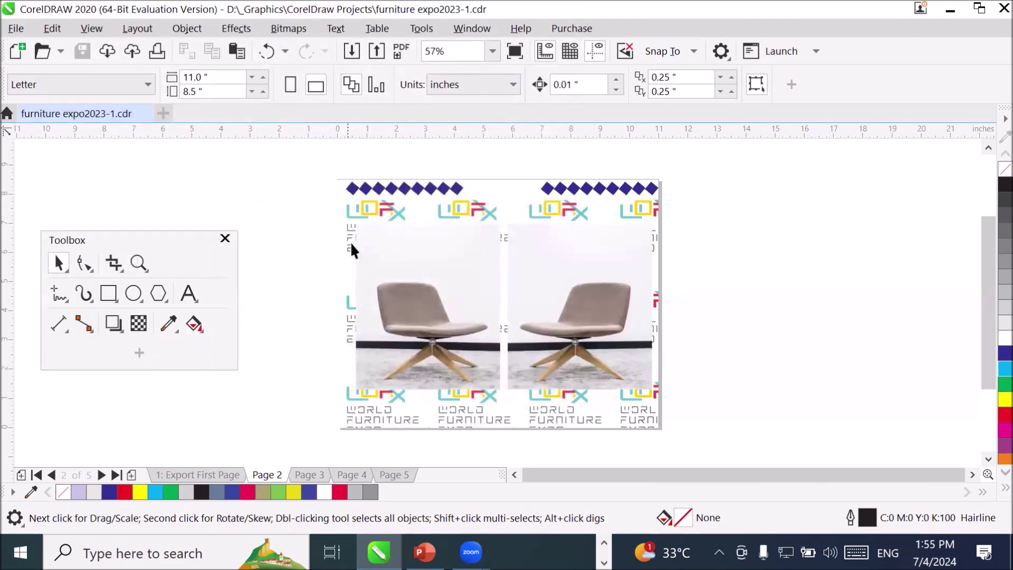
- Open a second window of furniture expo2023-1.cdr and tile its two windows horizontally
click(484, 27)
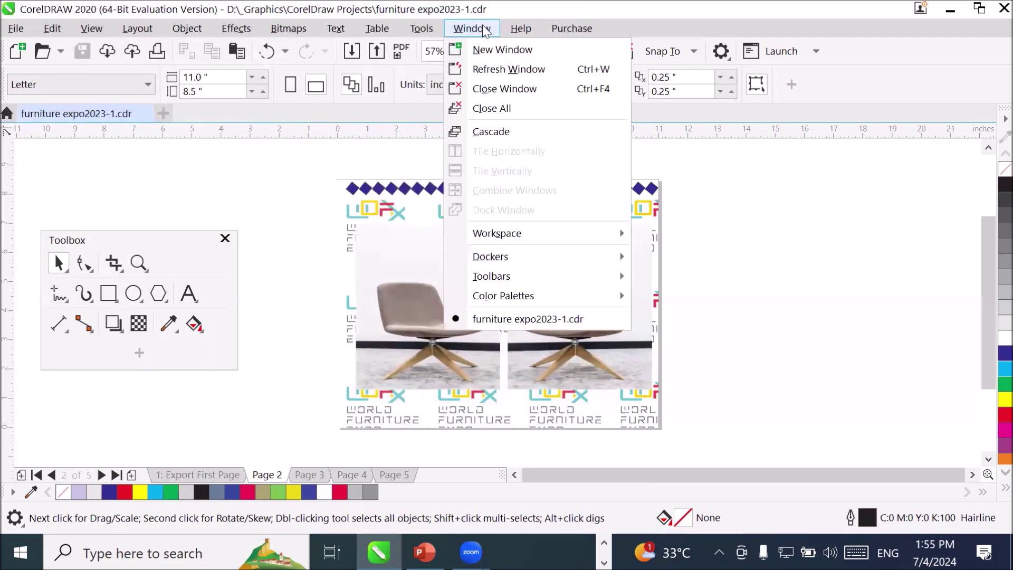
click(505, 50)
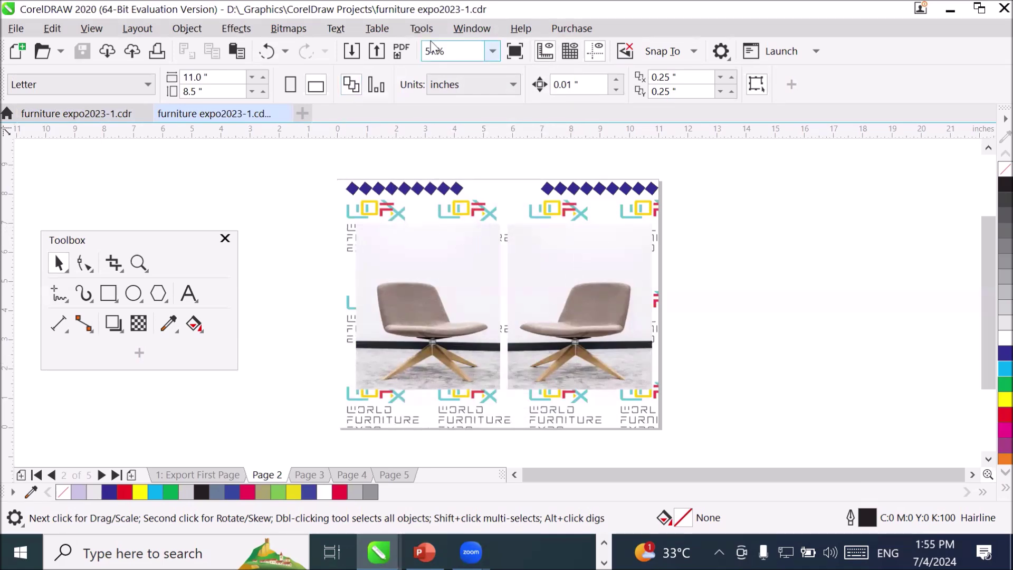
click(492, 29)
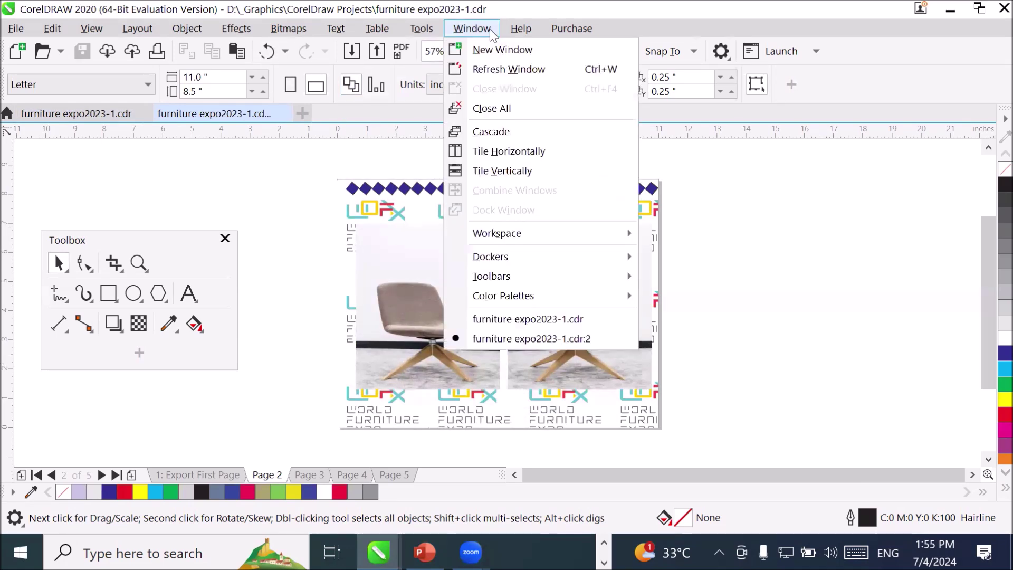
click(530, 154)
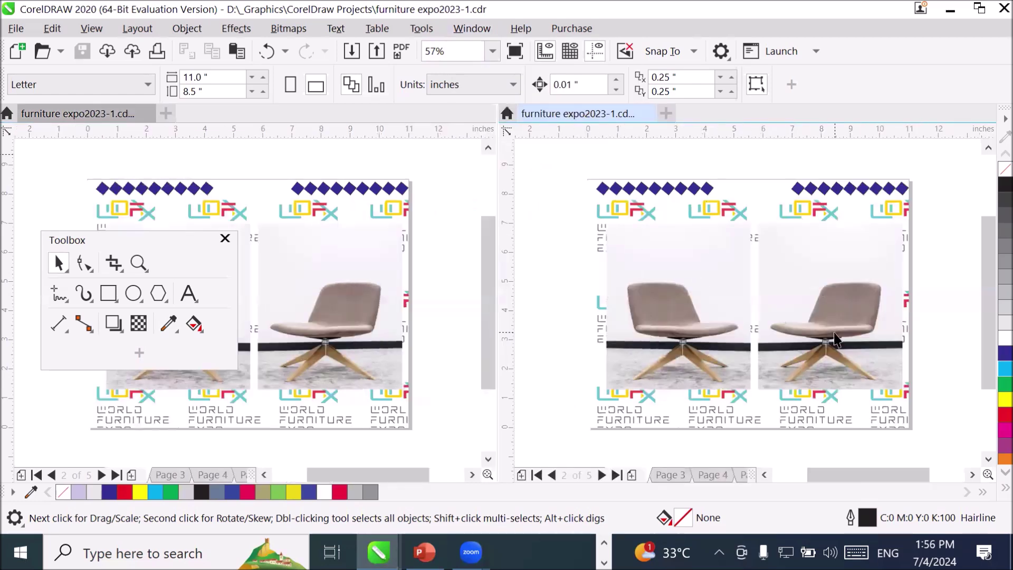
- Draw an ellipse about 8.7 by 3.4 inches in the empty area below Page 2
click(988, 459)
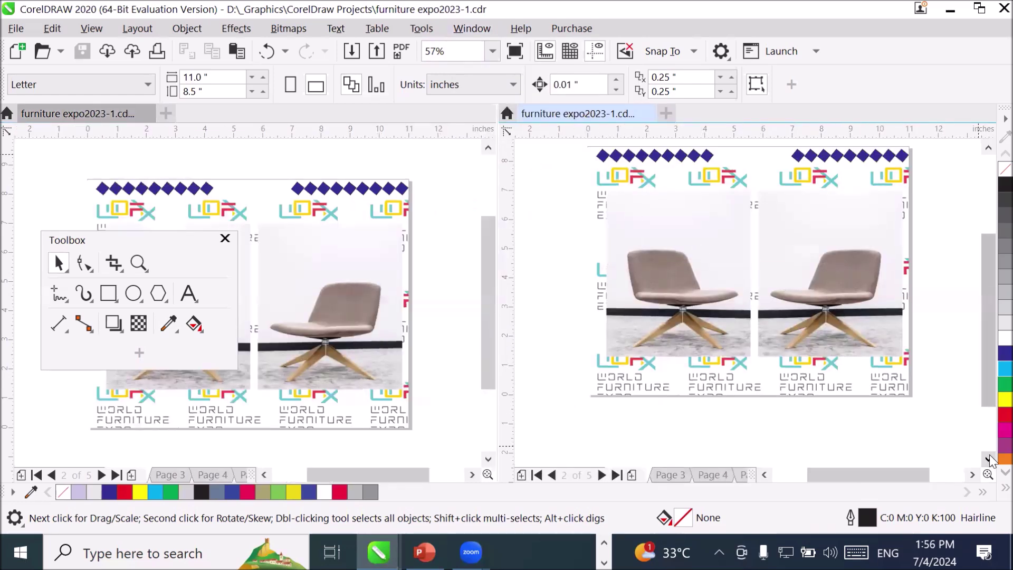
click(989, 458)
click(989, 459)
click(988, 459)
click(988, 459)
click(989, 459)
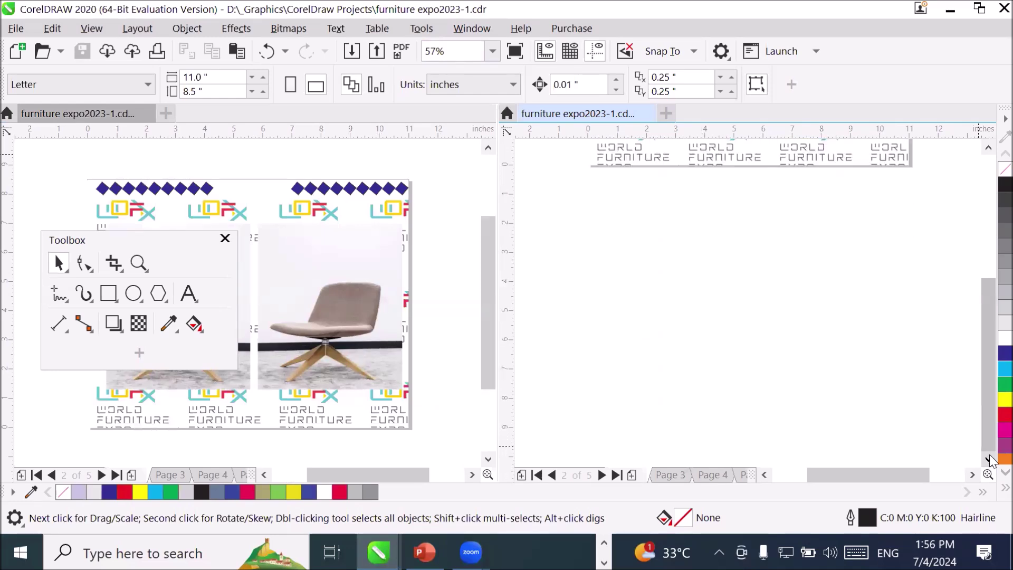
click(989, 459)
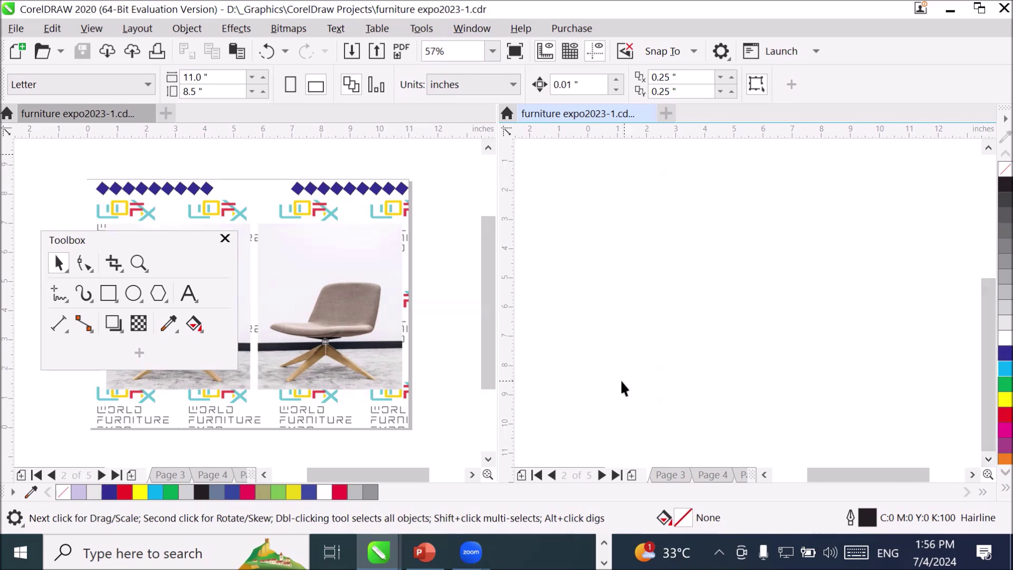
click(134, 293)
drag(603, 310, 857, 411)
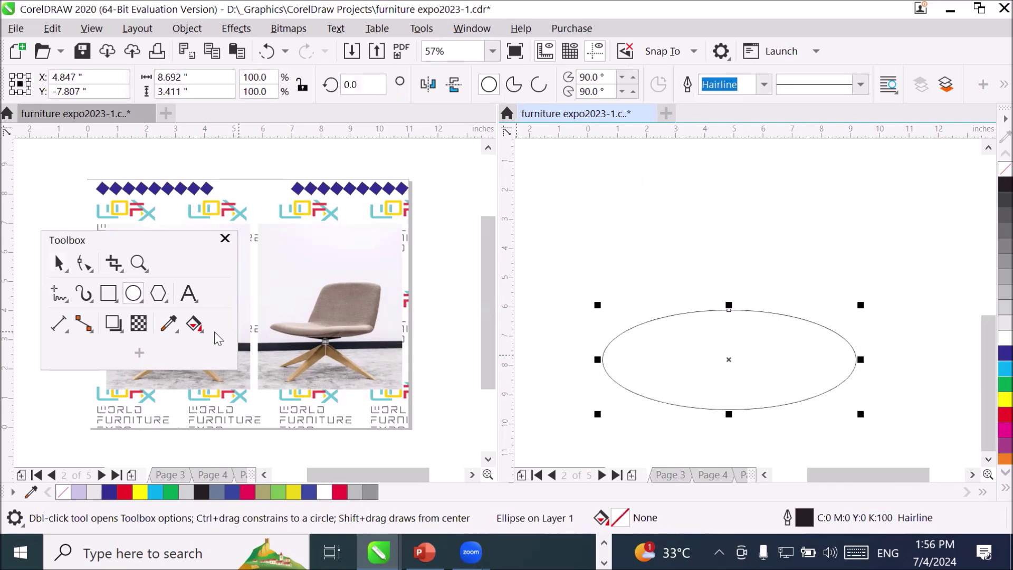
- Examine whether the new ellipse below Page 2 also appears in the other tiled window
click(488, 459)
drag(489, 461, 489, 461)
click(489, 460)
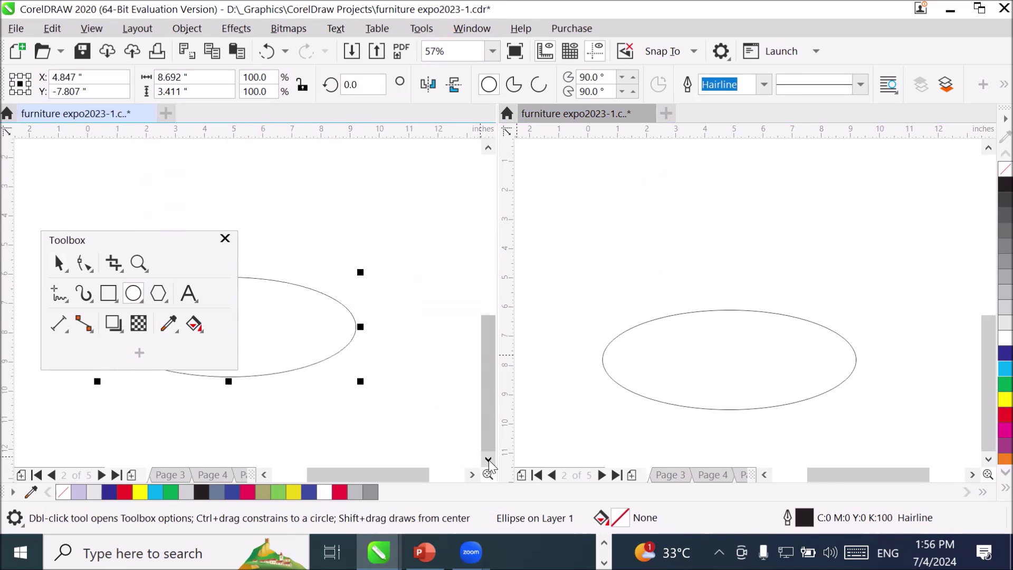
drag(484, 369, 519, 256)
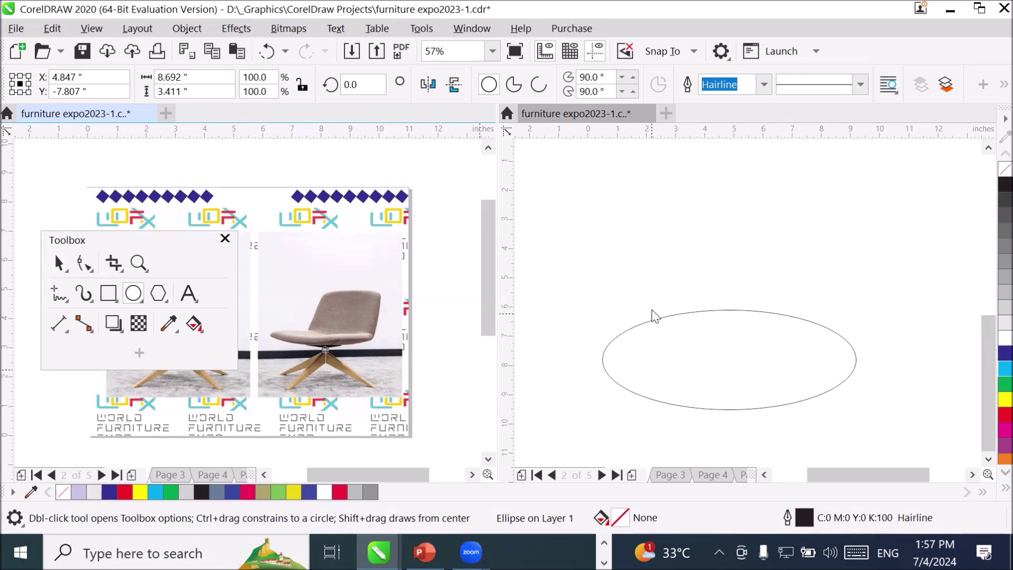
key(shift+F2)
key(F3)
key(F4)
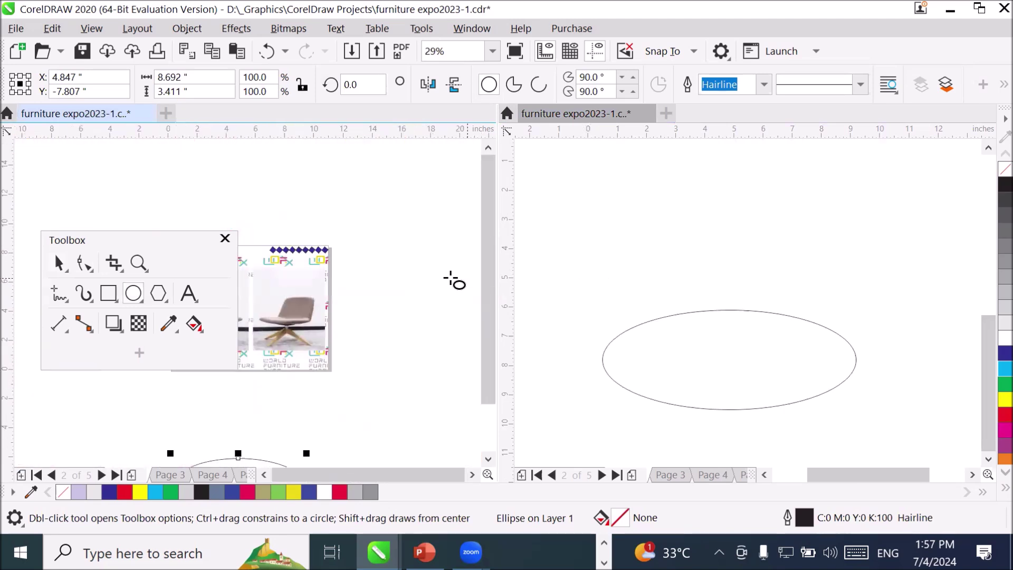
scroll(417, 279, up, 2)
scroll(372, 270, down, 2)
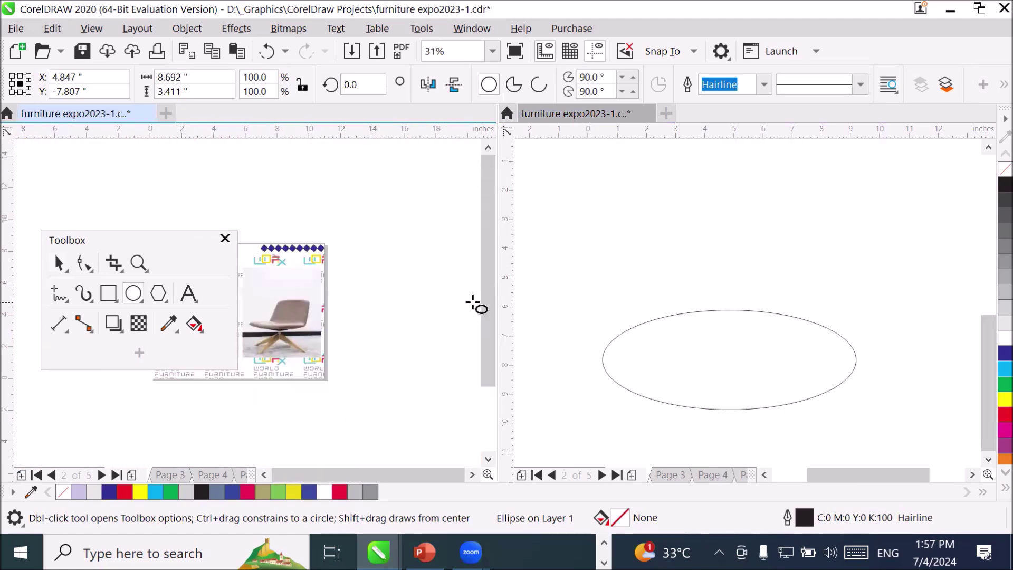
drag(498, 341, 498, 392)
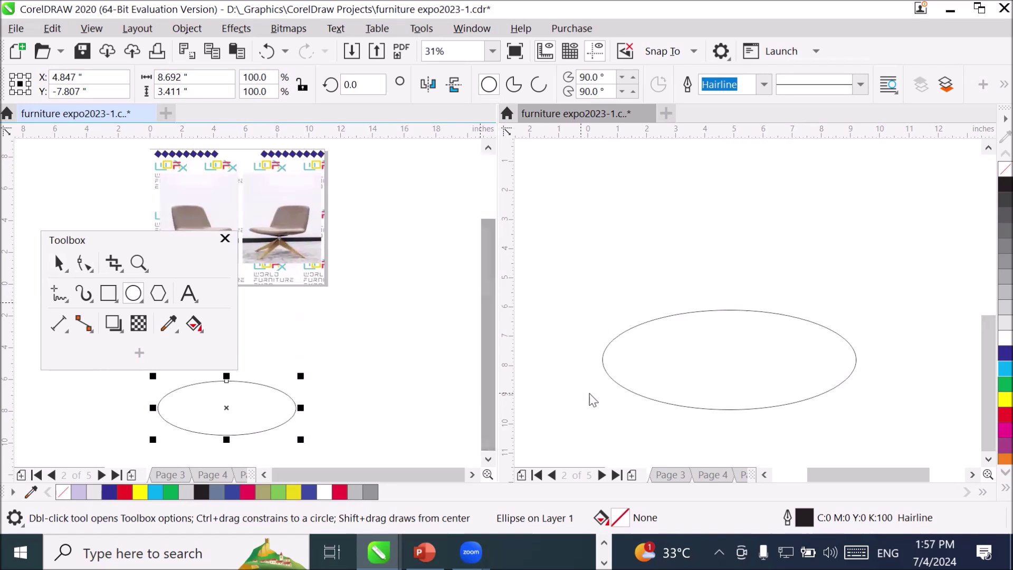
- Draw three rectangles above and beside the ellipse plus a fourth about 5.1 by 7.2 inches, and fill the fourth red
click(651, 291)
scroll(651, 291, down, 3)
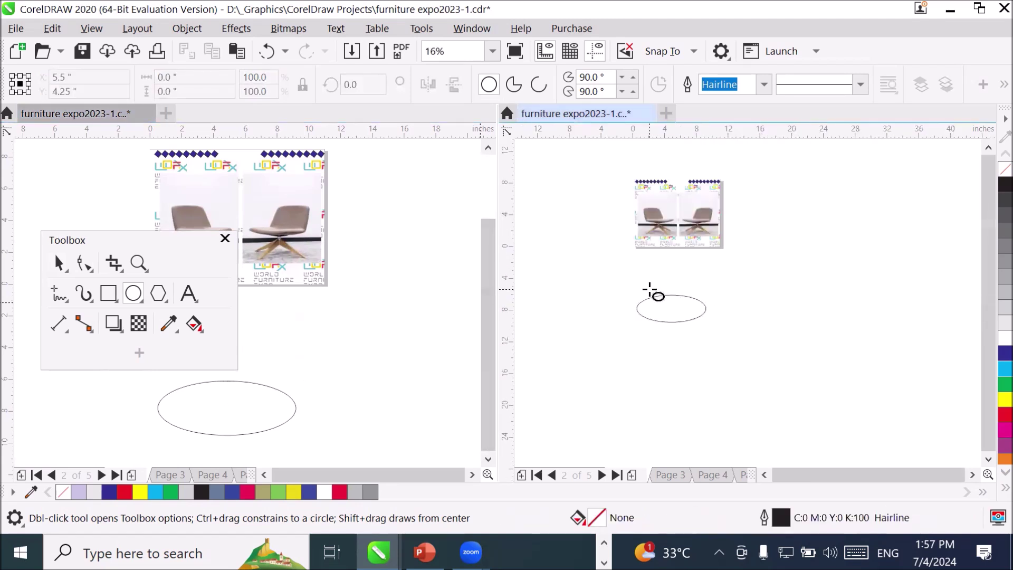
scroll(659, 216, up, 2)
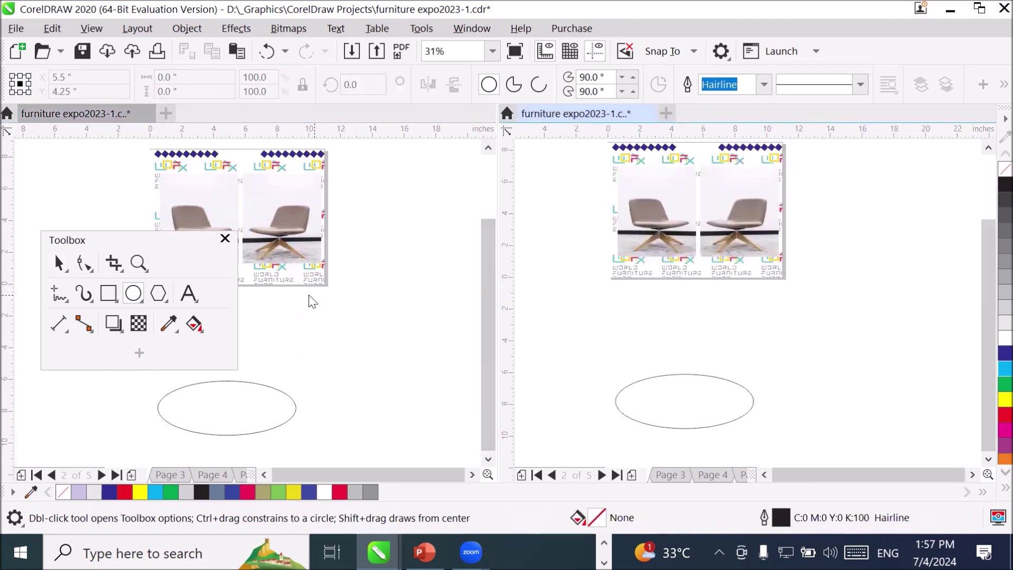
key(F6)
drag(671, 320, 709, 398)
mouse_move(812, 324)
mouse_down()
mouse_move(796, 362)
mouse_move(776, 359)
mouse_up()
drag(604, 299, 797, 350)
drag(796, 263, 877, 378)
click(1005, 415)
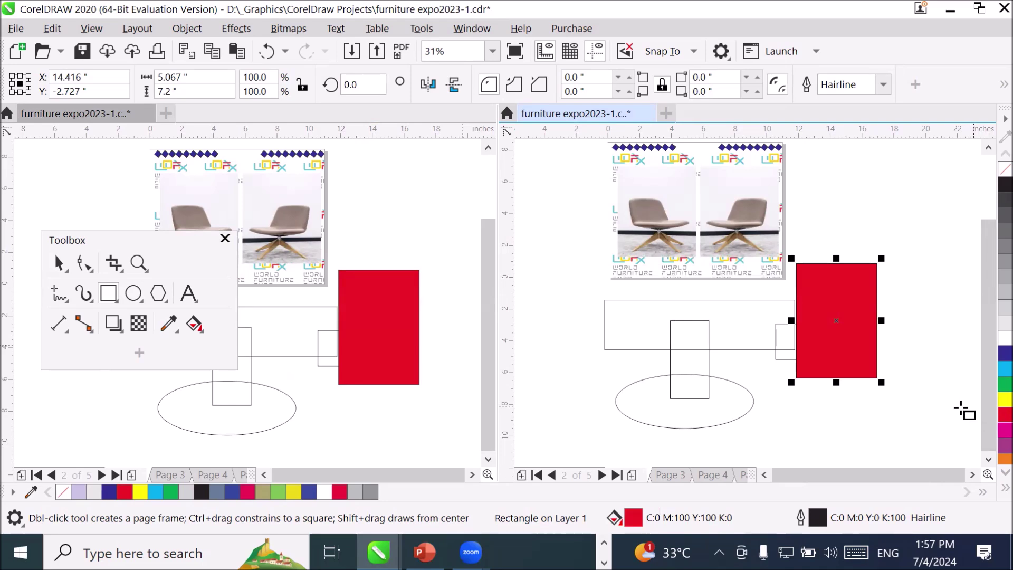
- Fit the page height of Page 2 in the inactive tiled window using the Zoom tool
click(257, 206)
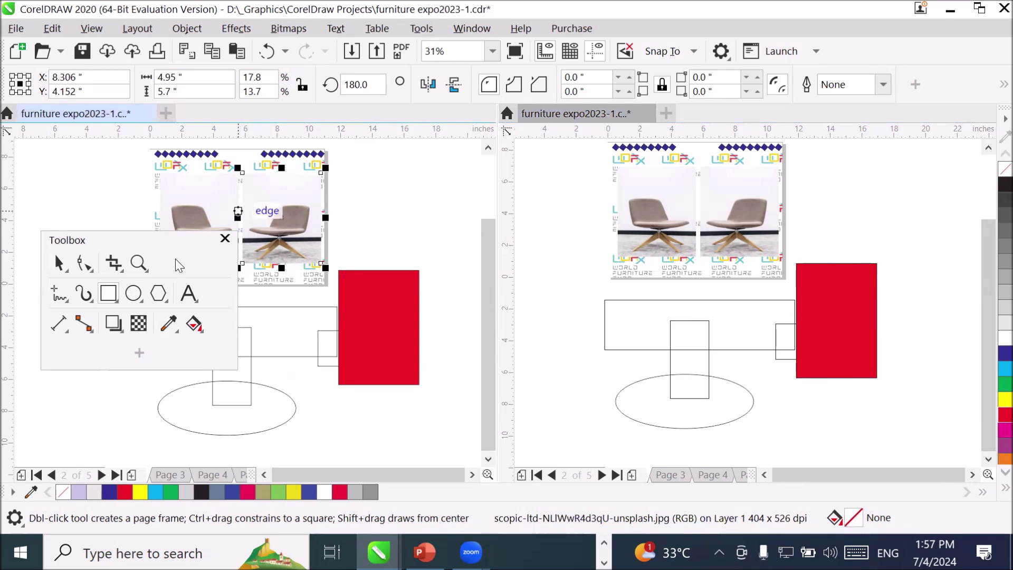
click(139, 263)
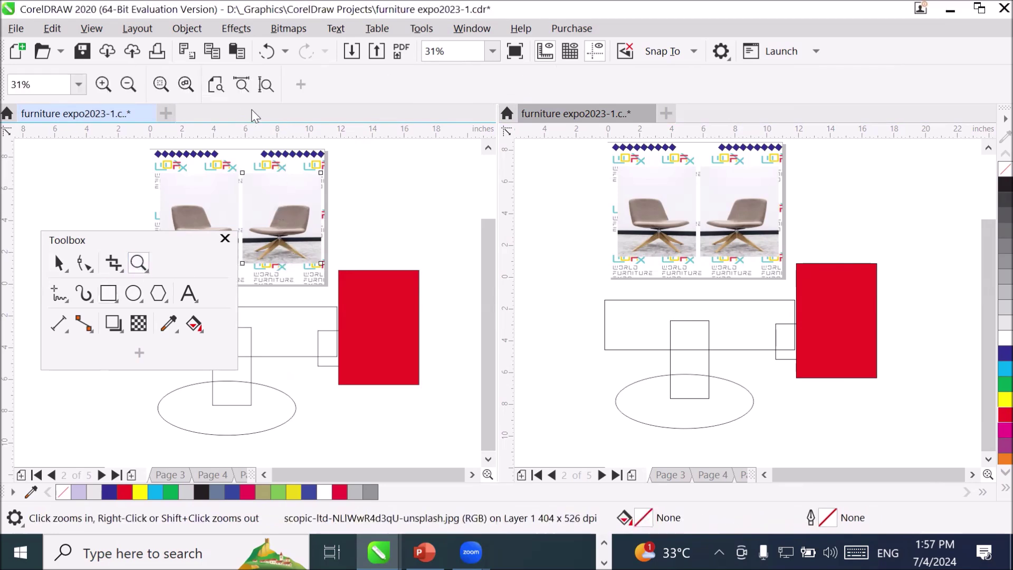
click(266, 84)
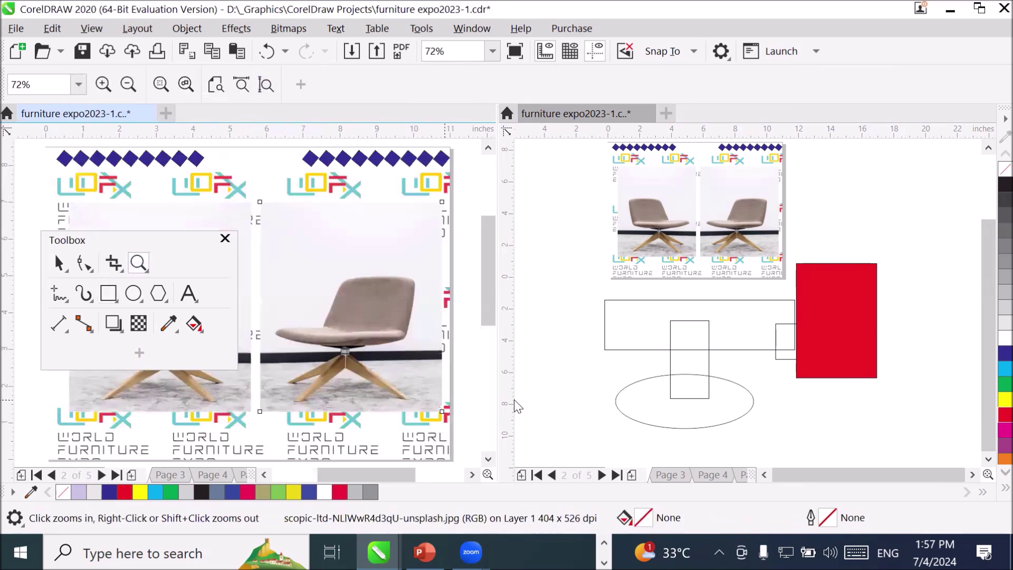
- Examine whether each tiled window keeps its own view by scrolling between the page and the shapes below it
click(988, 459)
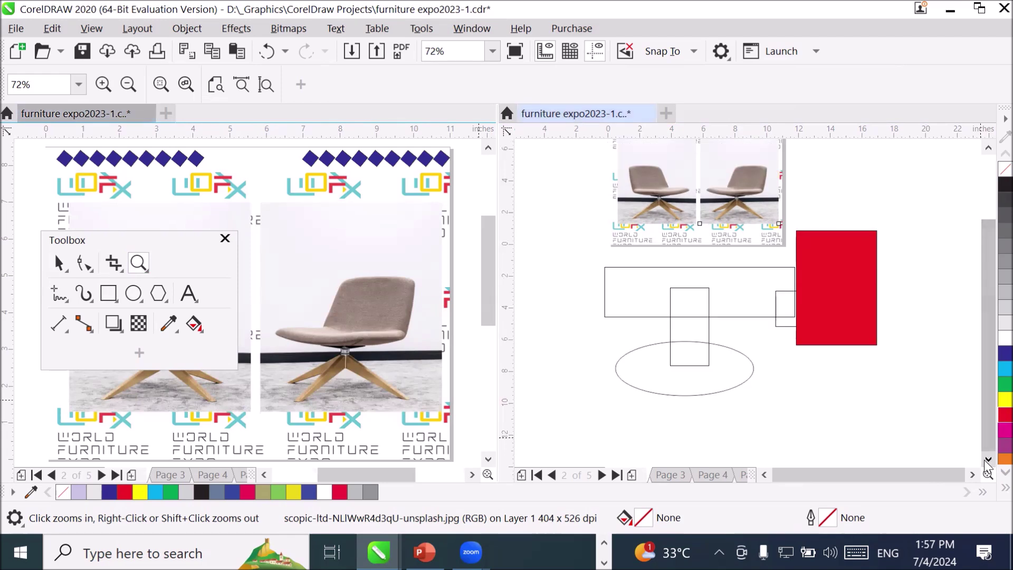
click(985, 460)
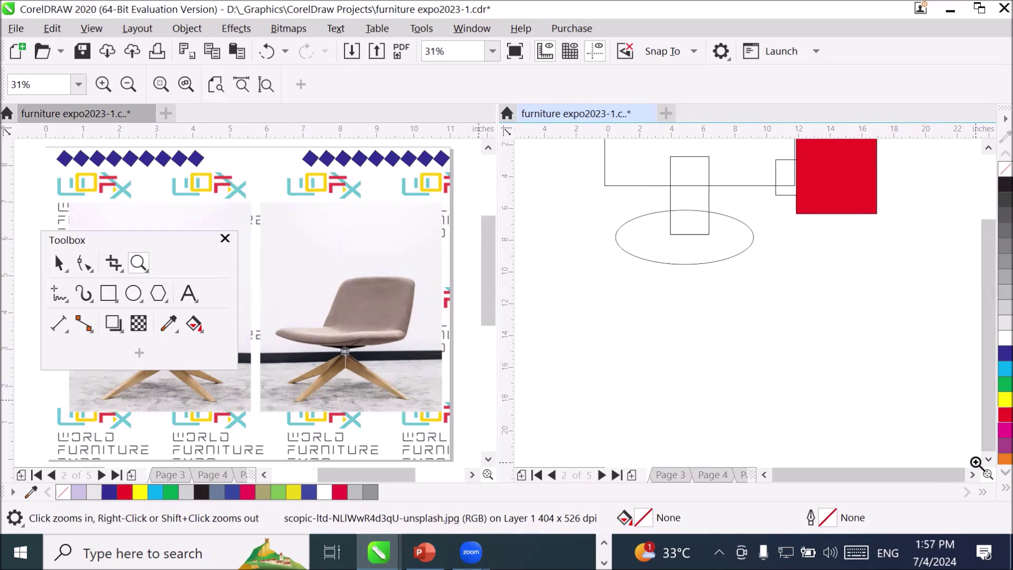
drag(484, 284, 461, 401)
click(457, 409)
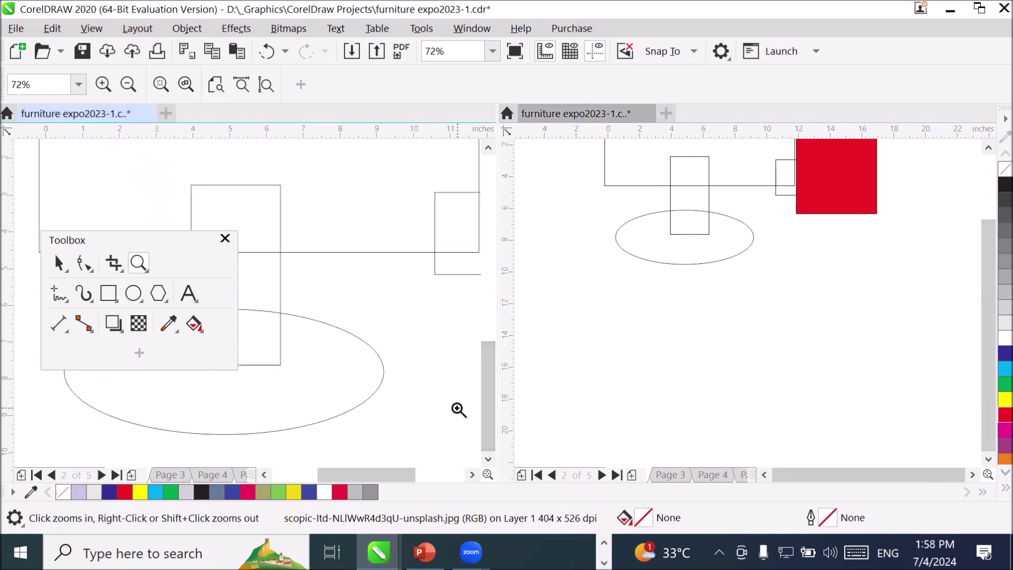
click(471, 475)
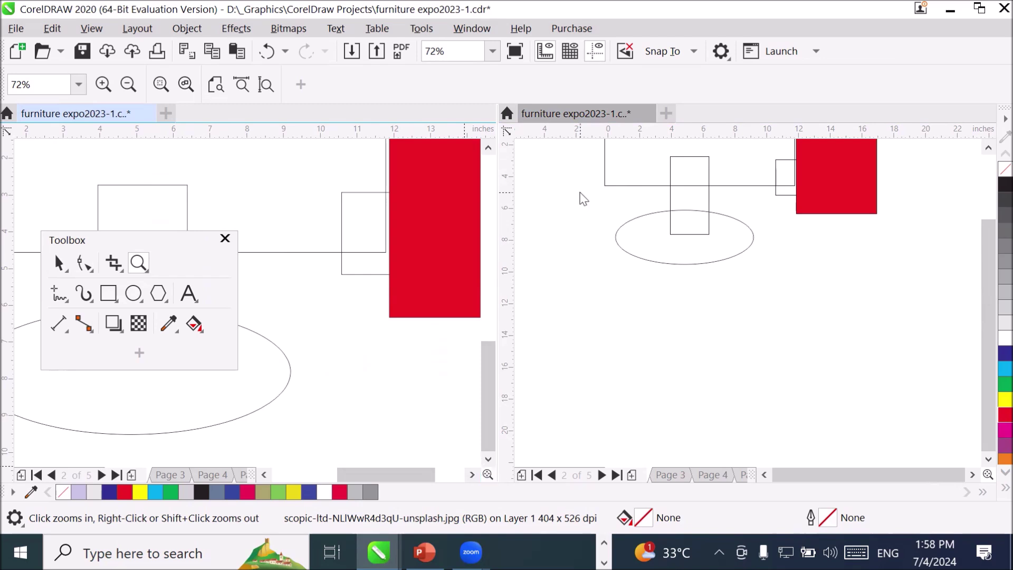
drag(489, 365, 511, 239)
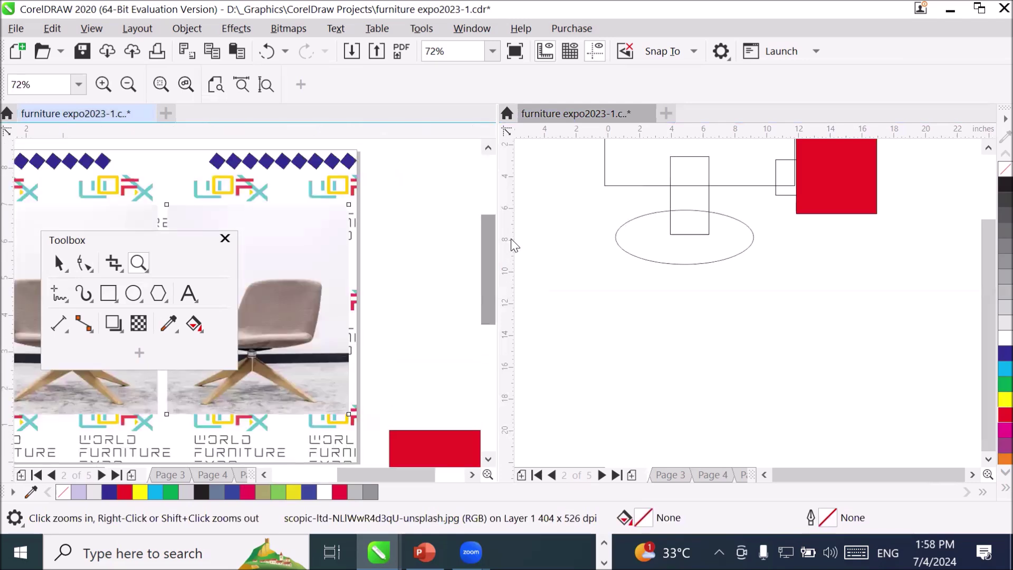
drag(376, 473, 357, 474)
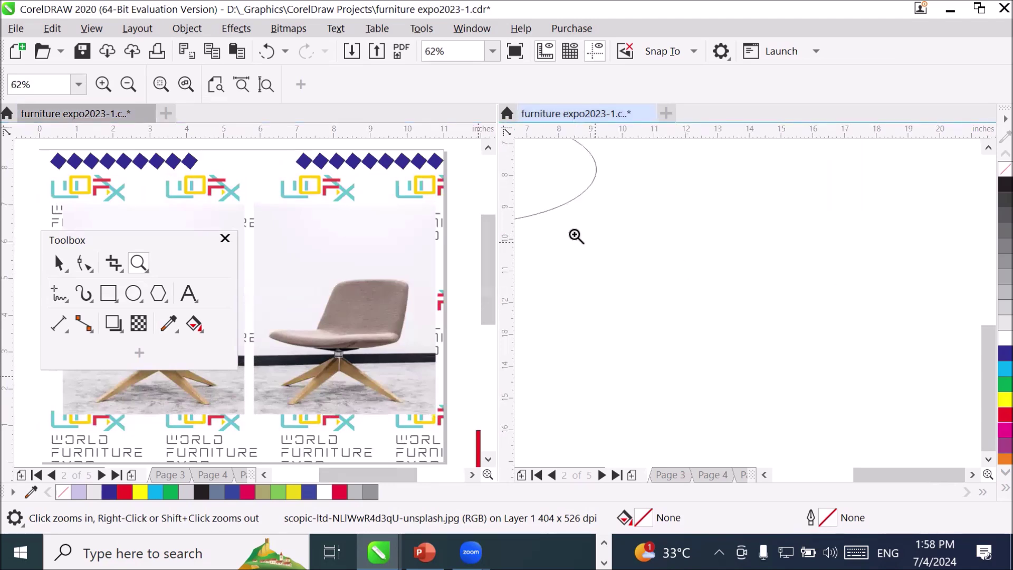
- Fit all objects in the active window, then check Page 4 and Page 5 in both tiled windows
click(188, 86)
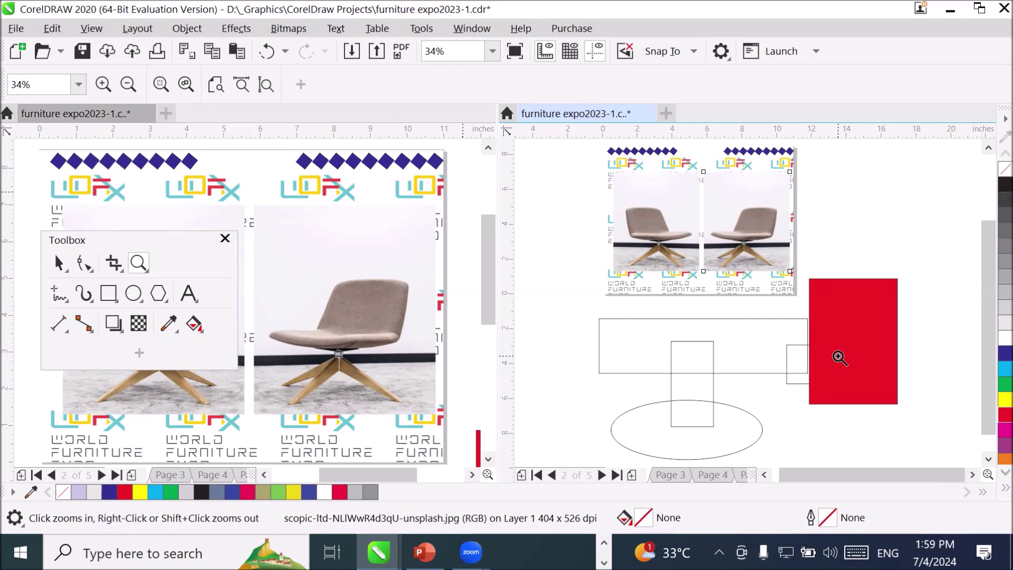
click(712, 475)
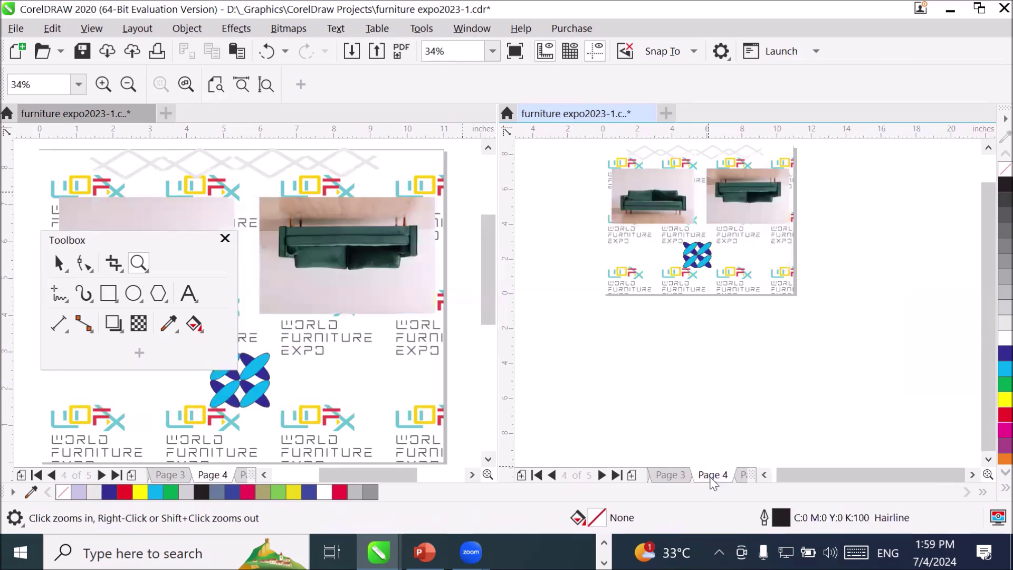
click(744, 477)
scroll(708, 328, down, 5)
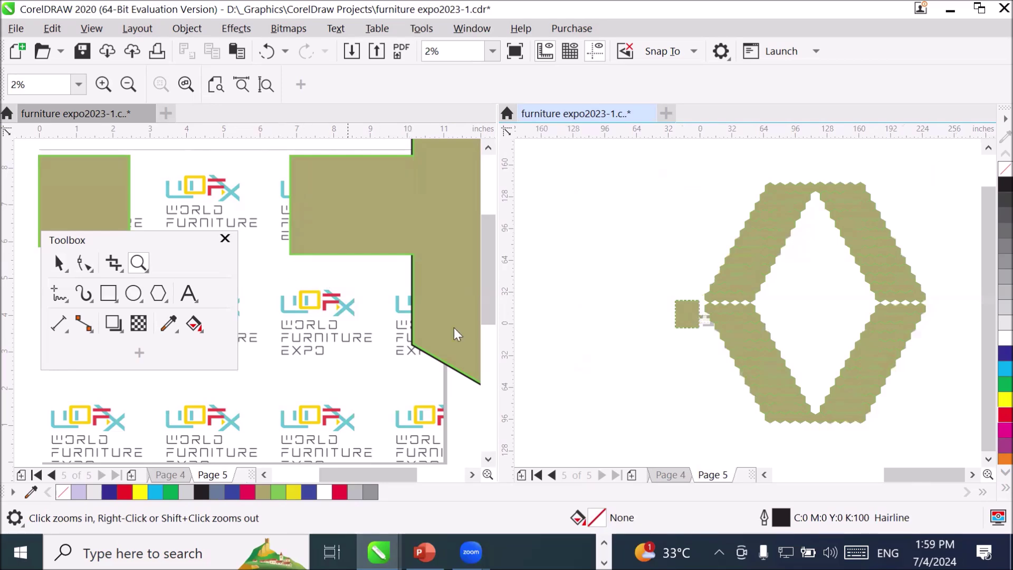
scroll(702, 336, up, 6)
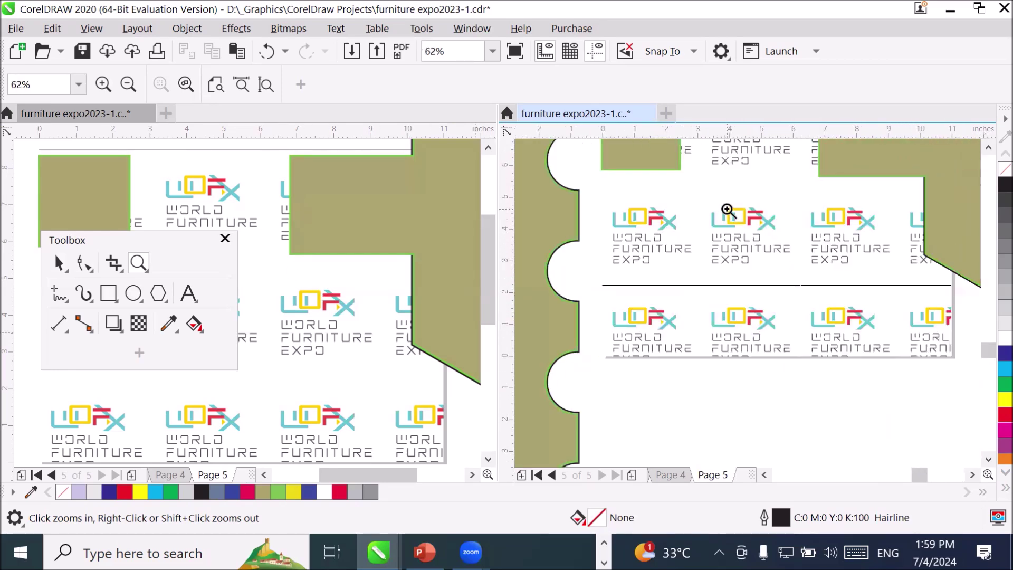
- Zoom out in the second tiled window until all the shapes around Page 5 are in view
scroll(727, 210, down, 6)
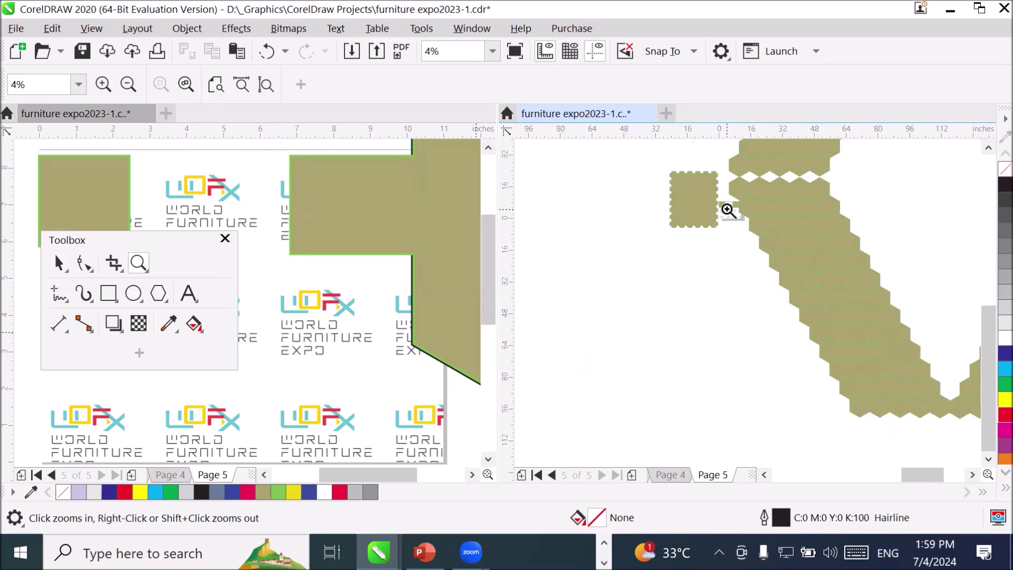
mouse_move(990, 309)
mouse_down()
mouse_move(994, 286)
mouse_move(994, 304)
mouse_up()
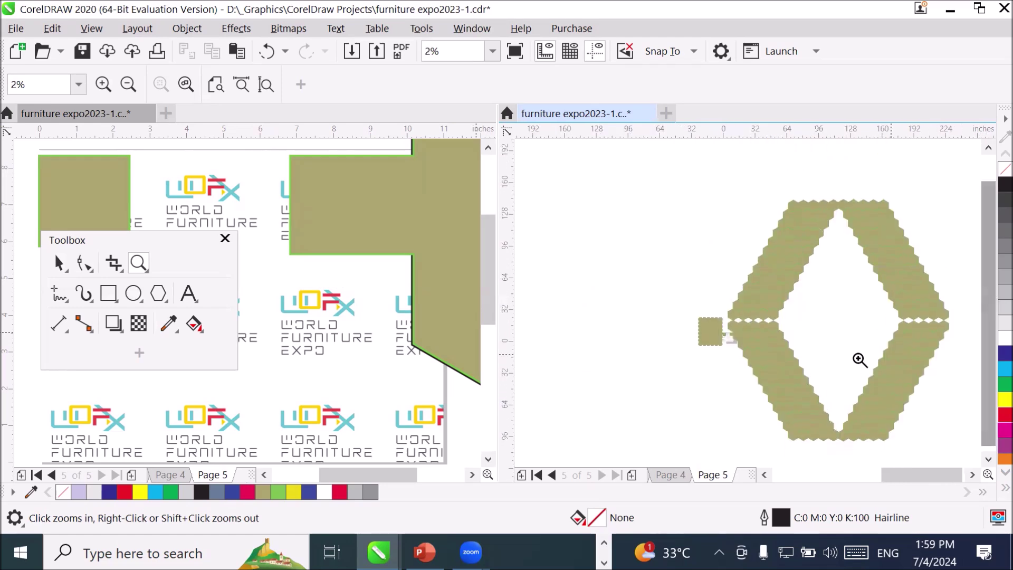
key(F3)
click(688, 362)
key(F3)
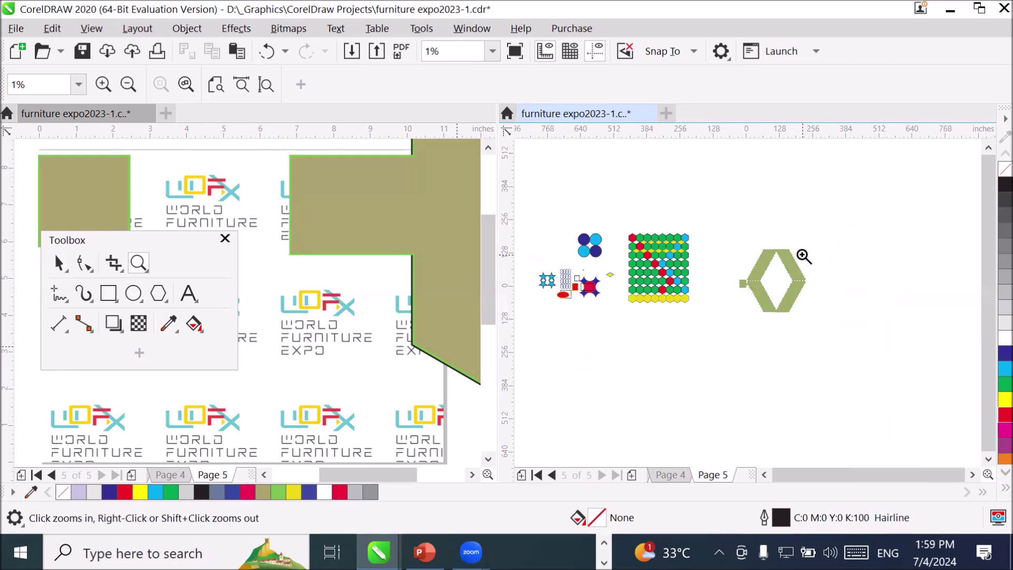
- Zoom in and out on Page 5 in the first tiled window, and finish by fitting all objects
click(299, 288)
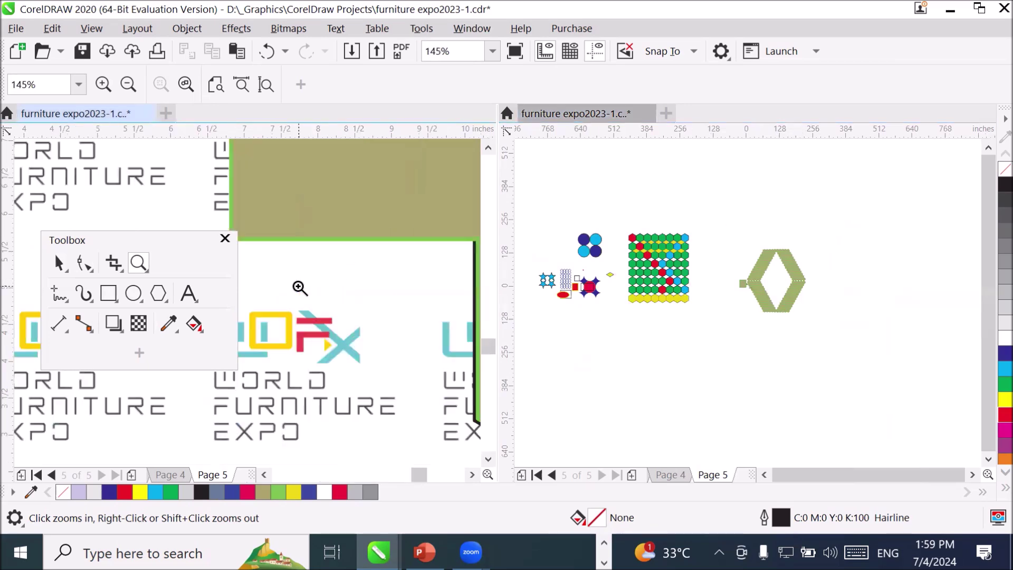
right_click(300, 288)
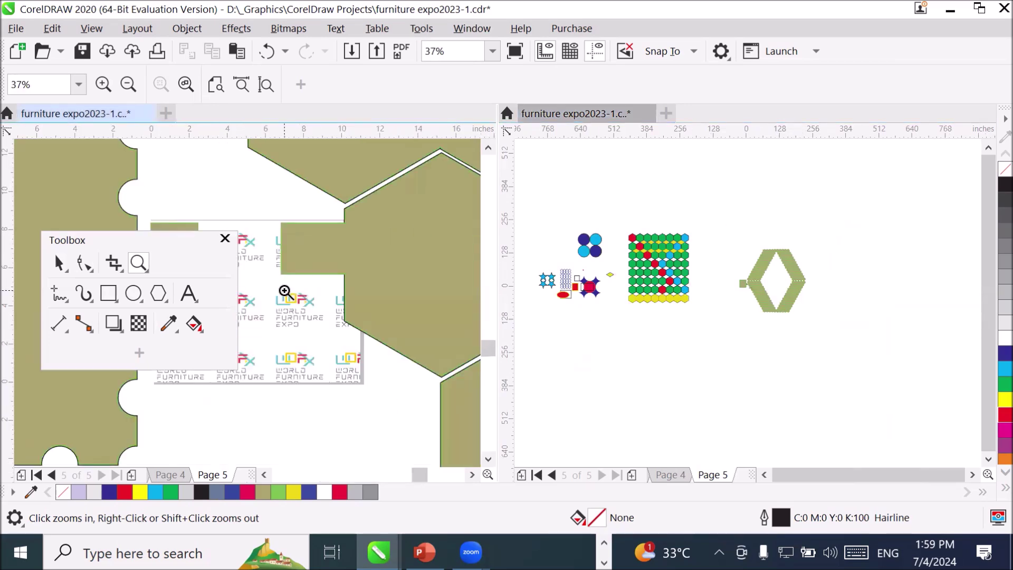
click(250, 262)
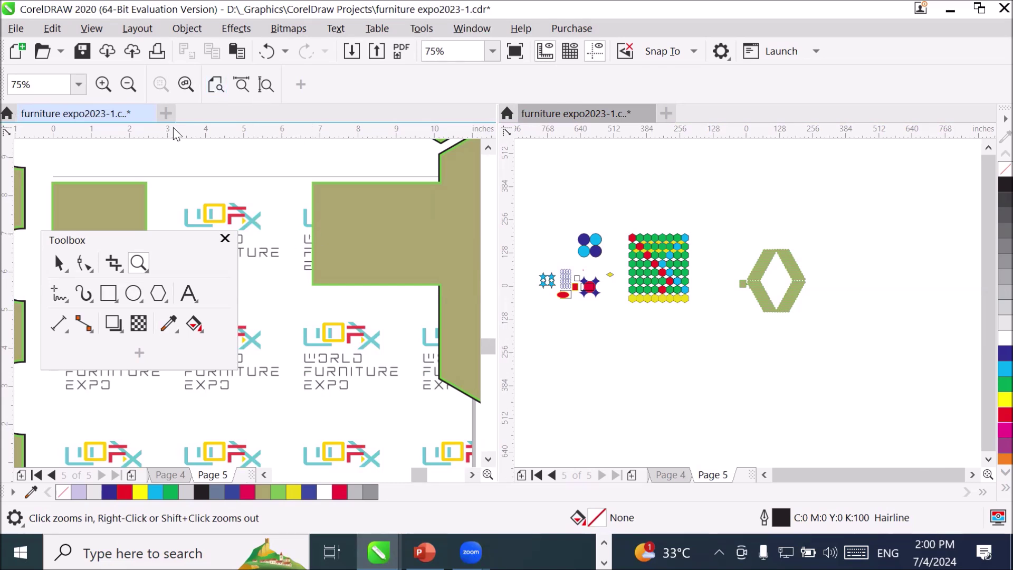
click(238, 160)
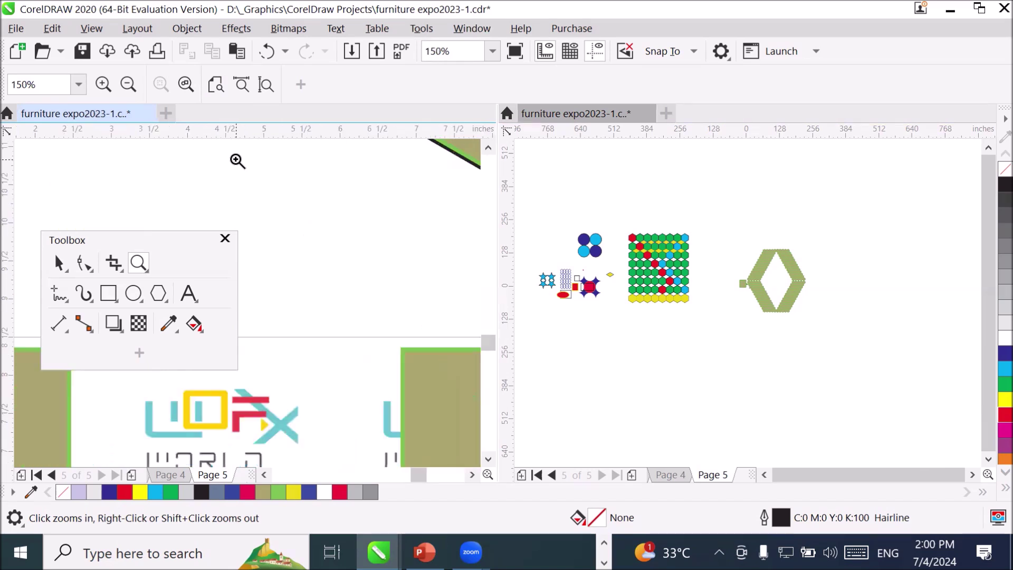
click(186, 85)
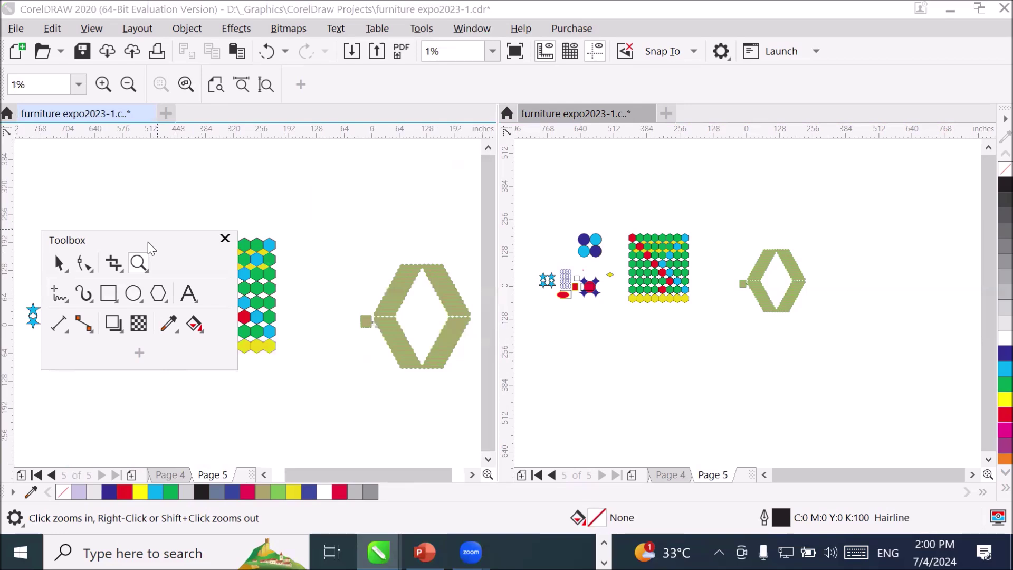
- Move the floating toolbox clear of the artwork and draw an ellipse about 447 by 88 inches above the hexagon pattern
drag(147, 242, 276, 398)
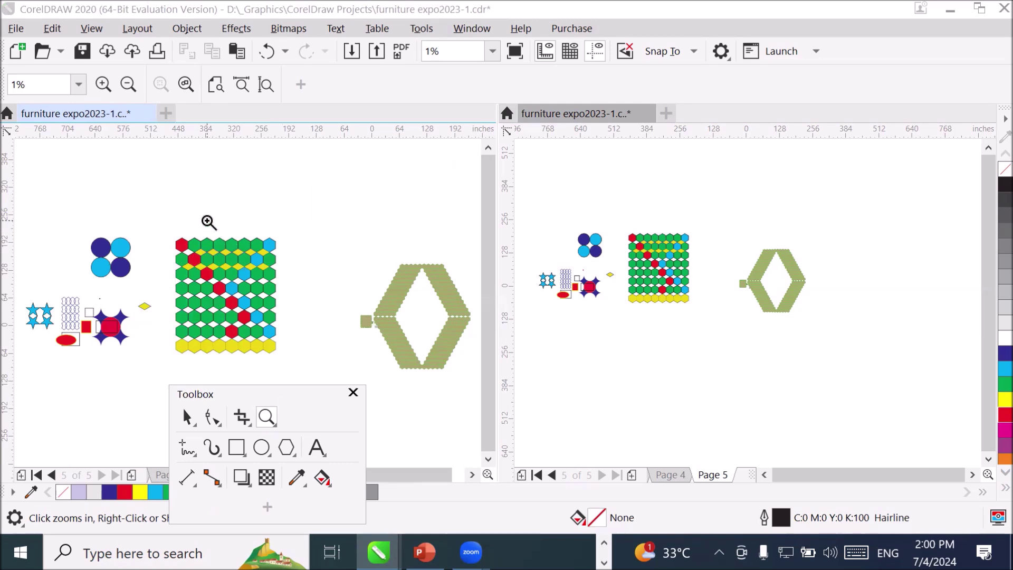
click(262, 449)
drag(143, 186, 336, 225)
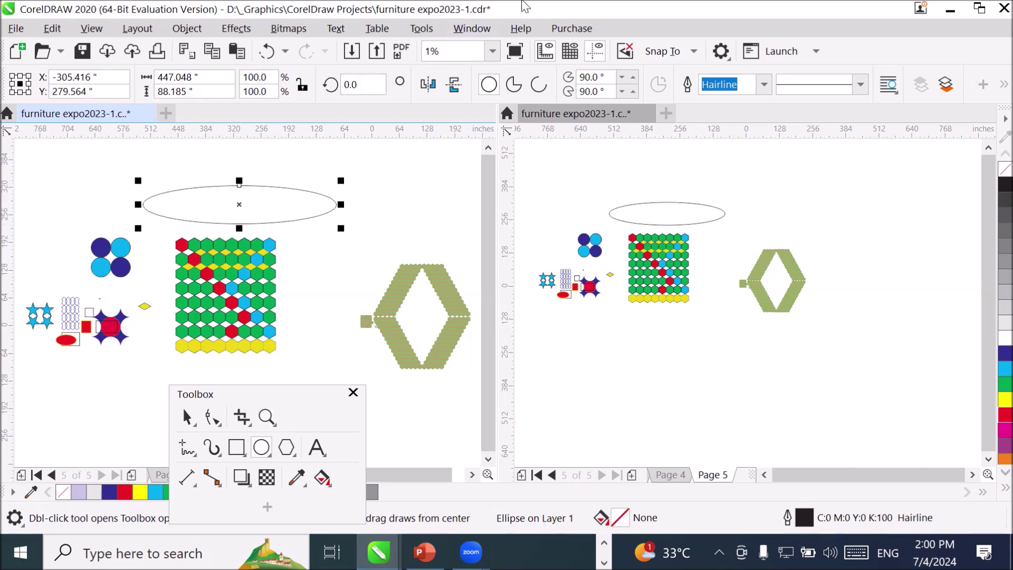
click(481, 32)
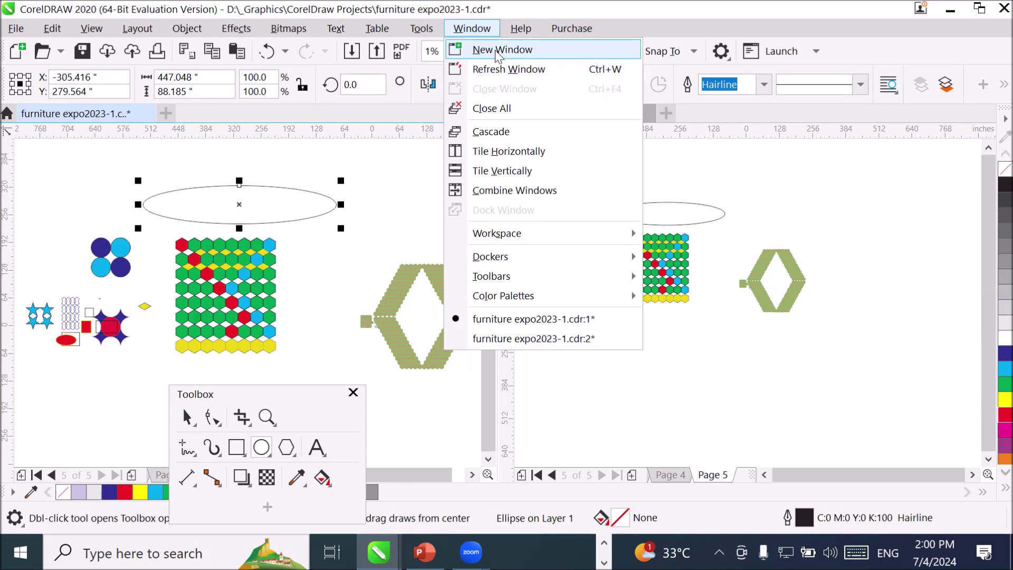
click(719, 190)
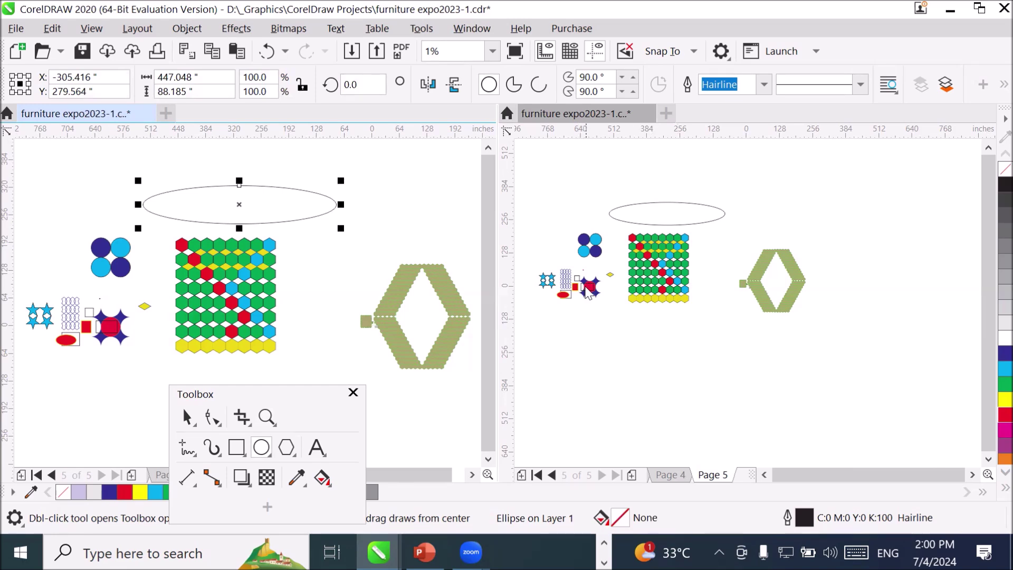
- Vary the zoom in the first window, then magnify the red circle with blue star points in the second window
scroll(200, 241, up, 3)
scroll(200, 240, down, 1)
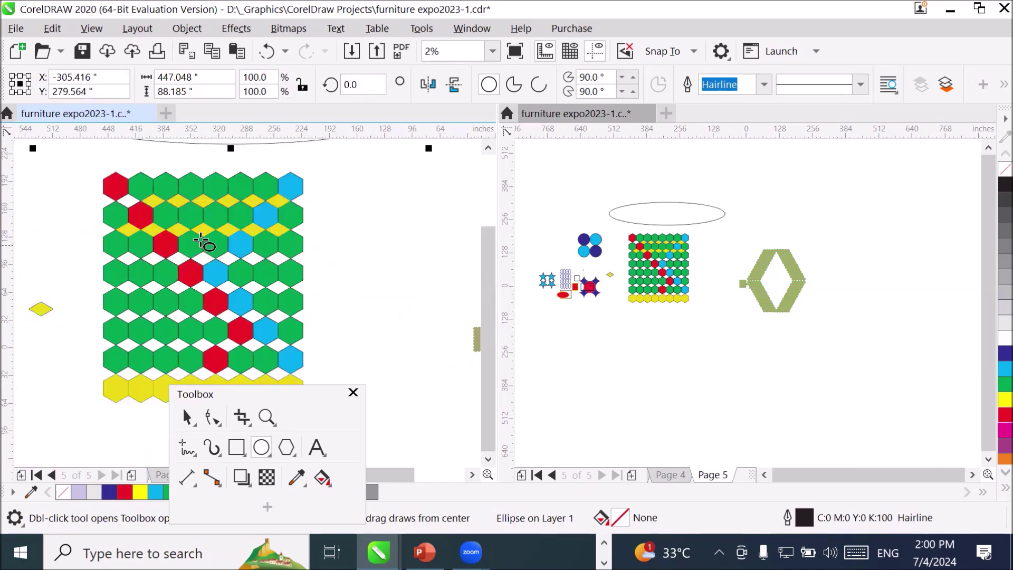
scroll(204, 242, down, 1)
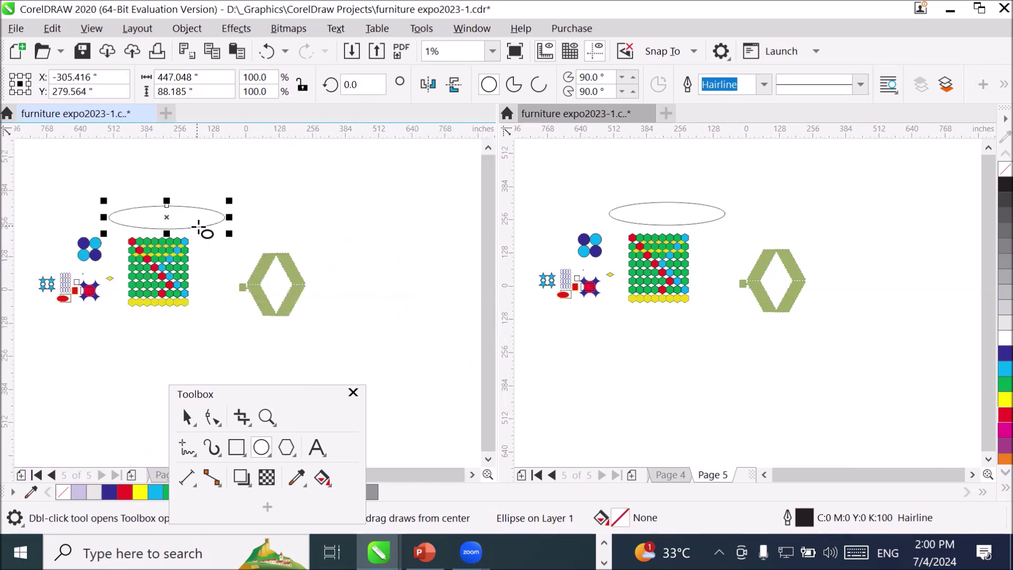
click(668, 335)
click(268, 417)
drag(581, 274, 620, 304)
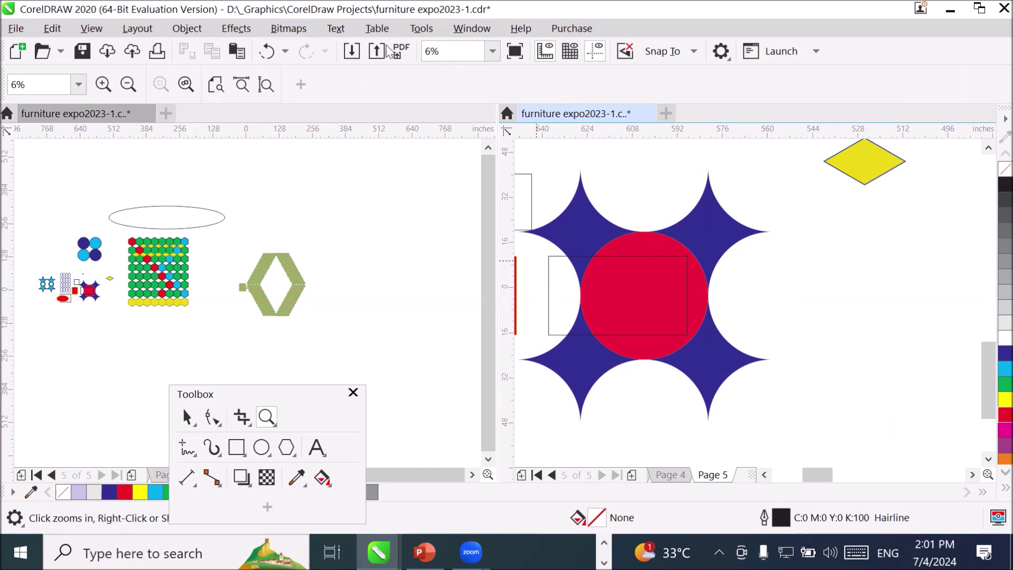
- Show the Properties and Objects dockers and move the floating docker group down over the second window's canvas
click(468, 32)
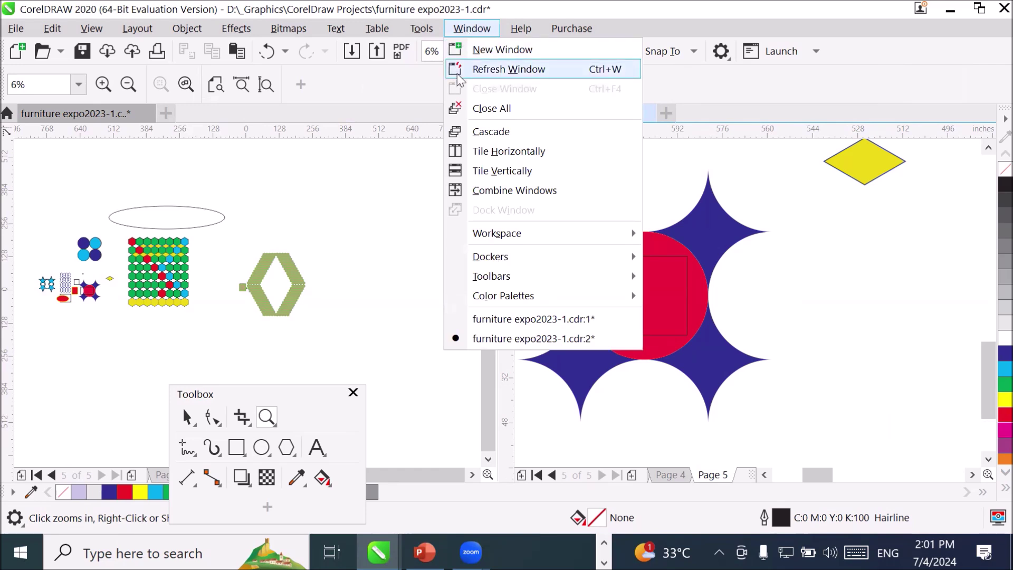
mouse_move(535, 266)
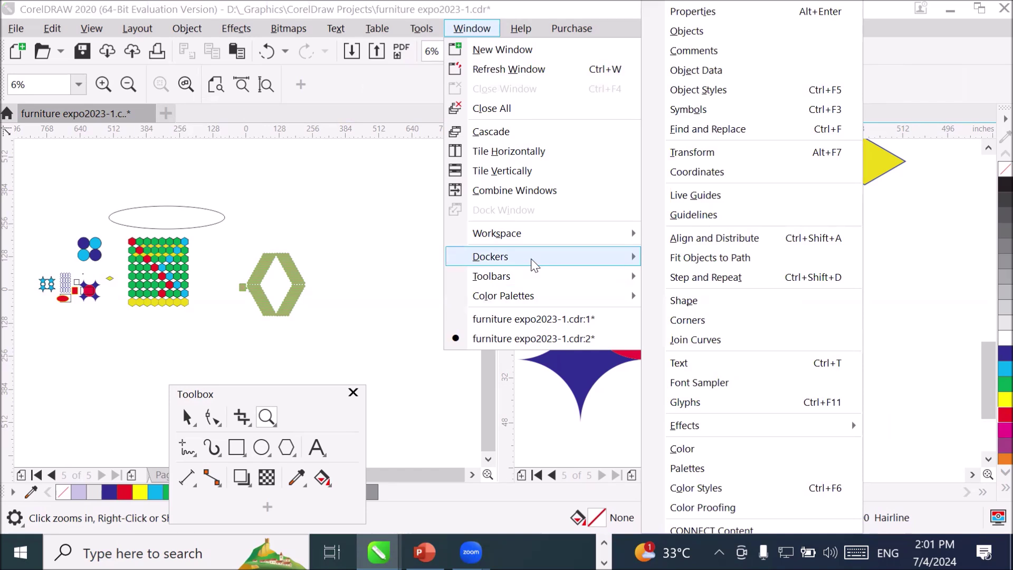
click(689, 24)
click(478, 31)
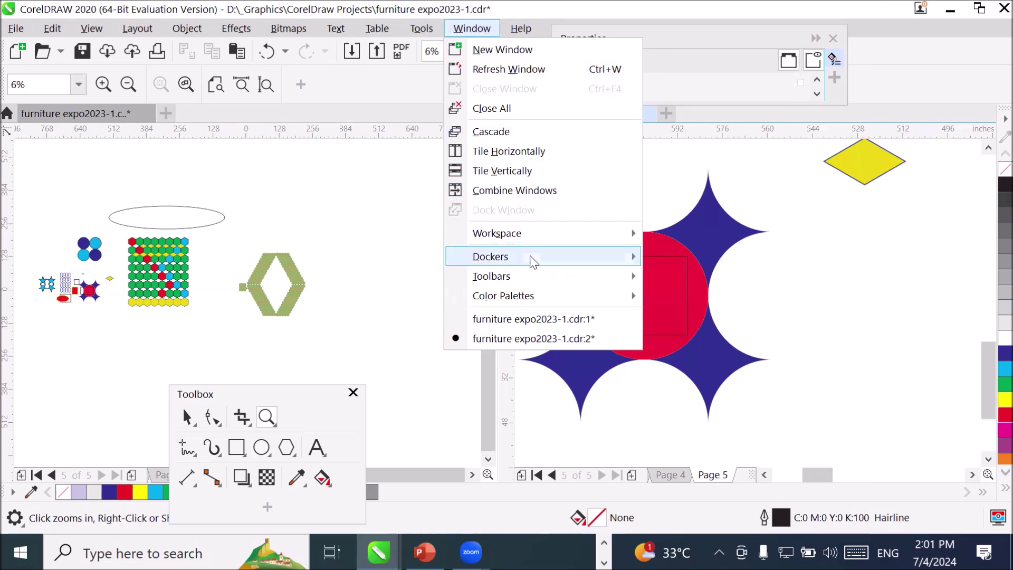
mouse_move(534, 261)
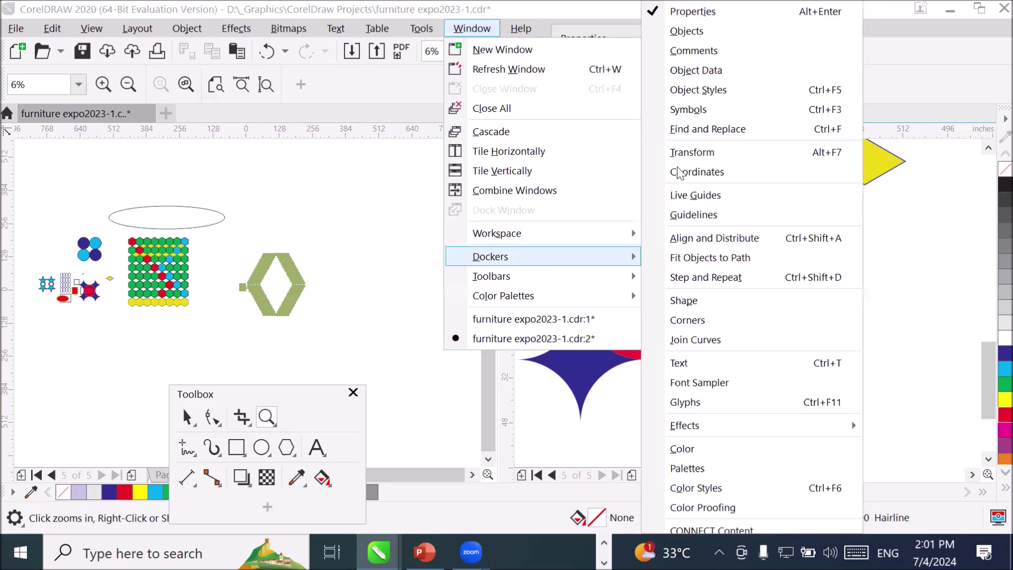
click(686, 31)
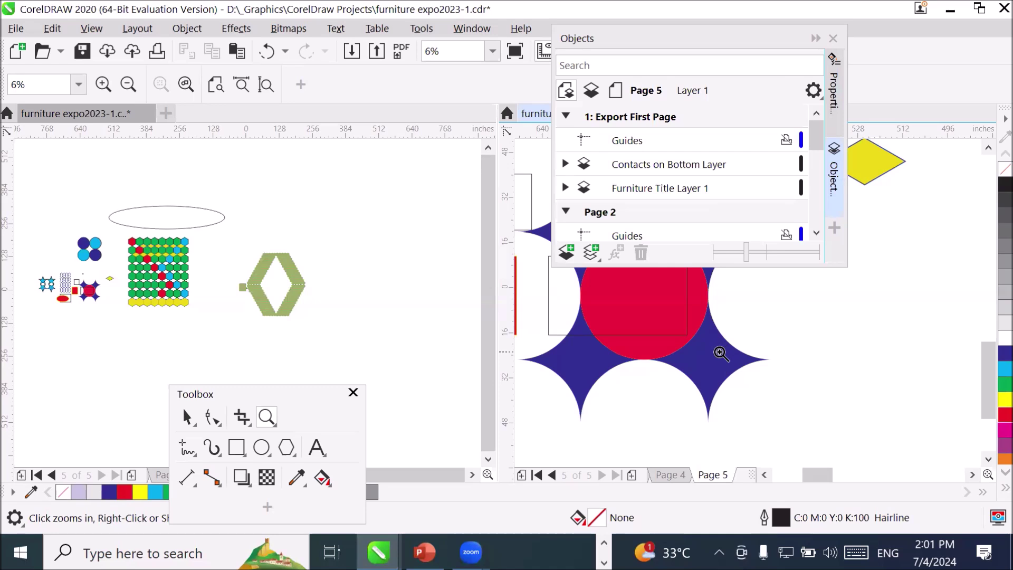
click(654, 46)
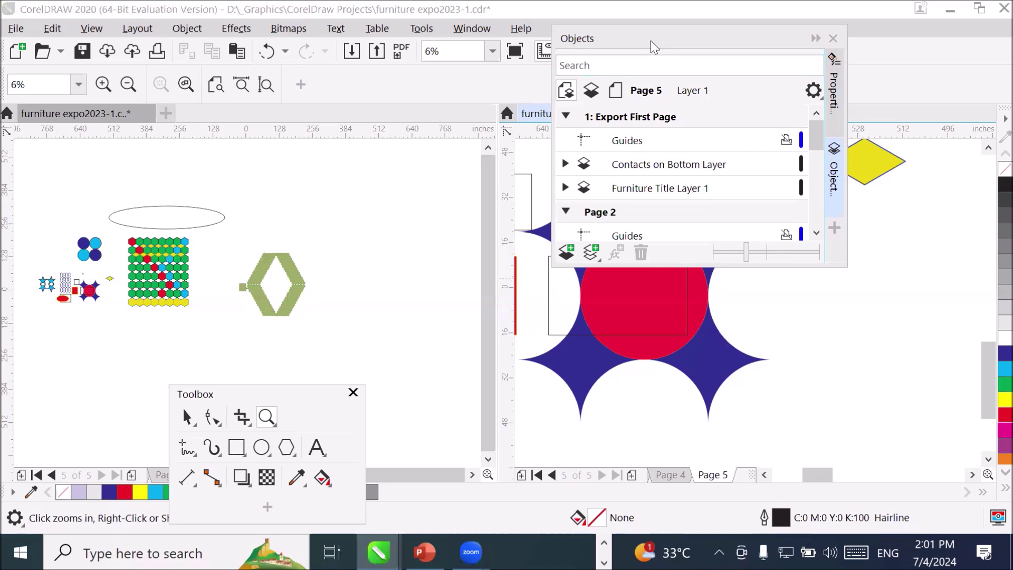
drag(654, 46, 691, 215)
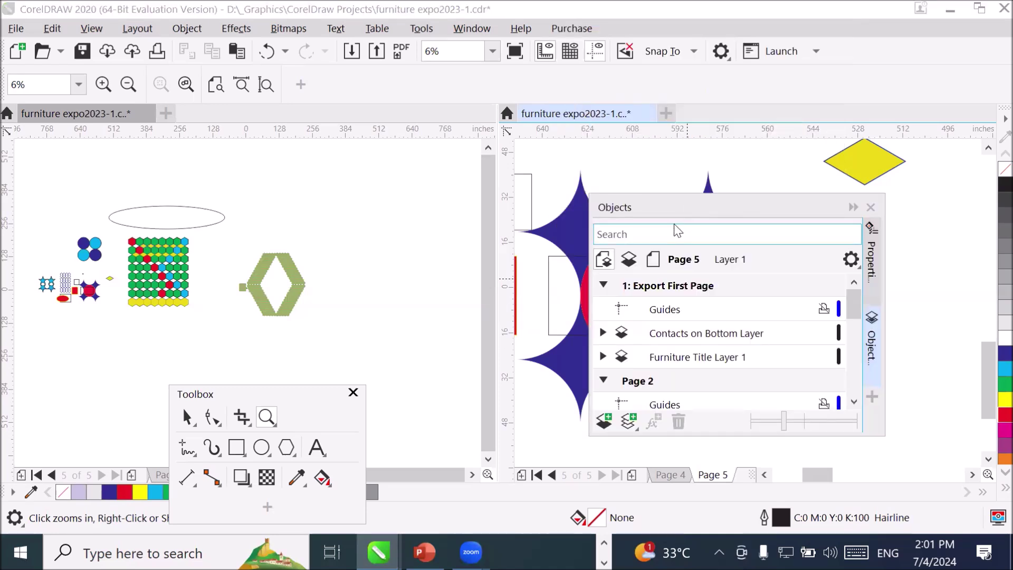
click(471, 30)
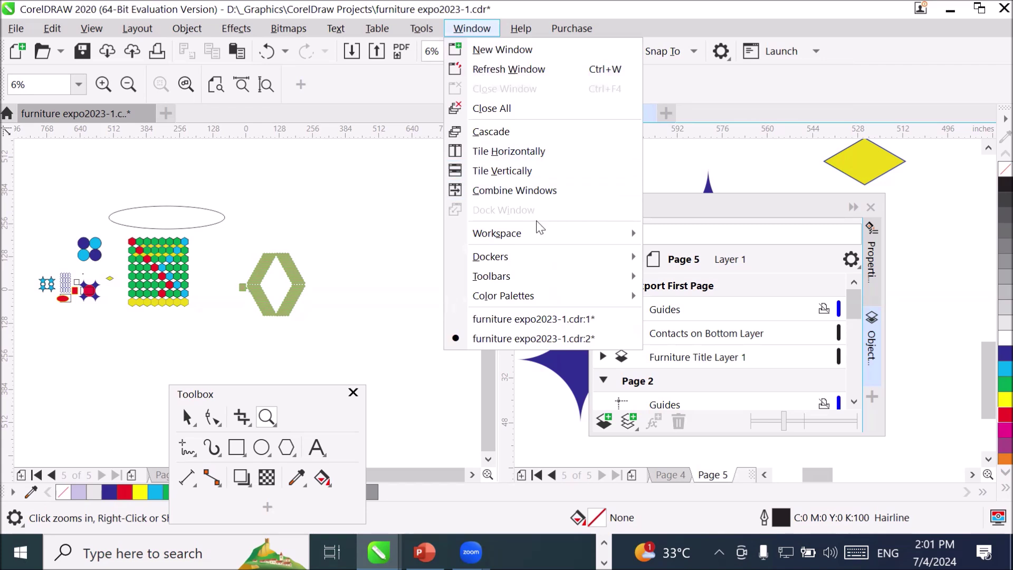
mouse_move(552, 268)
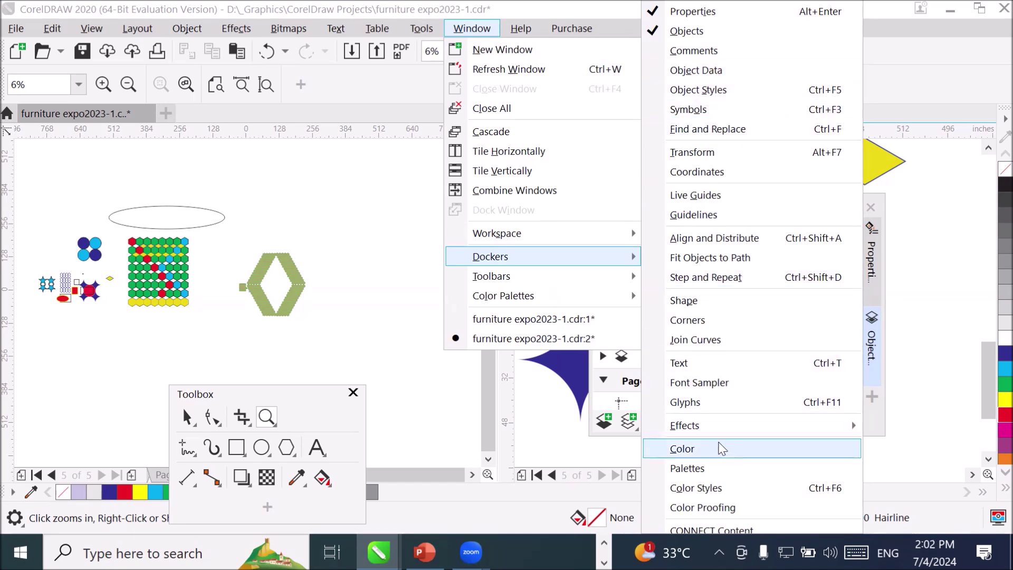
mouse_move(514, 282)
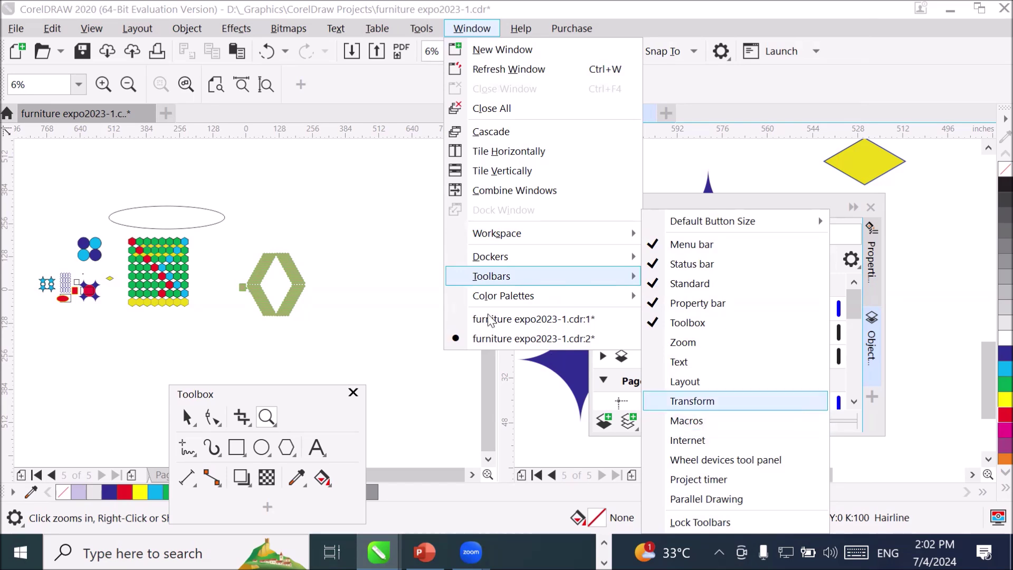
click(310, 392)
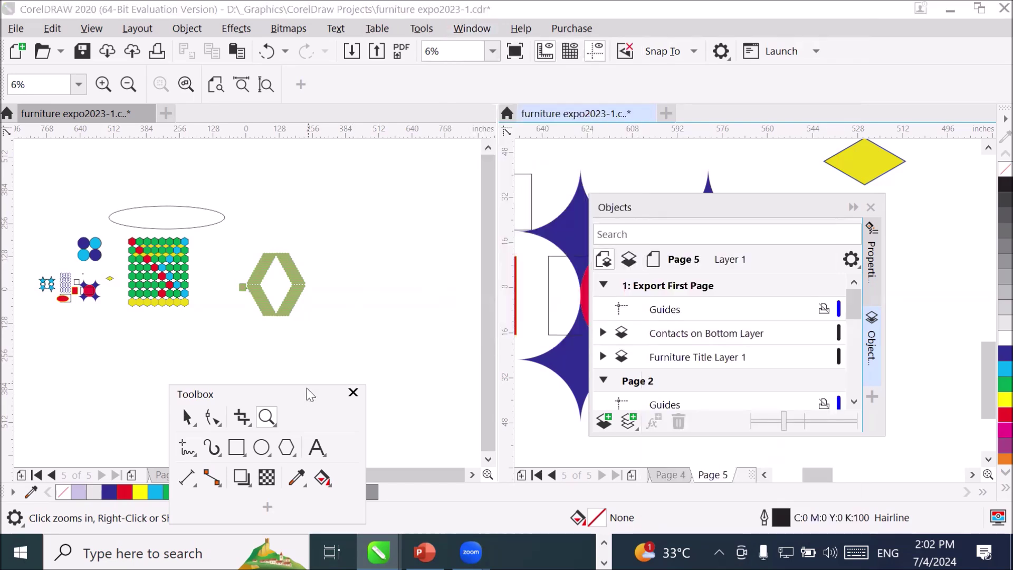
- Show the Zoom toolbar and arrange it and the floating toolbox over the first window so neither covers the other
drag(311, 397, 342, 228)
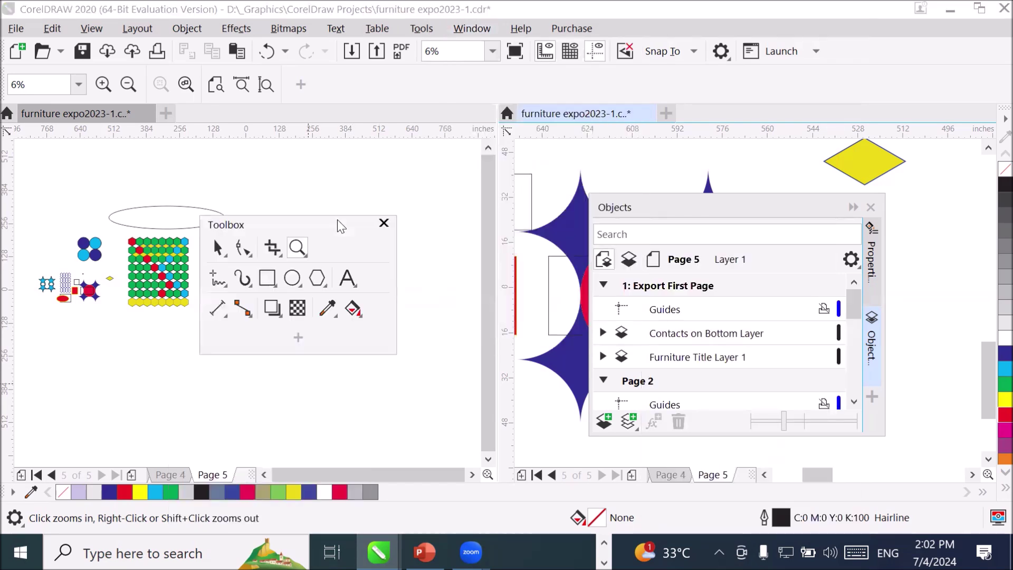
click(298, 247)
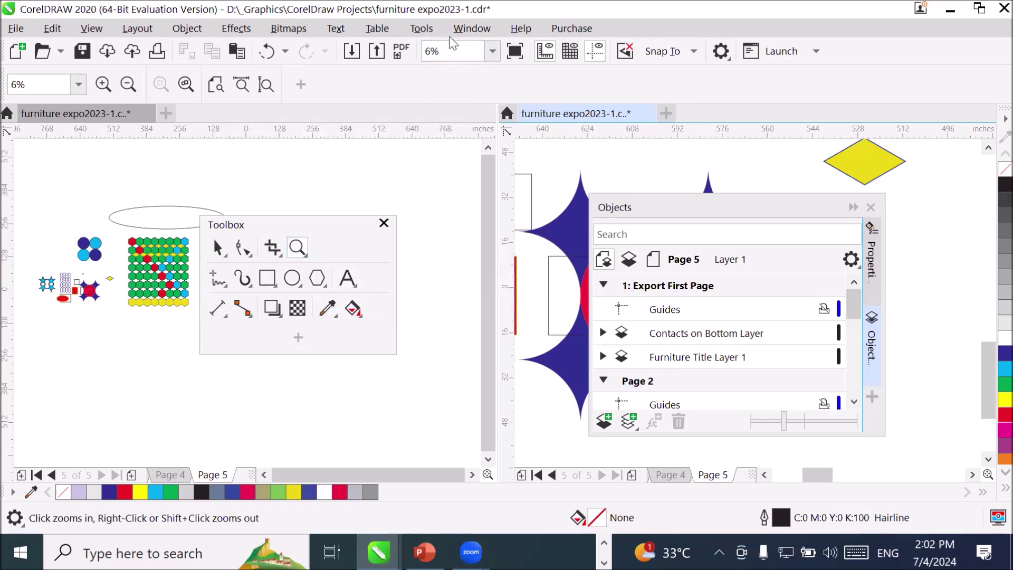
click(466, 33)
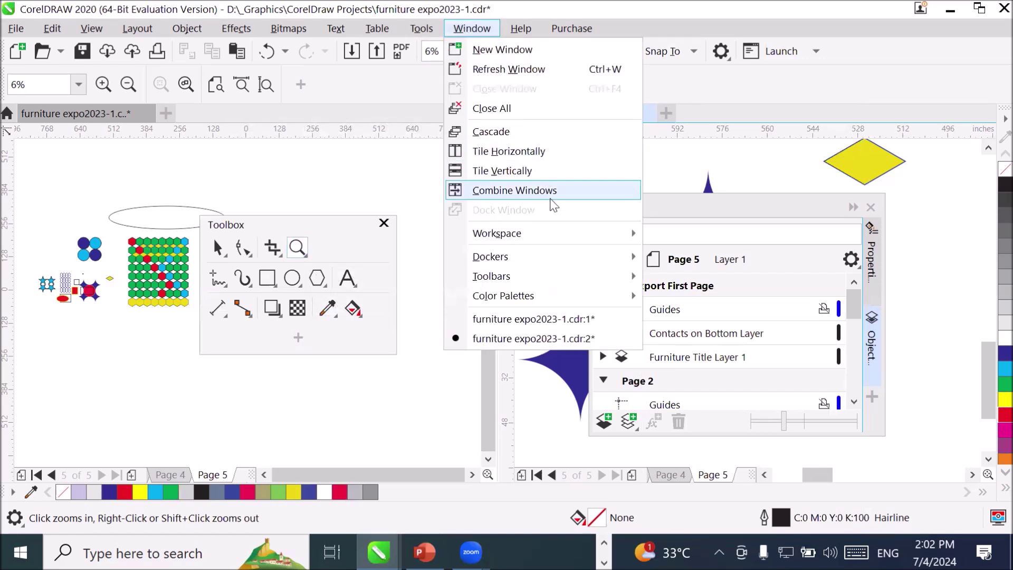
mouse_move(563, 276)
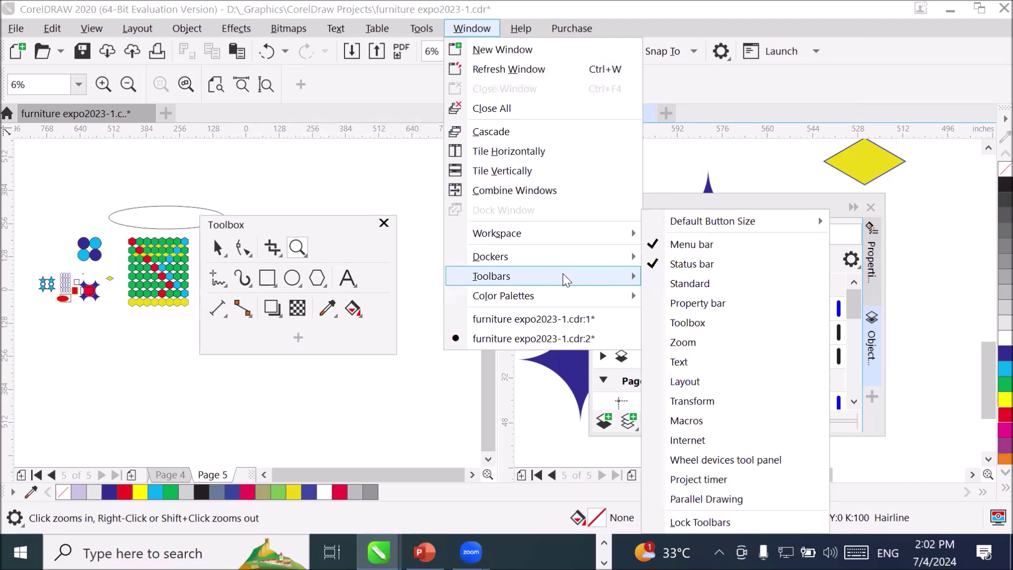
click(715, 350)
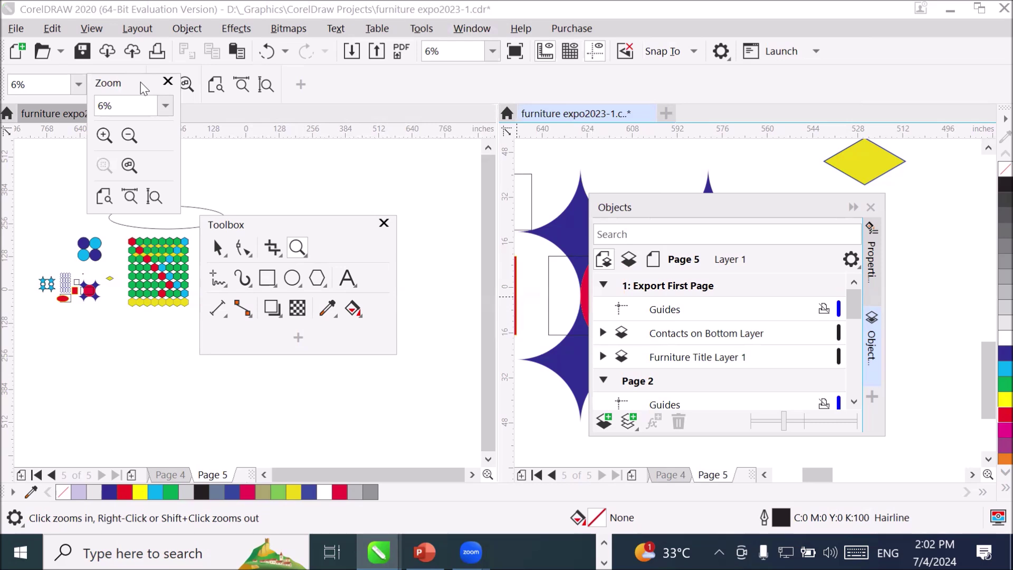
drag(144, 89, 351, 170)
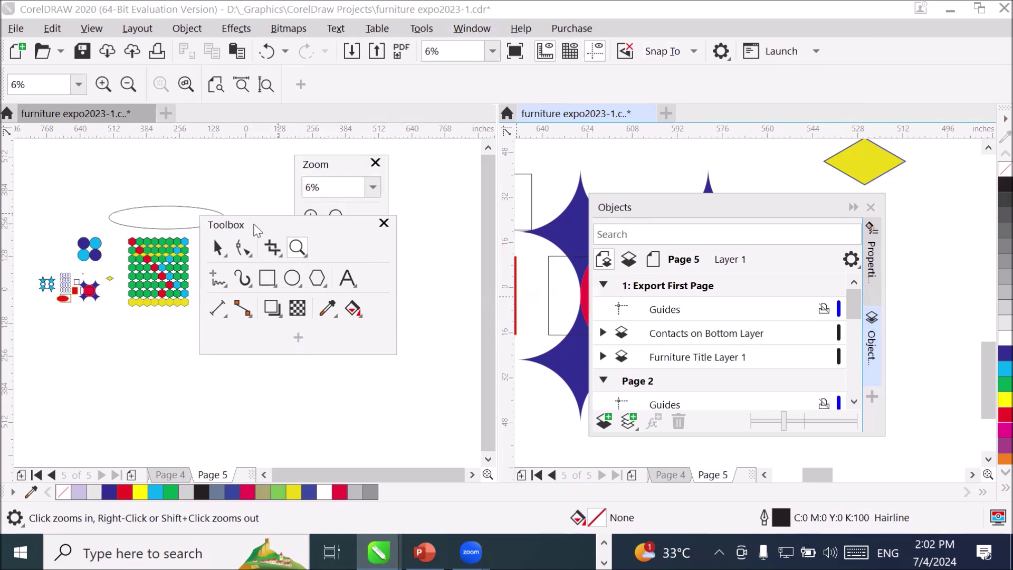
drag(256, 225, 163, 312)
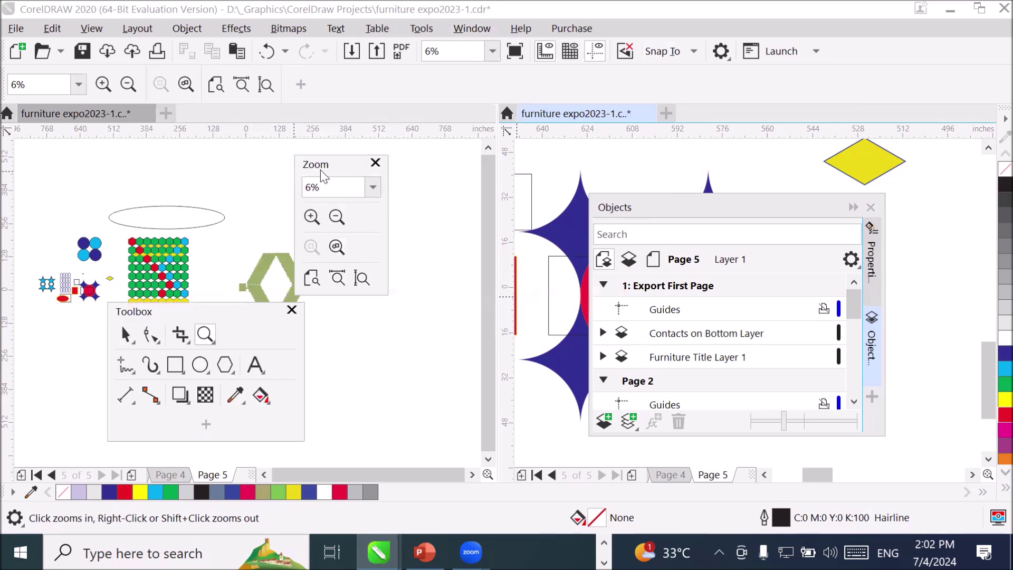
drag(324, 176, 360, 187)
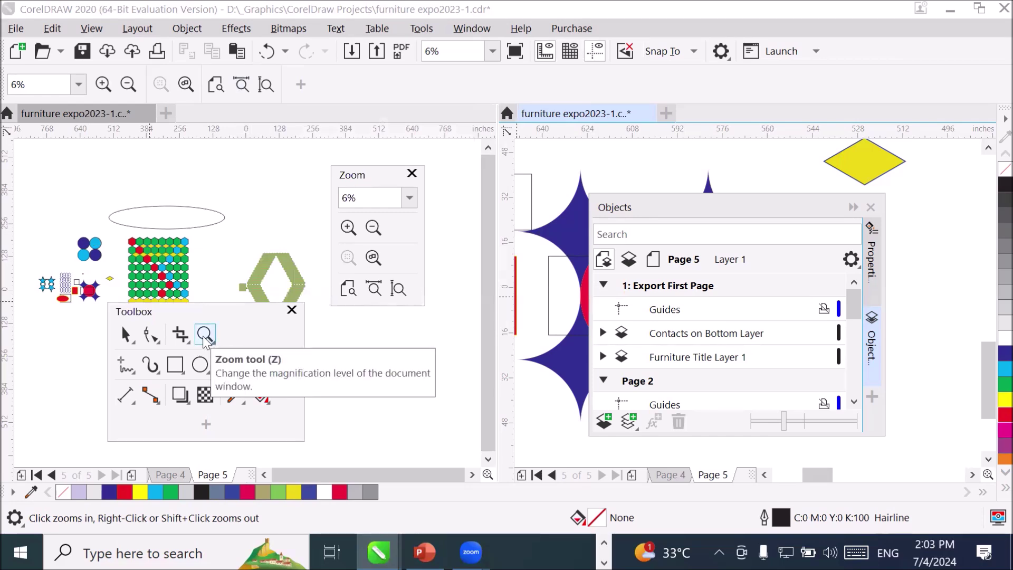
- Move the floating Zoom toolbar slightly down and draw an ellipse about 198 by 190 inches below it in the first window
click(202, 365)
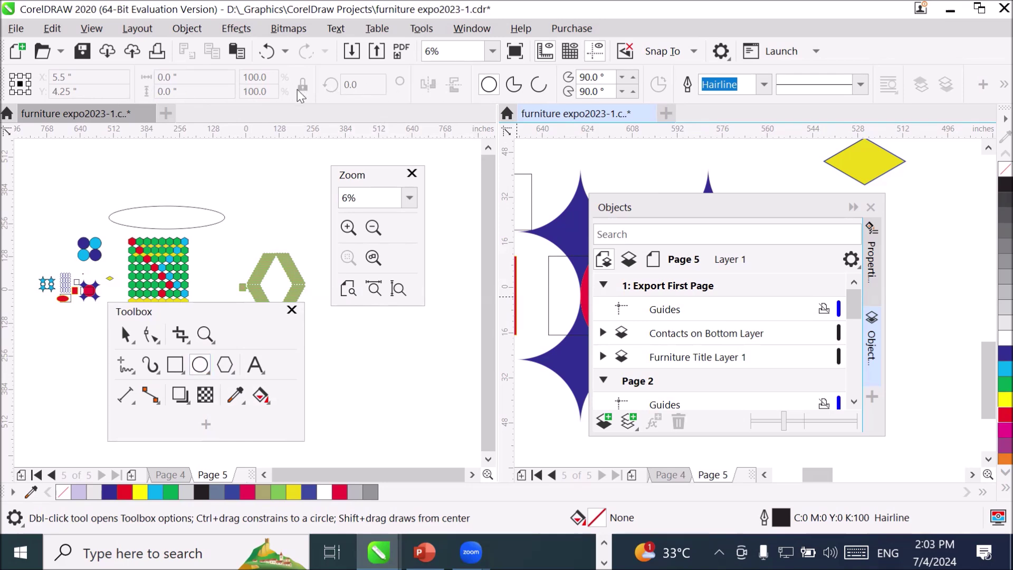
click(200, 337)
click(384, 179)
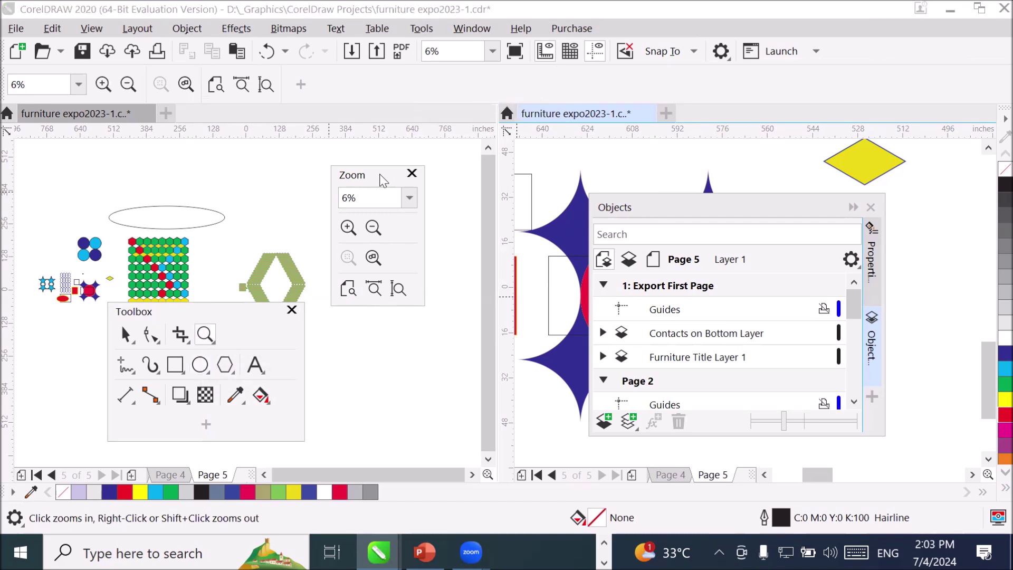
drag(383, 180, 384, 204)
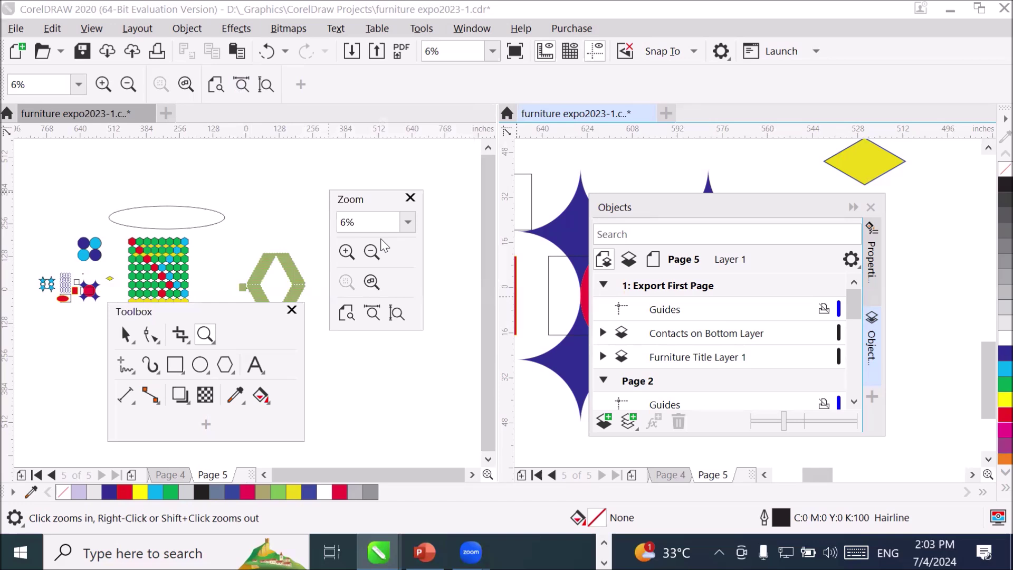
click(206, 371)
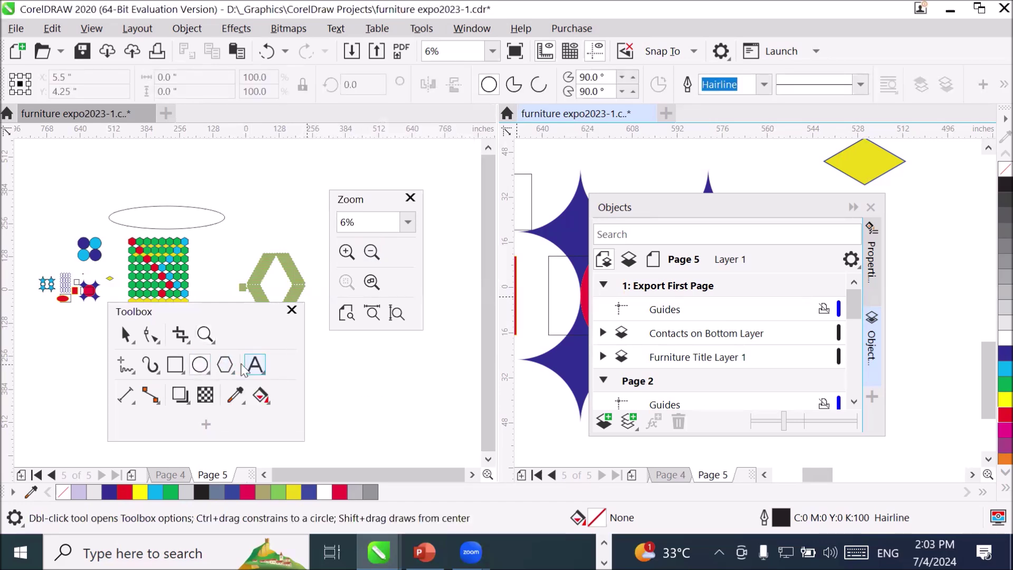
drag(328, 354, 383, 407)
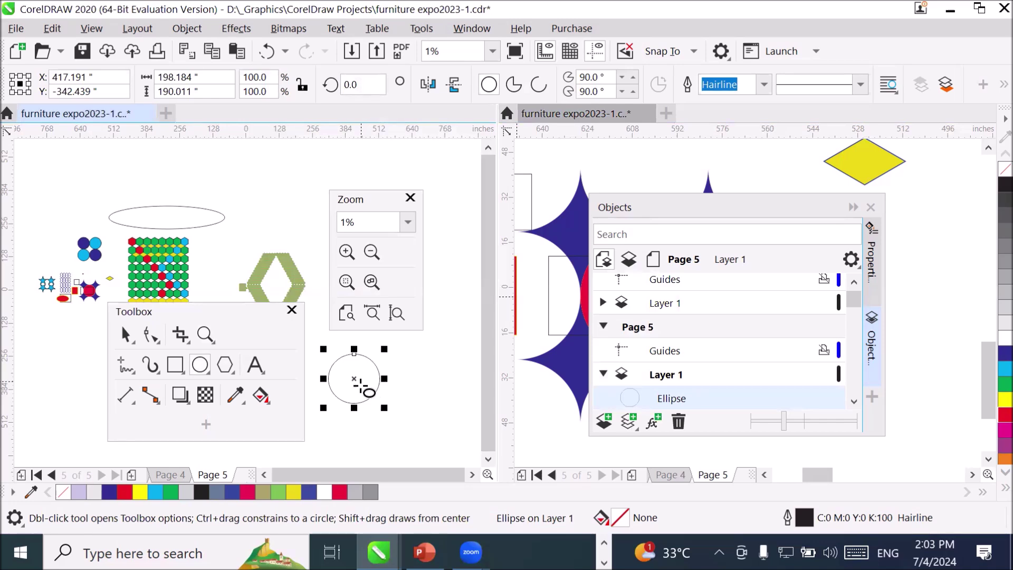
- Zoom to the selected ellipse, then select the olive hexagonal curve and zoom to it, zooming back out after each
click(347, 282)
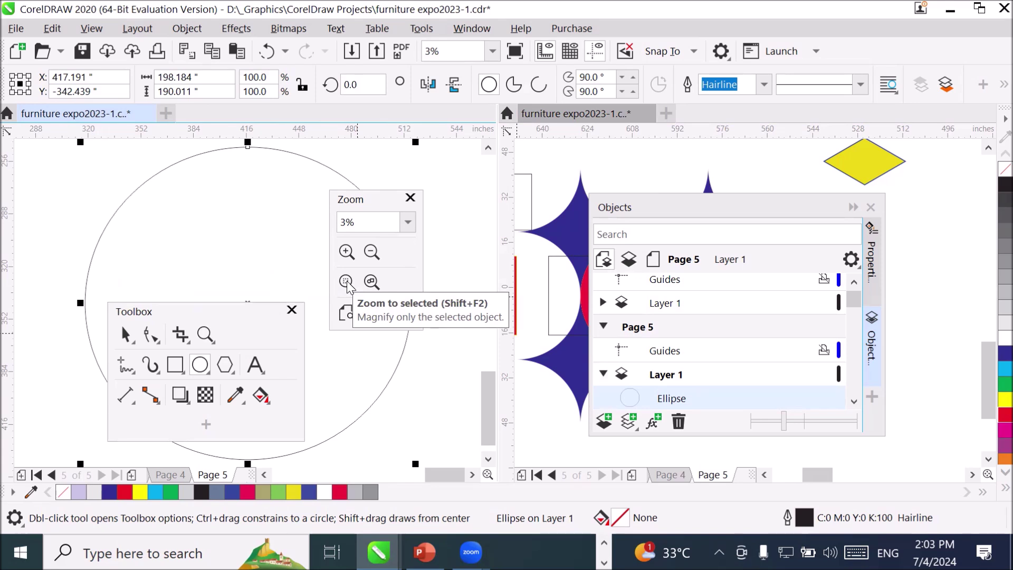
scroll(233, 237, down, 2)
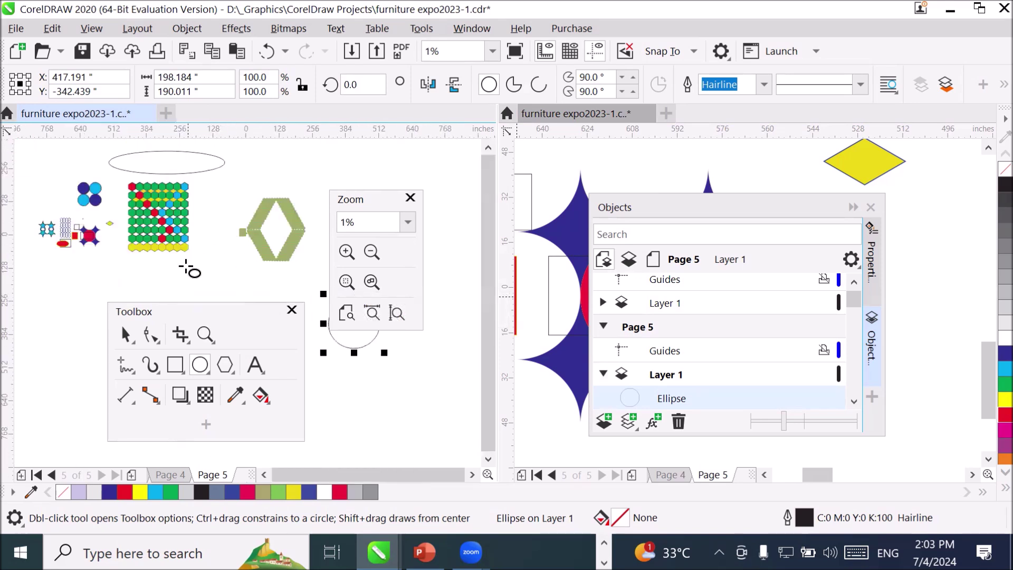
click(125, 334)
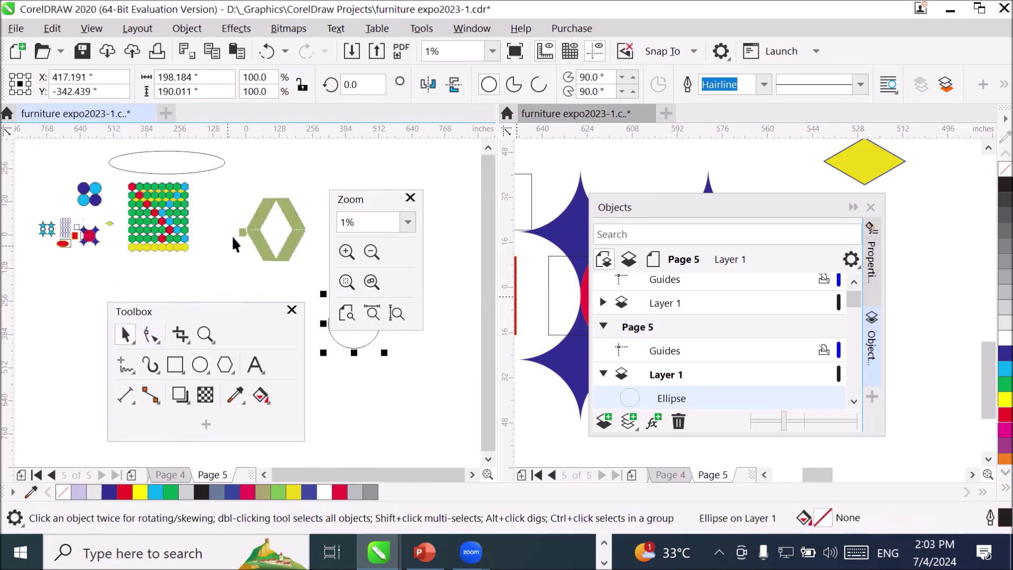
click(257, 212)
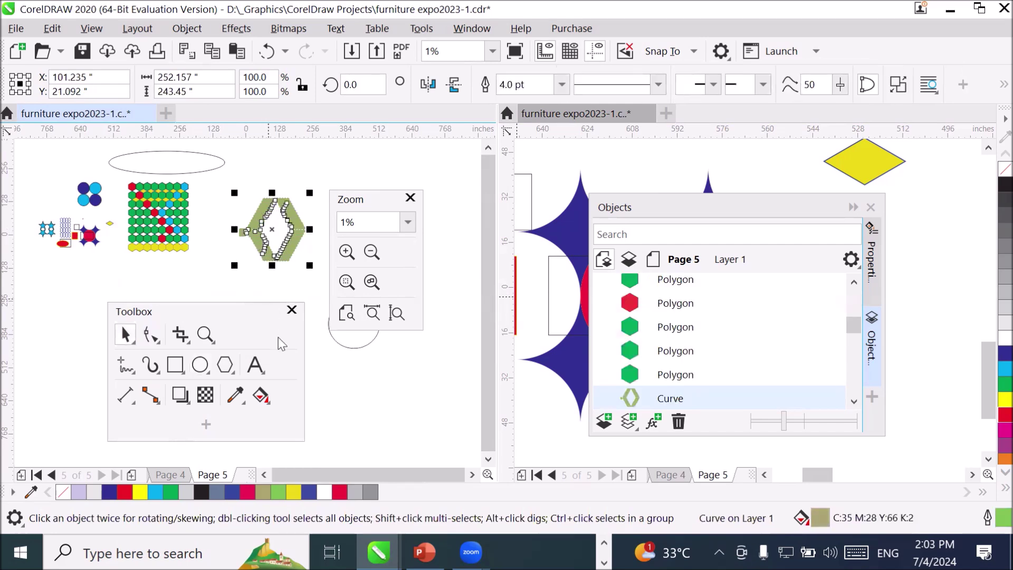
click(347, 281)
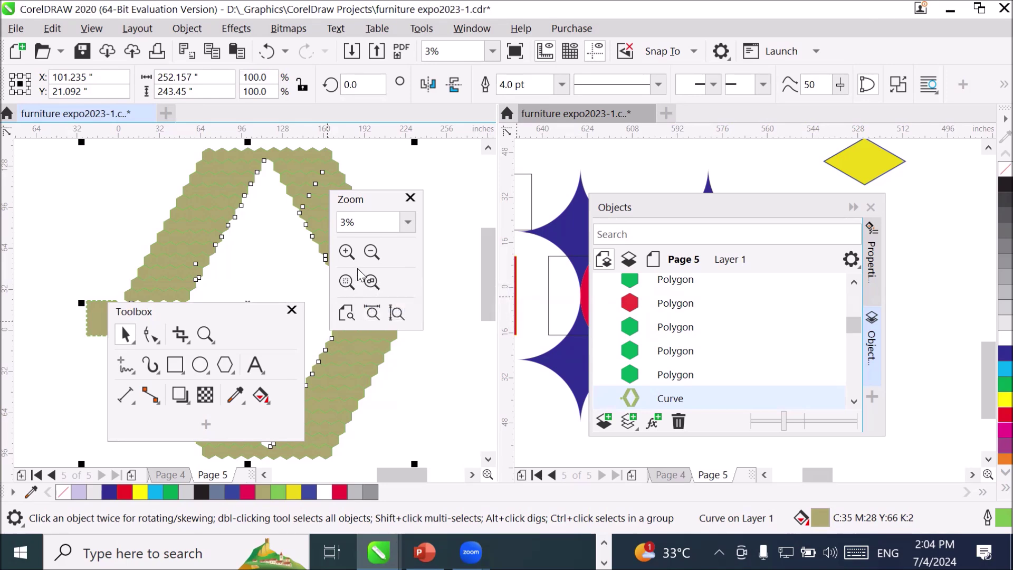
scroll(254, 245, down, 3)
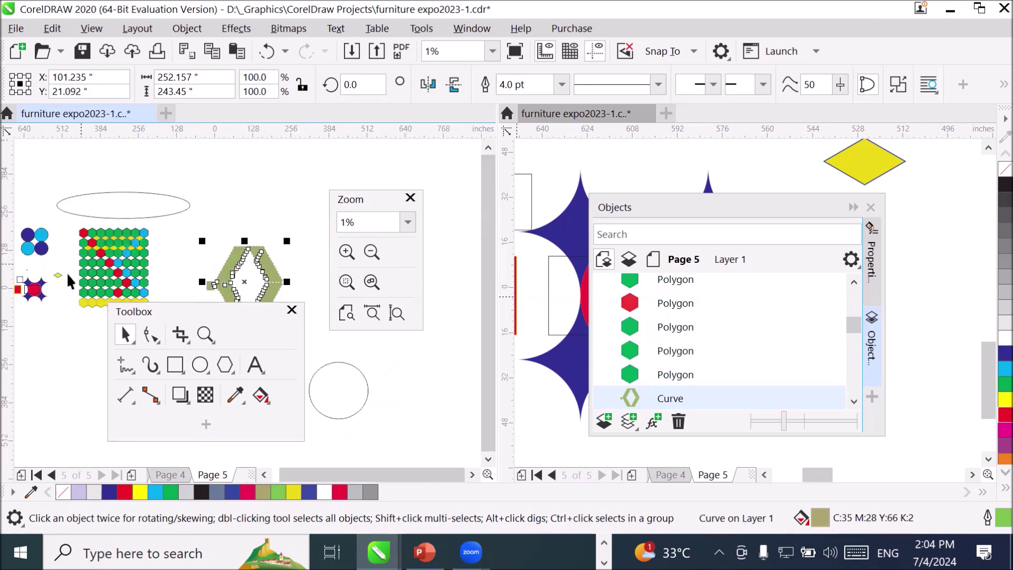
- Close the second document window and spread the floating Zoom toolbar, Objects docker and toolbox apart around the artwork
click(32, 289)
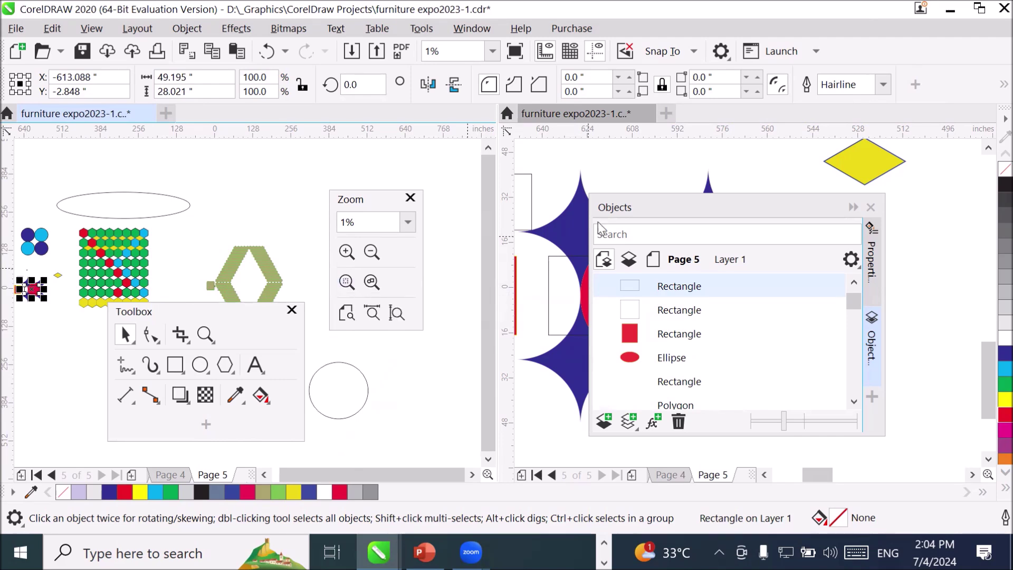
click(628, 166)
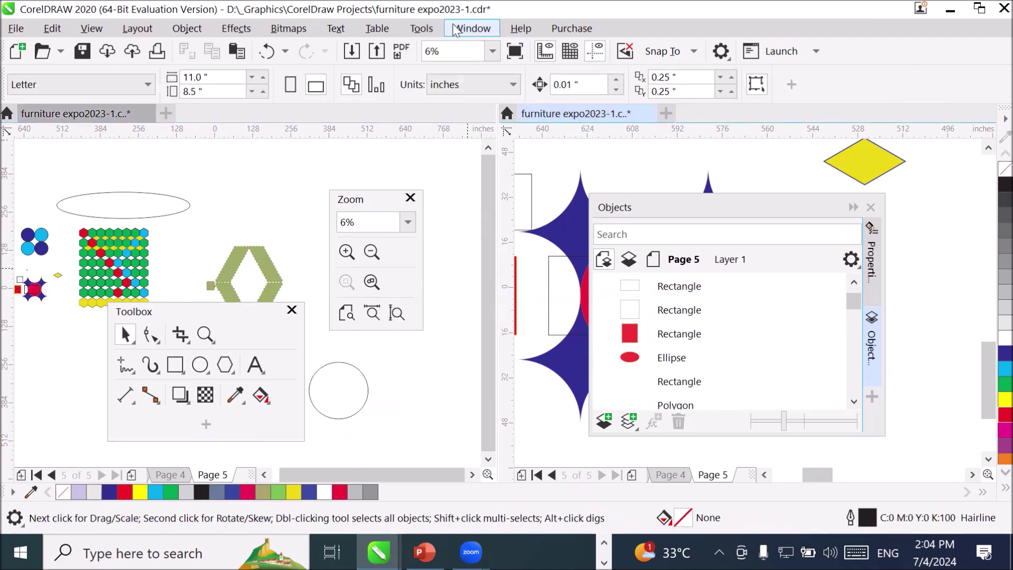
click(648, 115)
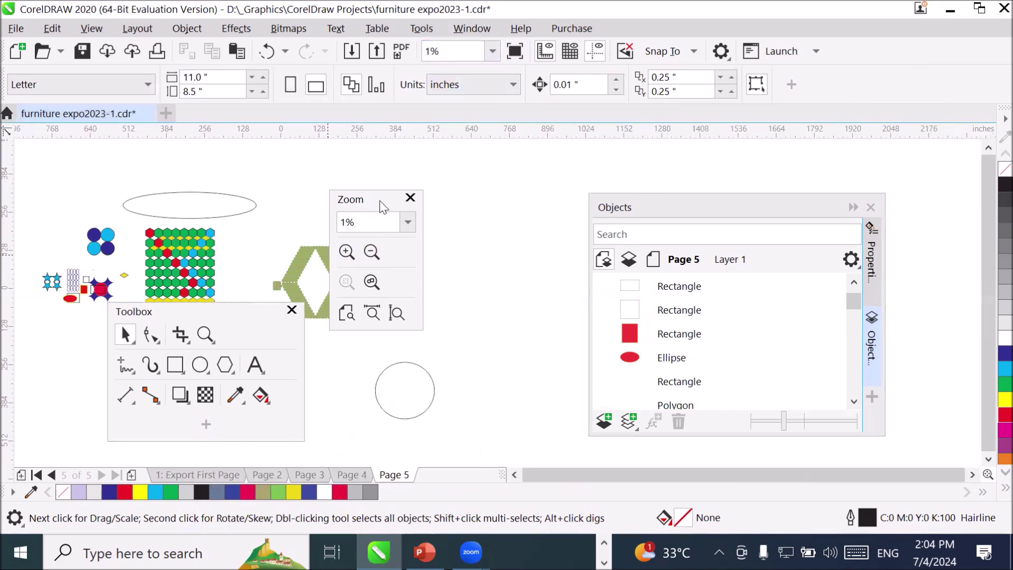
drag(380, 199, 513, 167)
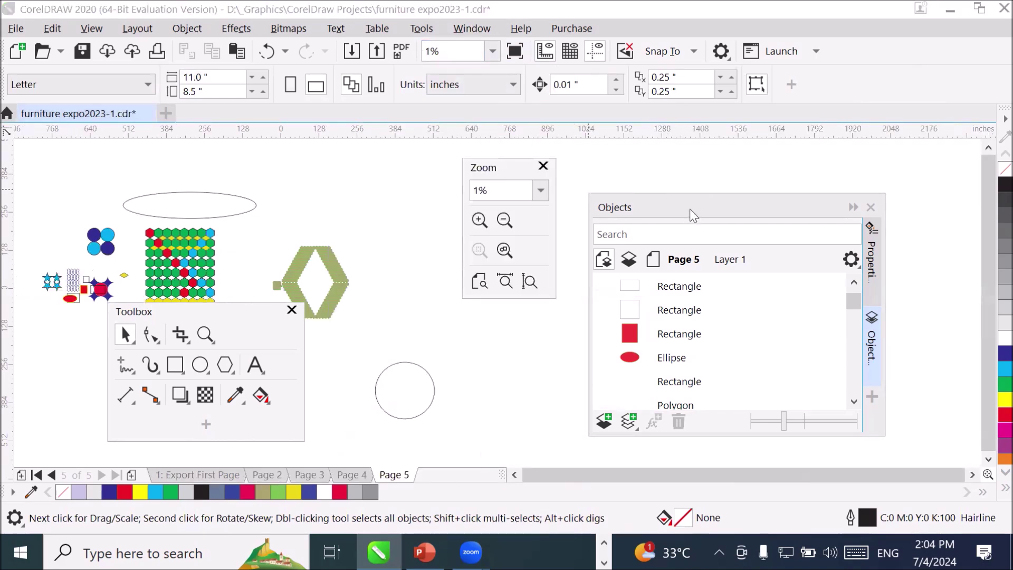
drag(689, 209, 824, 256)
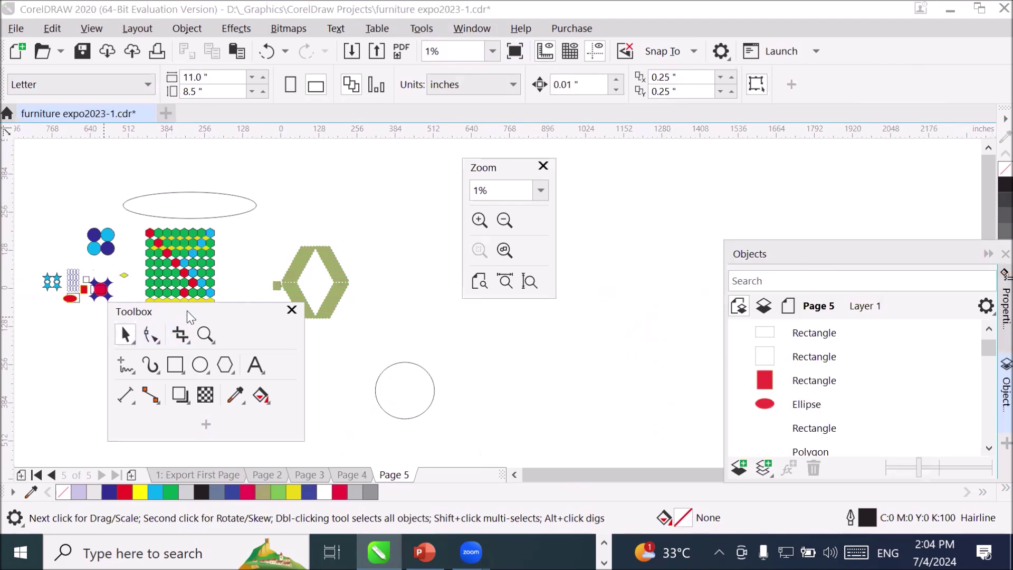
drag(187, 310, 133, 304)
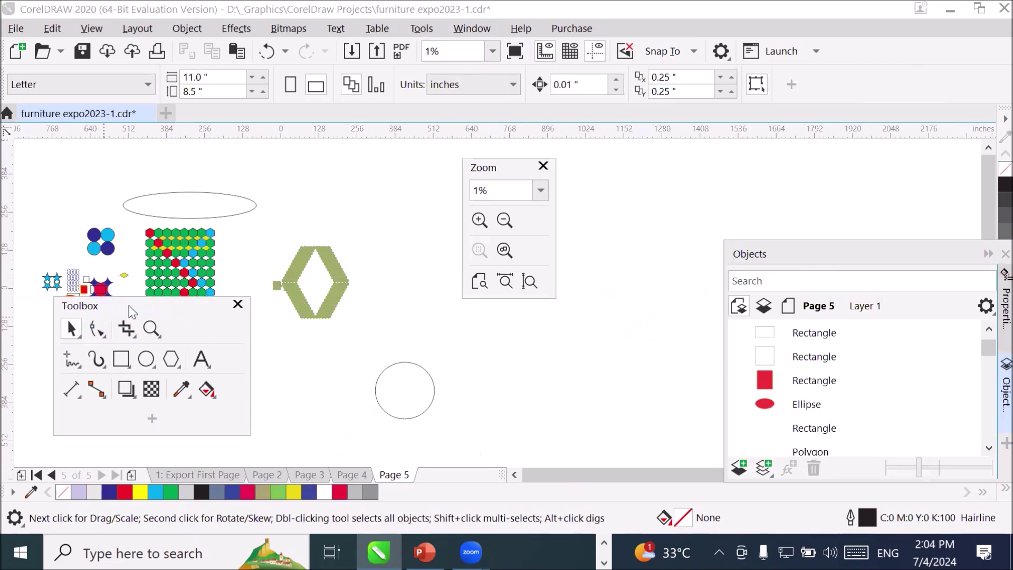
- Activate the Zoom tool and reposition the floating toolbox clear of the artwork, beside the Objects docker
click(151, 330)
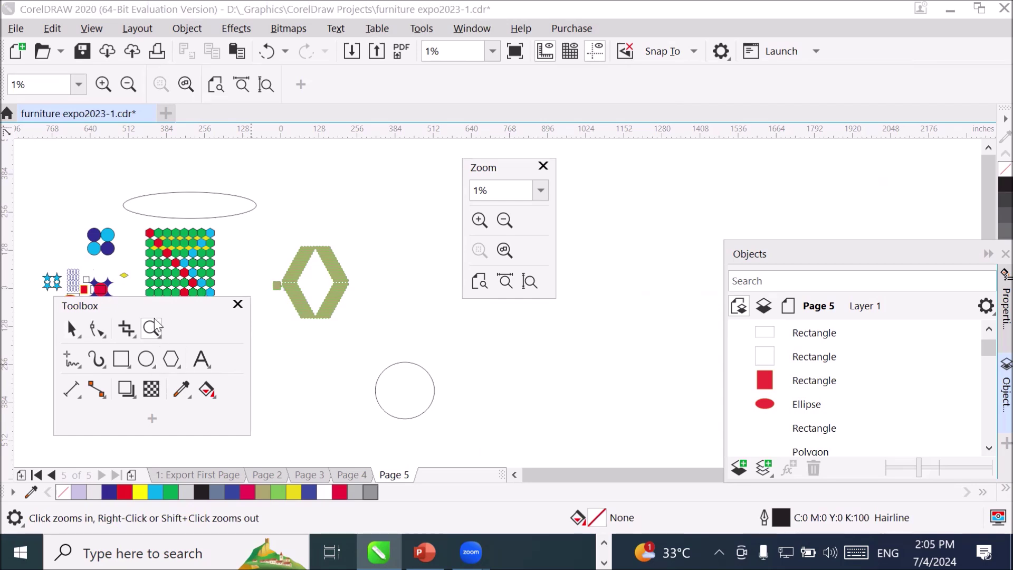
drag(164, 305, 288, 180)
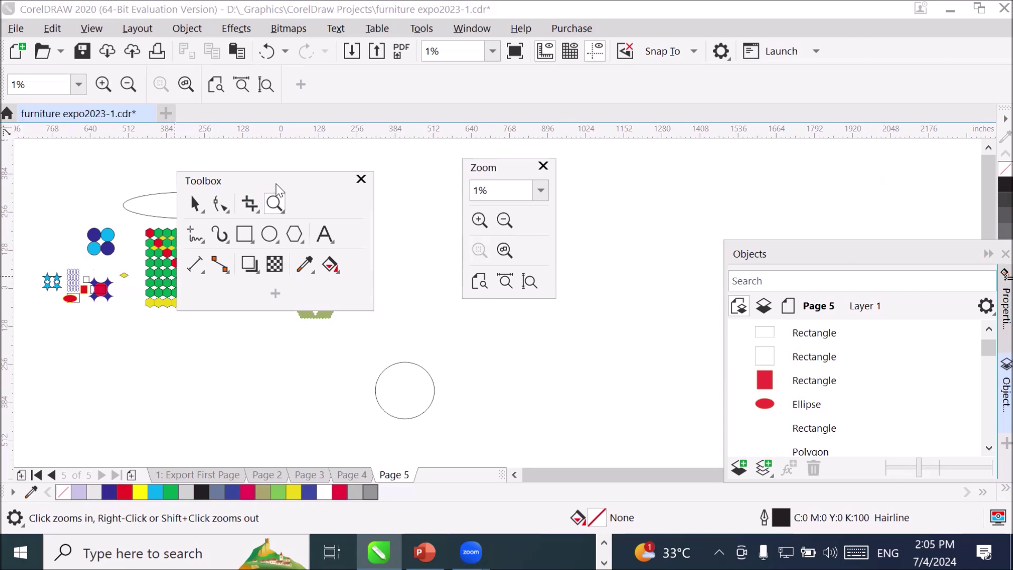
drag(276, 183, 113, 332)
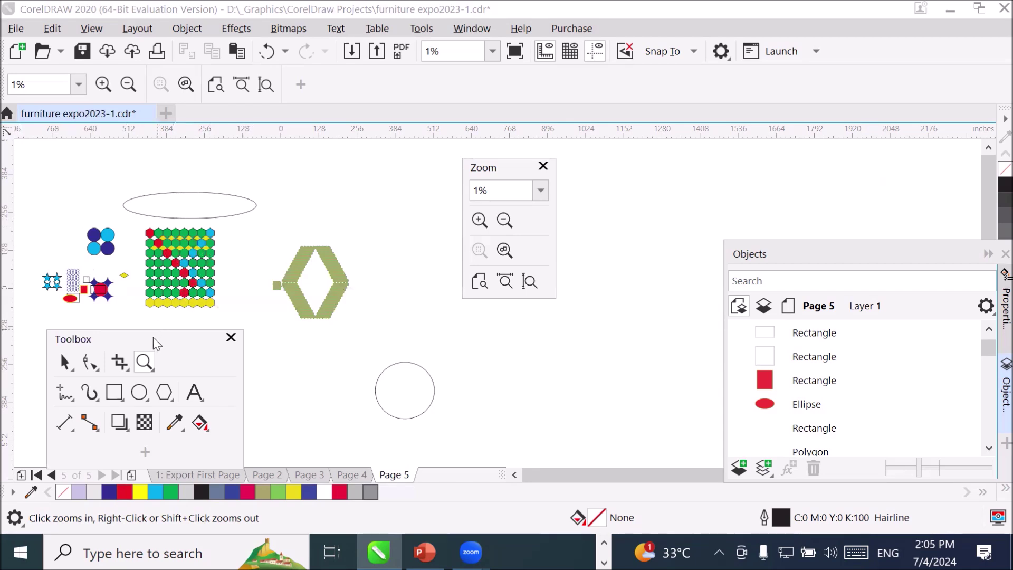
drag(153, 338, 577, 311)
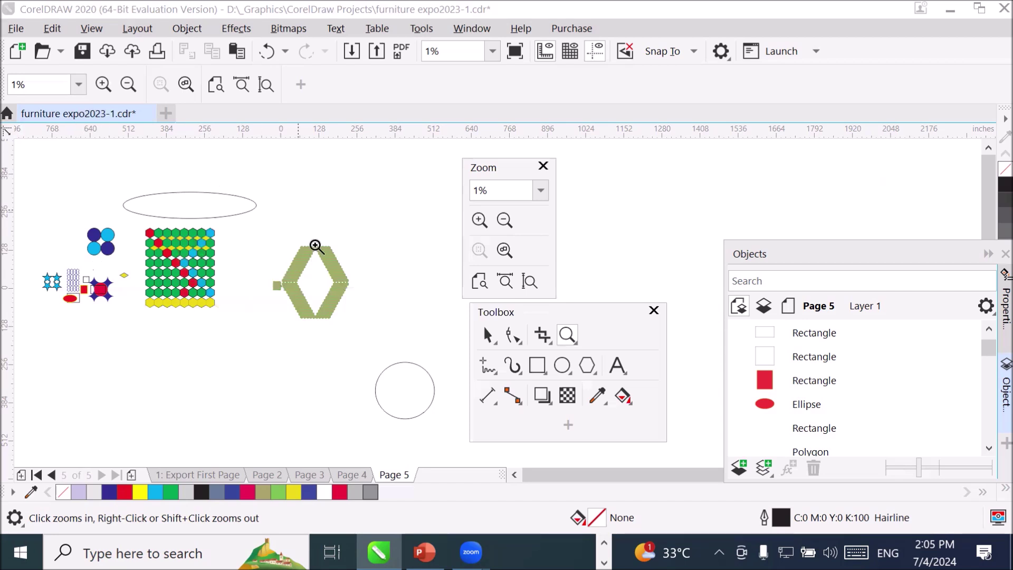
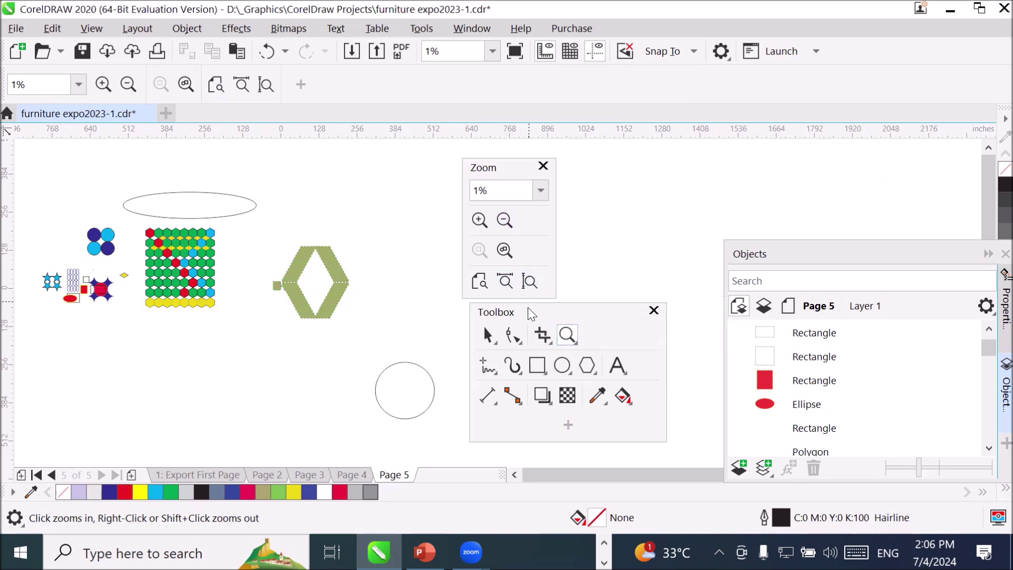
drag(532, 314, 583, 351)
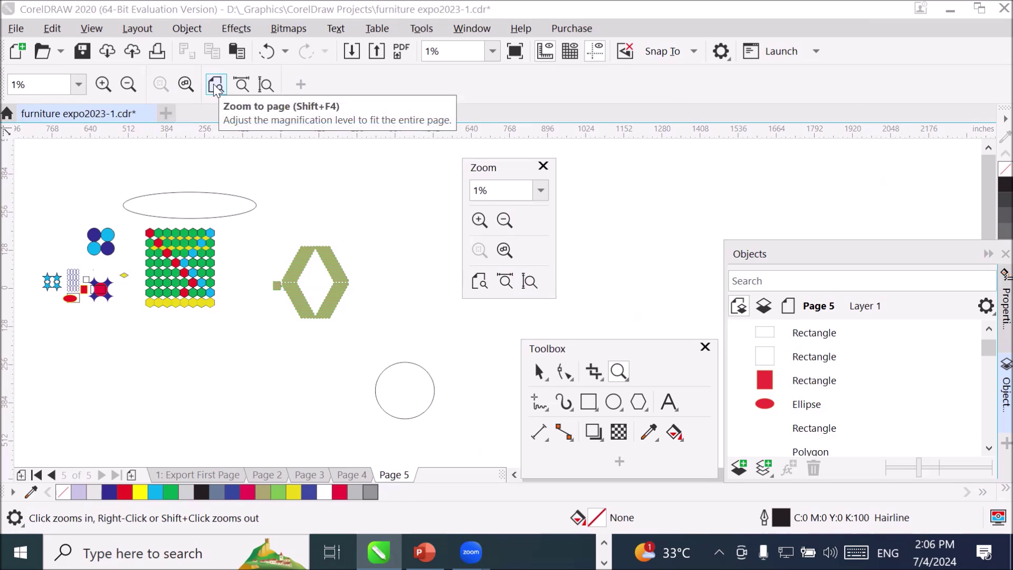
- Hide the floating Zoom toolbar and move the toolbox up into the empty area between the olive curve and the Objects docker
drag(483, 174, 442, 182)
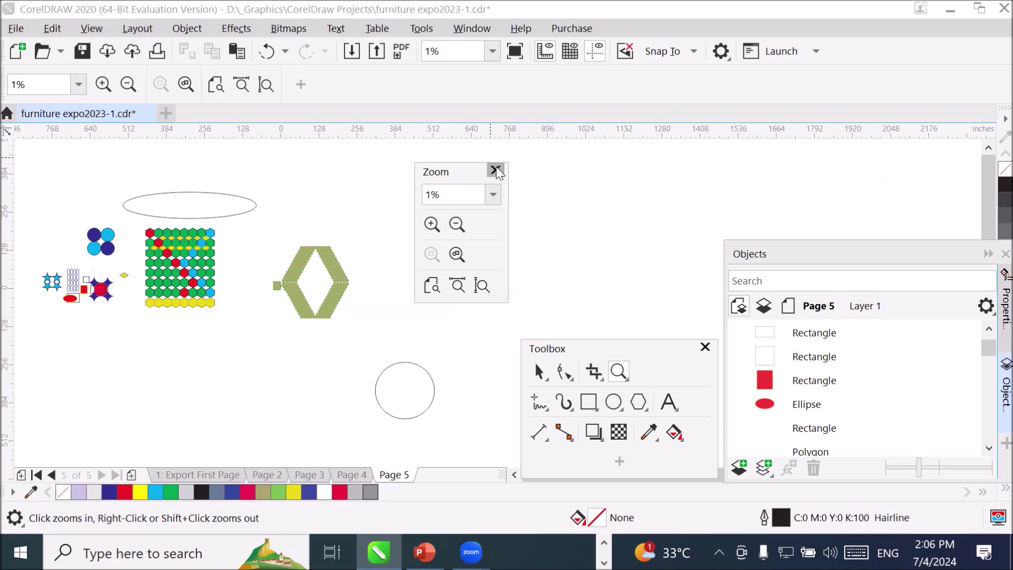
click(472, 29)
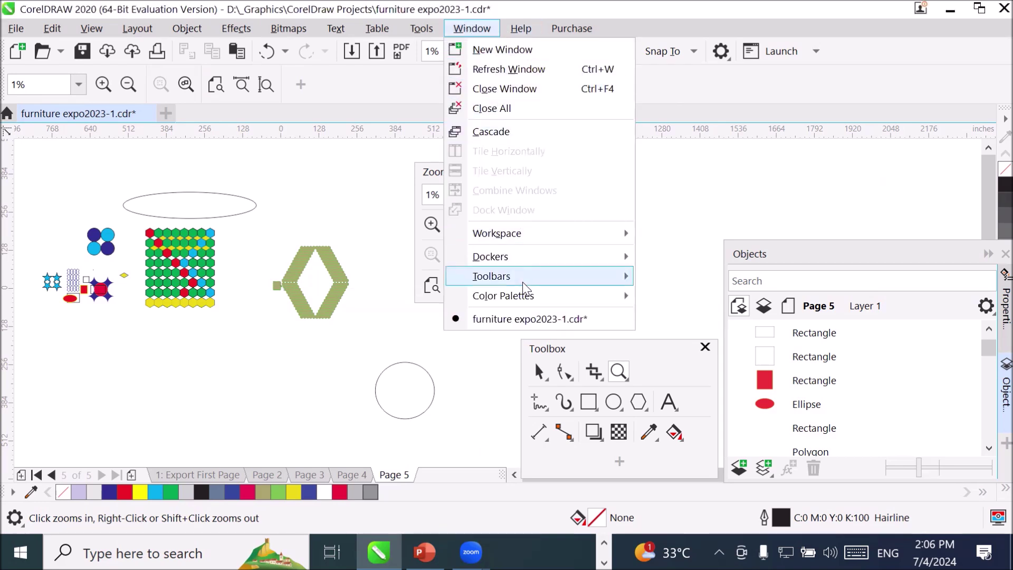
mouse_move(528, 281)
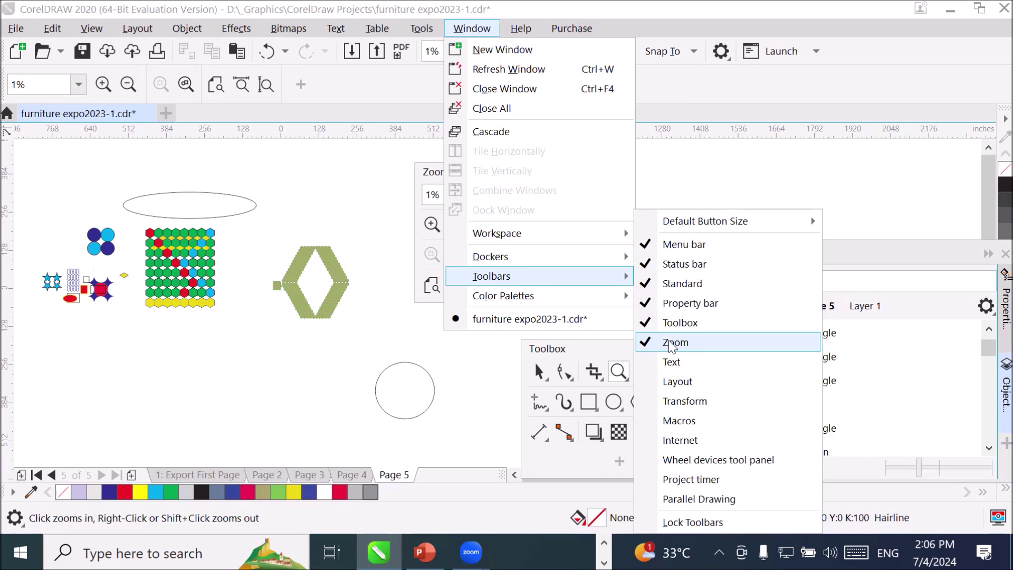
click(668, 342)
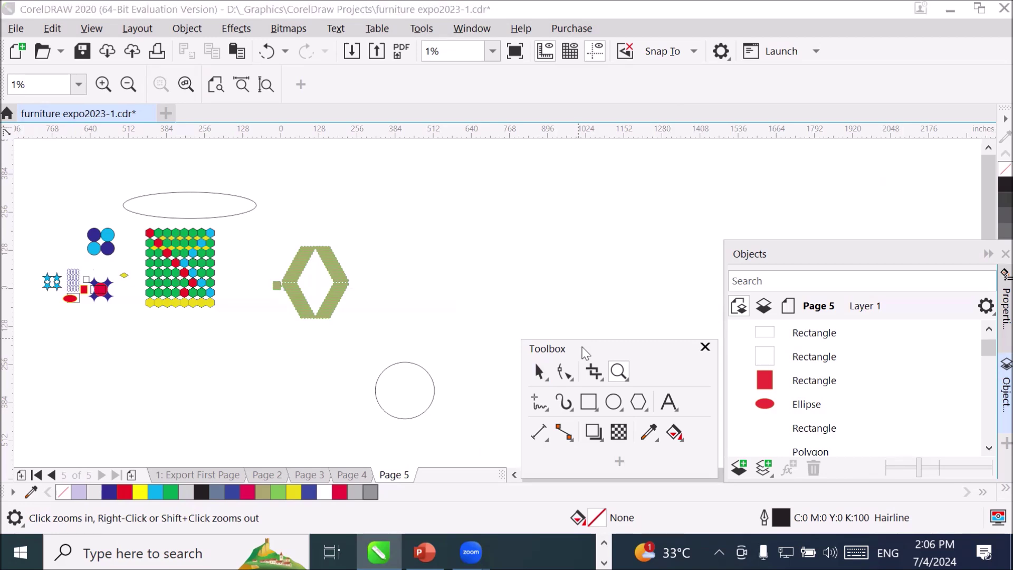
drag(583, 349, 544, 221)
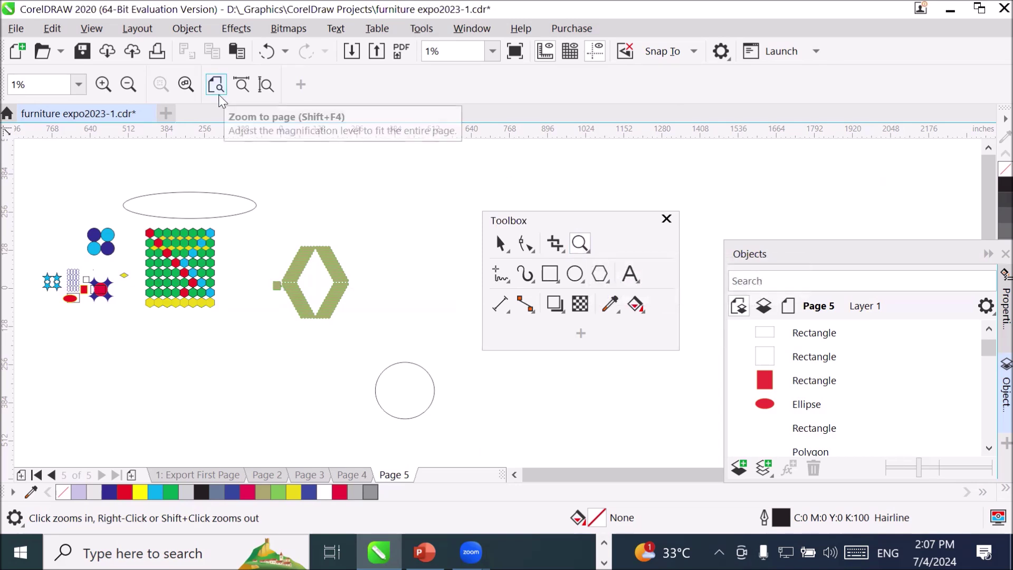
- Switch to the Polygon tool and back to the Zoom tool, zoom to the page, and move the toolbox off the page
click(600, 275)
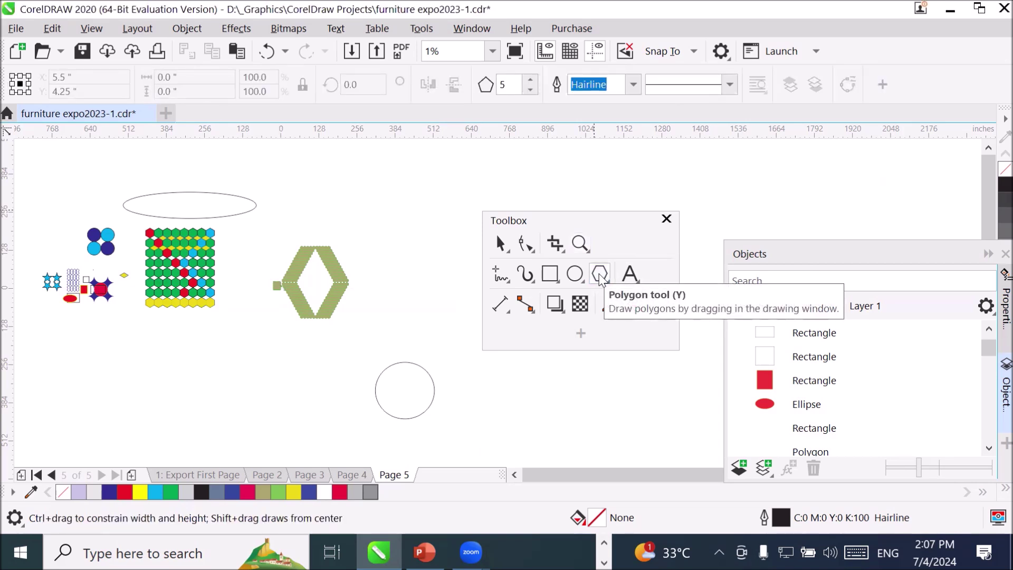
click(580, 243)
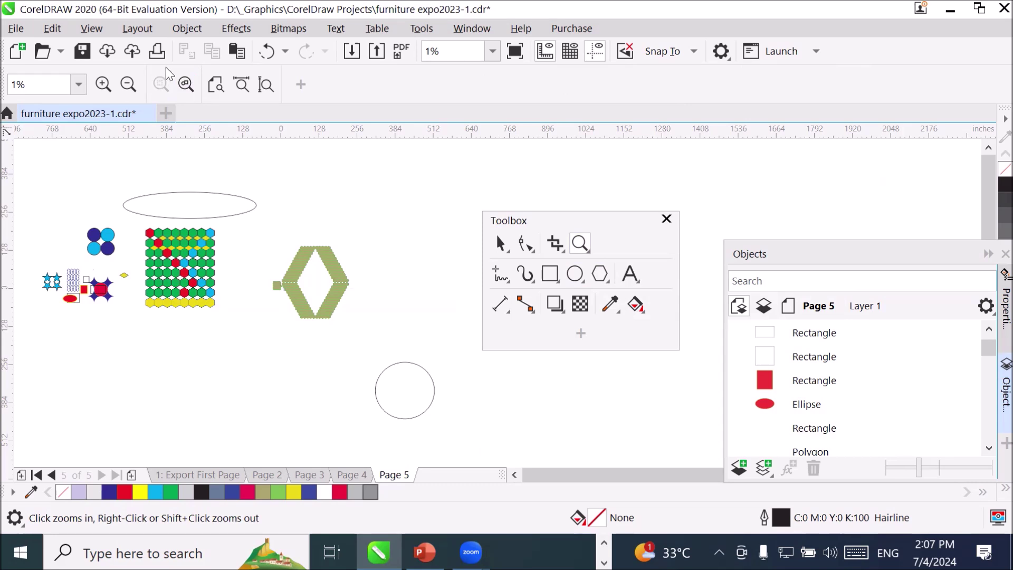
click(216, 85)
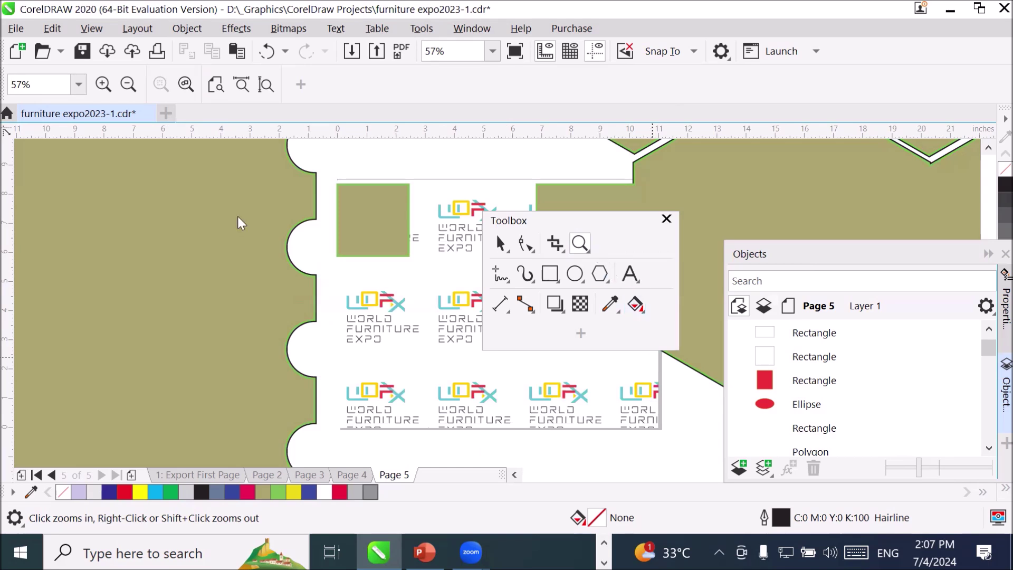
drag(240, 223, 240, 223)
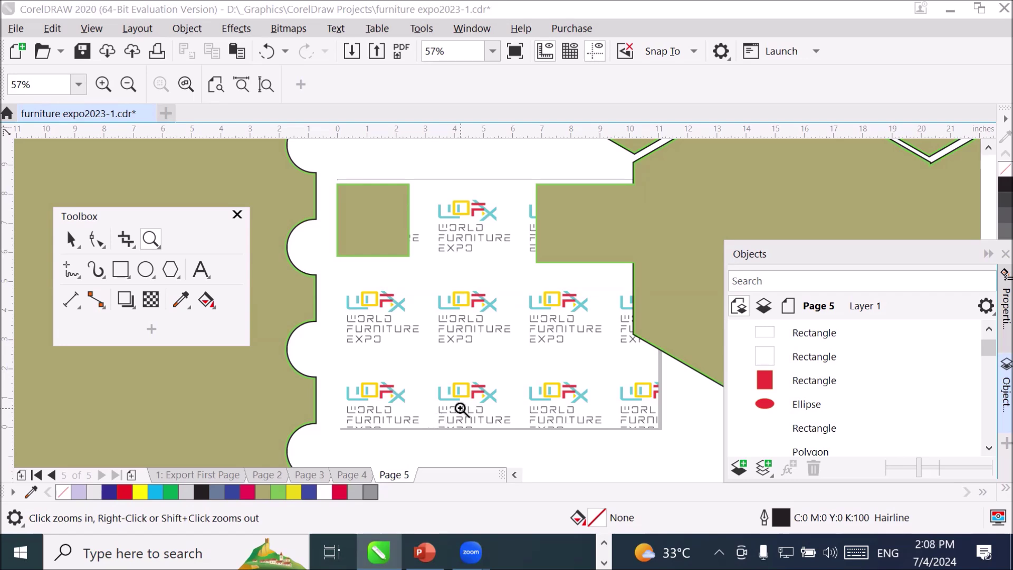
- Zoom out to the surrounding artwork, move the toolbox below the small shapes, and fit the entire page in view again
scroll(438, 308, down, 6)
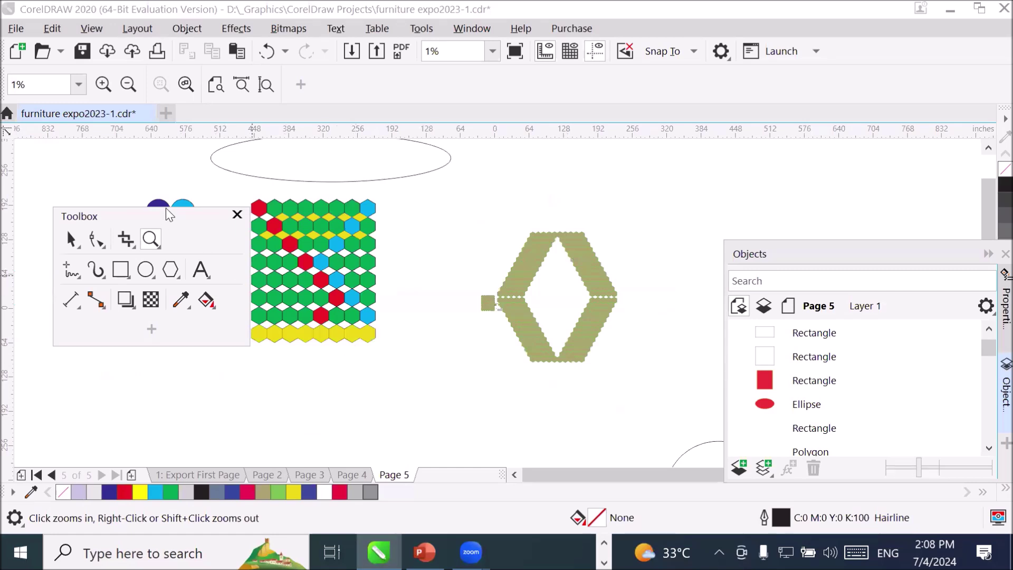
drag(169, 213, 165, 341)
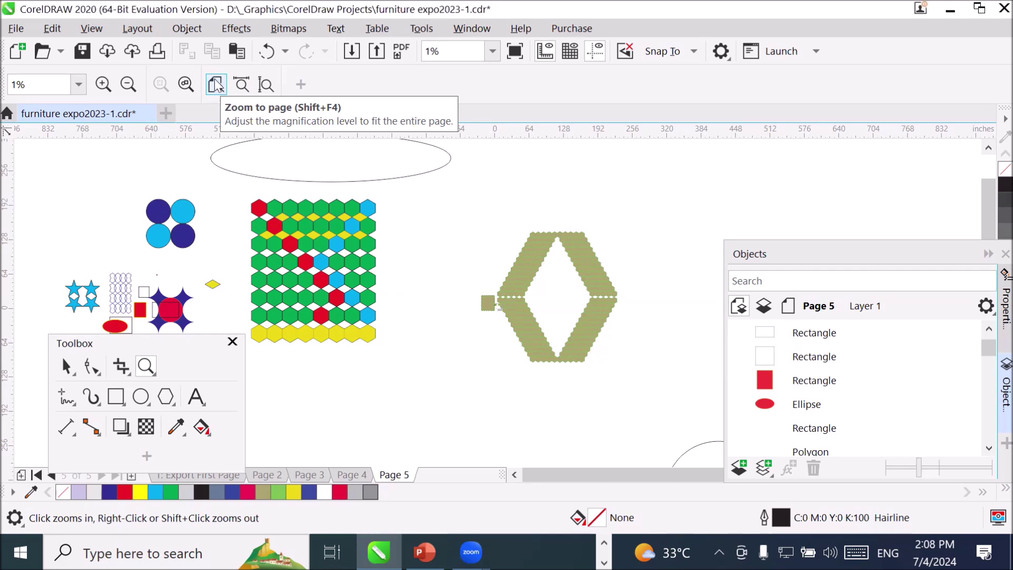
click(216, 85)
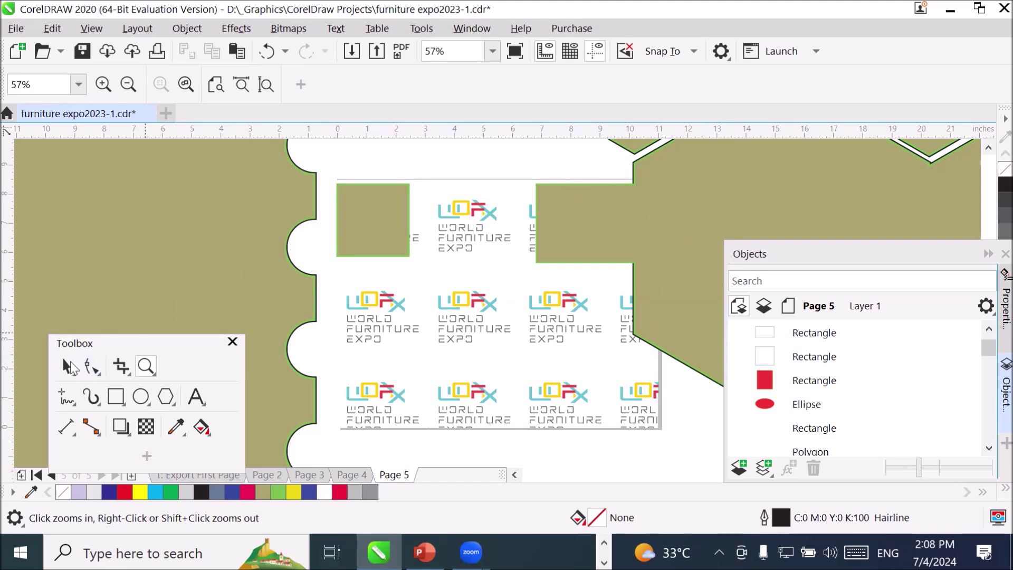
- Delete the large olive-filled curve and the two black hexagon outlines that overlap or touch the page
key(space)
drag(671, 193, 817, 150)
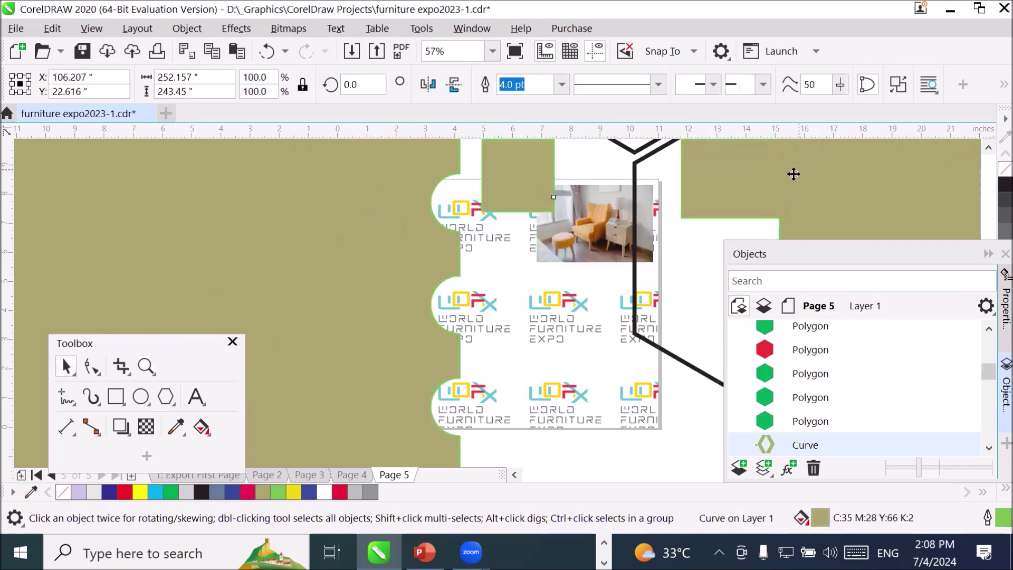
key(Delete)
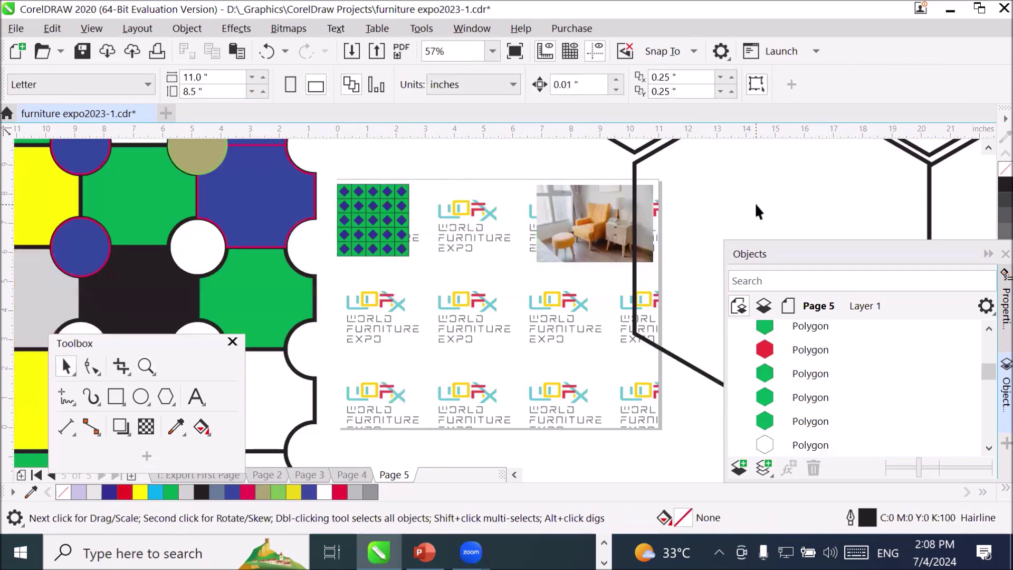
click(674, 359)
key(Delete)
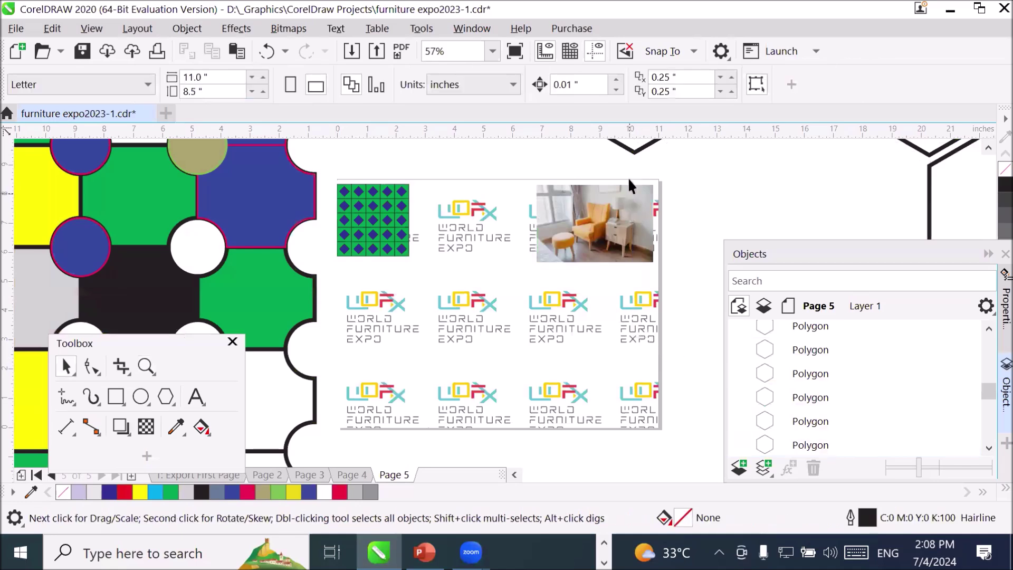
click(640, 150)
key(Delete)
- Delete the white, green and blue scalloped tiles and the remaining shape beside the left edge of Page 5
click(294, 378)
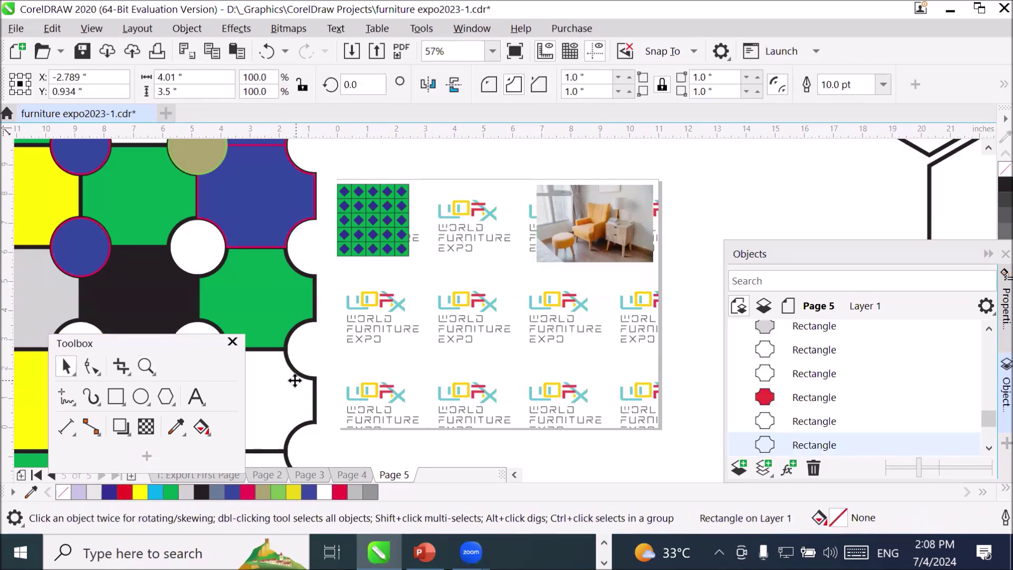
key(Delete)
click(276, 305)
key(Delete)
click(290, 207)
key(Delete)
click(298, 225)
key(Delete)
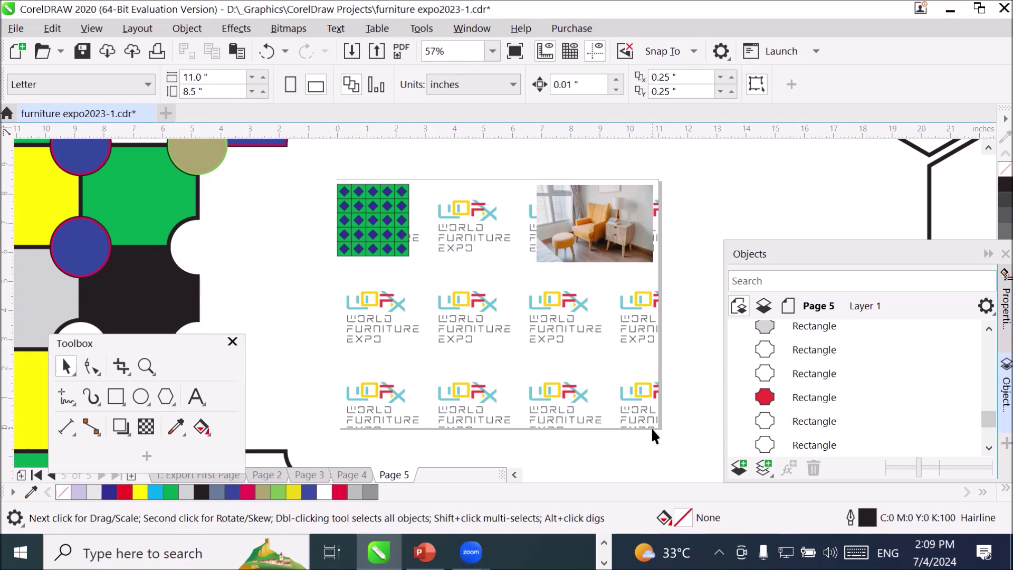
- Turn off the page border in the document's page size options and dismiss the missing background bitmap warning
click(141, 31)
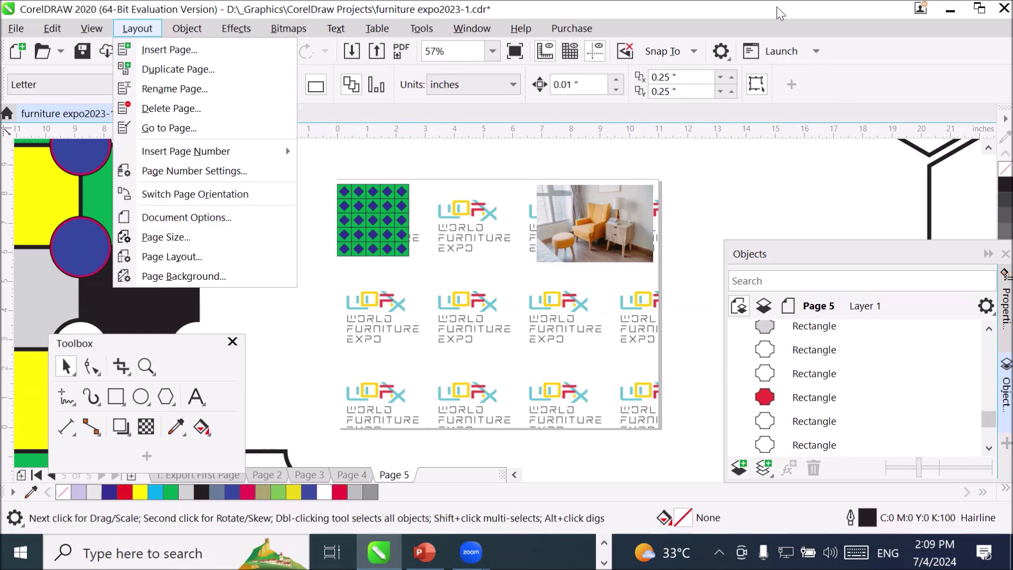
click(723, 58)
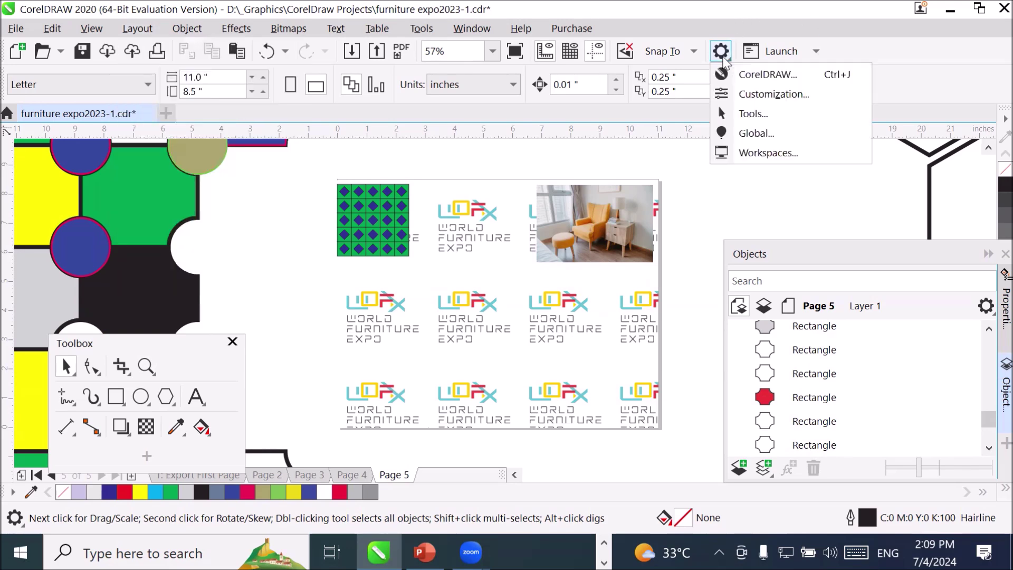
click(749, 71)
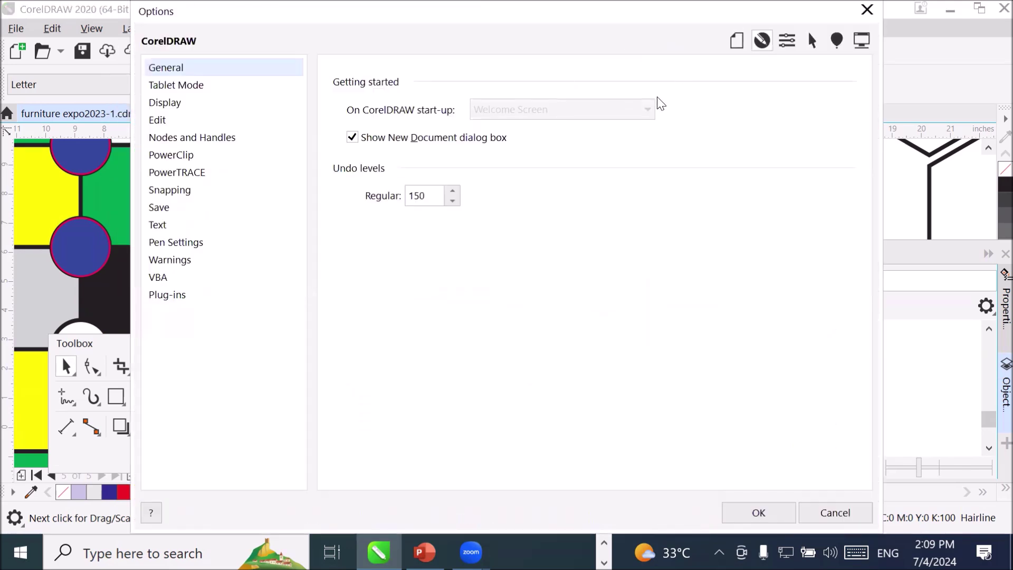
click(737, 45)
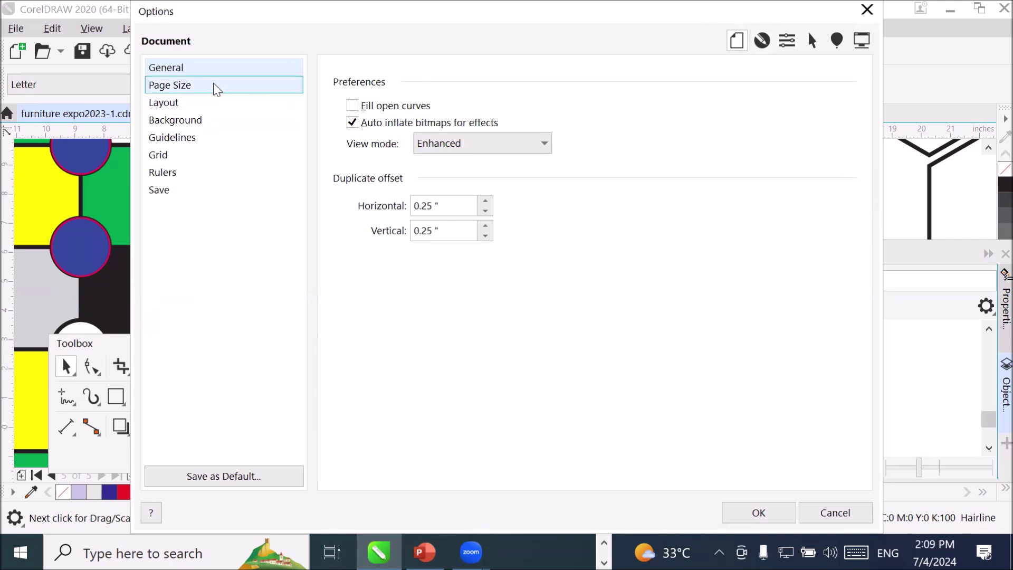
click(217, 87)
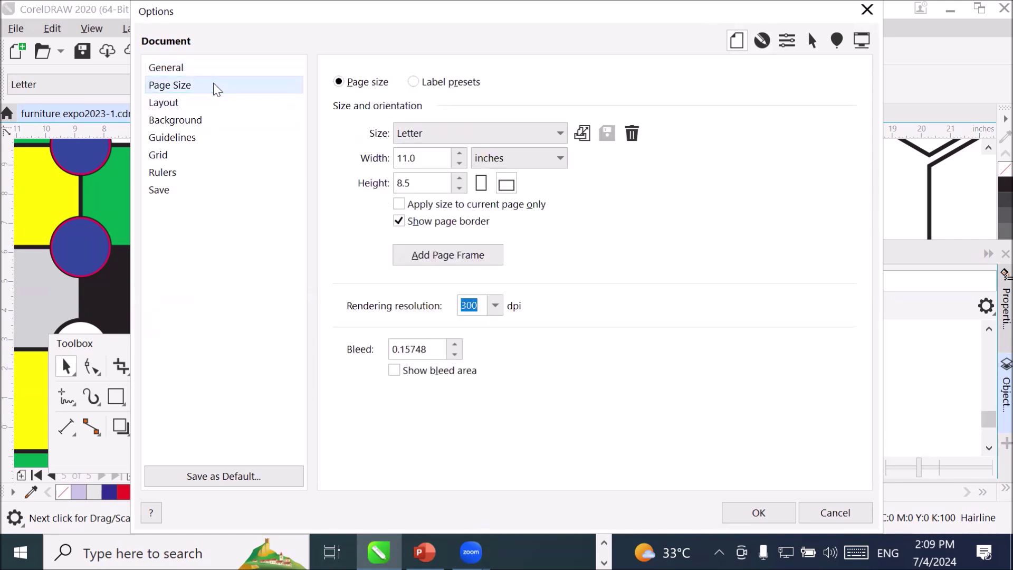
click(399, 223)
click(759, 512)
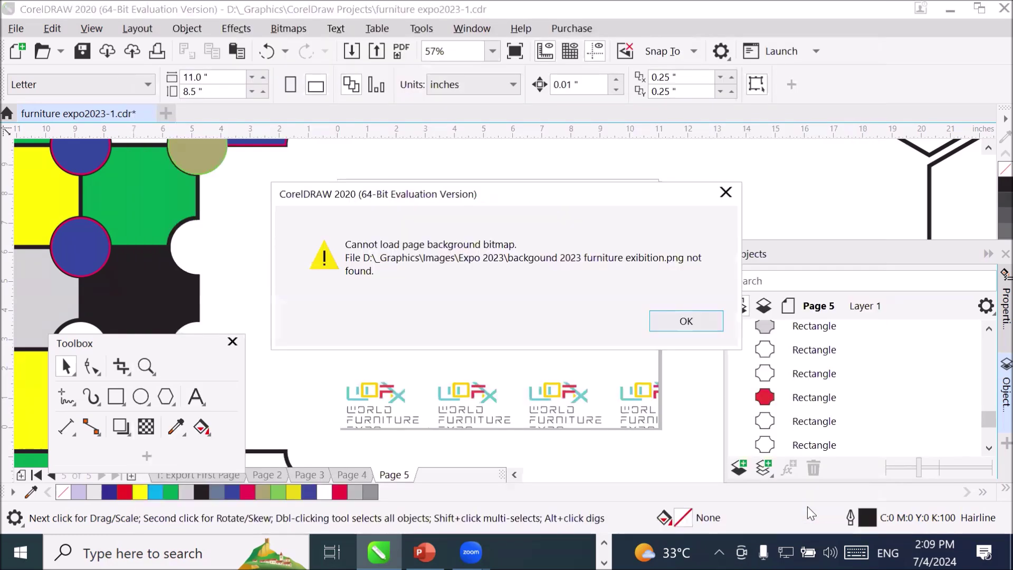
click(684, 323)
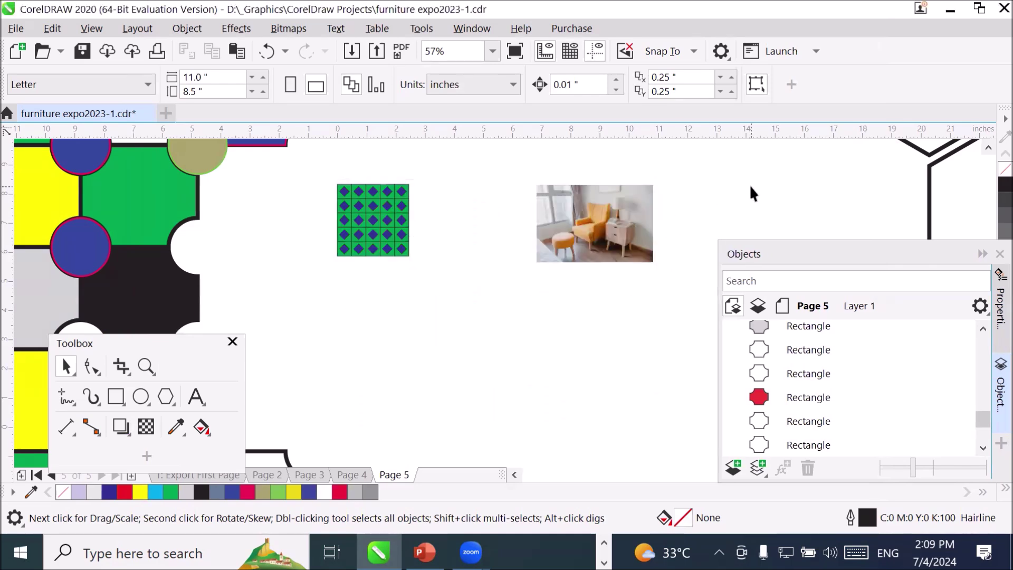
- Examine how the pages look without a border on Page 5, Page 4 and Page 3, and return to Page 5
scroll(781, 170, down, 2)
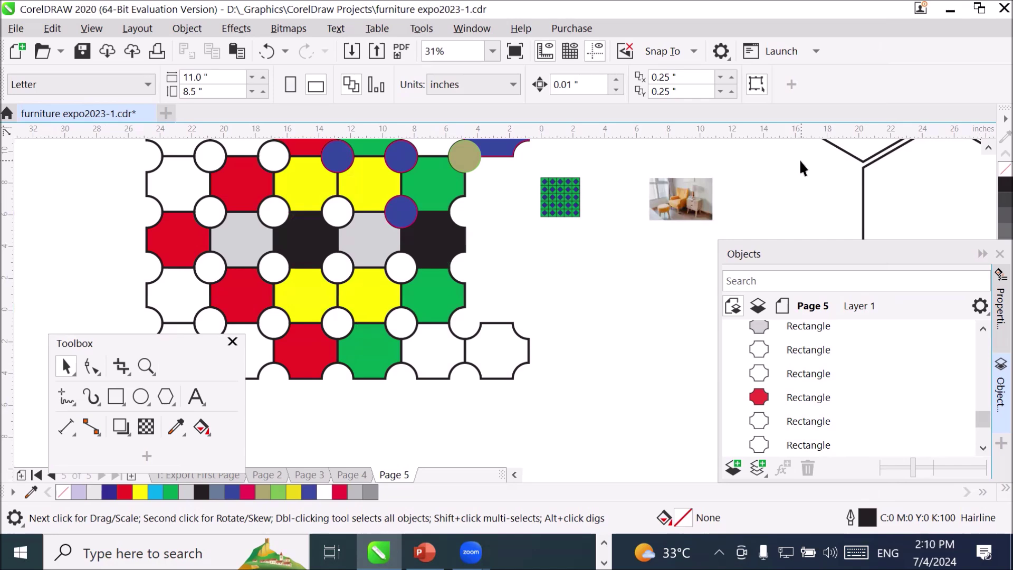
scroll(800, 160, up, 2)
scroll(691, 185, down, 2)
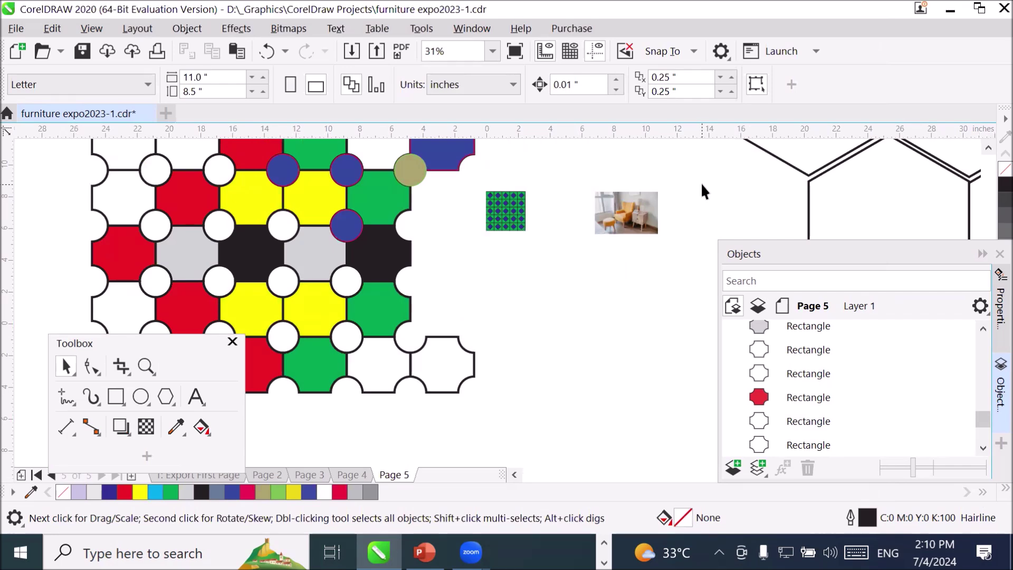
click(349, 475)
click(309, 475)
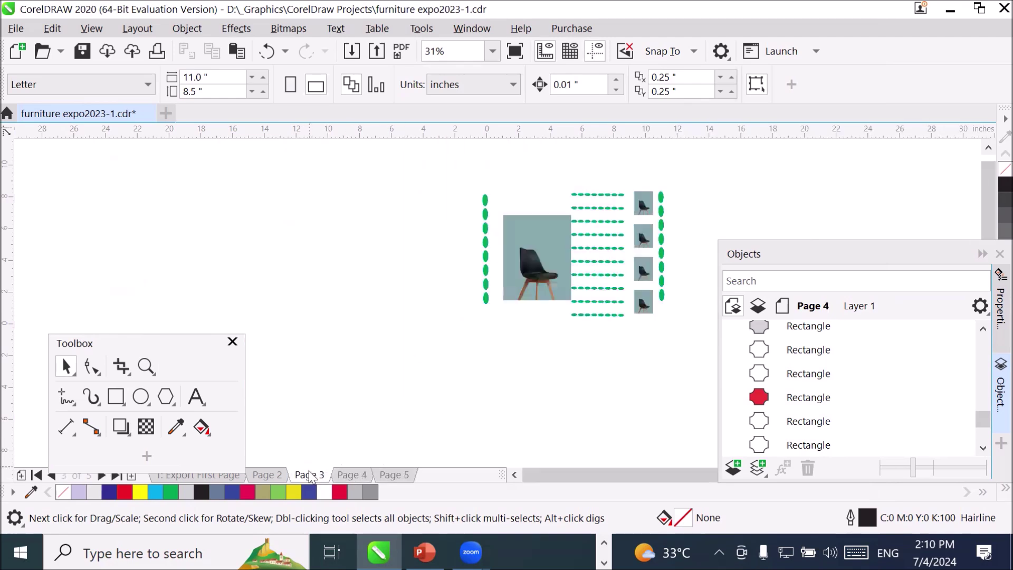
click(398, 477)
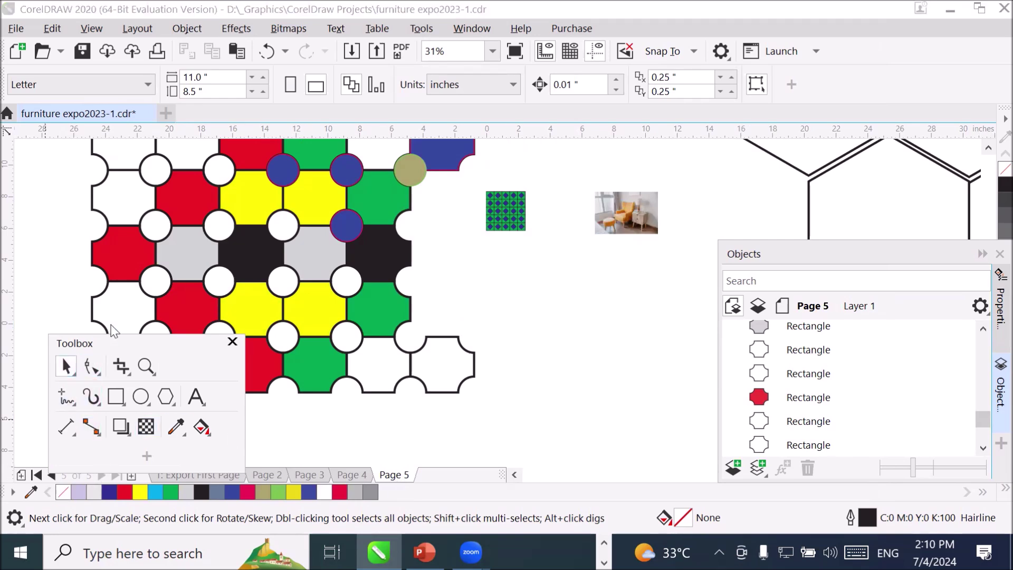
- Move the toolbox off the page navigation controls and add a new page after Page 5
drag(110, 343, 123, 230)
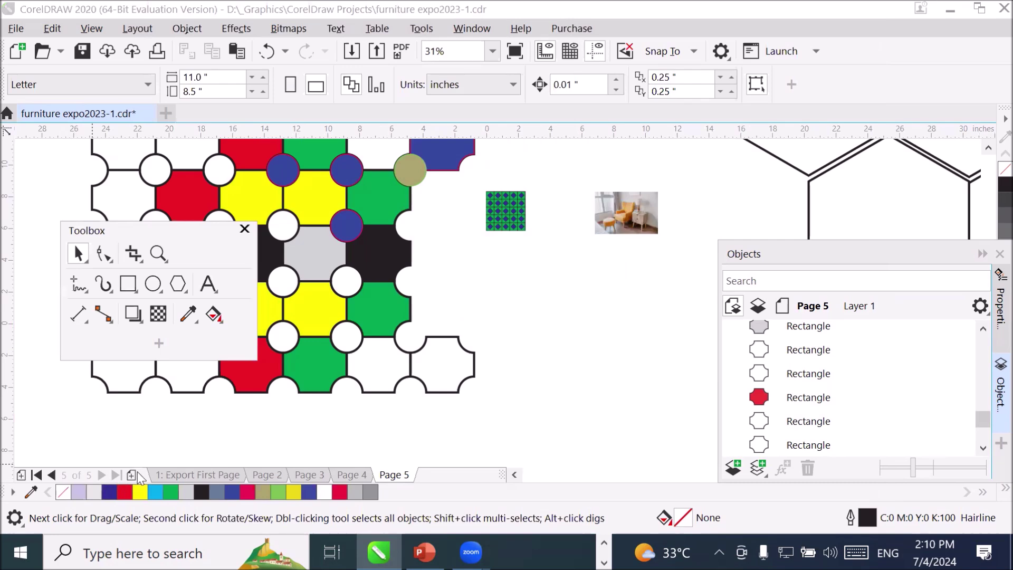
click(135, 475)
scroll(434, 253, down, 4)
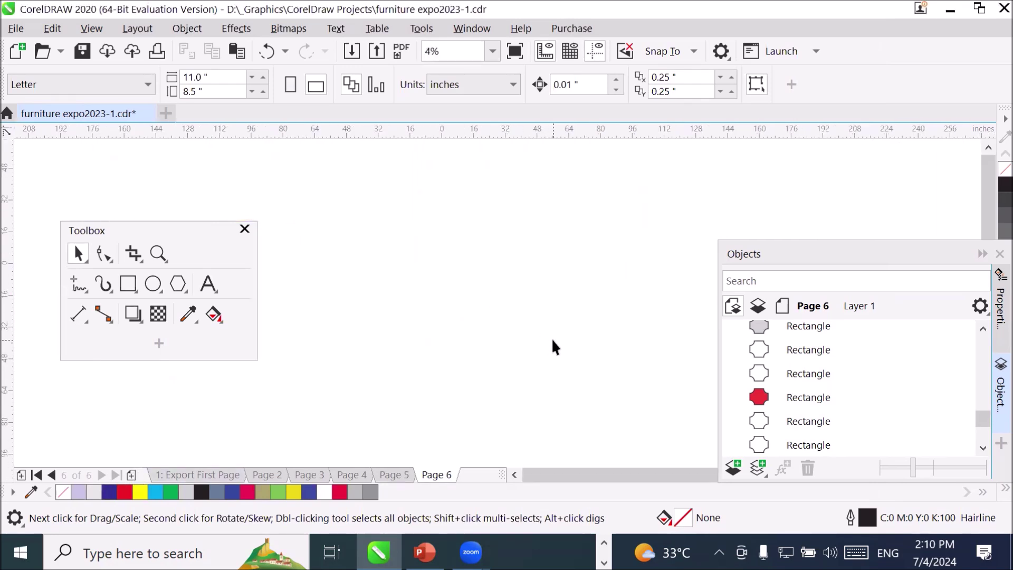
scroll(558, 337, down, 1)
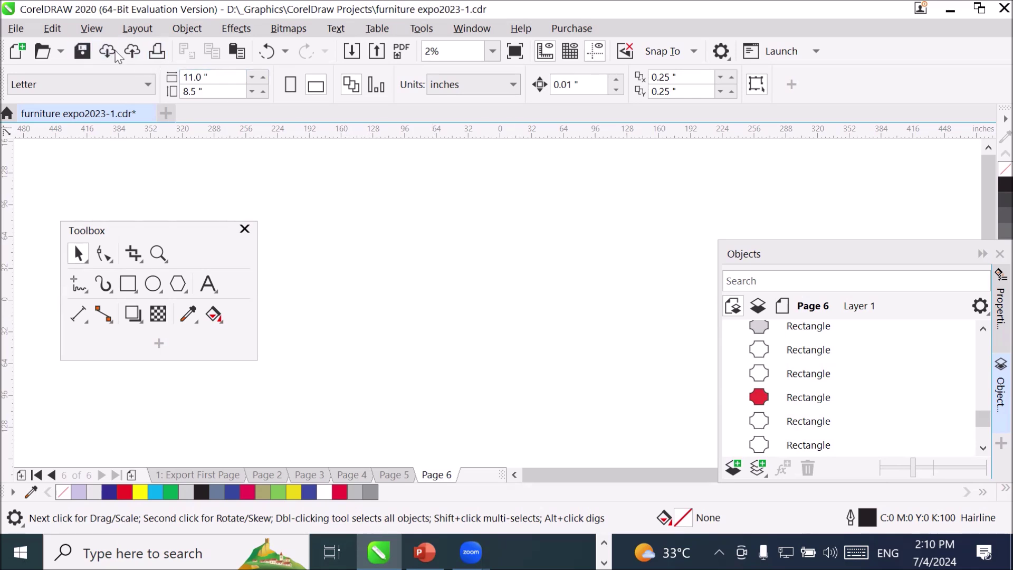
- Turn the page border back on in the document's page size options
click(726, 53)
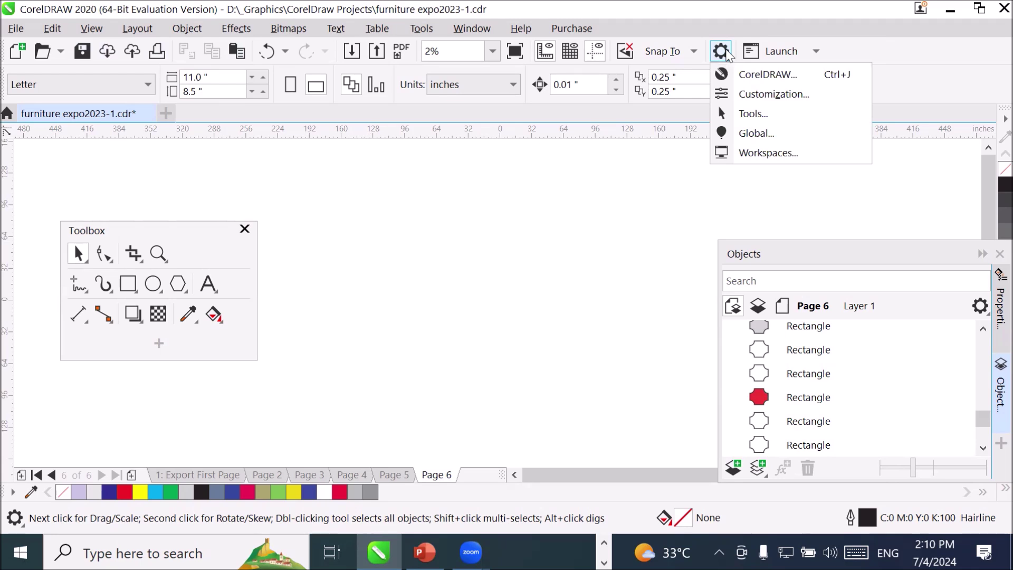
click(138, 28)
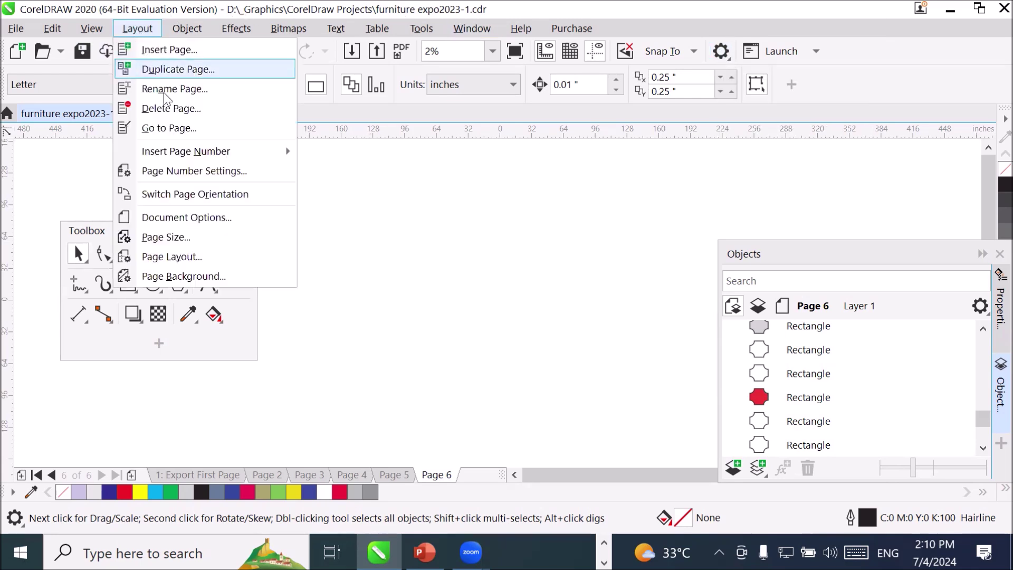
click(207, 224)
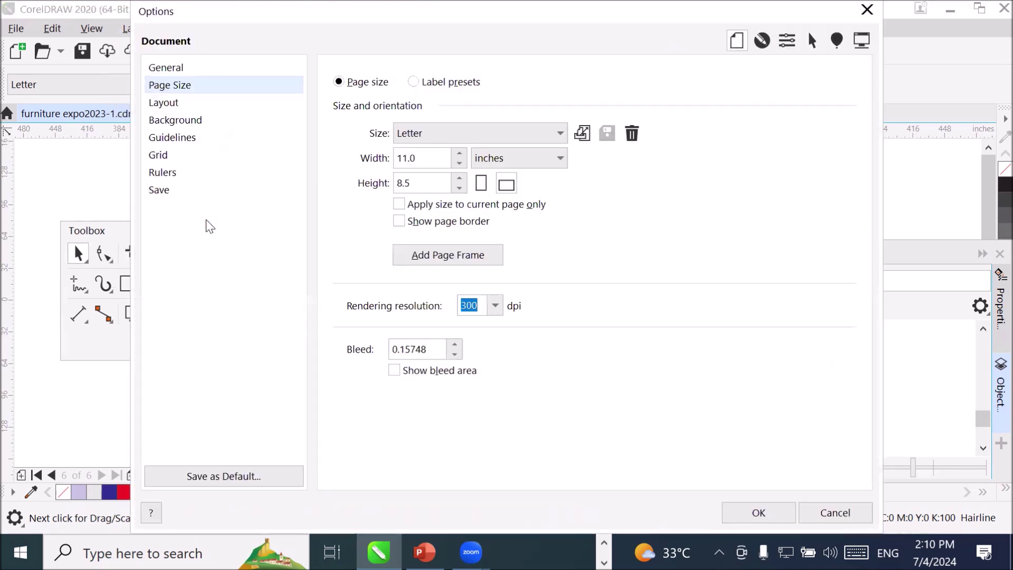
click(464, 222)
click(753, 510)
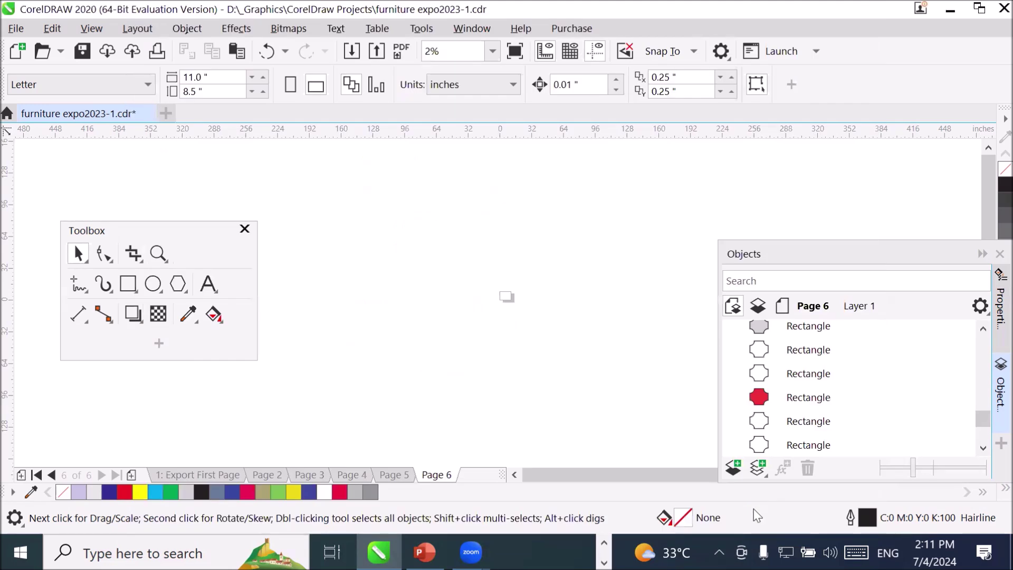
- Enlarge the empty page in view and move the toolbox across to the page's right edge
scroll(508, 294, up, 6)
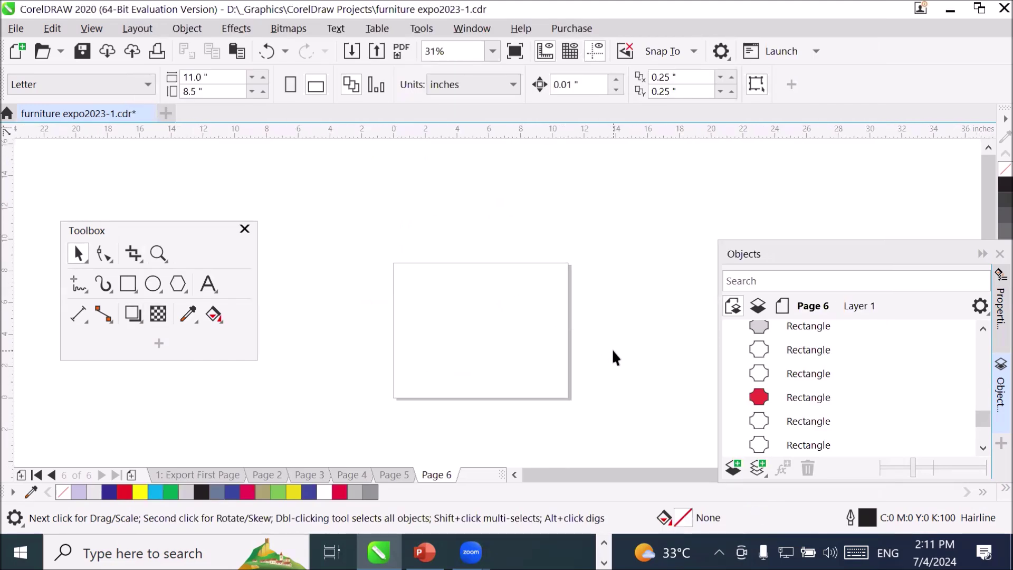
scroll(613, 352, up, 1)
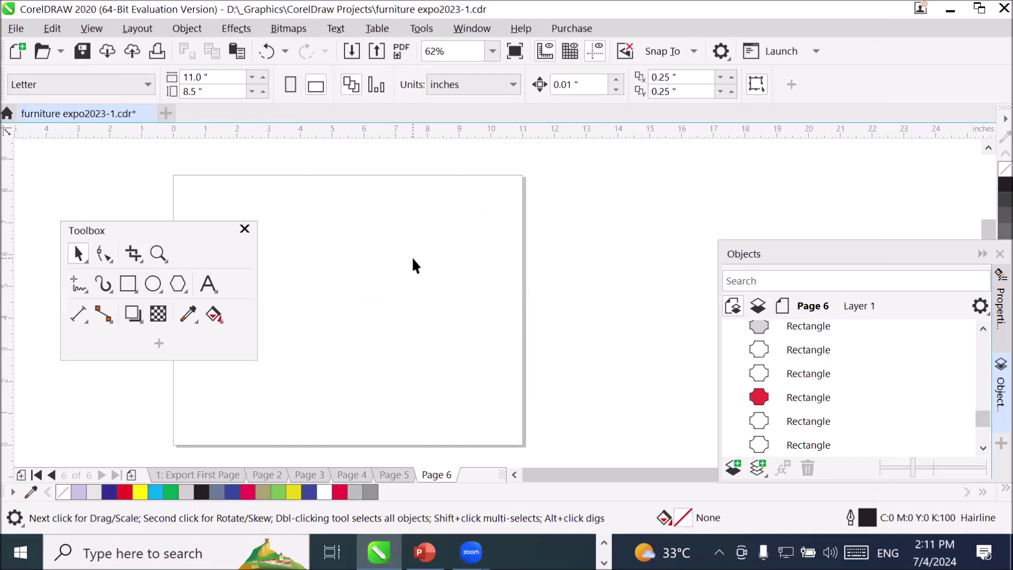
click(148, 224)
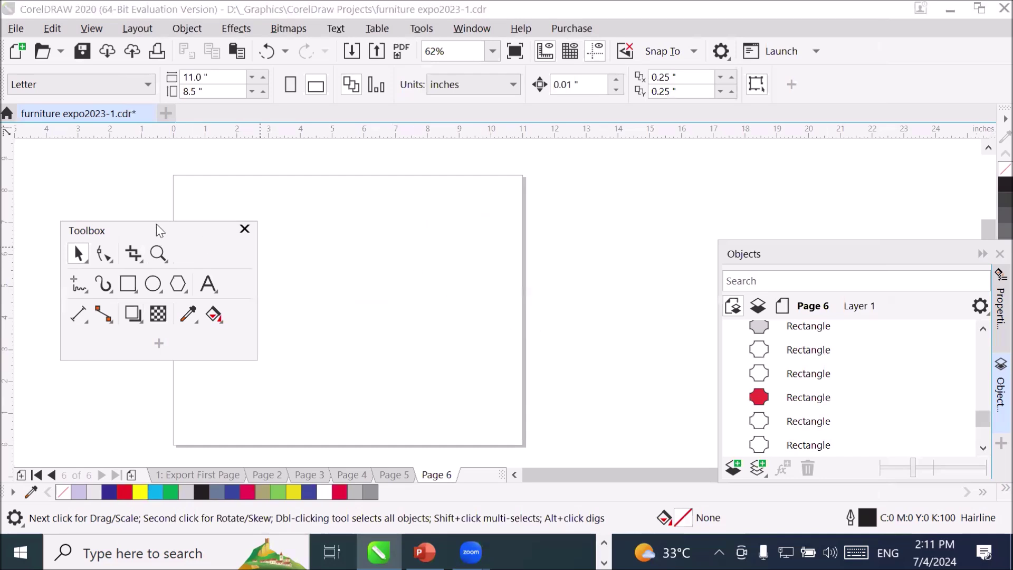
drag(156, 225, 553, 223)
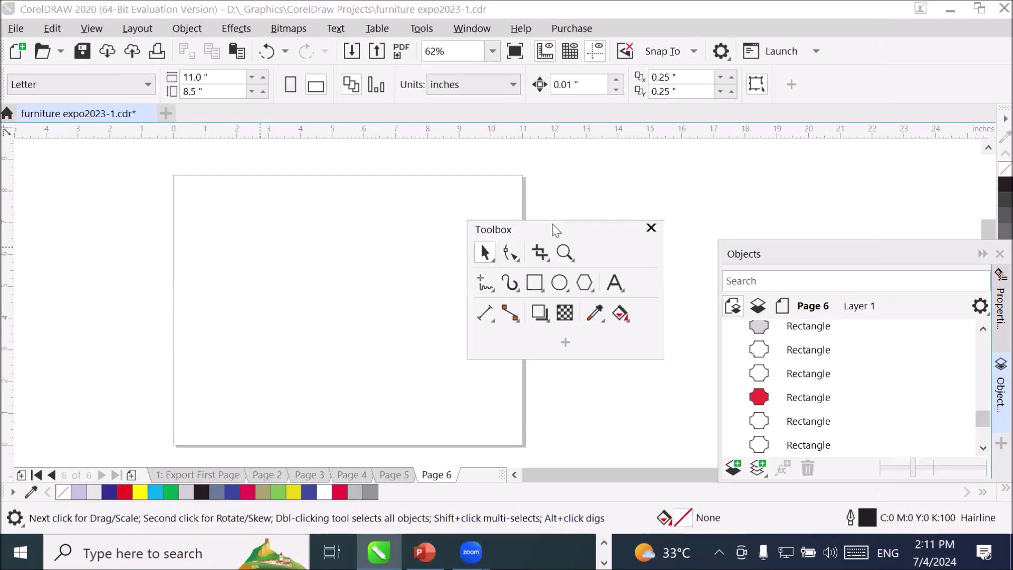
- Create a page-sized rectangle on Page 6, fill it with 30% Black, change the fill to red C0 M100 Y80 K0, and delete it
double_click(536, 284)
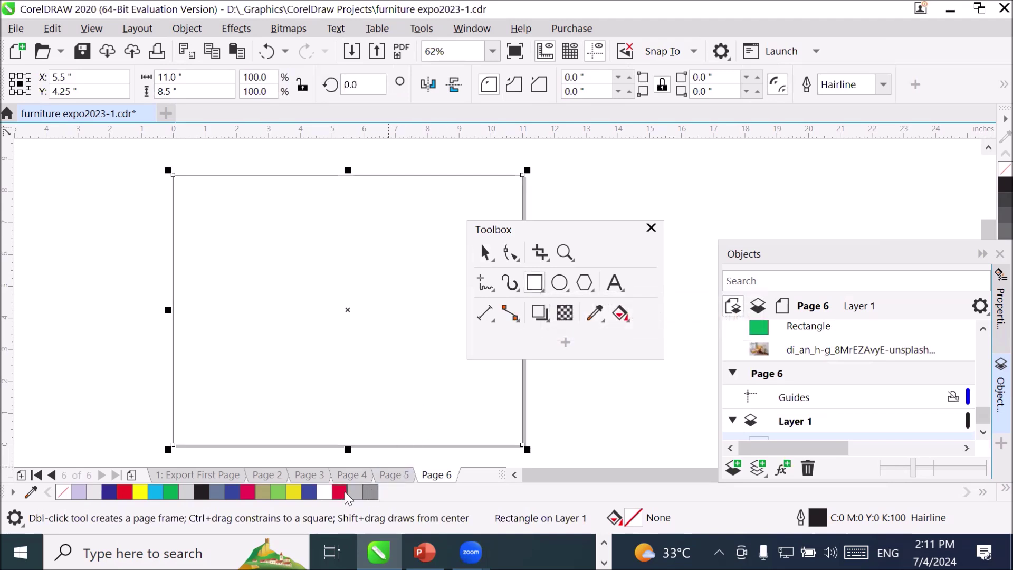
click(354, 492)
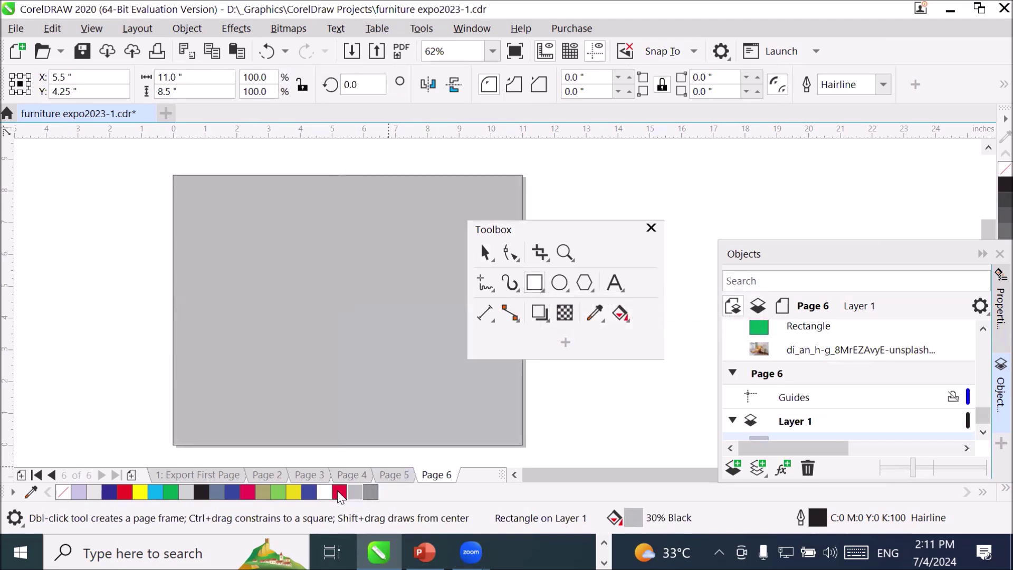
click(341, 492)
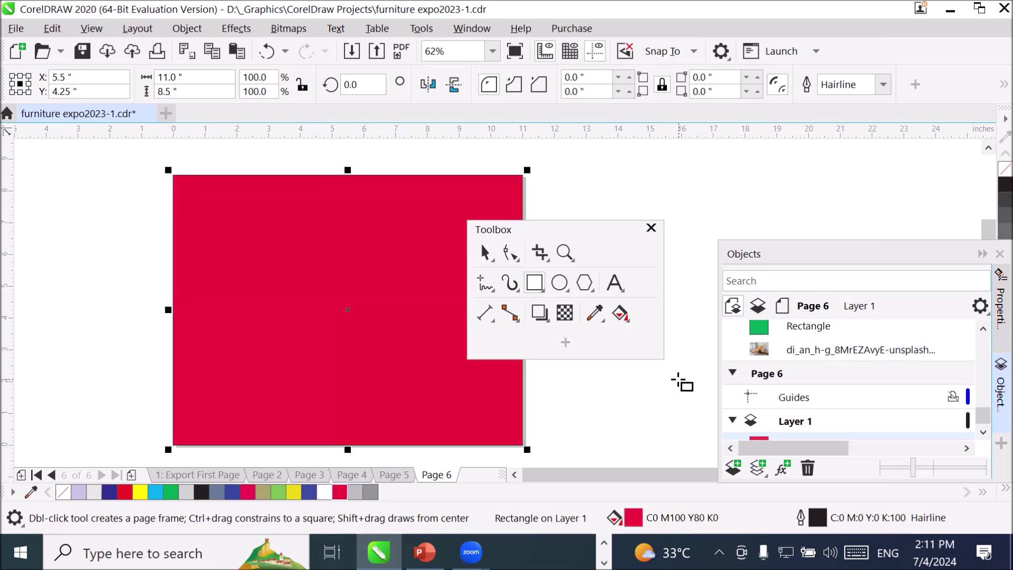
key(Delete)
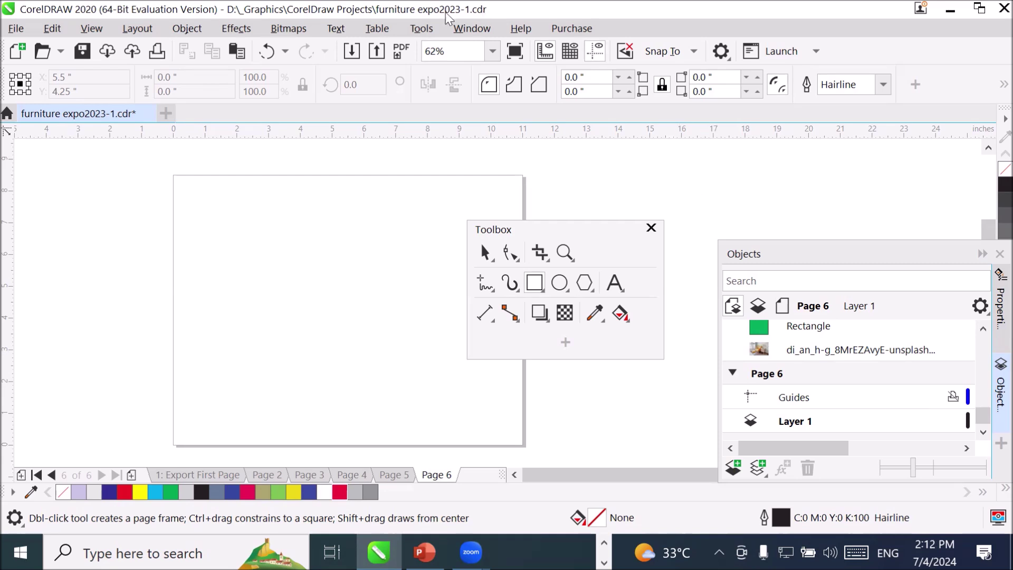
- Examine the document's page size options, including width, height and page border, then close the options
click(724, 53)
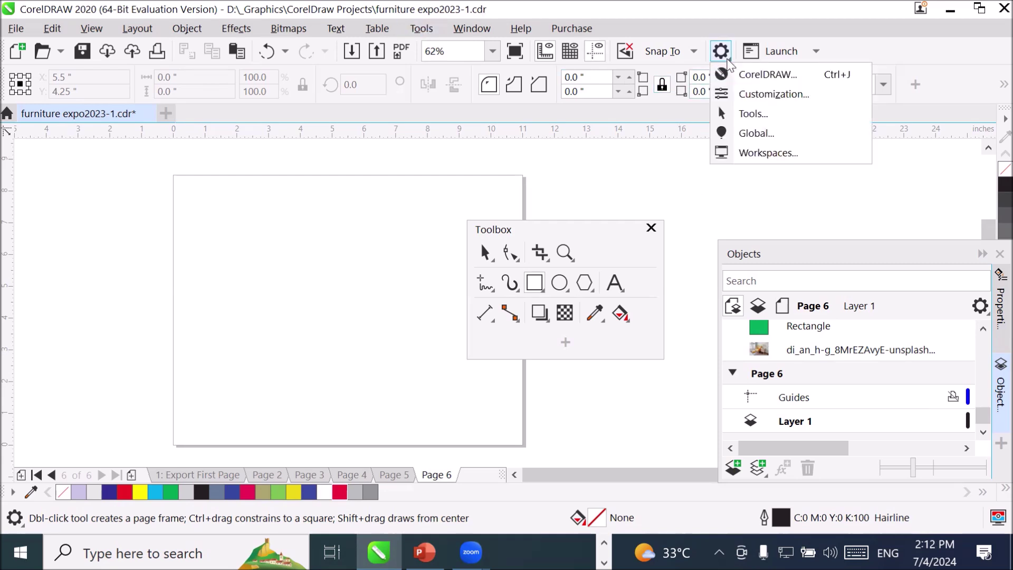
click(726, 53)
click(727, 53)
click(766, 75)
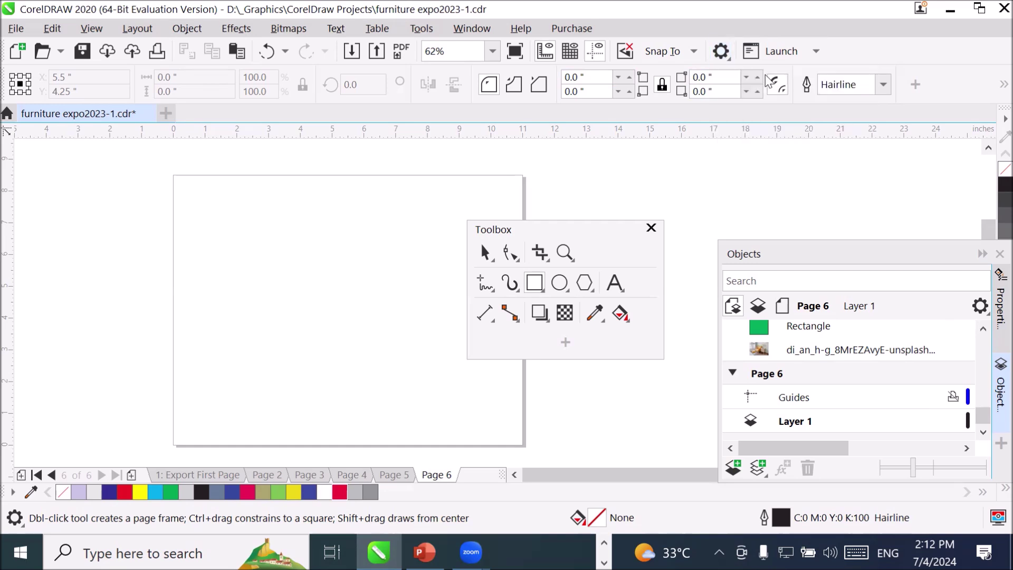
click(736, 46)
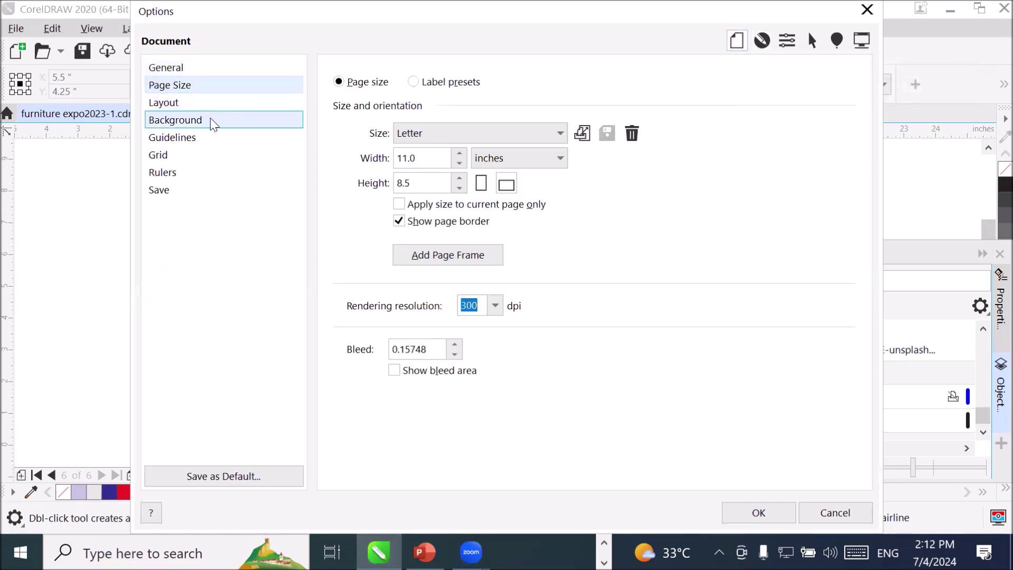
click(427, 223)
click(427, 224)
click(414, 158)
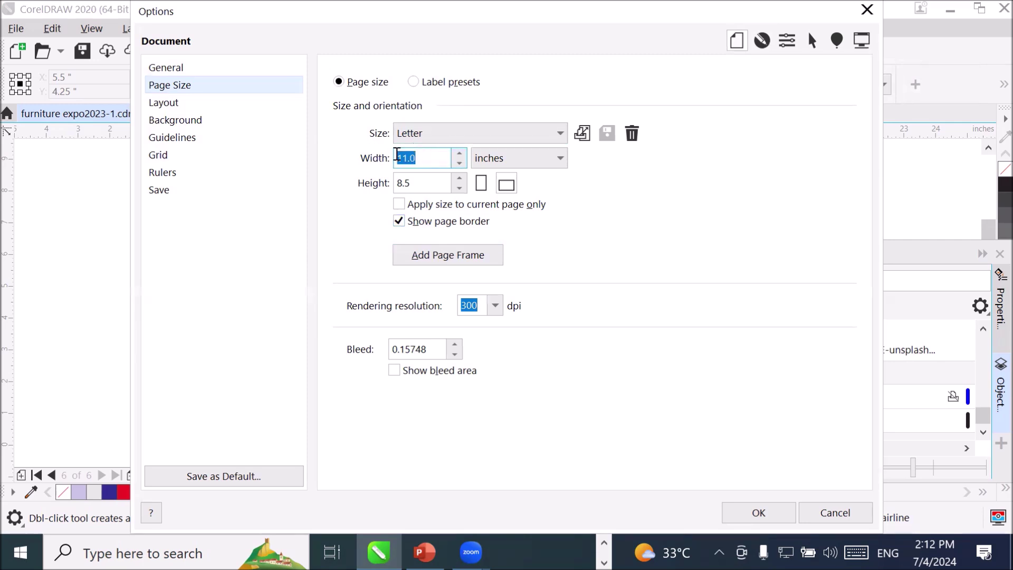
click(867, 9)
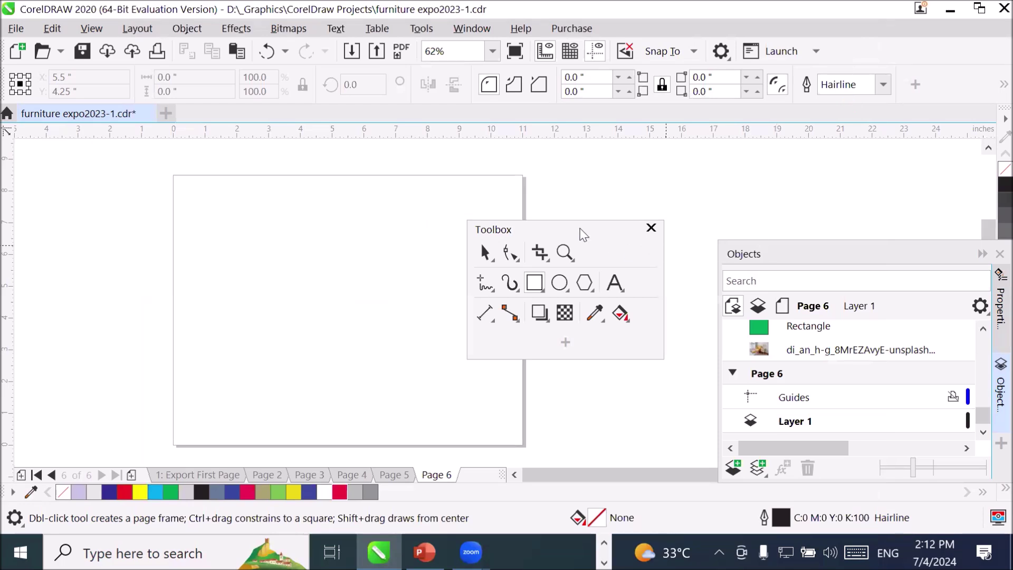
- Add a page frame to Page 6 from the page size options, then select the frame and delete it
click(486, 253)
double_click(525, 196)
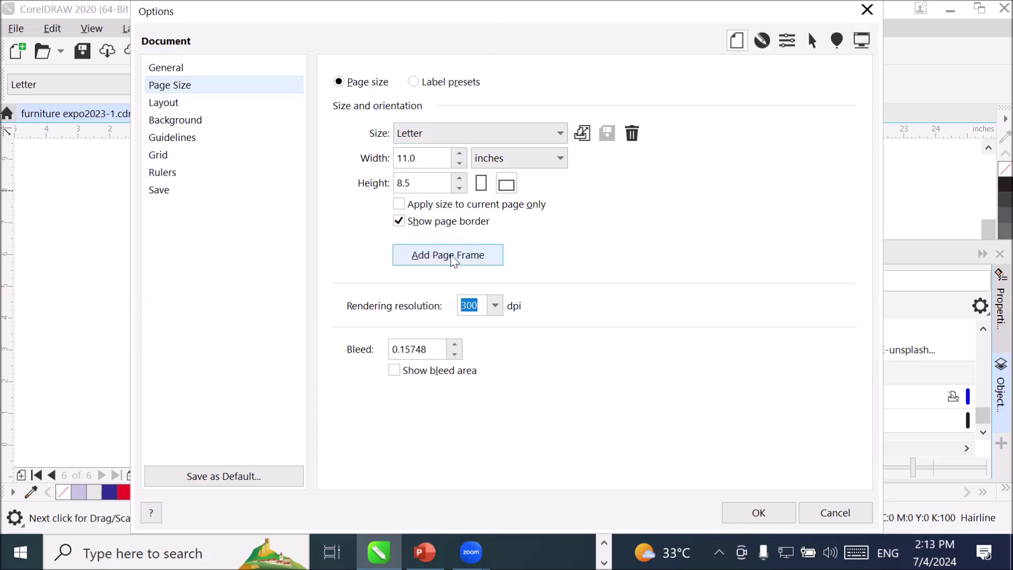
click(764, 512)
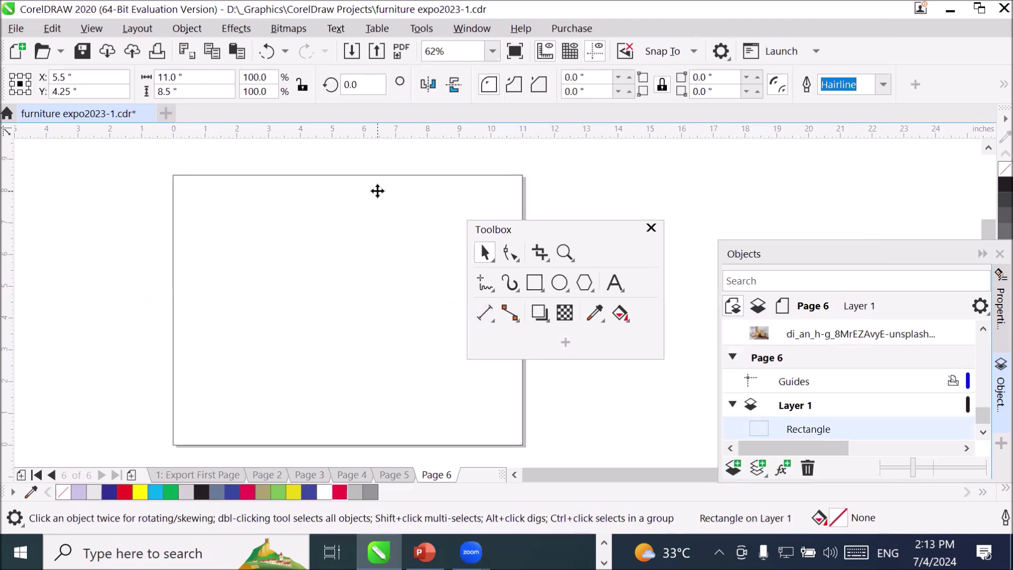
click(389, 180)
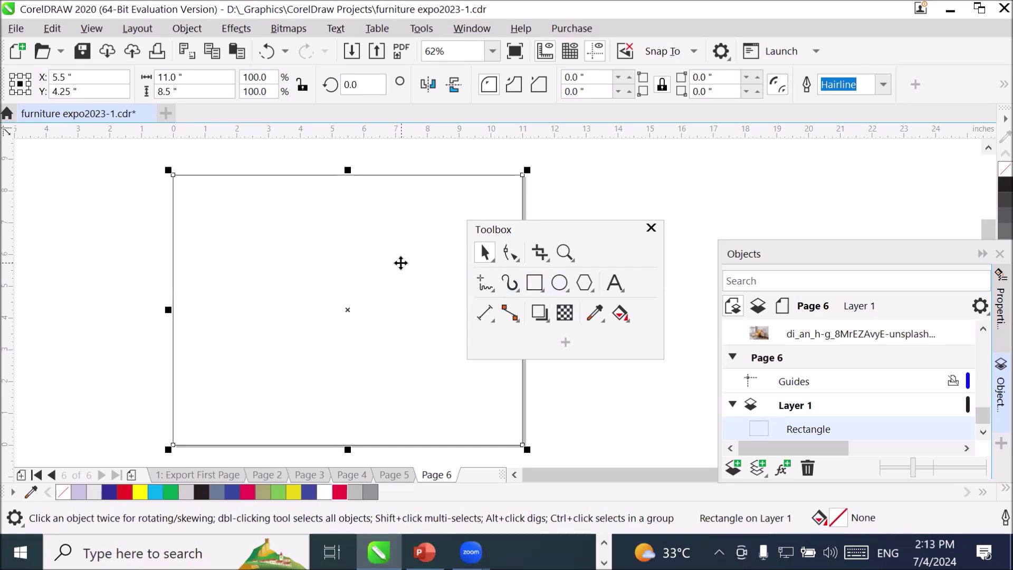
key(Delete)
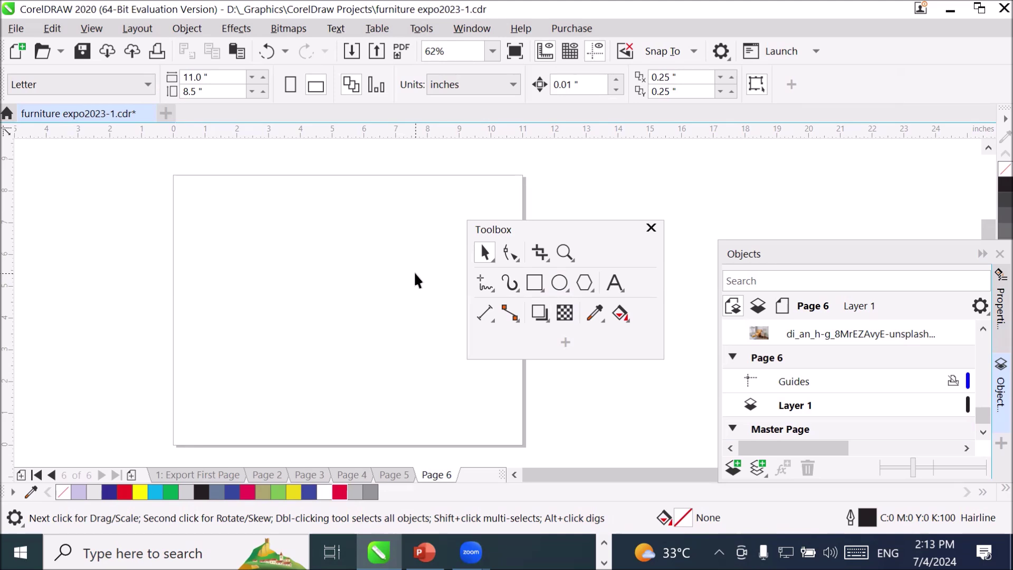
- Create a page-sized rectangle directly with the Rectangle tool and delete it
double_click(531, 285)
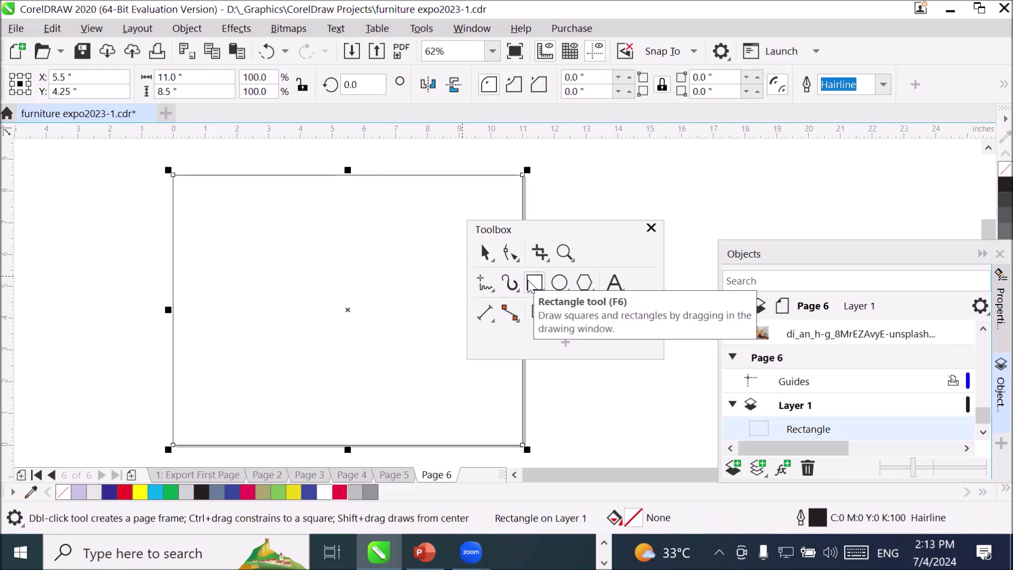
key(Delete)
click(486, 254)
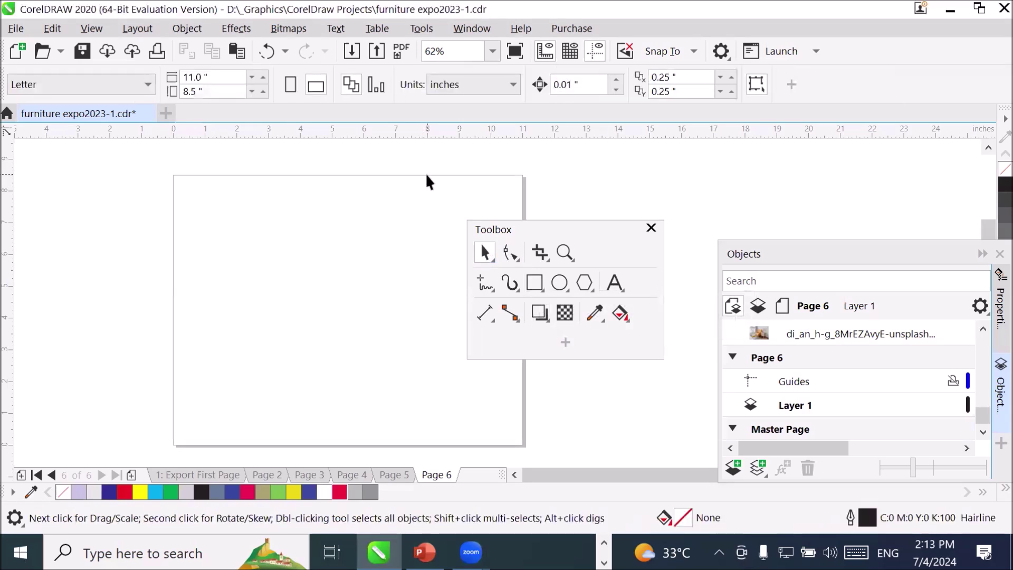
- Check the page frame option, then draw a rectangle about 11.05 × 8.467 inches along Page 6's outline and delete it
double_click(426, 175)
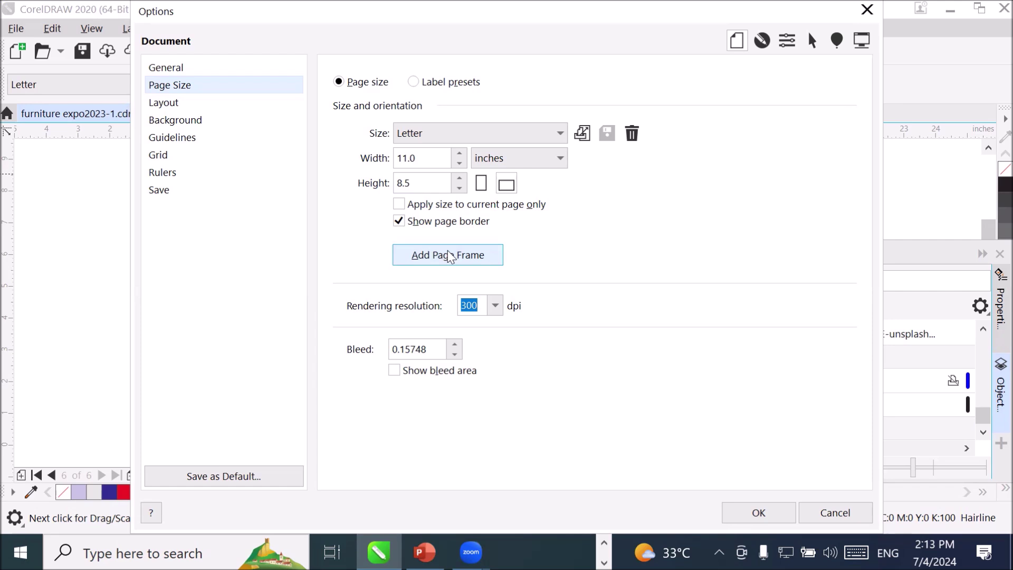
click(449, 257)
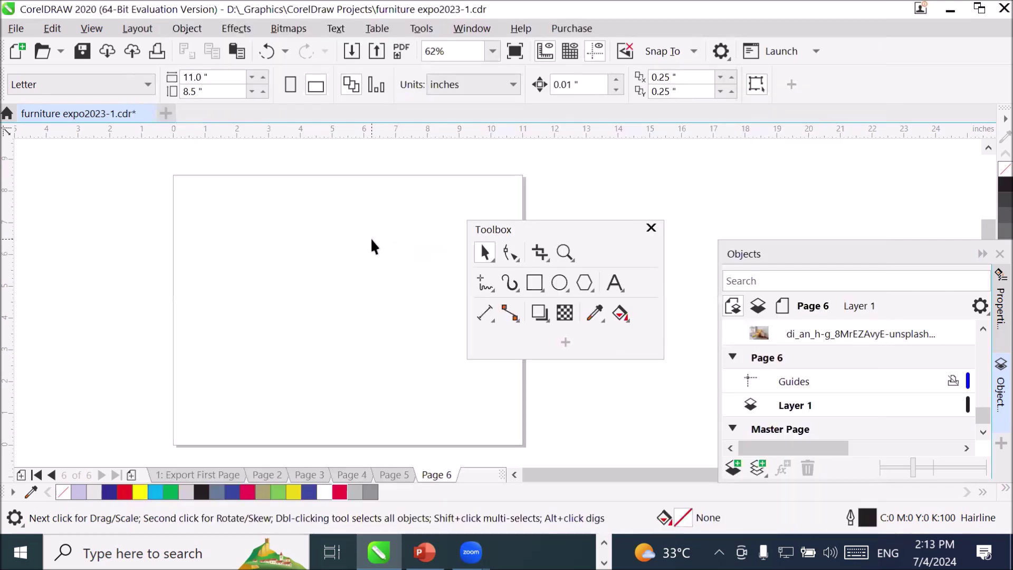
click(535, 283)
drag(173, 175, 525, 445)
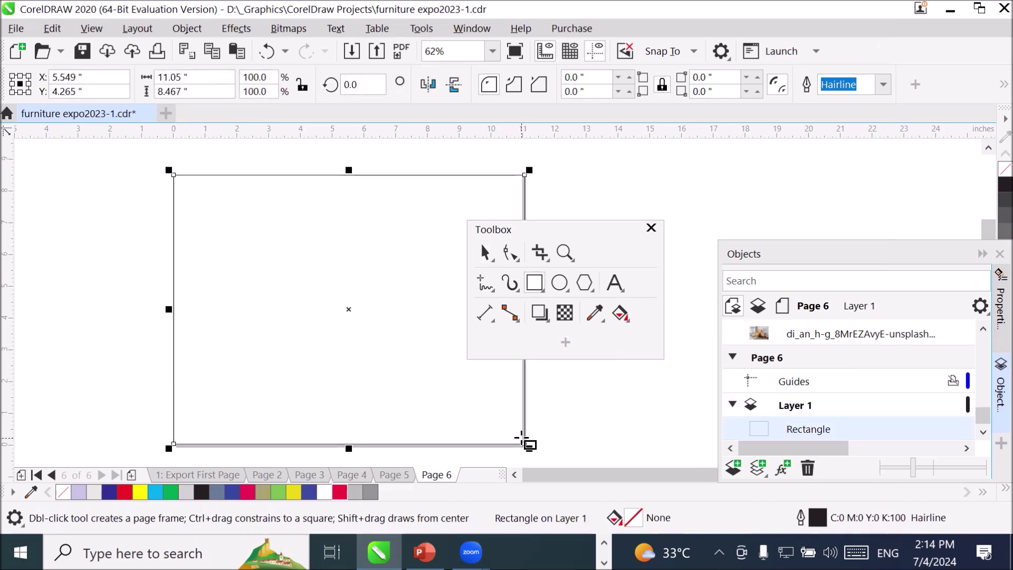
key(Delete)
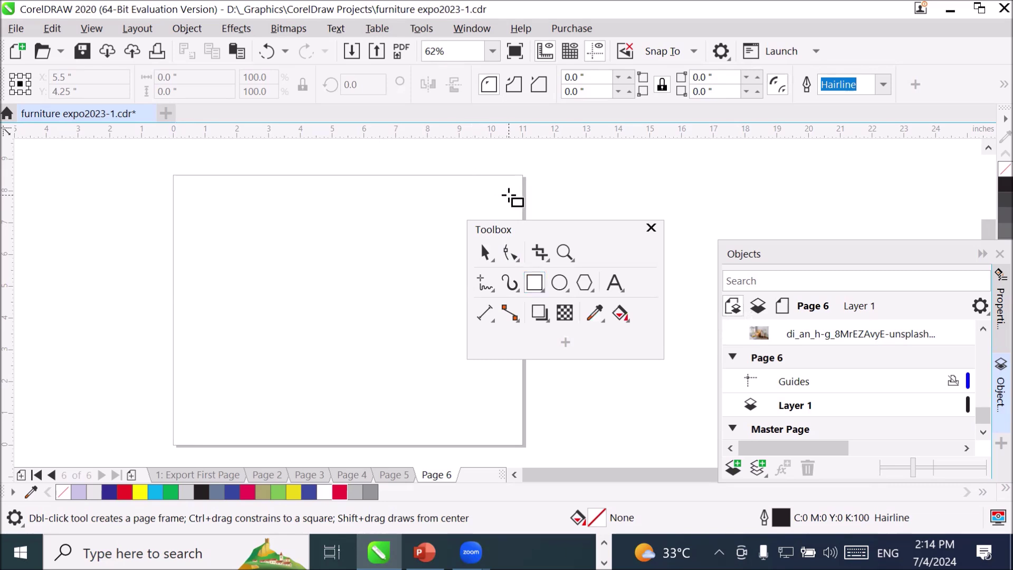
click(485, 253)
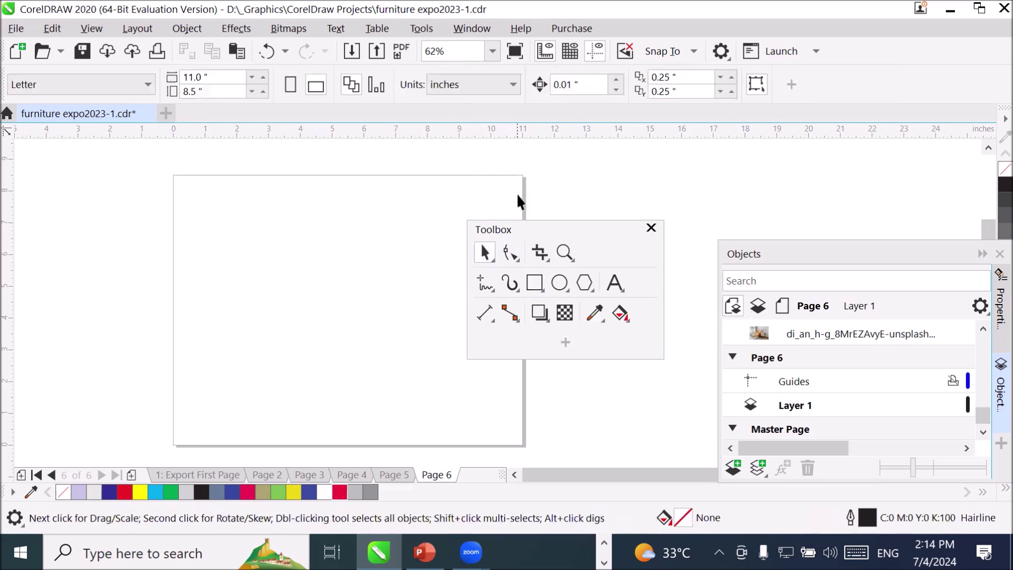
- Open the document options from the layout commands, review the page size settings, and close them
click(721, 52)
click(721, 52)
click(285, 51)
click(149, 26)
click(150, 27)
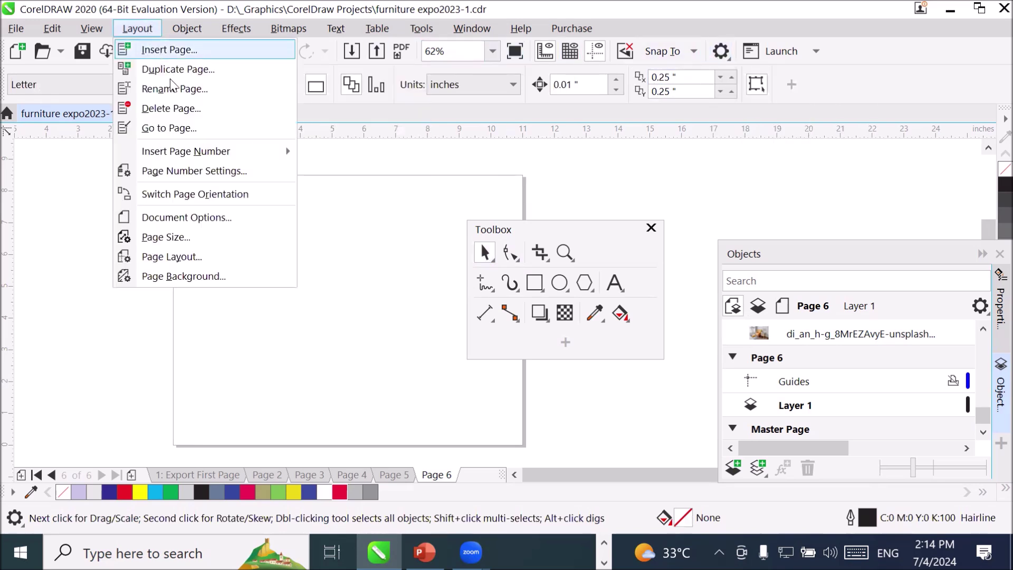
click(221, 218)
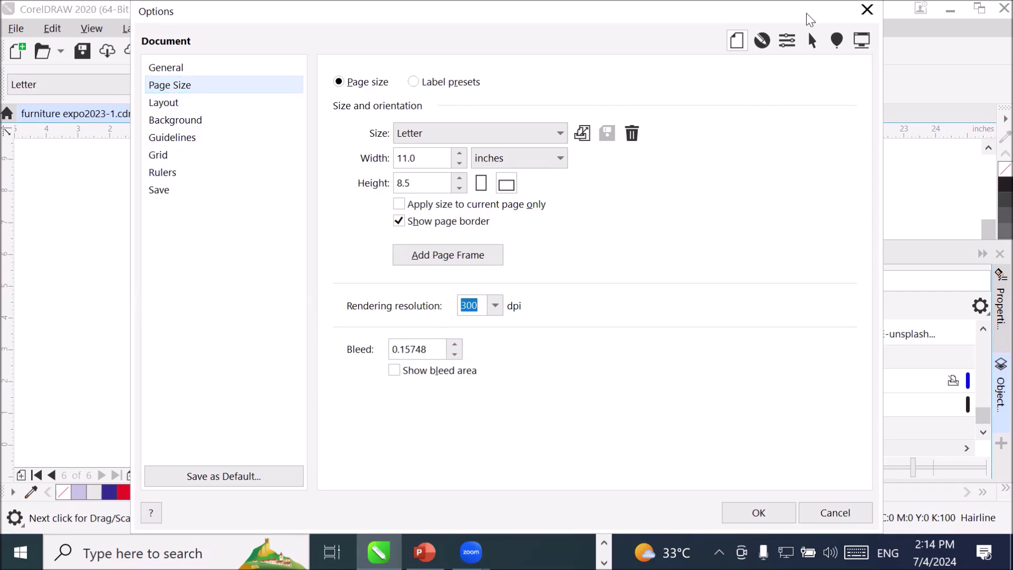
click(867, 9)
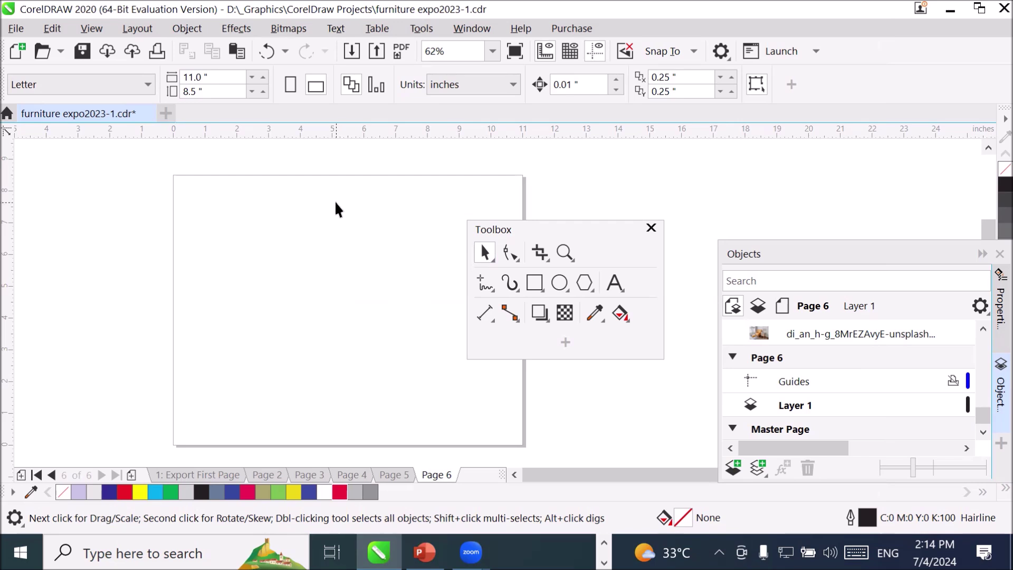
- Close furniture expo2023-1.cdr without saving the changes
click(15, 30)
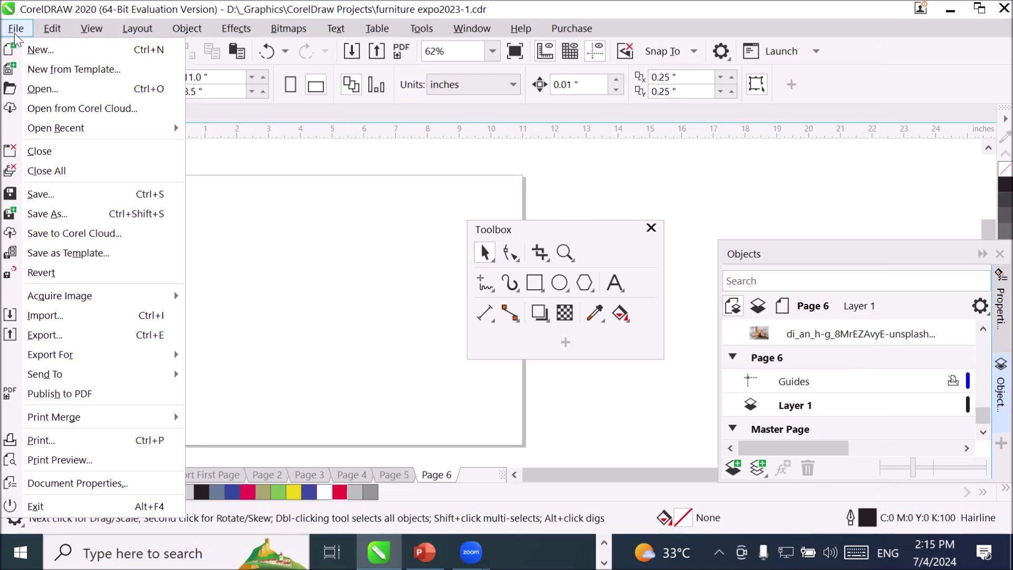
click(59, 156)
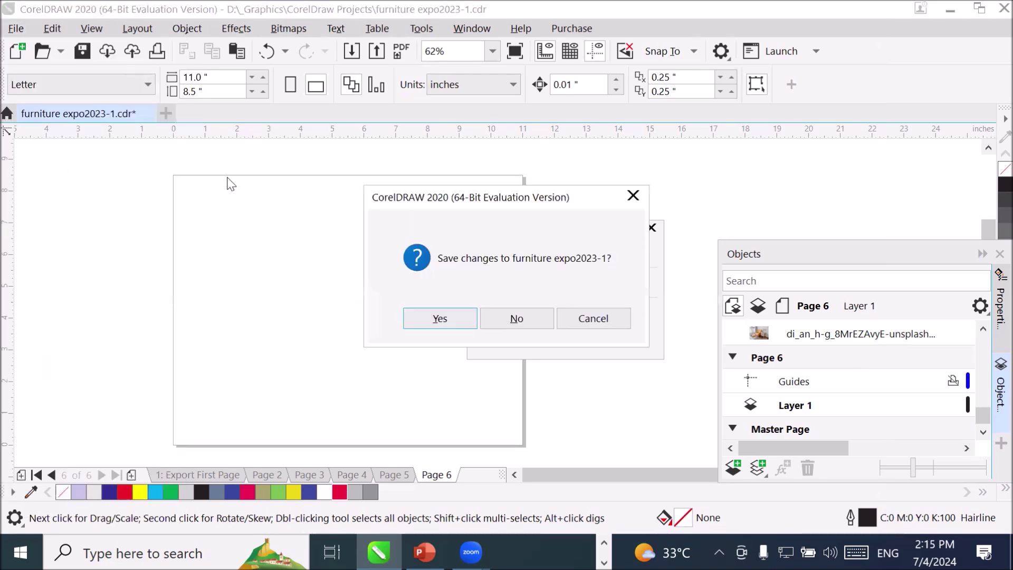
click(520, 318)
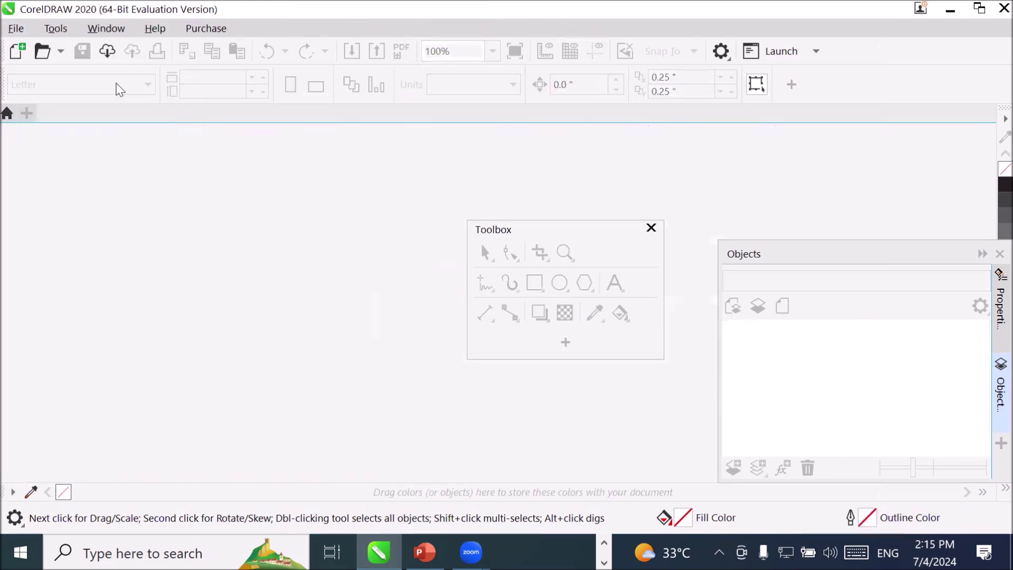
- Create a new CMYK document with 10 pages at Business Card size, 3.5 × 2.0 inches and 300 dpi
click(18, 29)
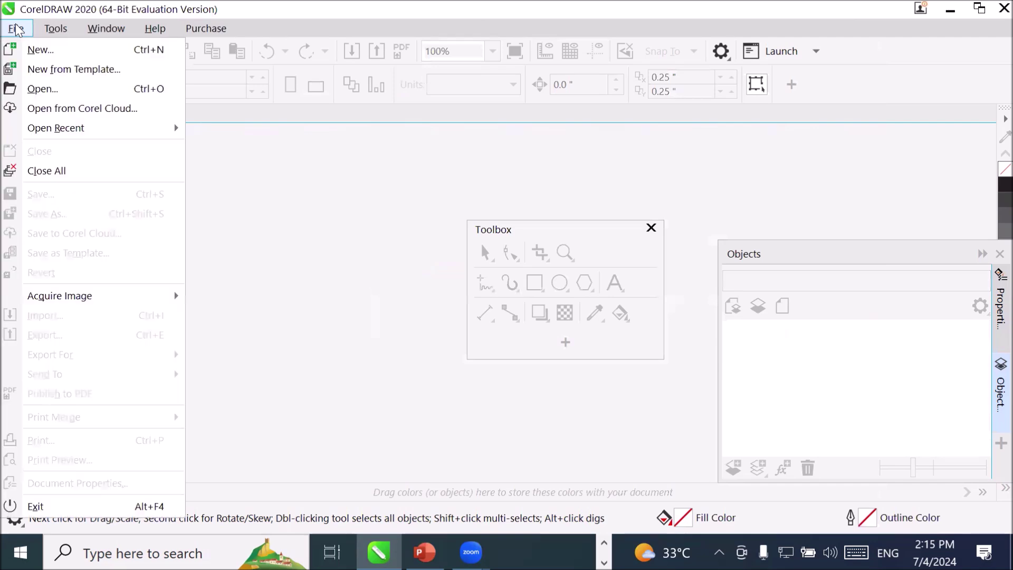
click(31, 49)
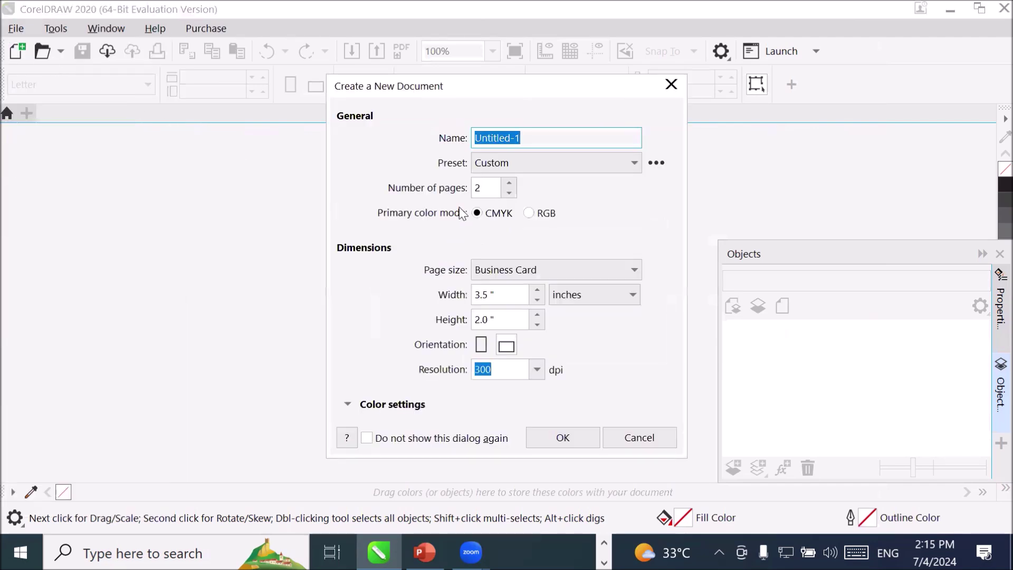
click(486, 188)
scroll(512, 188, up, 6)
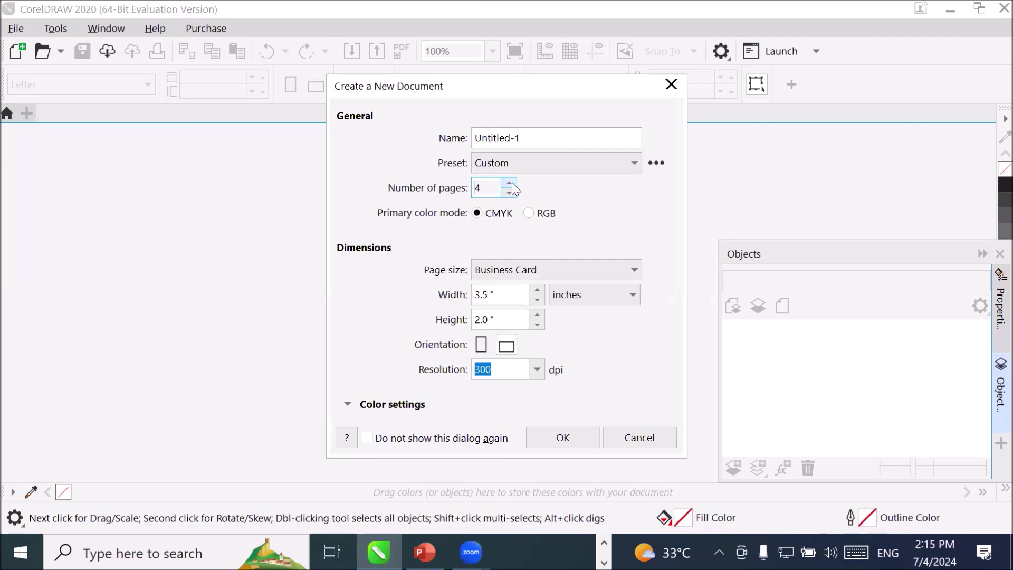
scroll(513, 182, up, 1)
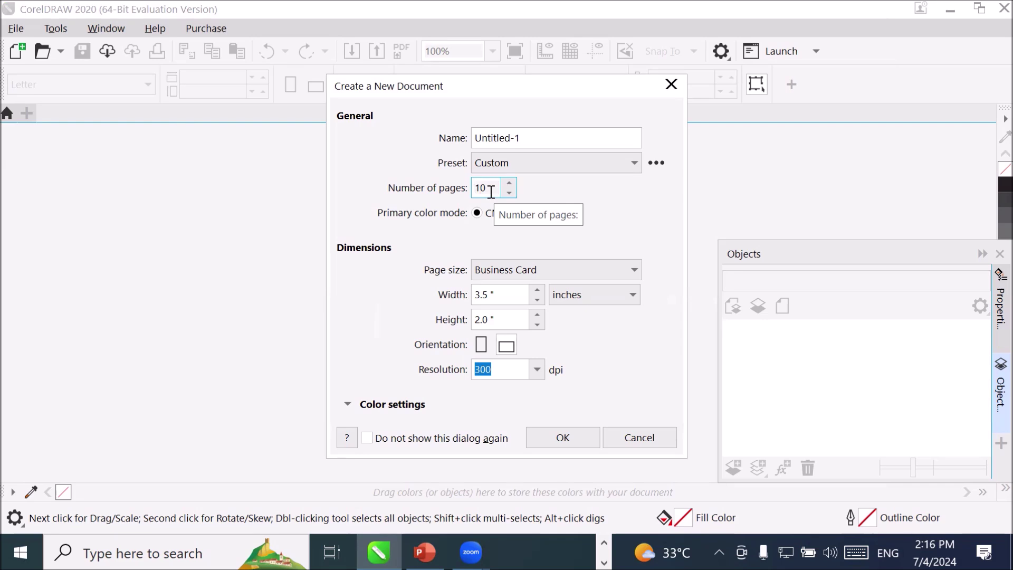
click(495, 192)
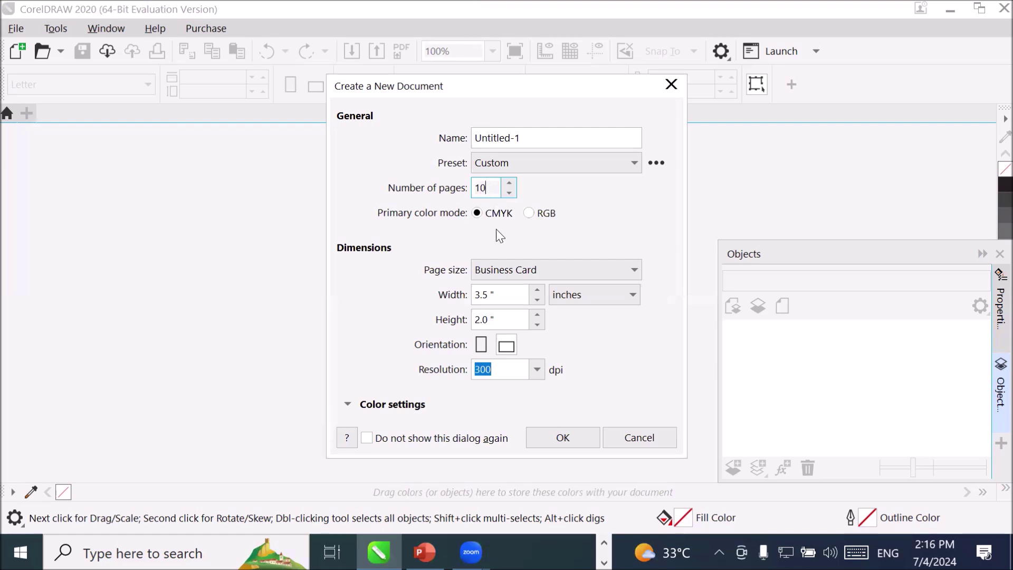
click(563, 438)
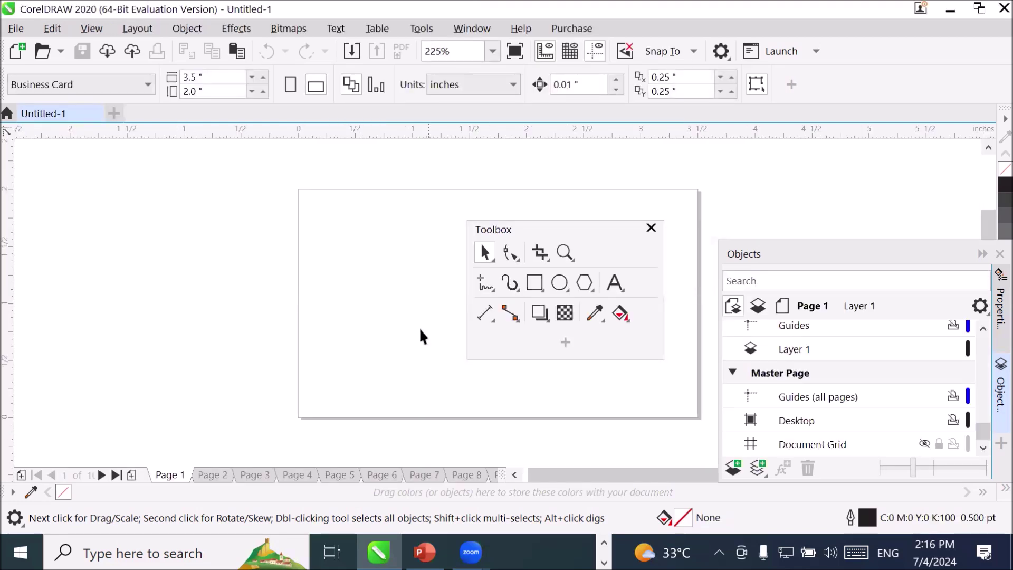
- View Pages 2 through 5 of the new document and return to Page 1
click(216, 475)
click(259, 475)
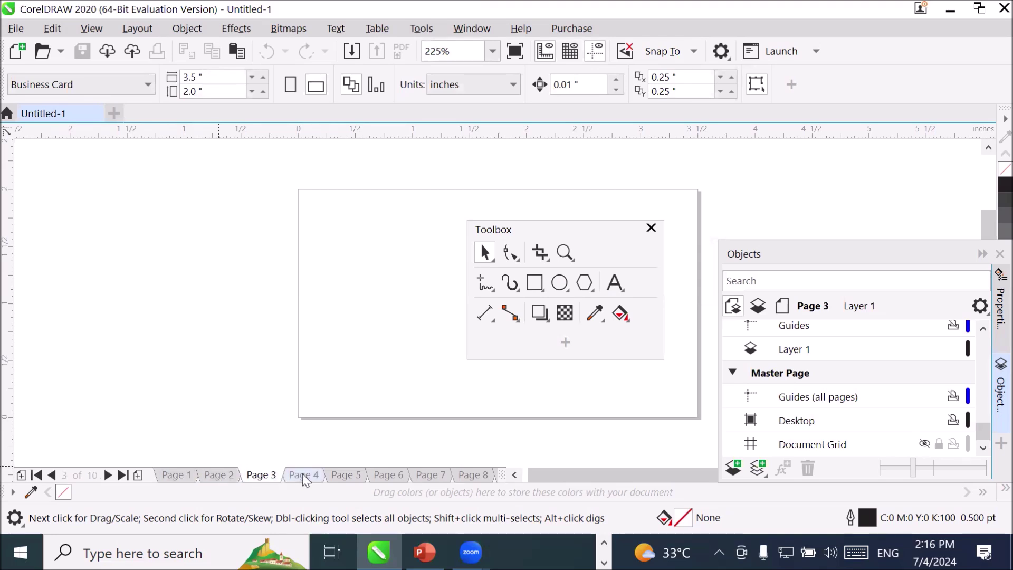
click(303, 475)
click(348, 475)
click(176, 475)
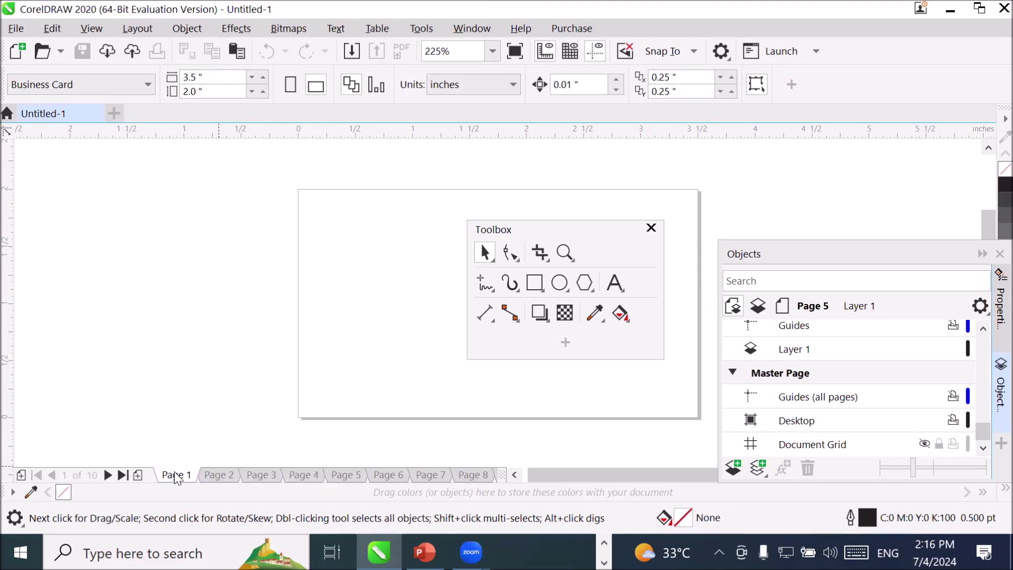
- Move the toolbox off the page into the empty area beyond its left edge and reveal more taskbar programs
drag(561, 232, 122, 177)
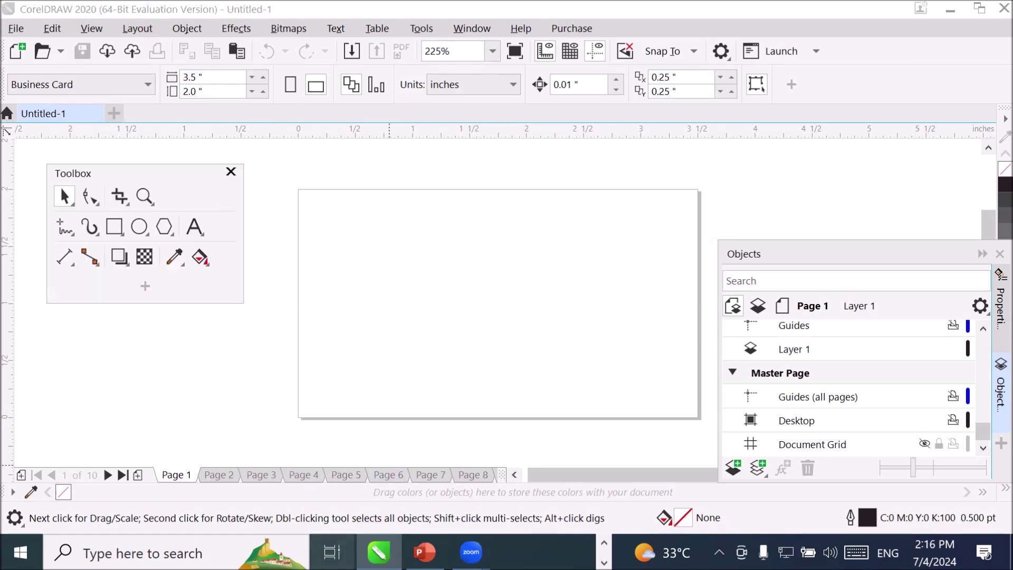
click(605, 542)
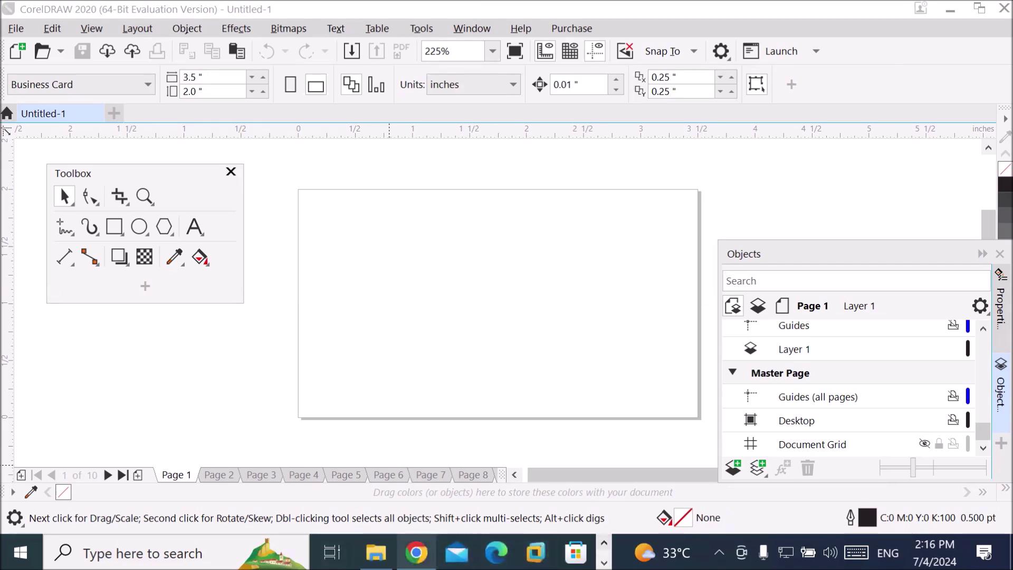
- Switch to File Explorer, locate the Cricket player image in D:\_Graphics\Images\Players, and return to CorelDRAW
click(375, 553)
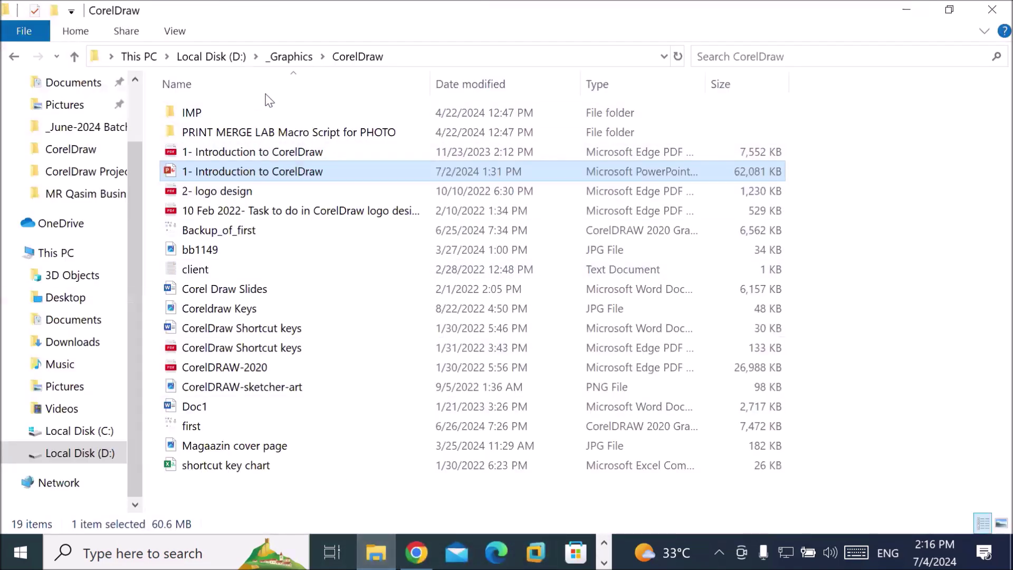
click(289, 58)
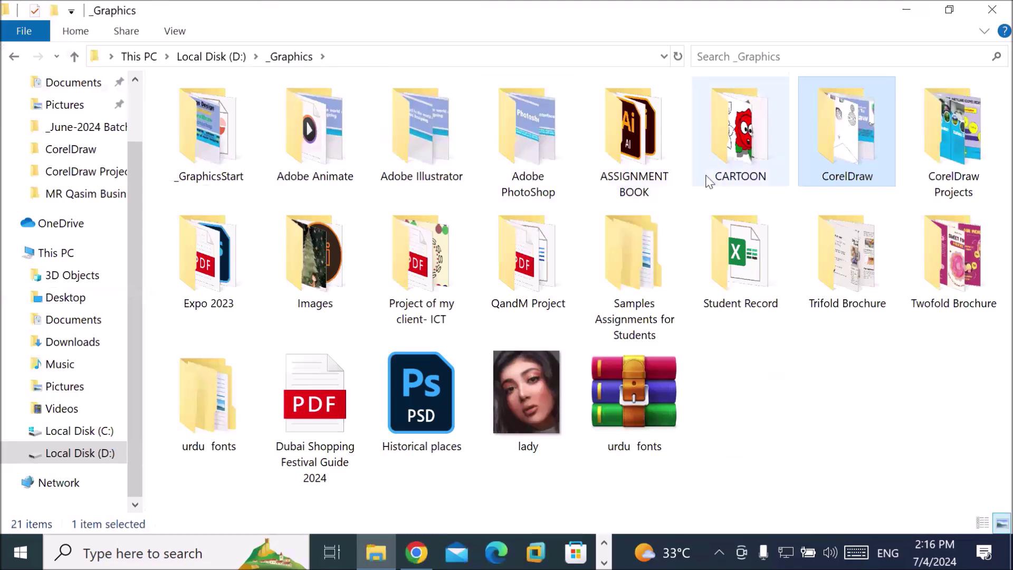
double_click(315, 264)
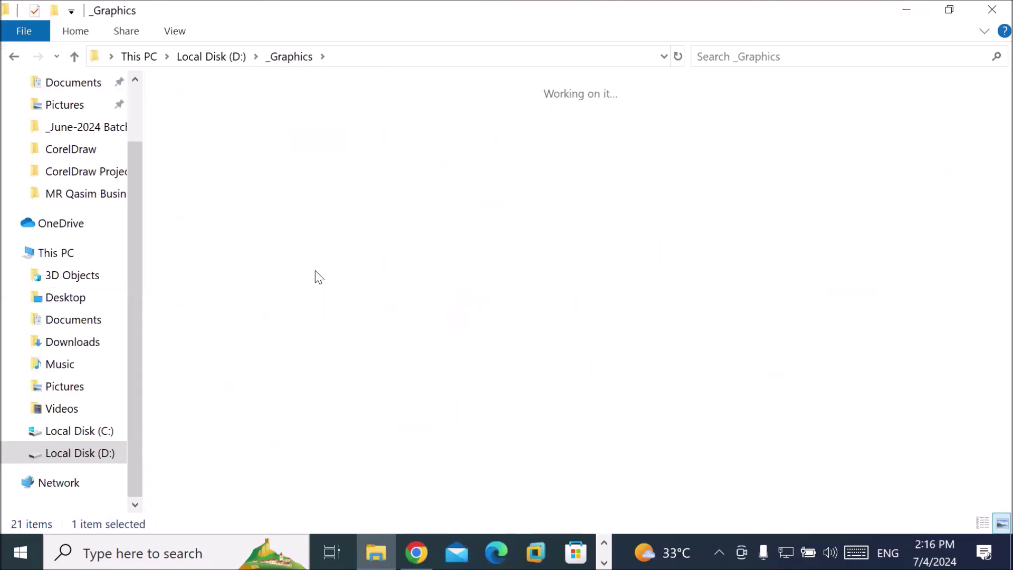
scroll(516, 307, down, 5)
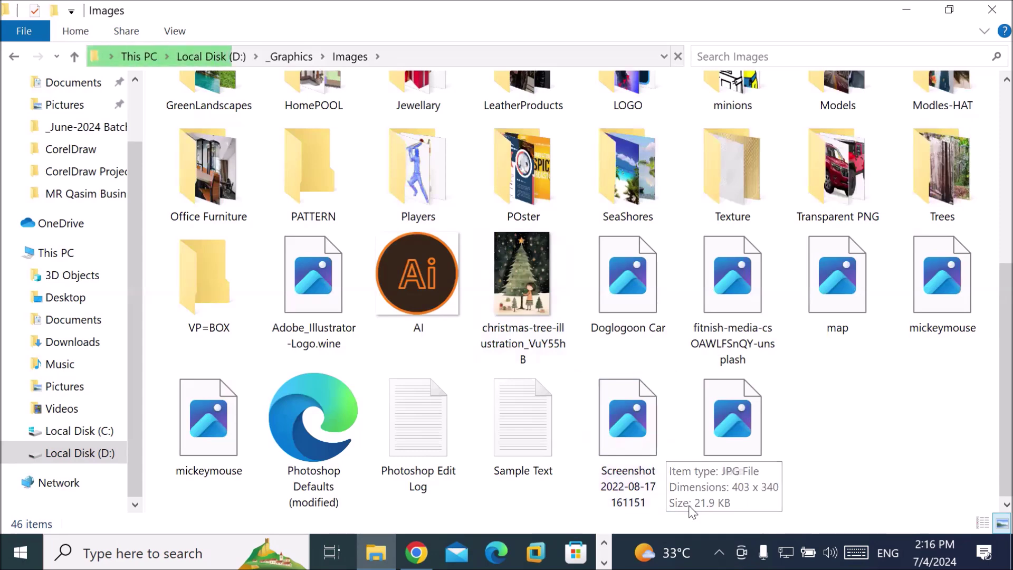
click(623, 433)
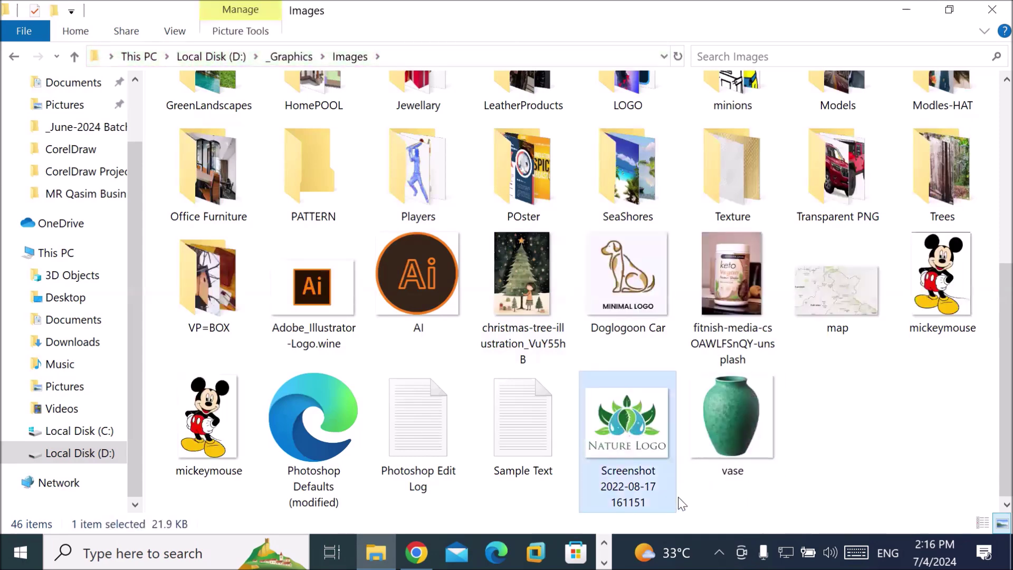
double_click(409, 164)
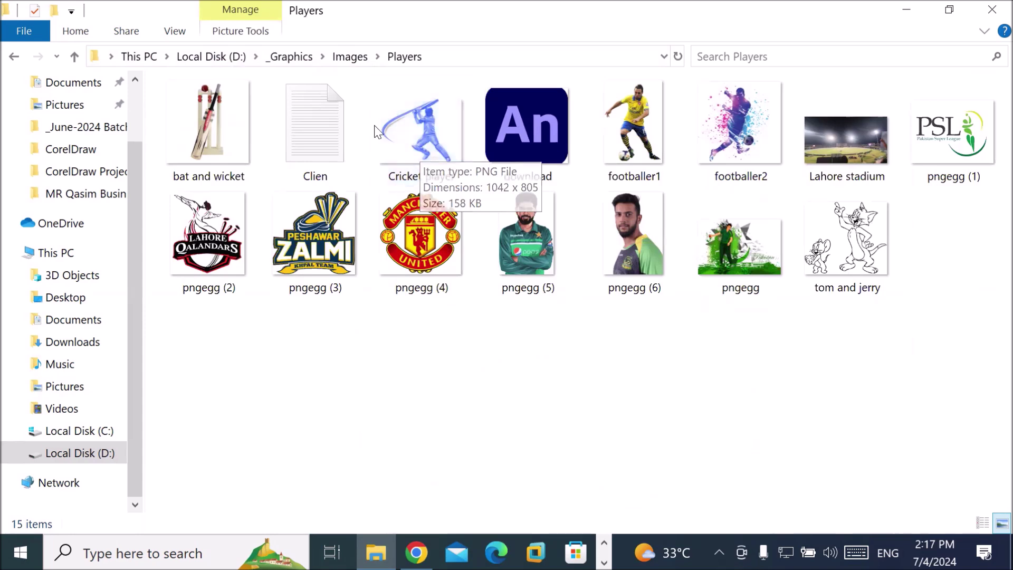
click(421, 124)
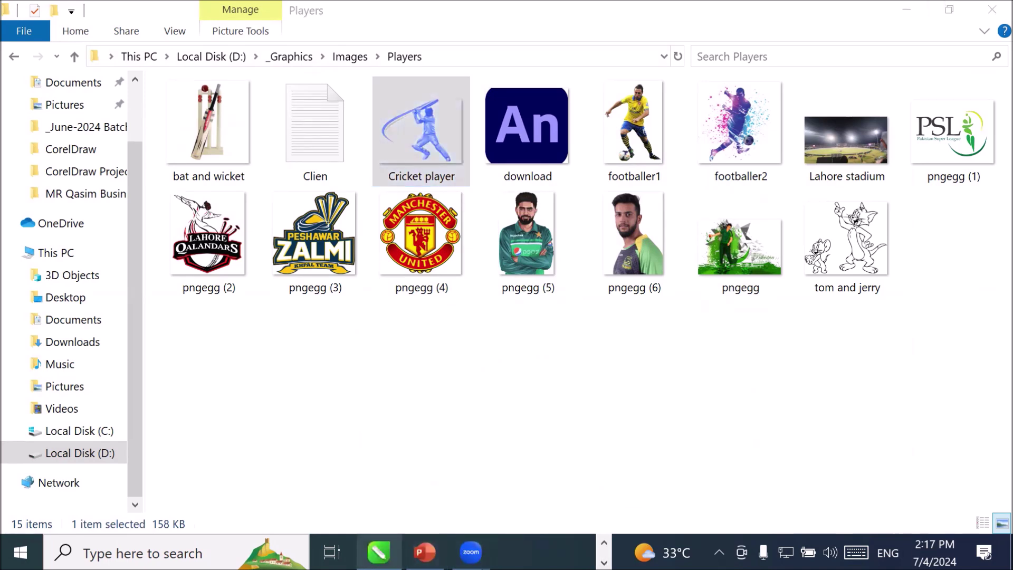
key(alt+Tab)
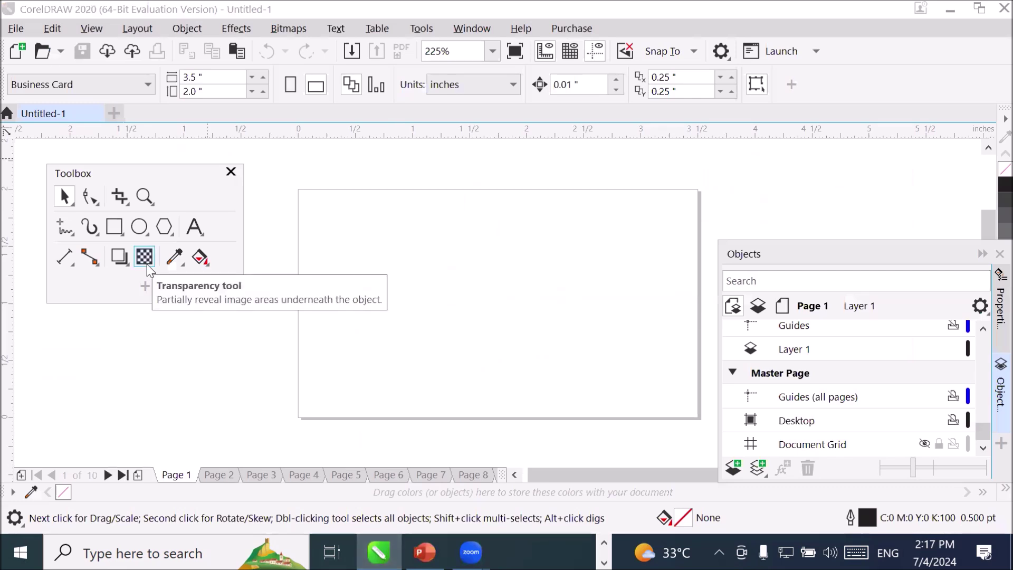
- Set the page background to solid cyan from the RGB palette and apply it
click(137, 29)
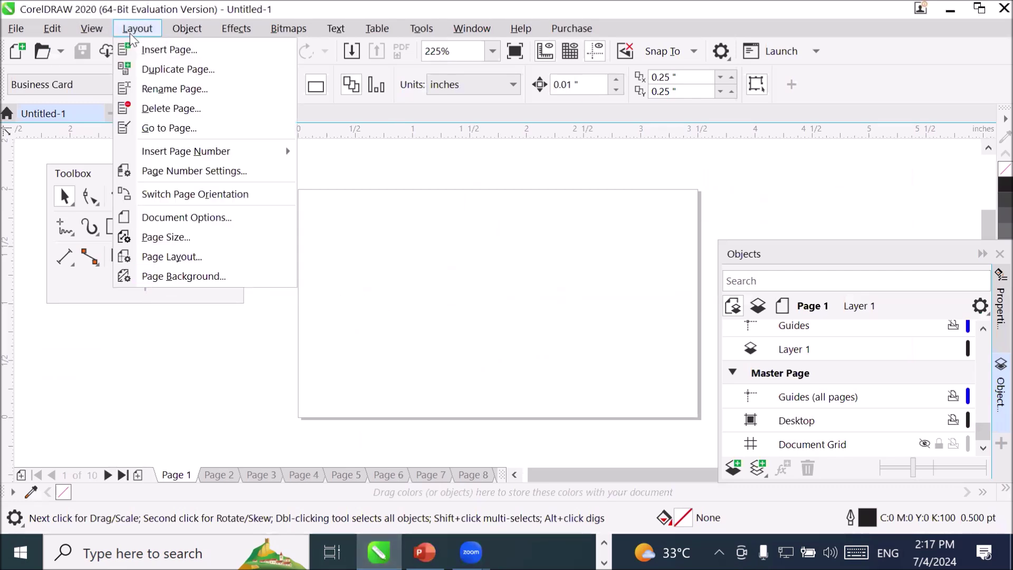
click(214, 272)
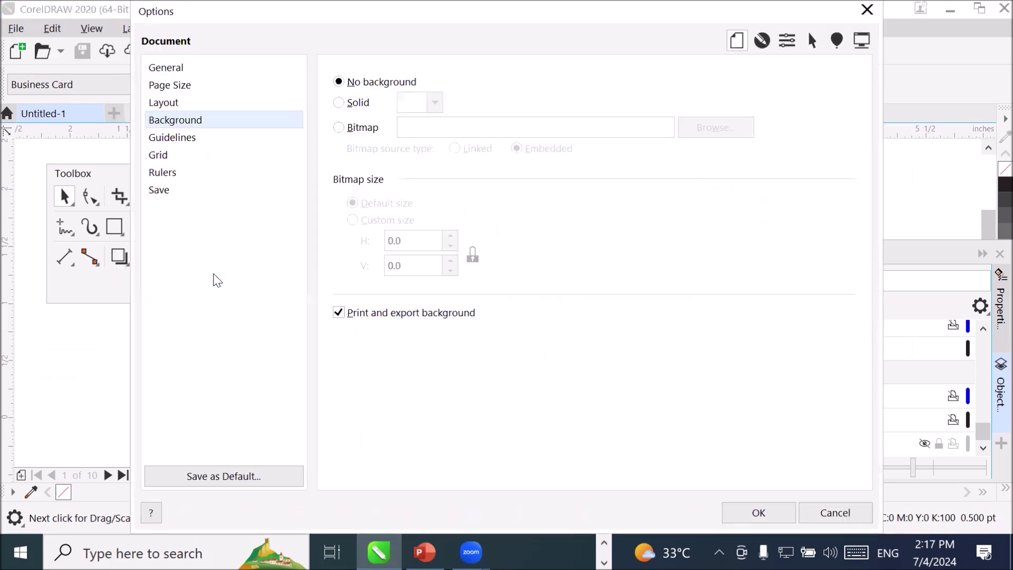
click(362, 103)
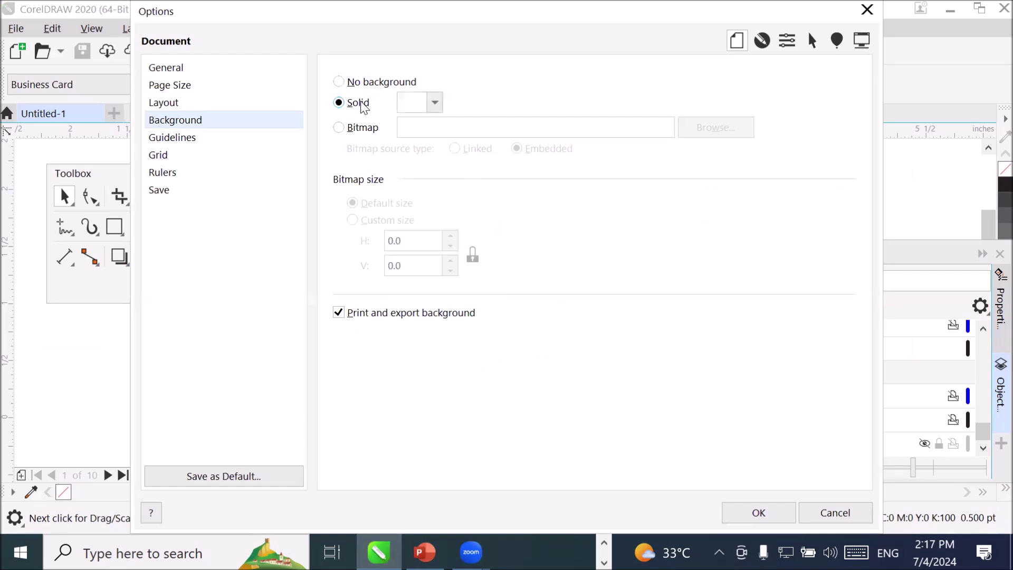
click(434, 105)
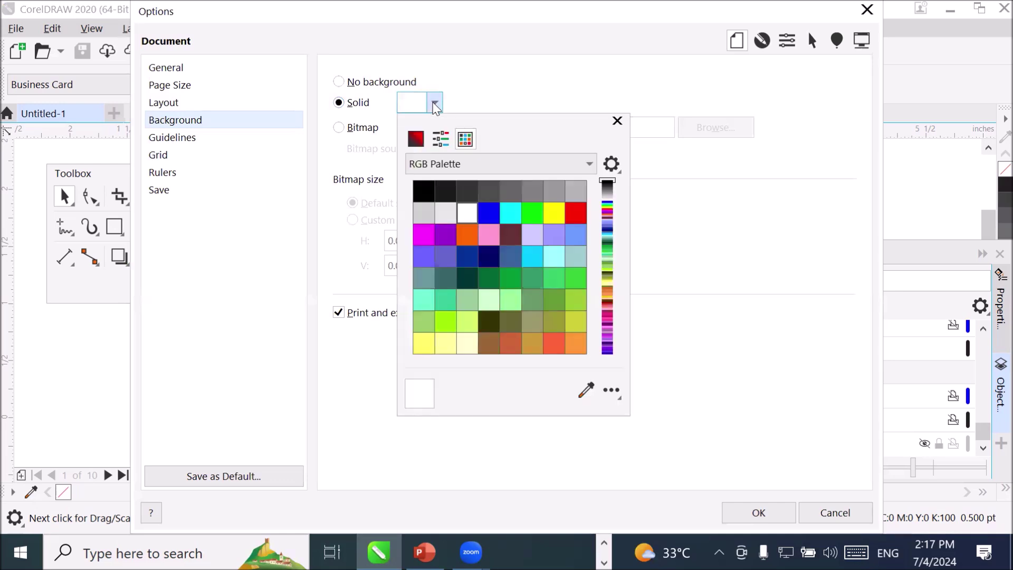
click(515, 220)
click(772, 514)
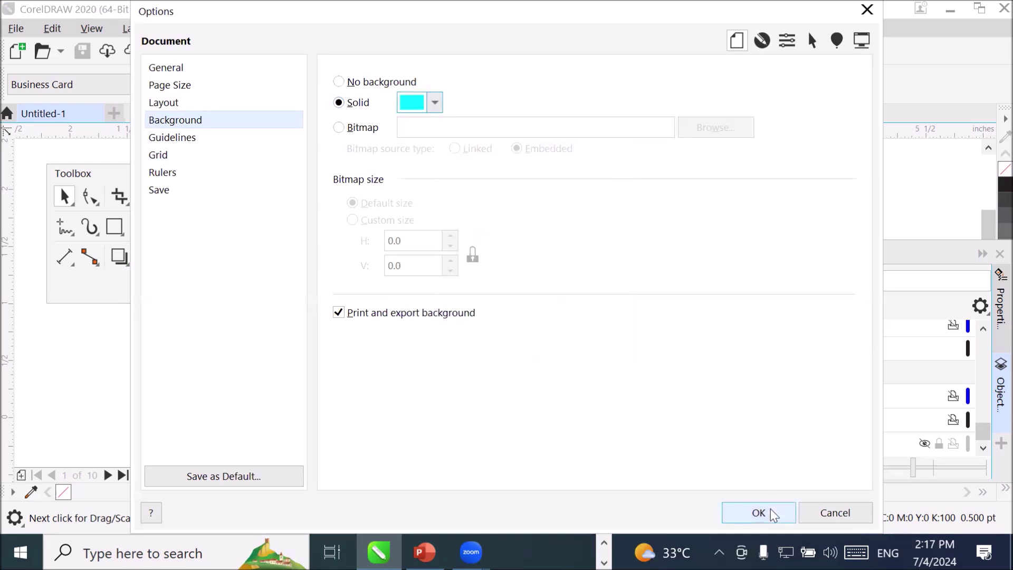
click(773, 515)
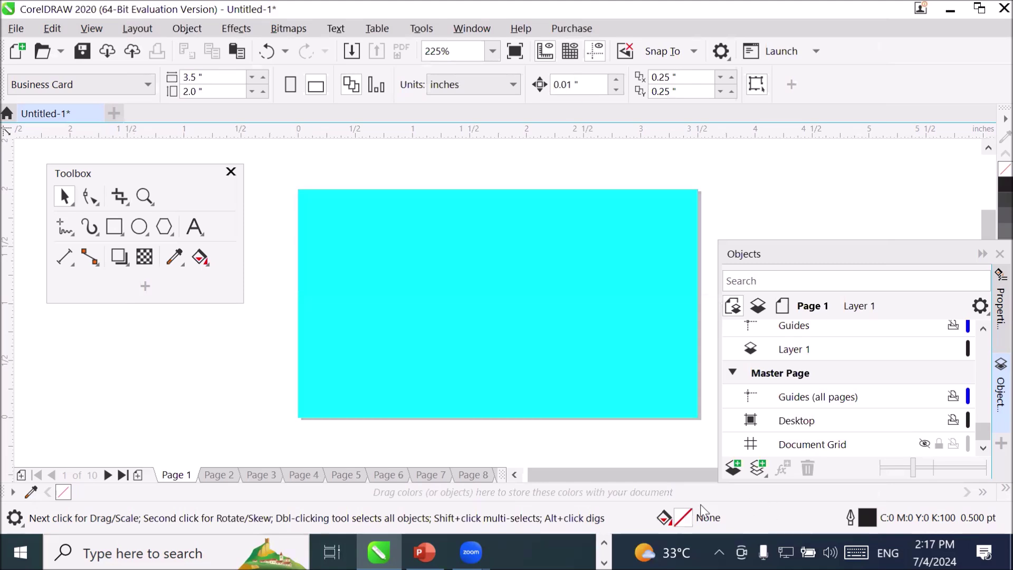
- Step through the document's pages up to page 8 to check the background on each one
click(232, 473)
click(232, 473)
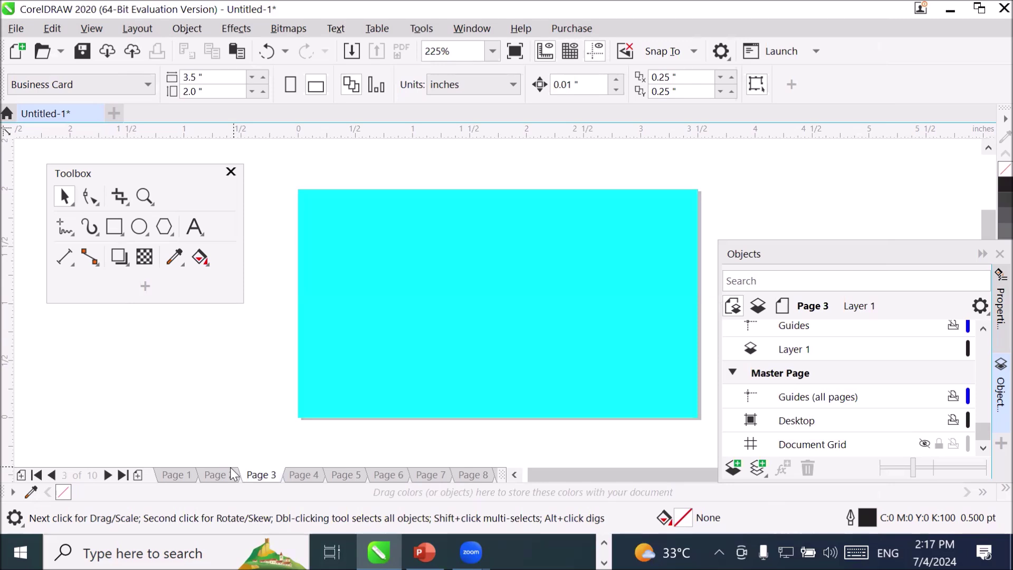
key(Page_Down)
key(Page_Down)
key(Page_Down)
key(Page_Down)
key(Page_Down)
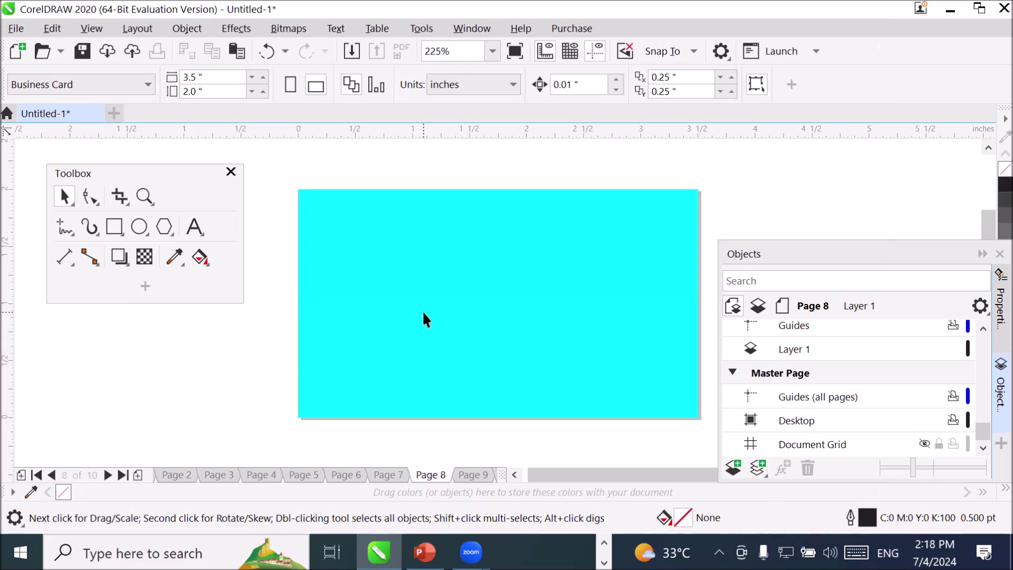
- Go to page 2 and open the page background settings
click(176, 476)
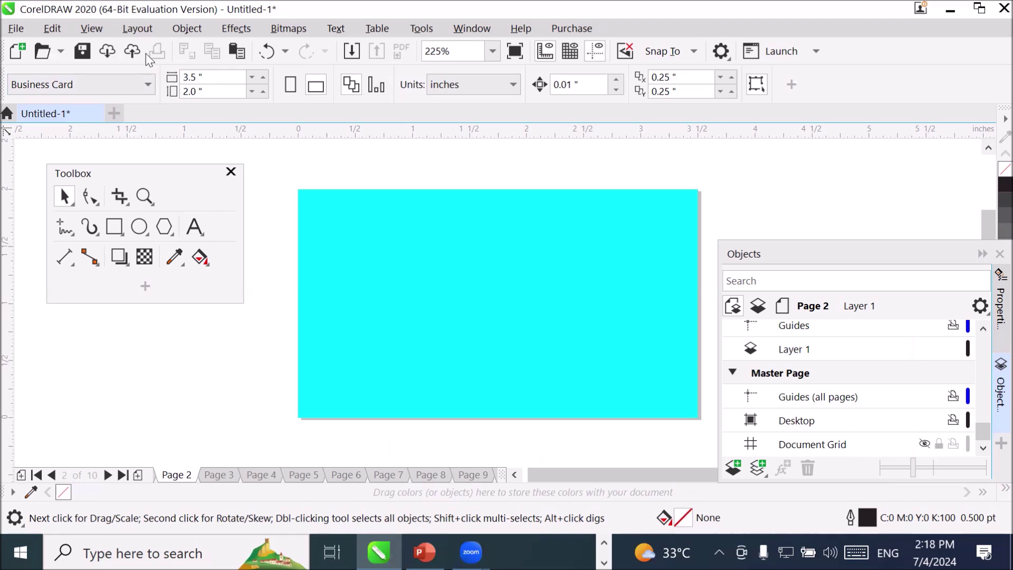
click(141, 30)
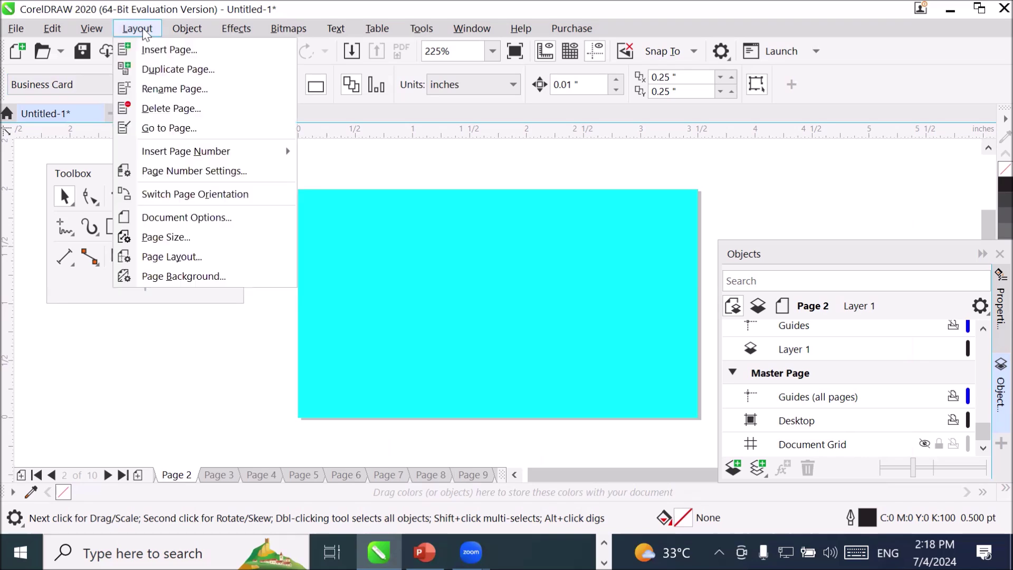
click(199, 274)
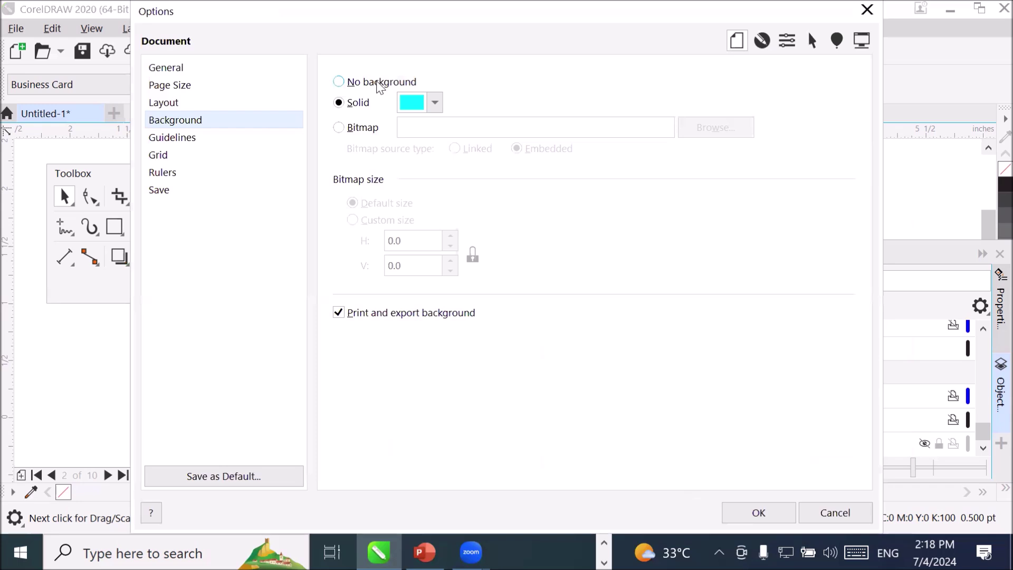
- Examine the no-background option and the slider, palette and viewer modes of the solid background's colour picker
click(378, 84)
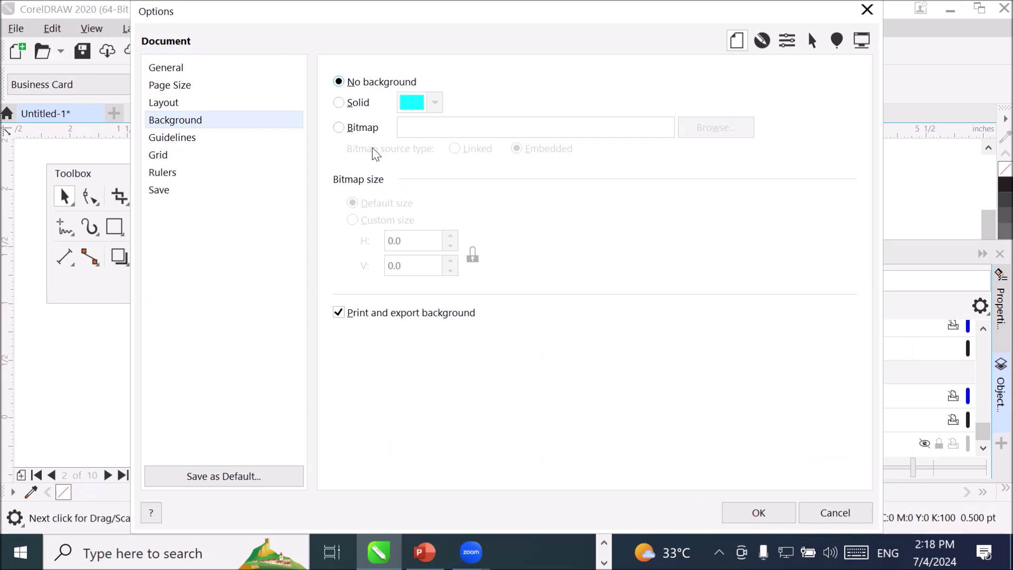
click(362, 104)
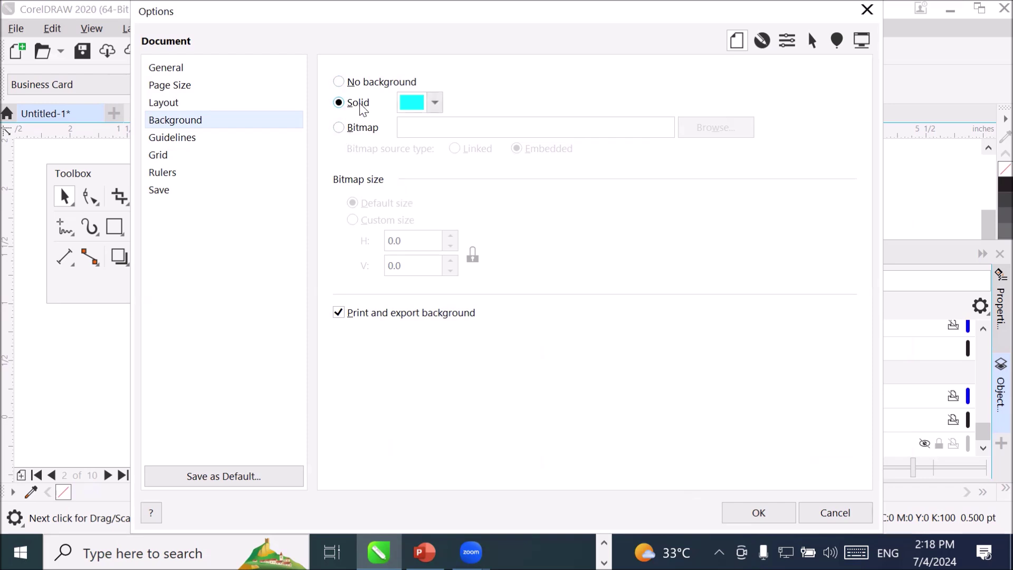
click(435, 103)
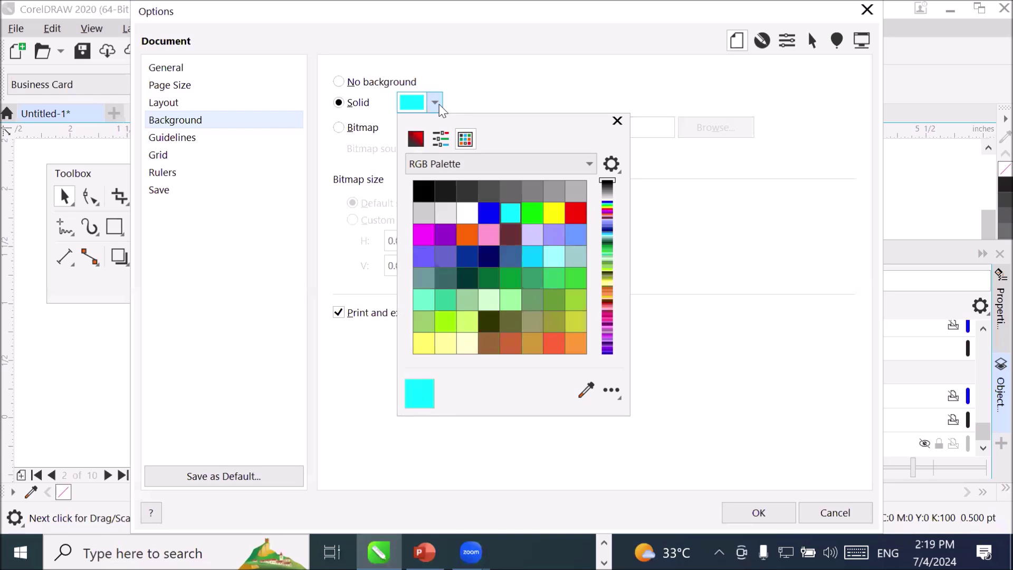
click(440, 140)
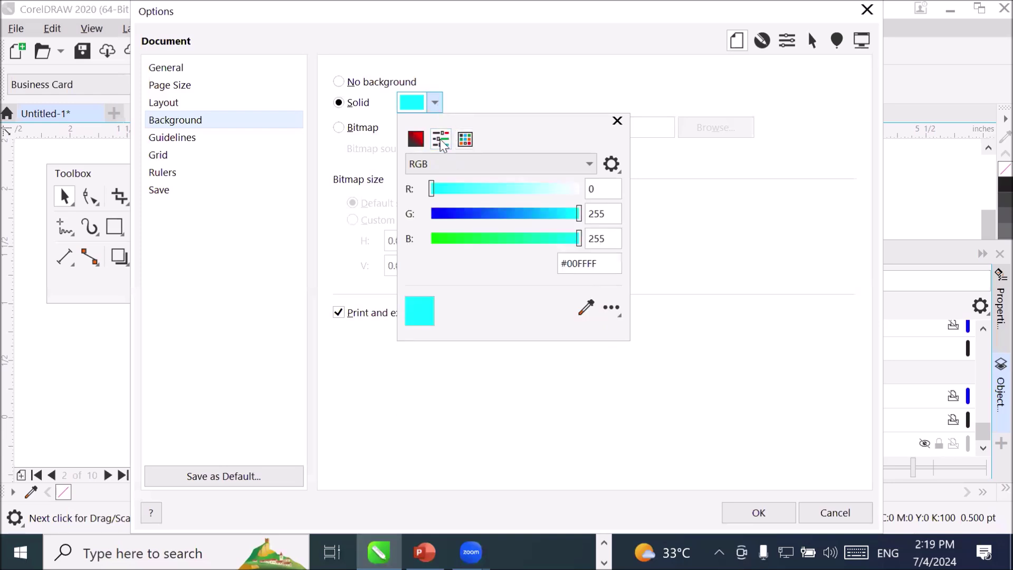
click(465, 140)
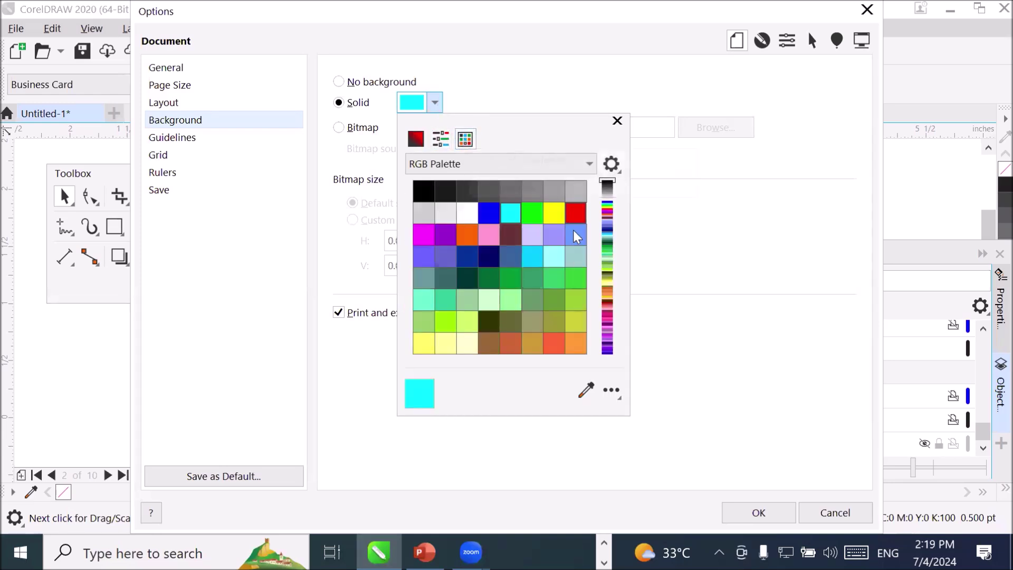
click(444, 141)
click(415, 140)
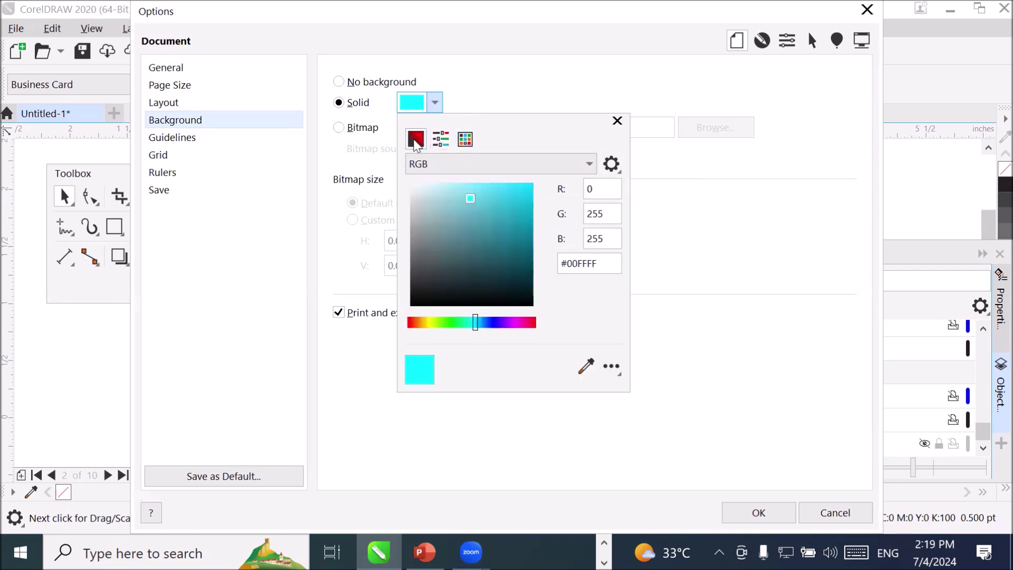
click(450, 81)
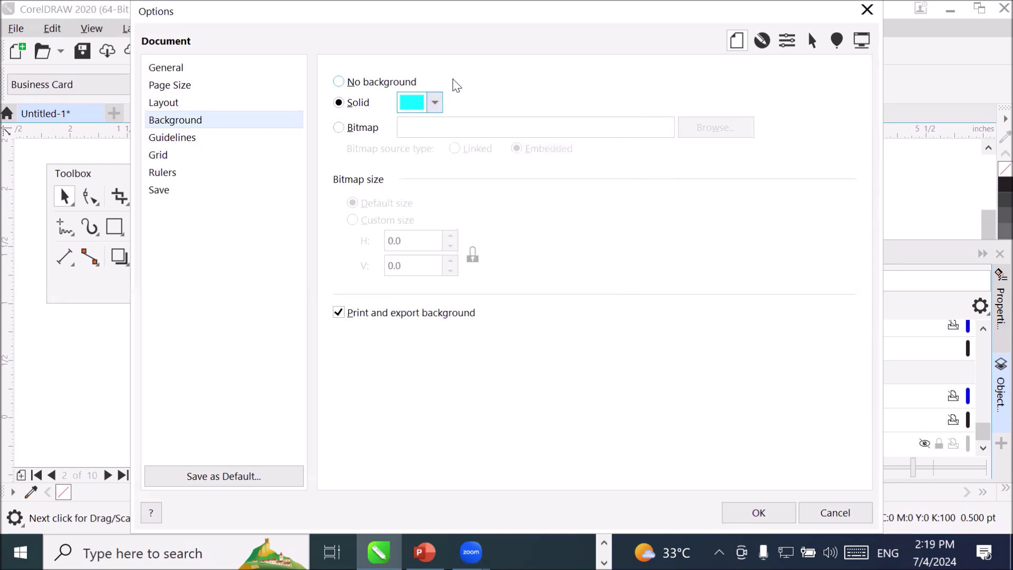
- Switch the background type to Bitmap and browse to the Images folder in _Graphics on drive D for its source
click(339, 128)
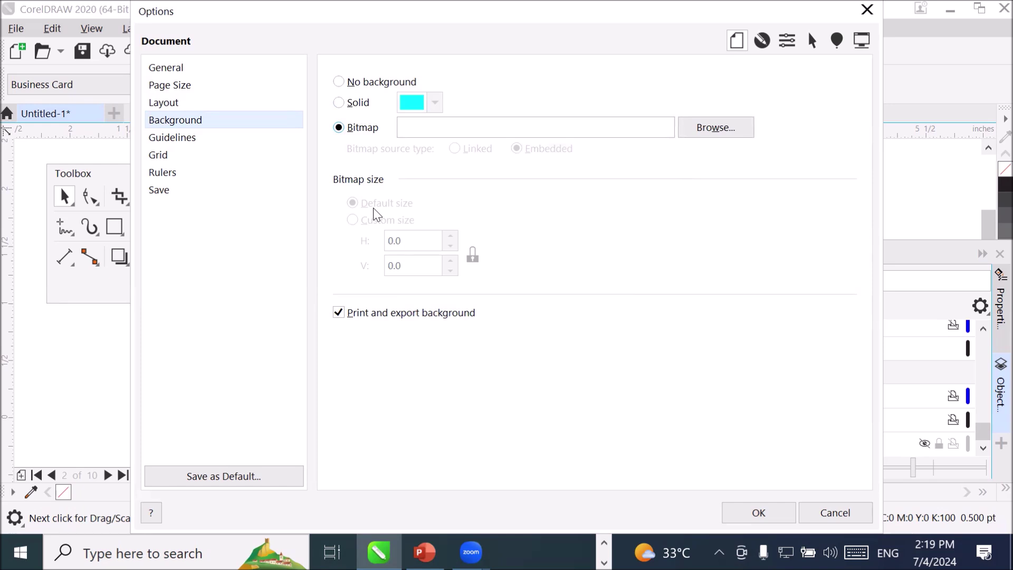
click(701, 133)
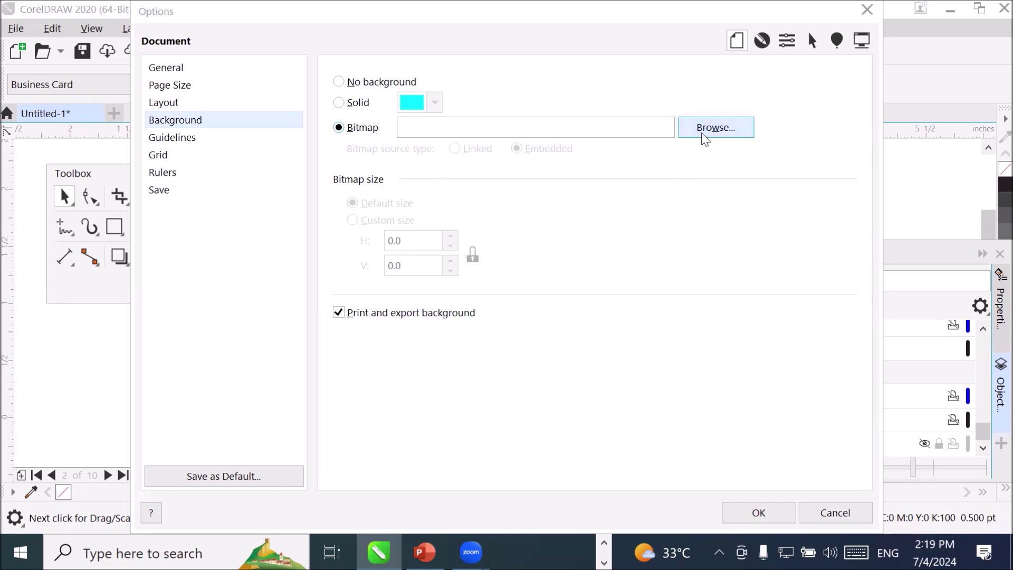
click(281, 41)
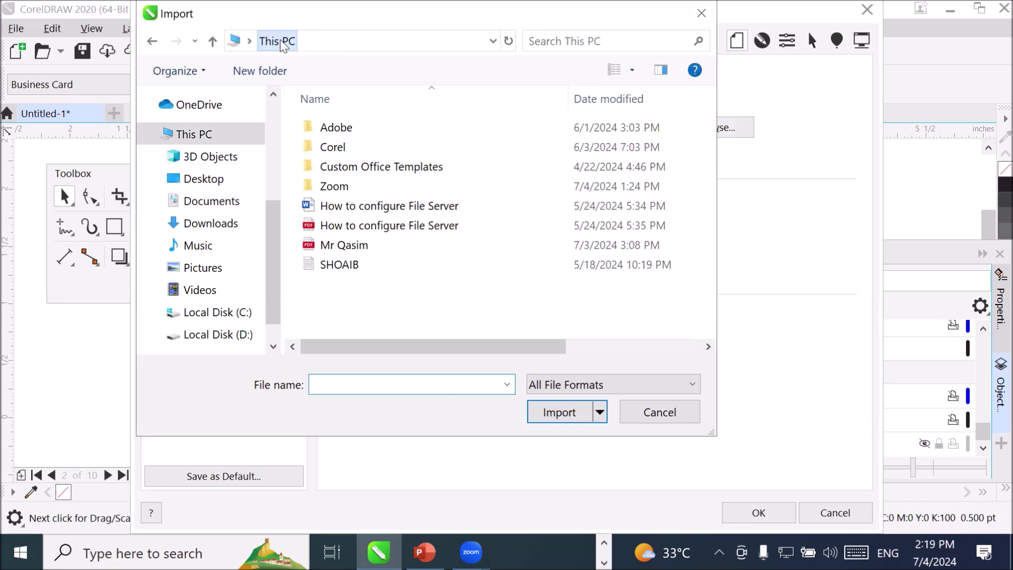
click(239, 338)
double_click(337, 207)
double_click(370, 307)
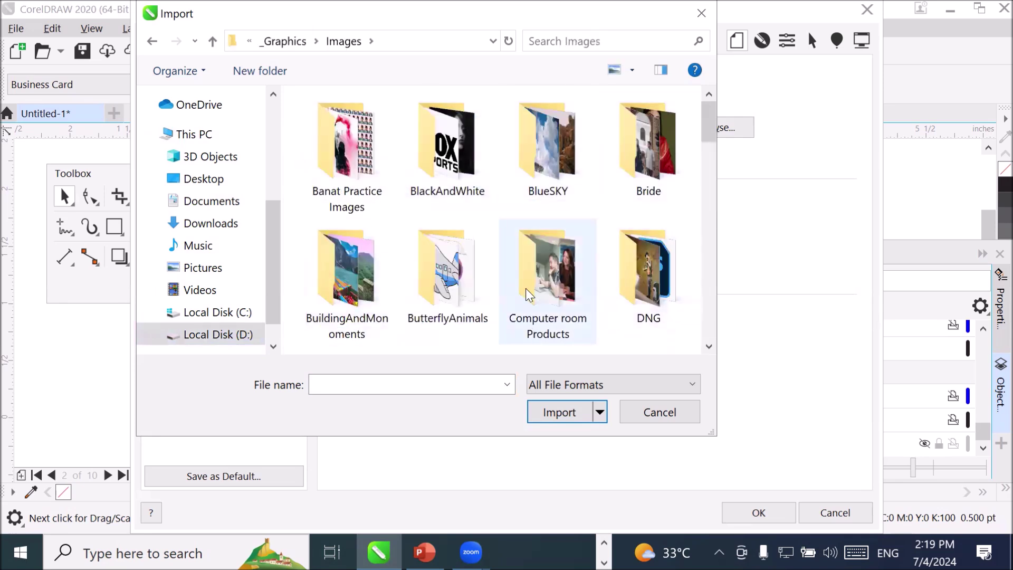
- Import Cricket player.png from the Players folder as the embedded bitmap background at default size and apply it
scroll(526, 288, down, 3)
scroll(464, 320, down, 3)
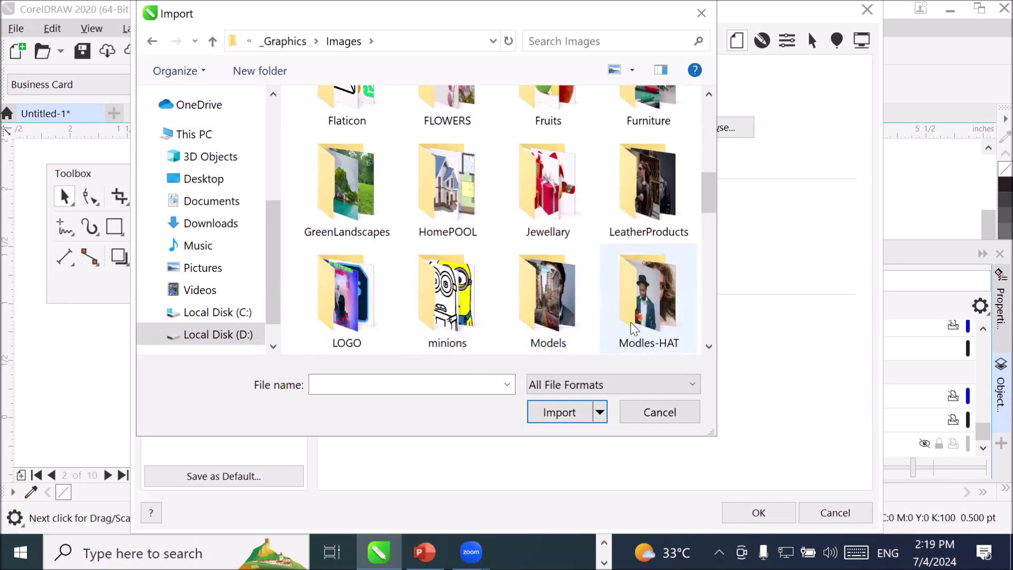
scroll(631, 322, down, 1)
double_click(545, 326)
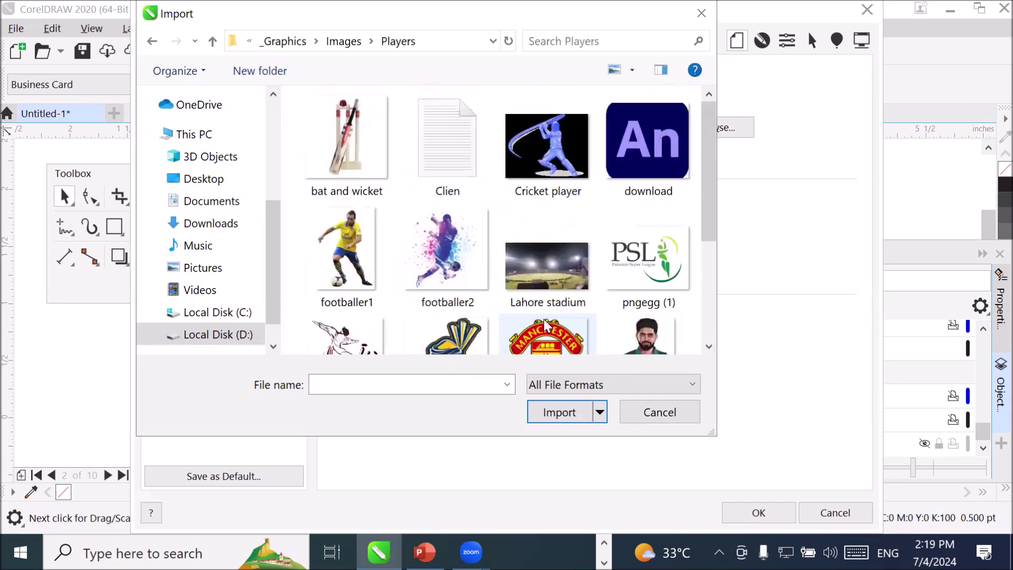
click(554, 148)
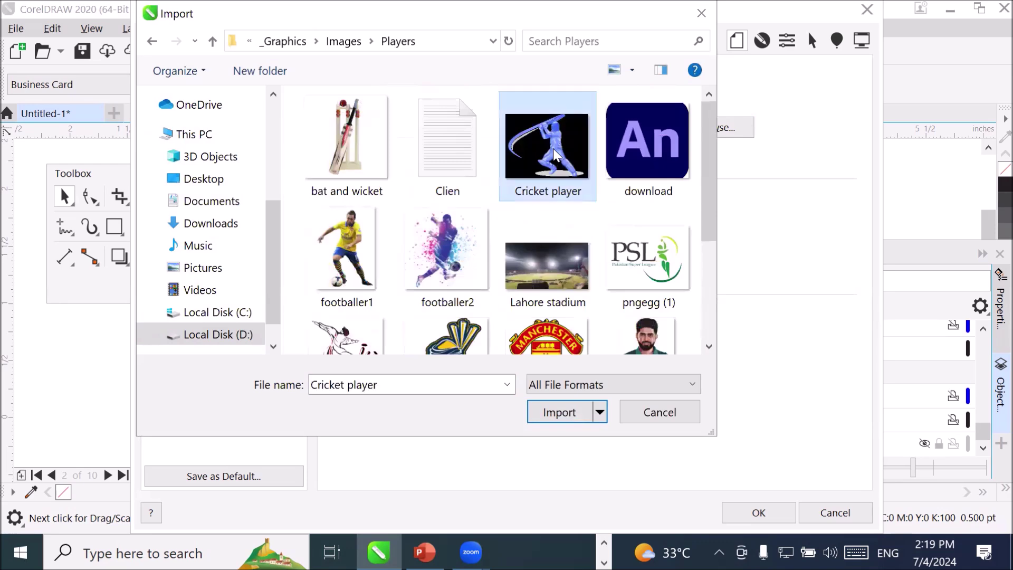
click(575, 418)
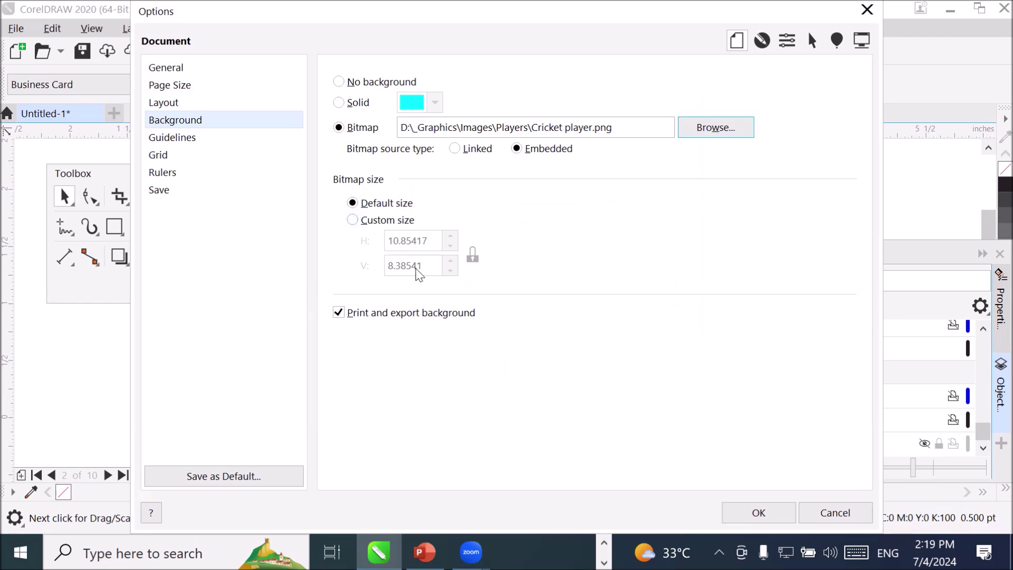
click(754, 515)
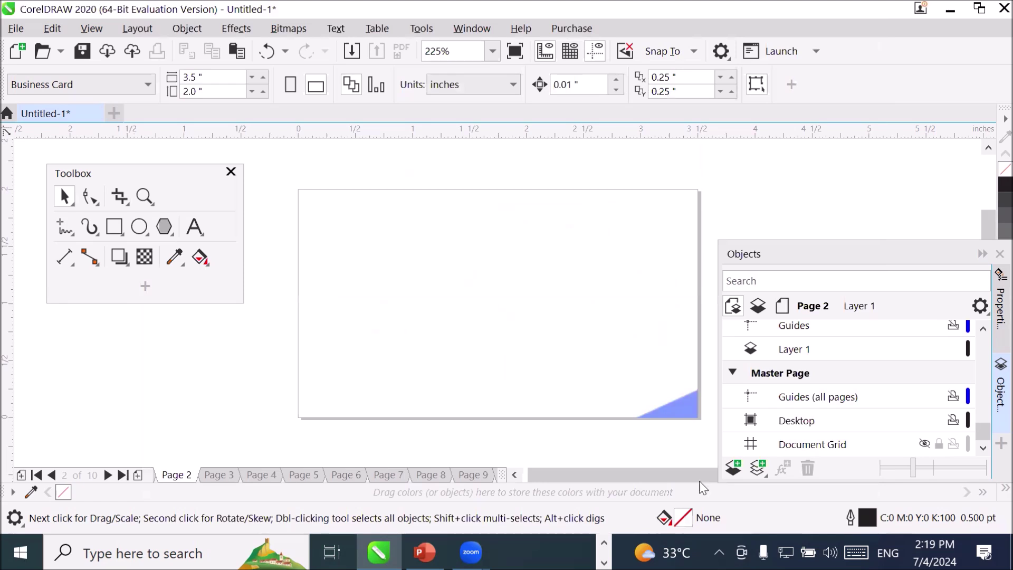
- Check the bitmap background on pages 3, 4 and 5
click(217, 477)
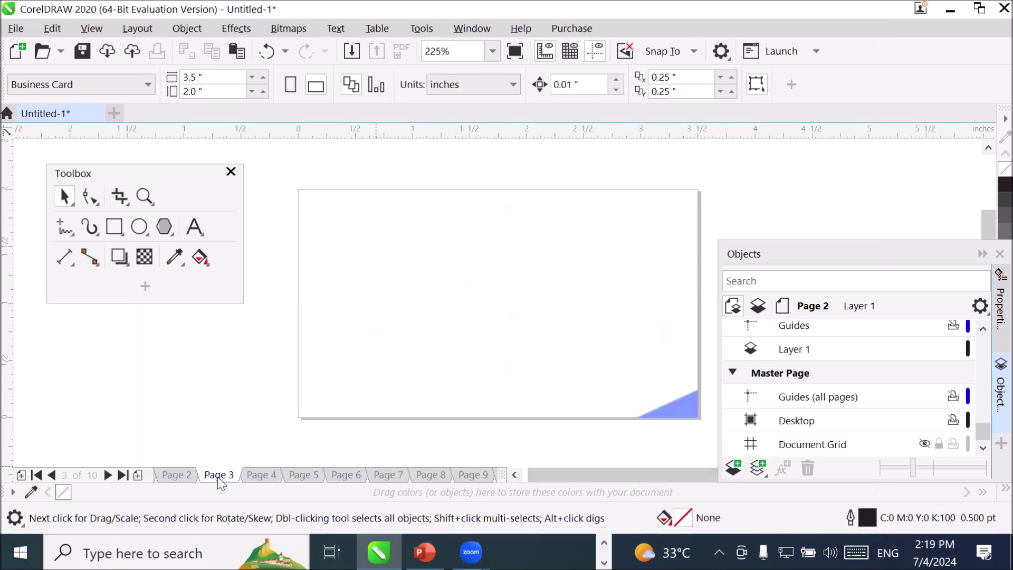
click(261, 475)
click(304, 476)
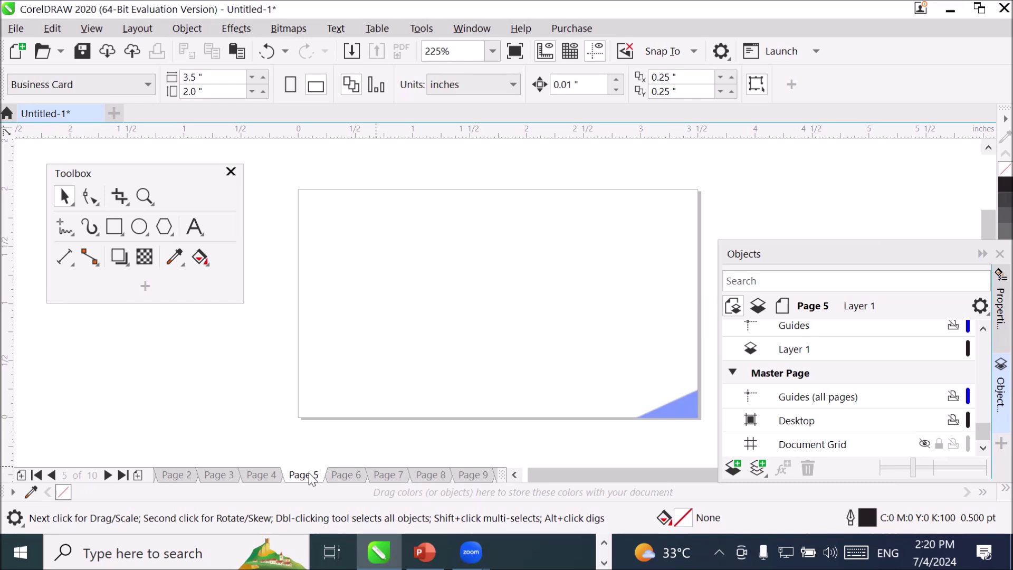
- Open the page background settings and switch the bitmap size from default to Custom size
click(139, 29)
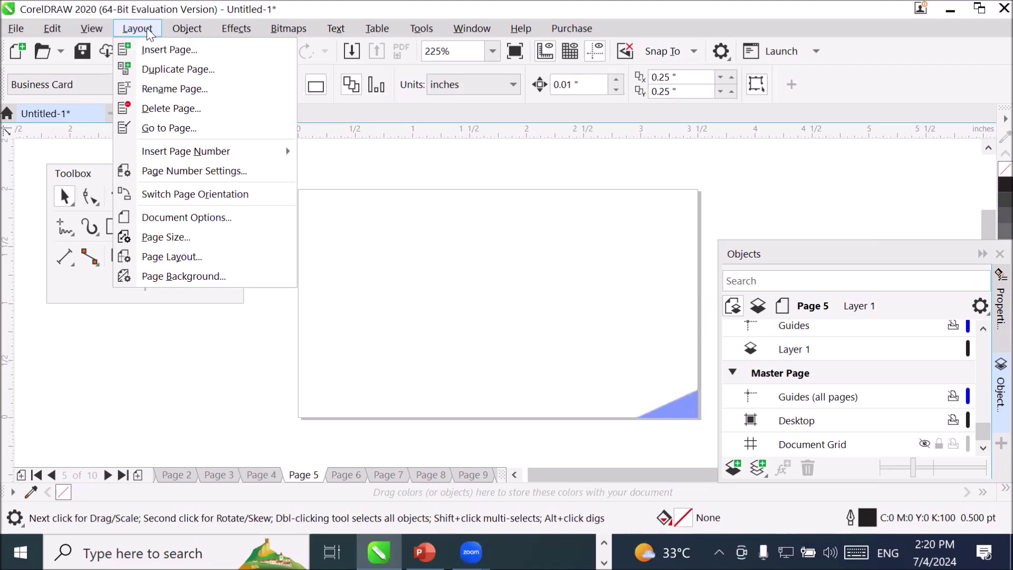
key(Escape)
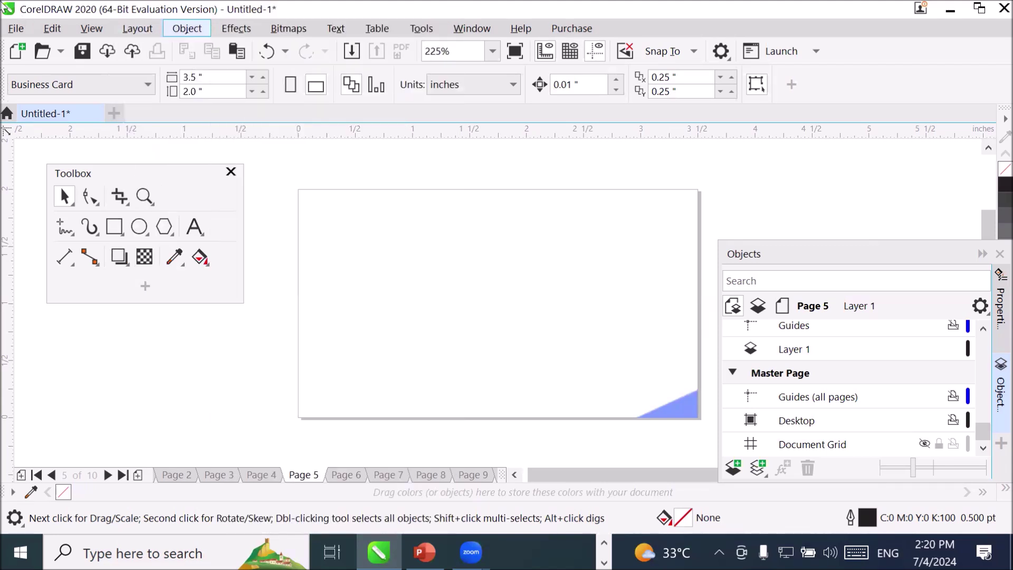
click(15, 28)
mouse_move(137, 28)
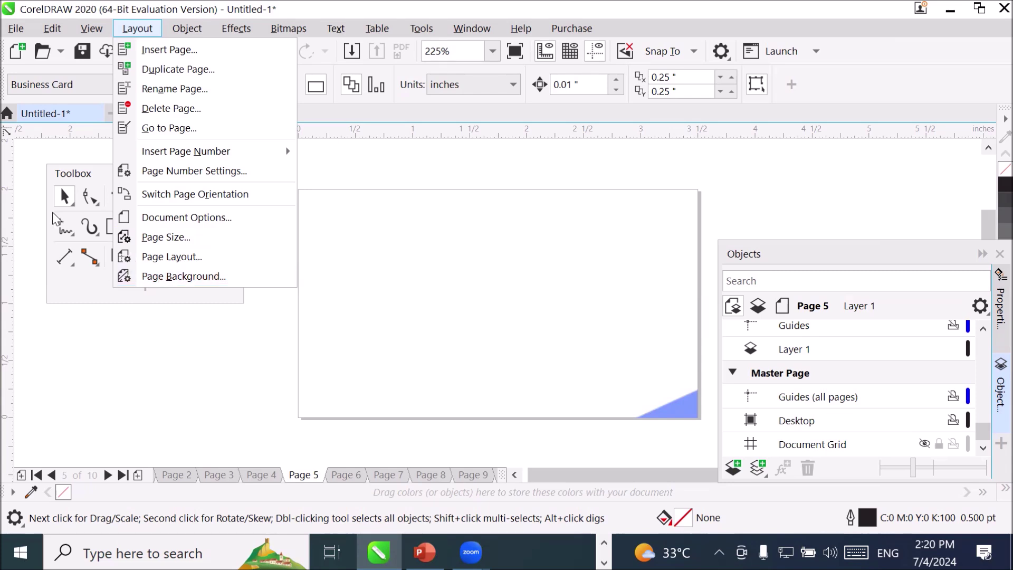
click(177, 276)
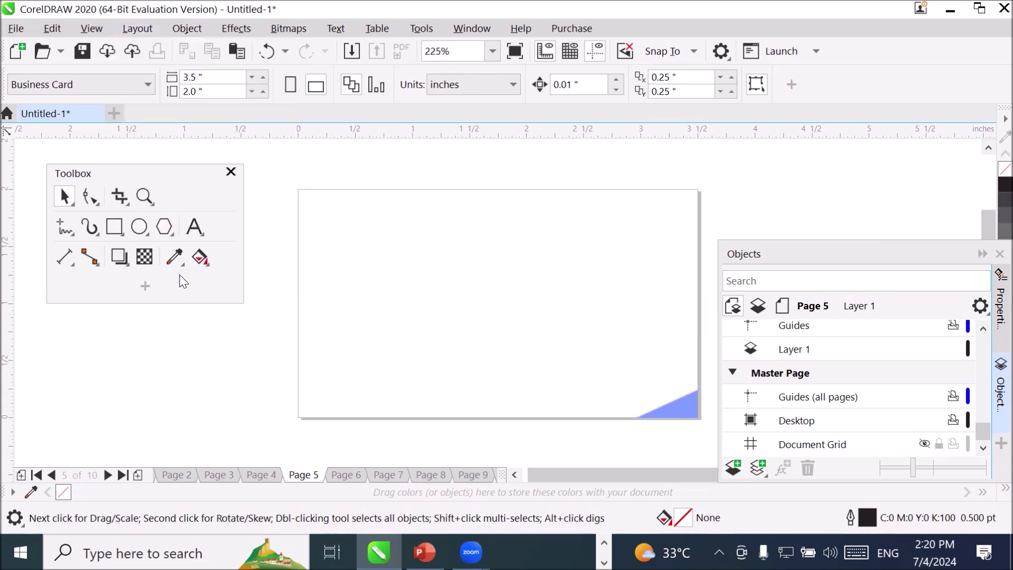
click(365, 222)
- Unlock the bitmap's aspect ratio, set its custom size to 2 inches horizontal by 3.5 inches vertical, and apply it
click(434, 241)
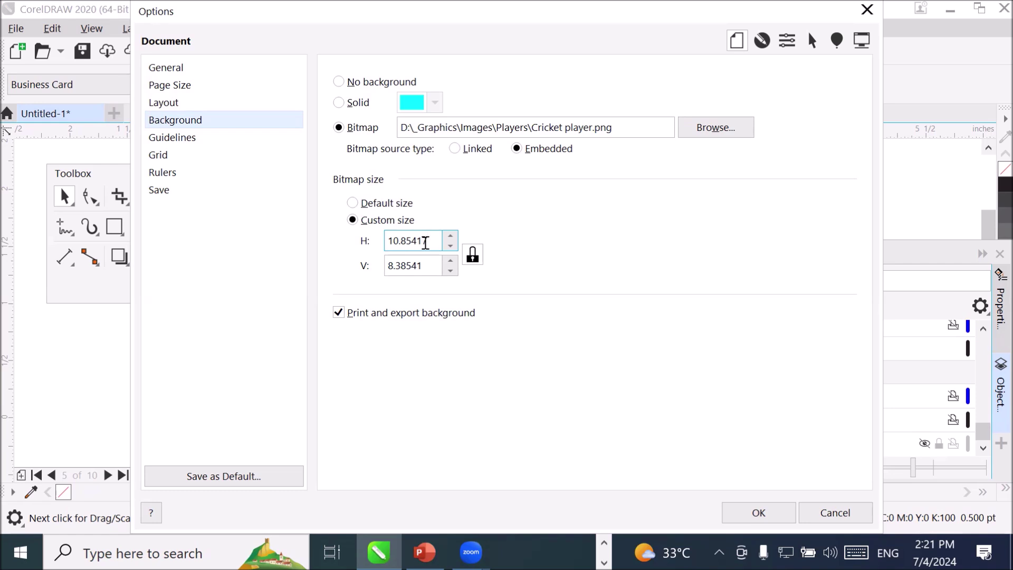
click(434, 261)
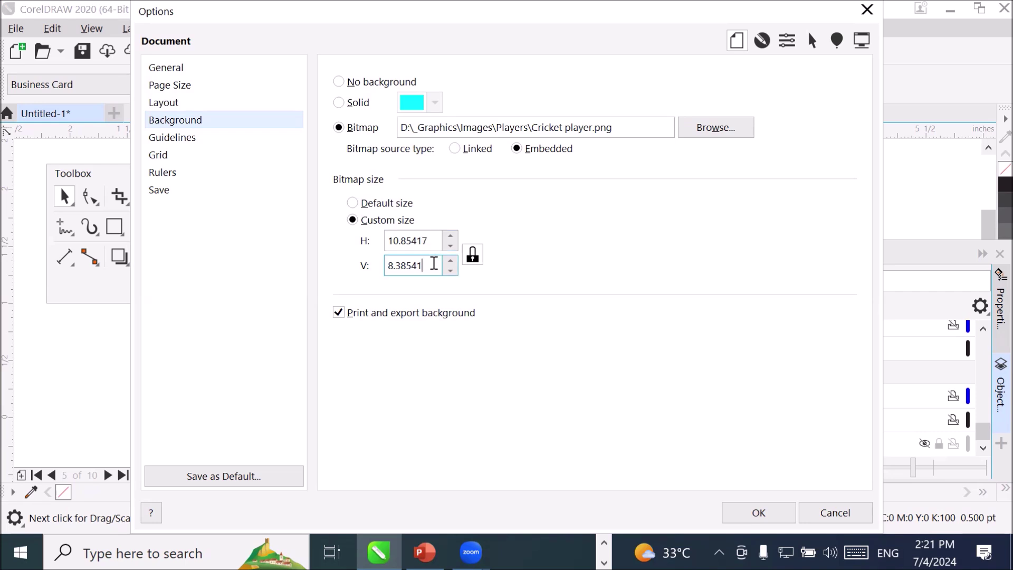
text(3.5)
click(430, 242)
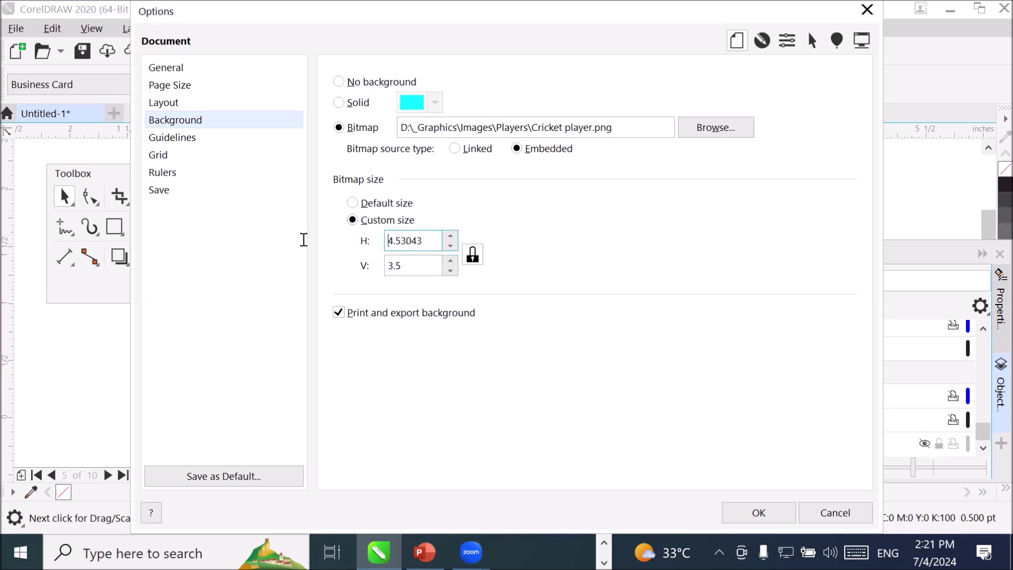
click(400, 242)
click(473, 257)
click(425, 241)
drag(425, 241, 321, 234)
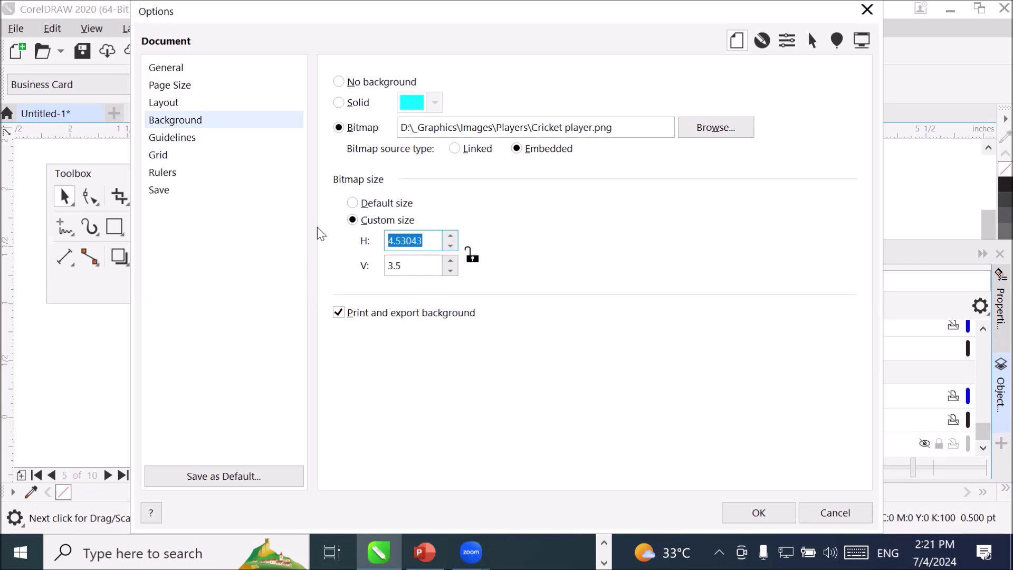
text(2)
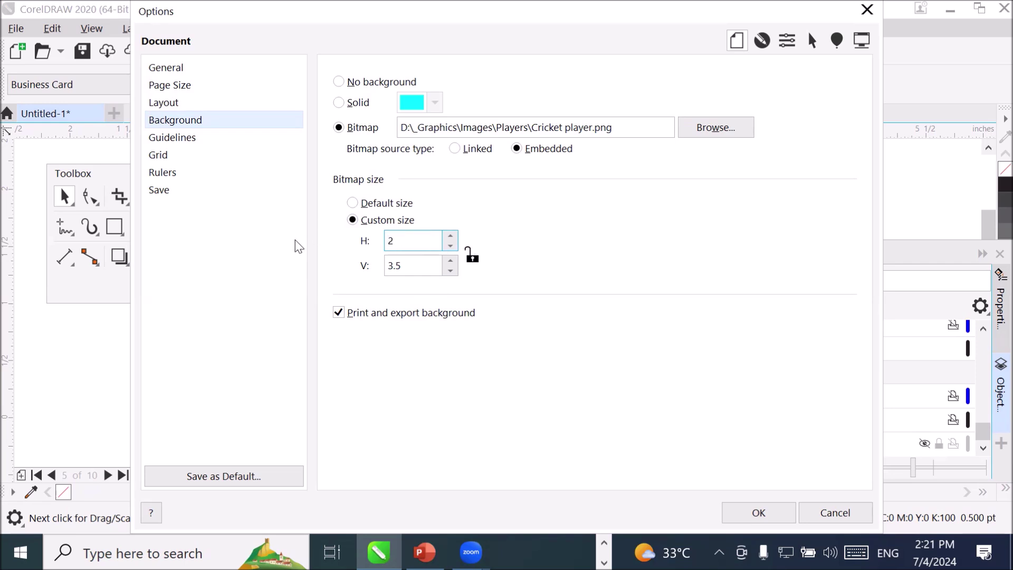
click(417, 270)
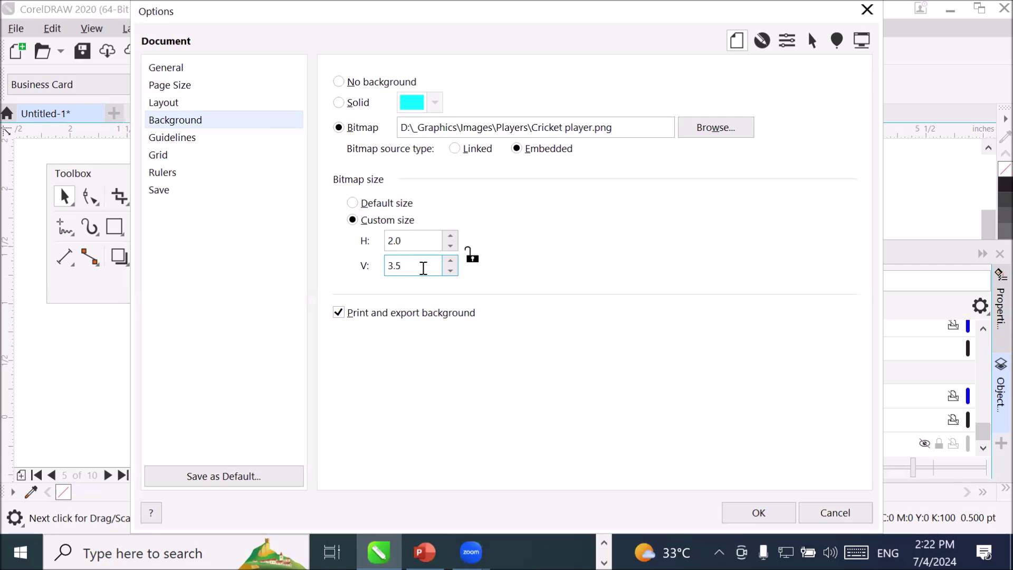
click(754, 514)
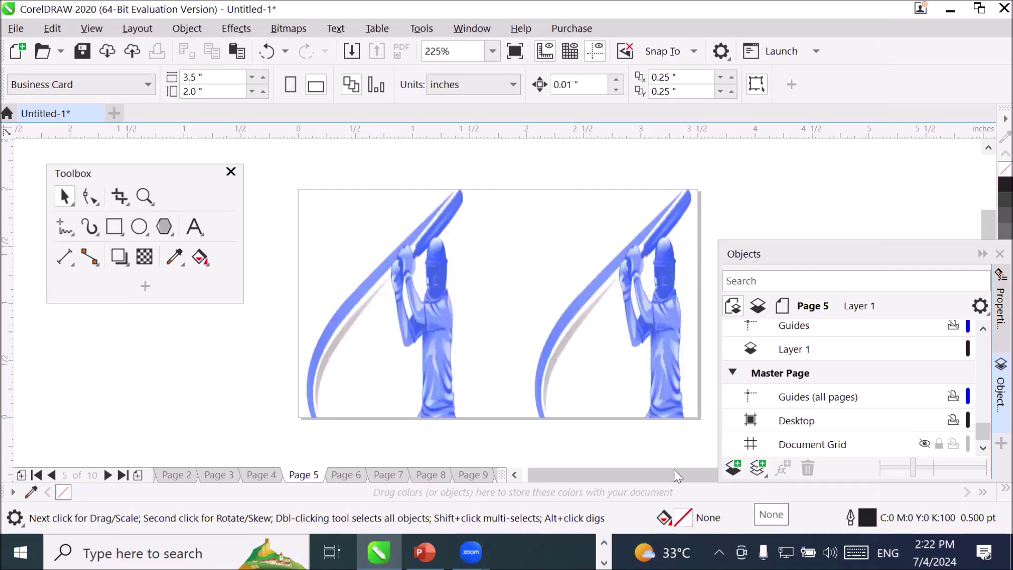
- Check the resized background on pages 6, 7 and 8, and return to page 2
scroll(569, 372, down, 2)
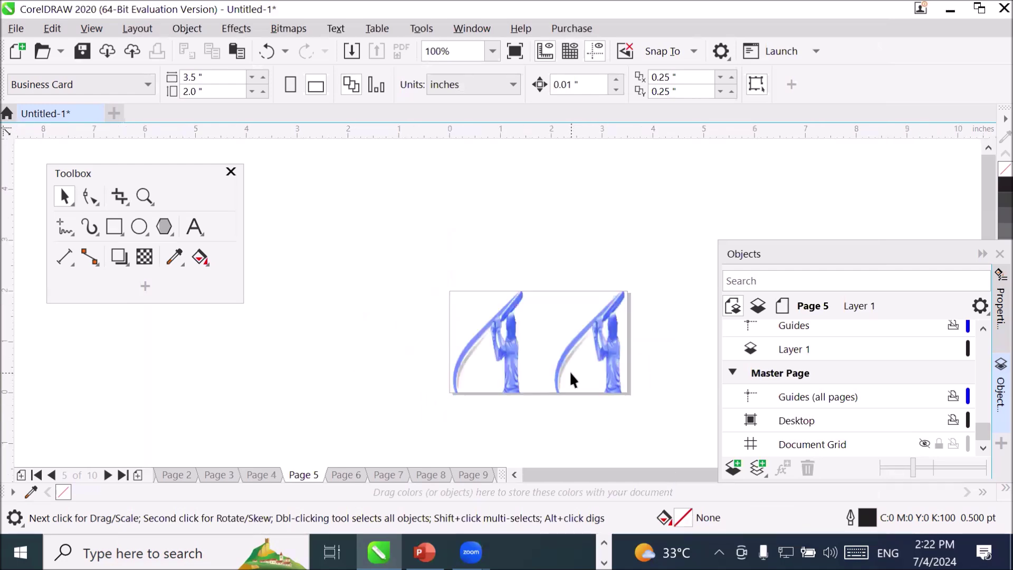
click(334, 474)
click(384, 475)
click(429, 475)
click(178, 475)
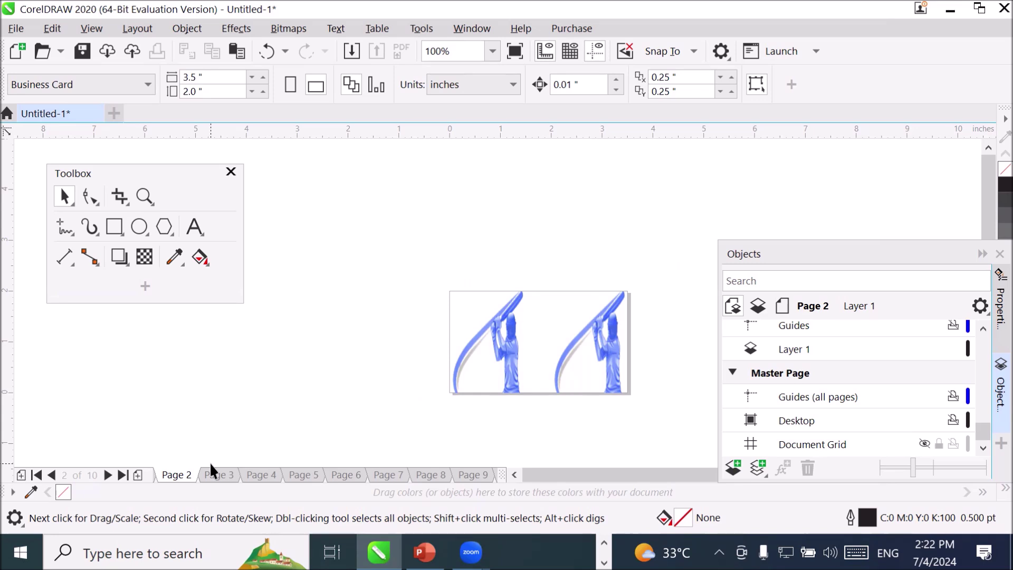
- Set the background bitmap's custom size to 1 inch horizontal by 8 inches vertical with the aspect ratio unlocked, and apply it
click(182, 30)
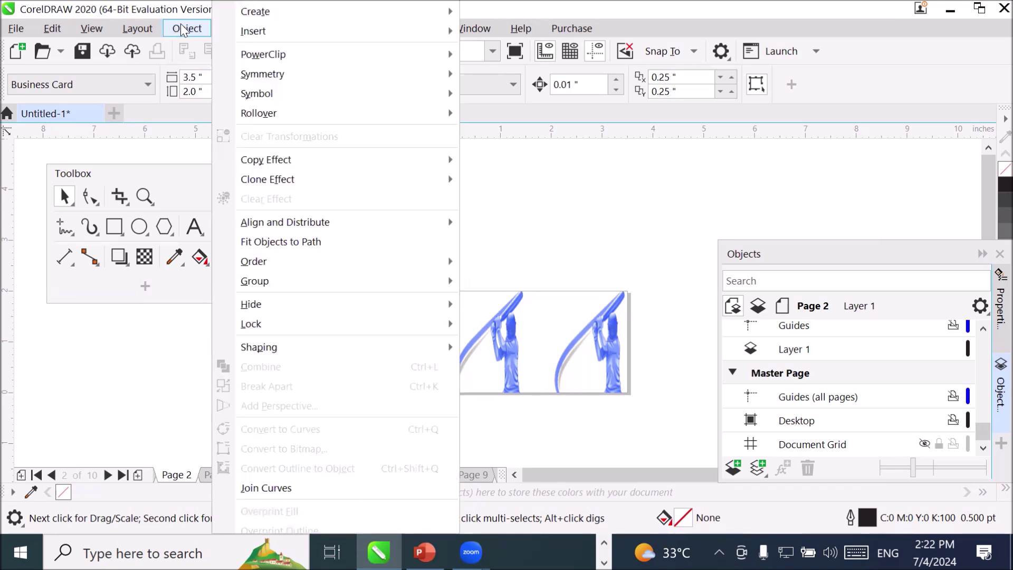
mouse_move(138, 28)
click(159, 275)
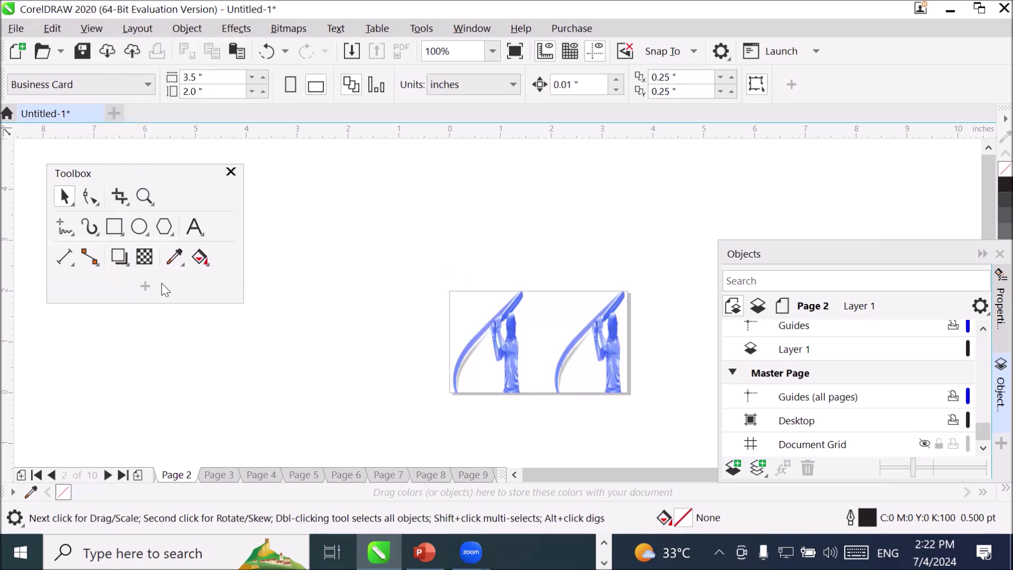
double_click(430, 240)
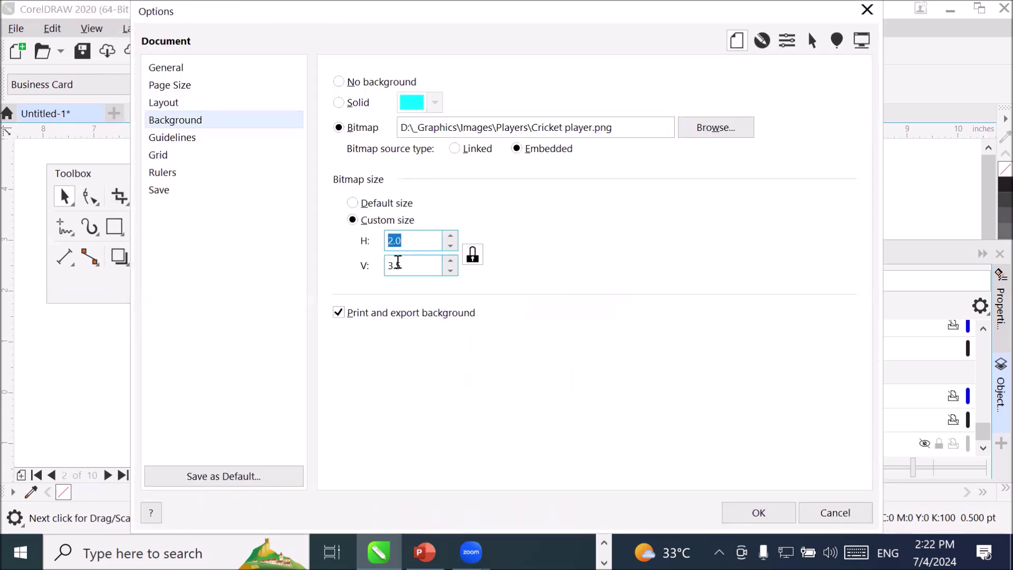
double_click(415, 266)
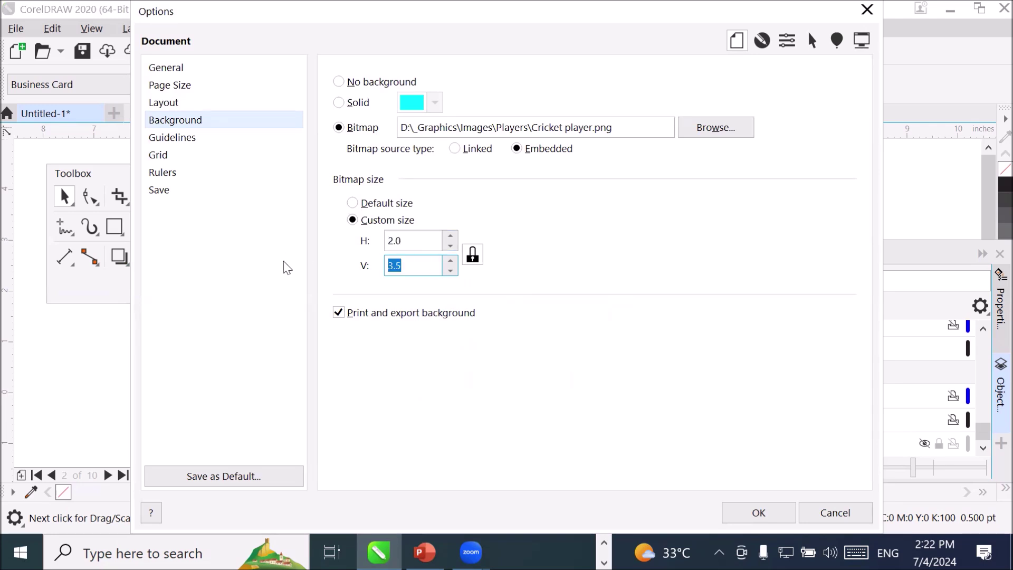
text(8)
click(429, 243)
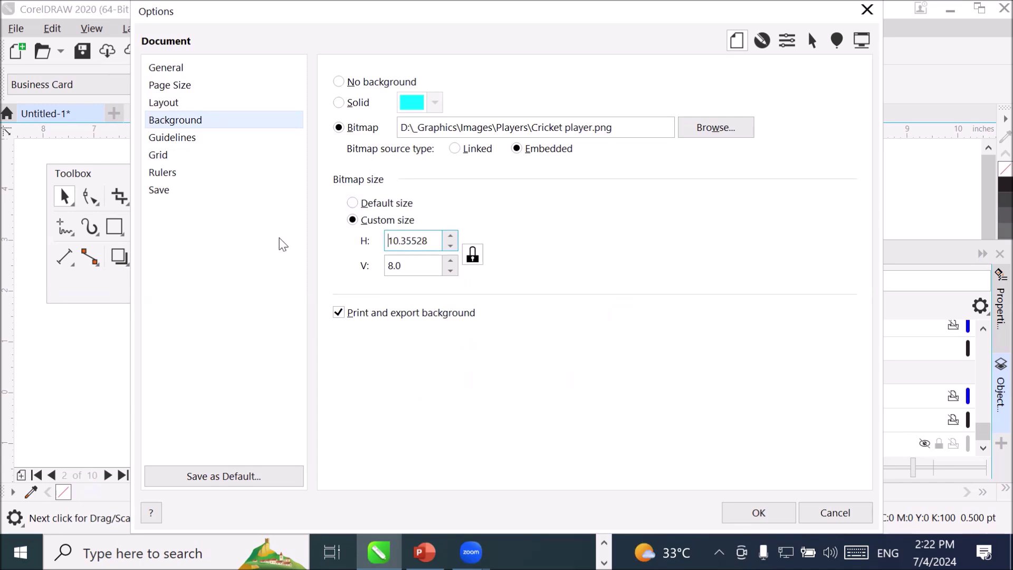
click(473, 255)
click(409, 269)
click(424, 240)
key(ctrl+a)
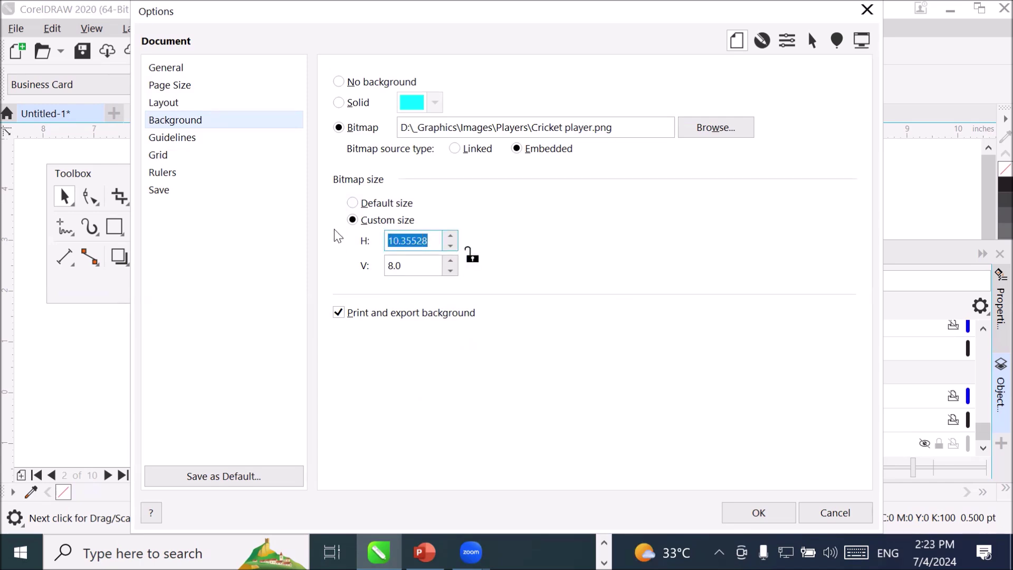
text(1)
click(756, 512)
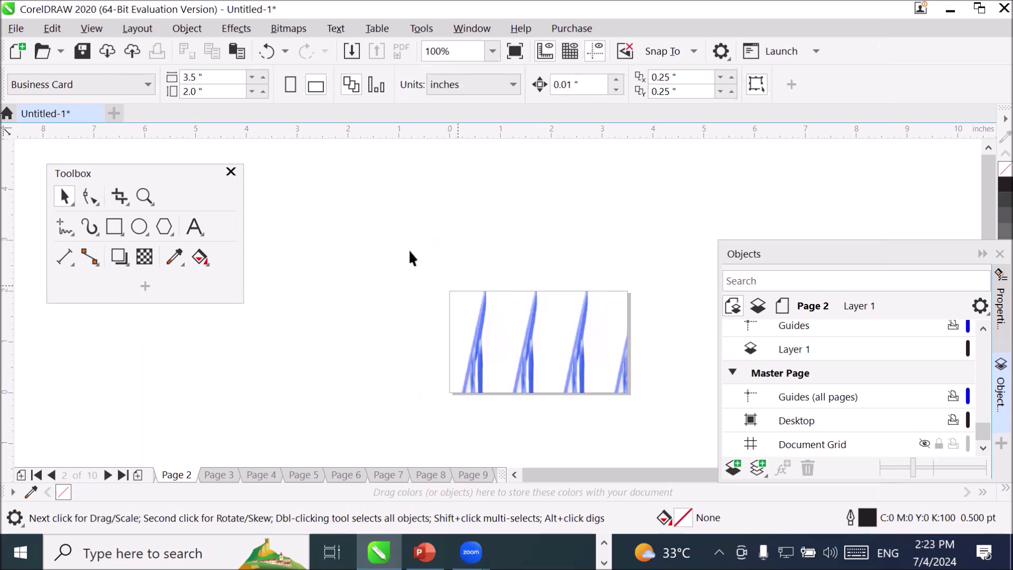
- Set the background bitmap's custom size to 6 inches horizontal by 1 inch vertical with the aspect ratio unlocked, and apply it
click(129, 29)
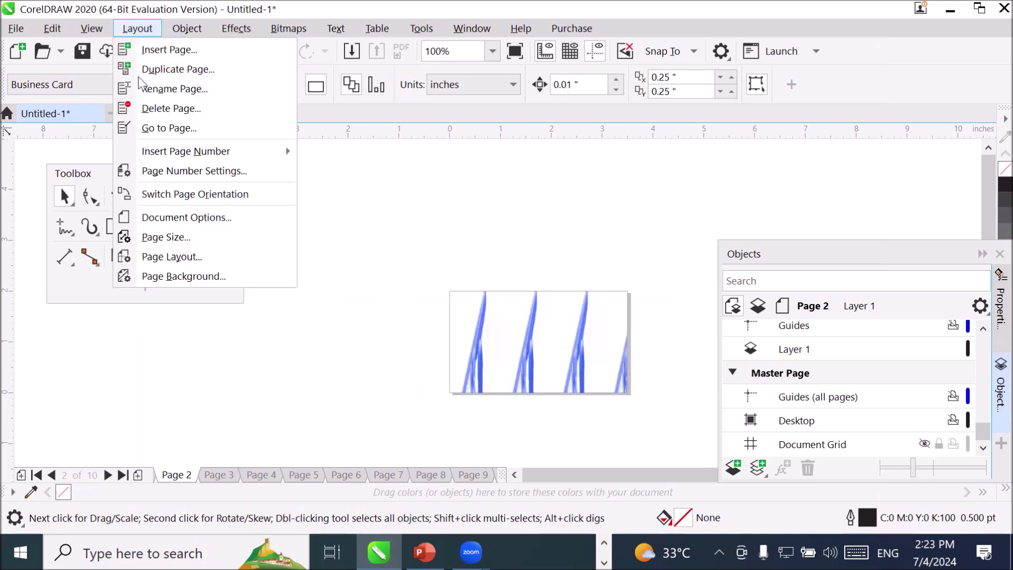
click(182, 276)
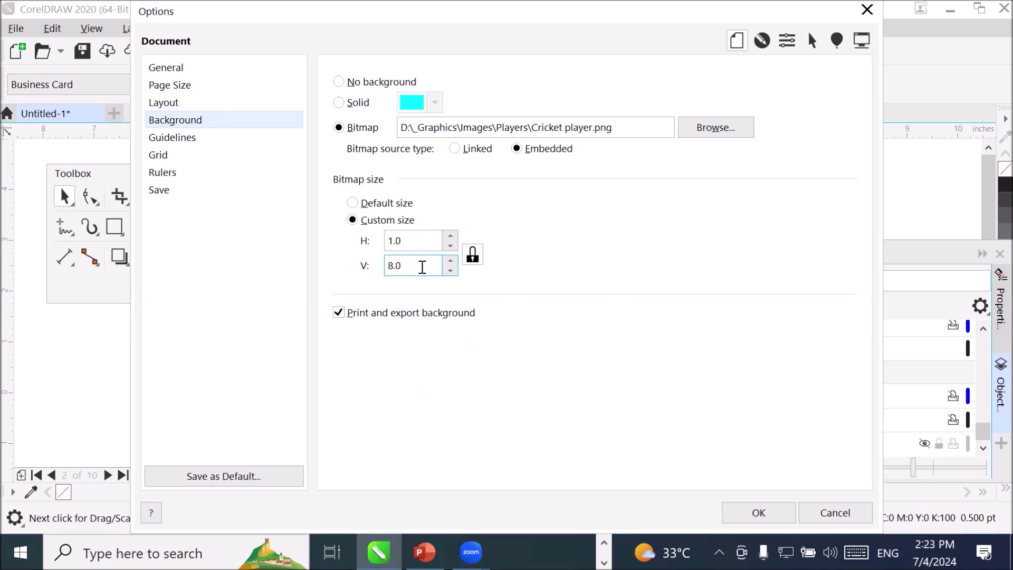
drag(419, 267, 356, 267)
drag(414, 241, 365, 242)
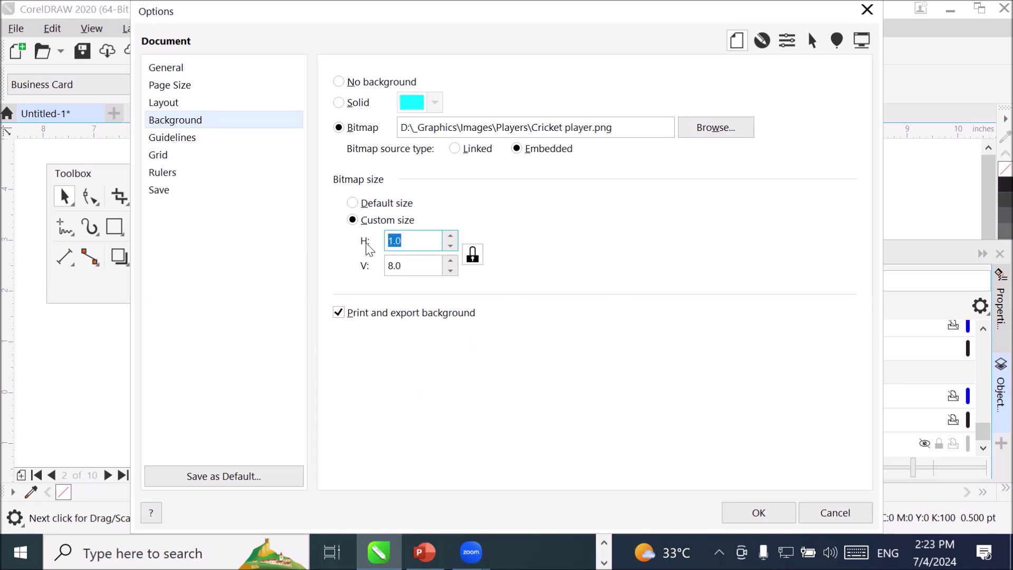
text(6)
click(413, 262)
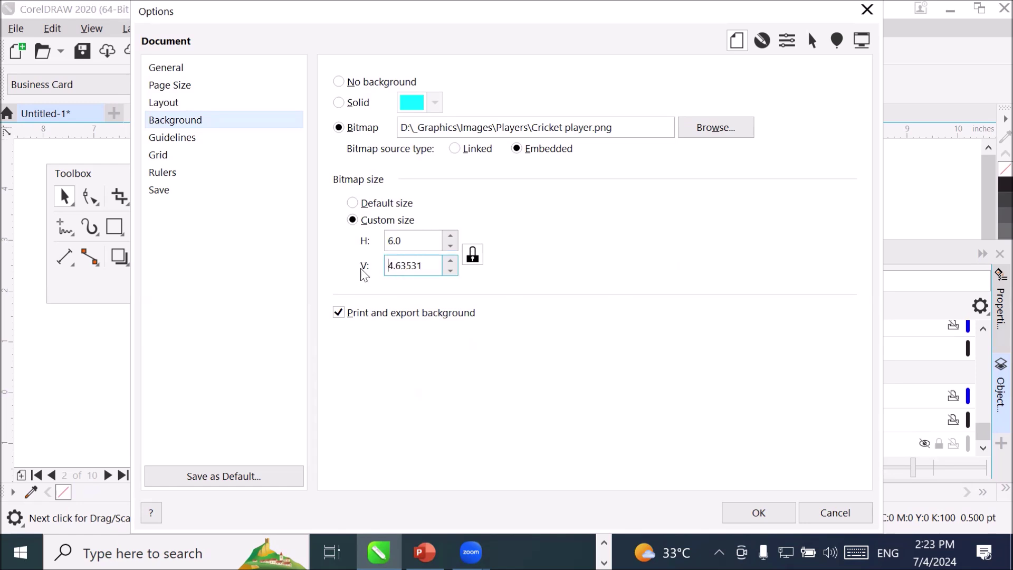
click(473, 255)
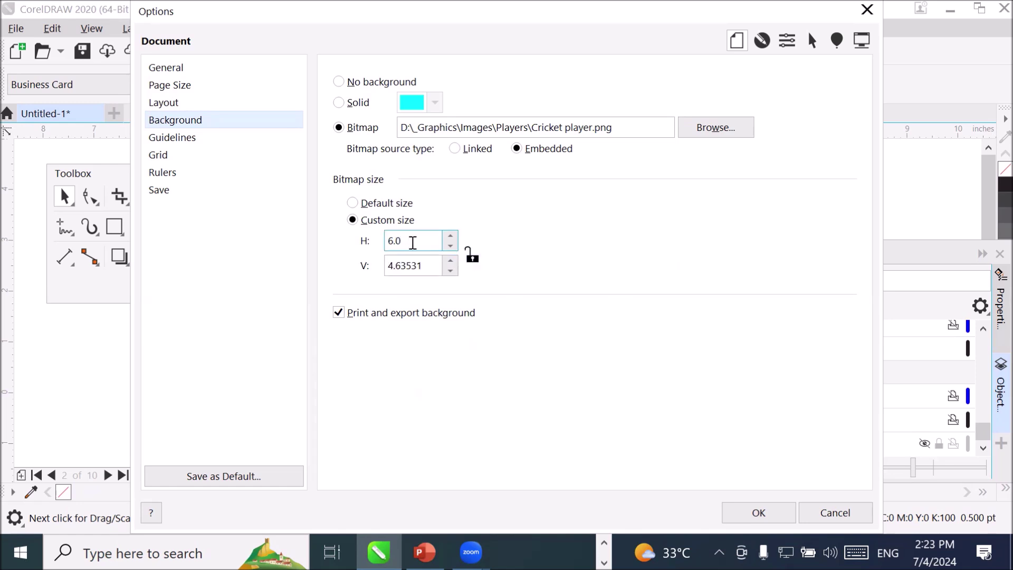
drag(426, 264, 317, 260)
text(1)
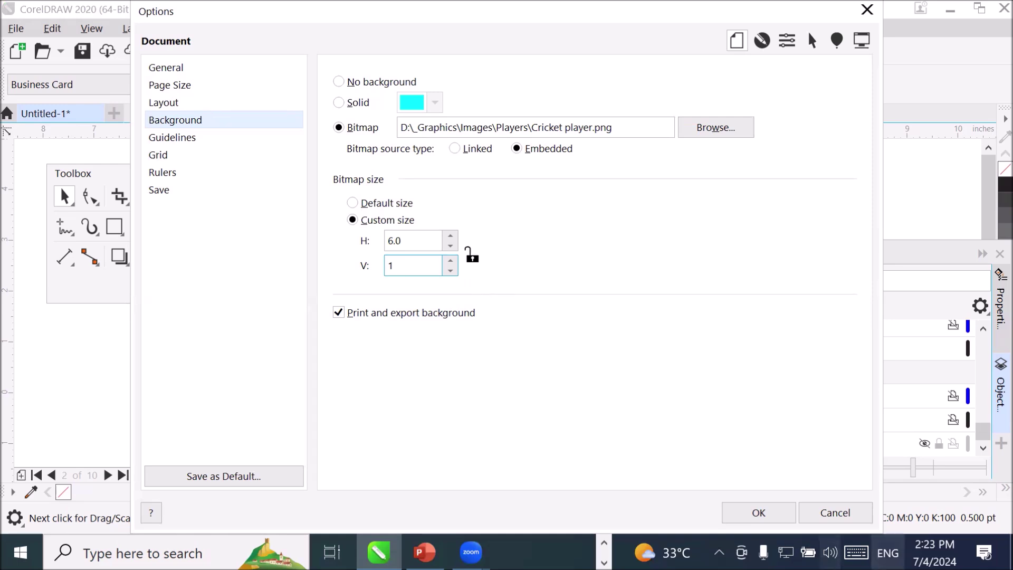
click(764, 513)
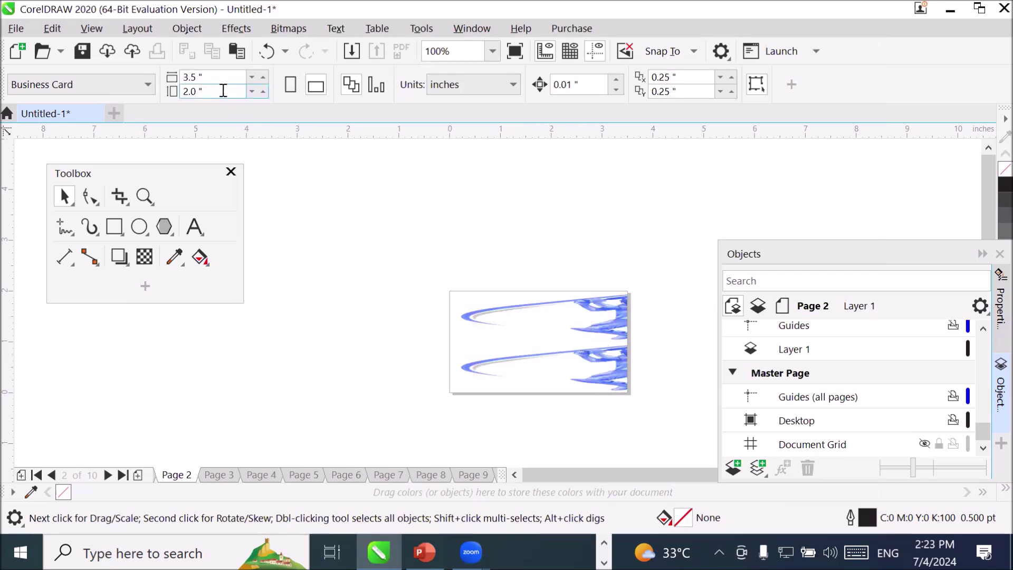
- Set the background bitmap's custom size to 3.5 by 2 inches with the aspect ratio unlocked, matching the business card, and apply it
click(137, 28)
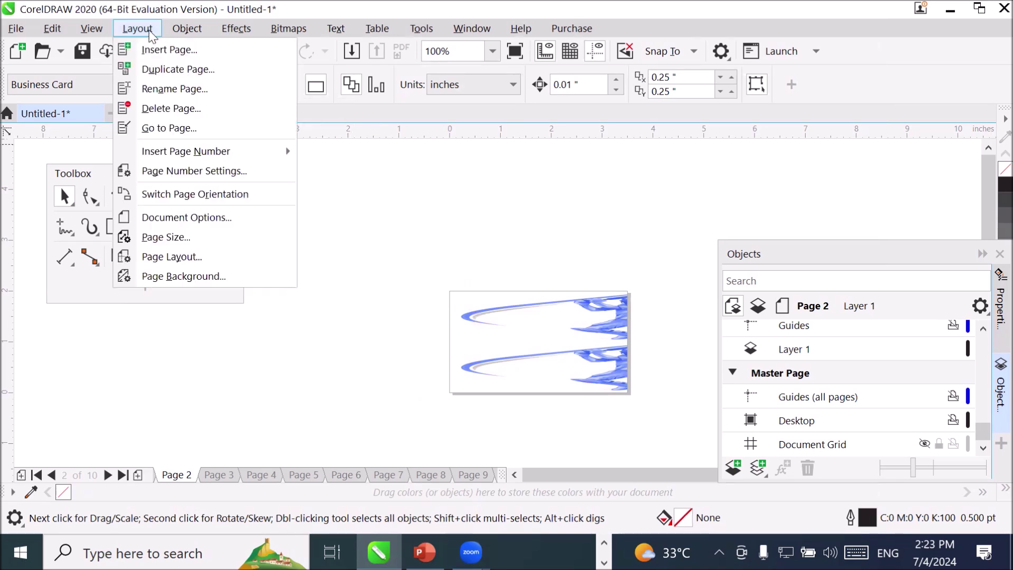
click(195, 276)
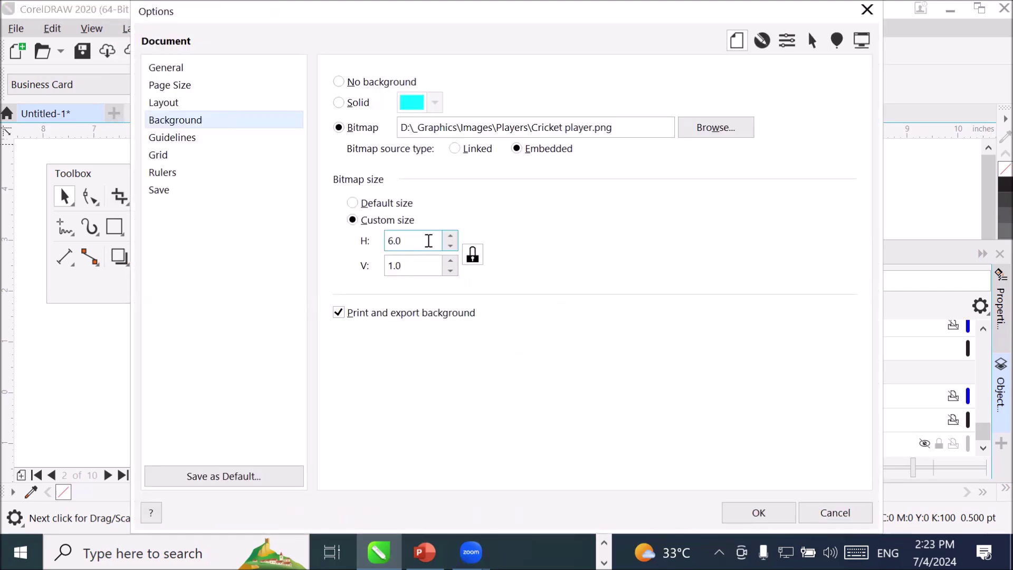
drag(421, 238, 343, 238)
text(3.5)
click(393, 267)
click(472, 255)
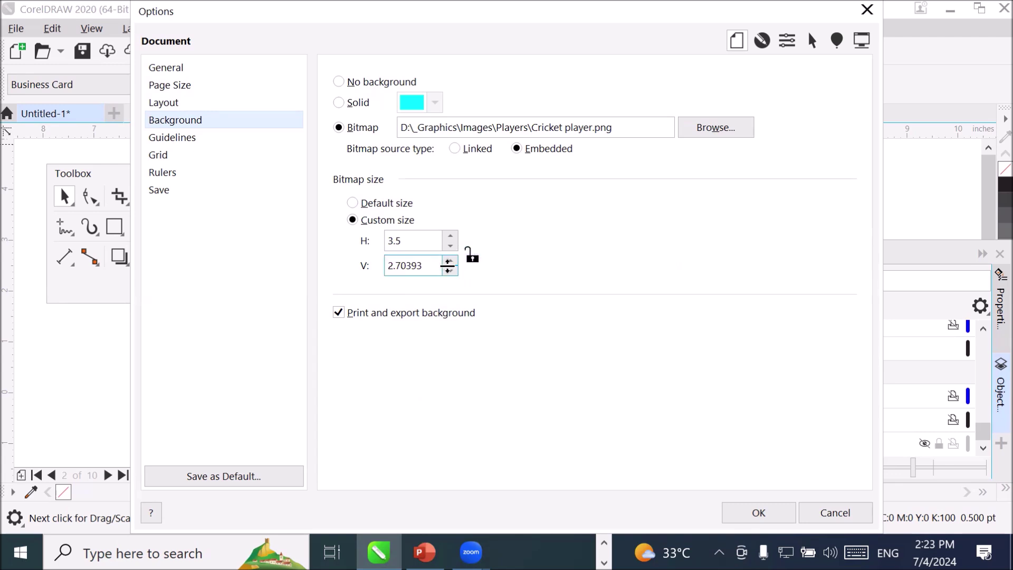
drag(435, 265, 346, 266)
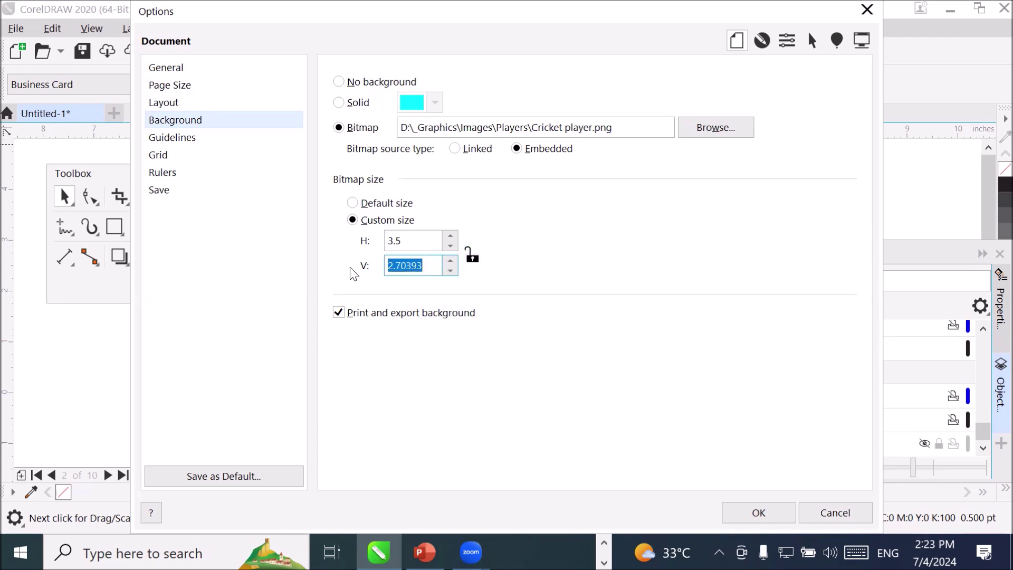
text(2)
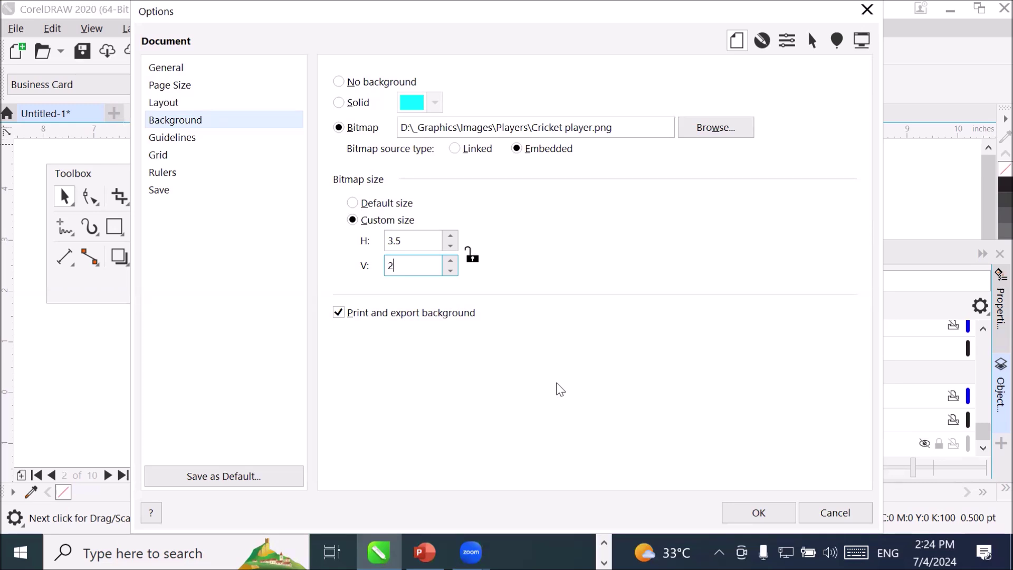
click(777, 516)
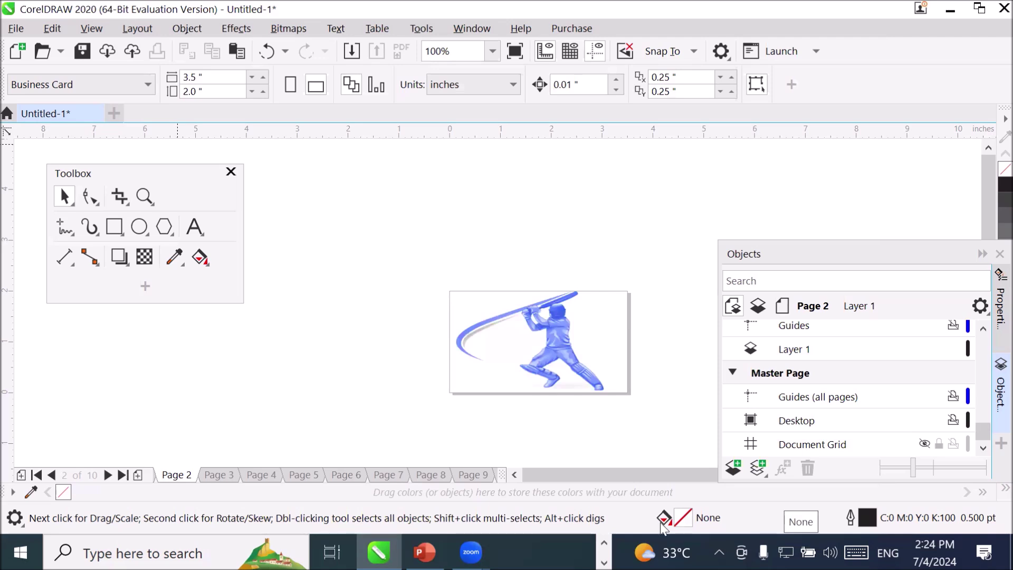
- Add the artistic text "Pakistan" on page 2 and move it to the card's lower-left area, beside the batsman's foot
click(213, 475)
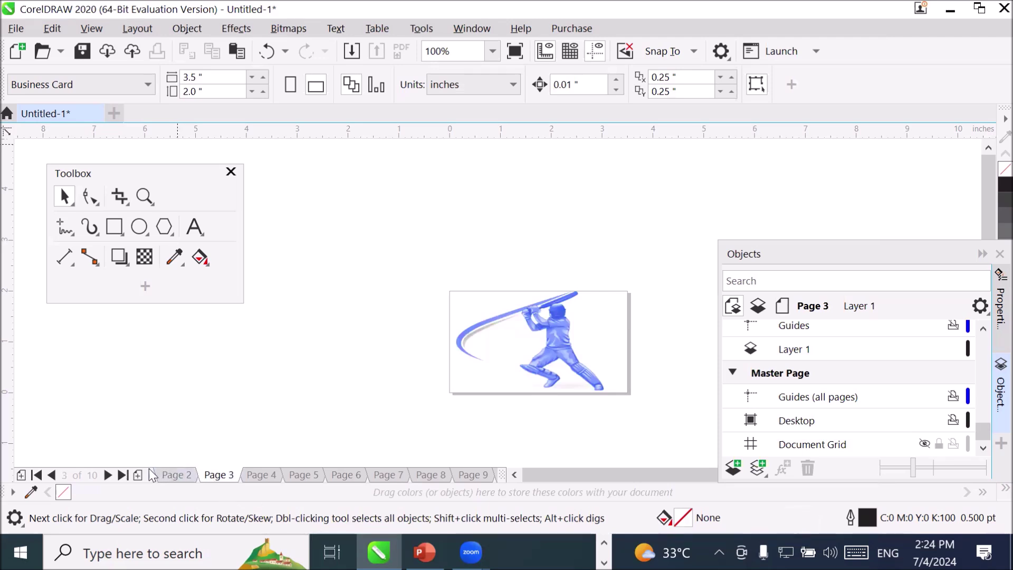
click(51, 475)
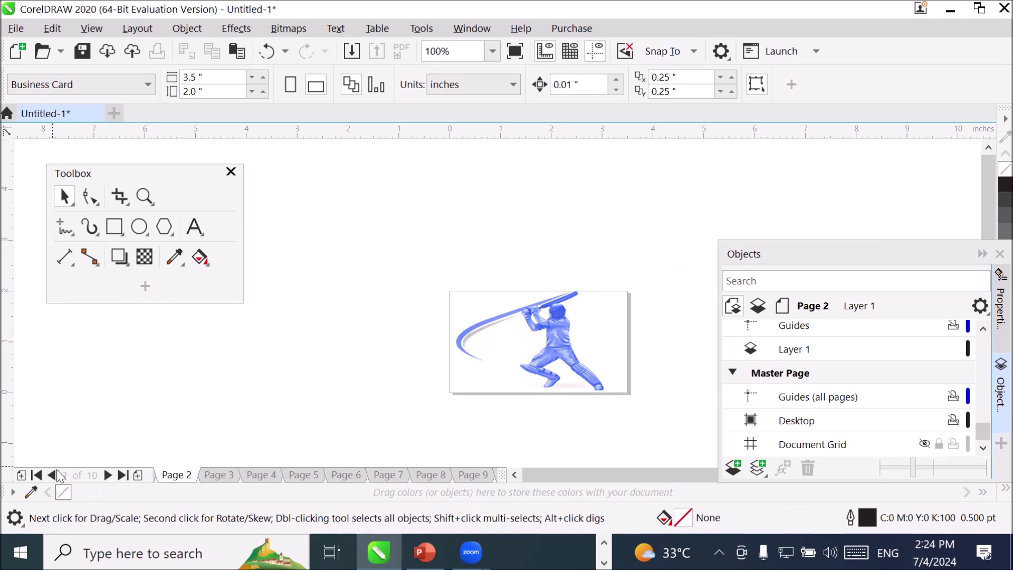
scroll(645, 362, up, 2)
scroll(644, 360, down, 1)
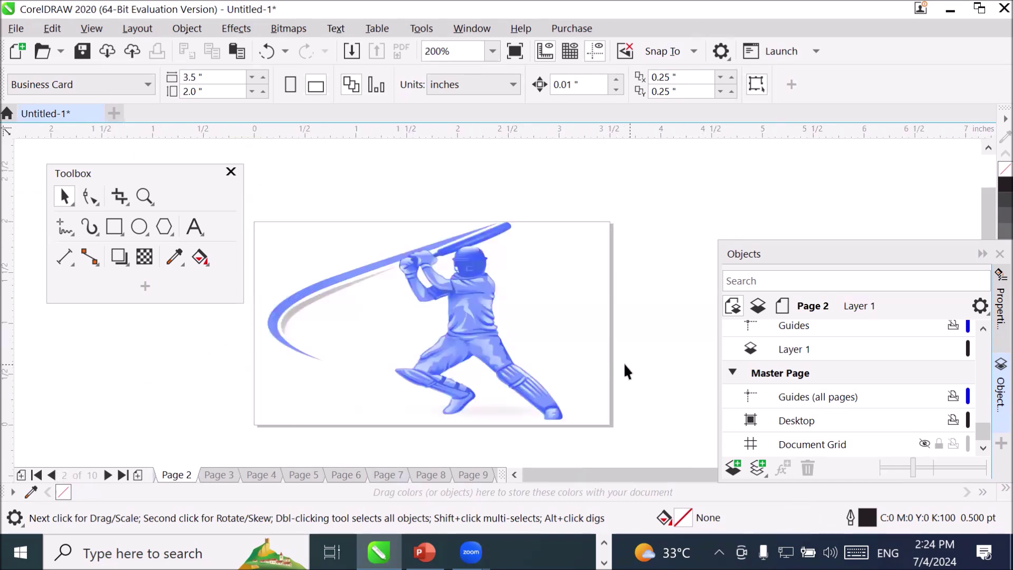
click(194, 227)
click(324, 312)
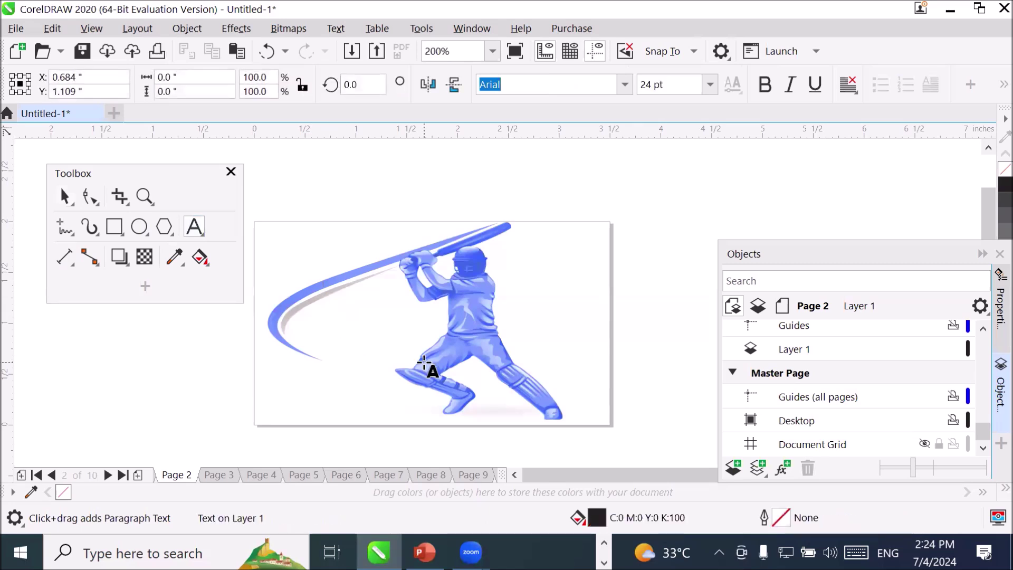
text(Pakistan)
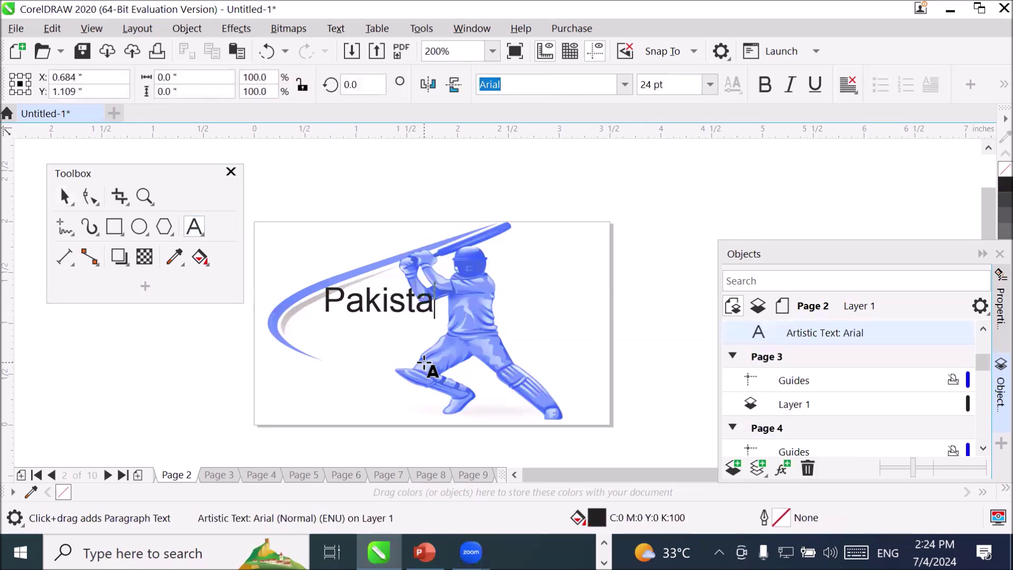
click(64, 196)
drag(371, 310, 319, 405)
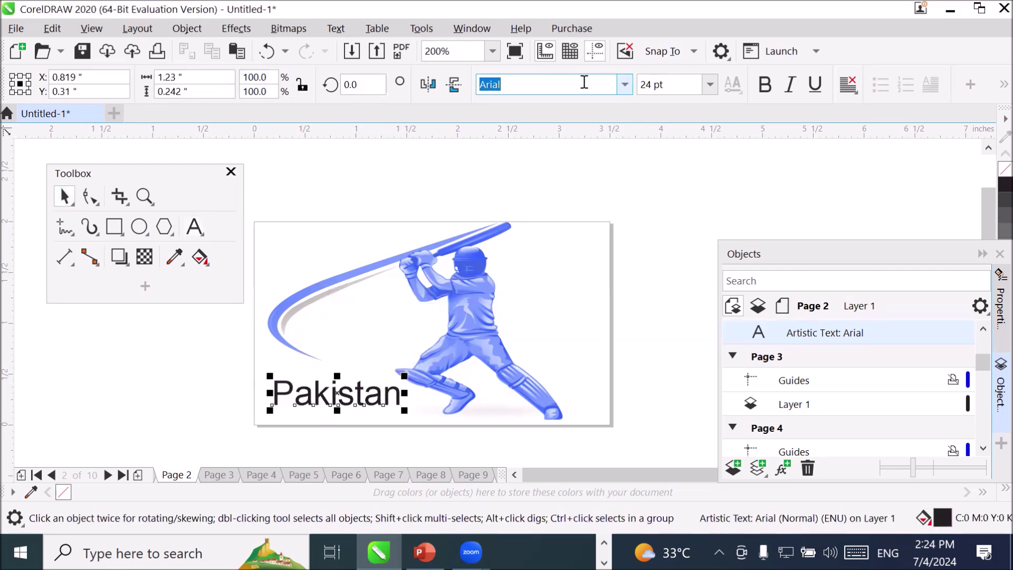
- Set the Pakistan text's font to BABAPRO FONT and shift it slightly toward the card's left edge
click(626, 85)
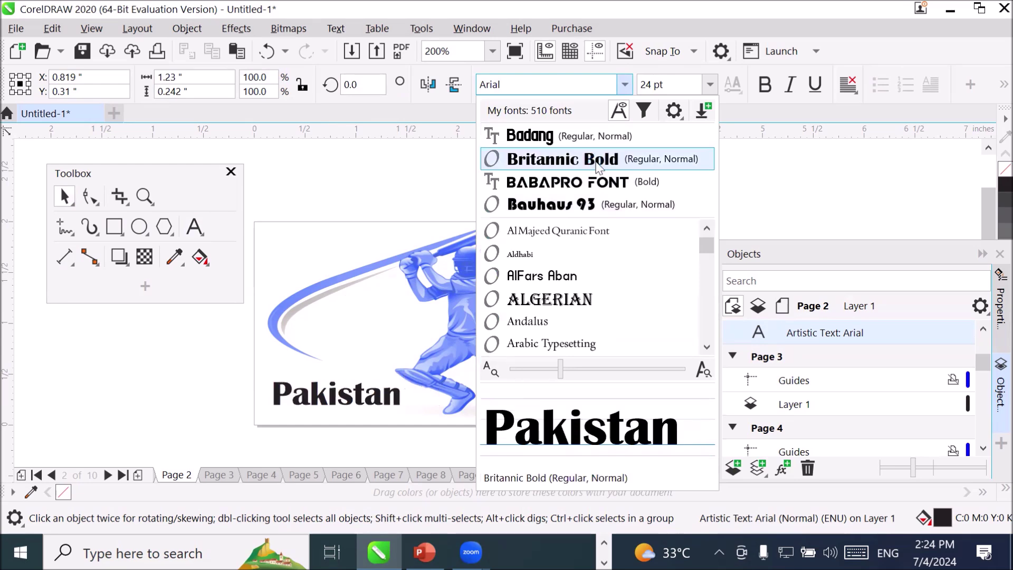
click(601, 182)
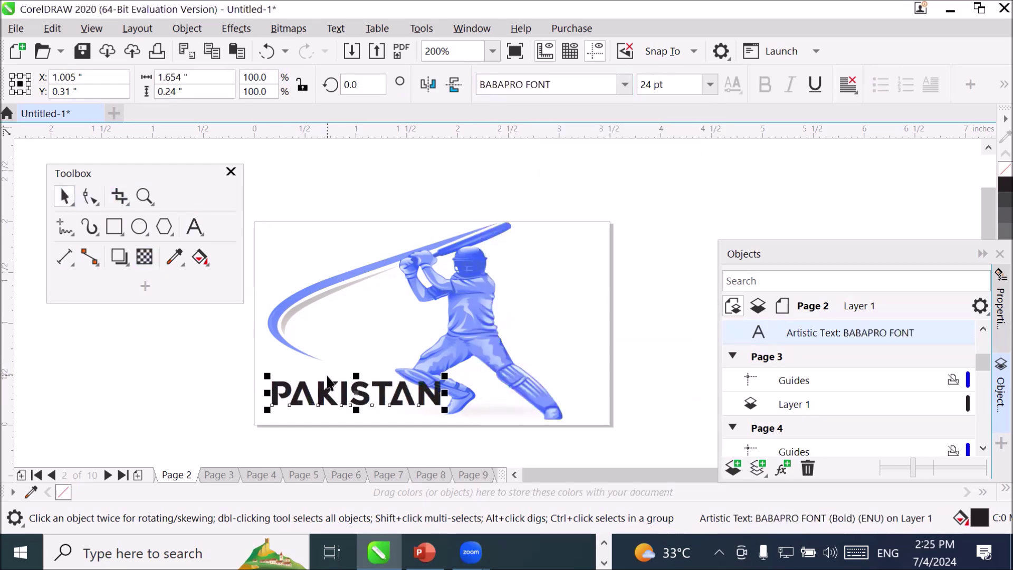
drag(329, 385, 319, 388)
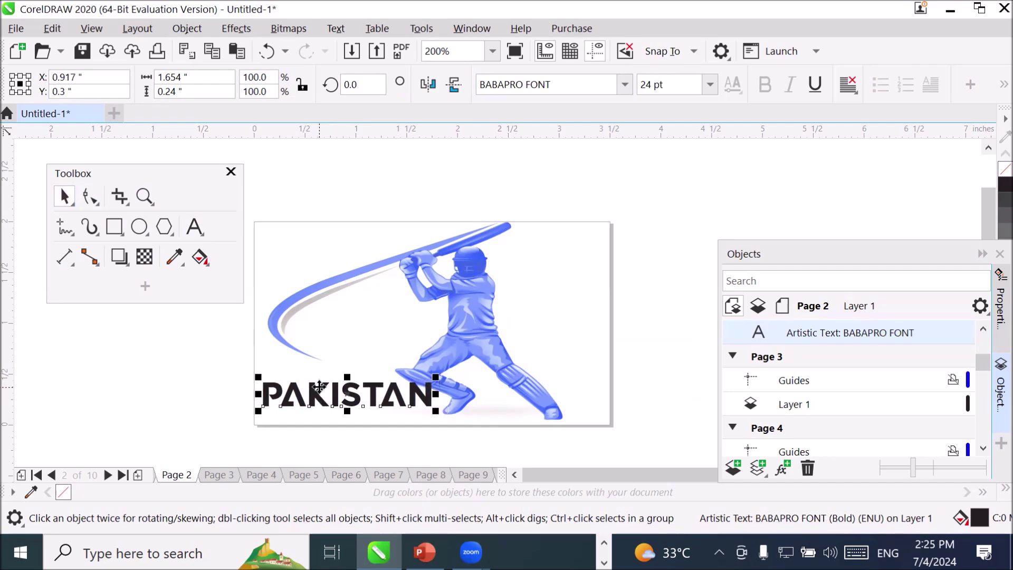
- Copy the Pakistan text from page 2 and paste it onto page 3
right_click(321, 389)
click(370, 236)
click(221, 473)
right_click(288, 387)
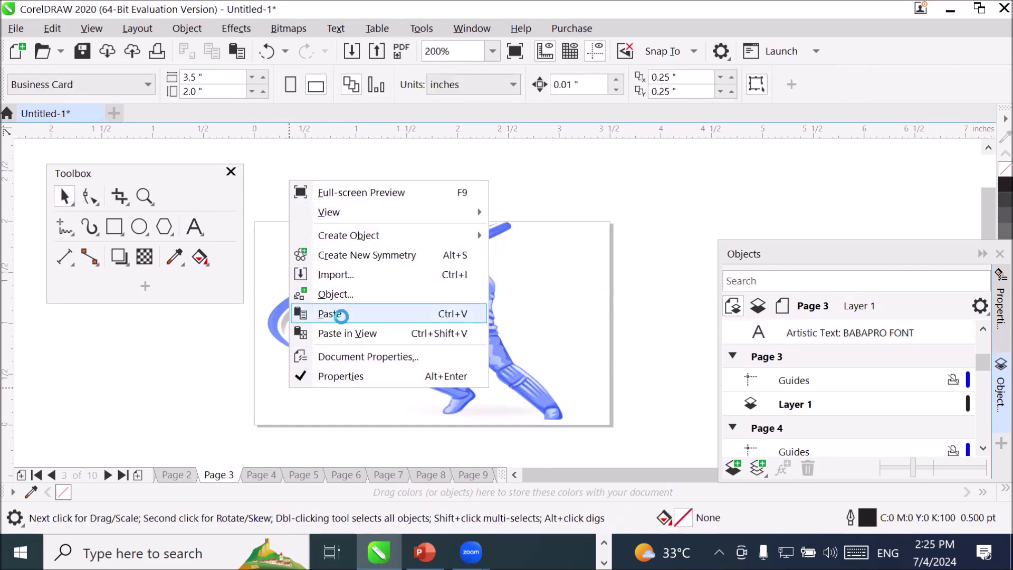
click(338, 314)
- Replace the pasted text on page 3 with AUSTRALIA
double_click(324, 392)
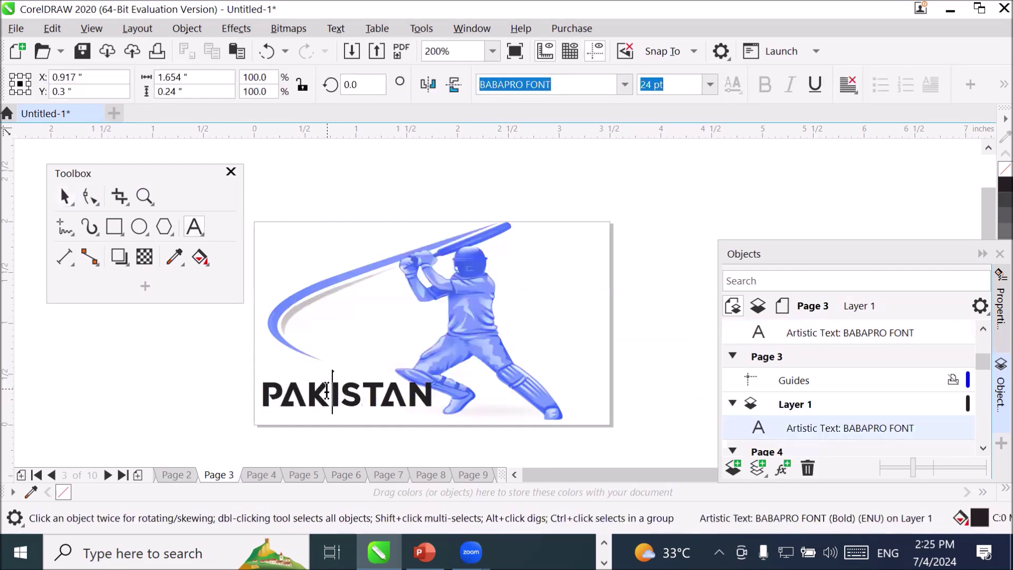
double_click(326, 388)
text(AUSTRAT)
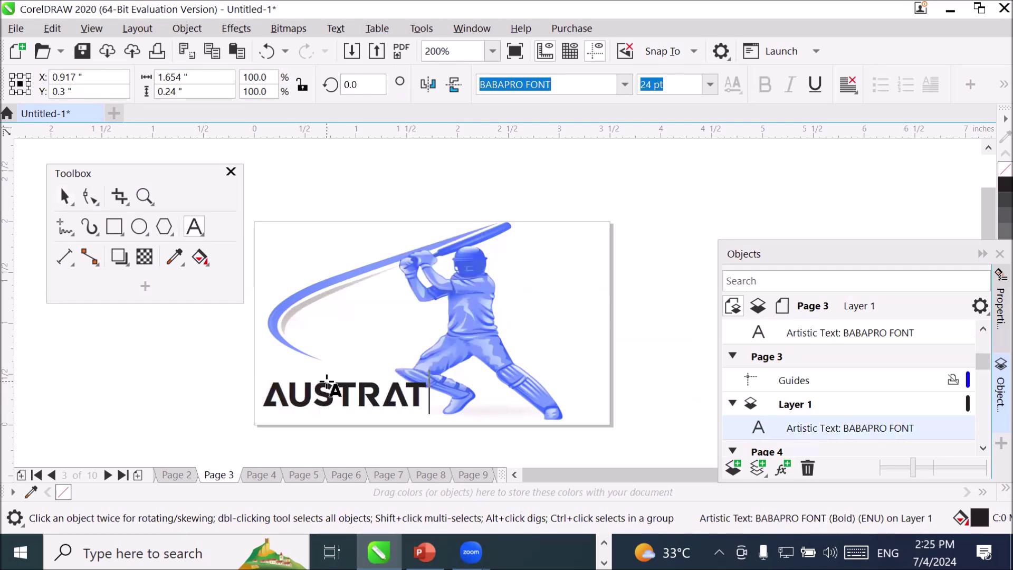
key(BackSpace)
text(LIA)
key(Escape)
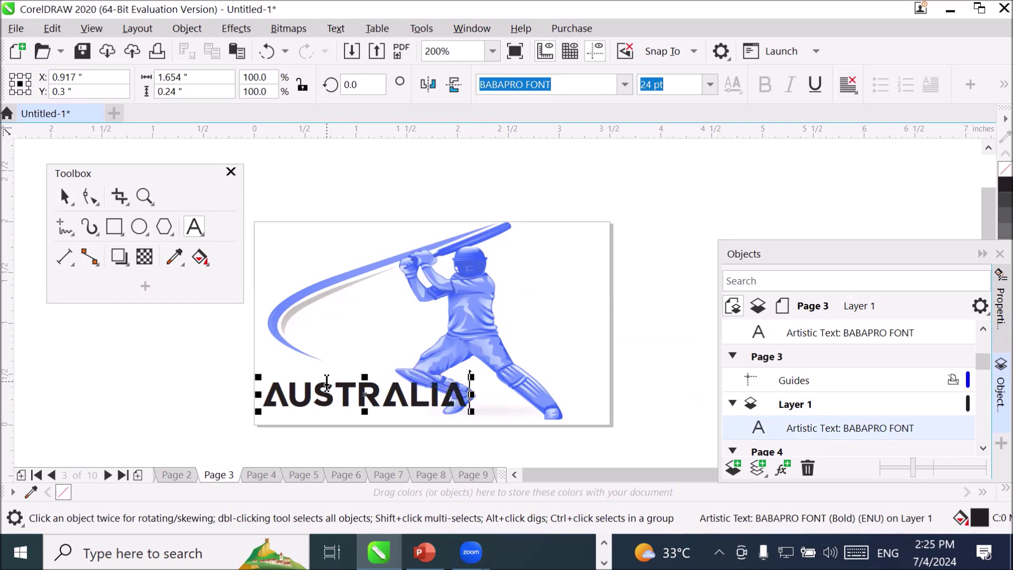
- Paste the copied Pakistan text onto page 4 and replace its wording with ENGLAND
click(262, 475)
click(194, 227)
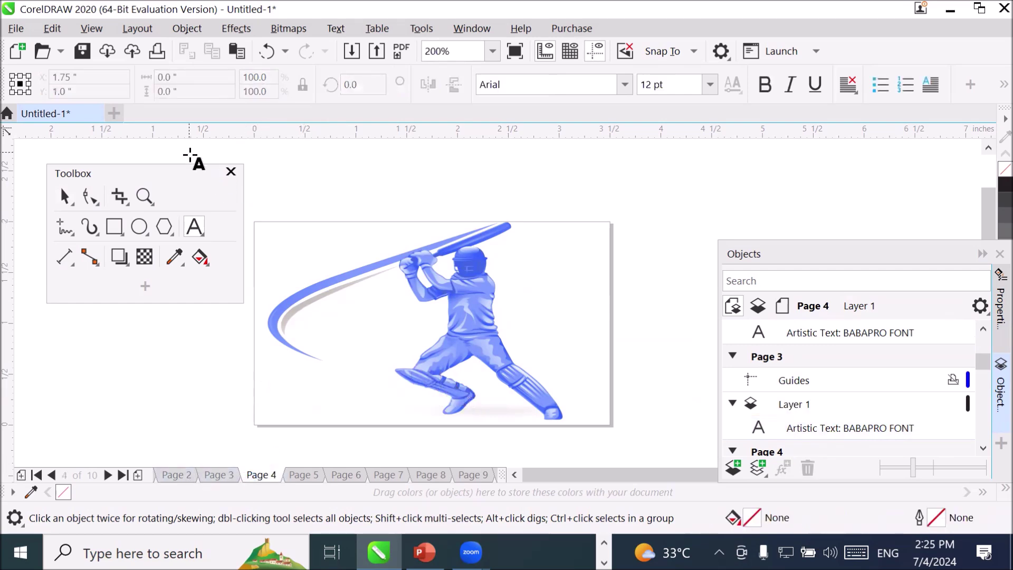
right_click(365, 365)
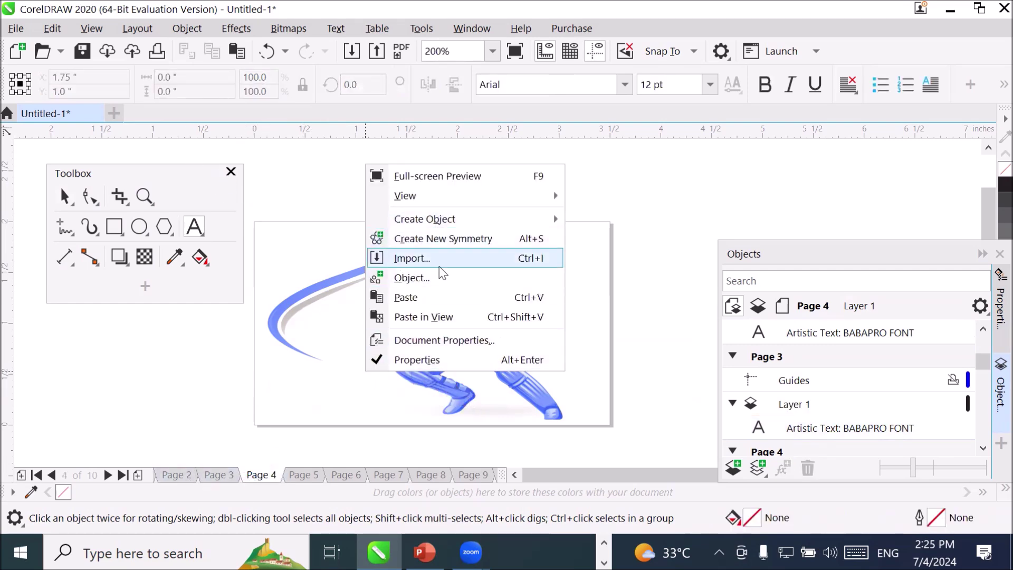
click(426, 296)
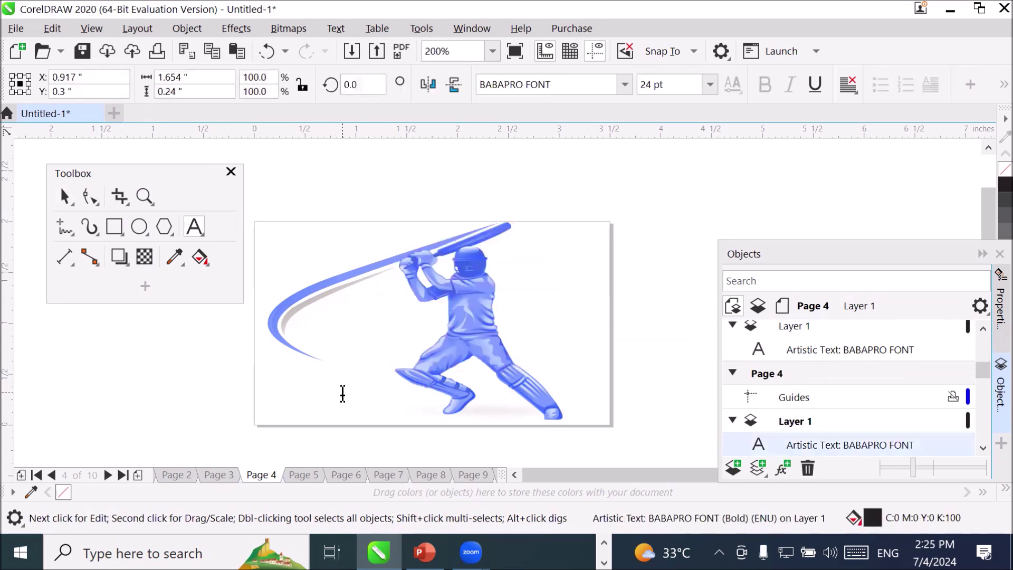
double_click(339, 395)
key(ctrl+c)
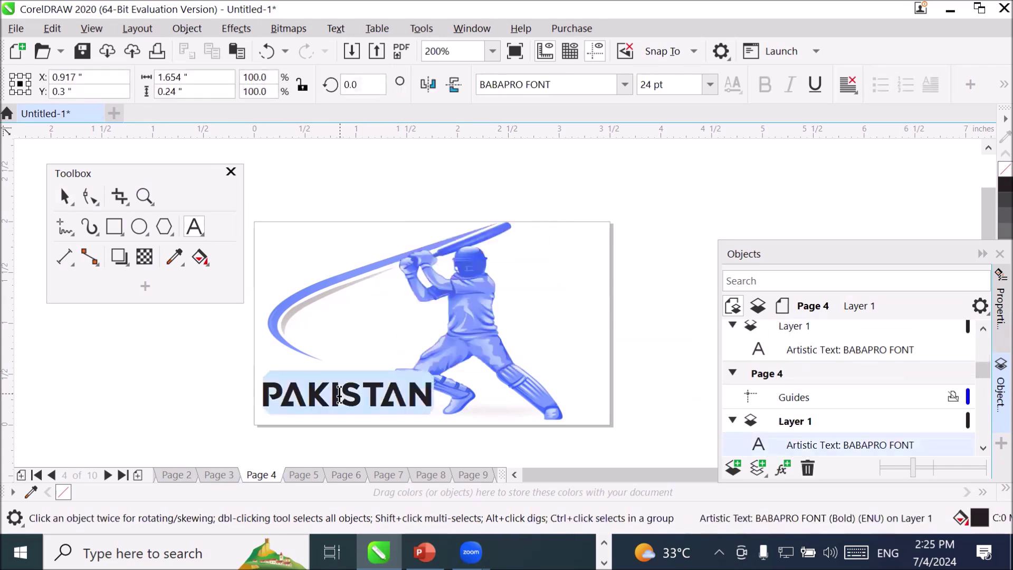
text(ENGLAND)
- Paste the copied Pakistan text onto page 5, replace its wording with INDIA, and switch to page 6
drag(321, 397, 299, 473)
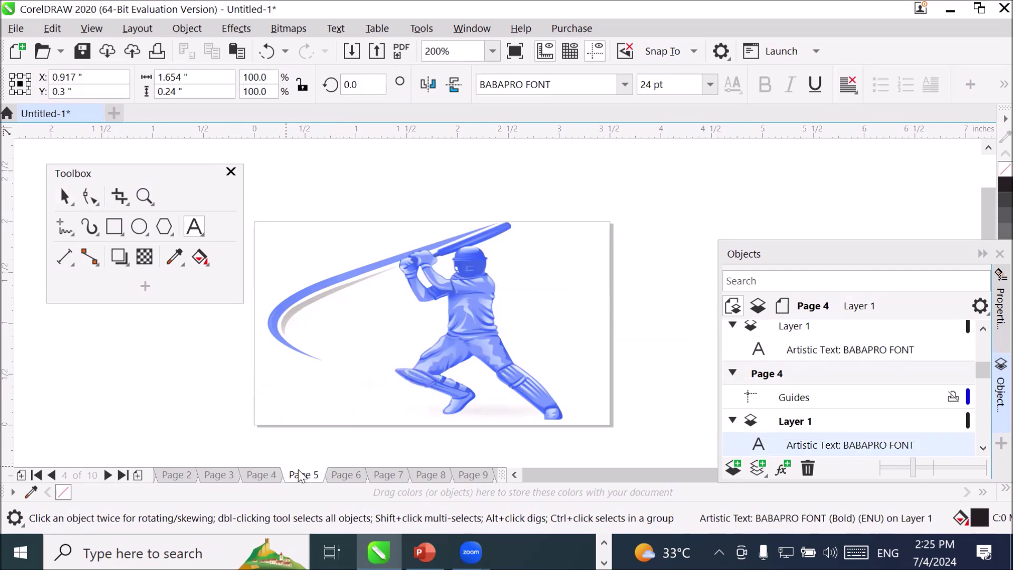
click(300, 474)
right_click(325, 400)
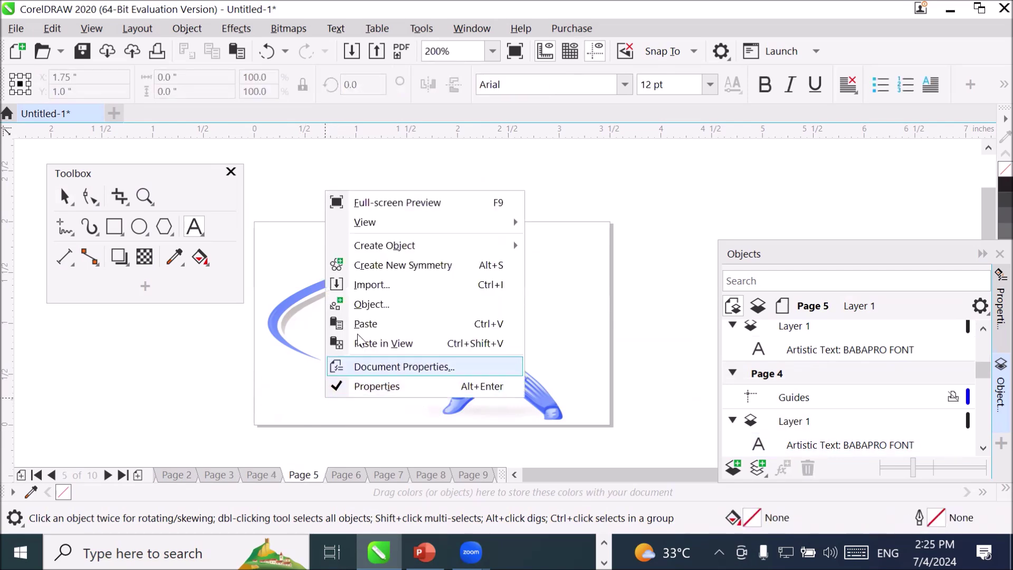
key(Escape)
key(ctrl+v)
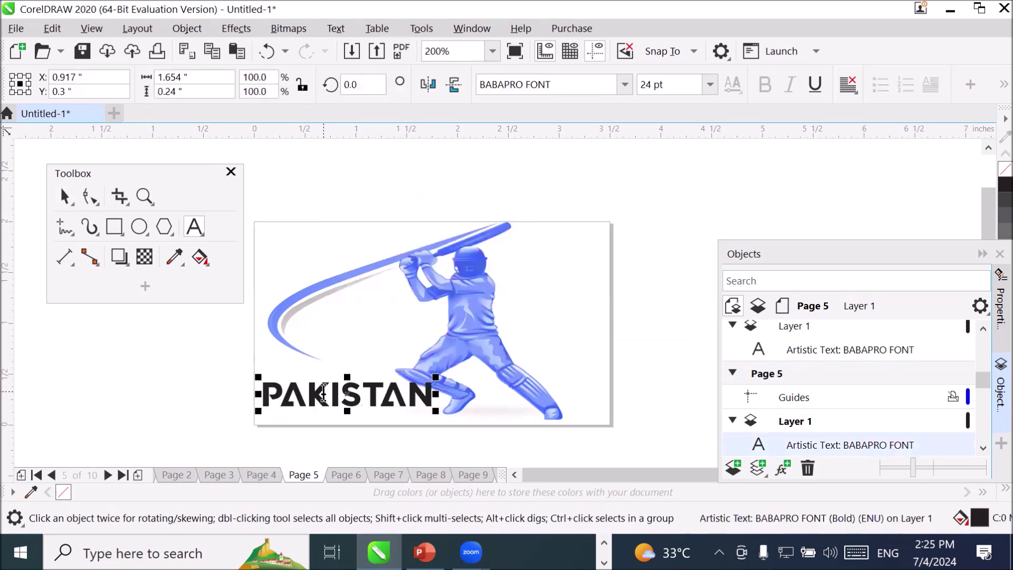
text(INDIA)
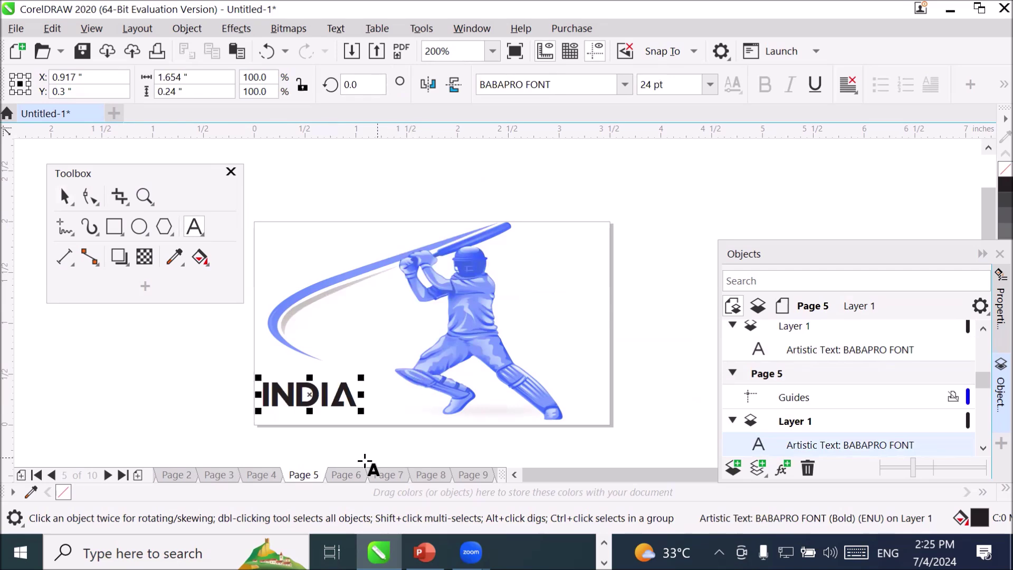
click(340, 474)
click(322, 393)
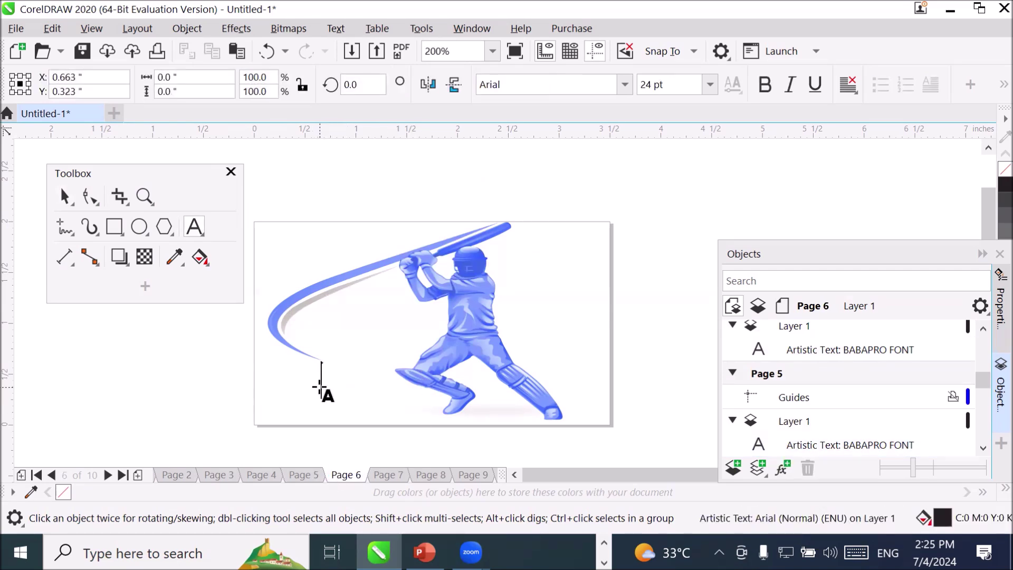
key(ctrl+v)
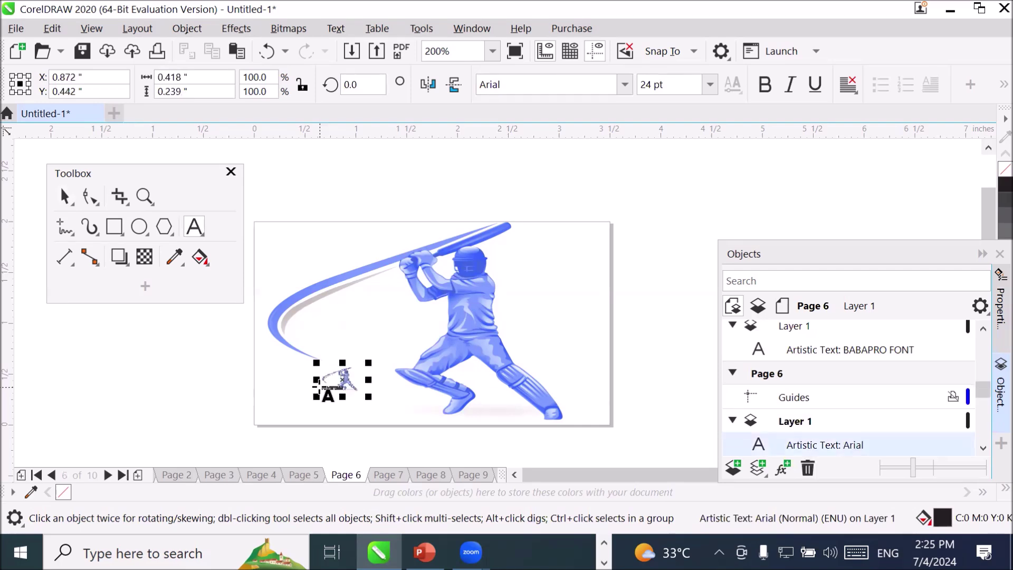
key(ctrl+z)
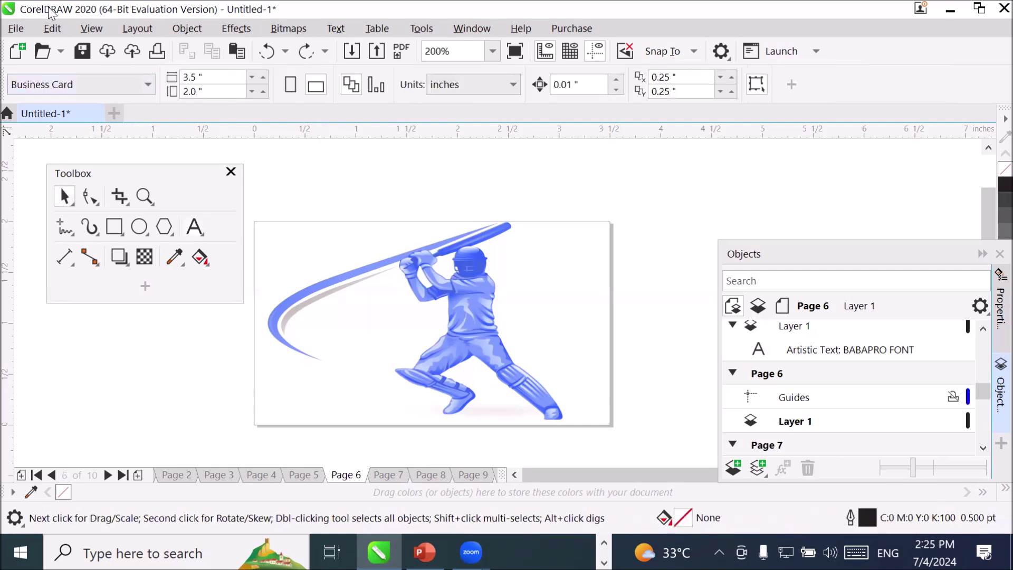
- Paste the copied Pakistan text onto page 6 as an object and replace its wording with SRILANKA
click(51, 28)
click(87, 169)
double_click(355, 395)
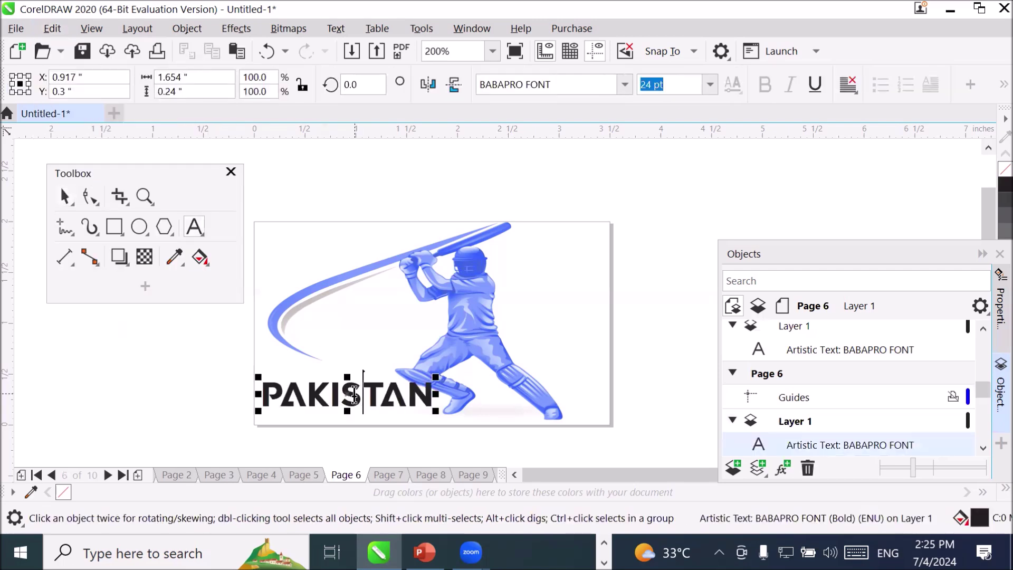
key(ctrl+a)
text(S)
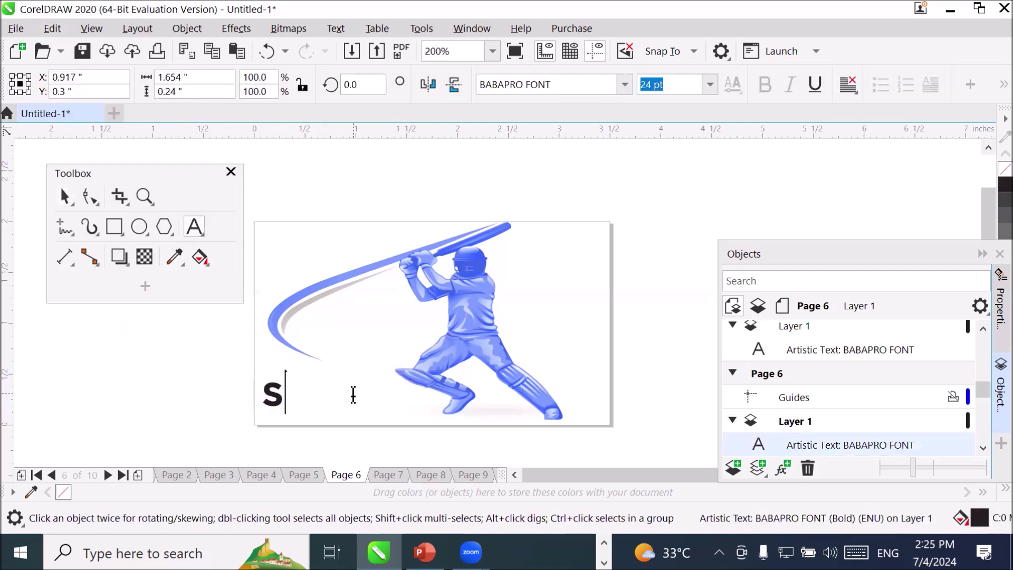
text(RILANKA)
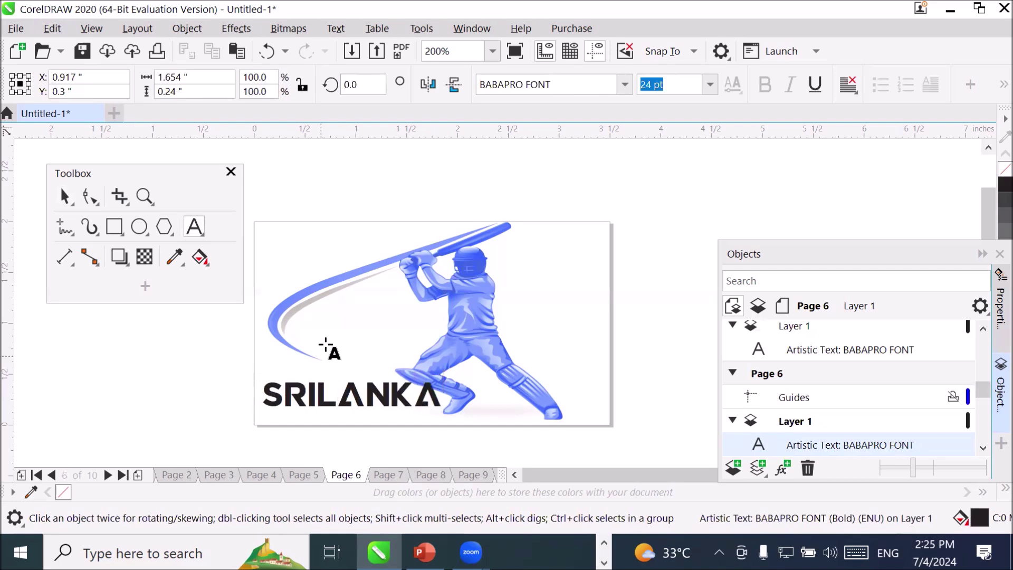
- Delete page 1, the card without a country name, from the document
click(171, 476)
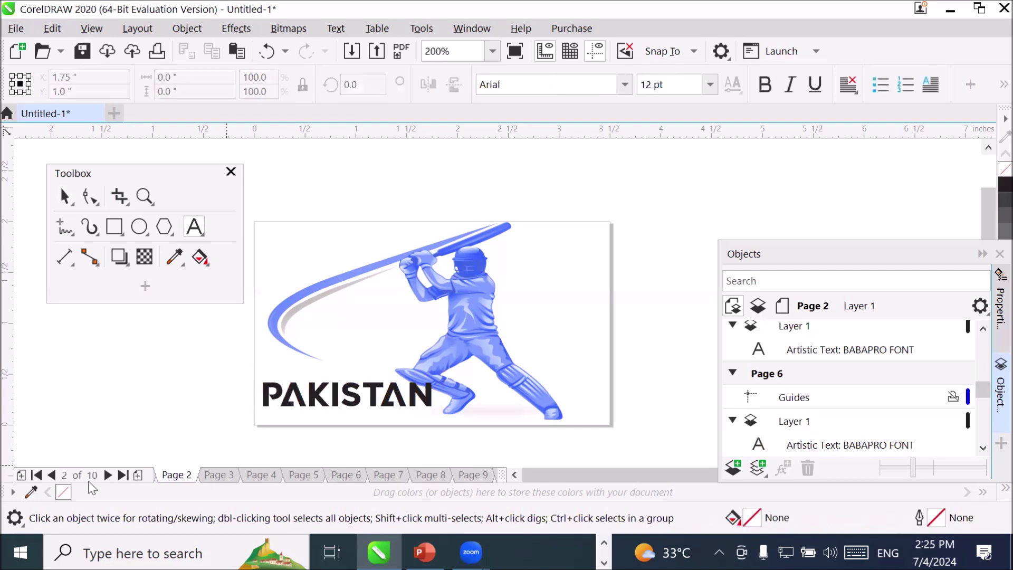
click(51, 476)
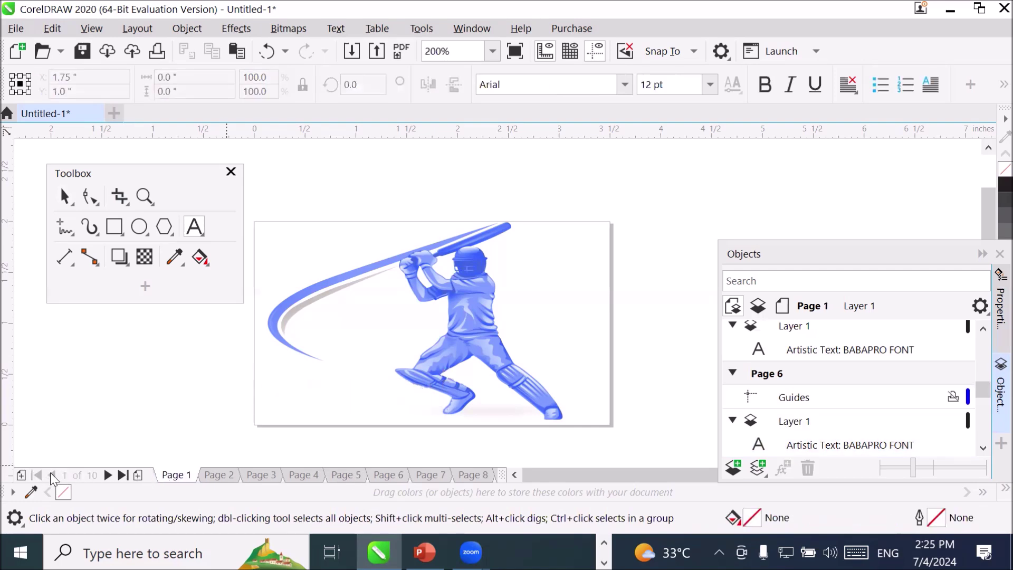
right_click(169, 475)
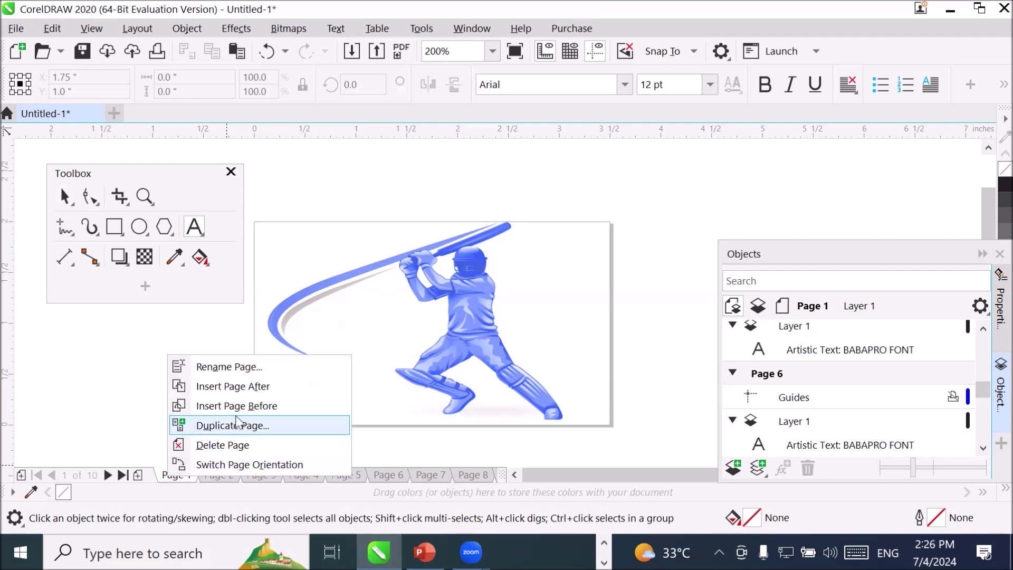
click(272, 445)
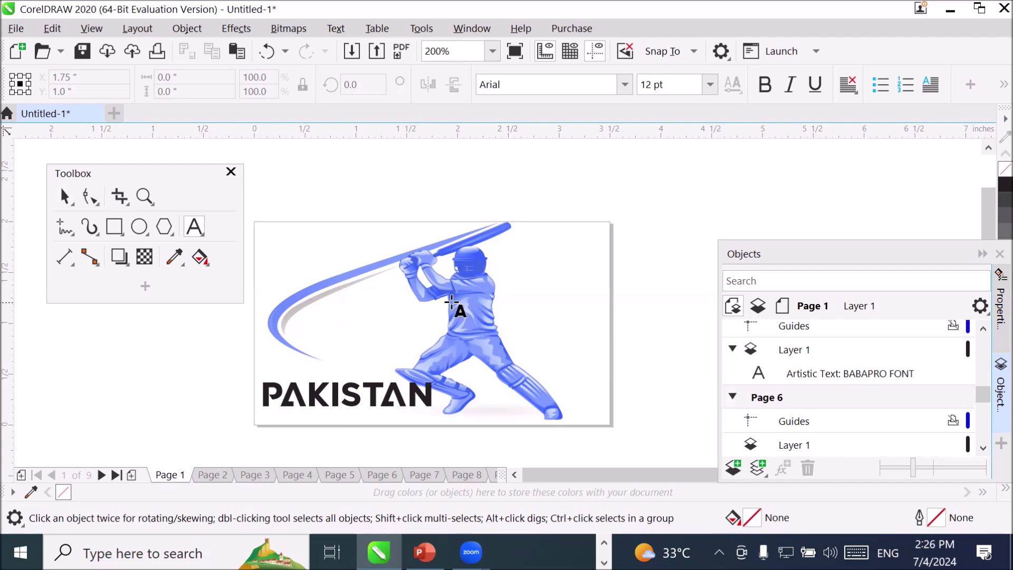
- Draw paragraph text frames of about 0.91 by 1.25 inches on page 1 and 0.79 by 1.01 inches on page 2, entering a player's first name in each
drag(508, 245, 601, 372)
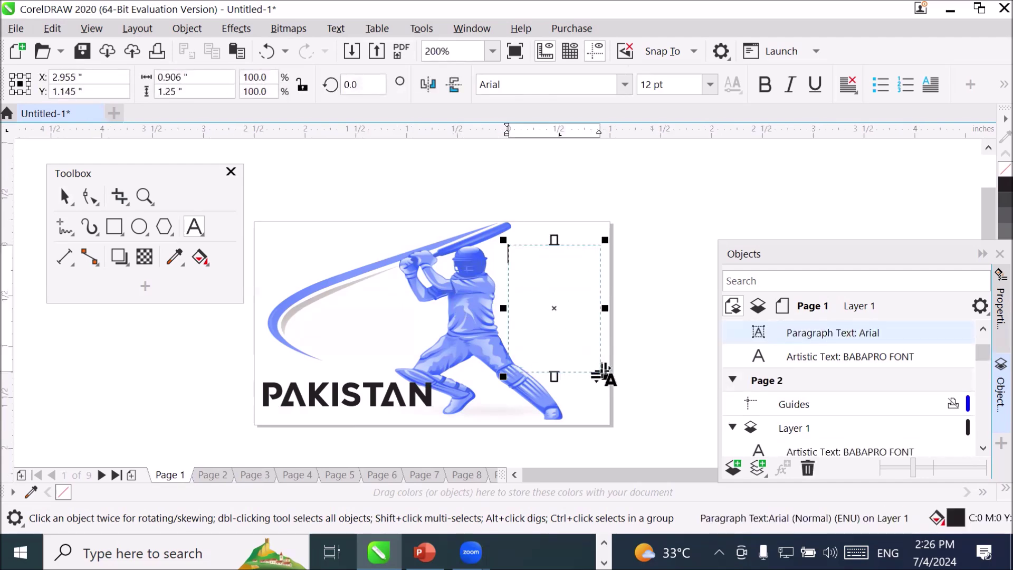
text(Babar)
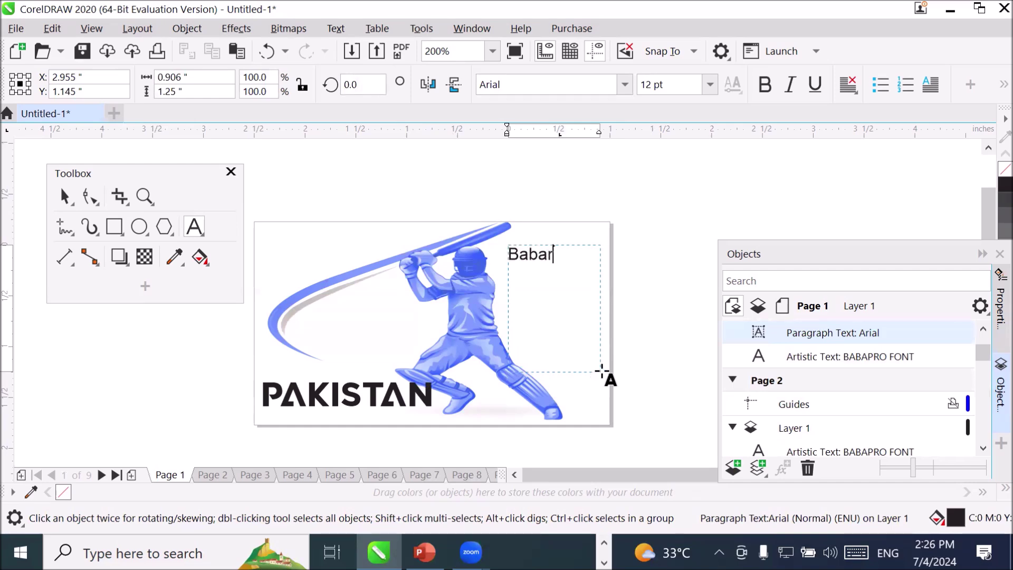
click(214, 475)
drag(517, 248, 597, 351)
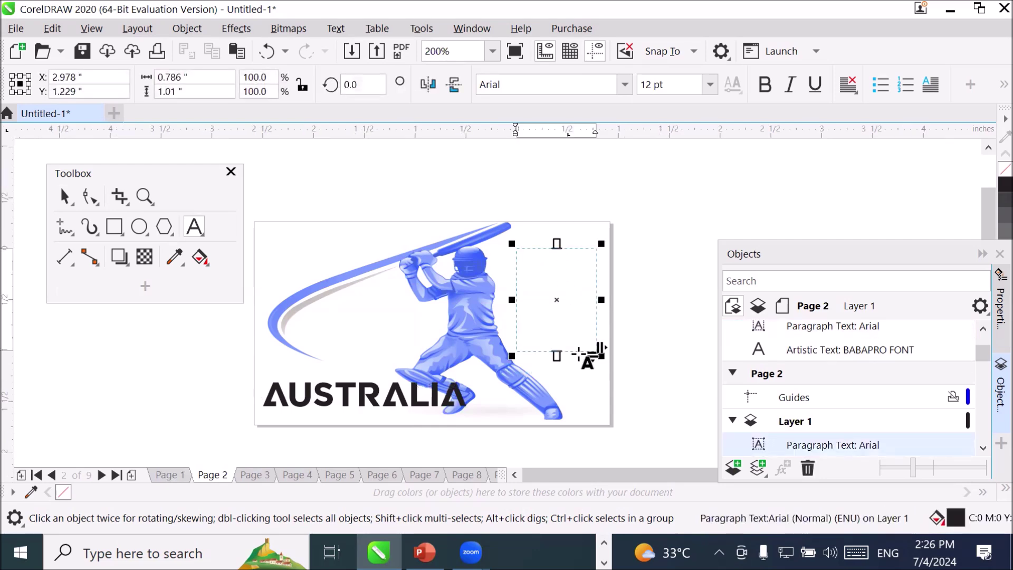
text(Jeff)
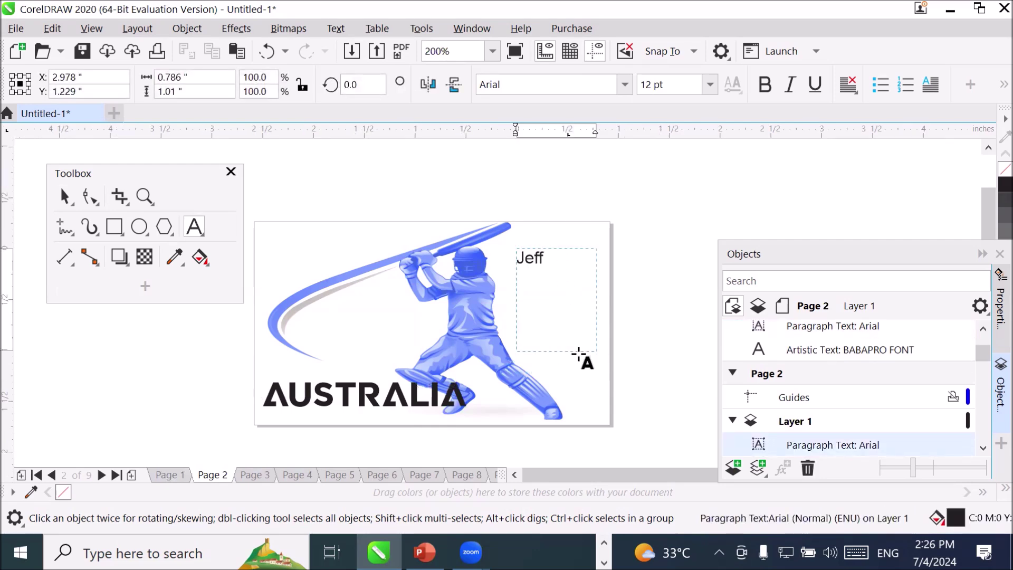
- Add three more players' first names on separate lines in the paragraph text frame on page 2
key(Return)
text(Marshal )
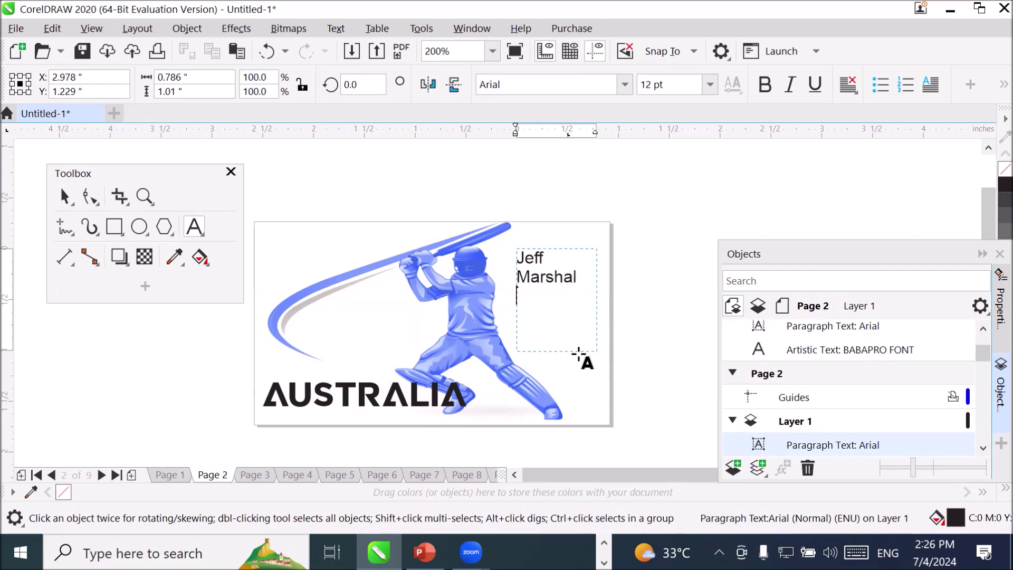
text(Zunair)
key(Return)
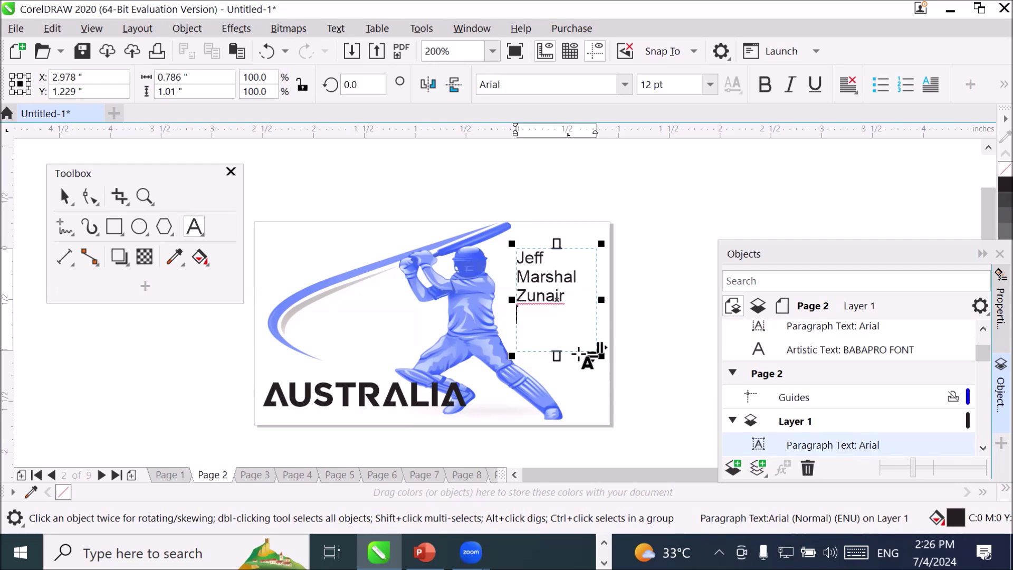
text(Usama)
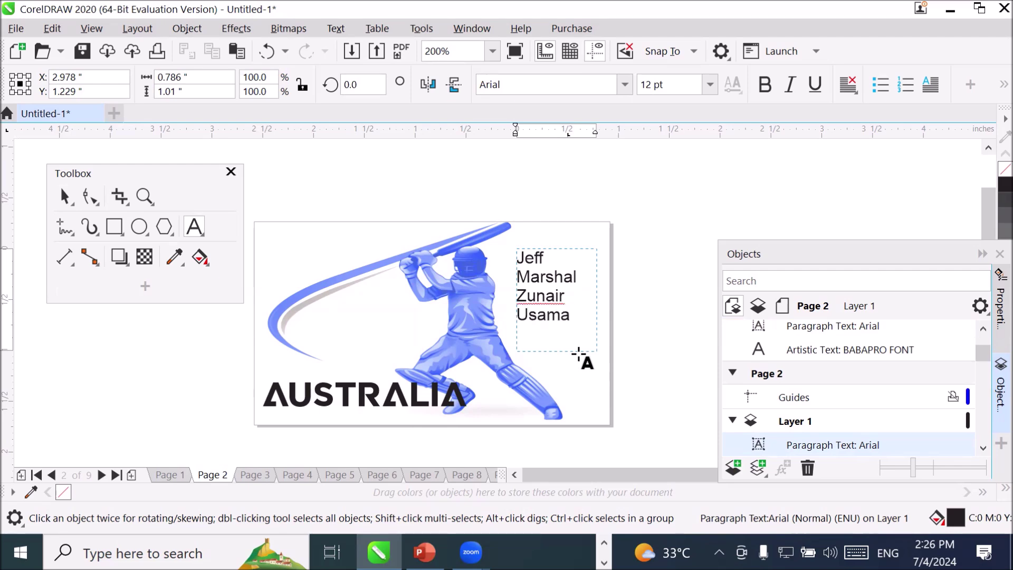
- Draw a paragraph text frame about 0.80 by 0.98 inches on page 3 beside the batsman and enter four player names on separate lines
click(253, 475)
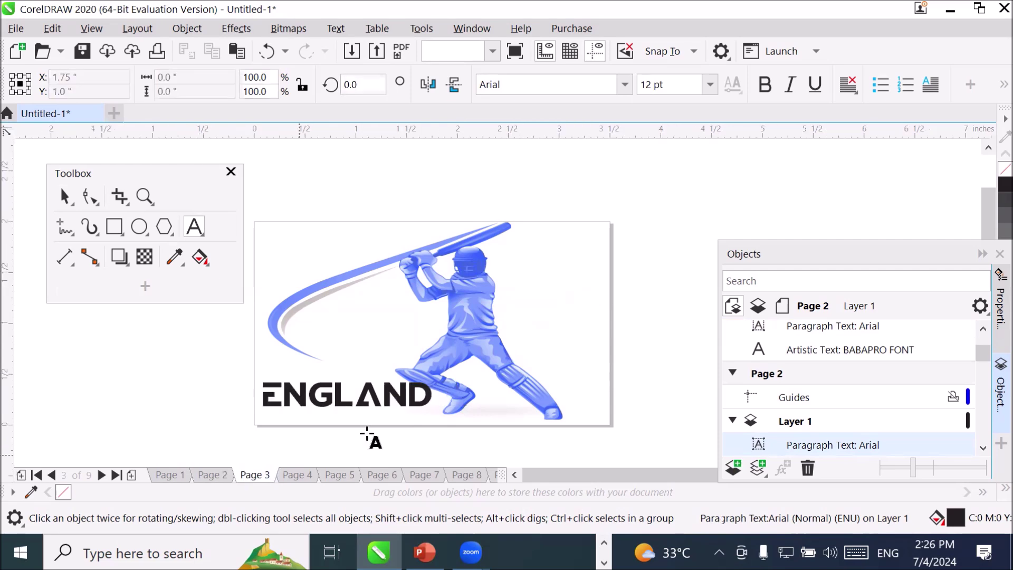
drag(516, 248, 598, 349)
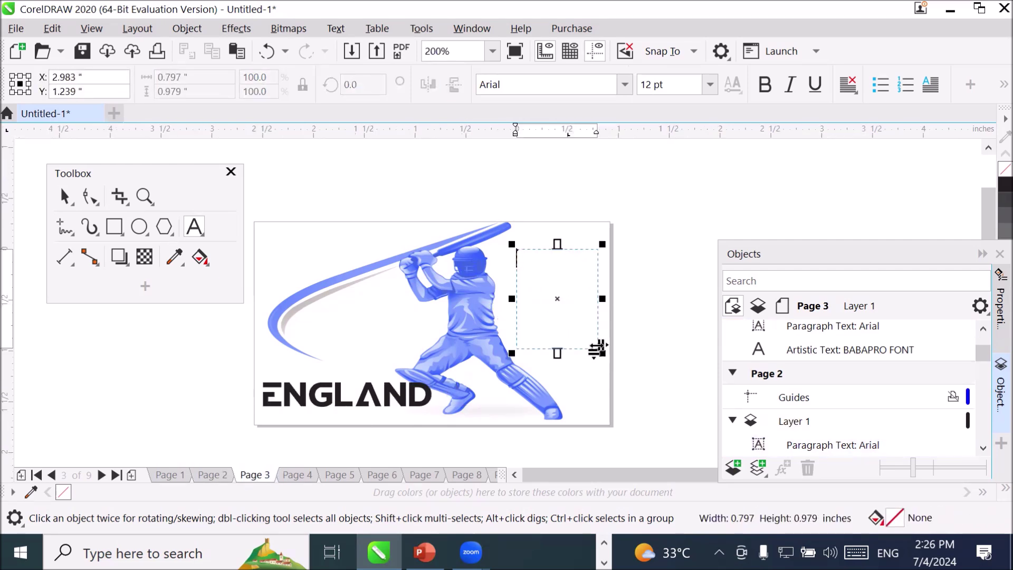
text(Moin)
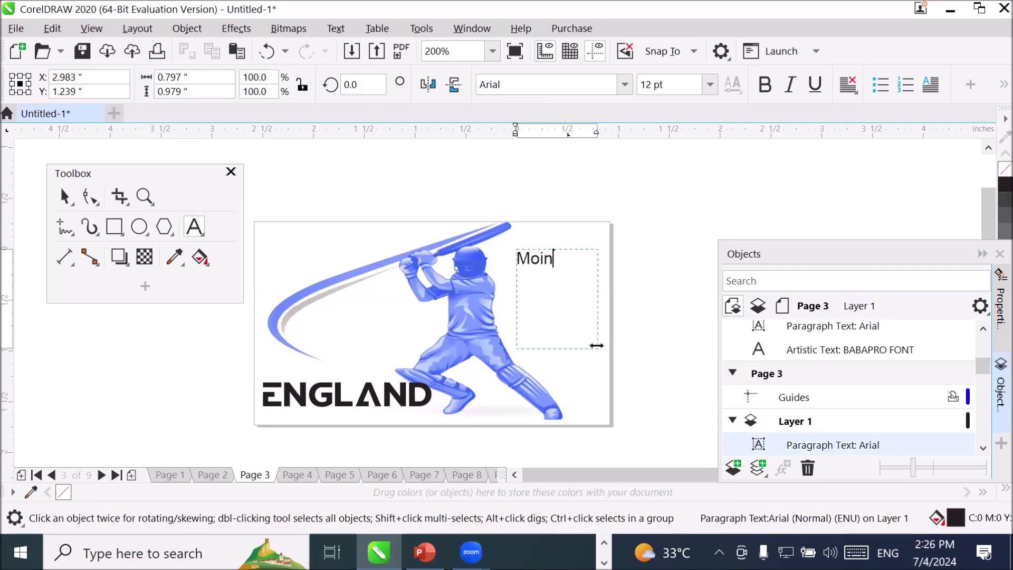
key(Return)
text(Jeff)
key(Return)
text(Dujon)
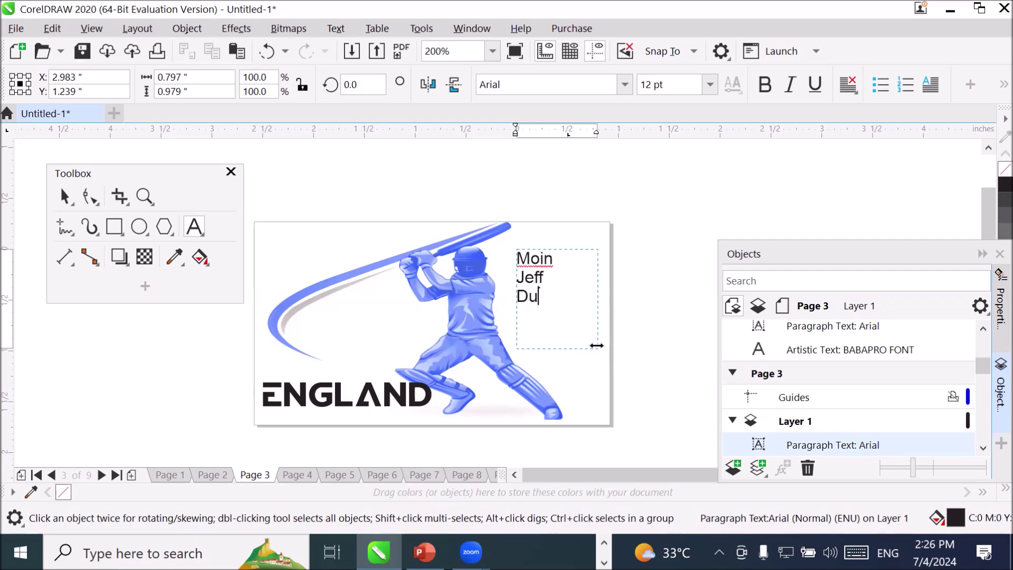
key(Return)
text(Jorgee)
key(Escape)
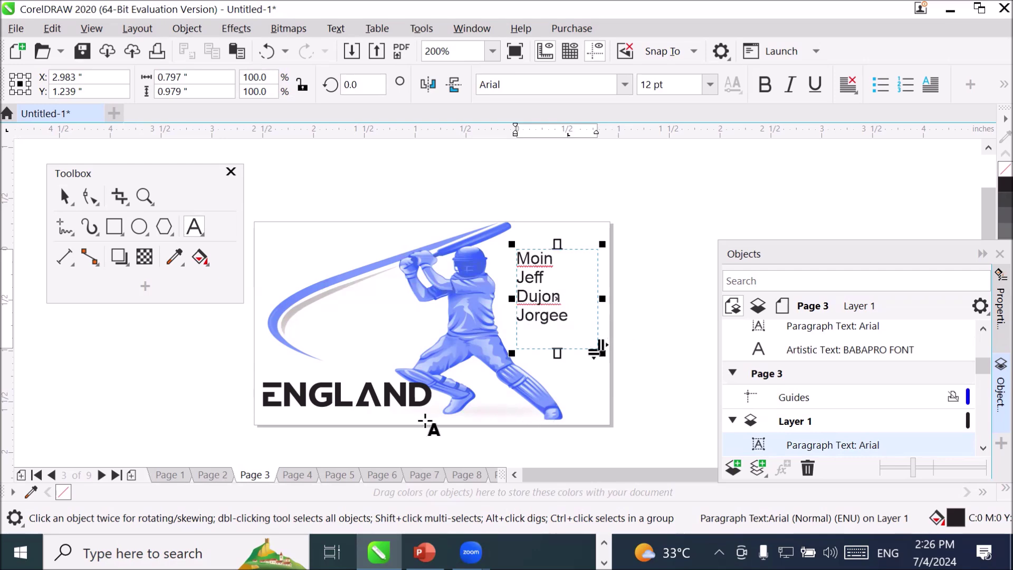
- Draw a paragraph text frame about 0.81 by 1.12 inches on page 4 and enter two player names on separate lines
click(297, 474)
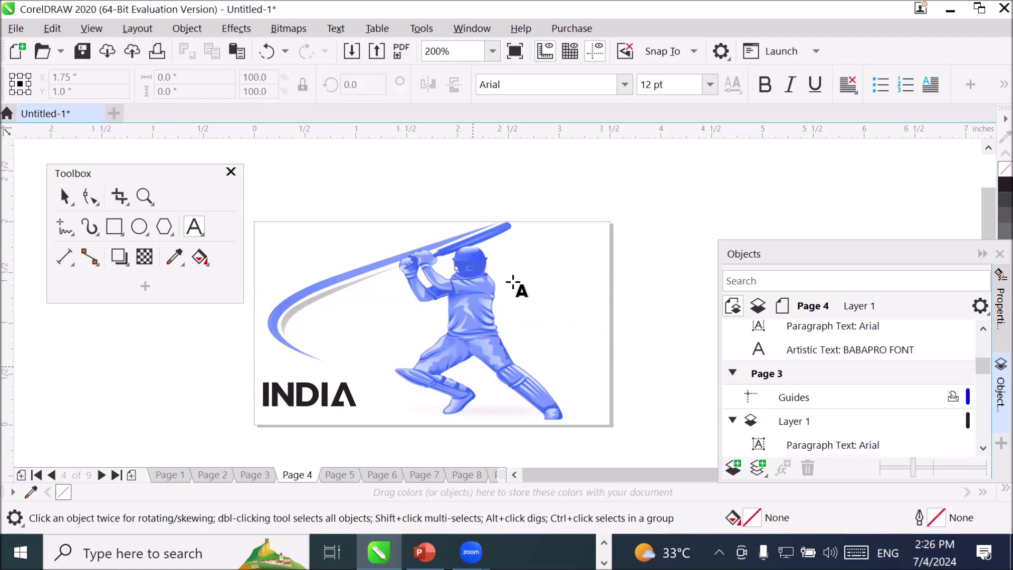
drag(517, 251, 600, 364)
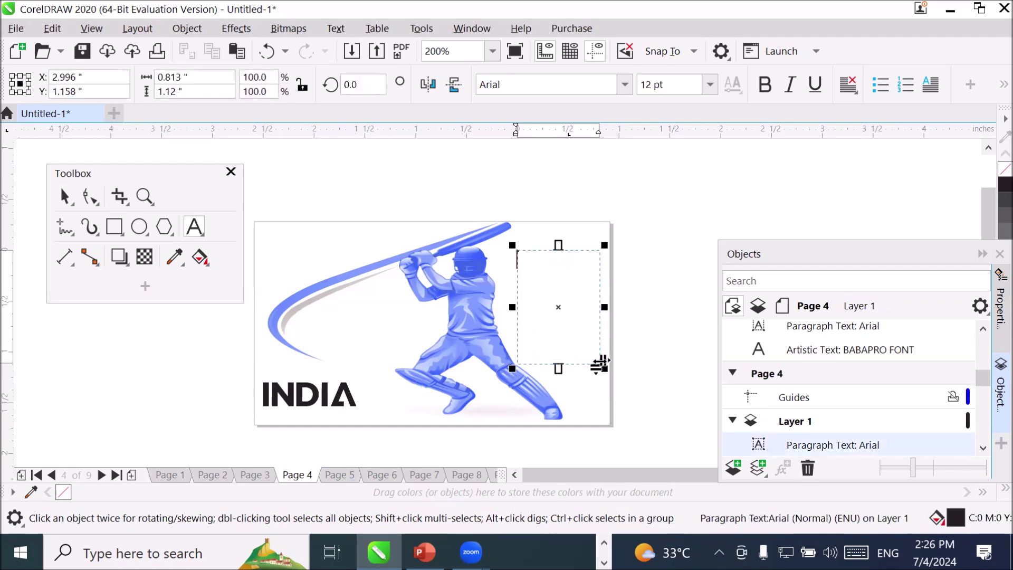
text(ro)
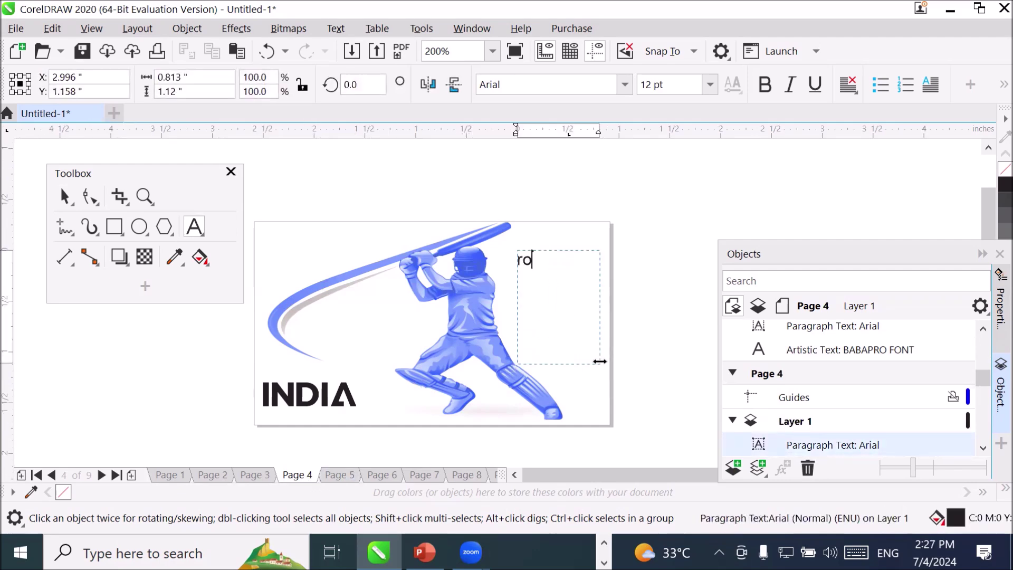
text(hit])
key(Return)
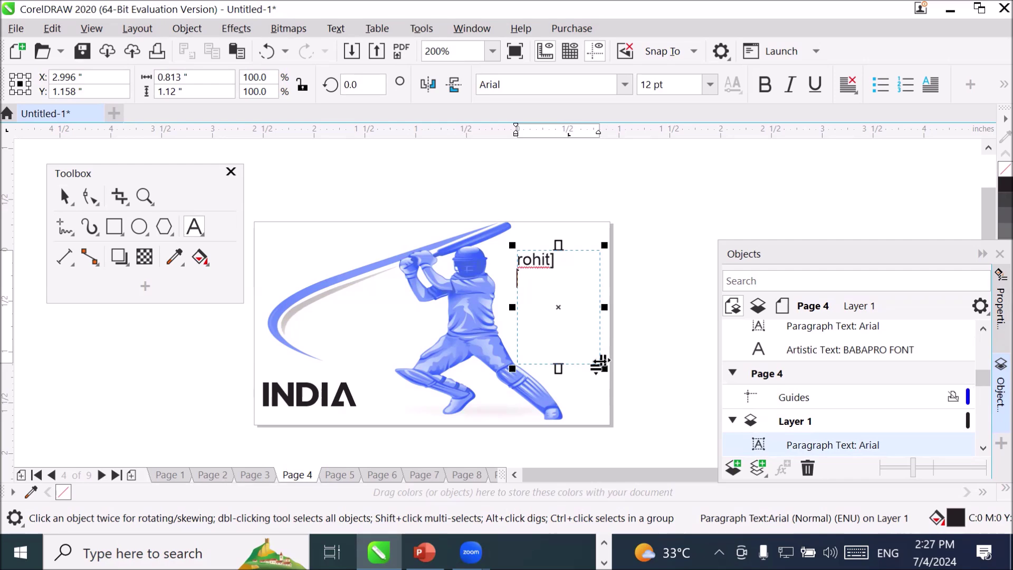
text(zahir)
- Draw a paragraph text frame about 0.83 by 1.01 inches on page 5, the SRILANKA card, and enter one player's name
click(340, 477)
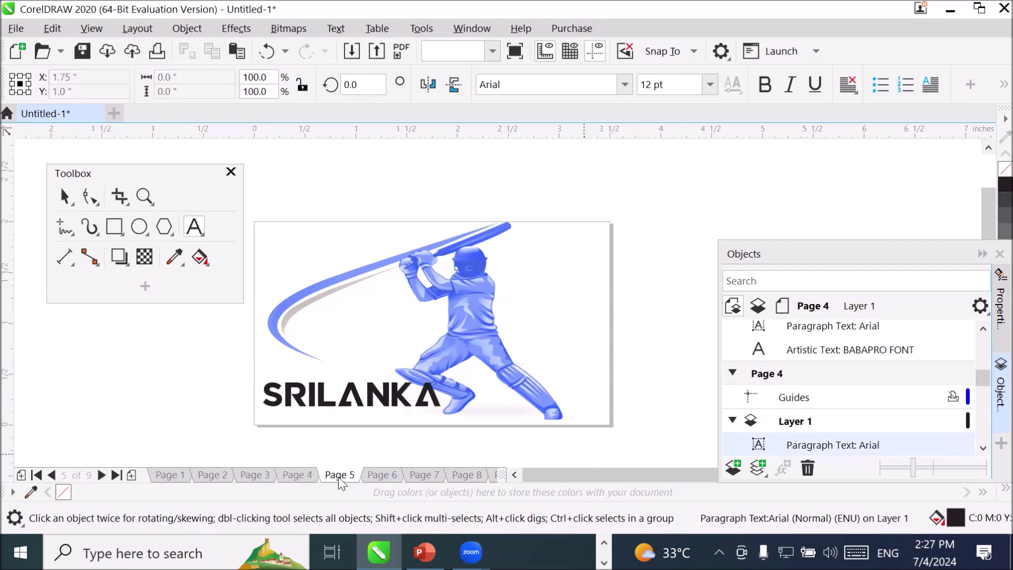
click(592, 351)
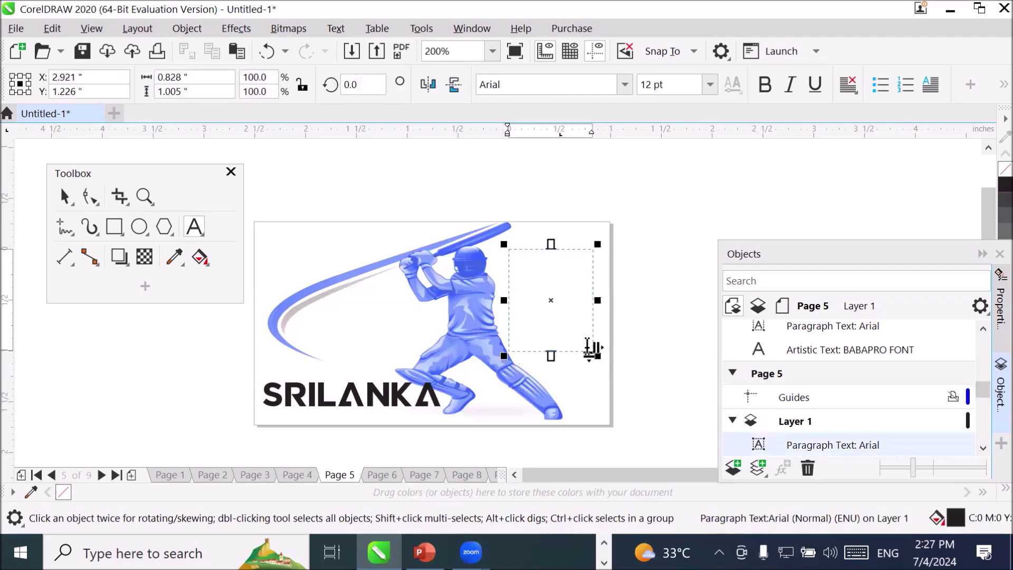
text(jawardana)
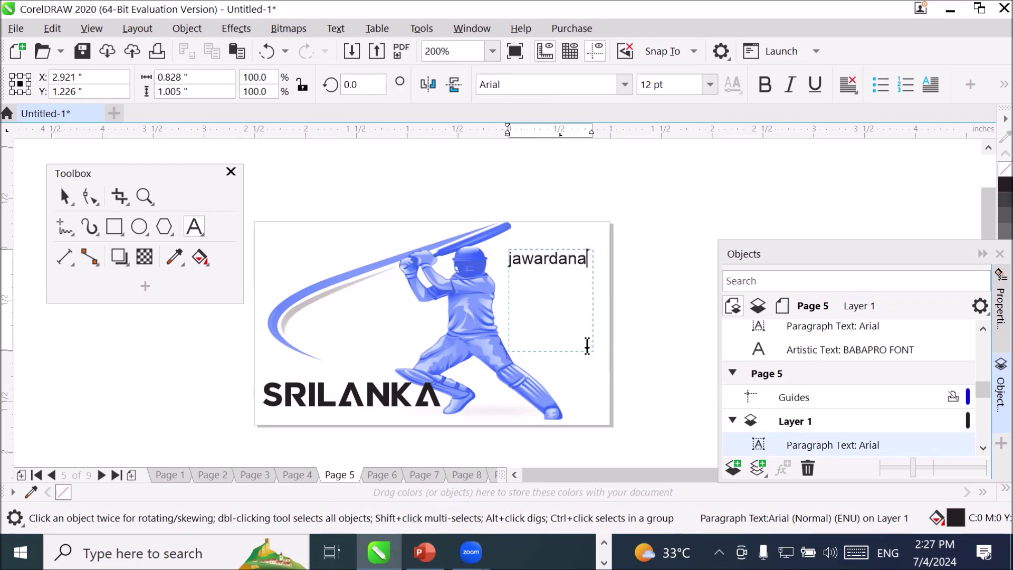
- Look through pages 6 to 9 for cards without a country name and return to page 6
click(388, 477)
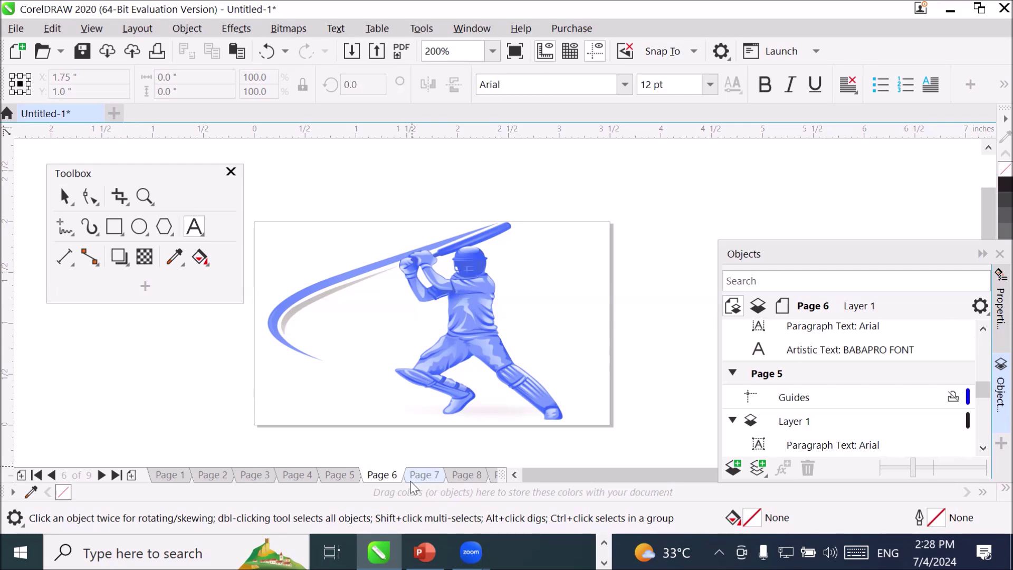
click(116, 479)
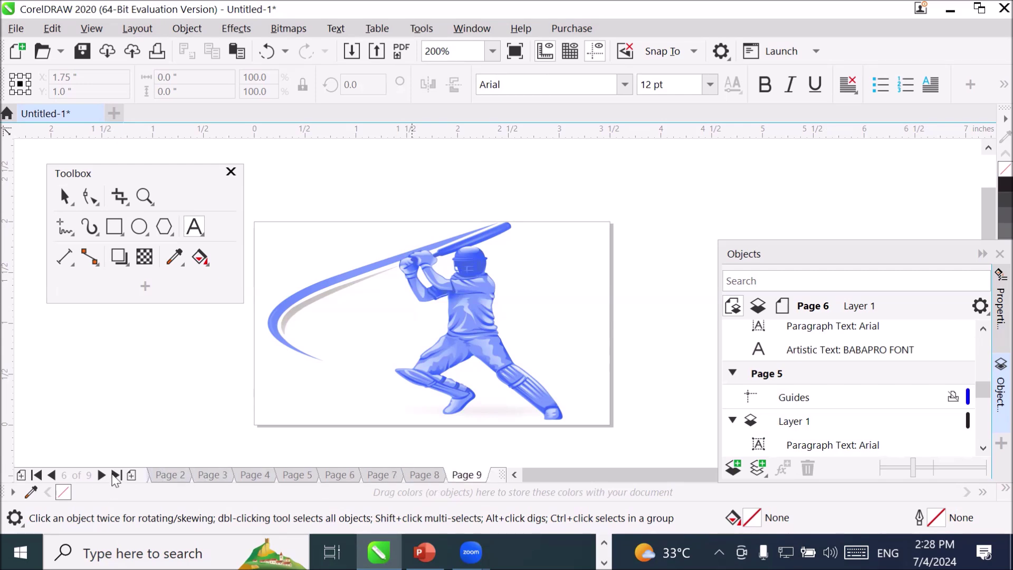
click(328, 473)
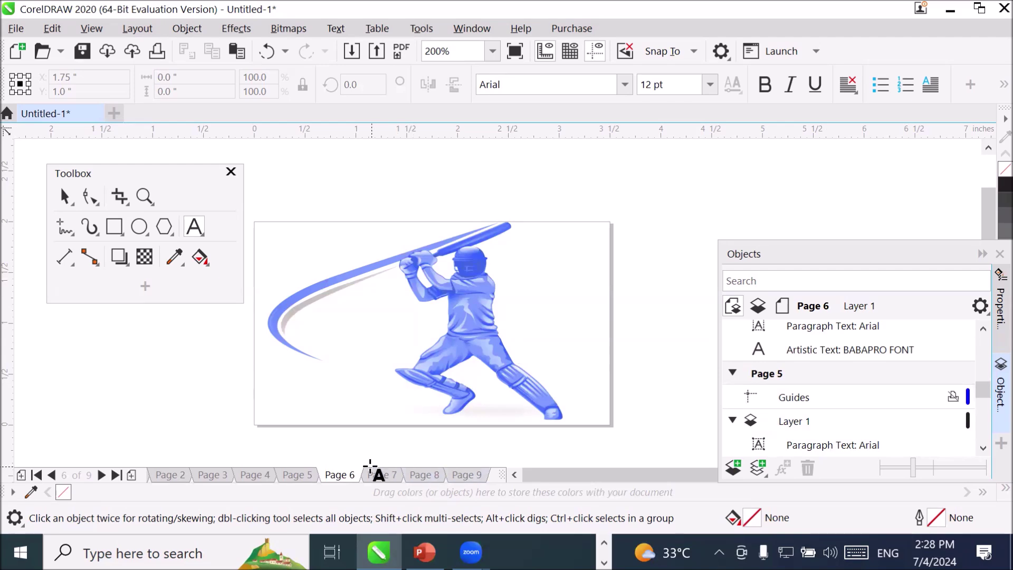
right_click(339, 476)
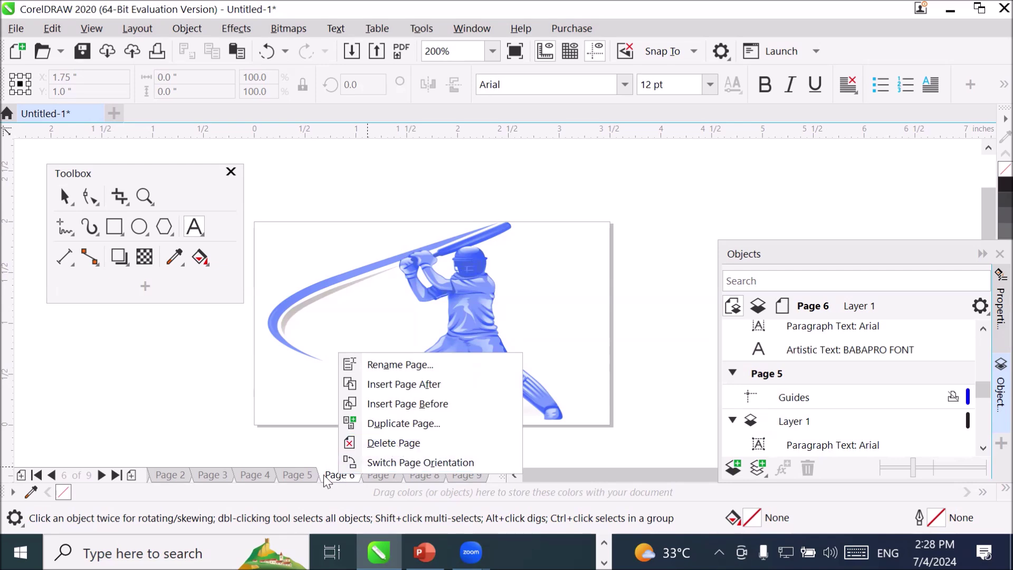
click(351, 479)
click(385, 473)
click(422, 473)
click(467, 477)
click(344, 476)
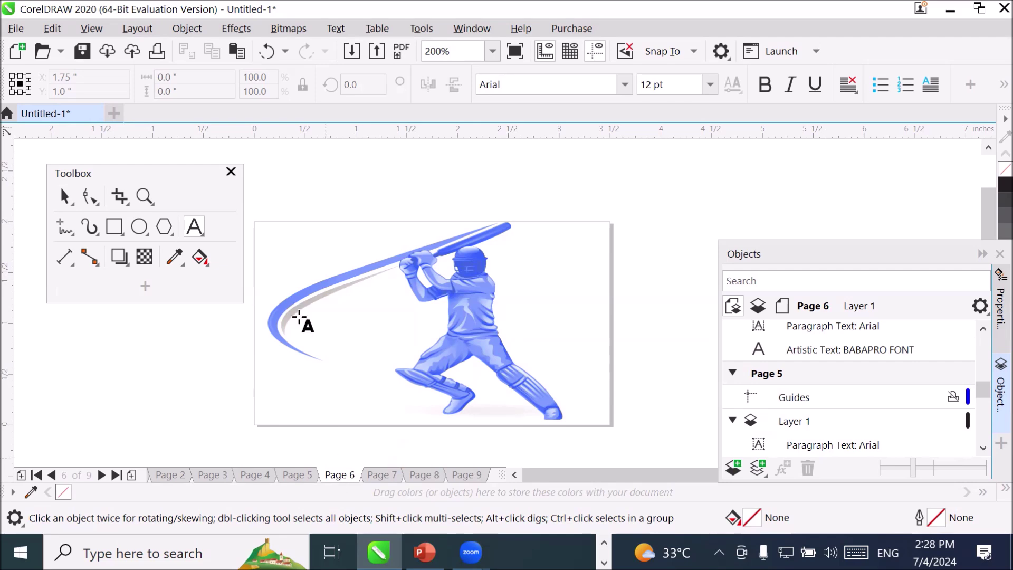
- Delete pages 6 through 9 from the document in one operation
click(137, 27)
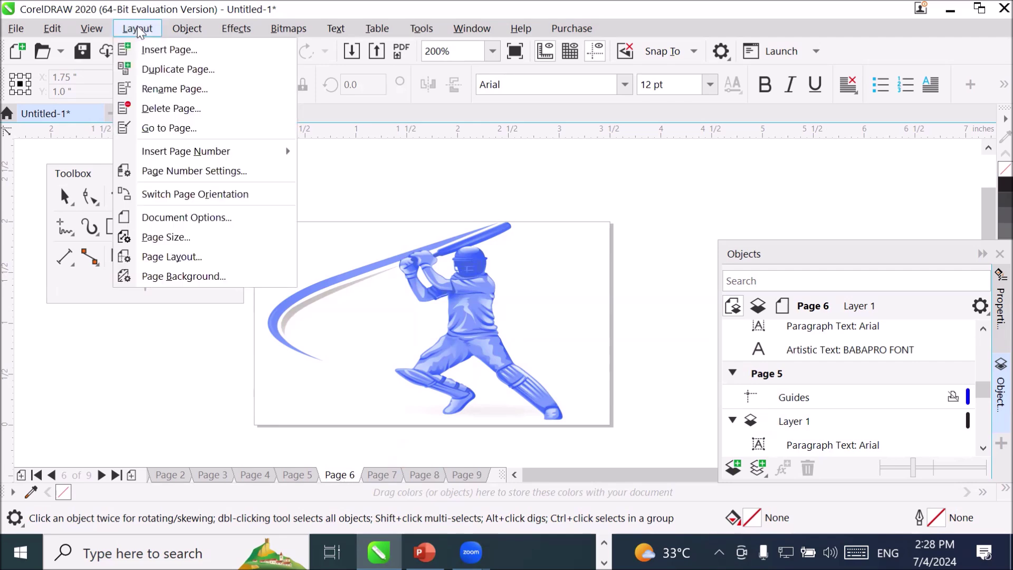
click(189, 109)
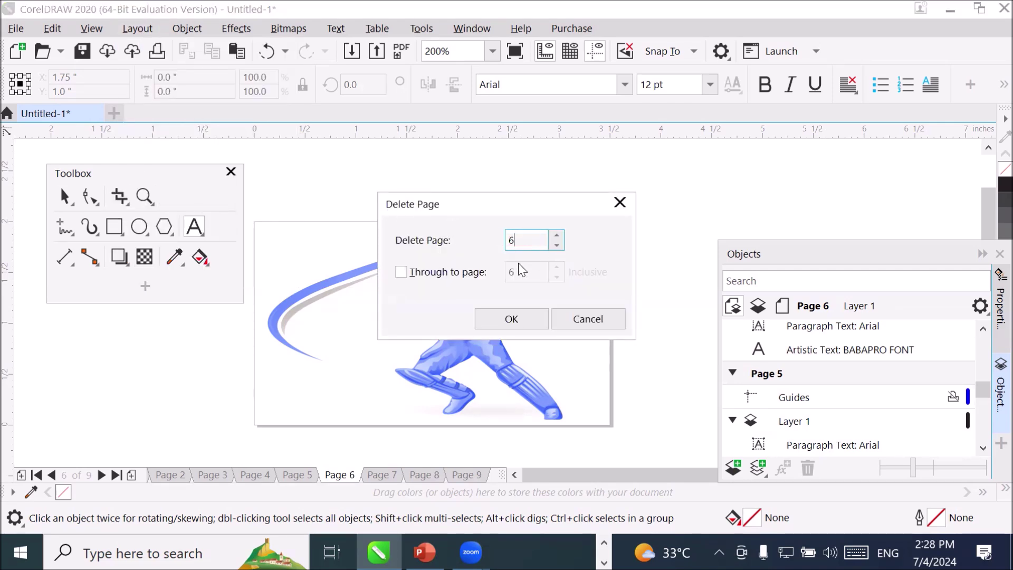
click(430, 273)
click(557, 267)
click(557, 267)
click(557, 267)
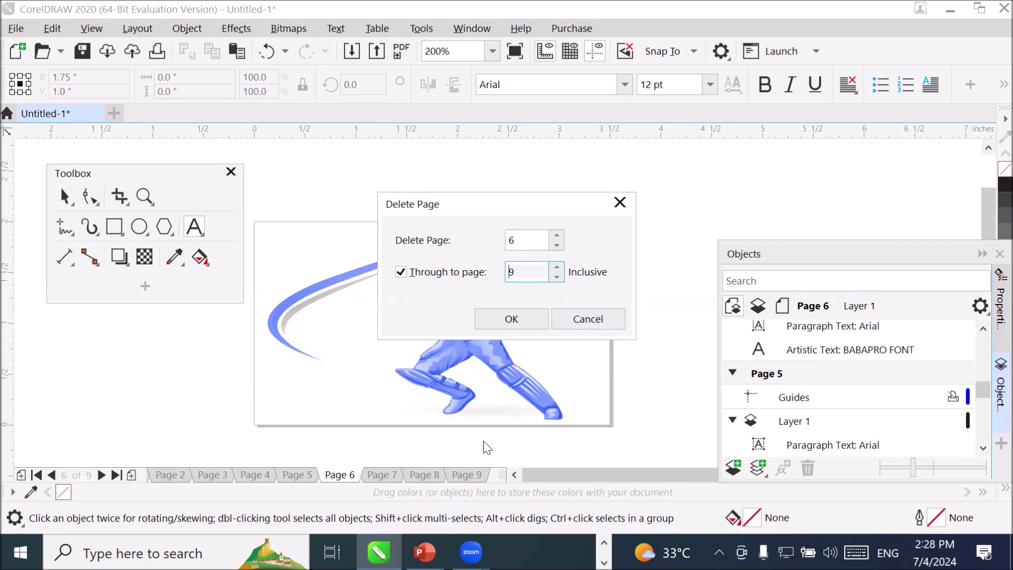
click(507, 322)
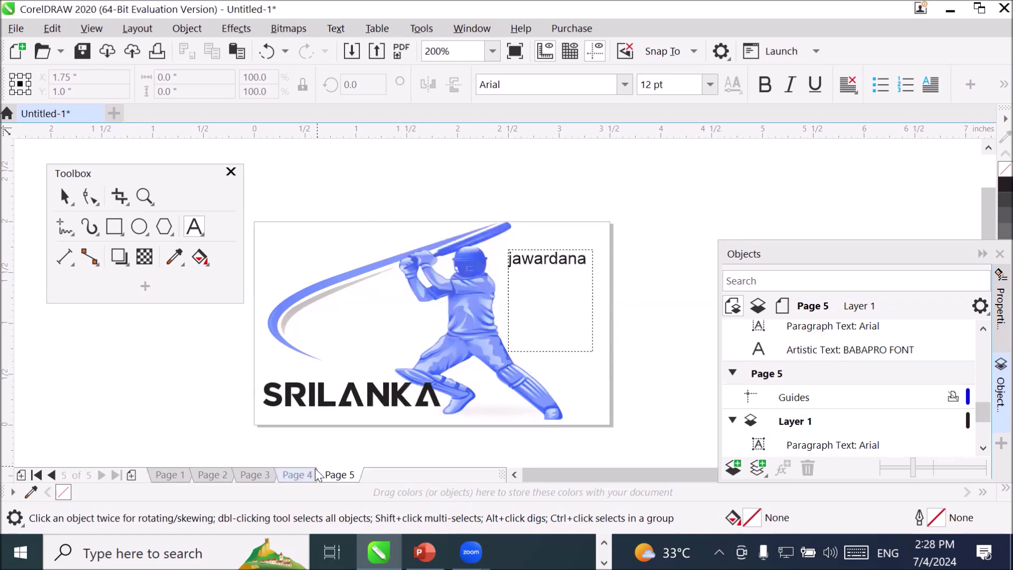
right_click(305, 473)
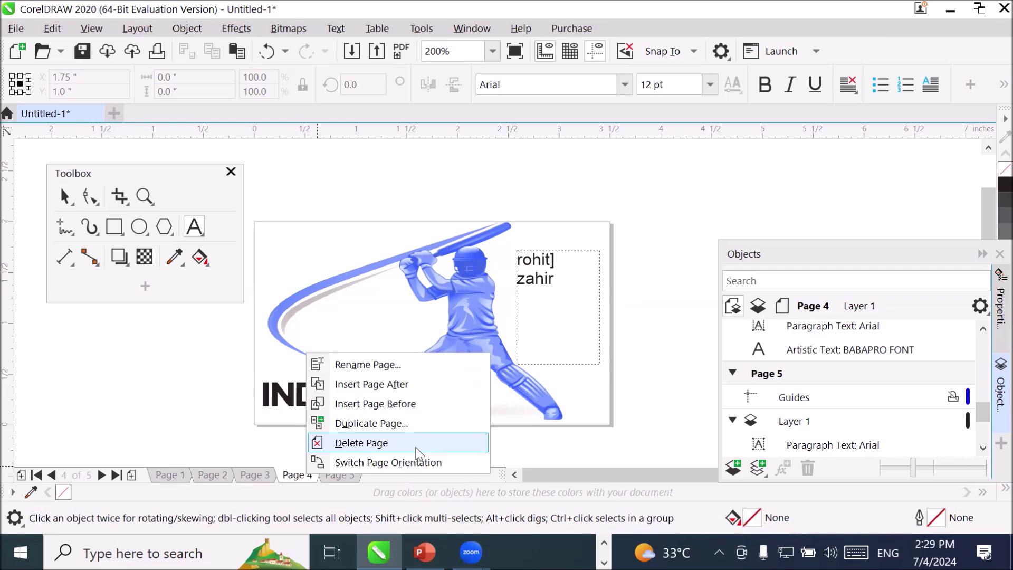
click(147, 28)
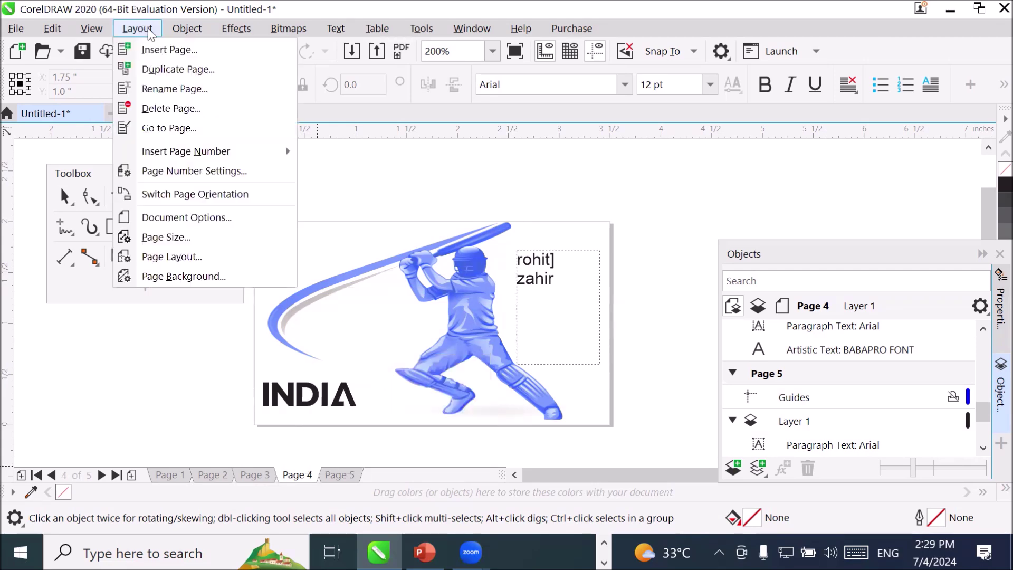
click(180, 109)
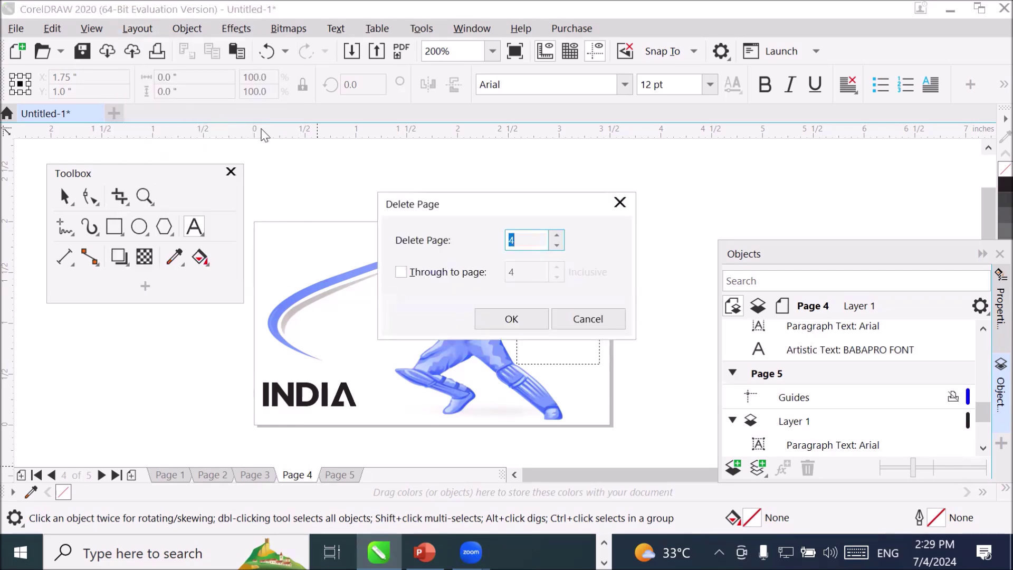
click(557, 245)
click(557, 245)
click(557, 245)
click(401, 272)
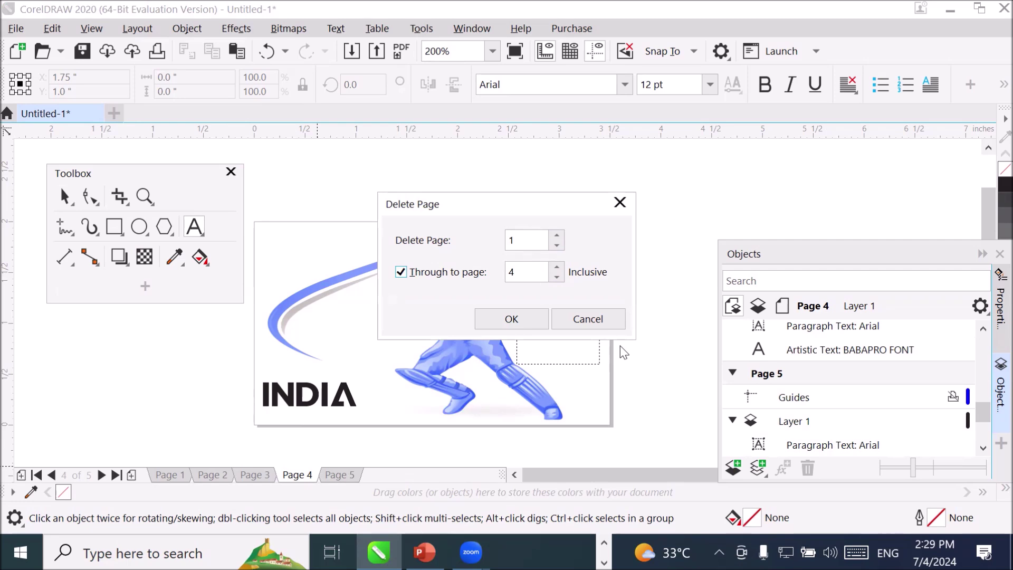
click(575, 319)
- Rename page 1, the PAKISTAN card, as "PAkistan team"
click(169, 476)
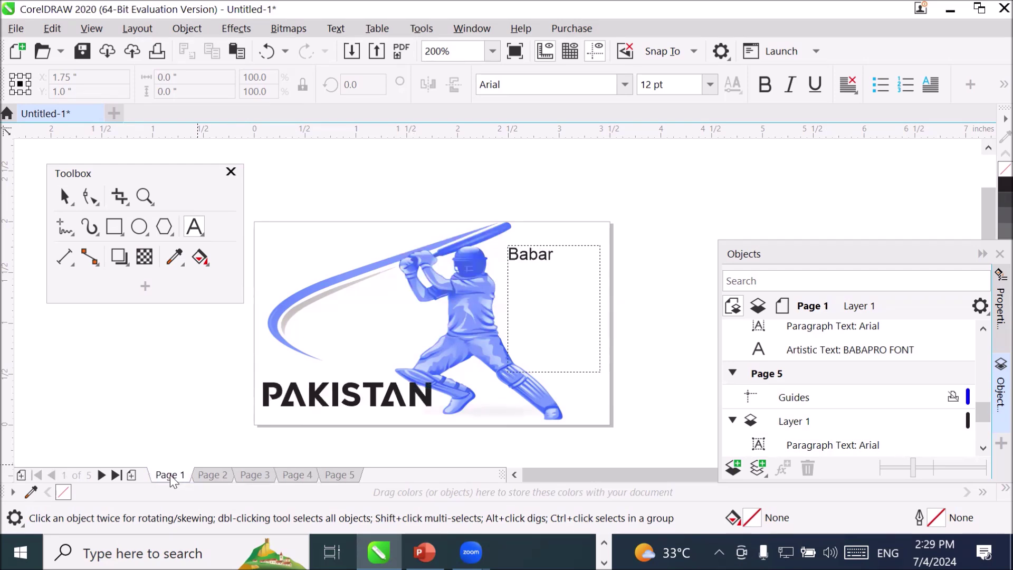
right_click(170, 476)
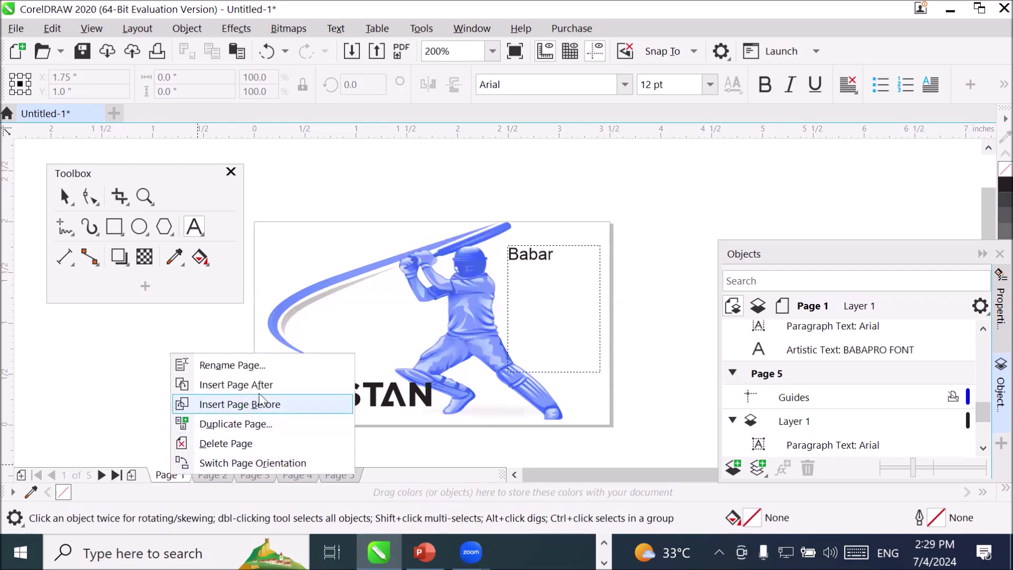
click(279, 361)
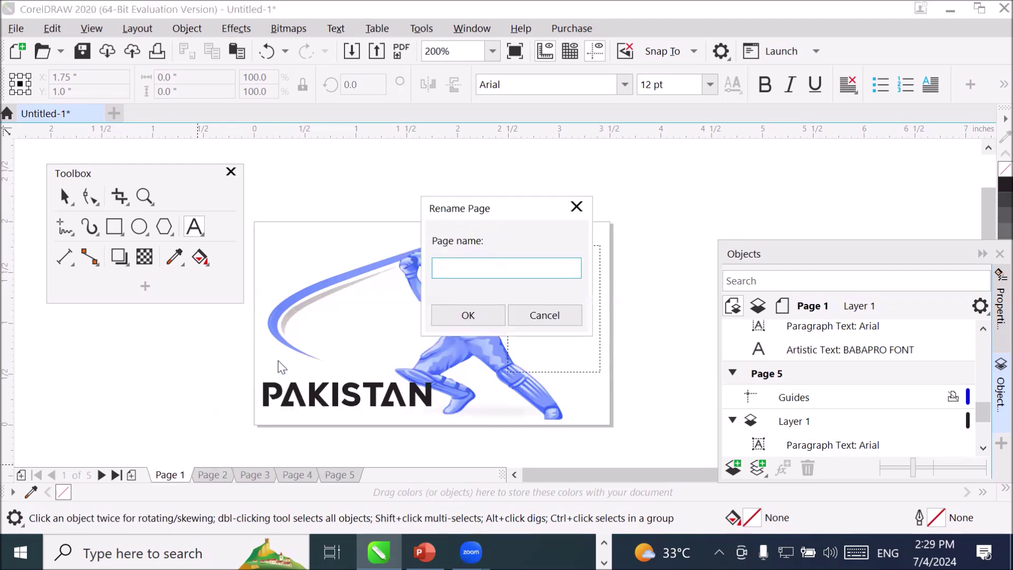
text(PAK)
key(BackSpace)
text(kistan team)
key(Return)
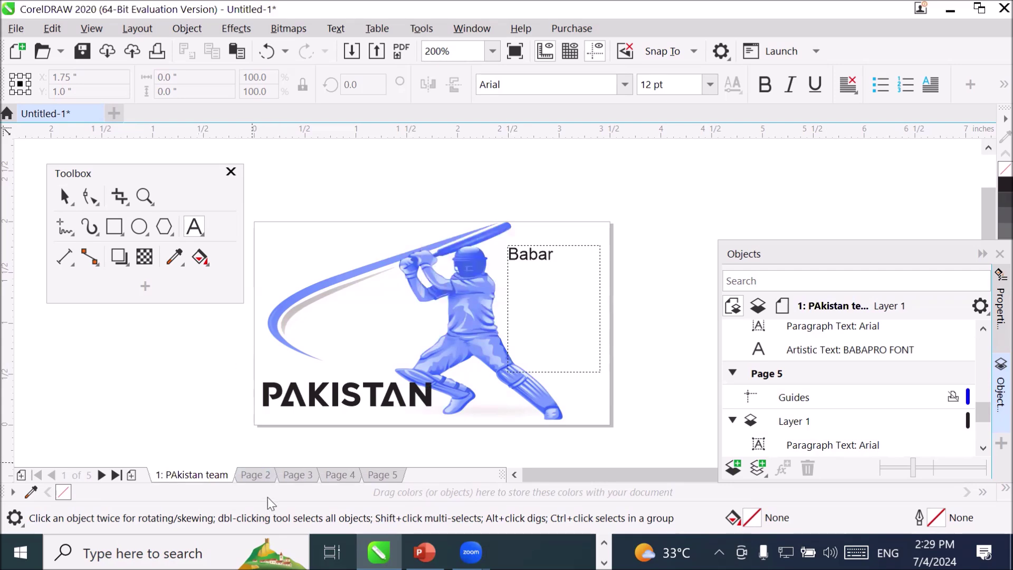
- Rename page 2, the AUSTRALIA card, as "Australia Team"
right_click(246, 477)
click(246, 478)
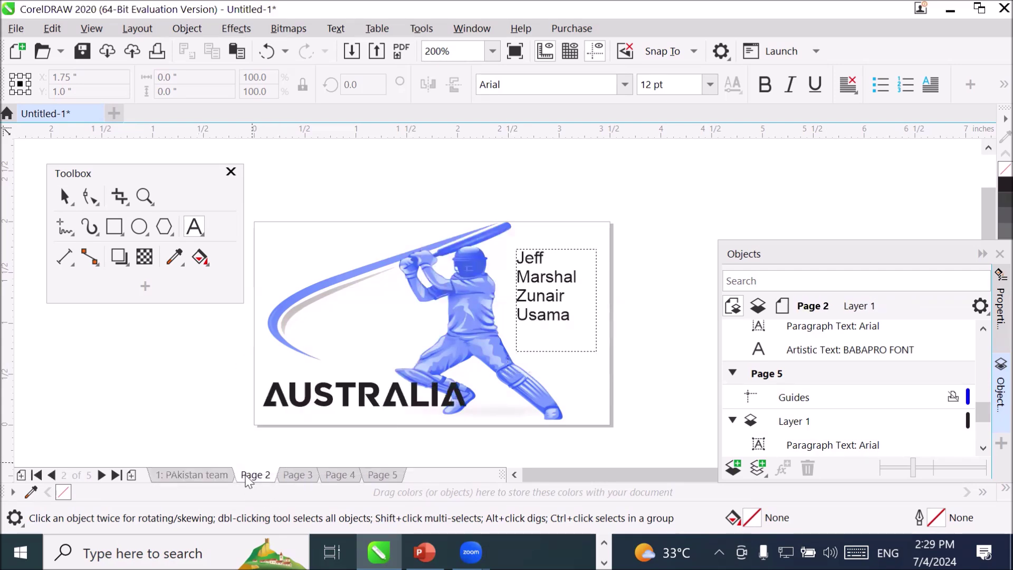
right_click(244, 478)
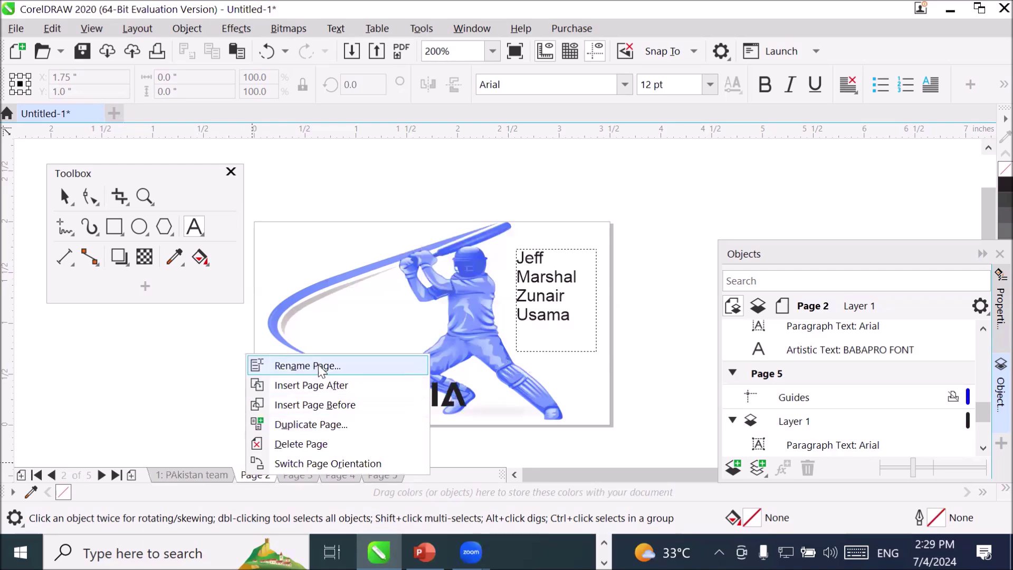
click(148, 29)
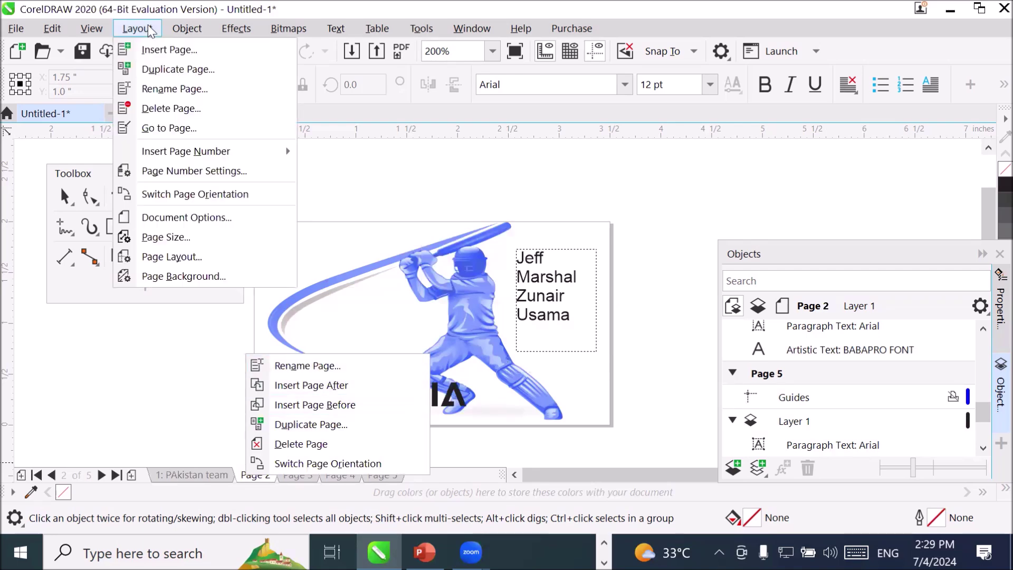
click(164, 90)
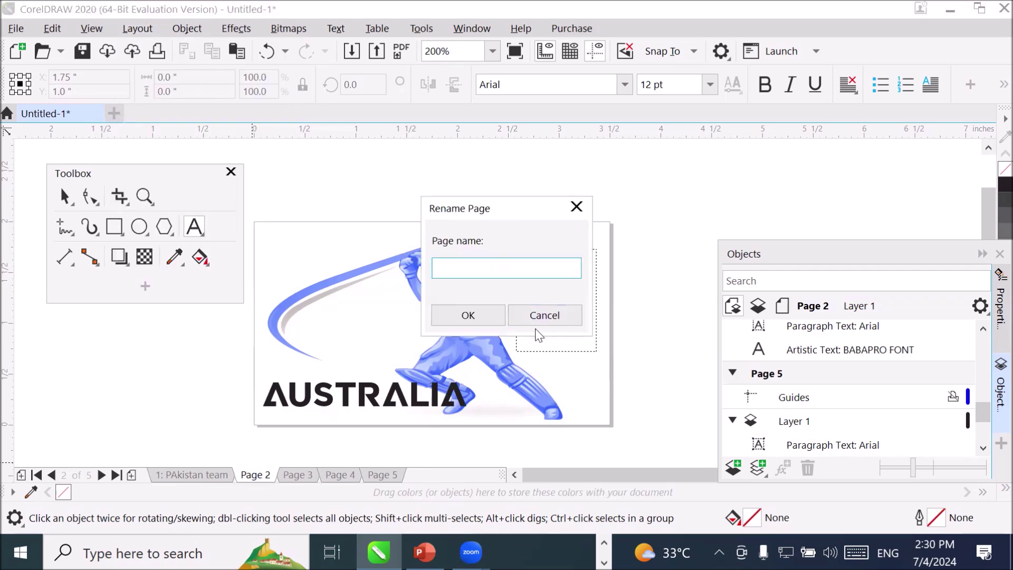
text(Australia Team)
key(Return)
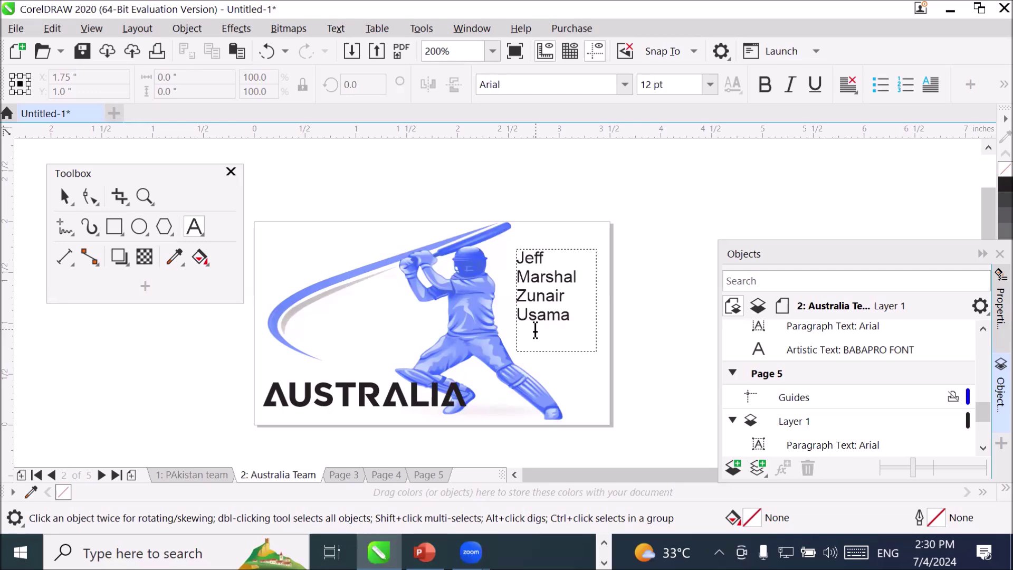
- Draw a text frame about 0.63 by 0.41 inches on page 5's upper-left area, enter "this is team" and widen it to fit one line
click(427, 474)
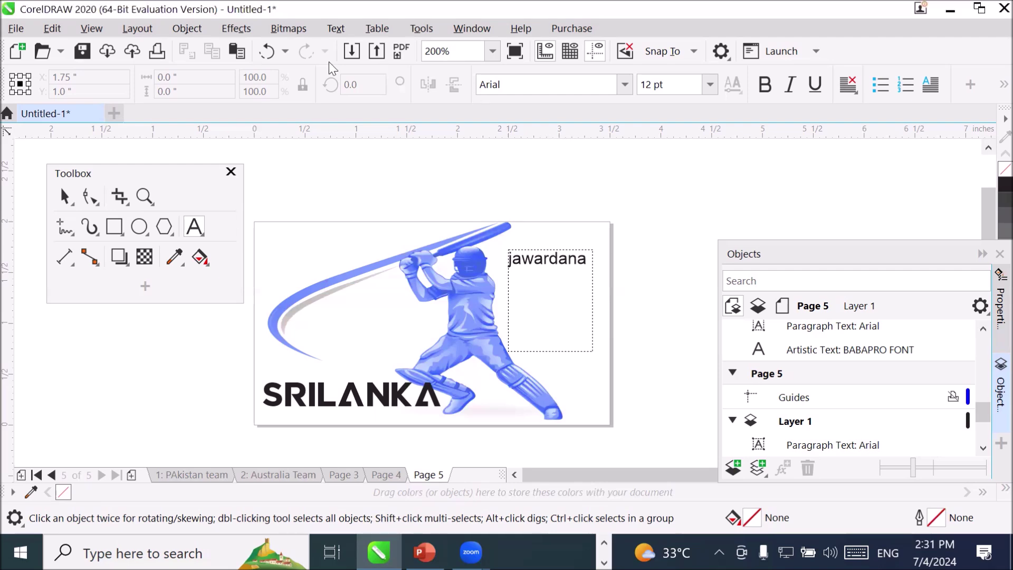
click(175, 470)
click(422, 475)
drag(268, 237, 332, 279)
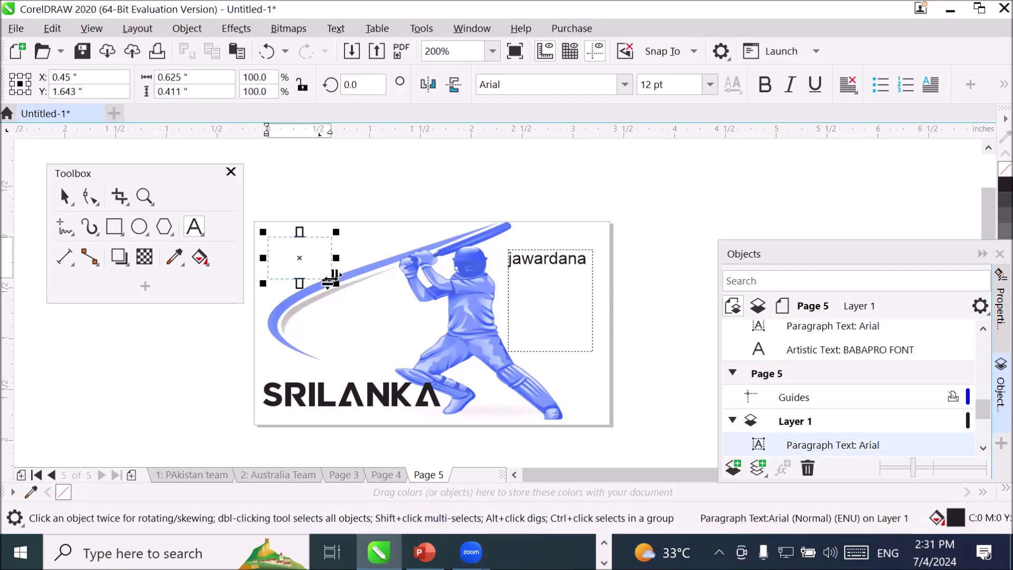
text(this is team)
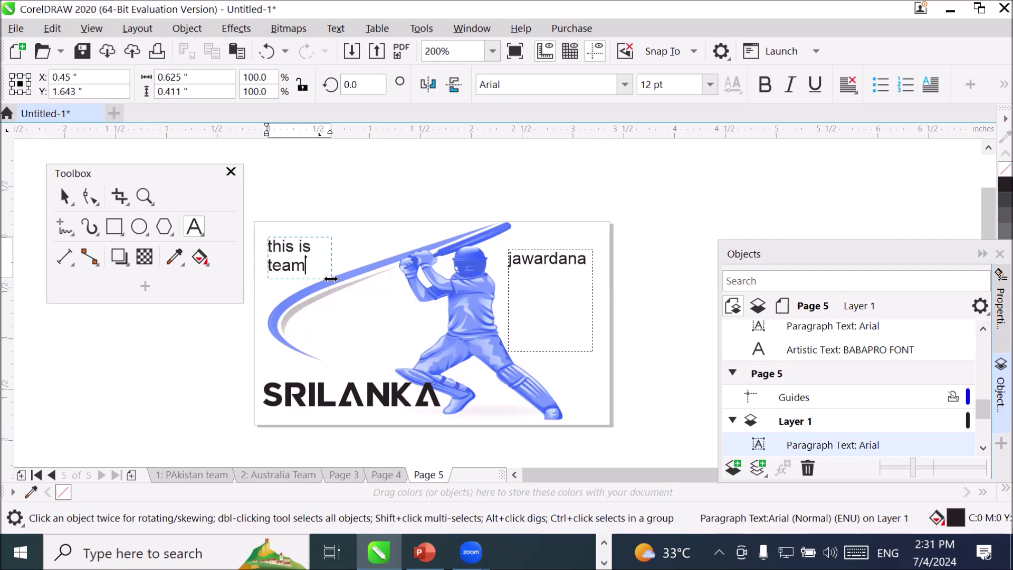
key(ctrl+space)
drag(335, 259, 378, 260)
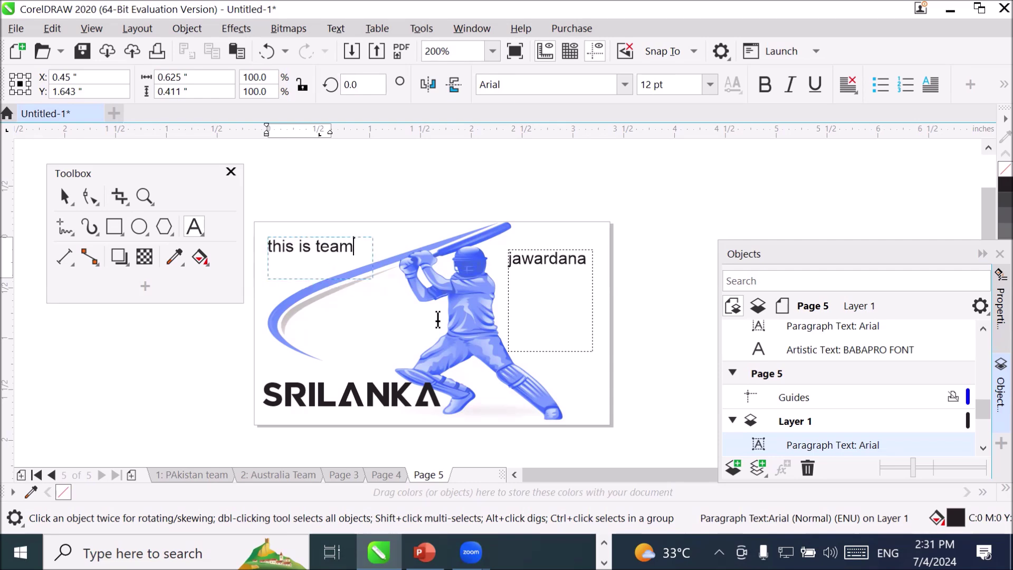
- Add two more player names on separate lines below the existing name on page 5, the SRILANKA card
click(585, 261)
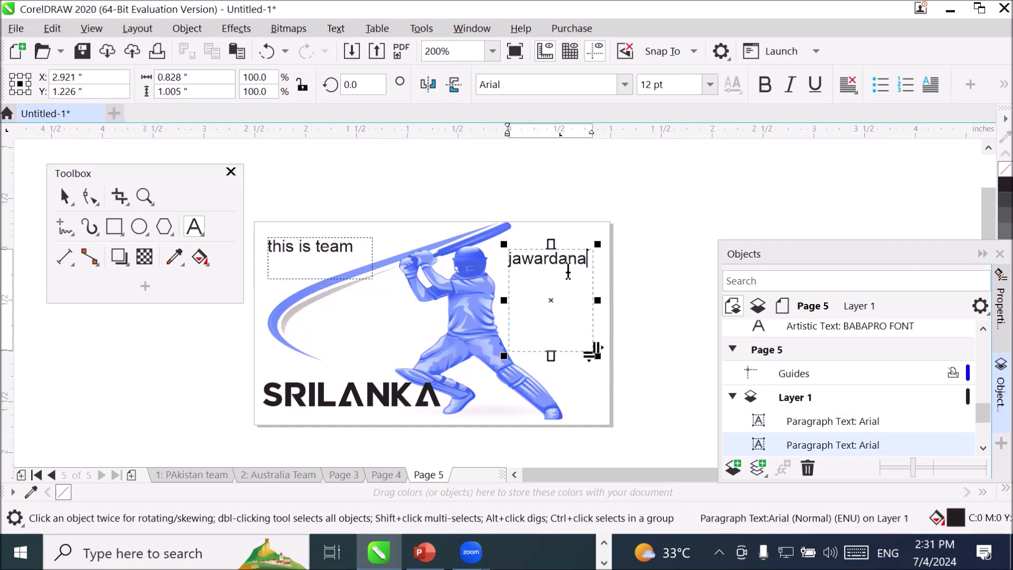
key(Return)
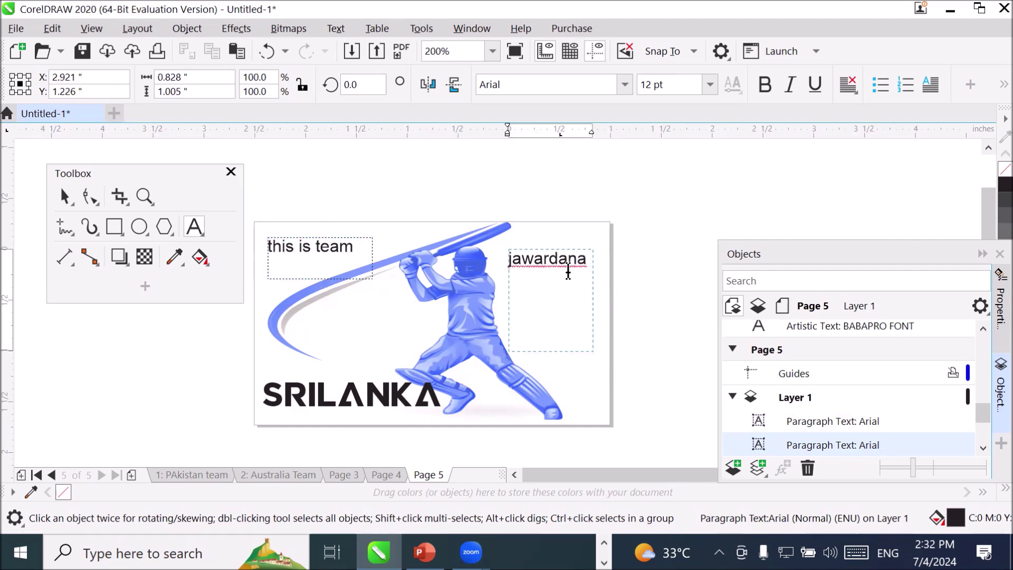
text(murli)
key(Return)
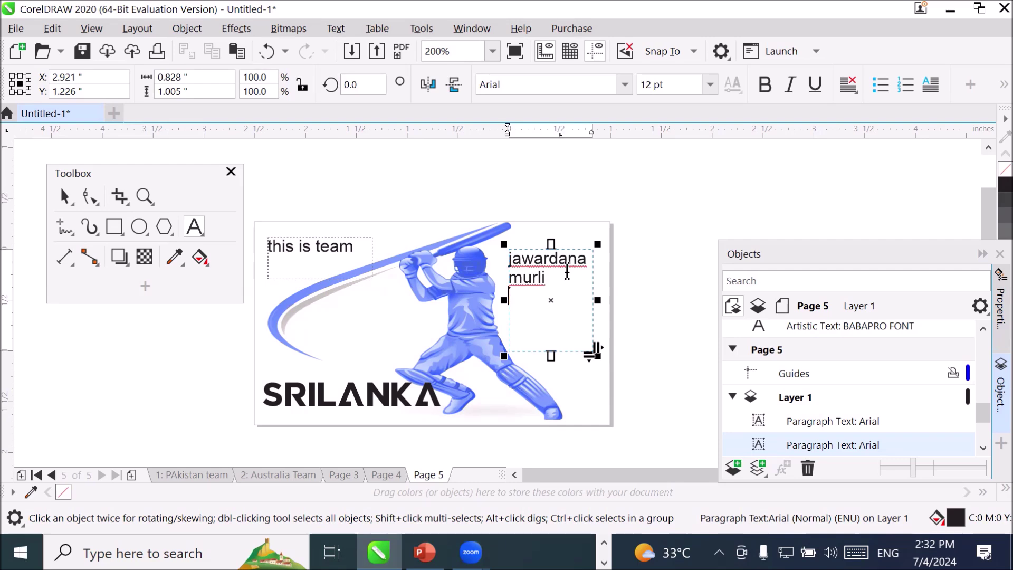
text(was)
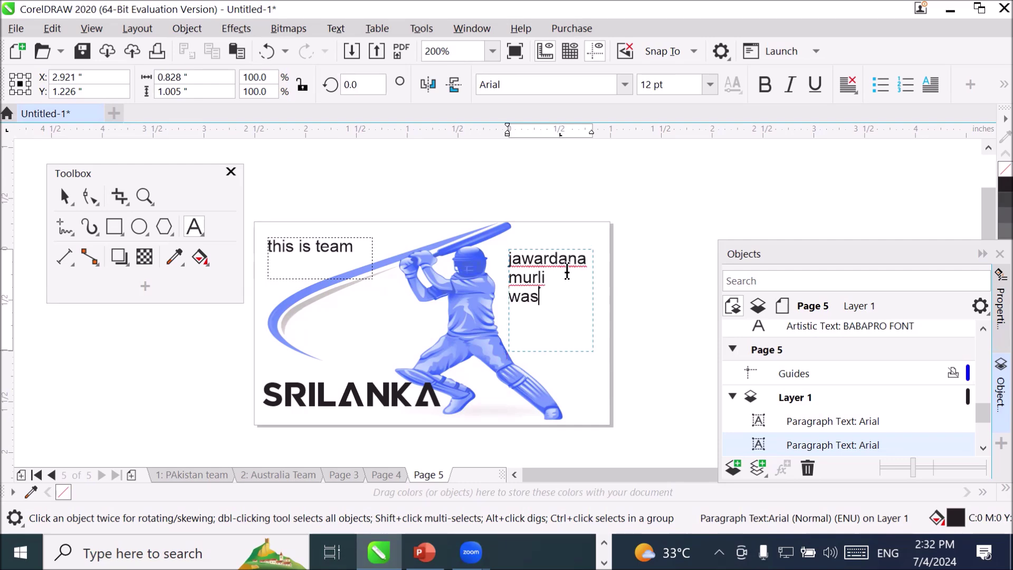
text(un)
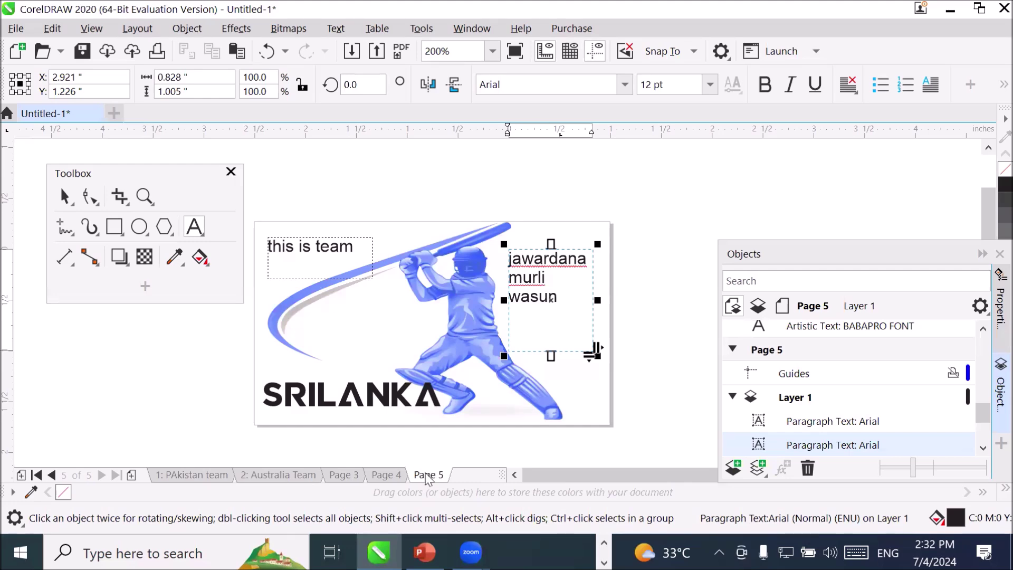
- Duplicate page 5 after the selected page, copying the layers and their contents
right_click(427, 477)
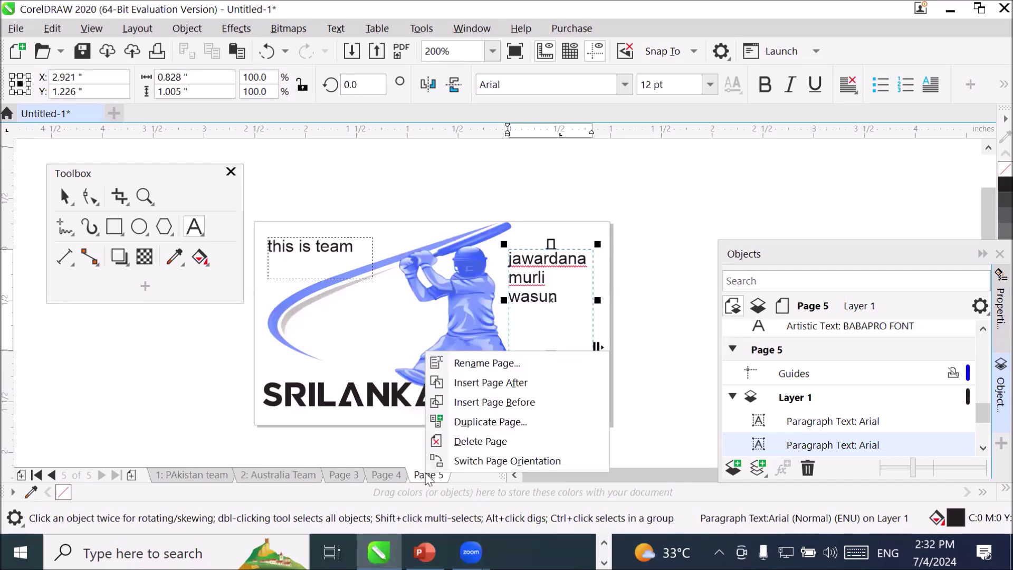
click(537, 431)
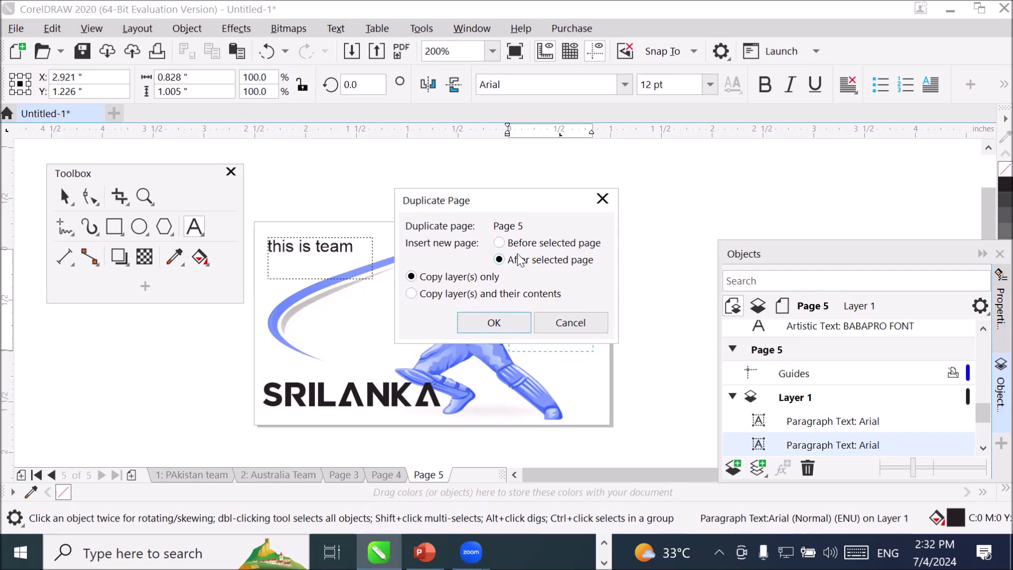
click(538, 245)
click(538, 262)
click(444, 295)
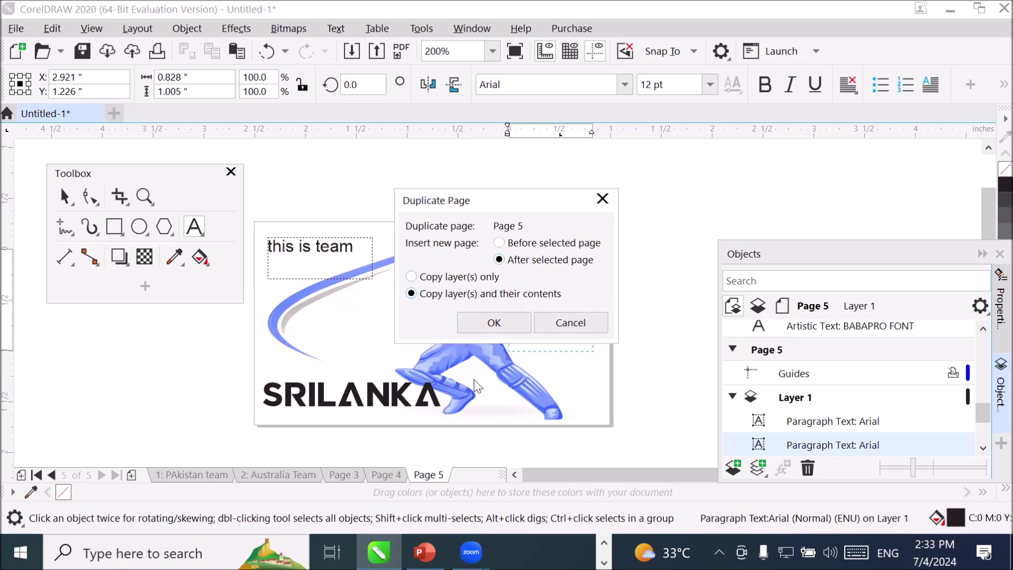
click(481, 278)
click(485, 297)
click(466, 279)
click(490, 299)
click(494, 323)
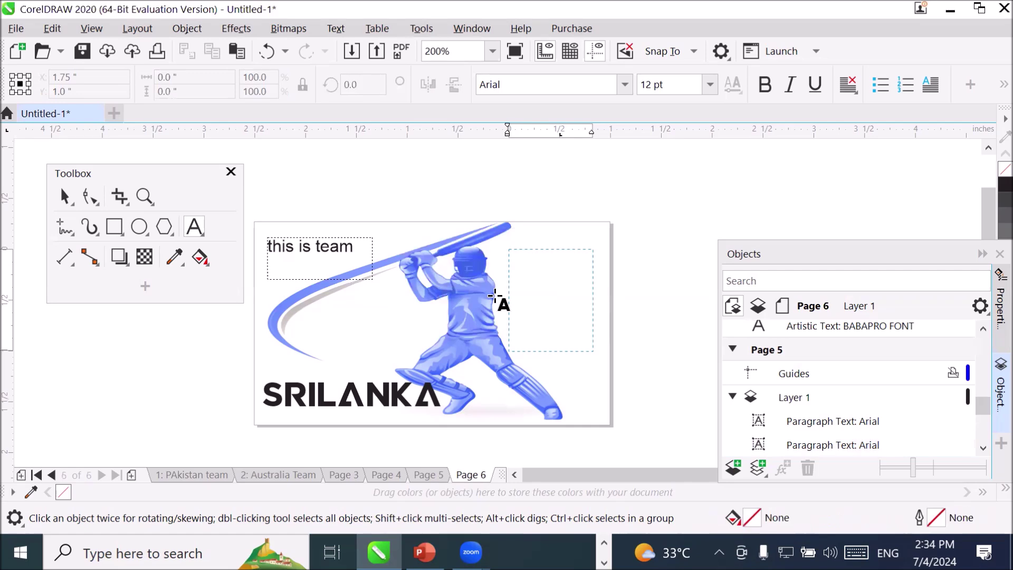
- Compare page 5 with its duplicate on page 6, checking which text was carried over
click(428, 475)
click(465, 475)
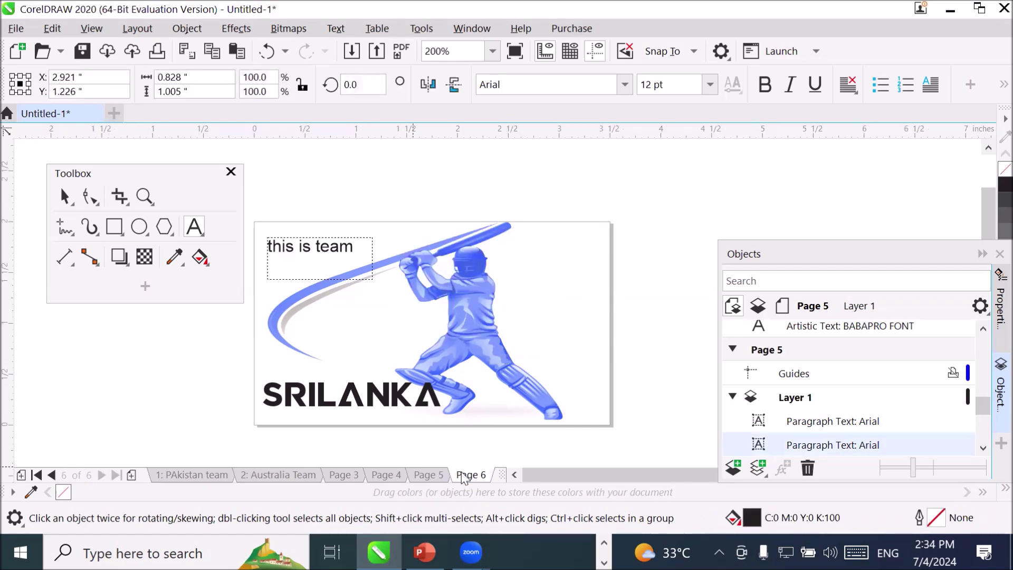
click(430, 476)
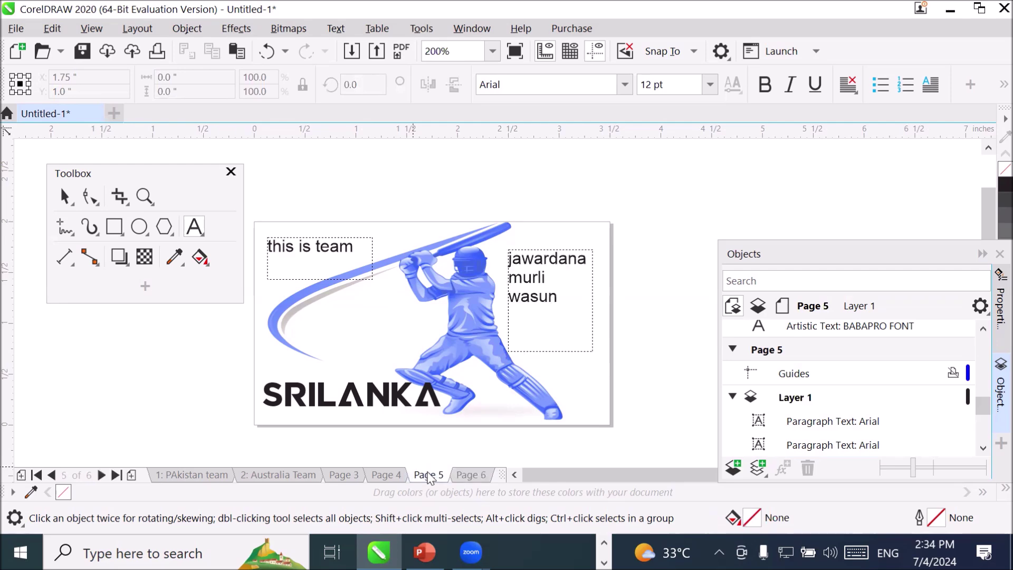
click(462, 474)
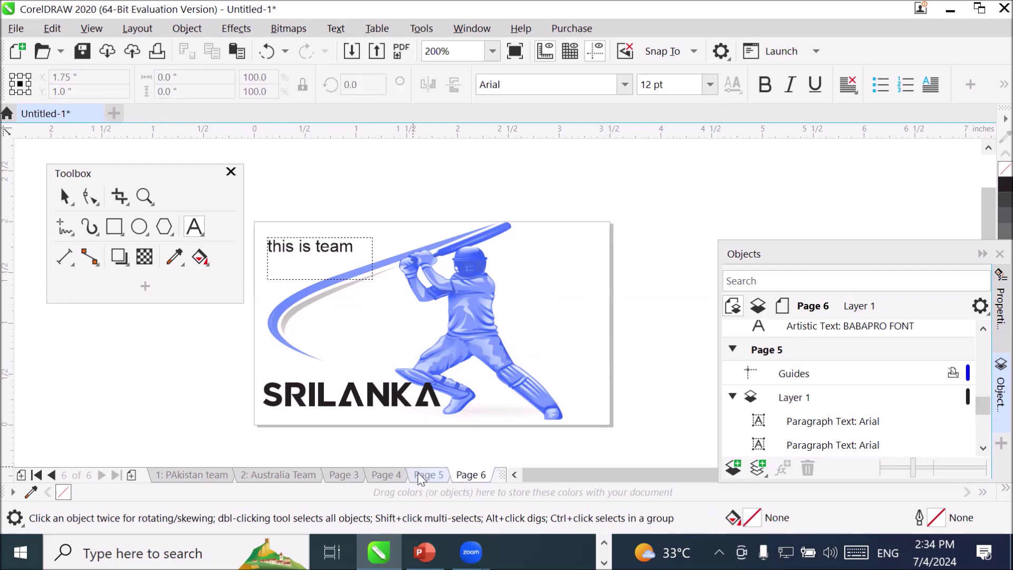
click(425, 476)
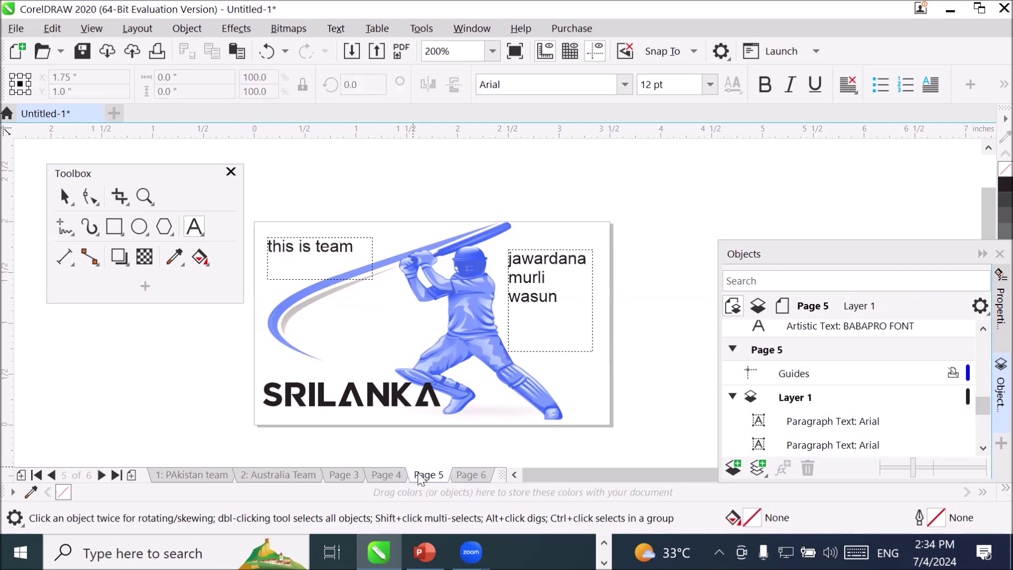
click(469, 474)
click(425, 476)
click(468, 475)
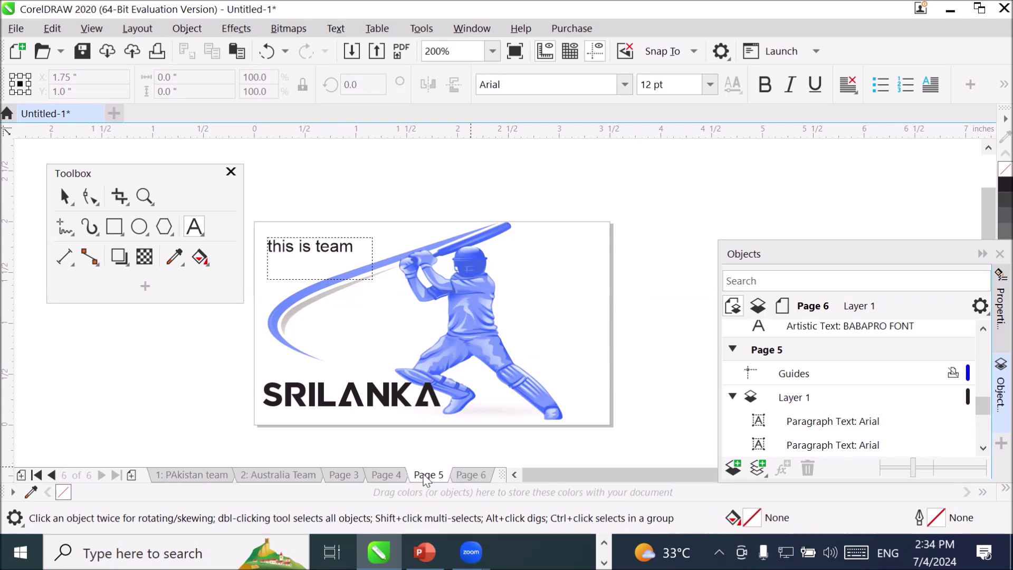
click(425, 475)
- Delete page 6, the duplicate of the SRILANKA card
click(460, 474)
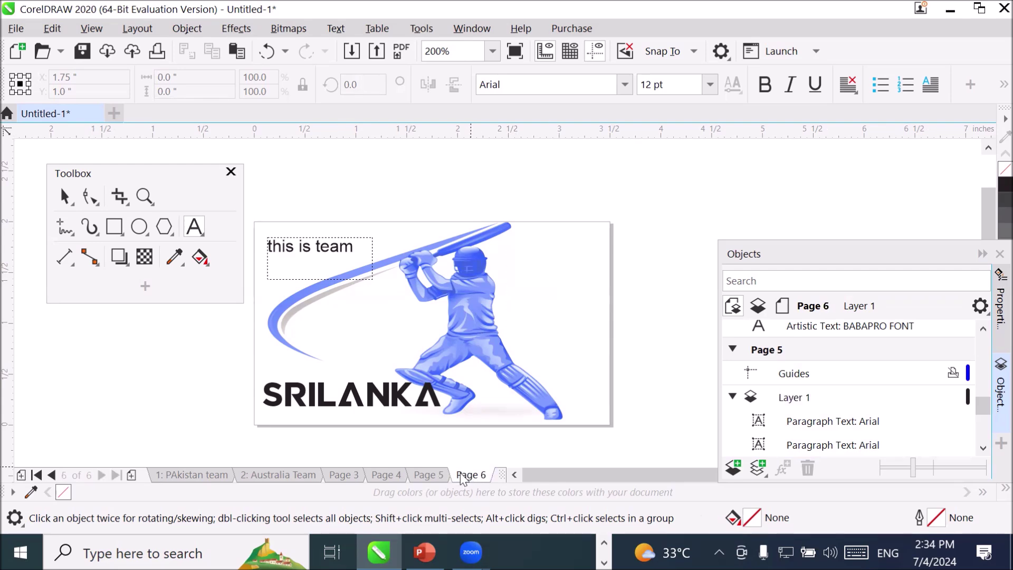
right_click(463, 477)
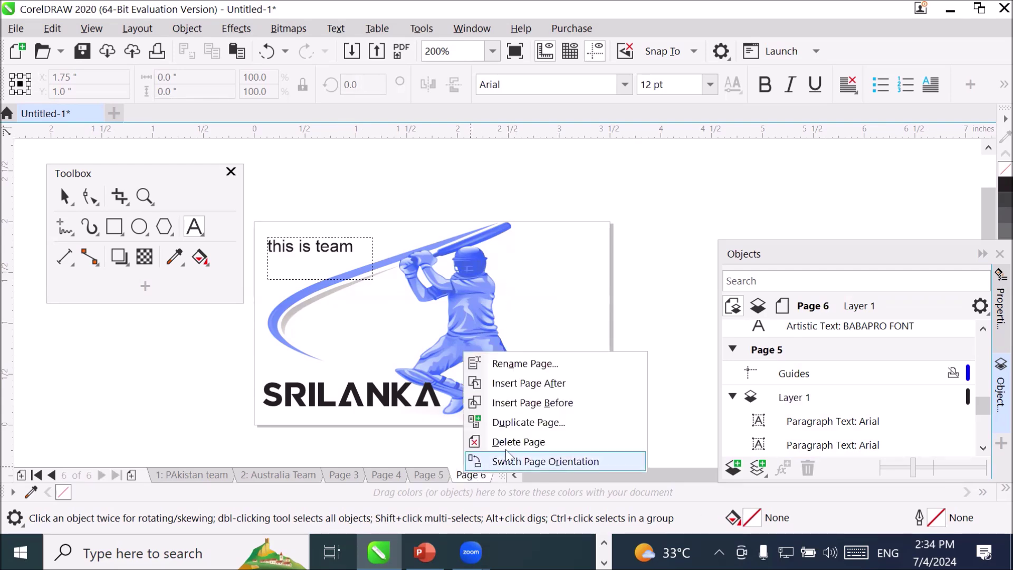
click(554, 443)
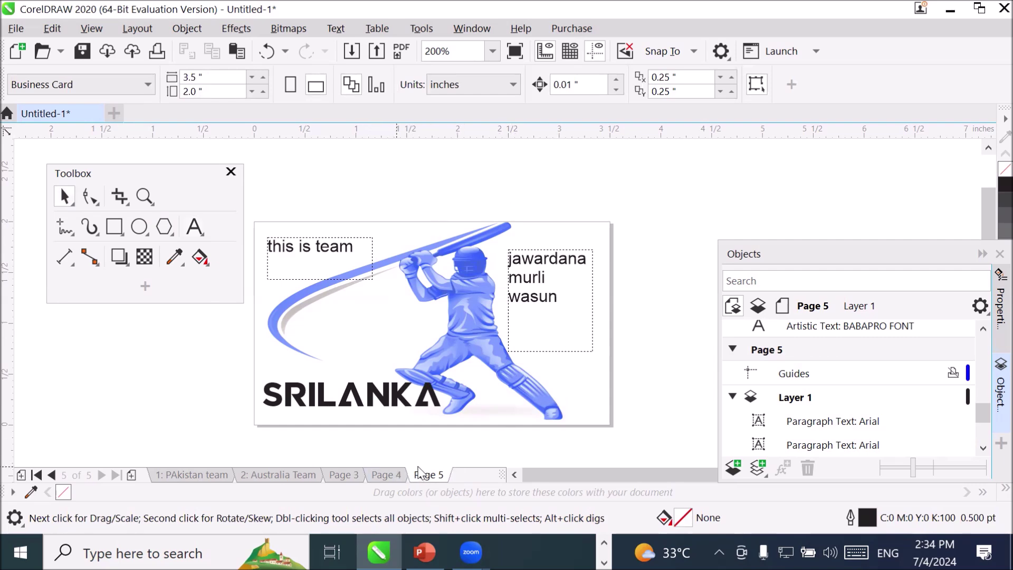
- Duplicate page 5 again after the selected page with its layers and contents, and compare the copy with the original
click(130, 30)
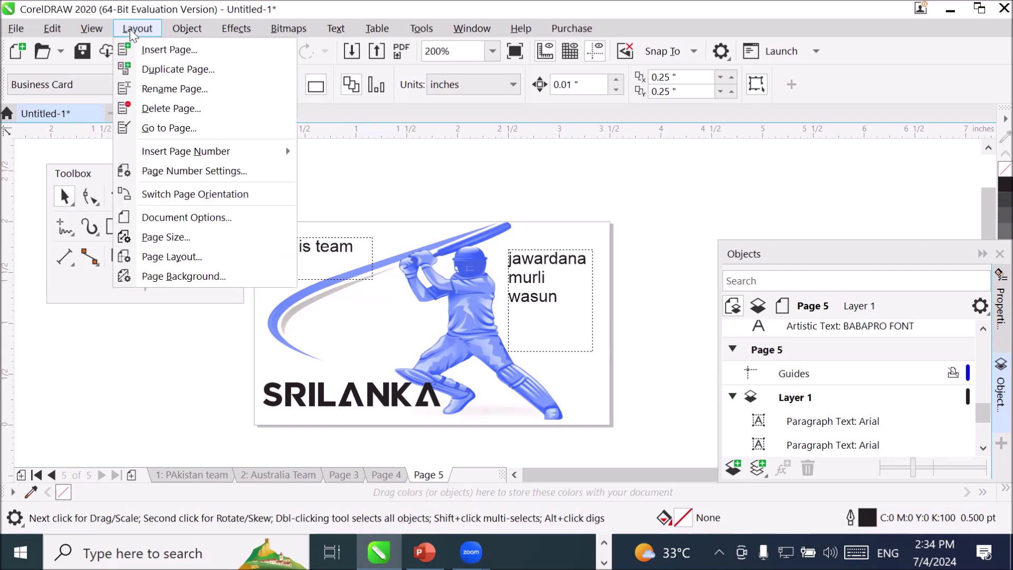
click(213, 74)
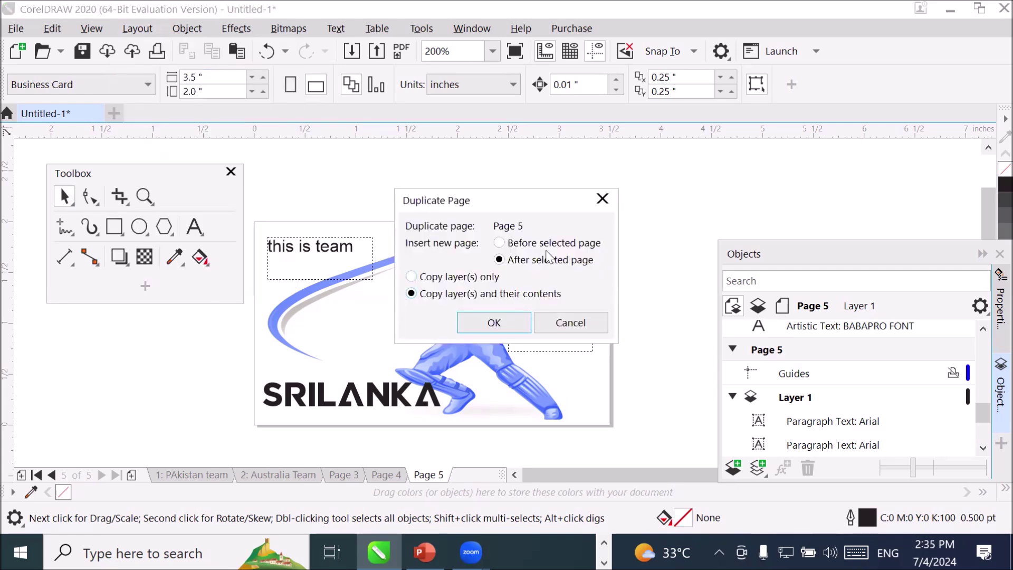
click(494, 320)
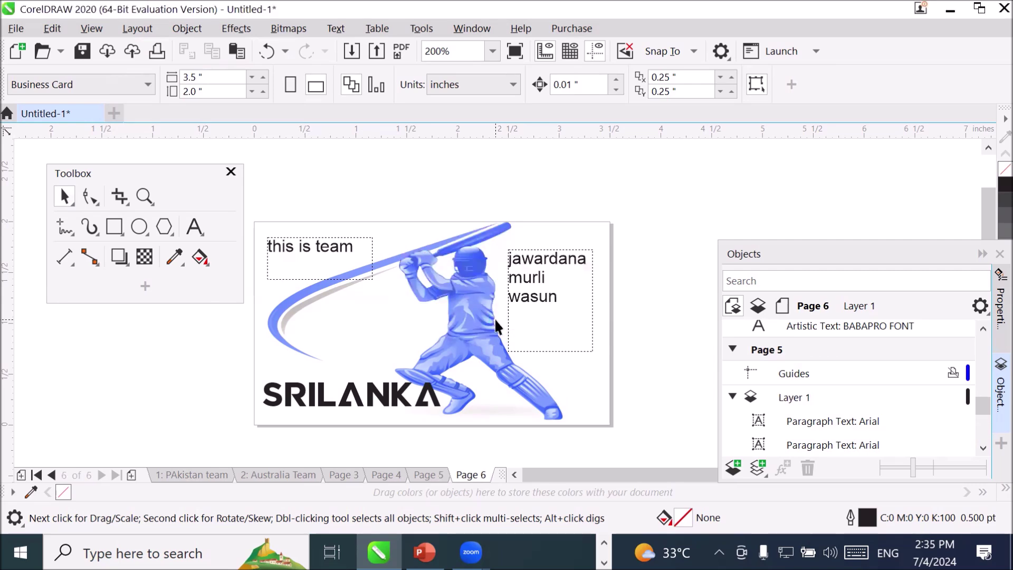
click(424, 475)
click(468, 475)
click(429, 475)
click(475, 476)
click(442, 476)
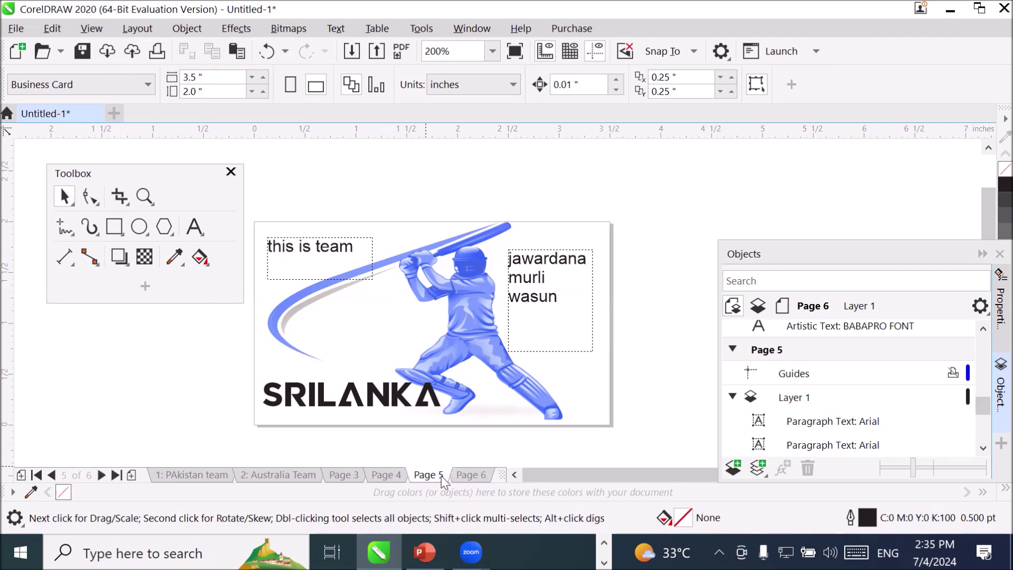
- Add a fourth player's name to the player list on page 6 and return to page 5
click(479, 475)
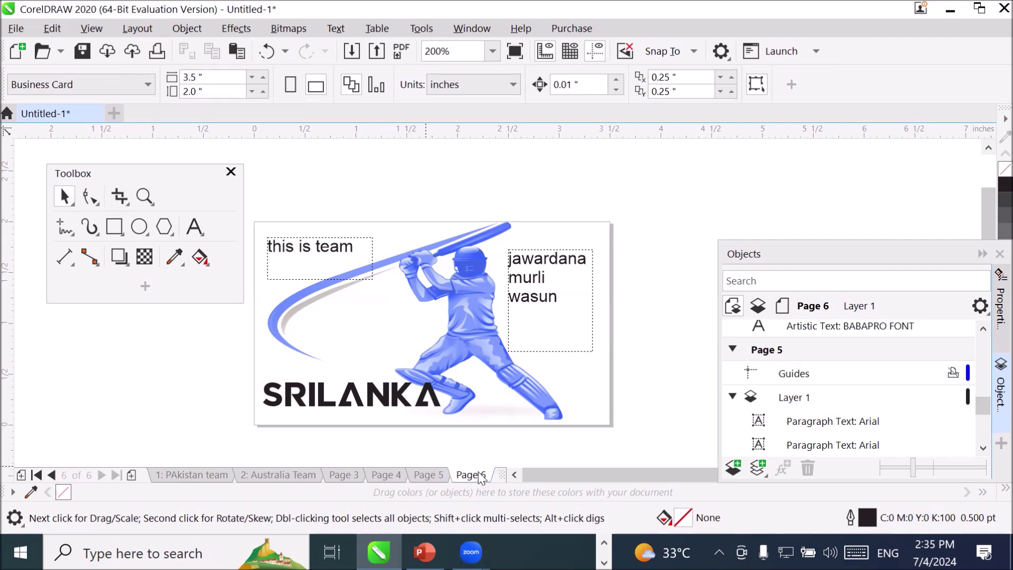
double_click(562, 296)
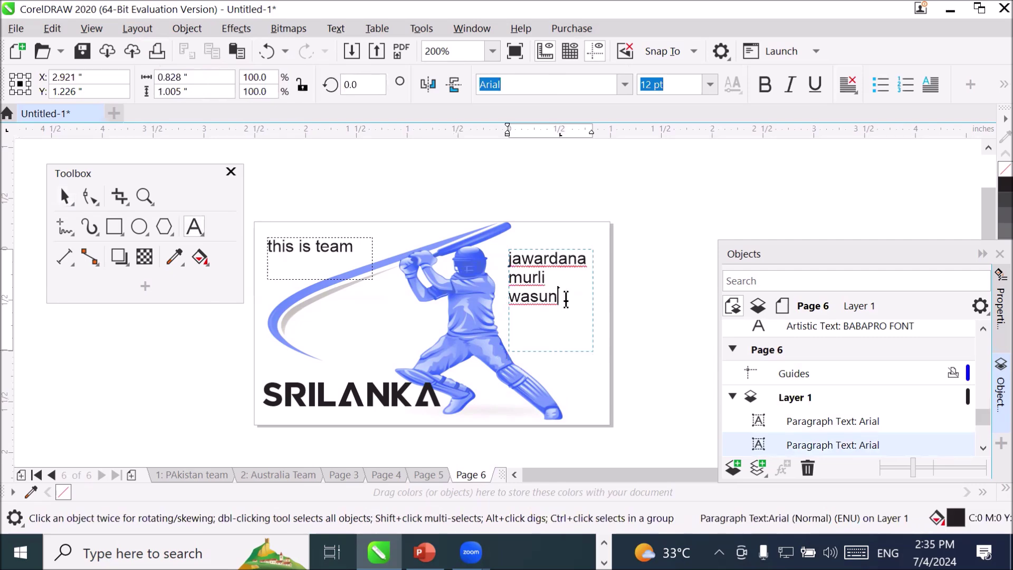
key(Return)
text(jasurai)
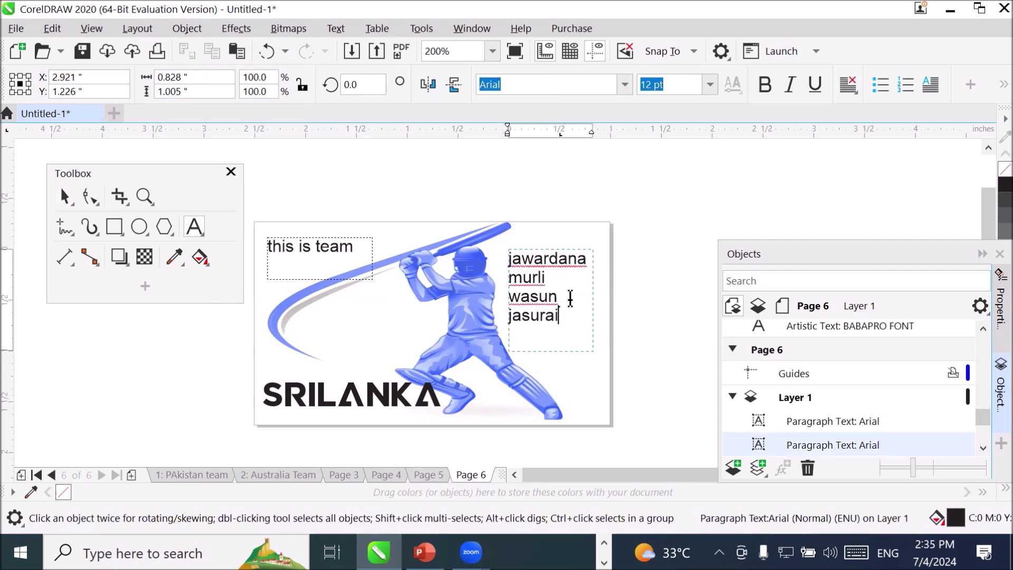
key(ctrl+space)
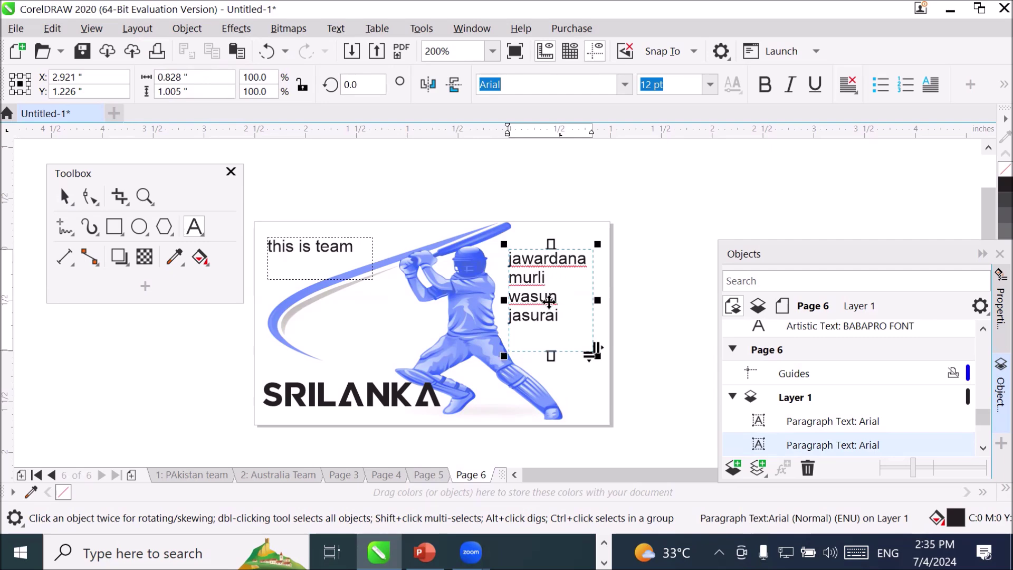
key(ctrl+space)
click(430, 475)
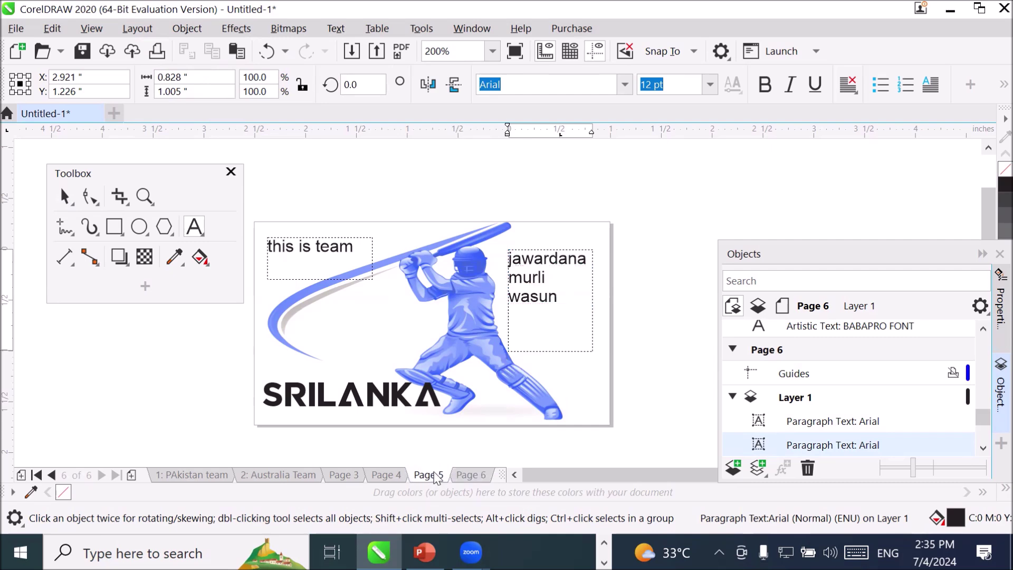
- Extend the title on page 6 to read "SRILANKA- T1"
click(465, 475)
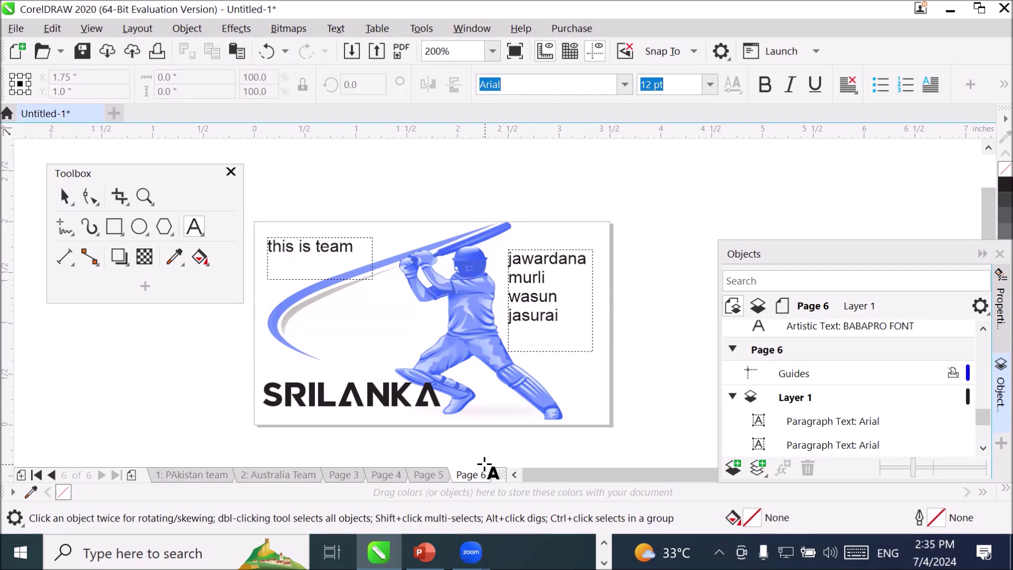
click(369, 398)
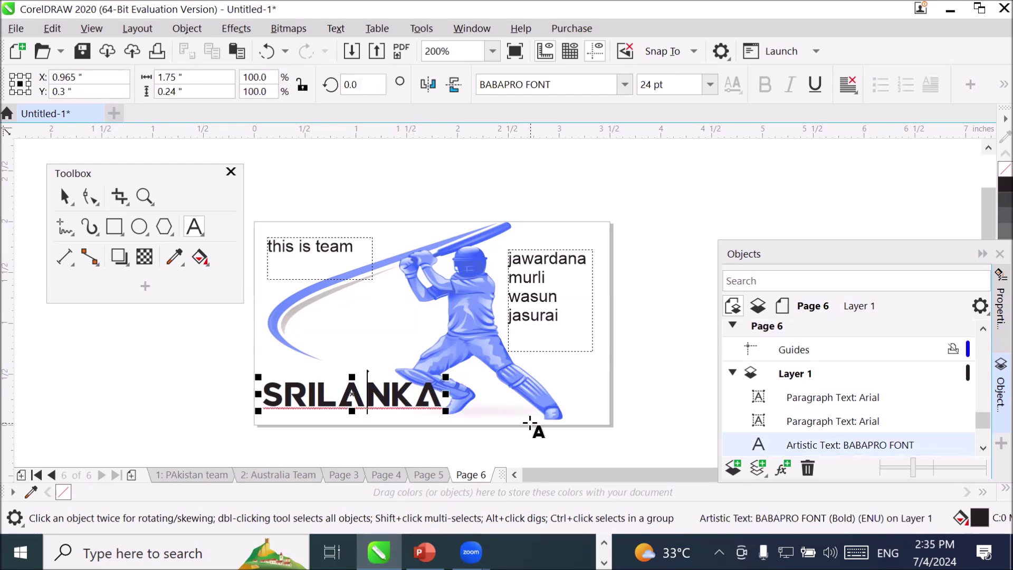
click(449, 390)
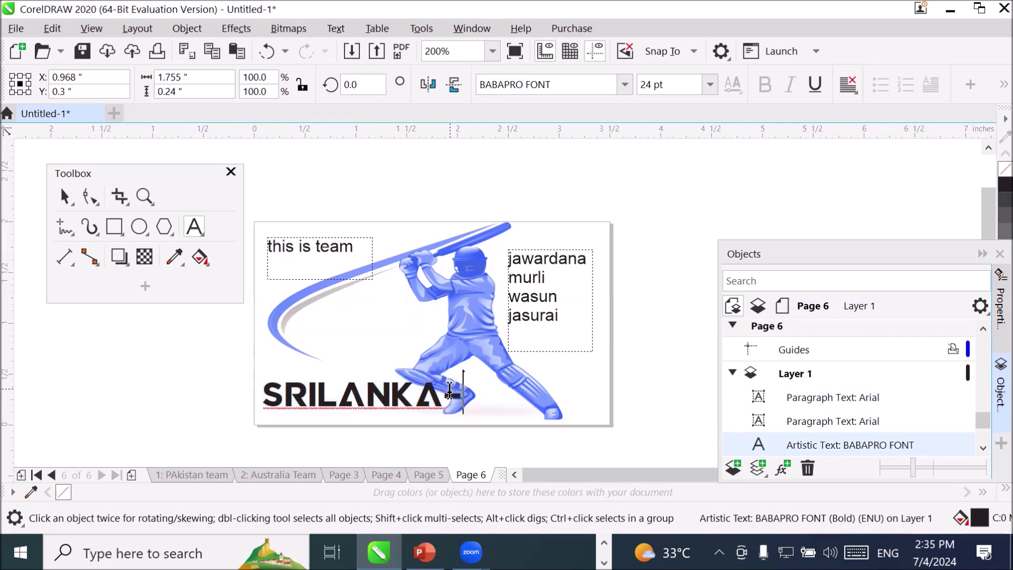
text(- T1)
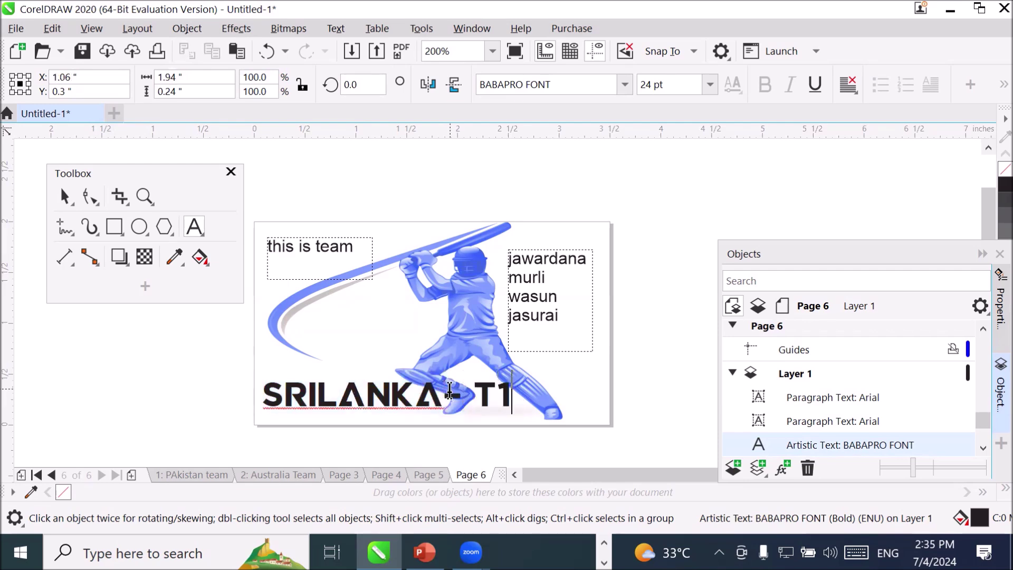
key(Escape)
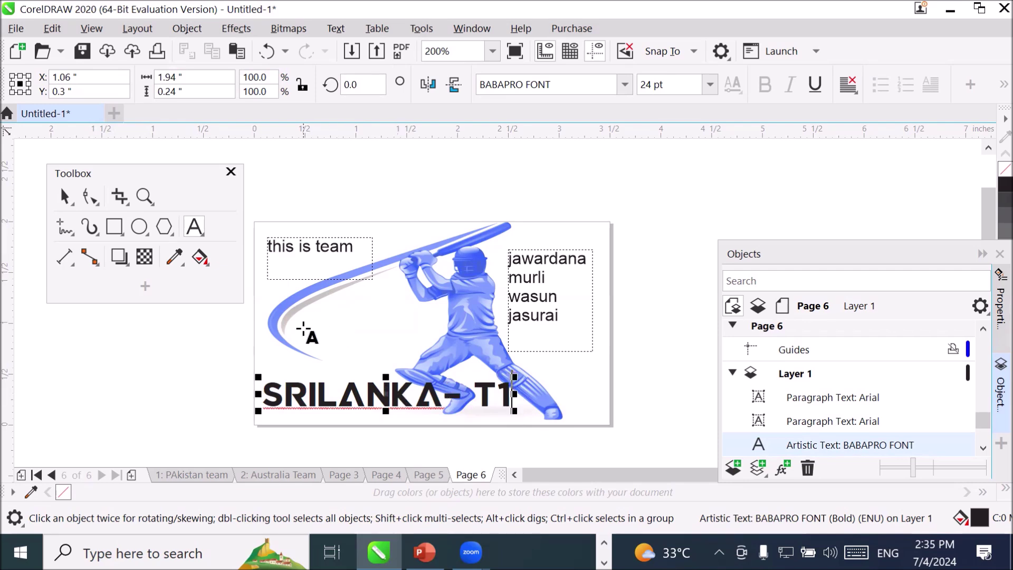
- Recolor the whole SRILANKA- T1 title on page 6 red and compare the card with page 5
drag(269, 393, 524, 391)
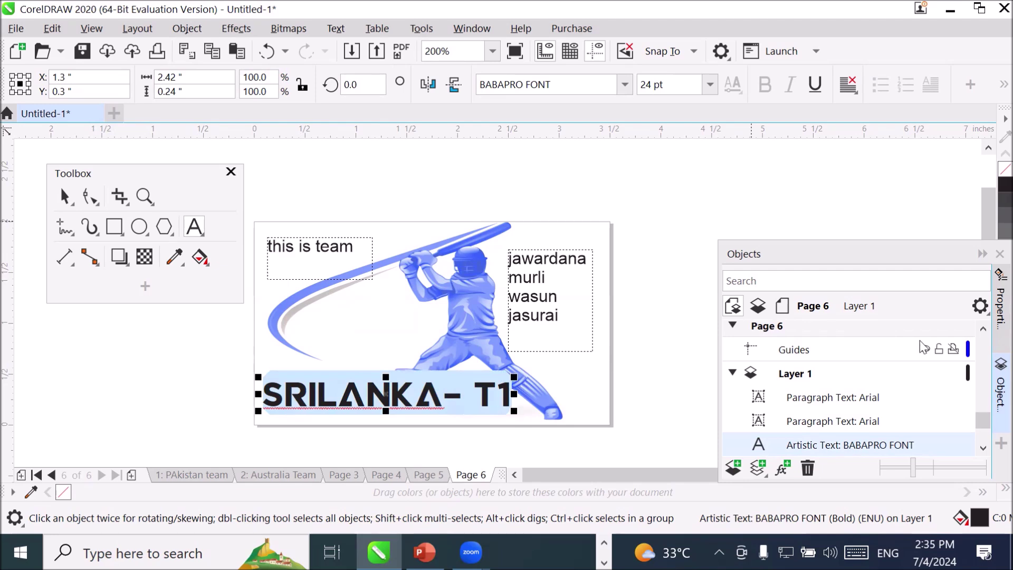
drag(882, 255, 805, 193)
click(1005, 415)
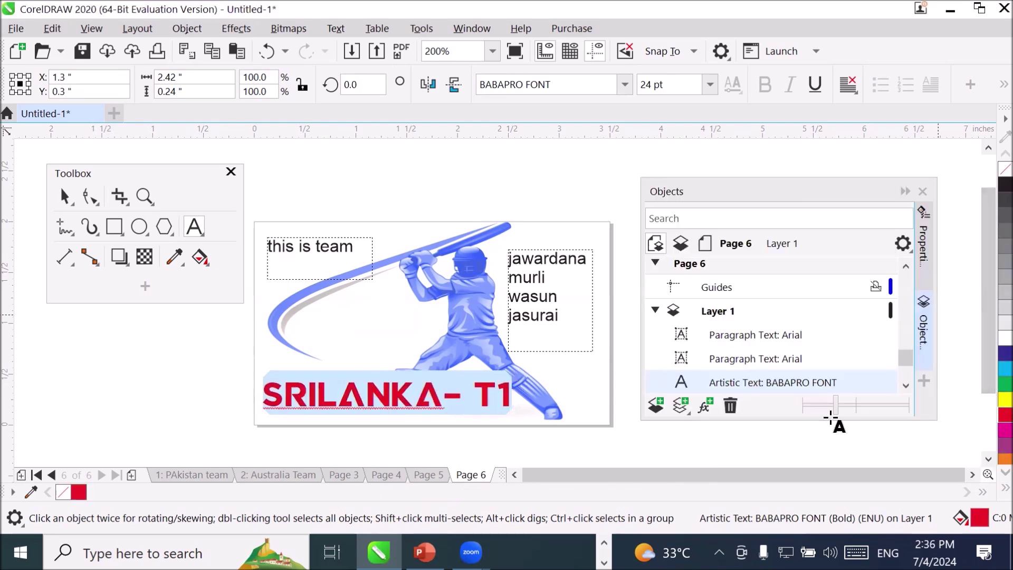
click(435, 475)
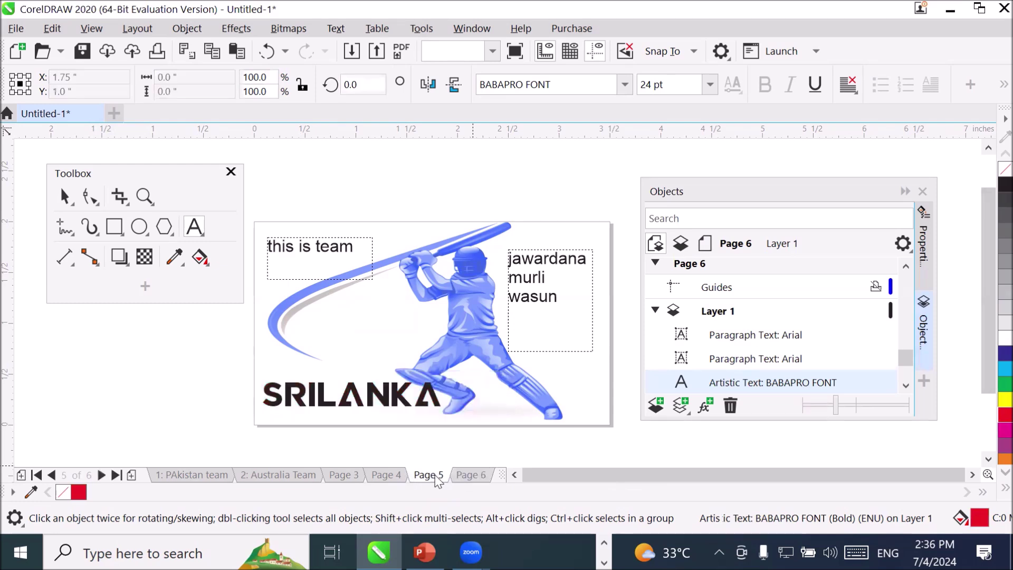
click(473, 473)
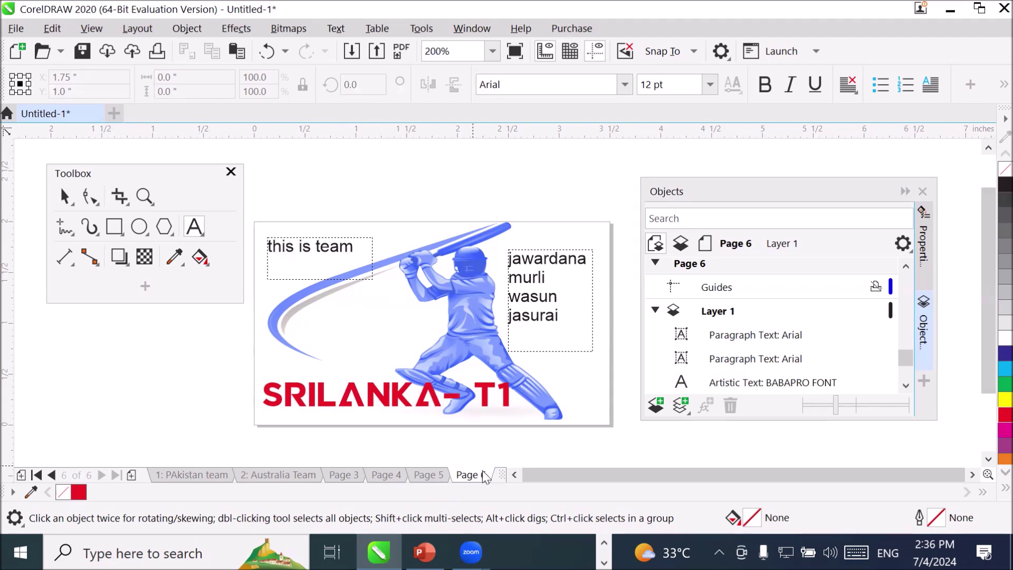
- Go back through the pages one by one from page 6 to page 1, checking the PAkistan team and Australia Team cards
click(130, 30)
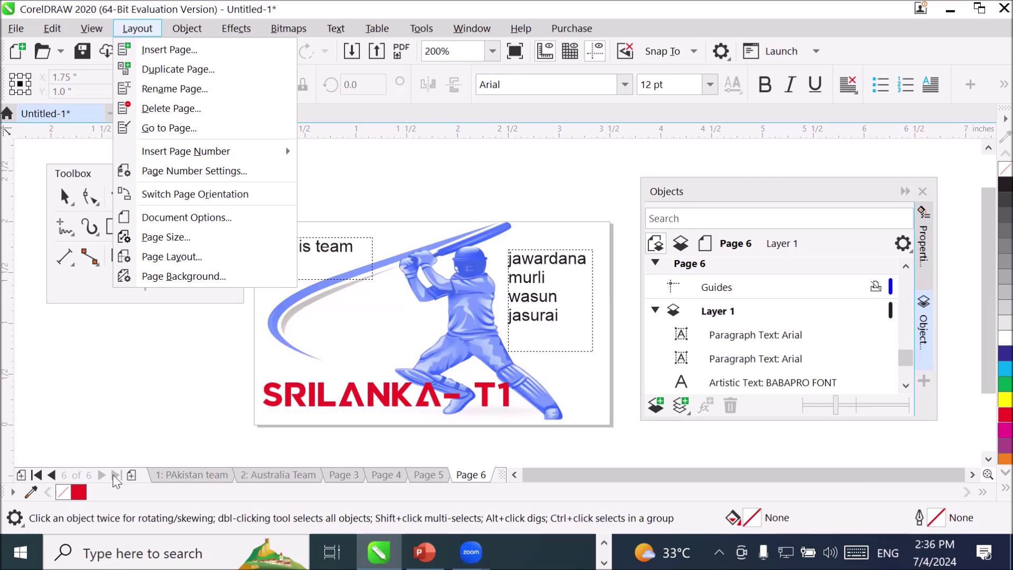
click(51, 477)
click(51, 477)
click(52, 476)
click(52, 477)
click(53, 476)
click(53, 475)
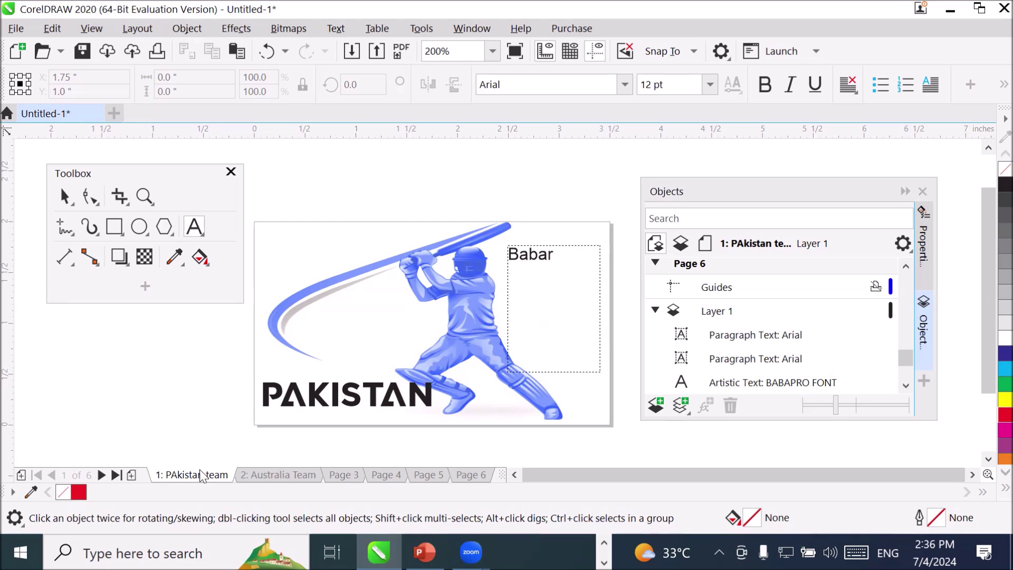
click(296, 476)
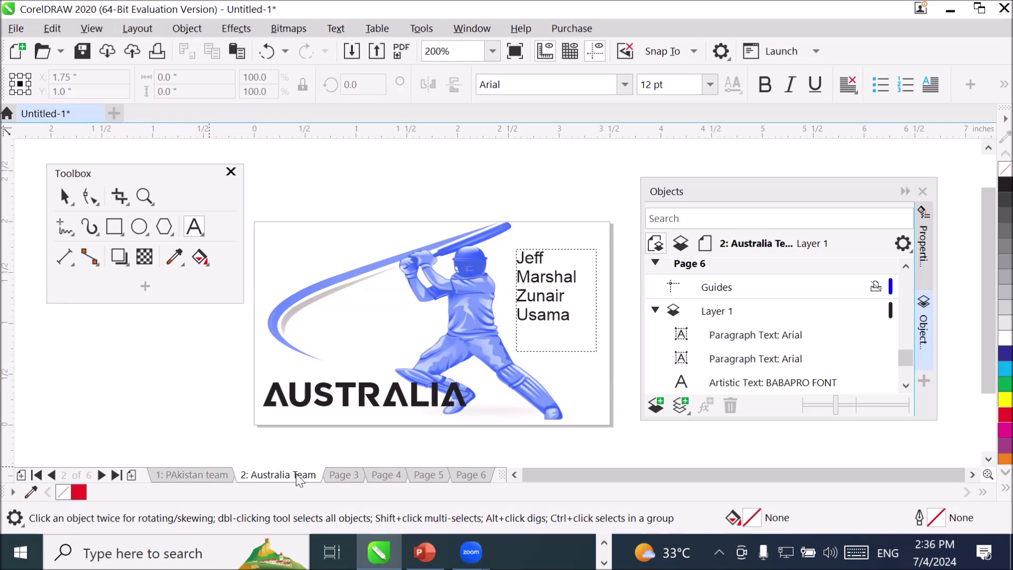
click(206, 471)
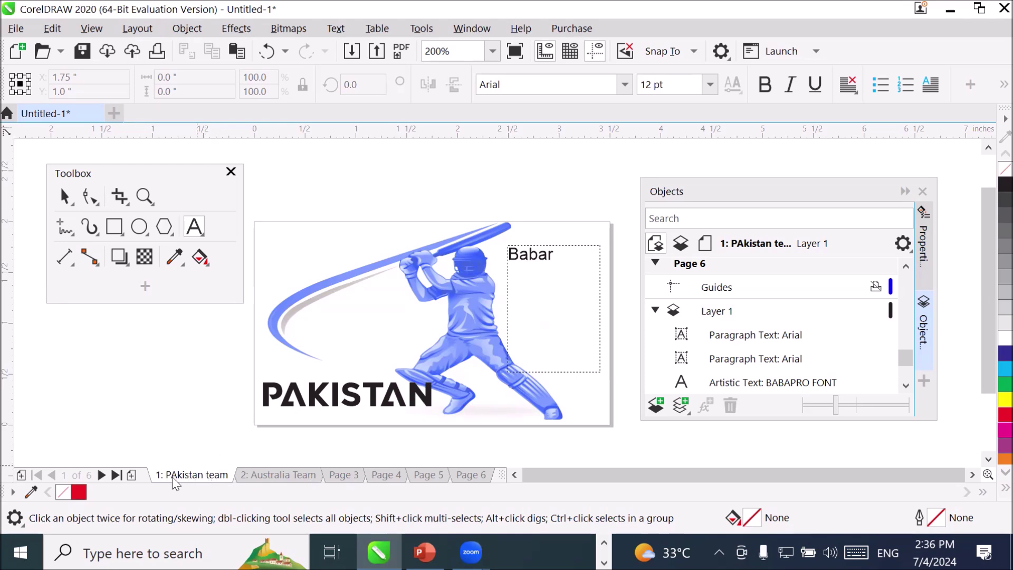
- Try adding a blank page after the PAkistan team page, and undo the insertion
click(131, 476)
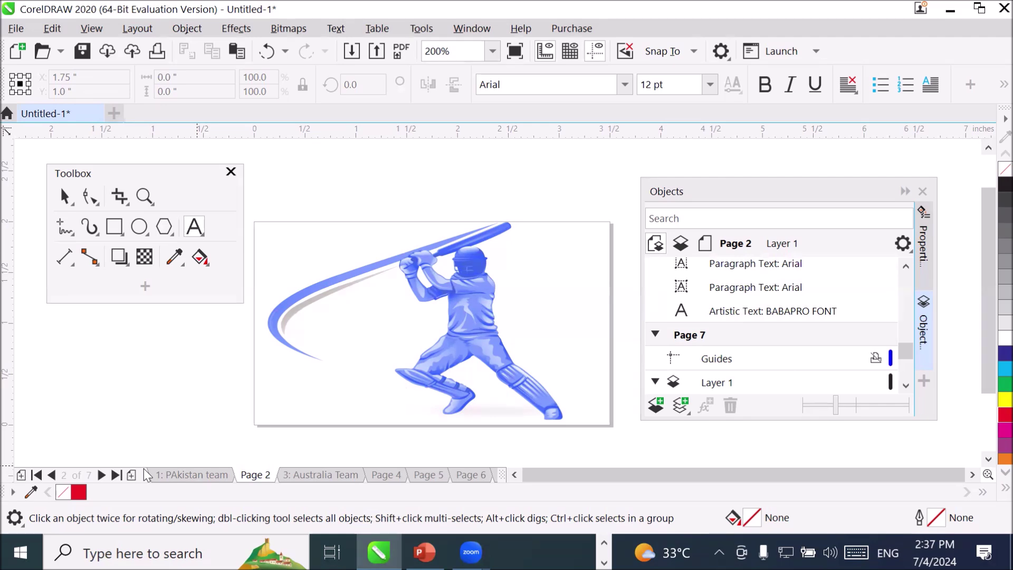
key(ctrl+z)
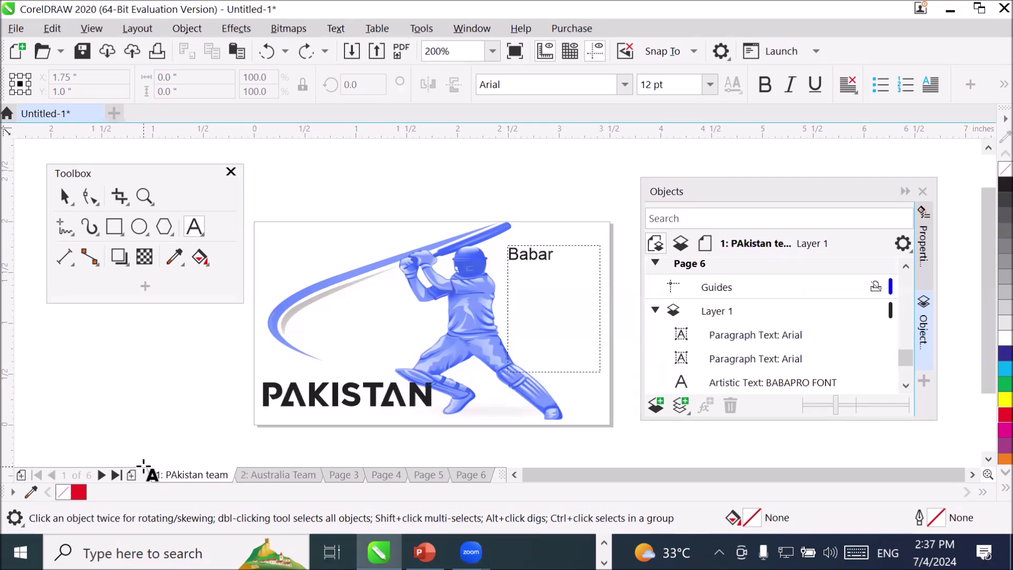
- Look through page 3, the Australia Team page and page 6 to compare their cards
mouse_move(379, 552)
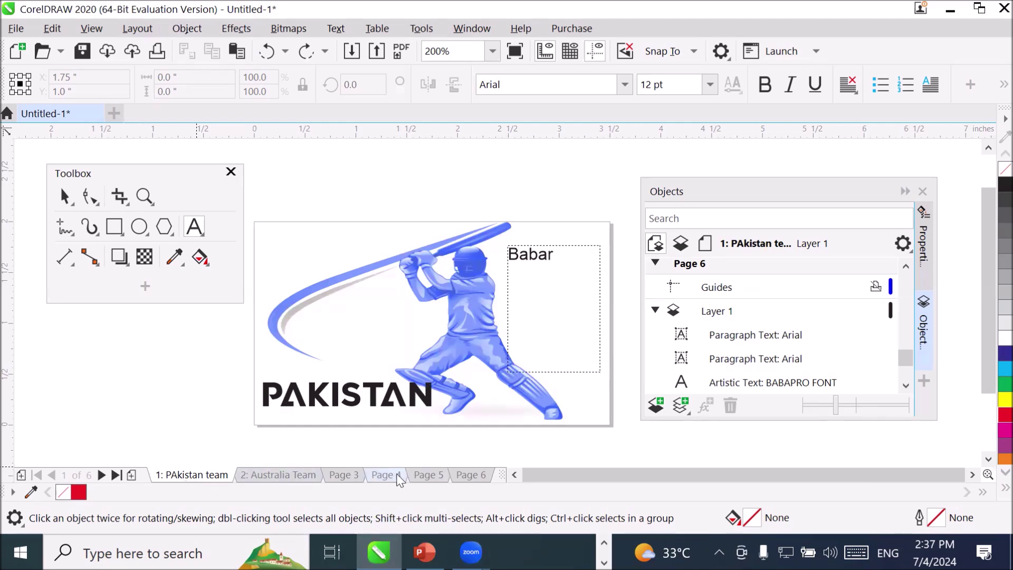
click(344, 472)
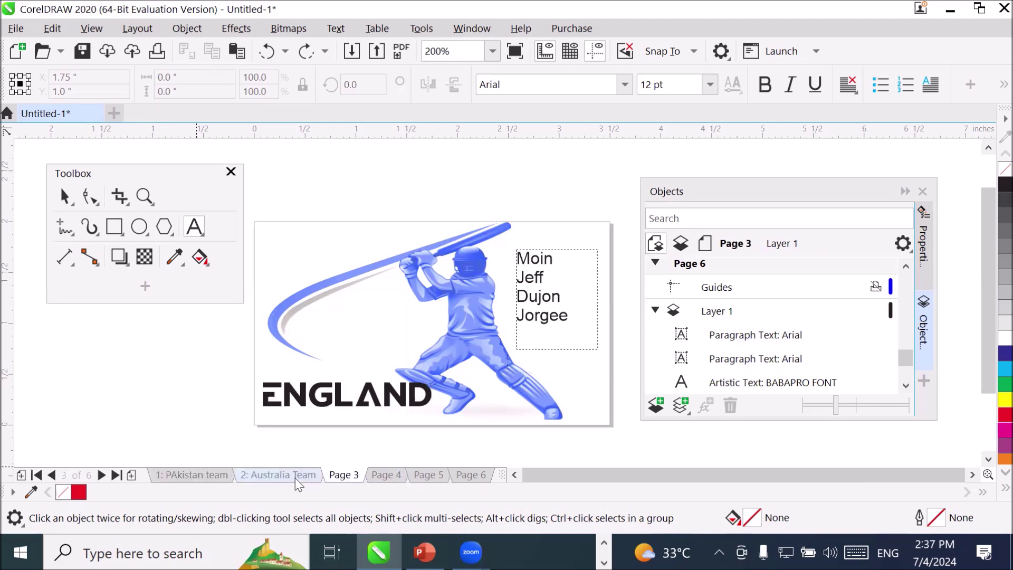
click(275, 476)
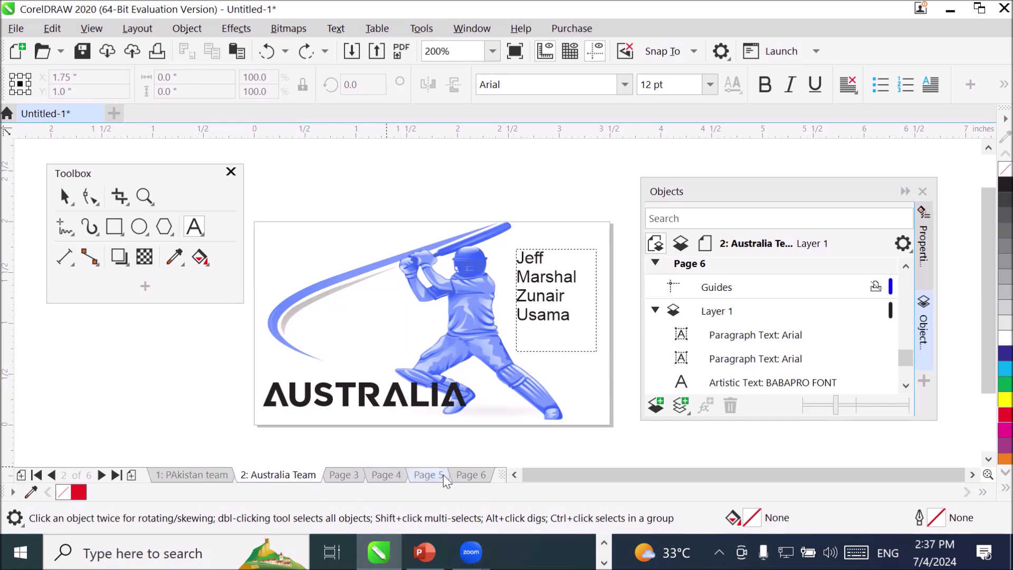
click(462, 477)
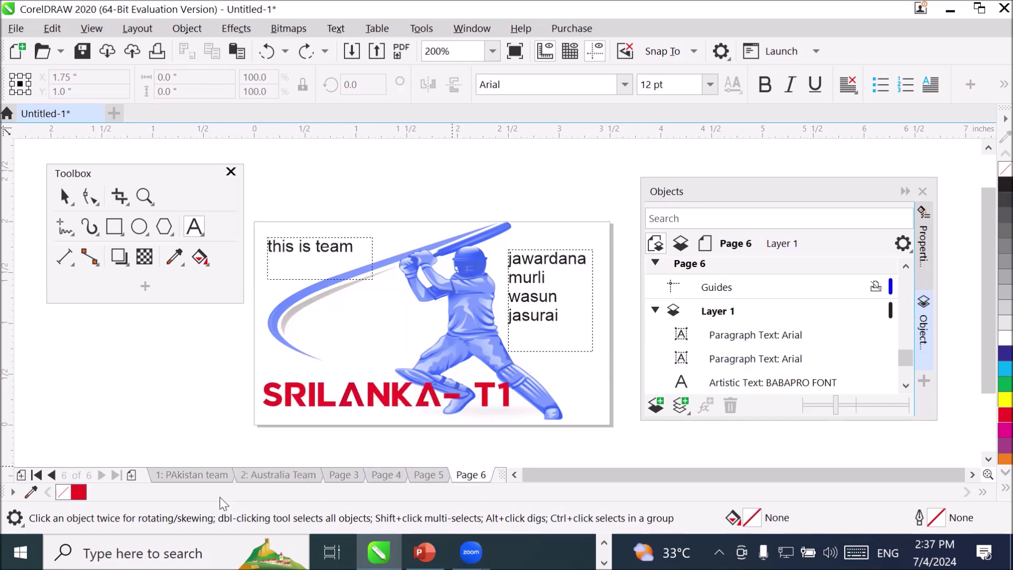
- Start inserting pages from the PAkistan team page, setting 3 pages placed before the existing page
click(194, 476)
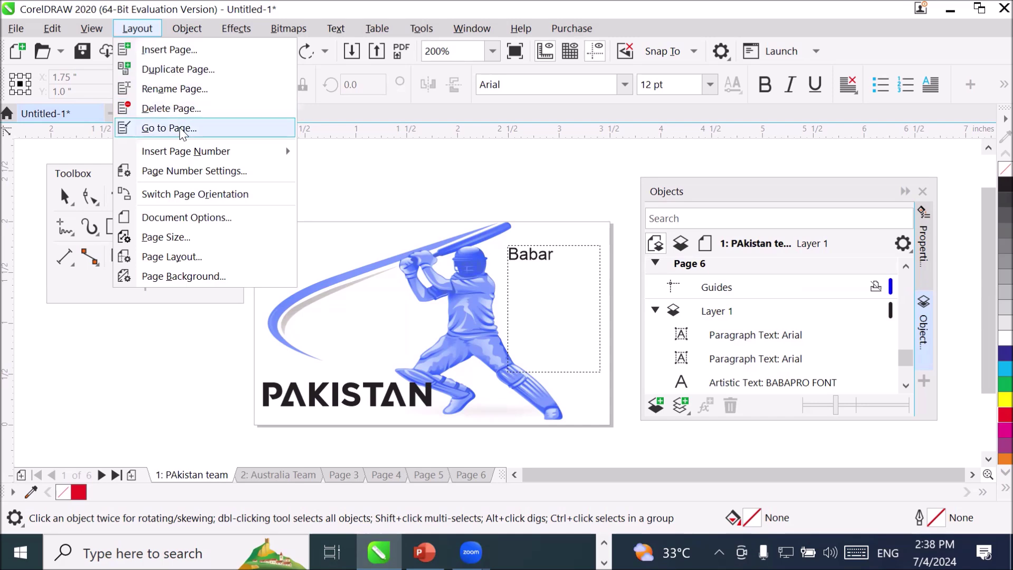
click(188, 55)
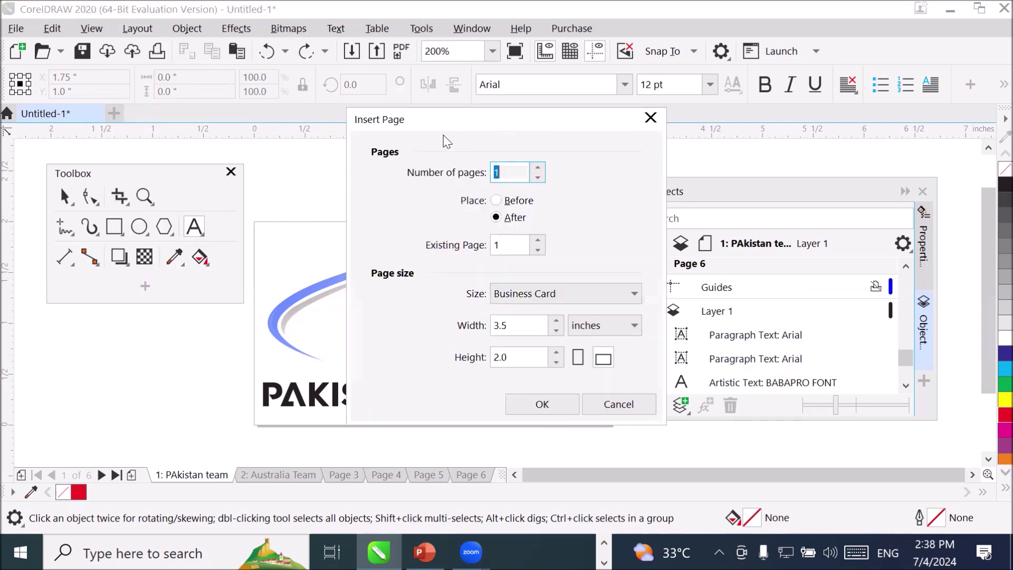
drag(447, 126, 414, 165)
click(477, 211)
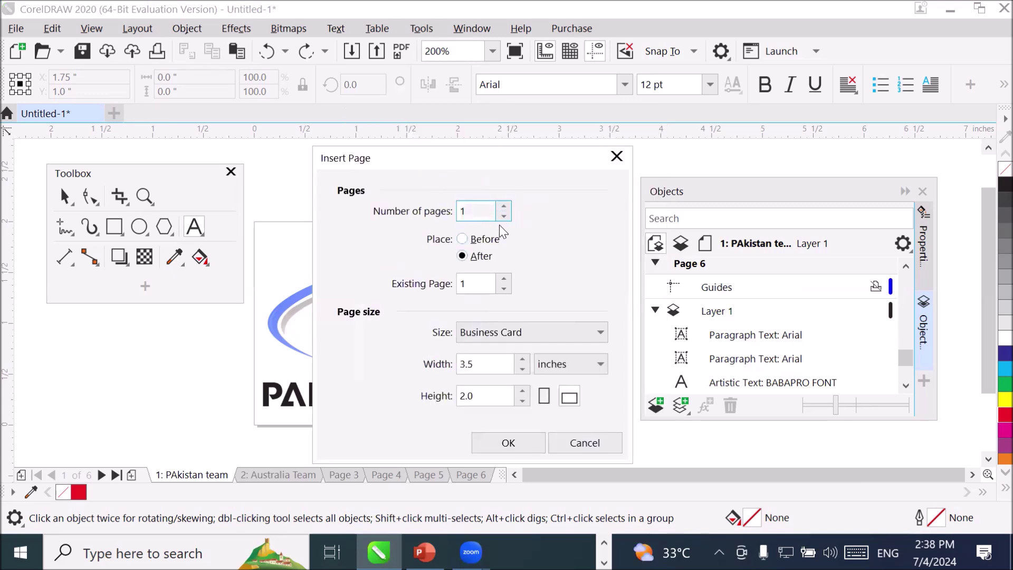
click(503, 207)
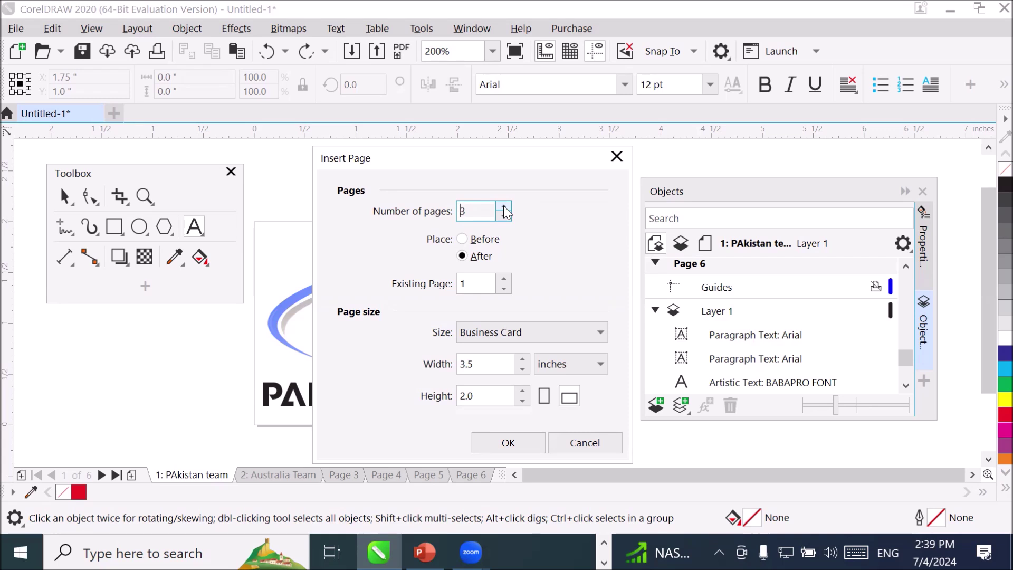
click(478, 239)
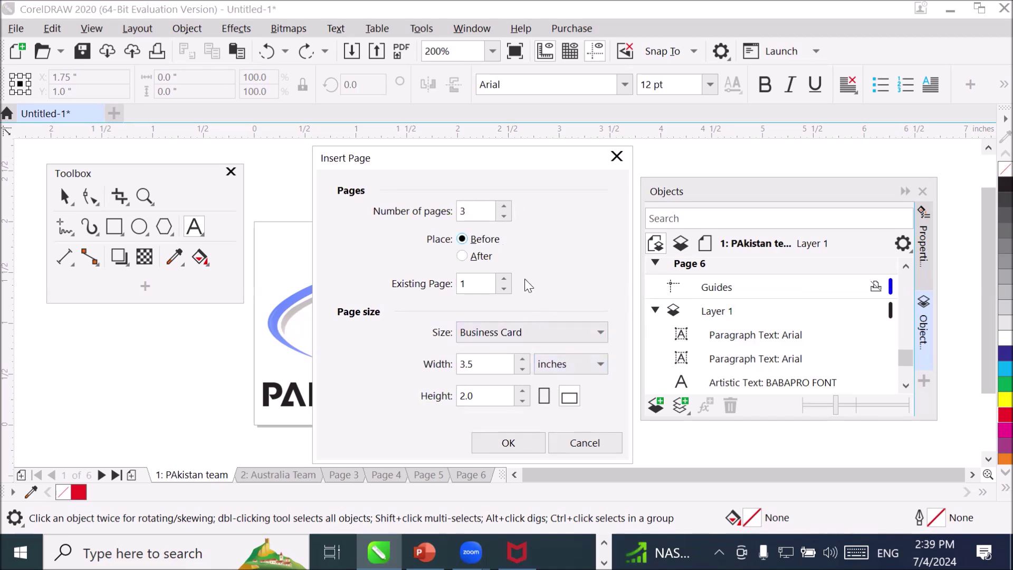
- Try other existing-page numbers as the insertion reference and set it back to page 1
click(477, 283)
double_click(477, 284)
click(474, 290)
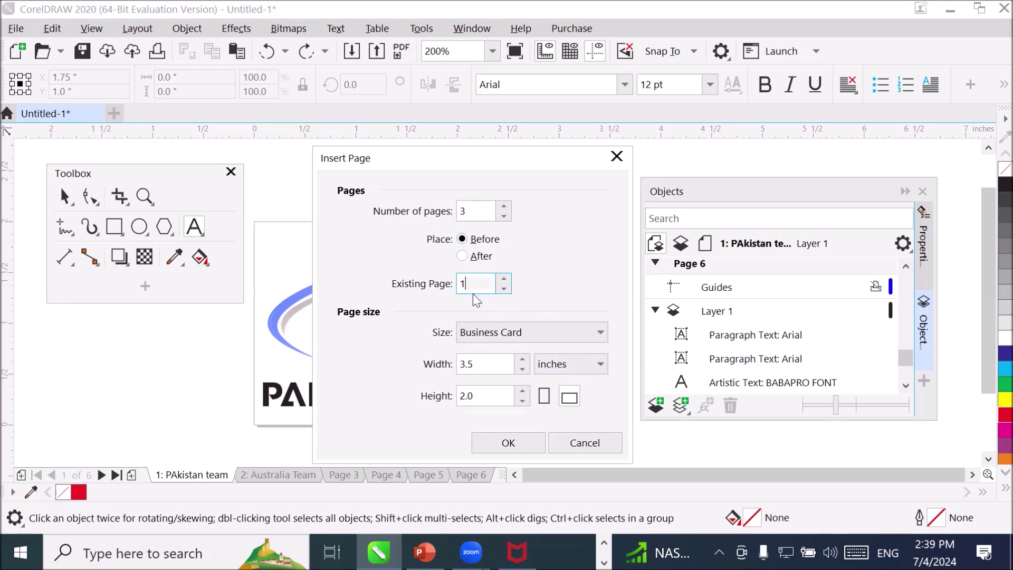
double_click(467, 287)
click(505, 279)
click(504, 279)
click(504, 279)
click(504, 289)
click(504, 289)
click(504, 289)
click(504, 278)
click(504, 288)
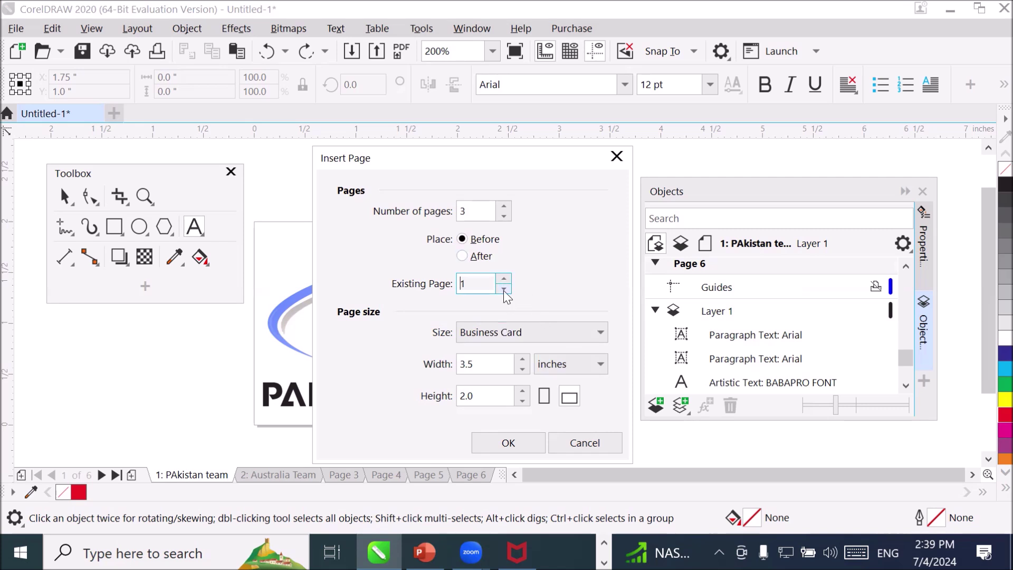
- Set the new pages' size to Letter and insert them into the document
click(577, 344)
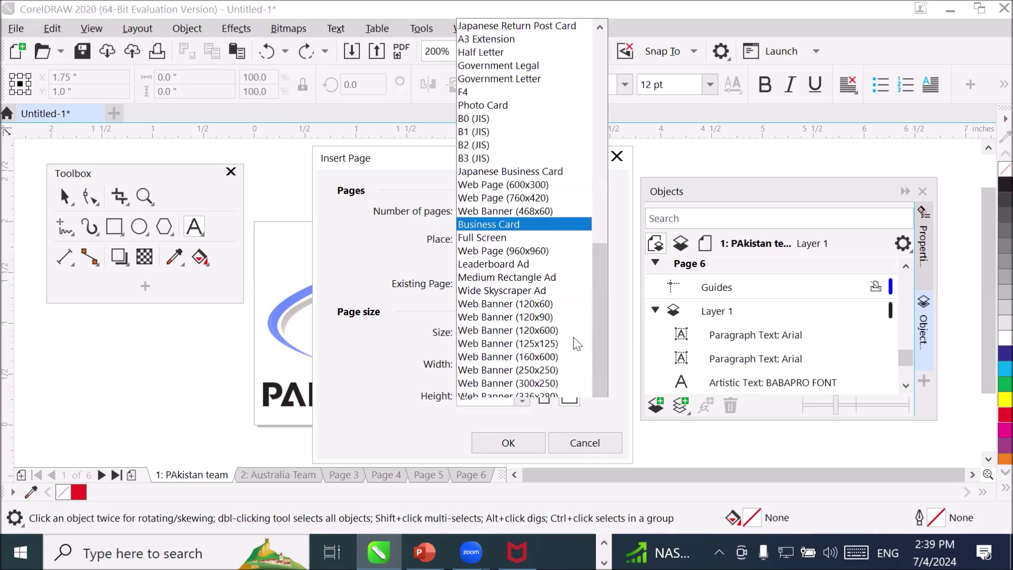
scroll(516, 121, up, 1)
scroll(518, 104, up, 4)
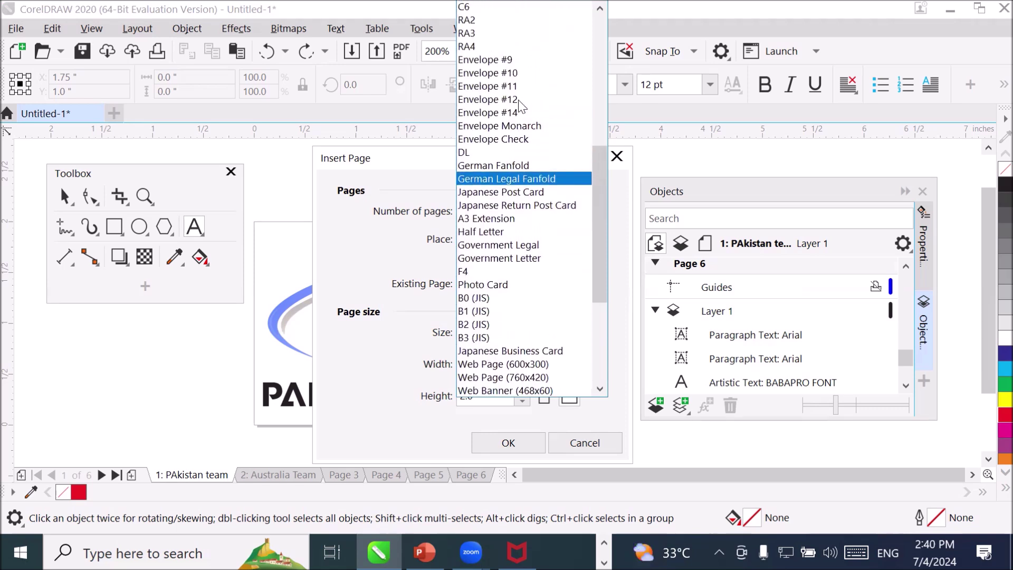
scroll(518, 106, up, 7)
scroll(522, 106, up, 2)
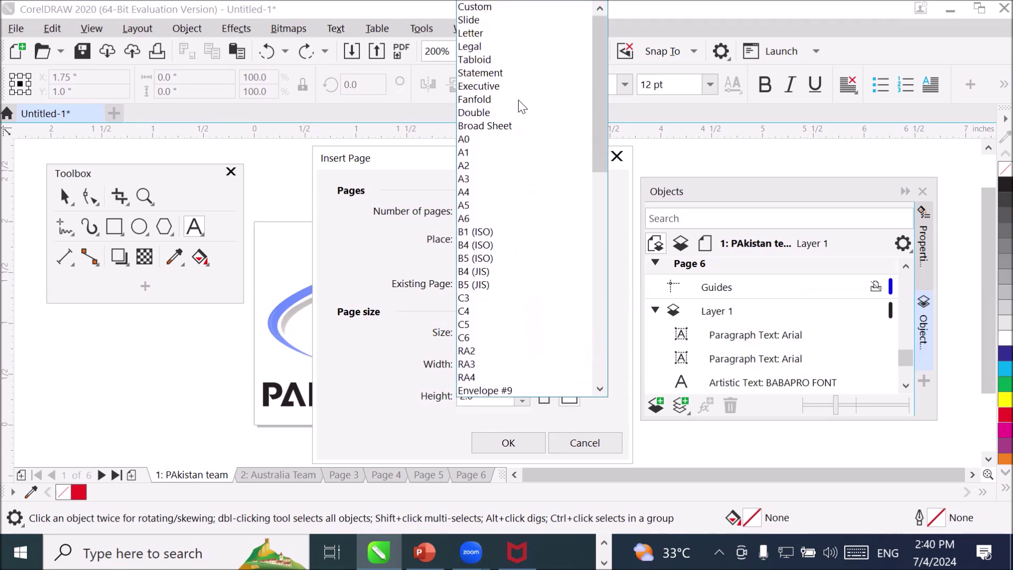
click(525, 34)
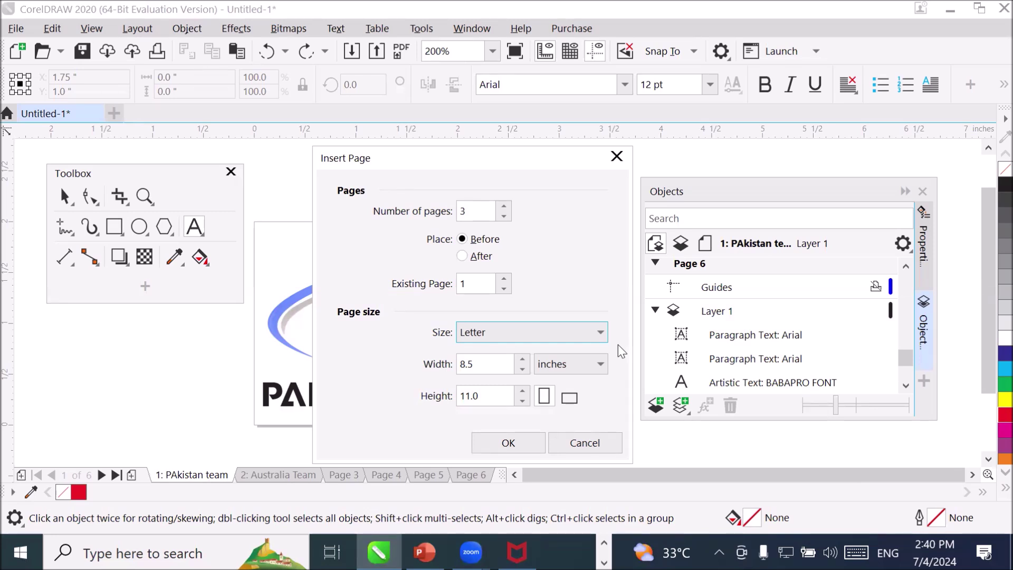
click(508, 443)
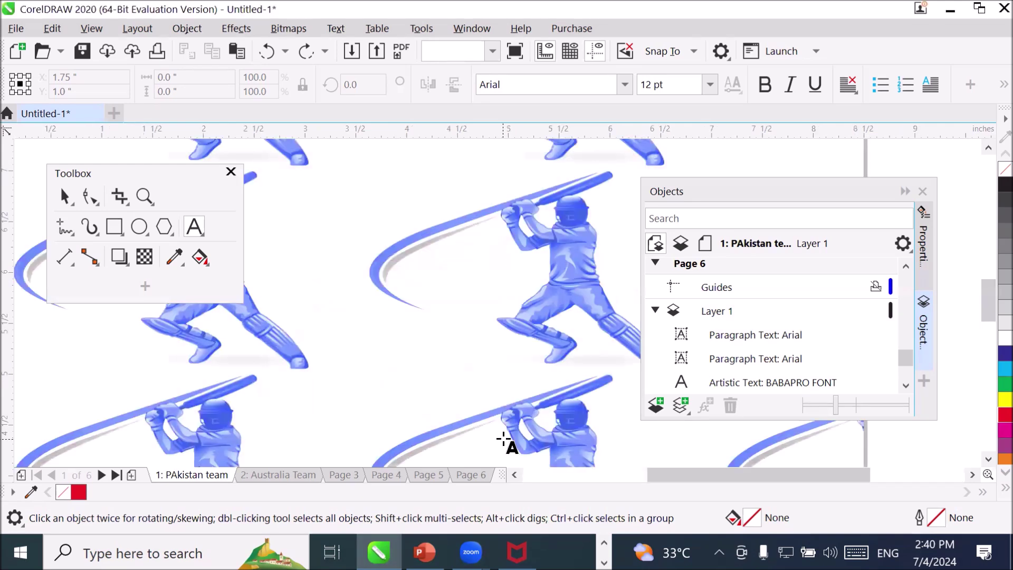
- Check how the background looks on the new pages 1 to 3 compared with the PAkistan team card on page 4
scroll(377, 311, down, 2)
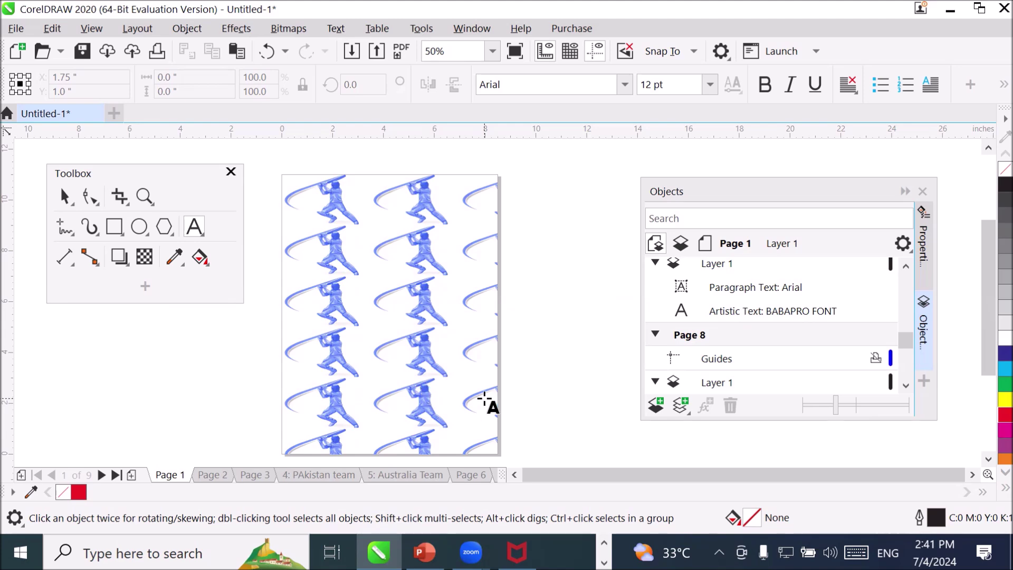
click(207, 476)
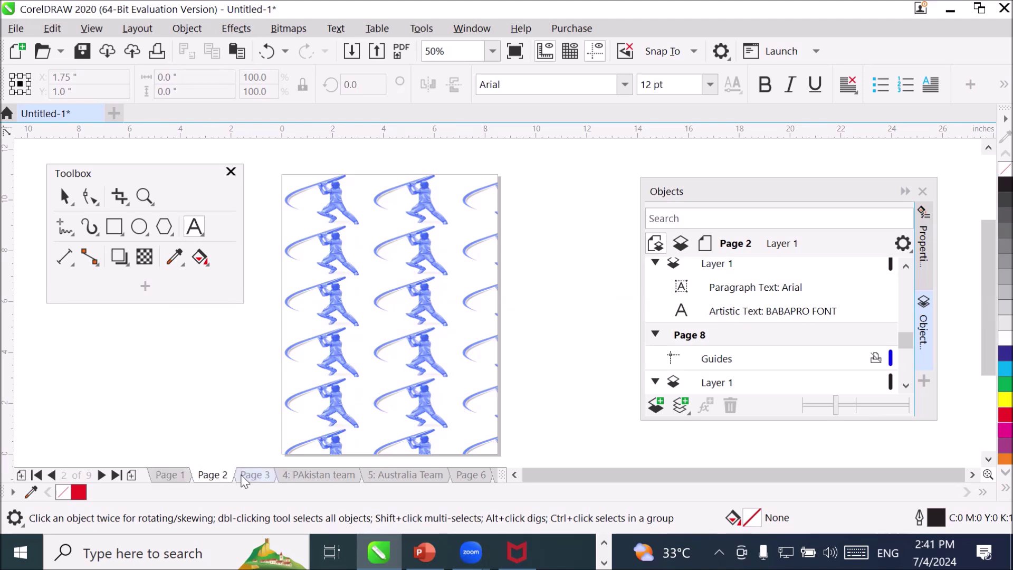
click(249, 475)
click(309, 475)
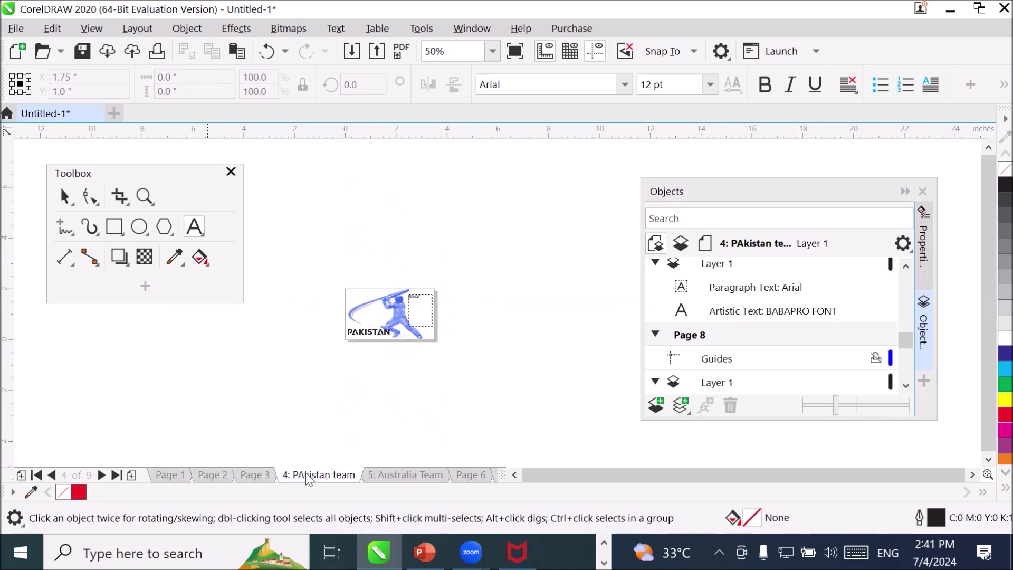
scroll(404, 356, up, 2)
scroll(404, 356, down, 2)
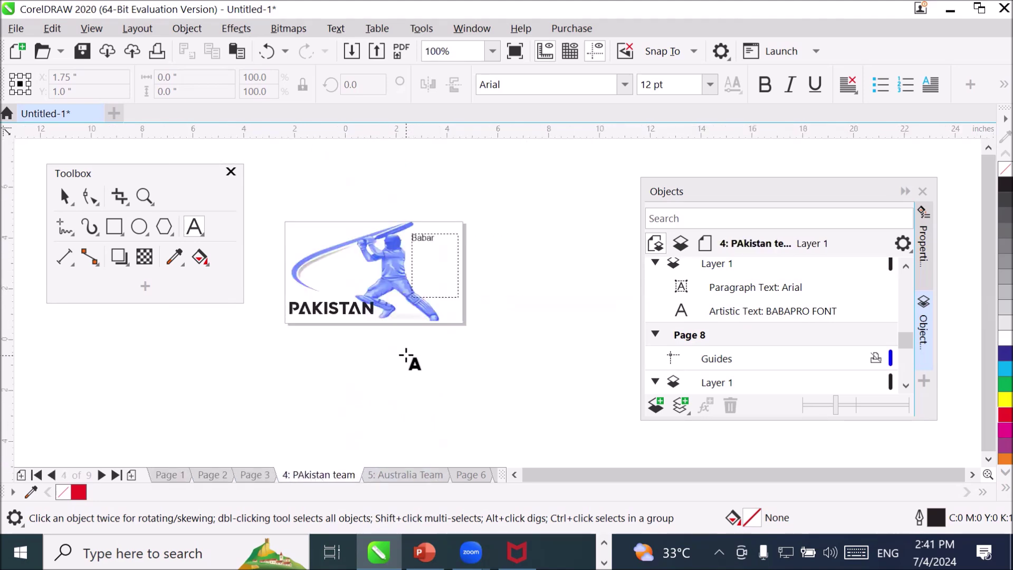
- On page 1, replace the page background bitmap with pngegg (3).png from the Players folder
scroll(396, 382, up, 1)
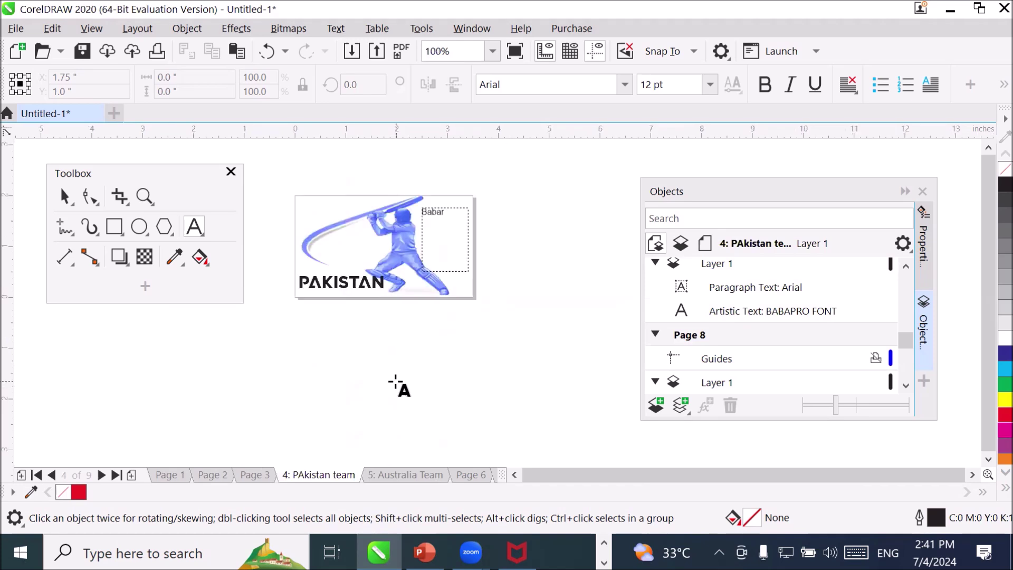
click(245, 475)
click(183, 475)
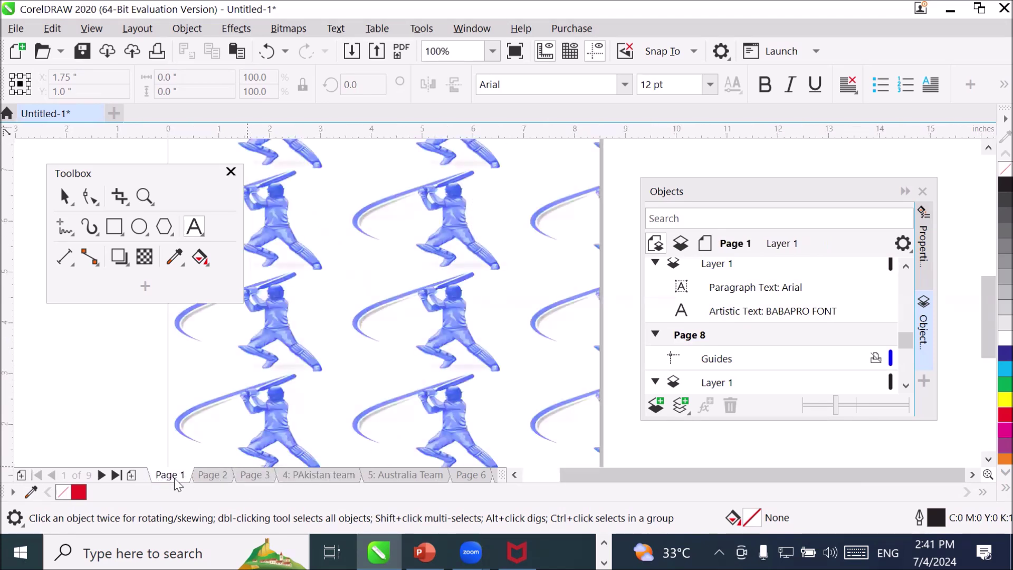
scroll(335, 322, down, 2)
scroll(335, 322, up, 1)
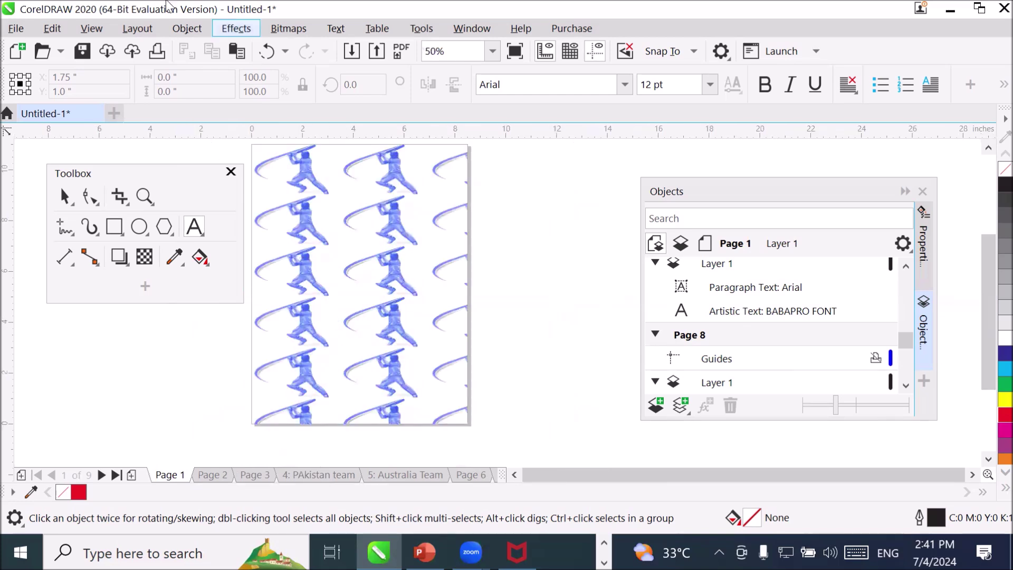
click(146, 35)
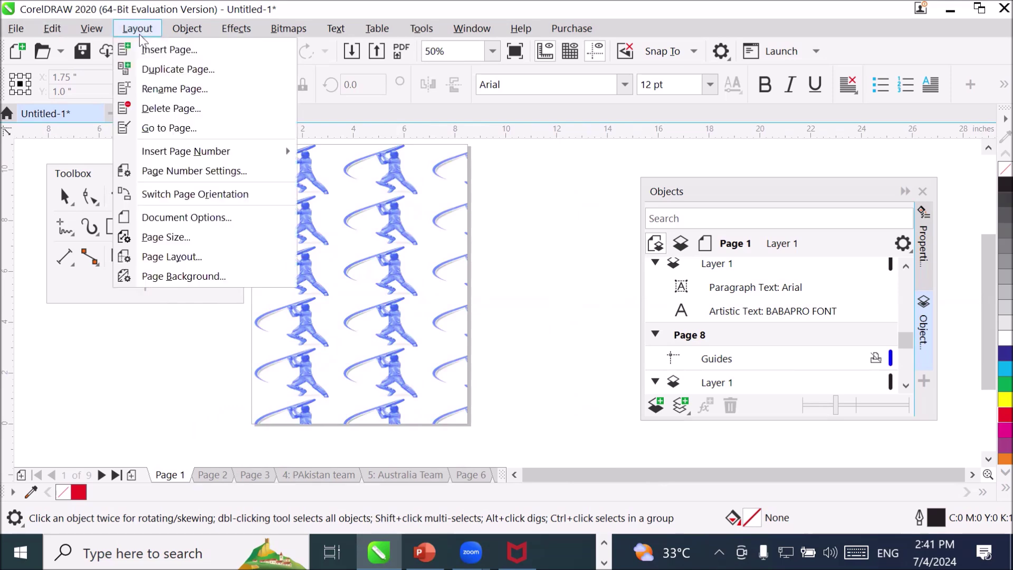
click(147, 283)
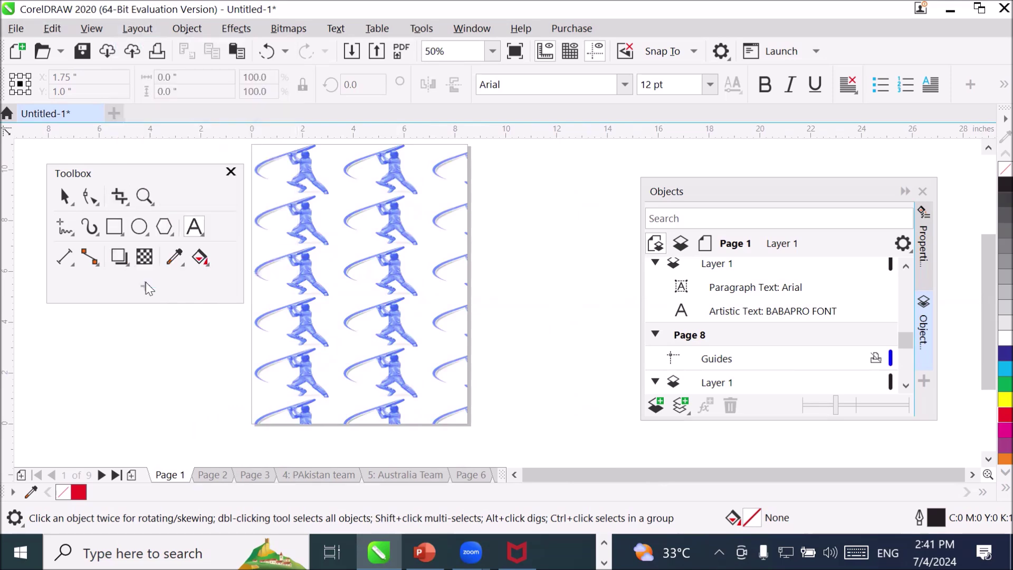
click(718, 128)
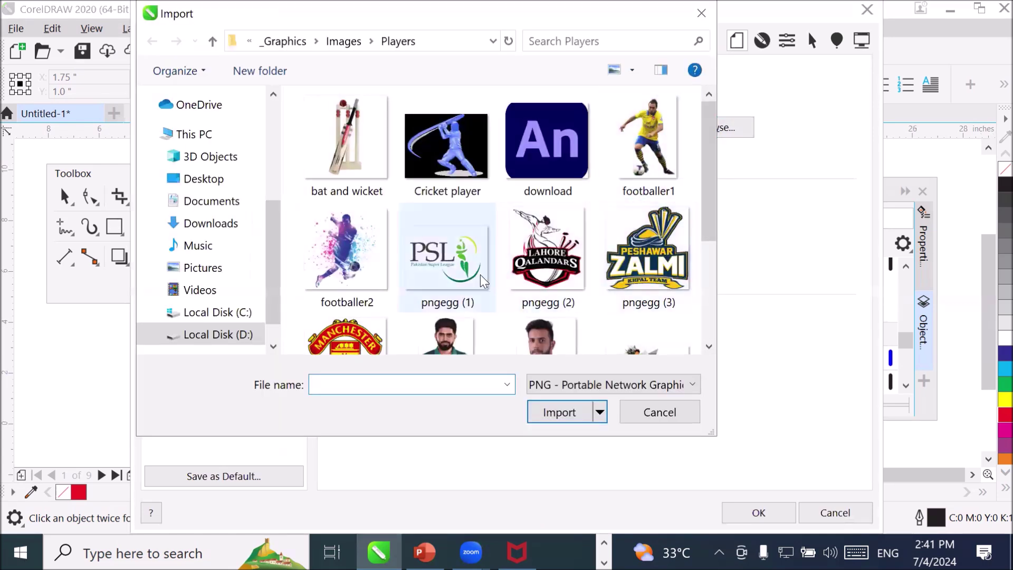
click(647, 146)
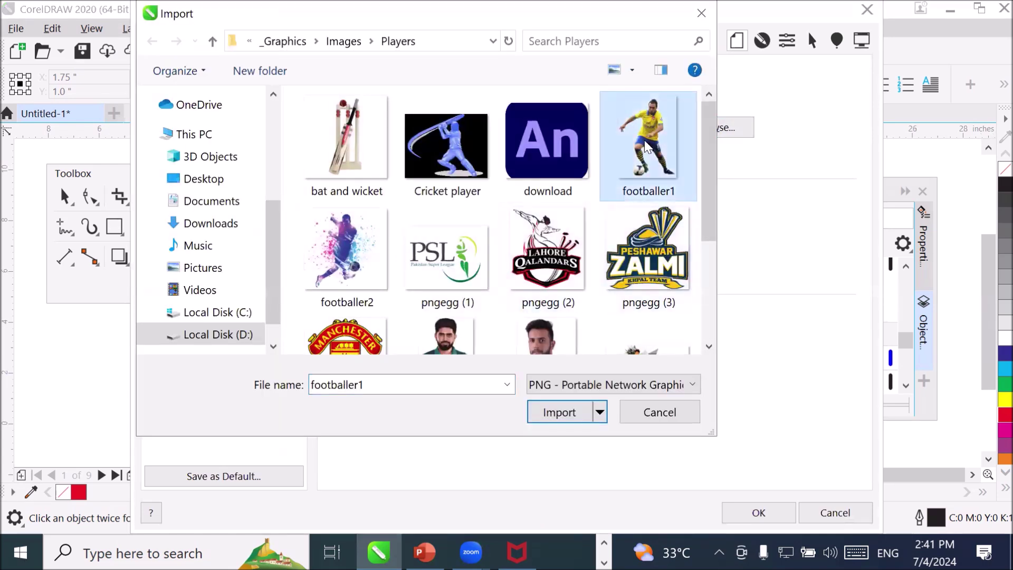
click(638, 254)
click(552, 411)
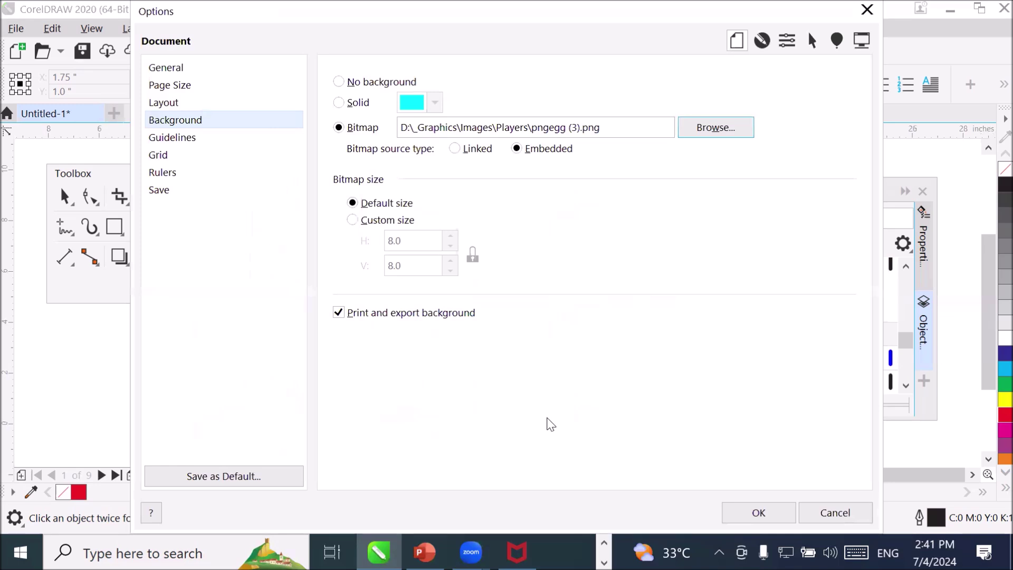
- Give the Peshawar Zalmi background bitmap an unlocked custom size of 3.5 horizontally by 2 vertically and apply it
click(390, 220)
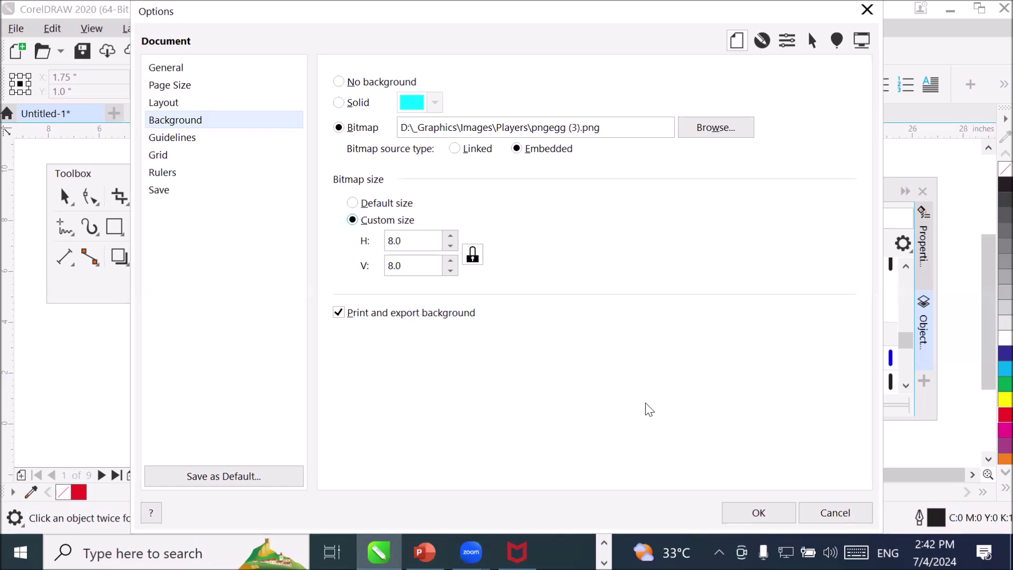
drag(419, 236, 304, 248)
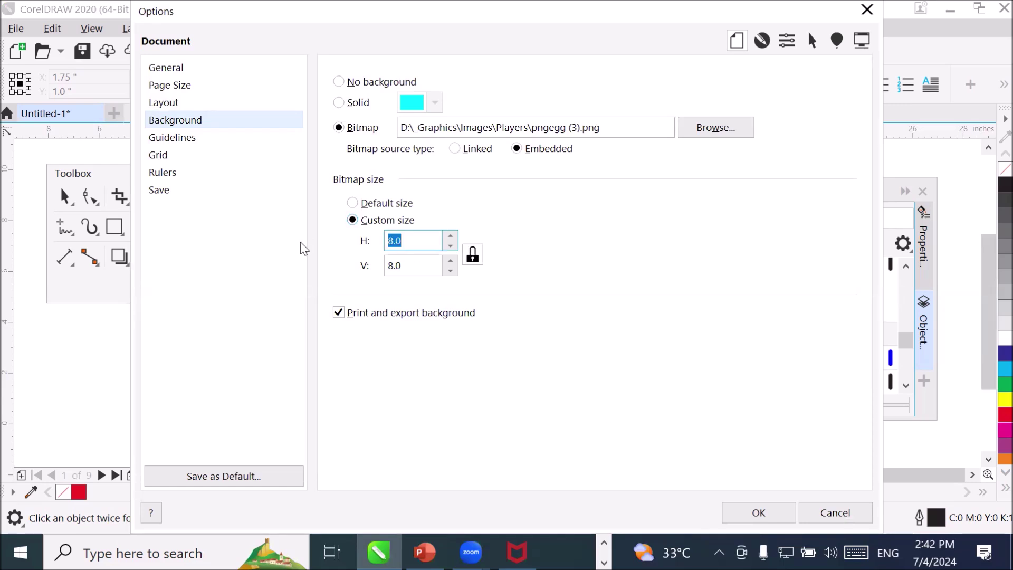
text(3.5)
click(472, 257)
drag(417, 267, 288, 257)
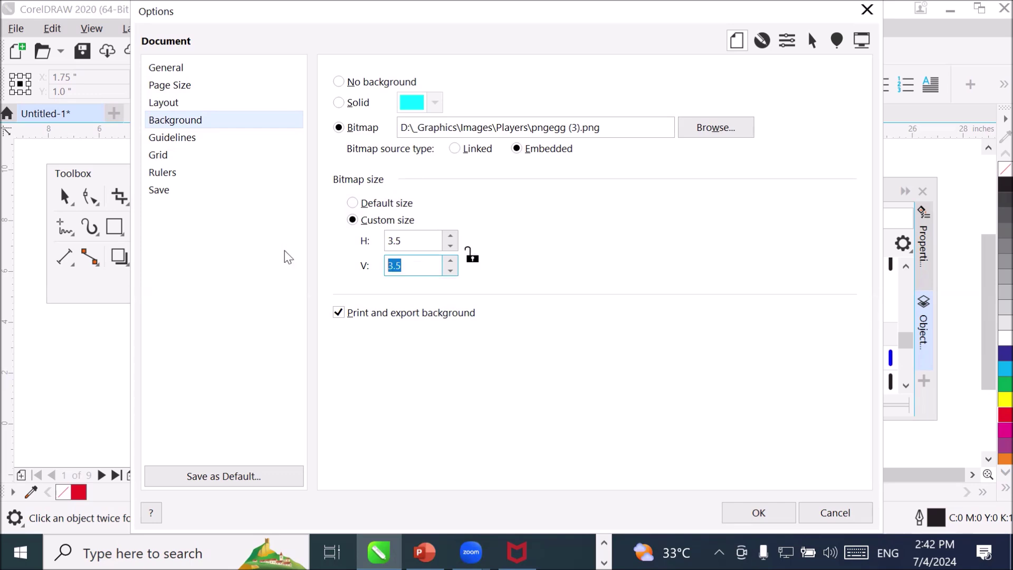
text(2)
click(750, 516)
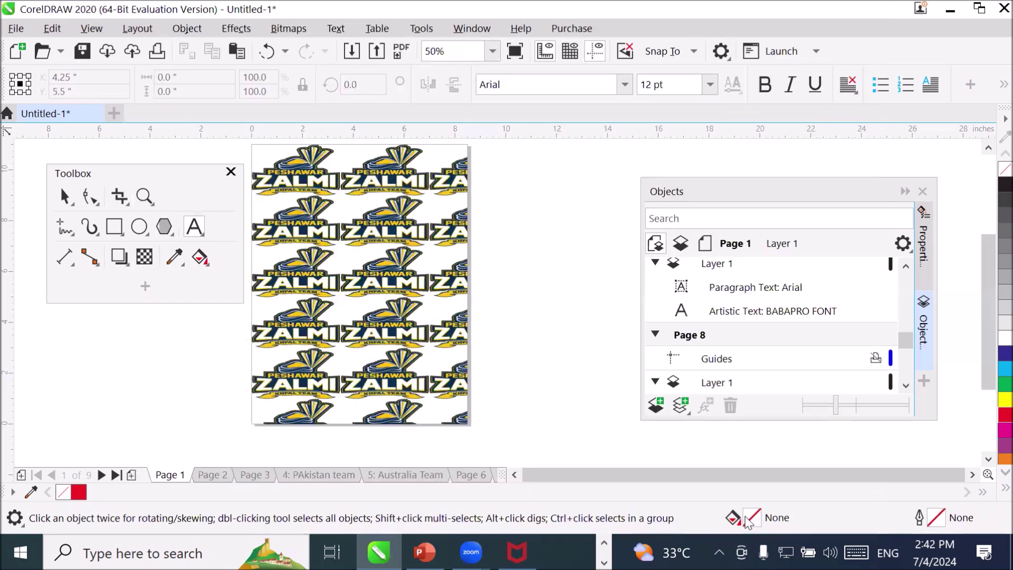
- Examine how the Peshawar Zalmi background appears on the Letter pages and on the team cards, including Australia and PAkistan
click(210, 478)
click(254, 476)
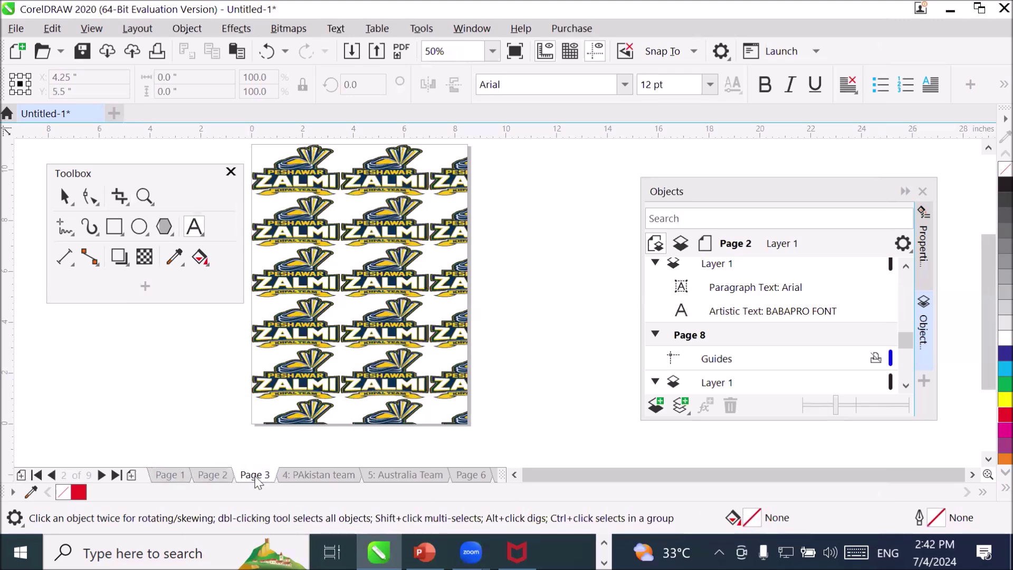
click(299, 473)
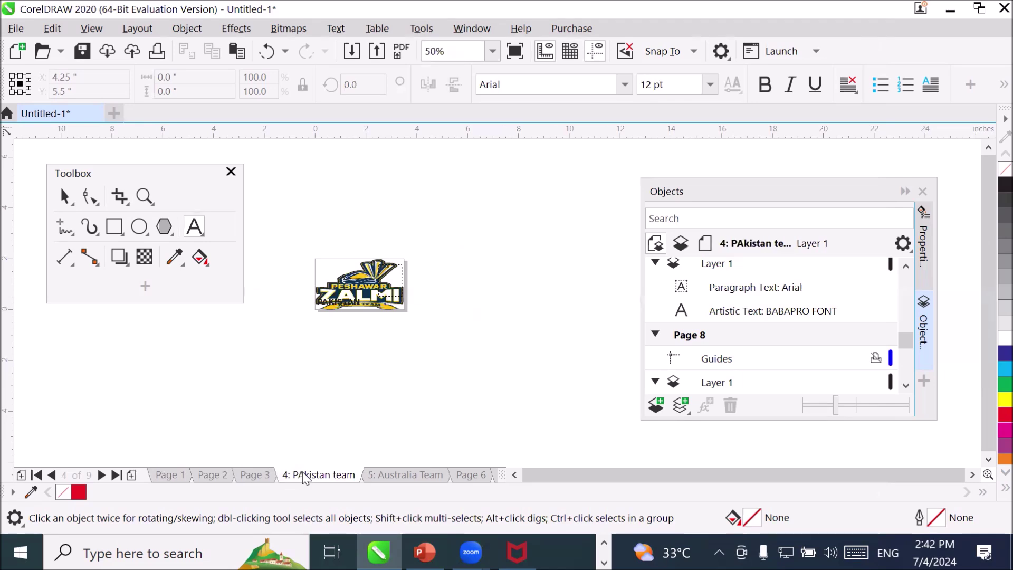
click(376, 473)
click(475, 476)
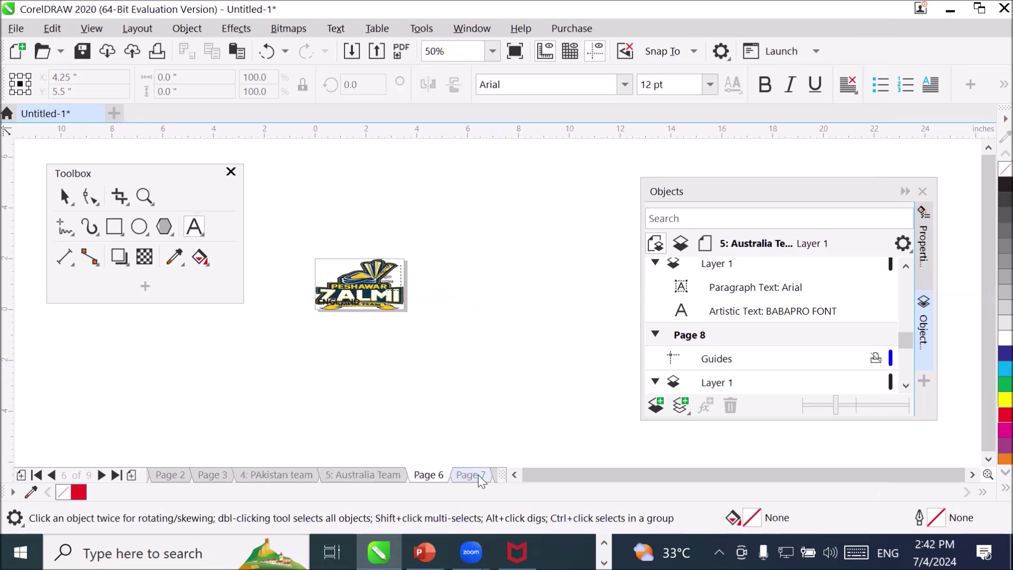
click(370, 474)
scroll(323, 259, up, 3)
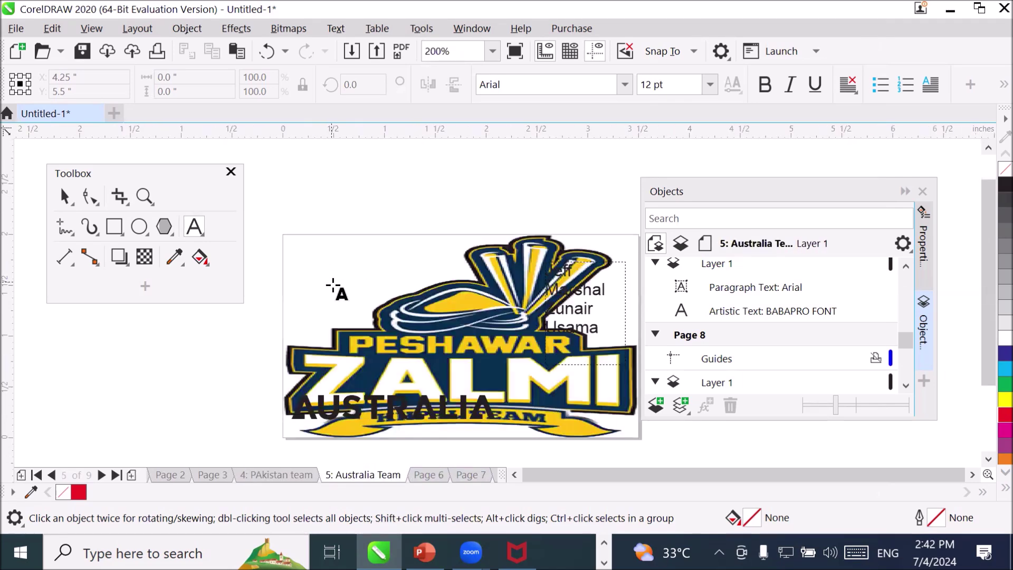
scroll(455, 436, up, 2)
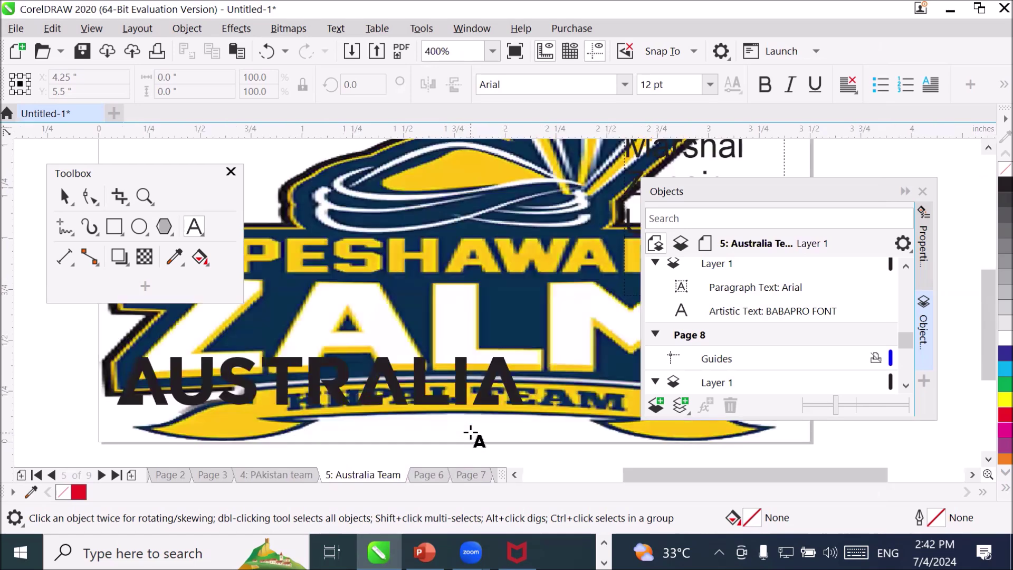
click(300, 475)
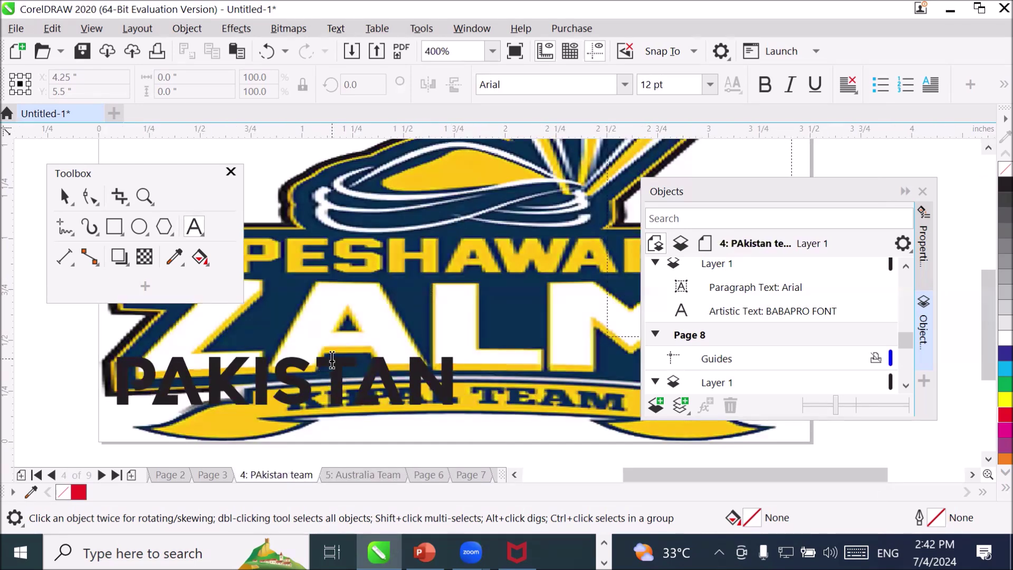
scroll(333, 370, down, 2)
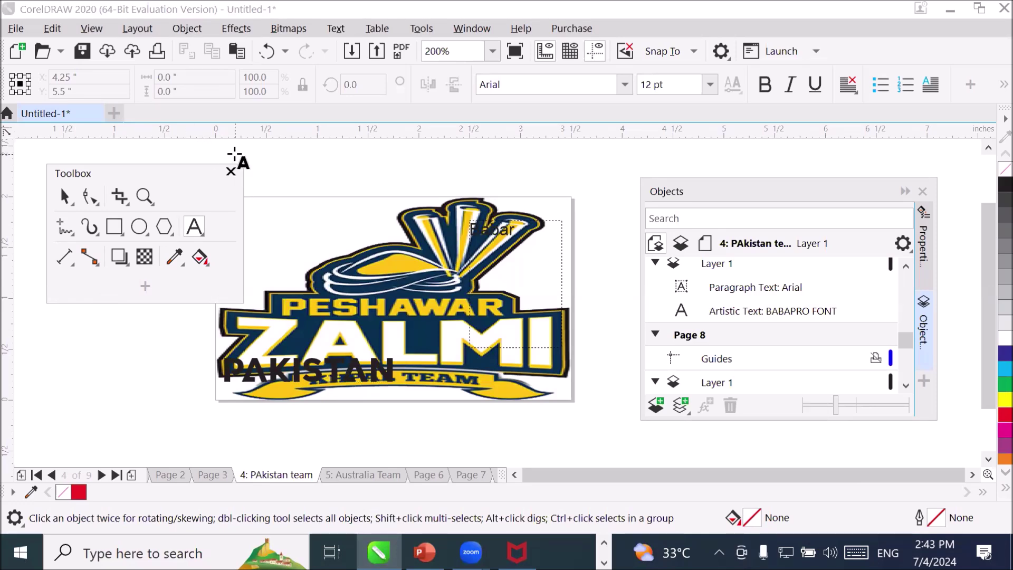
- Replace the page background bitmap with footballer1.png from the Players folder
click(137, 29)
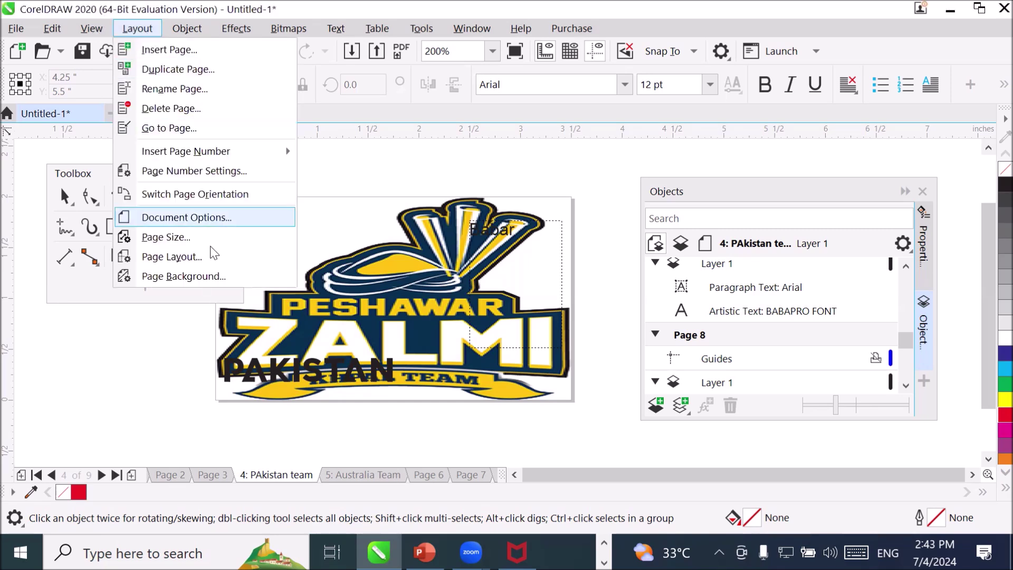
click(210, 281)
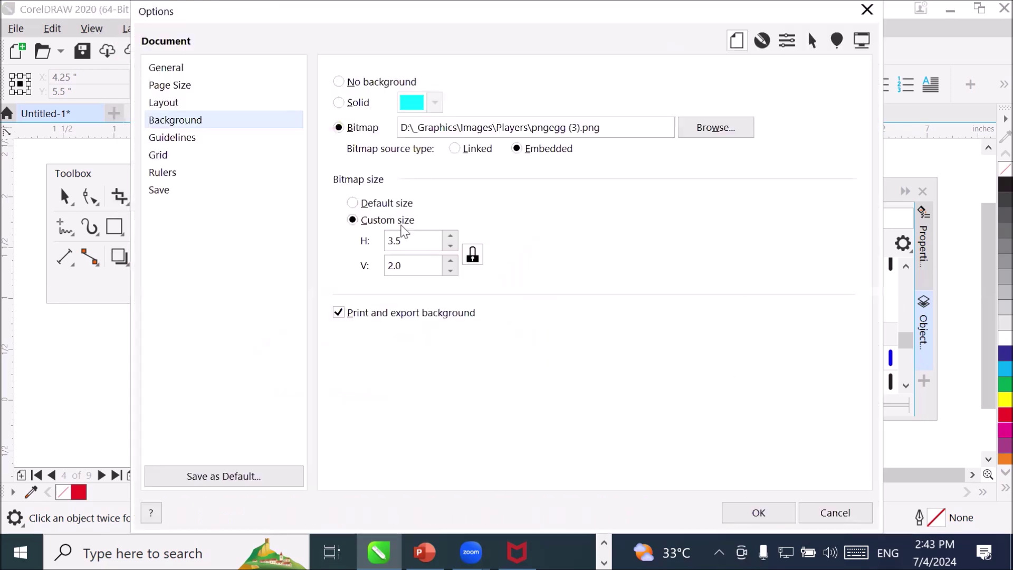
click(727, 135)
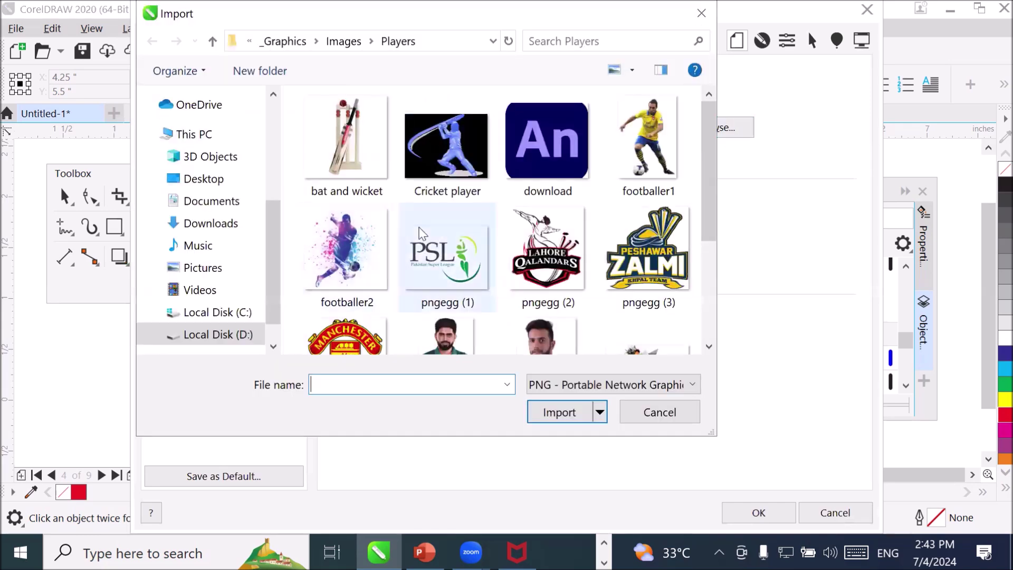
click(633, 136)
click(551, 412)
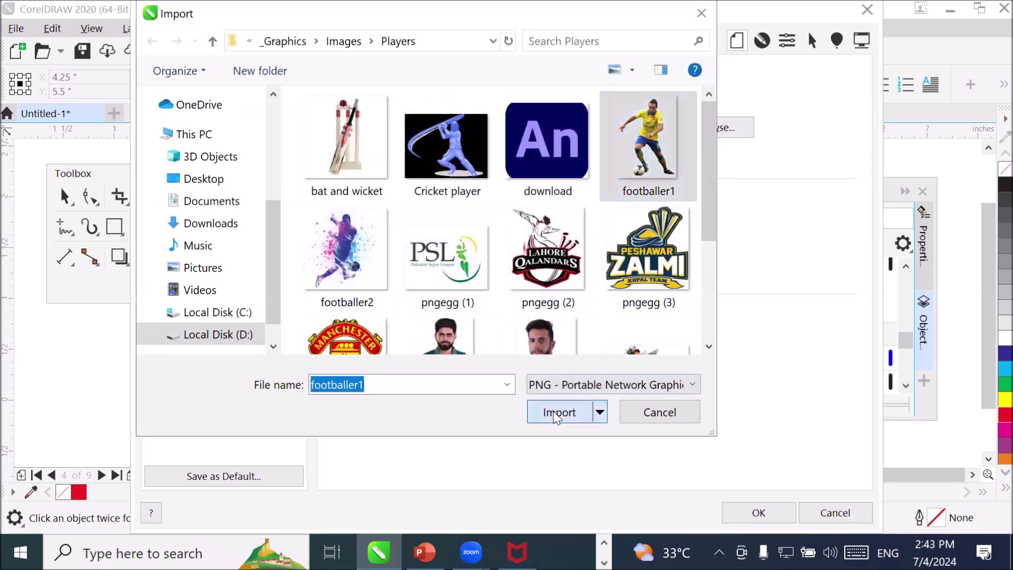
- Set the footballer background bitmap to an unlocked custom size of 3.5 horizontally by 2 vertically and apply it
click(374, 224)
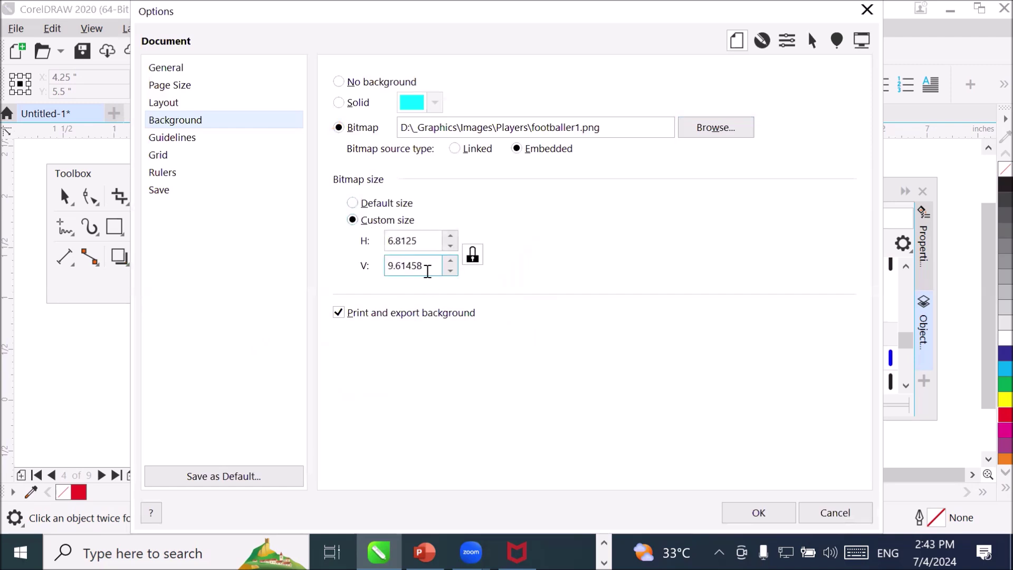
double_click(431, 246)
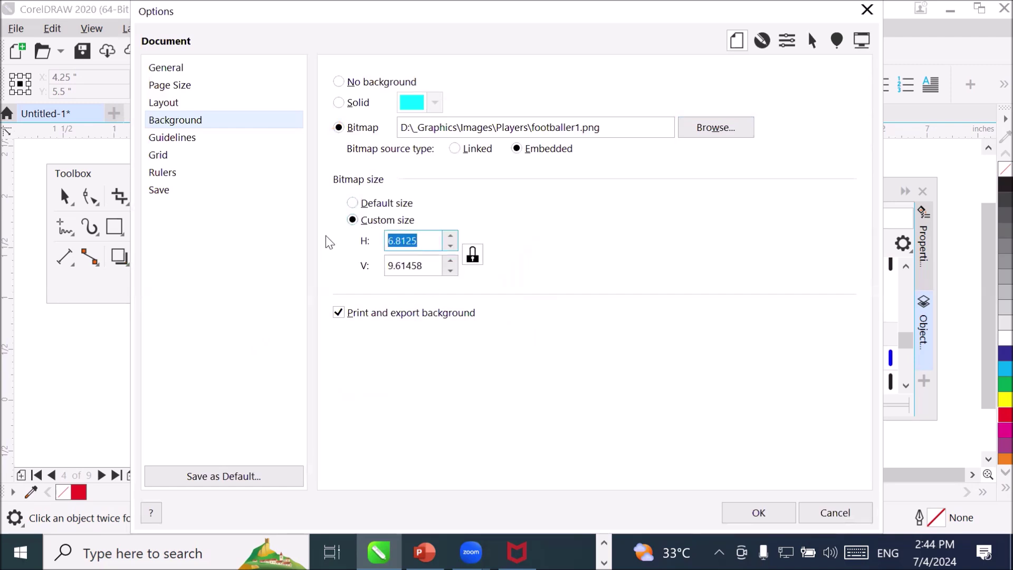
text(3.5)
click(472, 255)
click(427, 268)
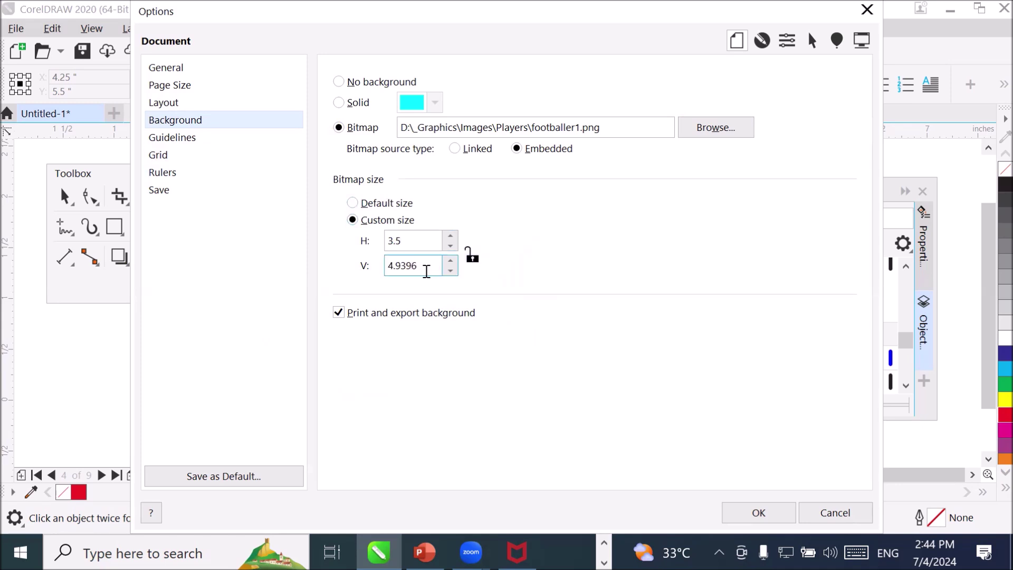
key(ctrl+a)
text(2)
click(751, 516)
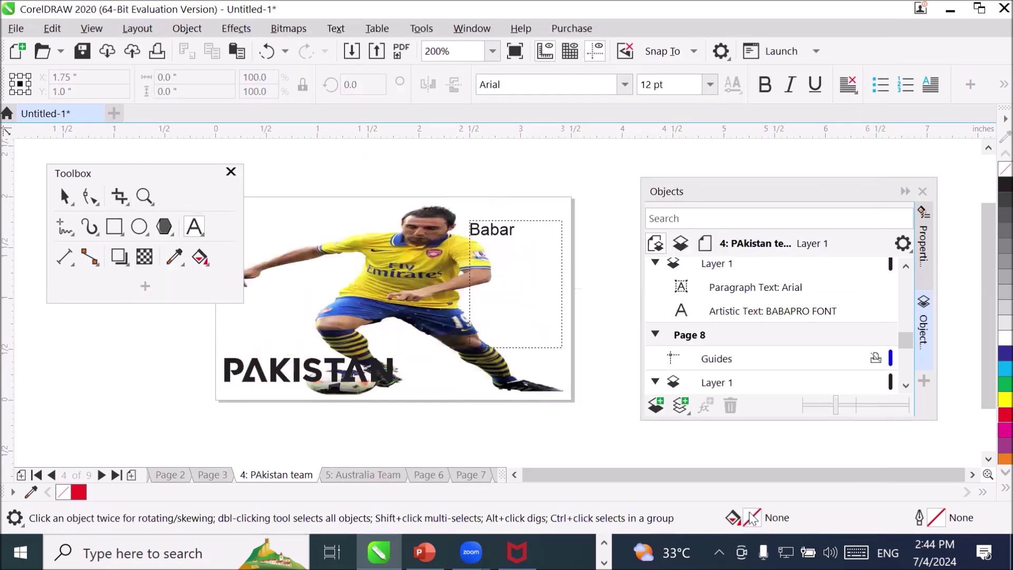
- Look through the team cards up to page 7 and back to page 1 to compare the footballer background on each
click(379, 476)
click(429, 476)
click(462, 474)
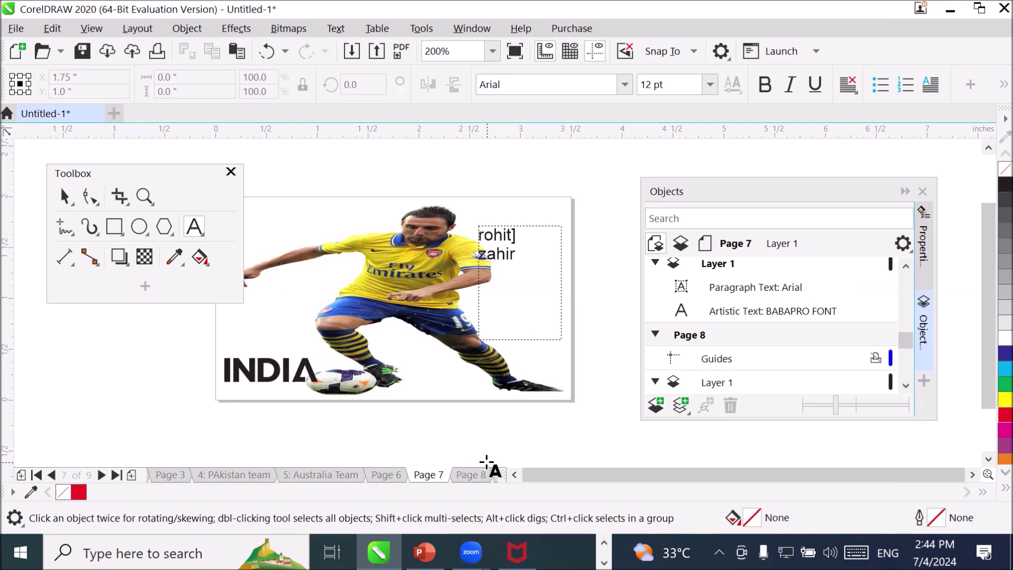
scroll(487, 463, down, 2)
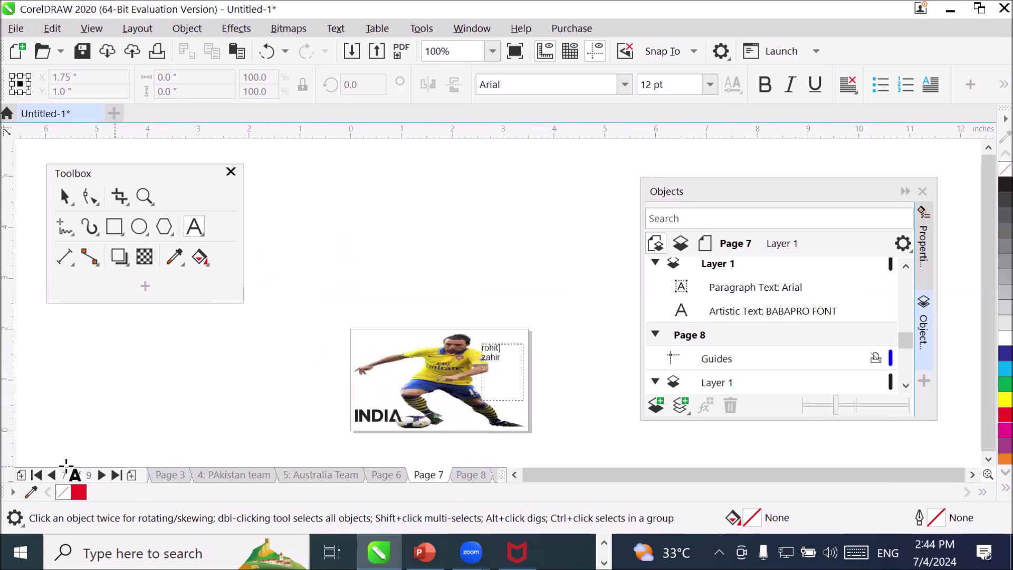
click(52, 475)
click(52, 475)
click(52, 475)
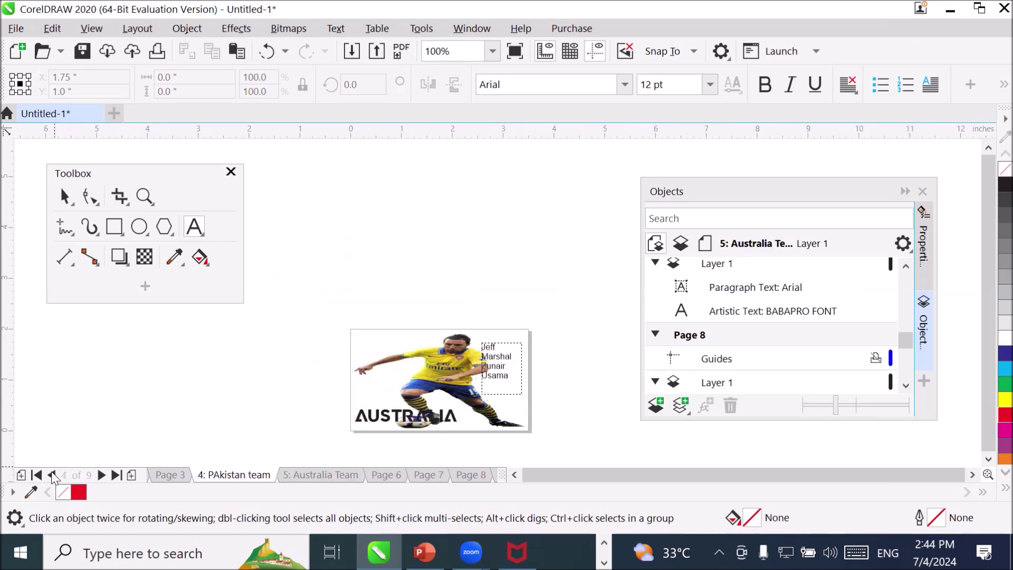
click(51, 475)
click(51, 475)
click(52, 475)
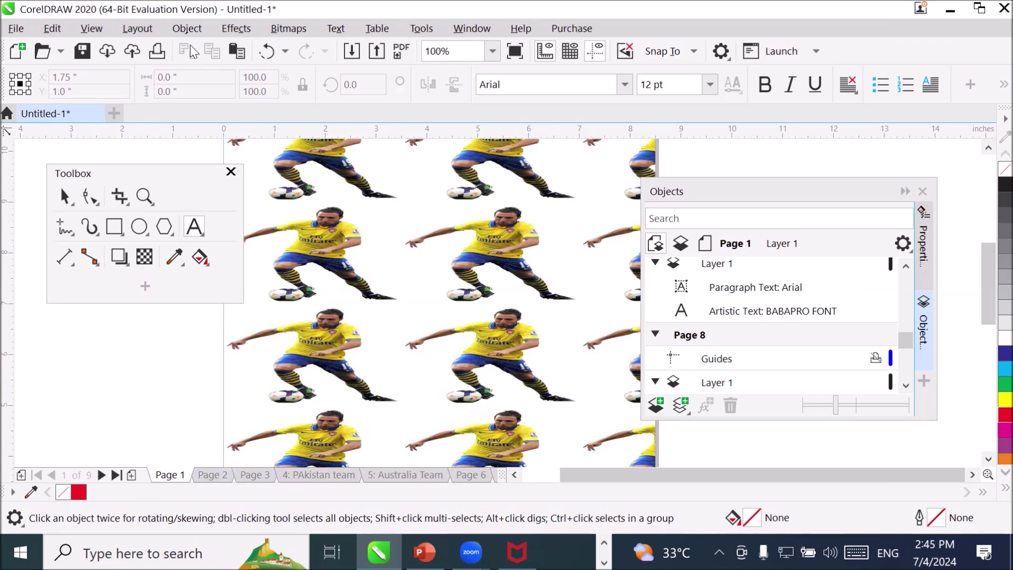
- Delete pages 1 through 3 from the document and go to the Australia Team page
click(138, 28)
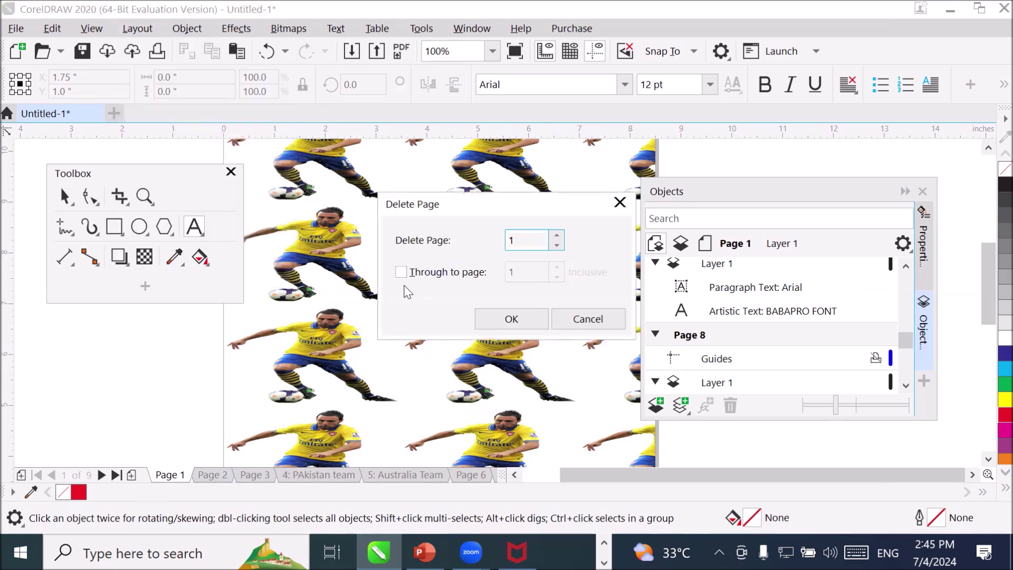
click(401, 271)
click(557, 268)
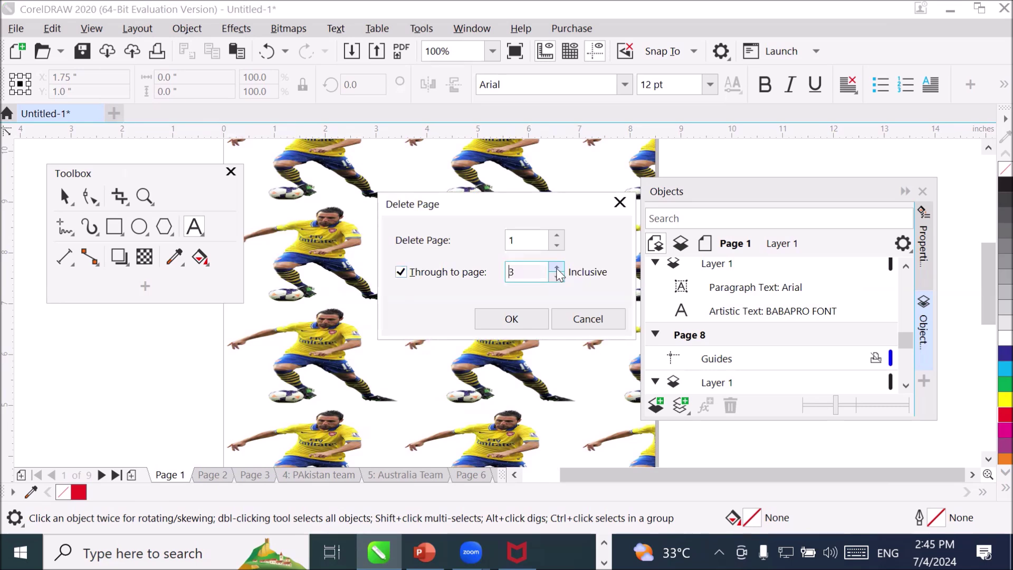
click(516, 317)
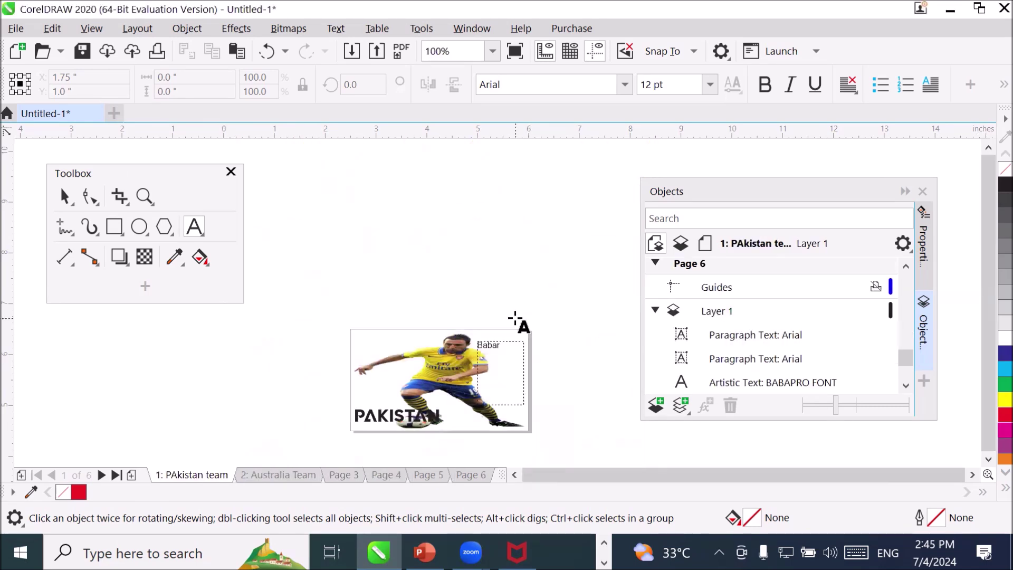
click(269, 475)
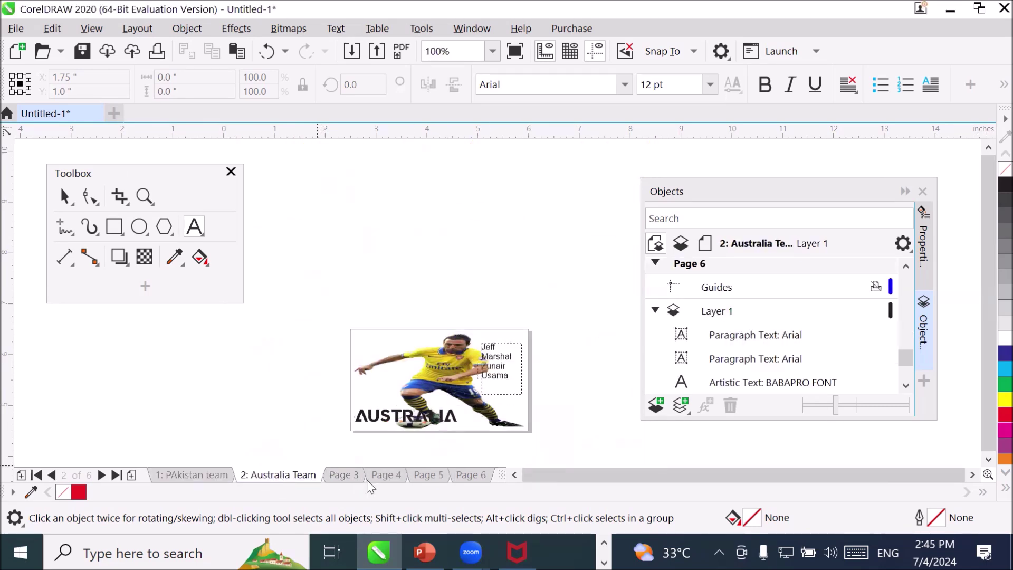
- Go through page 5 to page 6, the SRILANKA- T1 card
click(426, 475)
click(459, 474)
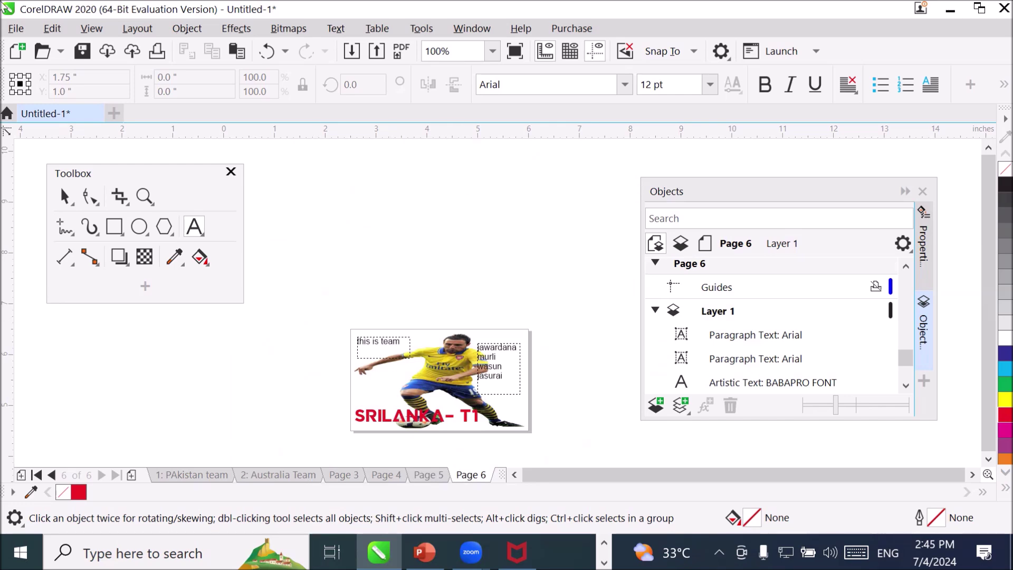
click(16, 30)
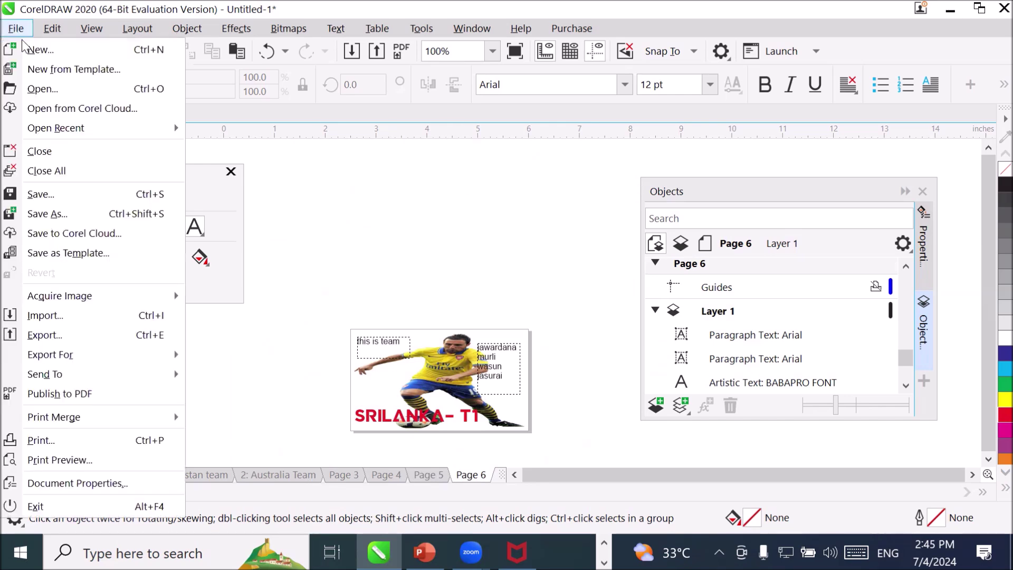
click(109, 315)
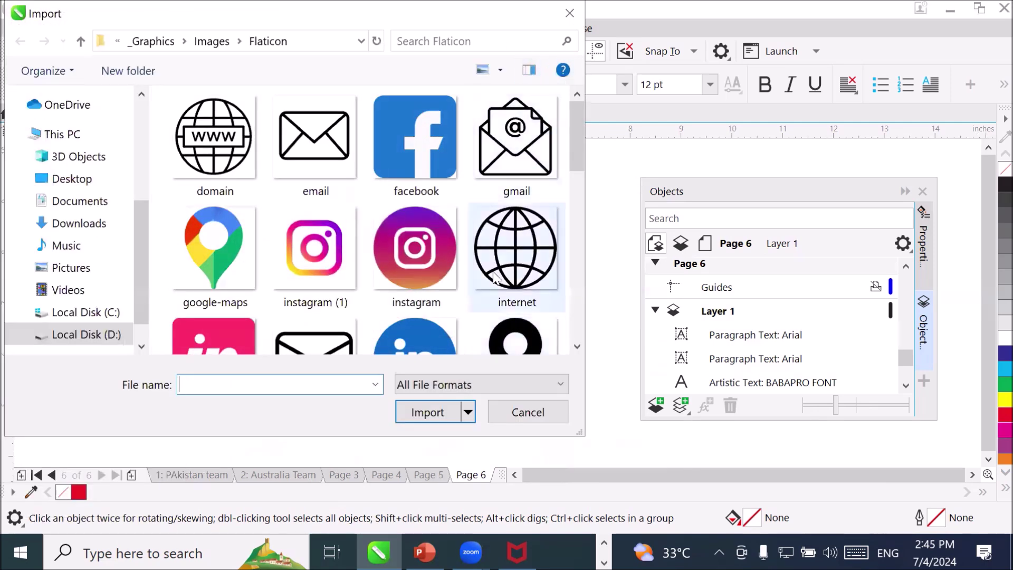
click(373, 388)
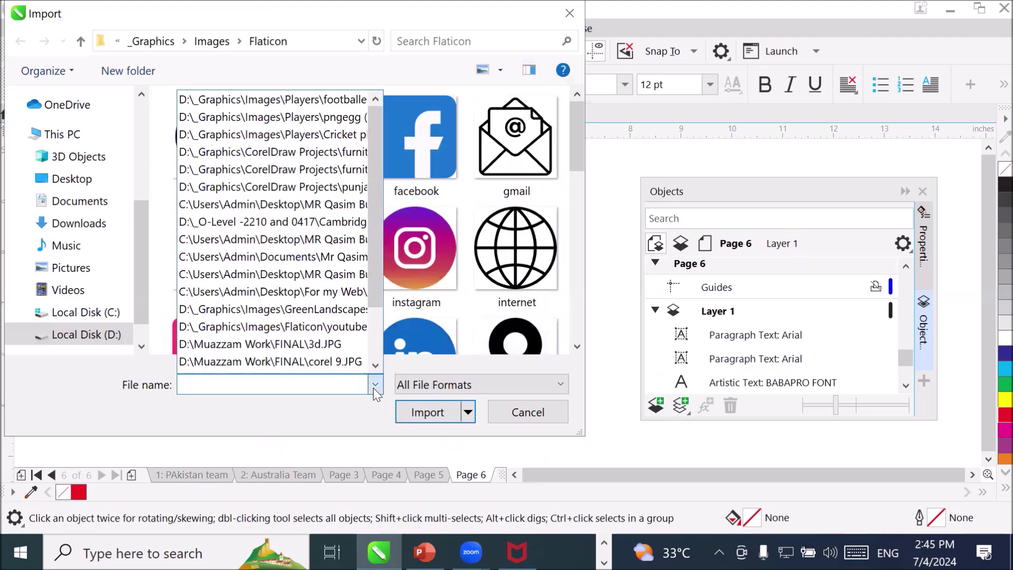
click(372, 388)
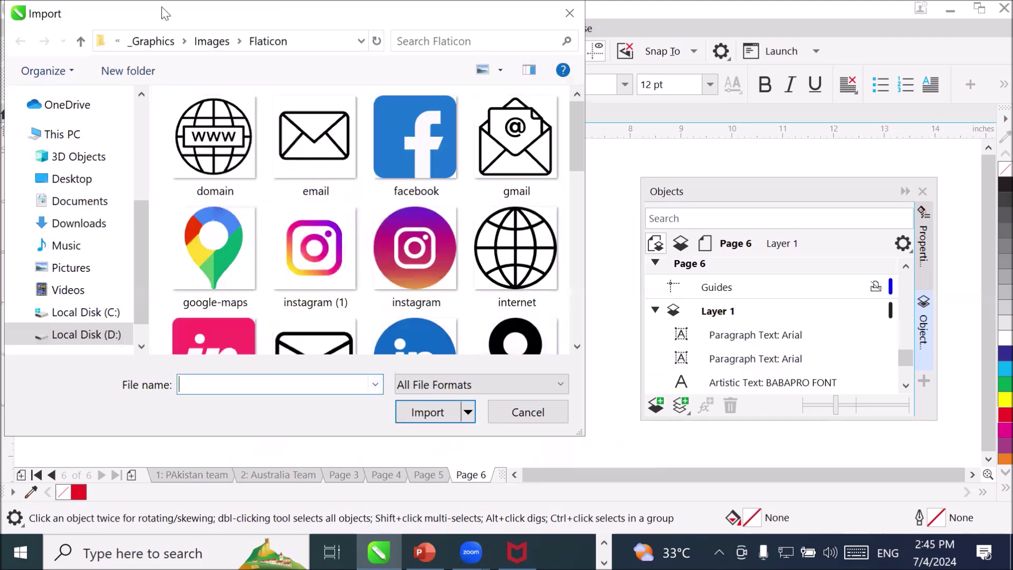
drag(166, 13, 228, 132)
click(640, 131)
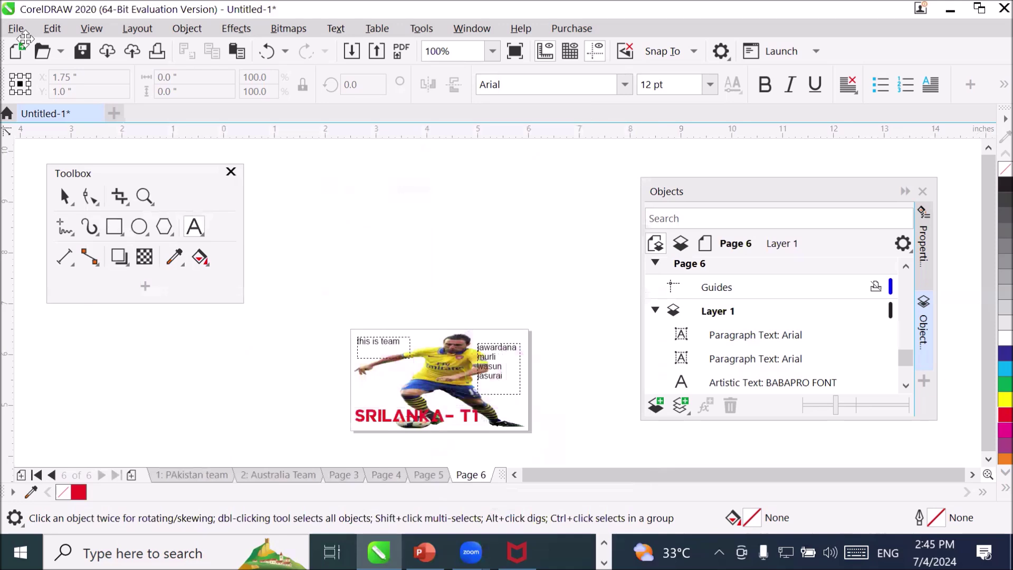
key(Escape)
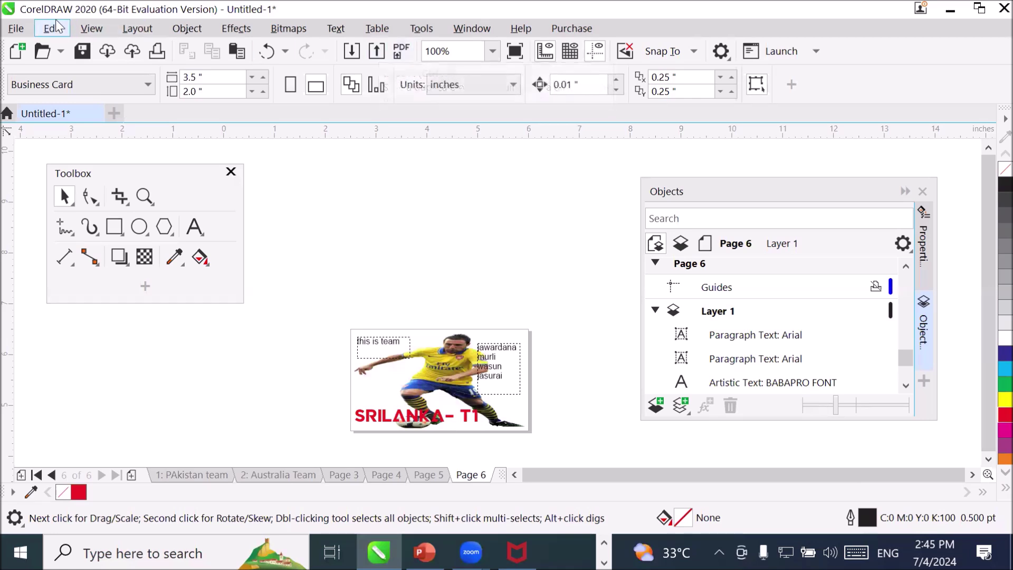
- Start exporting the document as a PDF into the existing client folder with the MR prefix, above the business card folder on the Desktop
click(16, 29)
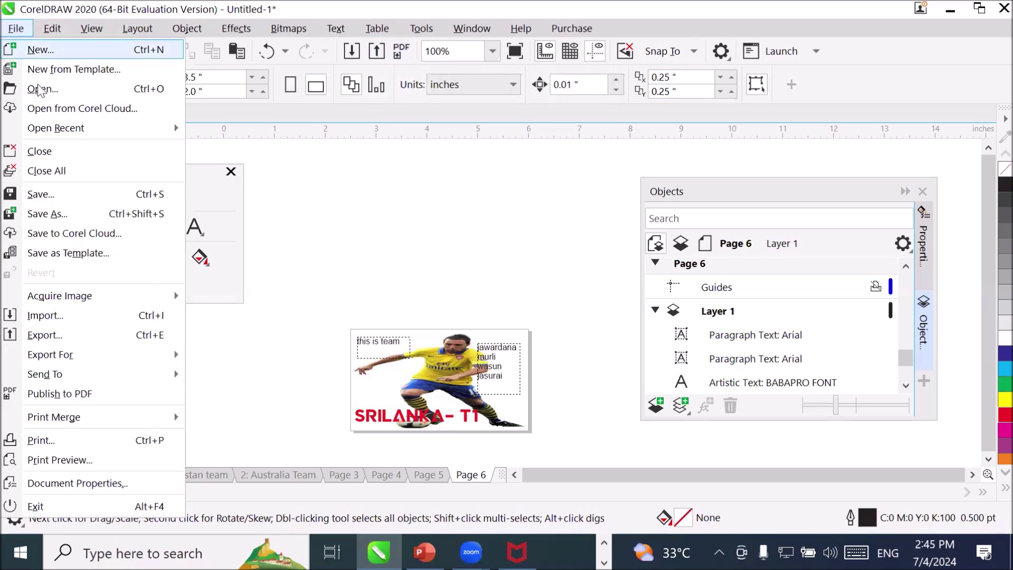
click(110, 337)
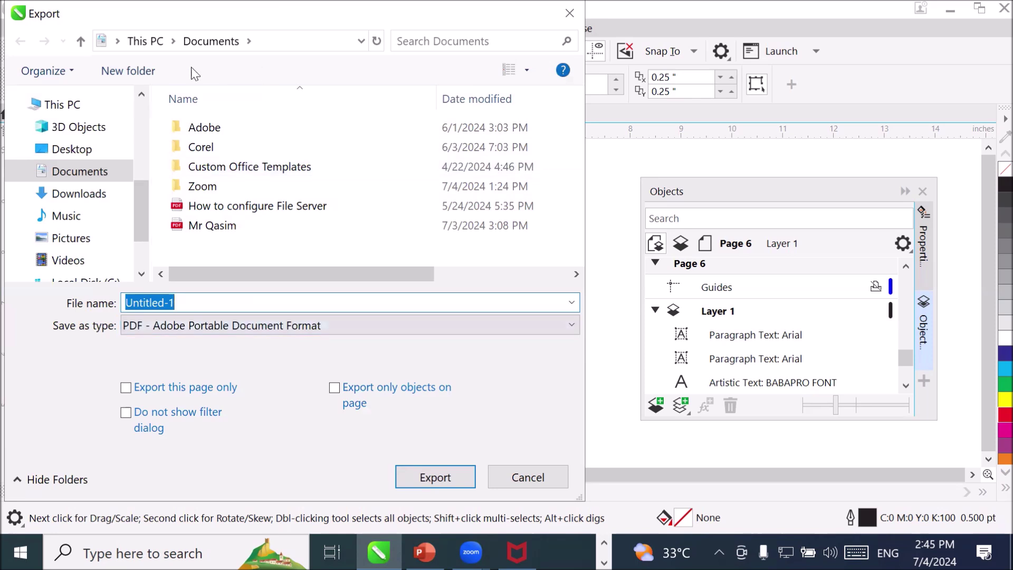
click(97, 153)
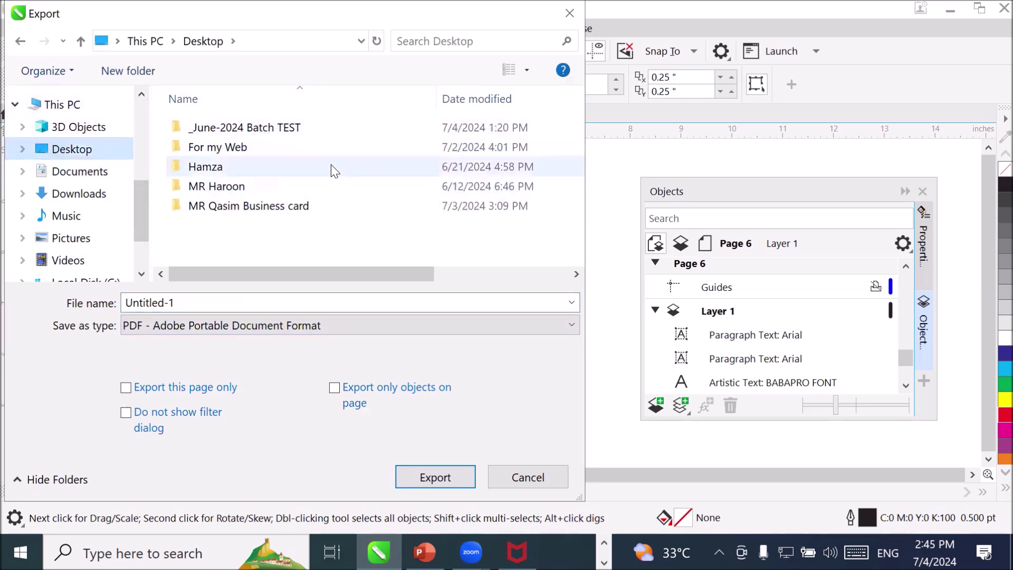
double_click(246, 187)
- Name the PDF Team page and export the whole current document with the offered PDF settings
click(183, 302)
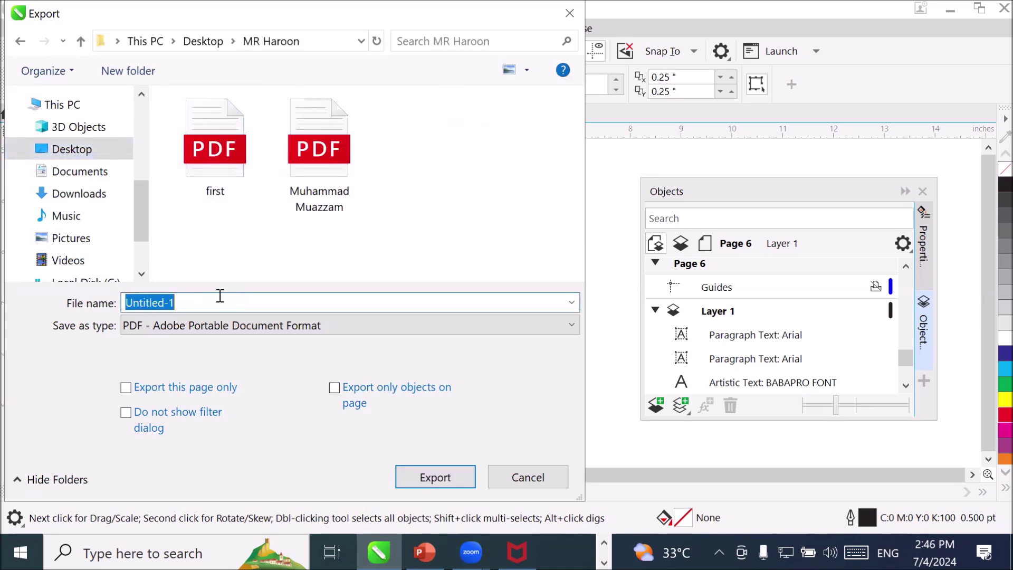
text(pa)
key(BackSpace)
text(layer)
key(BackSpace)
key(BackSpace)
key(BackSpace)
key(BackSpace)
key(BackSpace)
key(BackSpace)
text(Team)
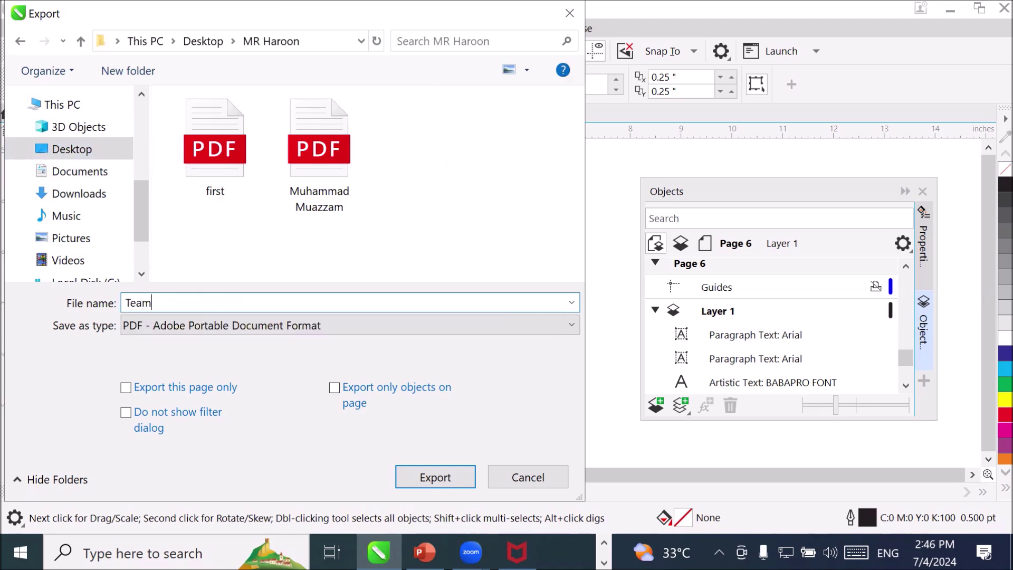
text( page)
key(Return)
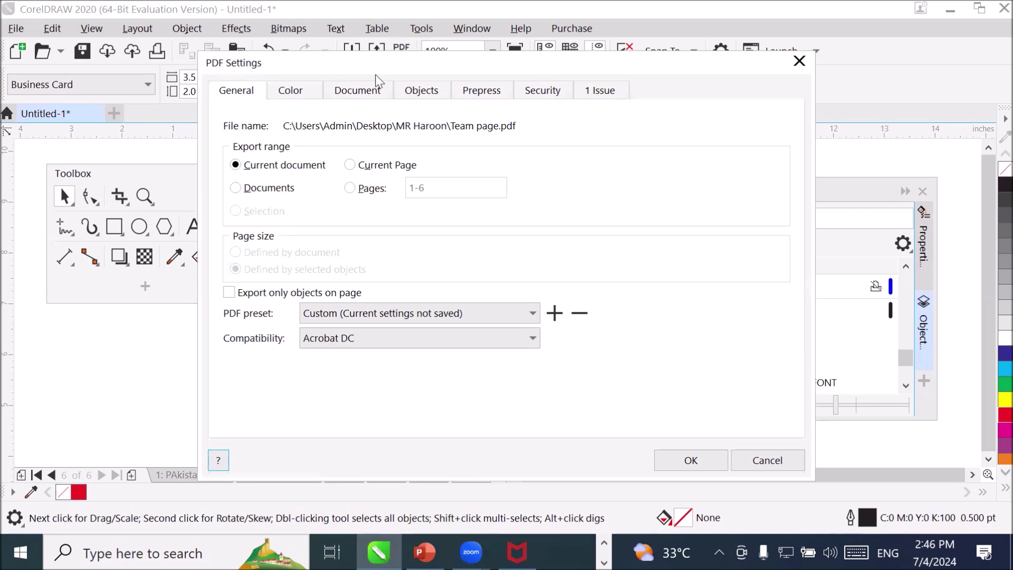
click(687, 460)
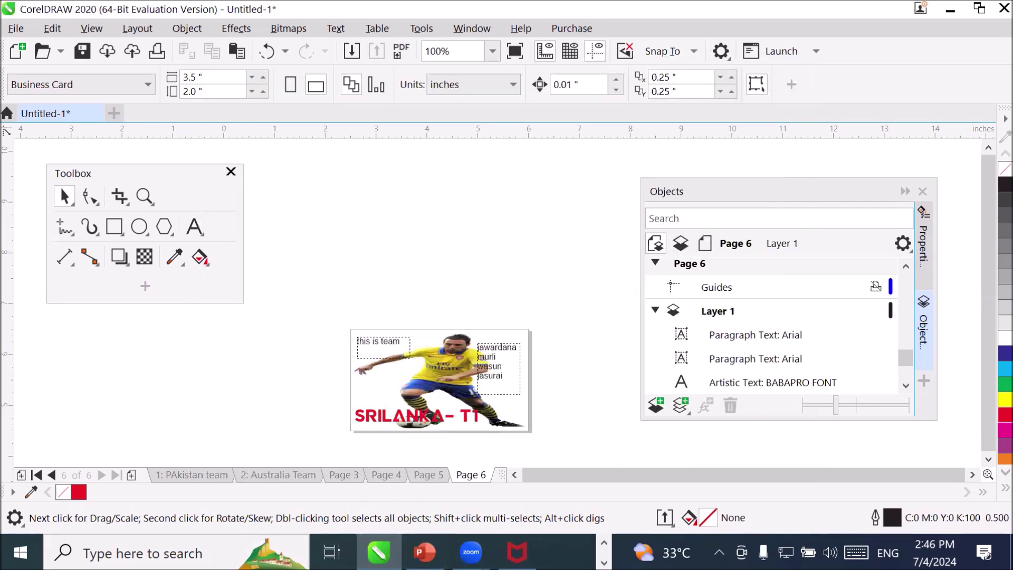
- Switch to File Explorer and open the exported Team page PDF from its client folder on the Desktop
click(376, 552)
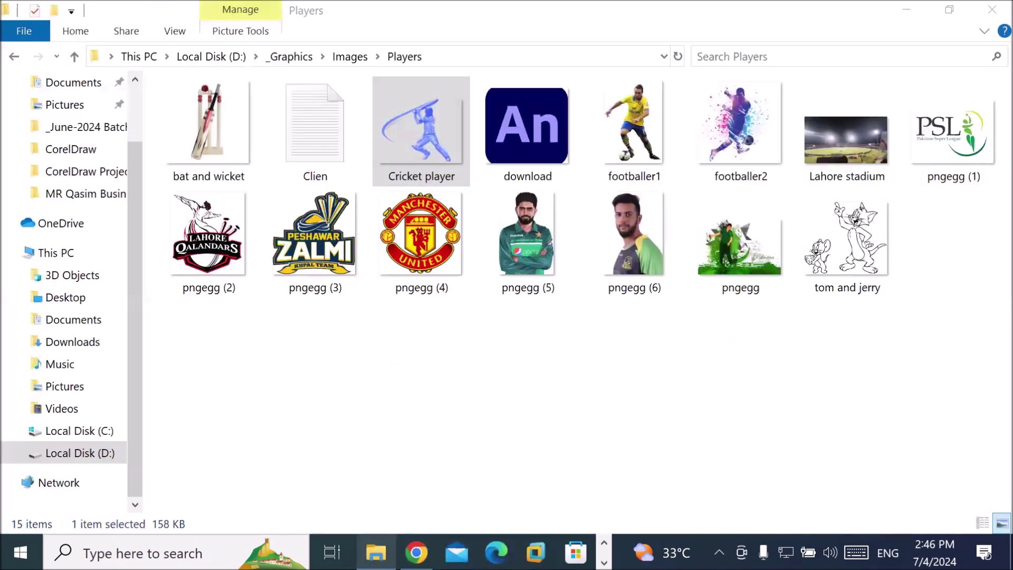
scroll(80, 100, up, 2)
click(89, 87)
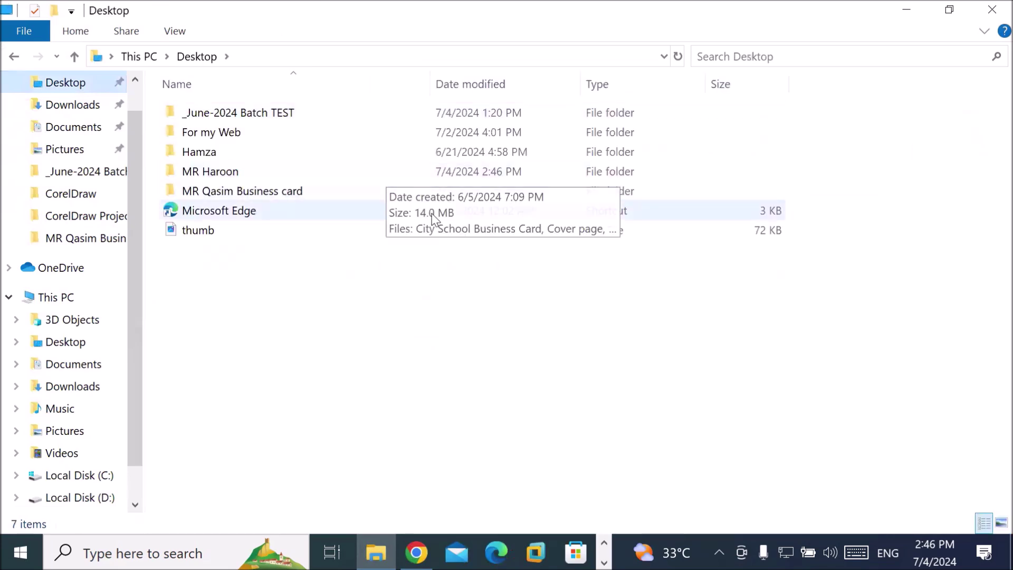
click(219, 177)
double_click(219, 176)
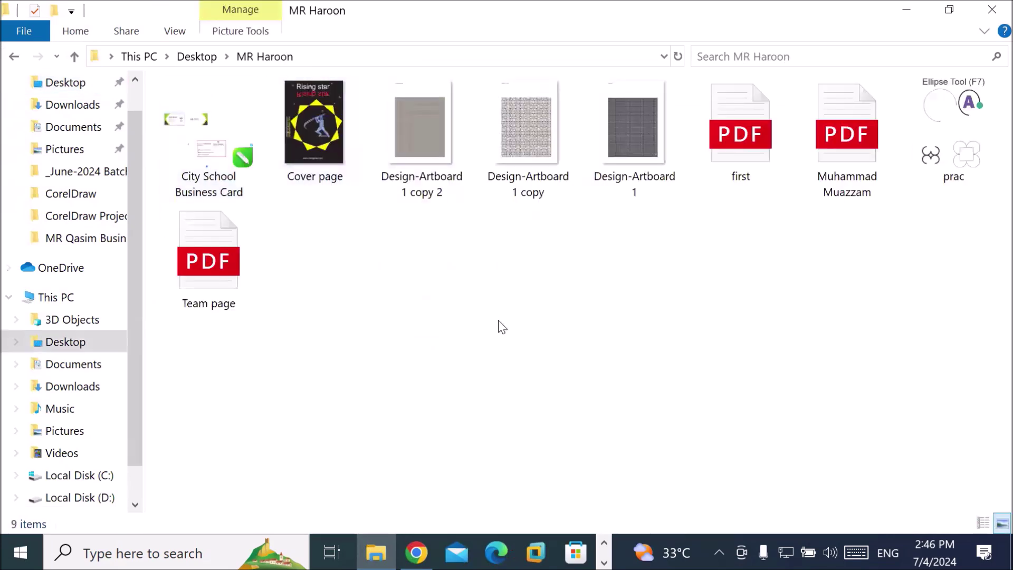
click(215, 243)
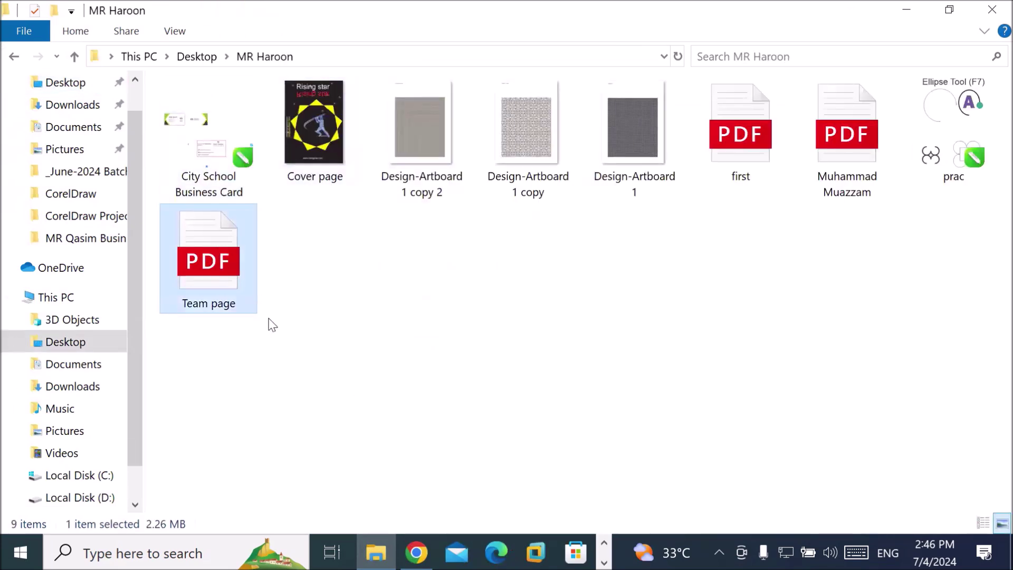
double_click(181, 253)
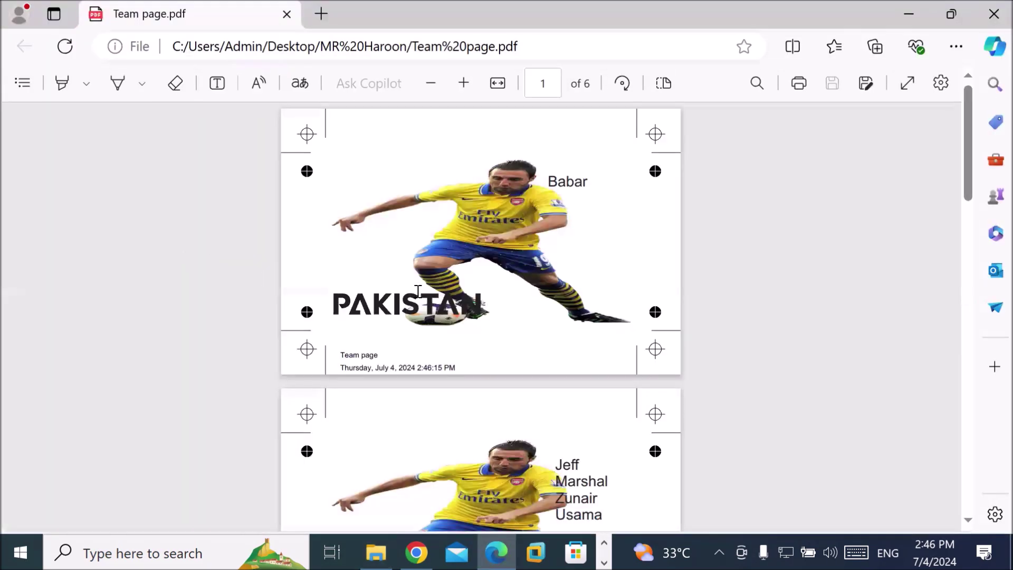
- Look through all pages of the Team page PDF and return to its first page to check the exported cards
scroll(562, 282, down, 3)
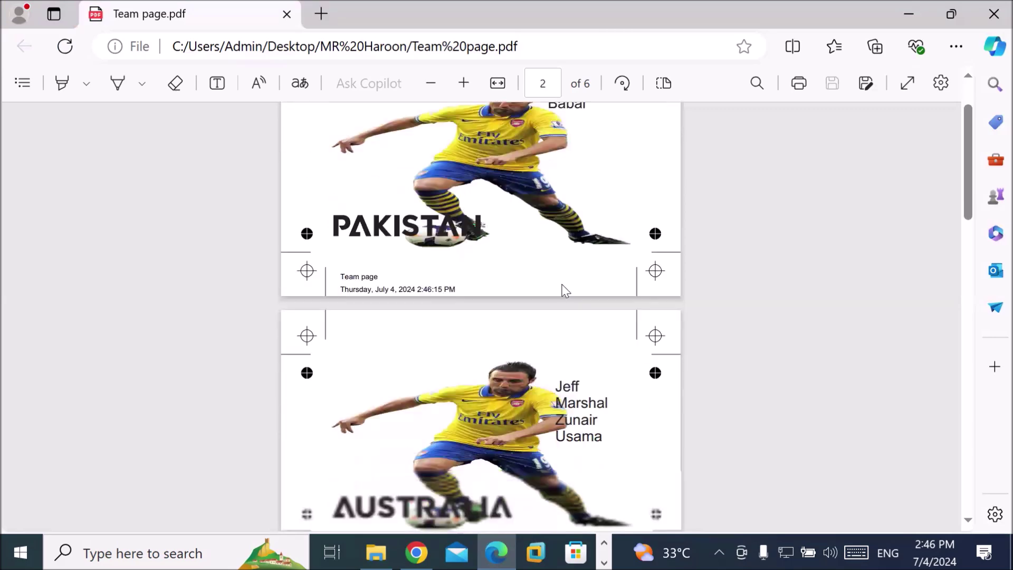
scroll(561, 285, down, 6)
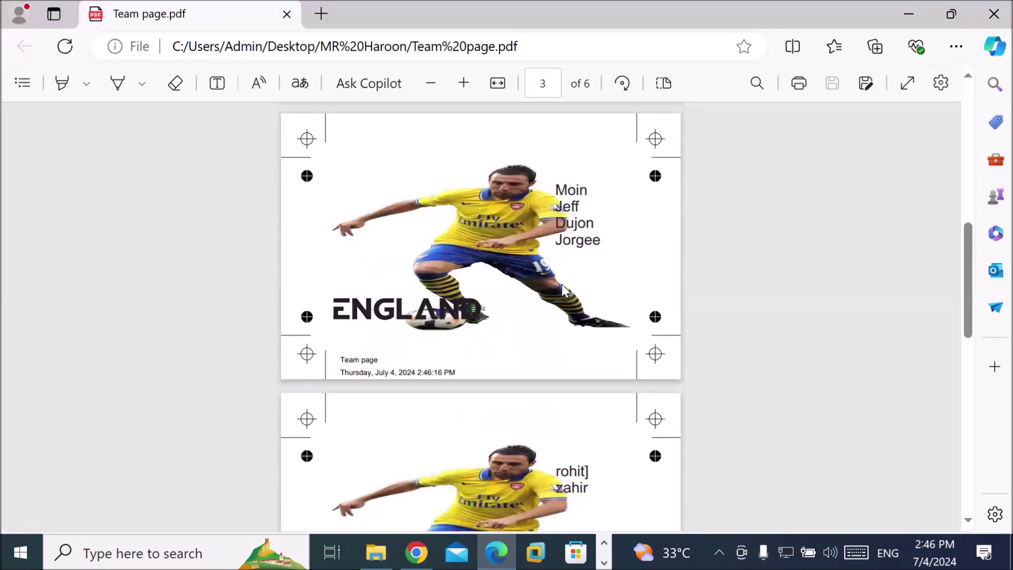
scroll(562, 285, down, 4)
scroll(562, 286, down, 1)
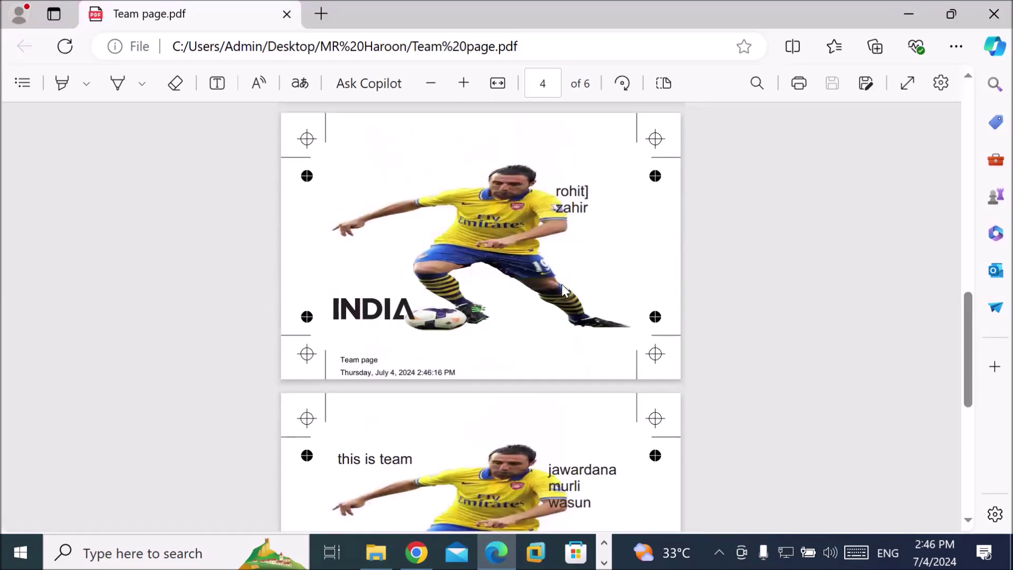
scroll(562, 286, down, 4)
scroll(562, 287, down, 3)
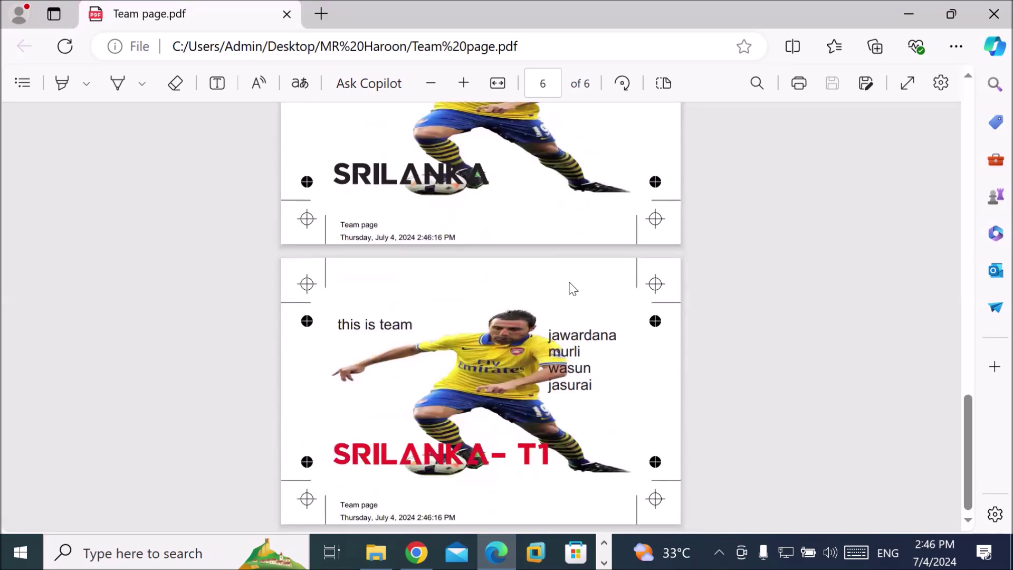
scroll(570, 288, up, 15)
scroll(571, 288, up, 10)
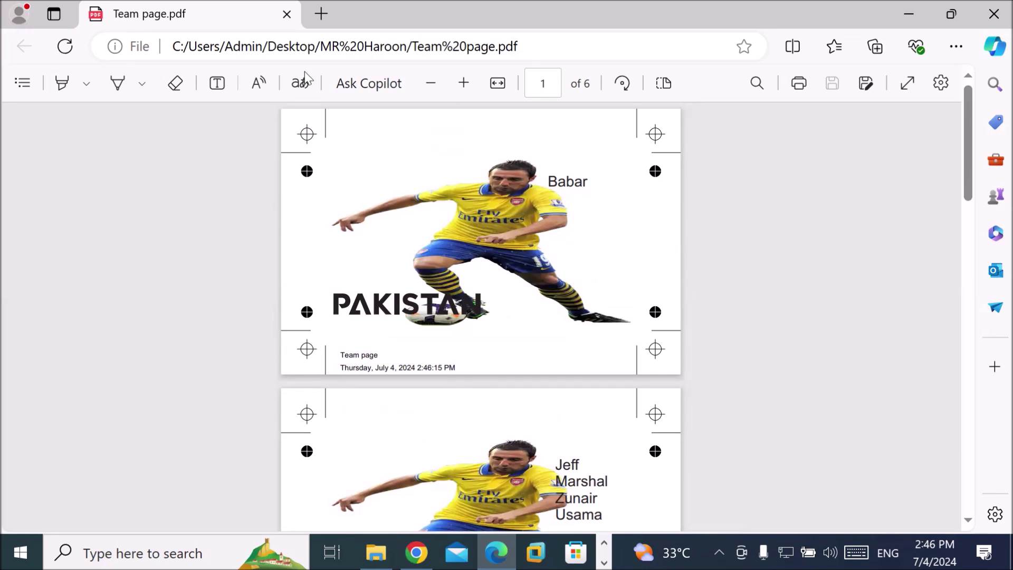
- Switch back to CorelDRAW and set the page background to No background
click(604, 562)
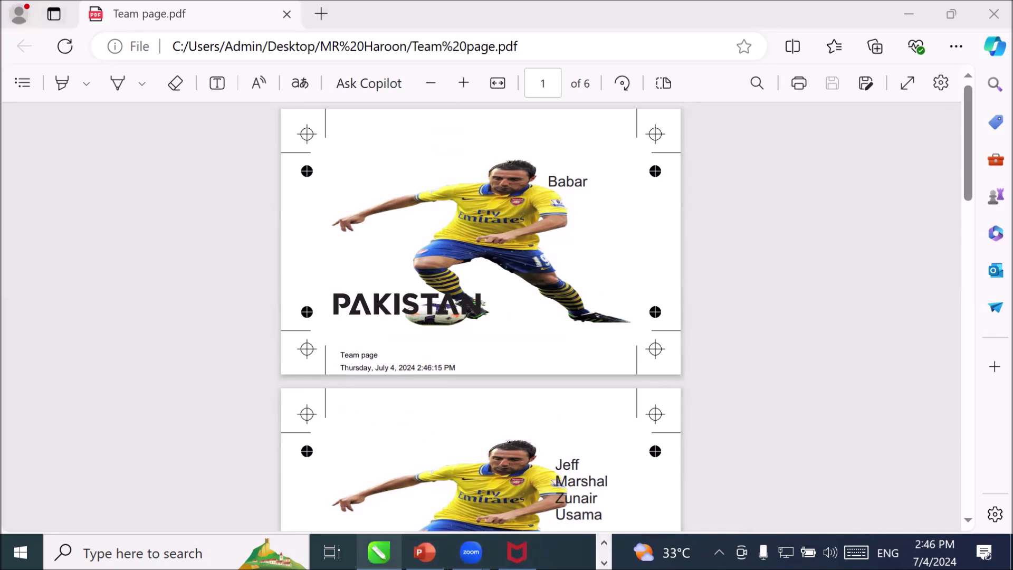
mouse_move(379, 552)
click(447, 439)
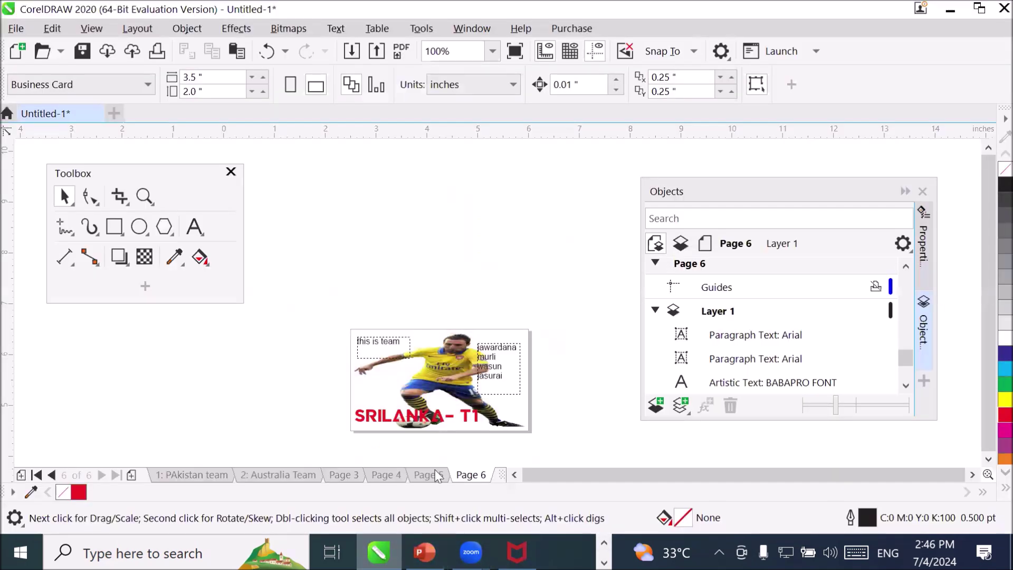
scroll(448, 442, up, 2)
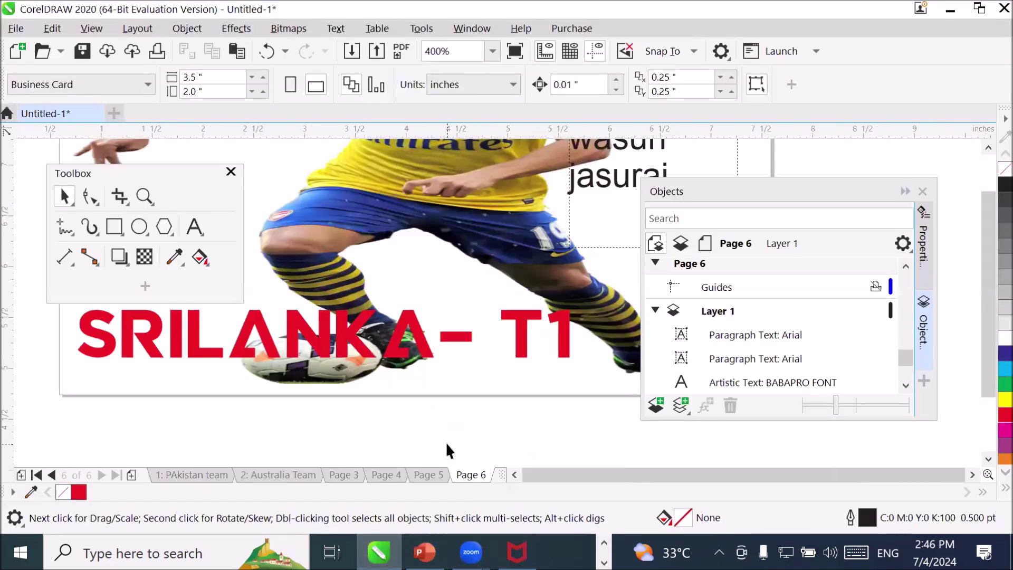
scroll(447, 450, down, 1)
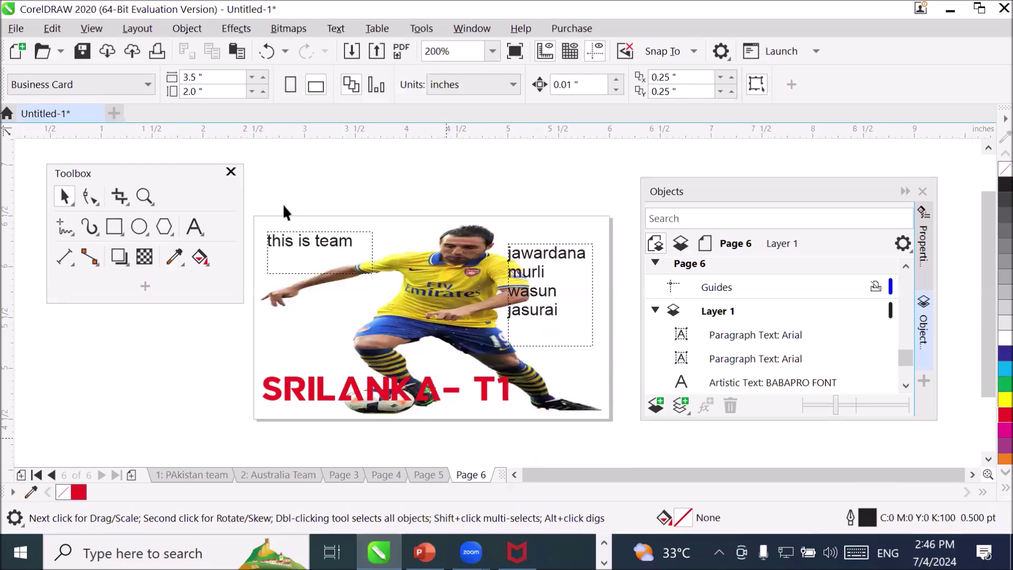
click(136, 30)
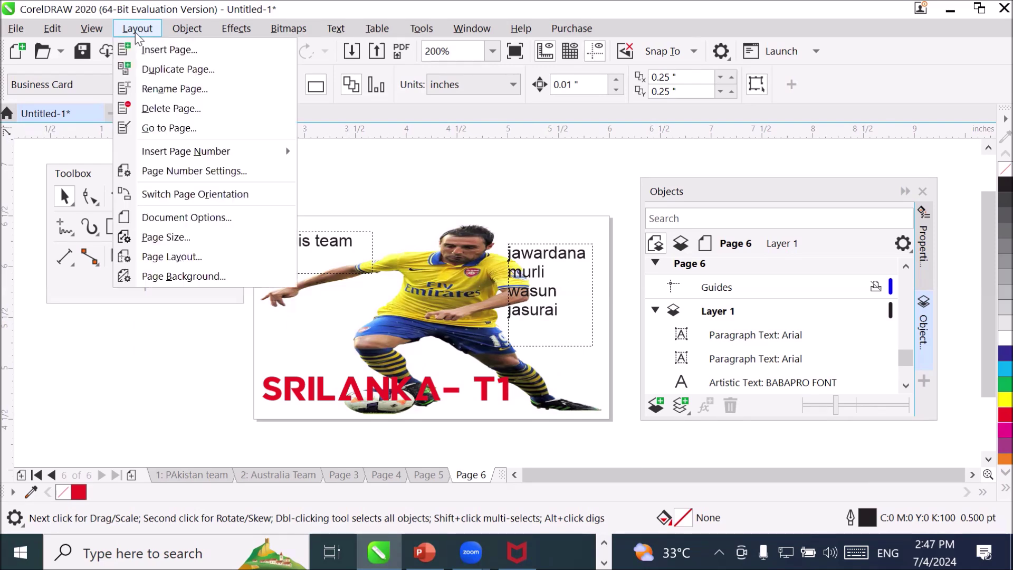
click(191, 276)
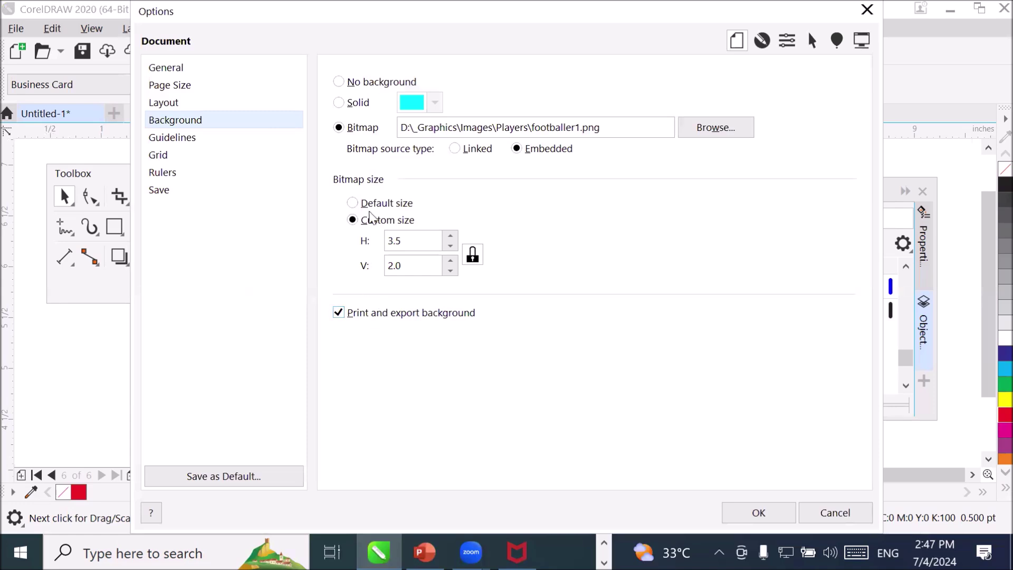
click(379, 83)
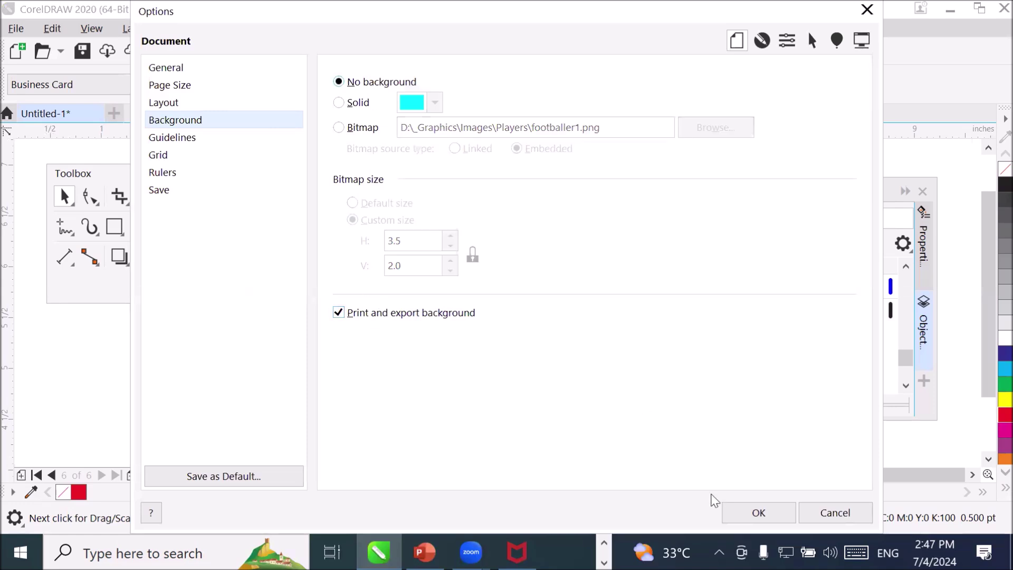
click(759, 513)
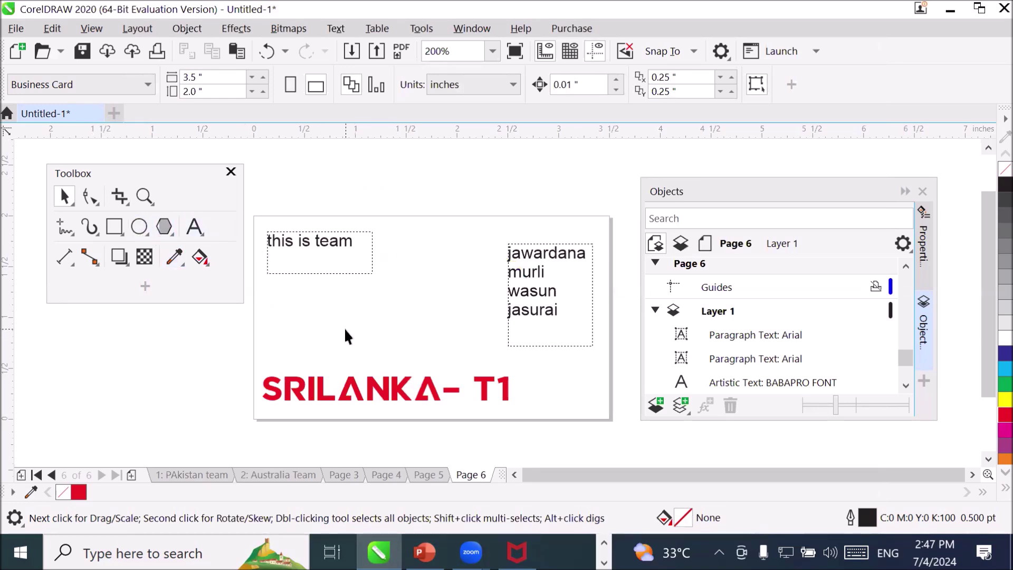
click(200, 468)
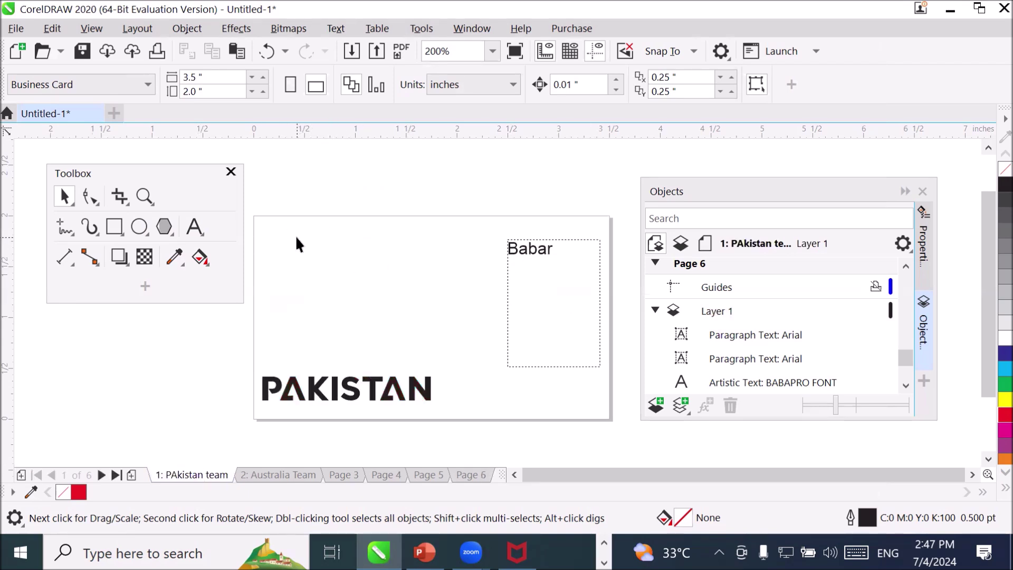
click(14, 31)
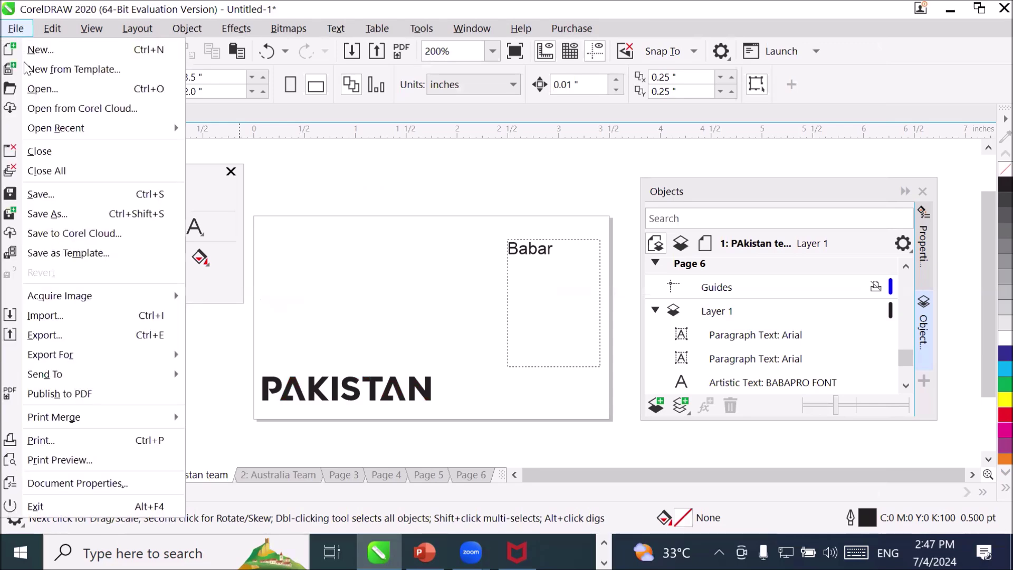
click(125, 320)
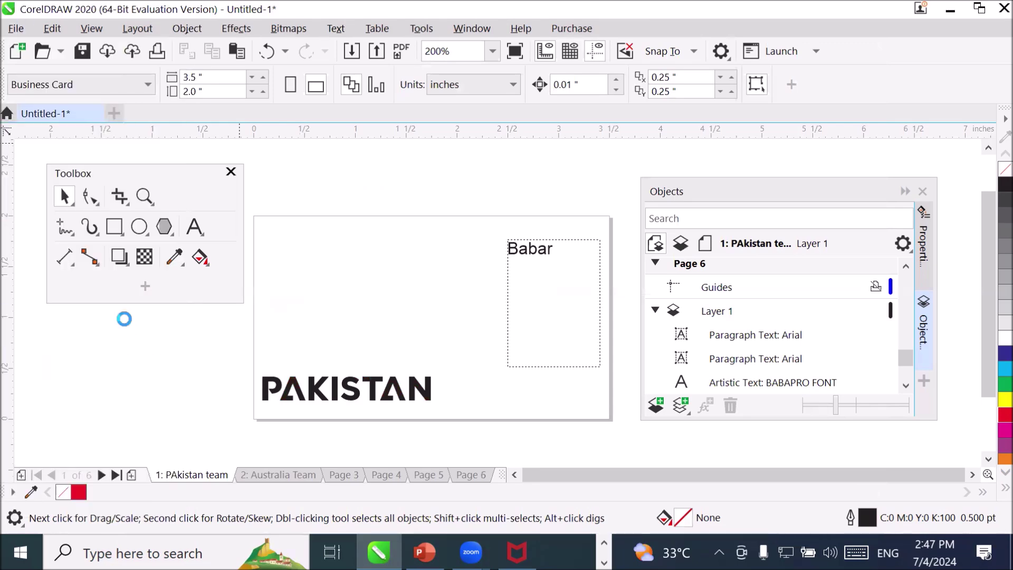
scroll(504, 289, down, 5)
click(207, 45)
scroll(395, 226, down, 10)
scroll(393, 221, down, 6)
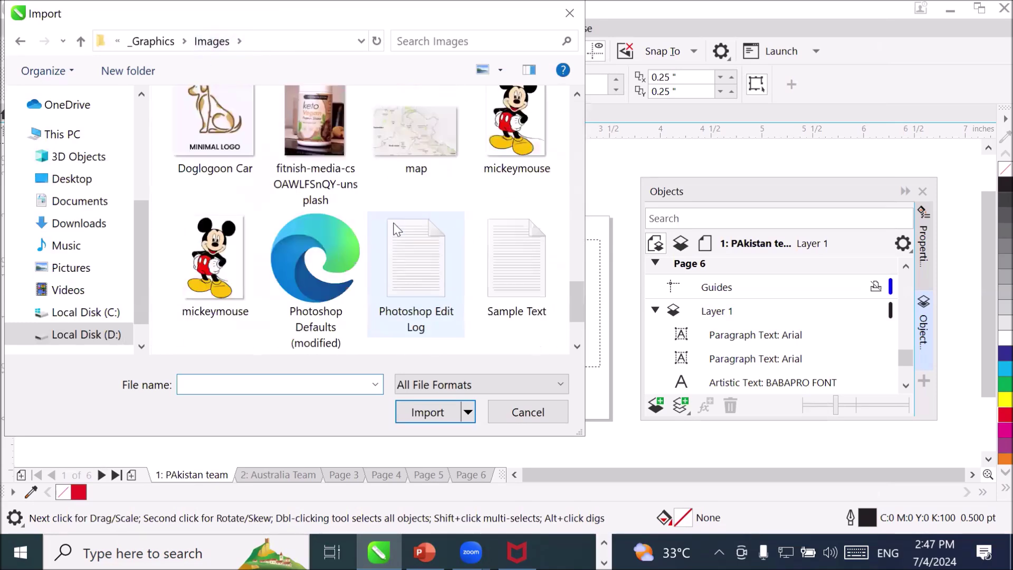
click(227, 255)
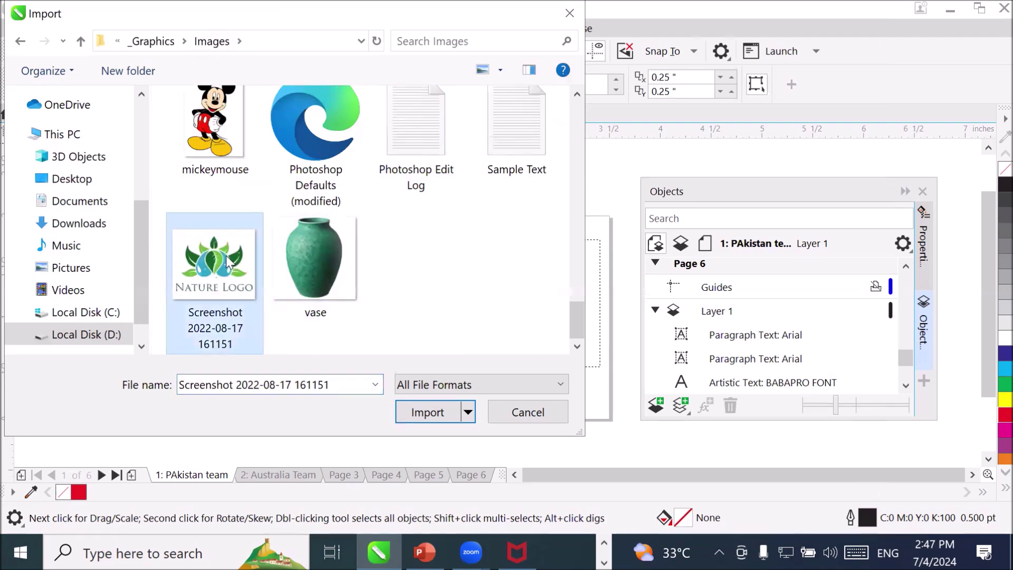
click(446, 418)
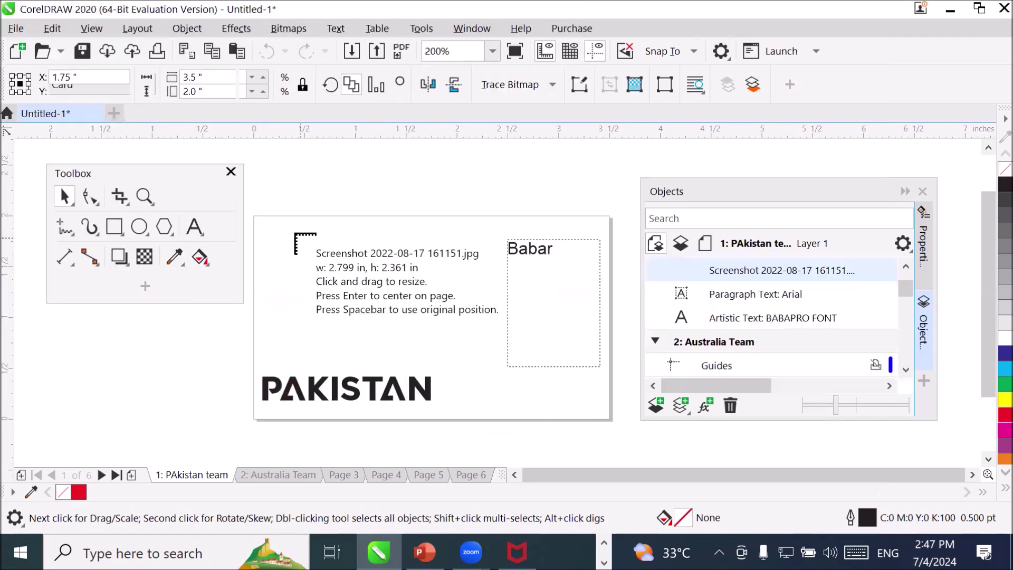
drag(267, 226, 330, 272)
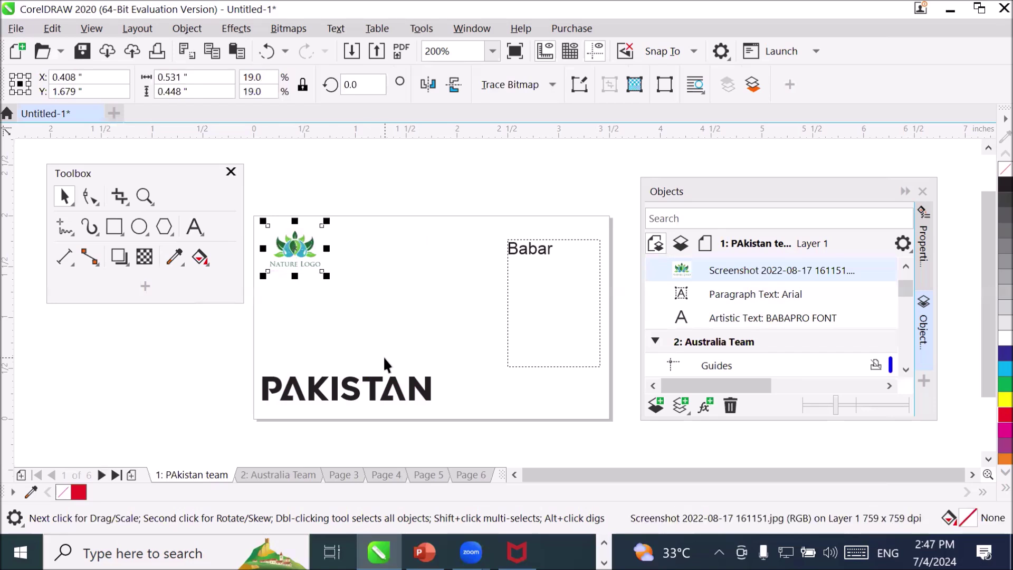
click(390, 320)
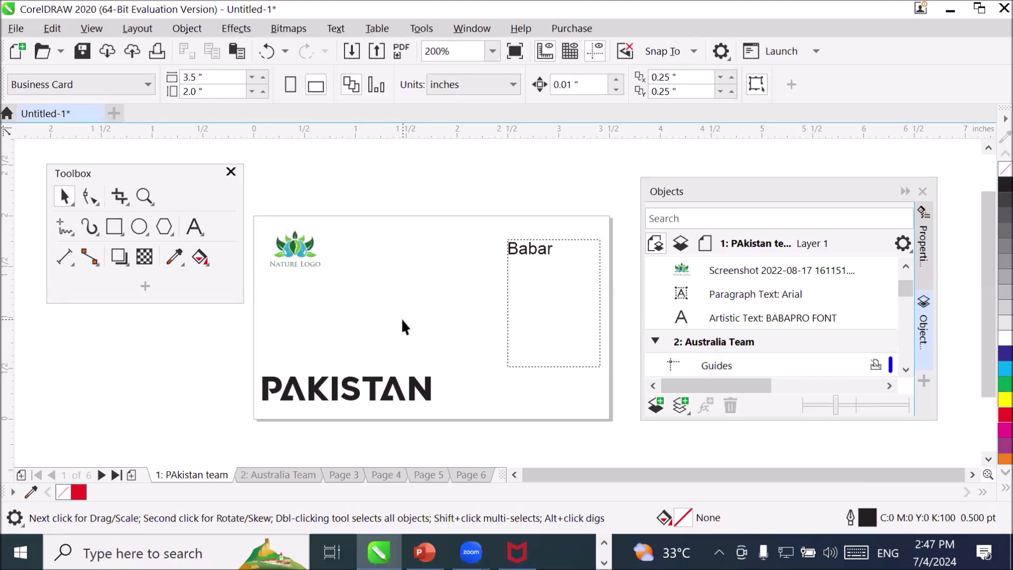
- Copy the nature logo from the PAkistan team page and paste it onto the Australia Team page
click(290, 254)
right_click(290, 255)
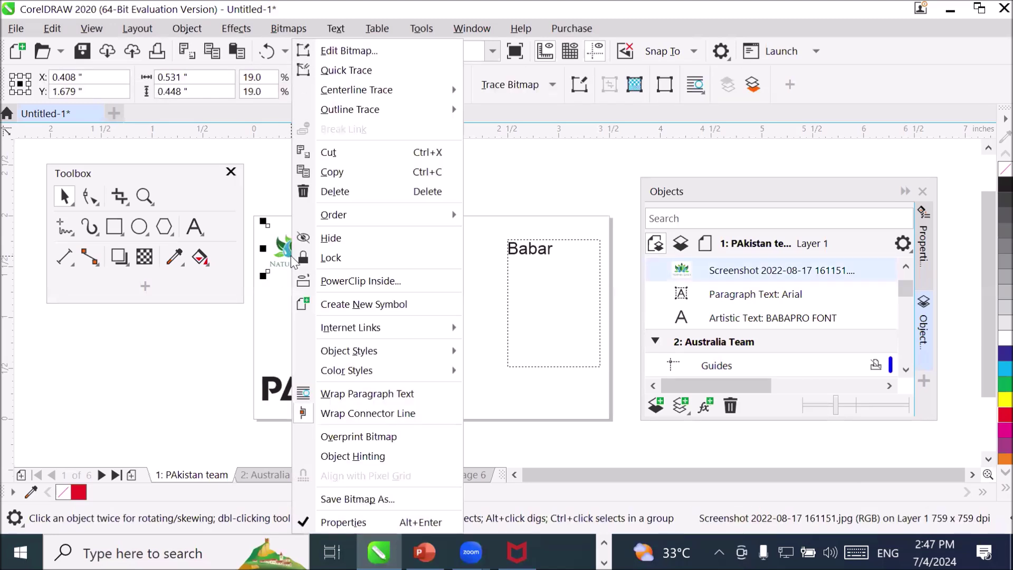
click(369, 172)
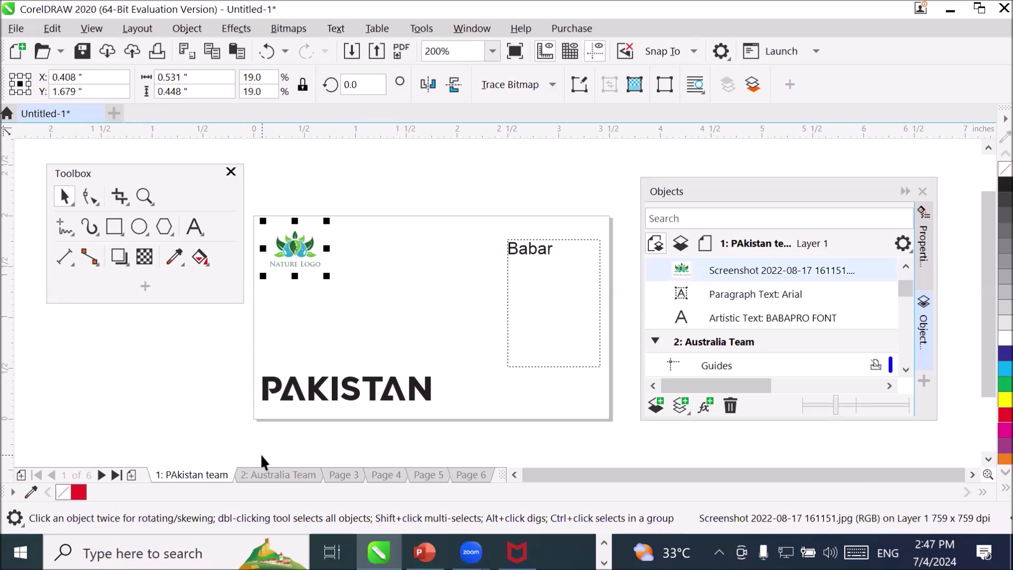
click(263, 472)
right_click(329, 262)
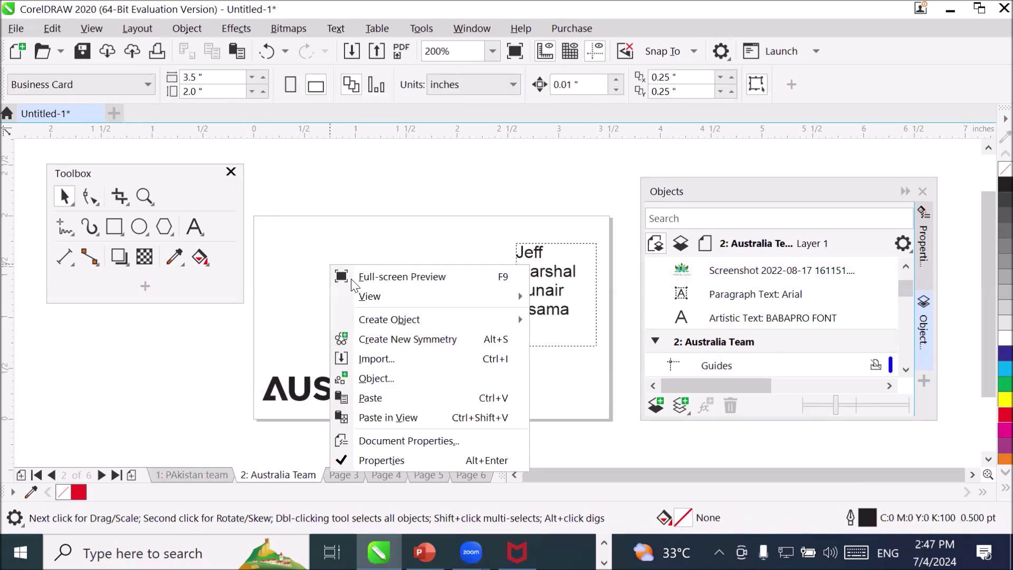
click(376, 396)
click(412, 352)
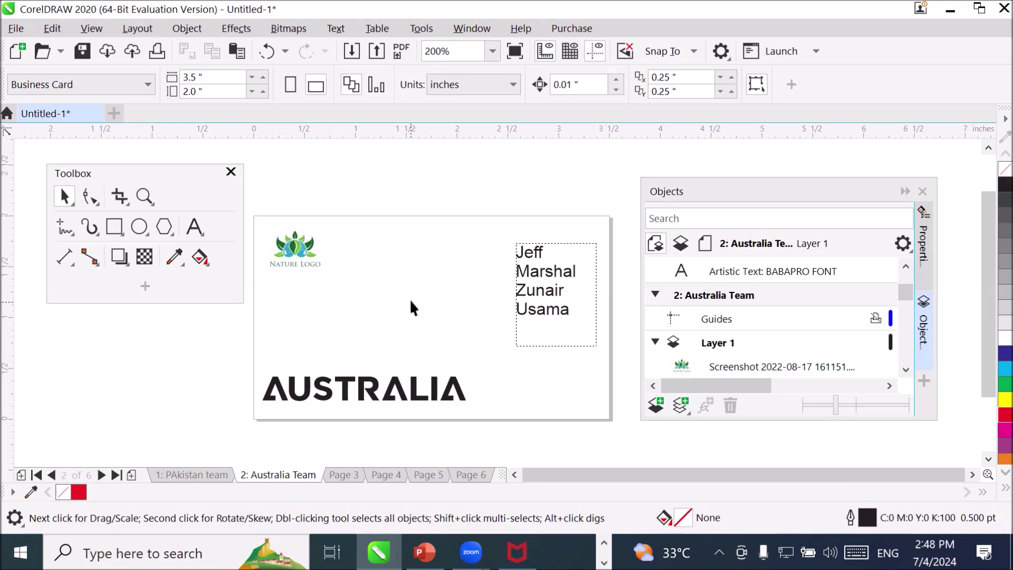
- Delete the nature logo from both the PAkistan team and Australia Team pages
click(204, 475)
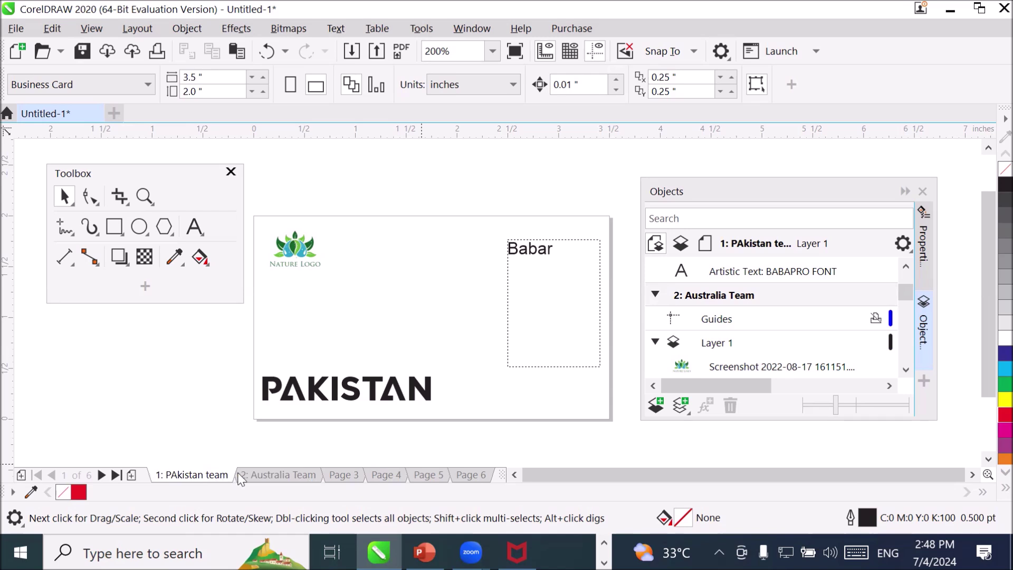
click(251, 479)
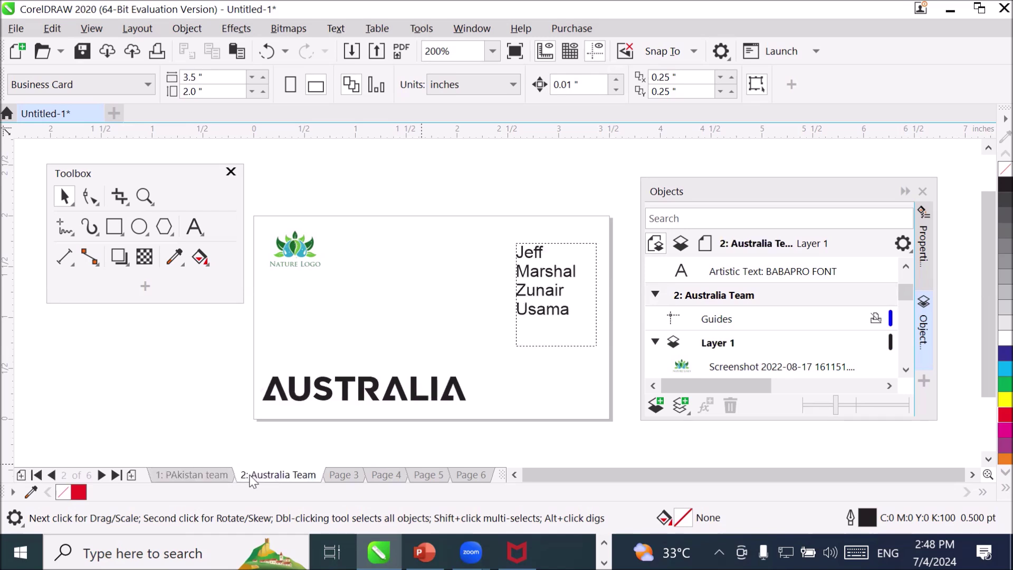
click(334, 474)
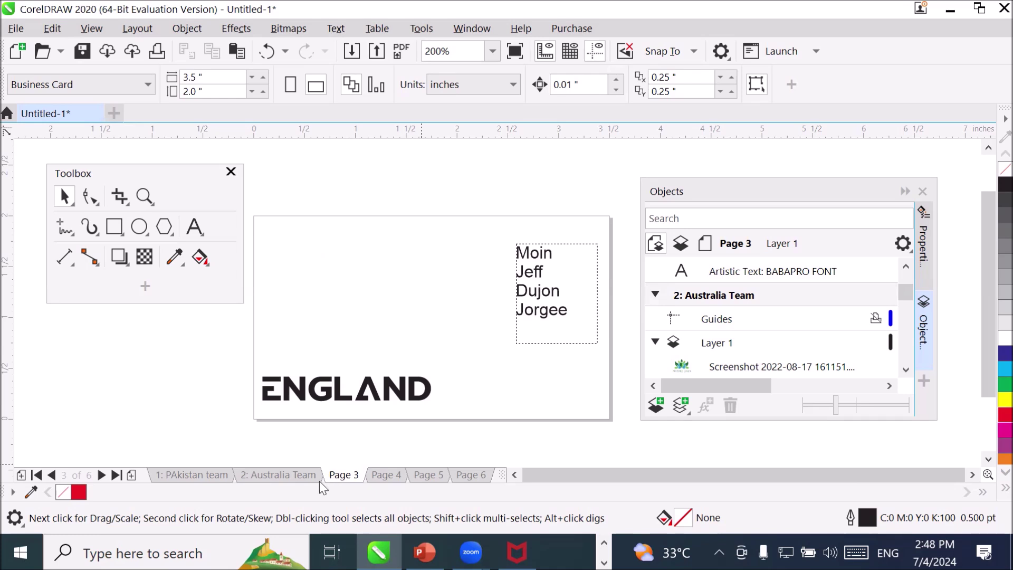
click(187, 472)
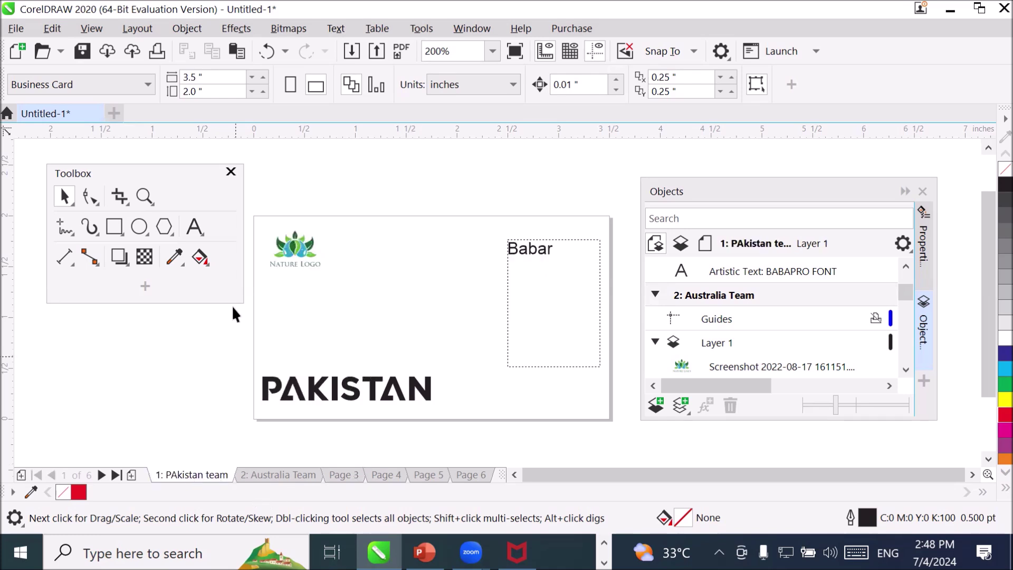
click(307, 250)
key(Delete)
click(275, 475)
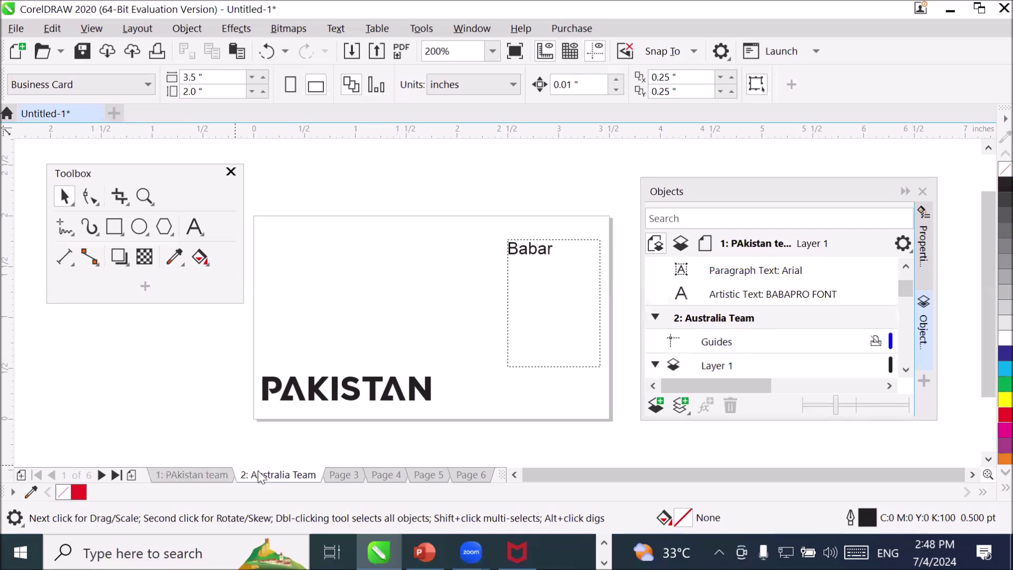
click(290, 250)
key(Delete)
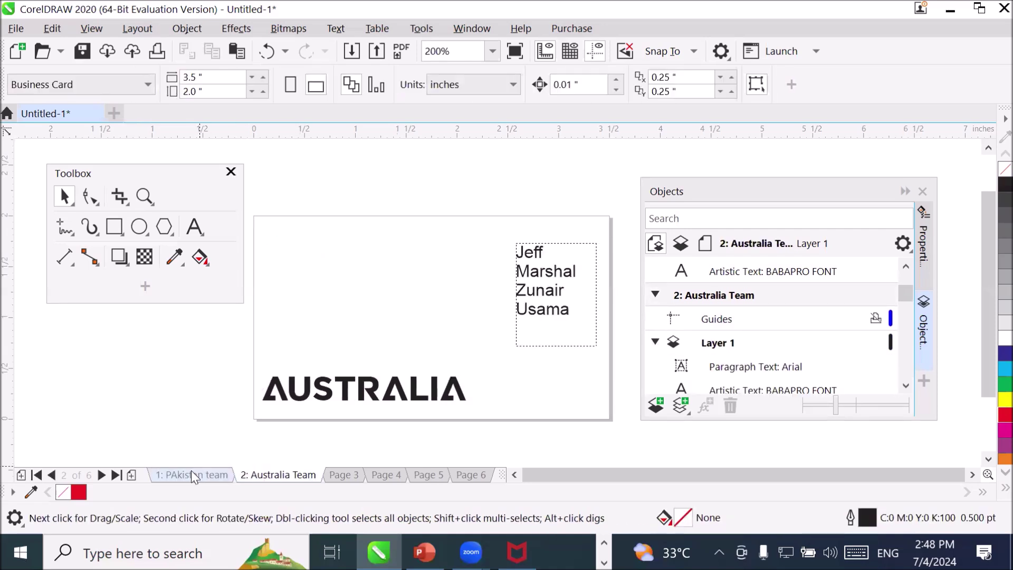
- Return to the PAkistan team page and reposition and lengthen the Objects docker to show more of the page list
click(191, 470)
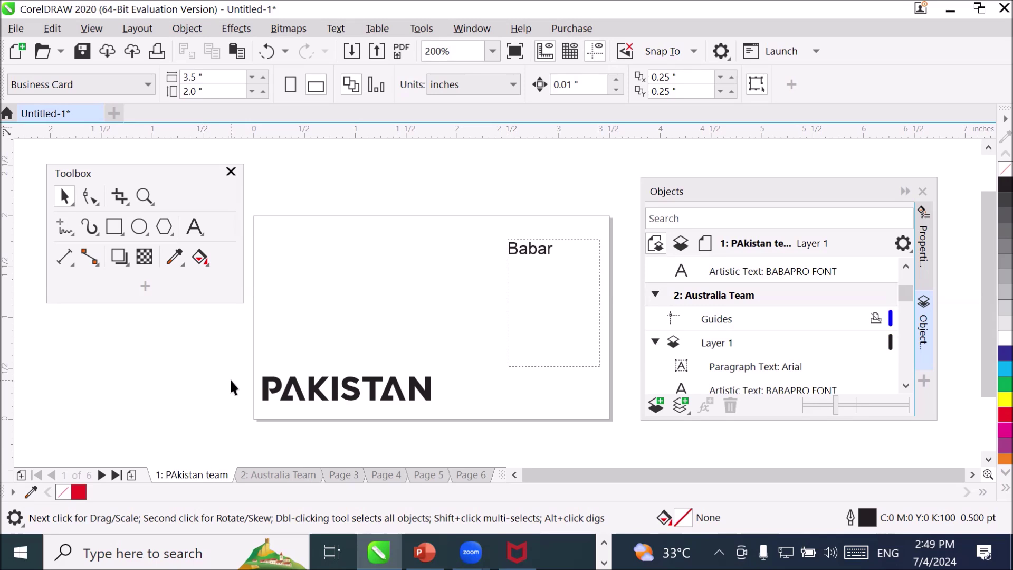
drag(696, 192, 652, 175)
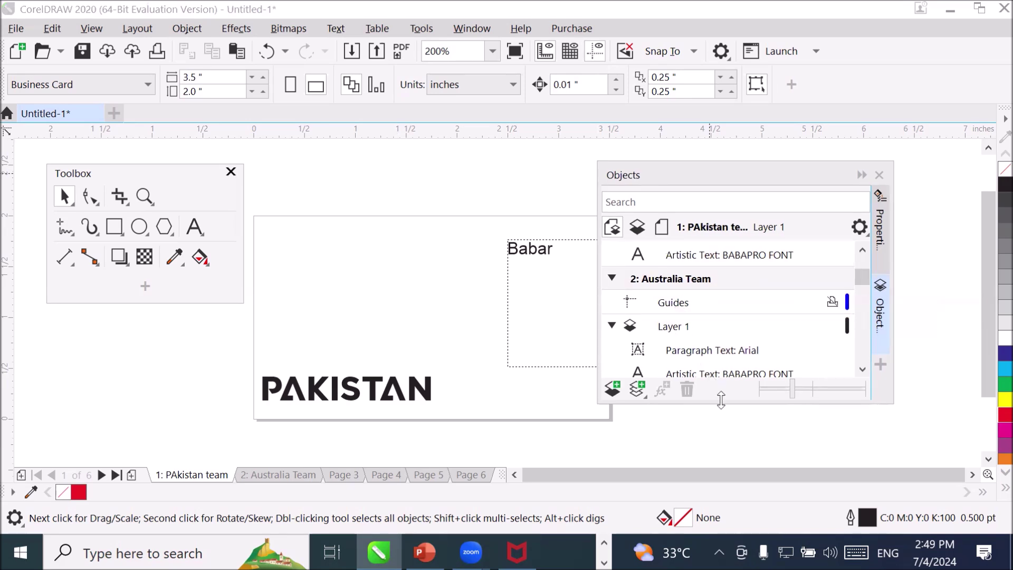
drag(721, 400, 722, 503)
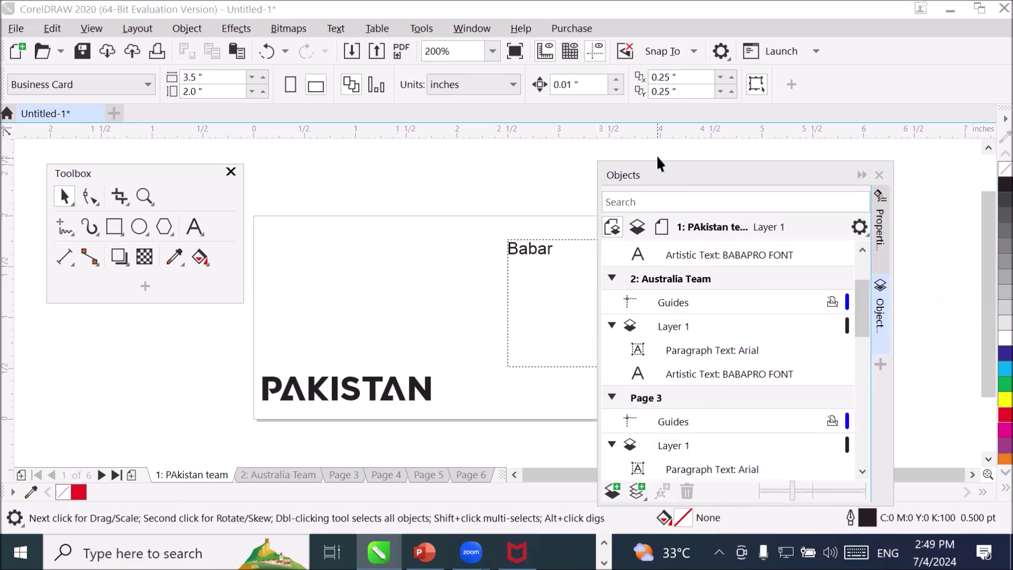
drag(664, 177, 663, 153)
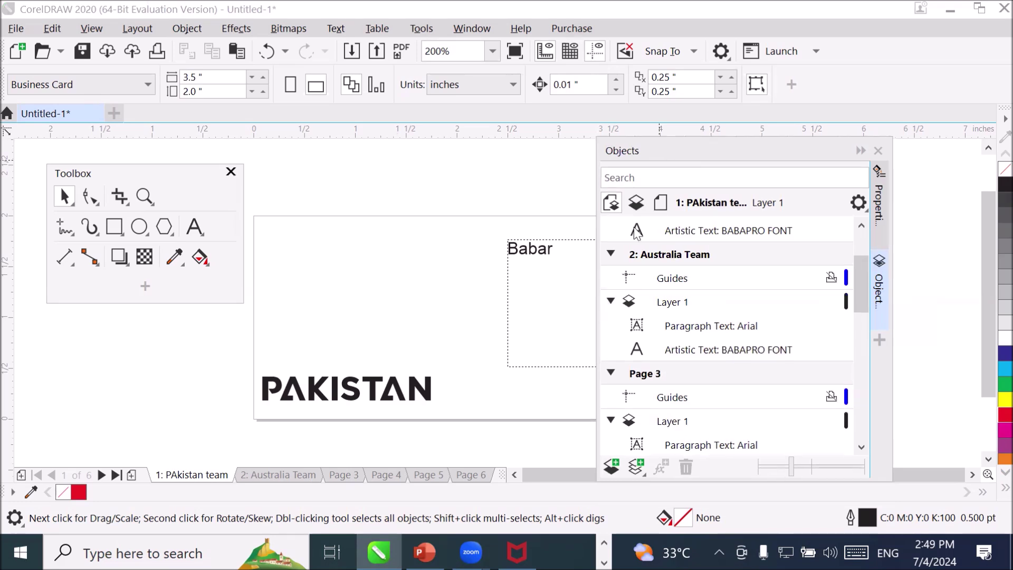
- Collapse the Australia Team, Page 3, Page 4, Page 5 and Page 6 entries in the object list to reach Master Page
click(612, 254)
click(611, 278)
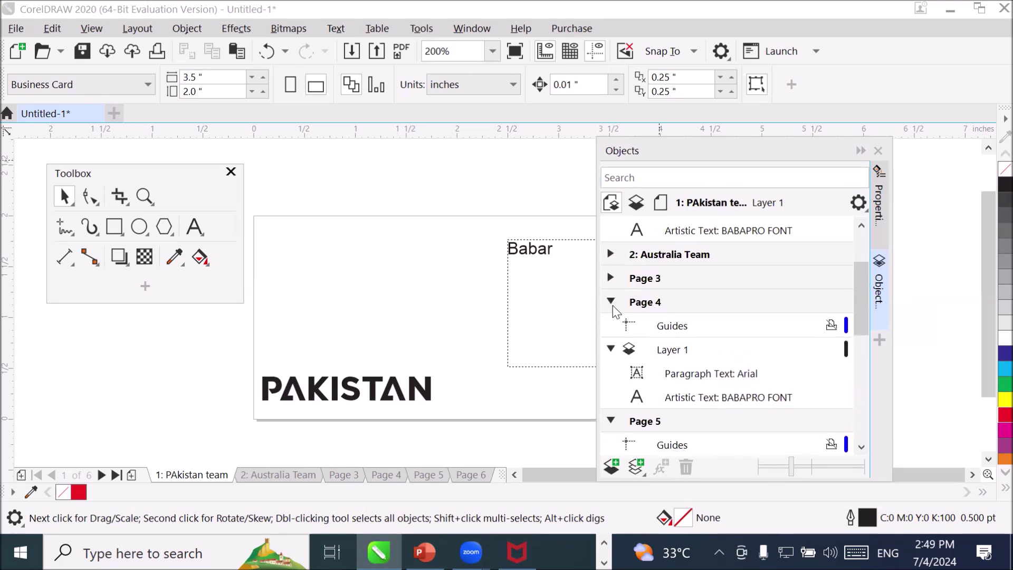
click(611, 302)
click(611, 325)
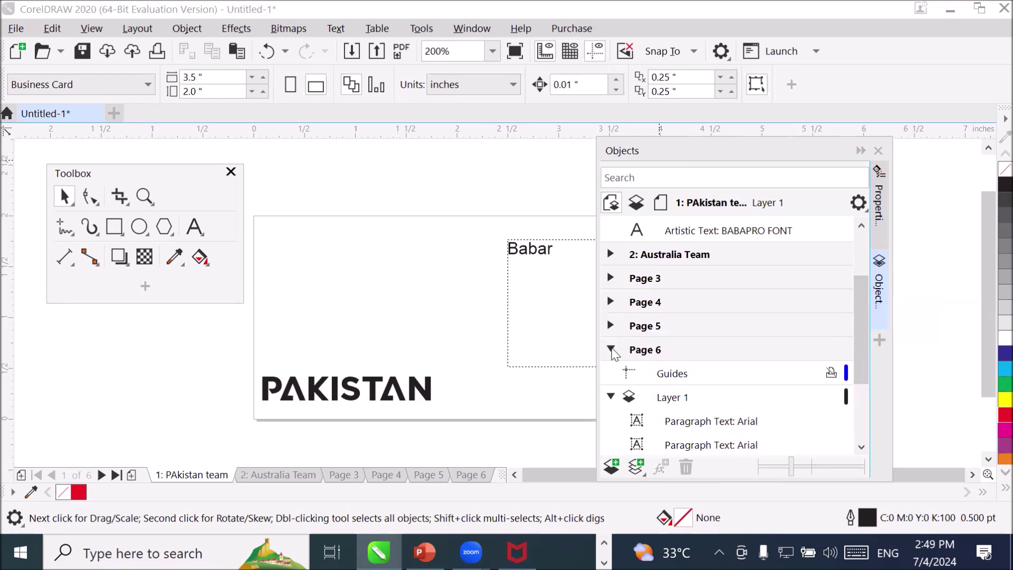
click(612, 349)
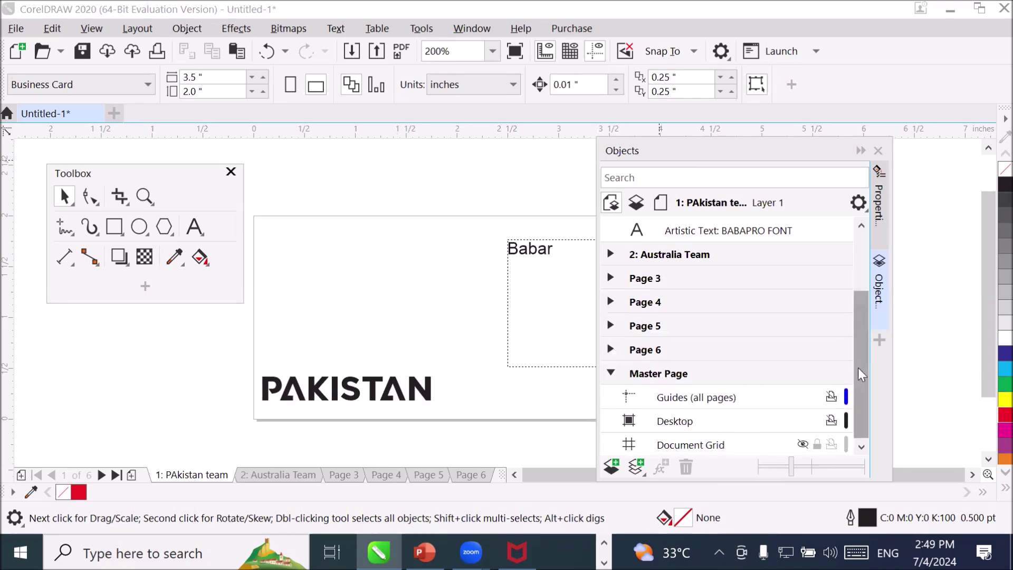
drag(855, 367, 853, 413)
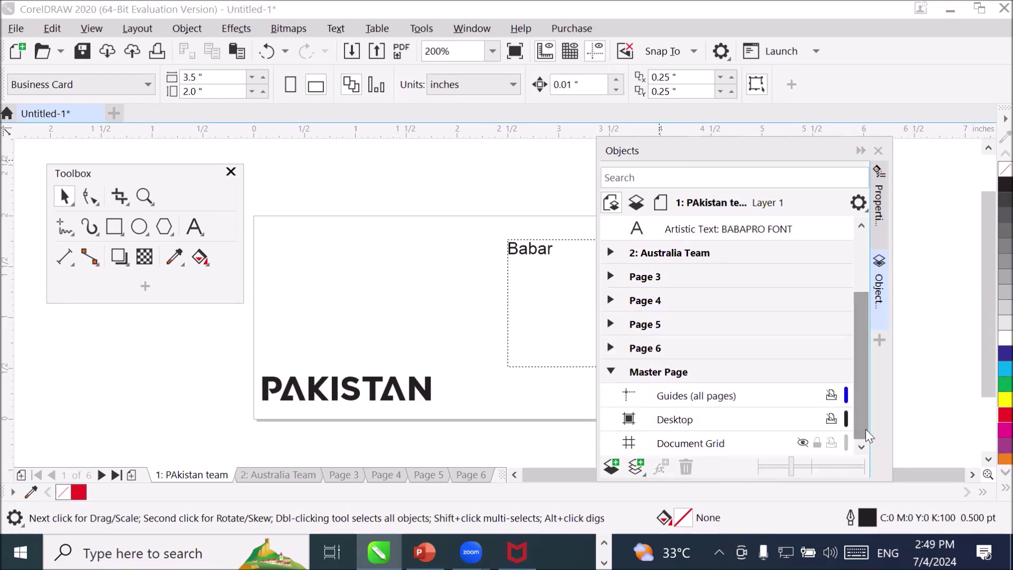
- Examine the Guides (all pages), Desktop and Document Grid layers belonging to Master Page
click(650, 371)
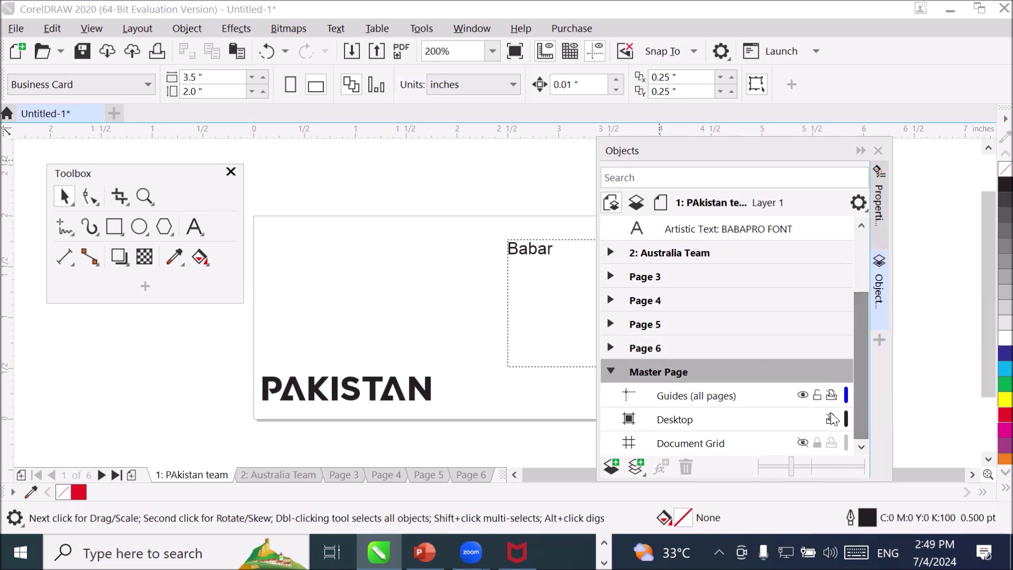
click(682, 398)
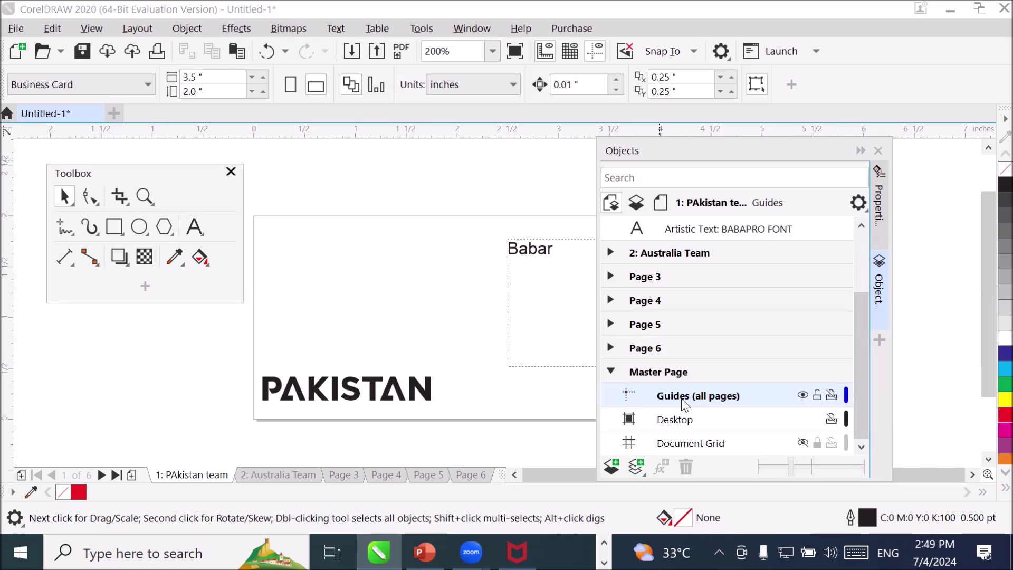
click(686, 420)
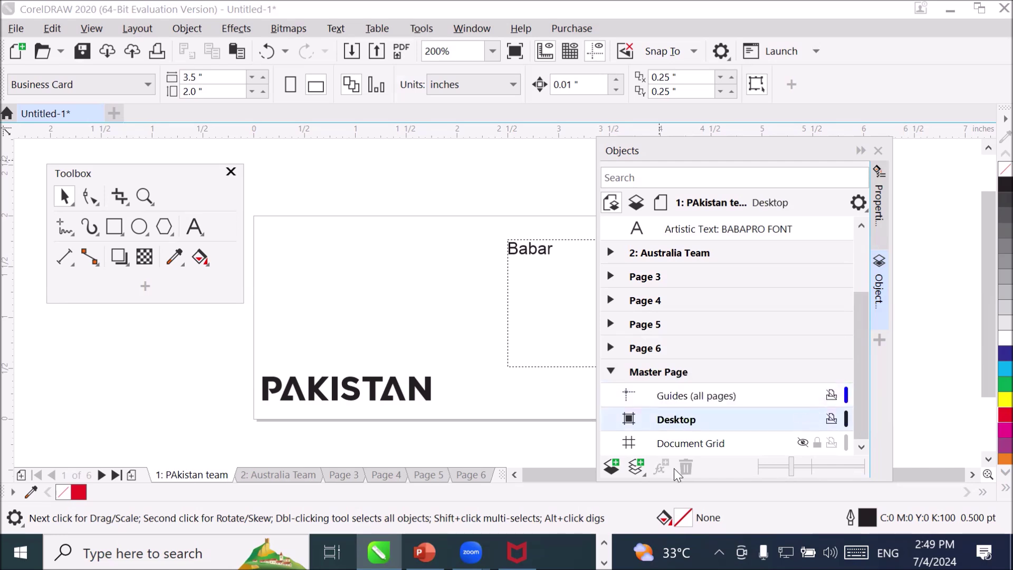
click(681, 443)
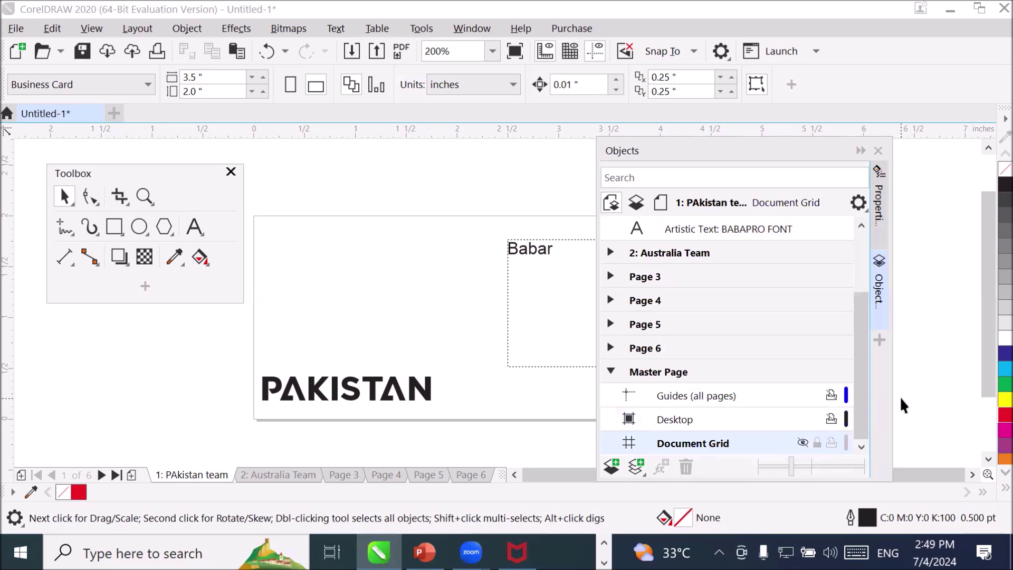
- Move the Objects docker higher and add a new all-pages master layer under Master Page
drag(730, 157, 739, 118)
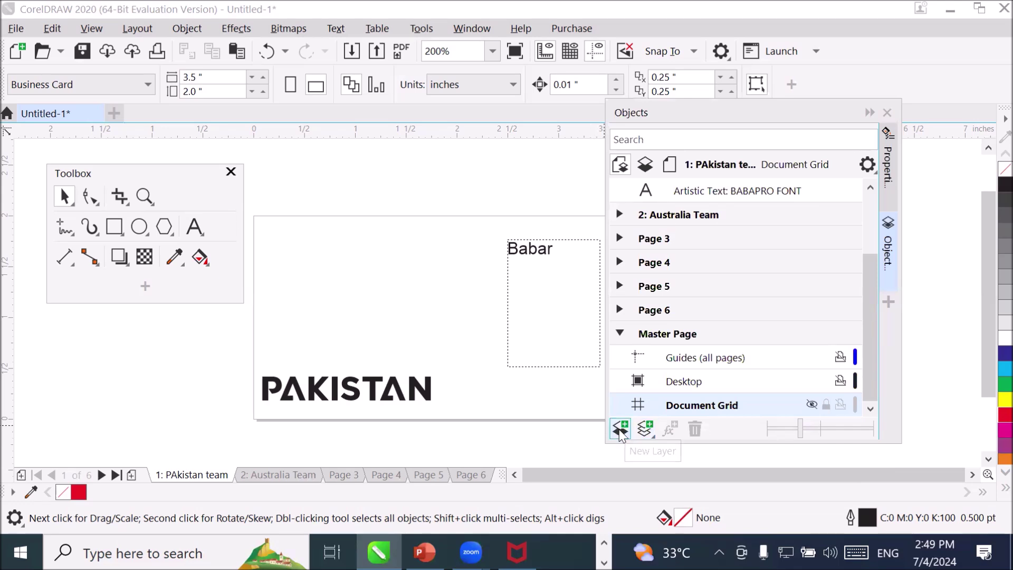
click(668, 334)
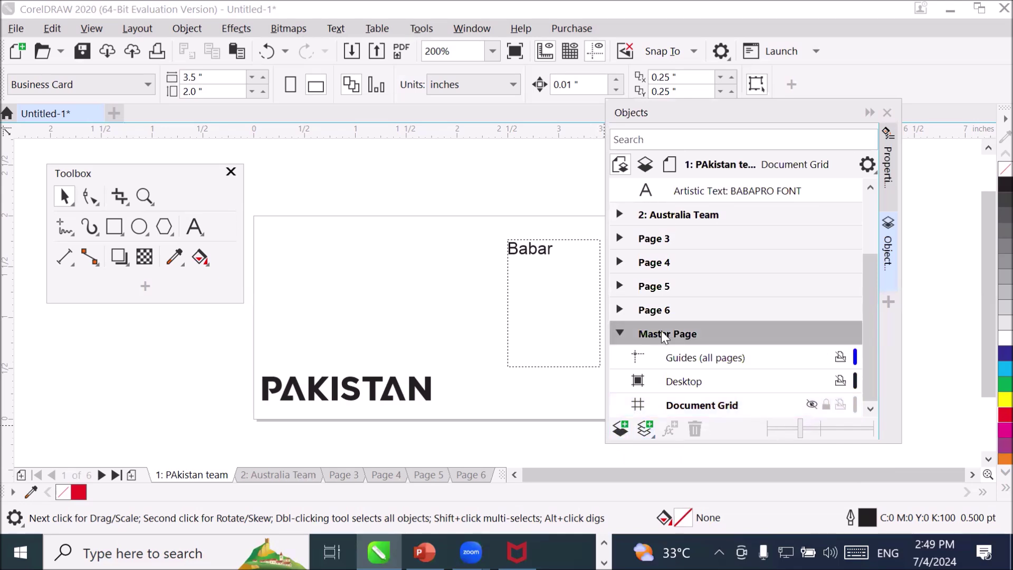
click(666, 259)
click(655, 287)
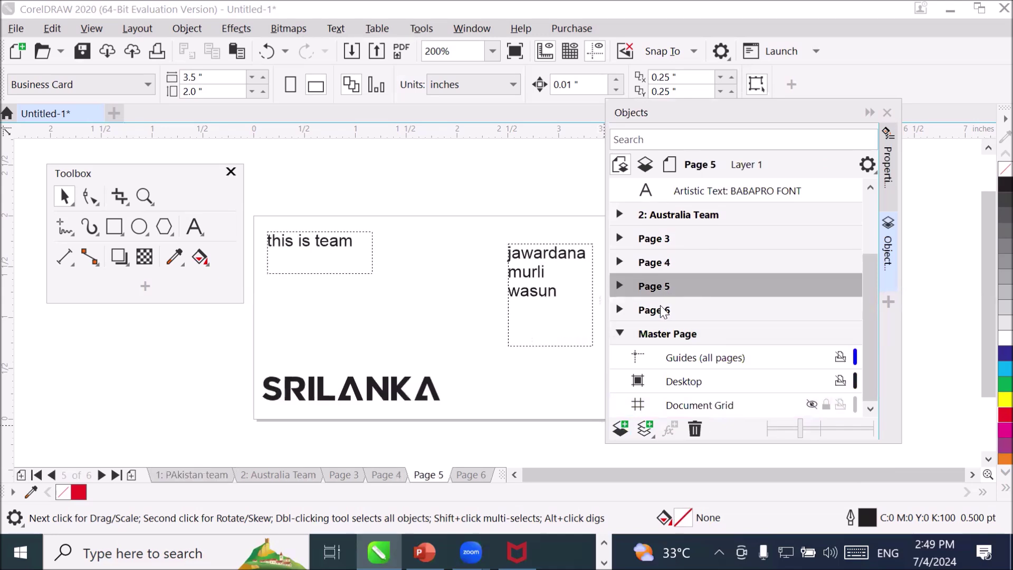
click(662, 312)
click(663, 336)
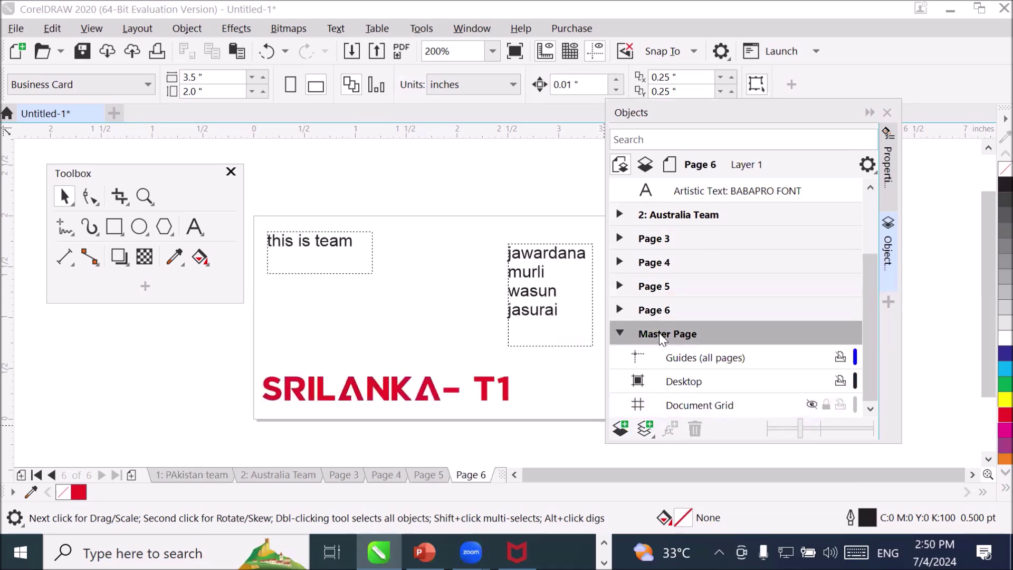
click(649, 429)
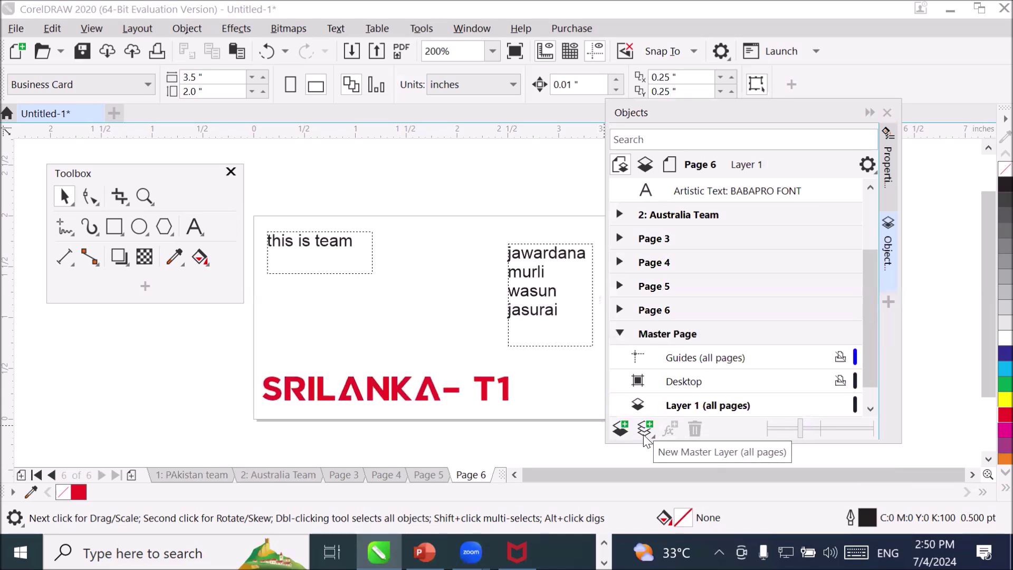
- Delete the all-pages master layer under Master Page and create a new all-pages master layer in its place
click(694, 407)
click(697, 429)
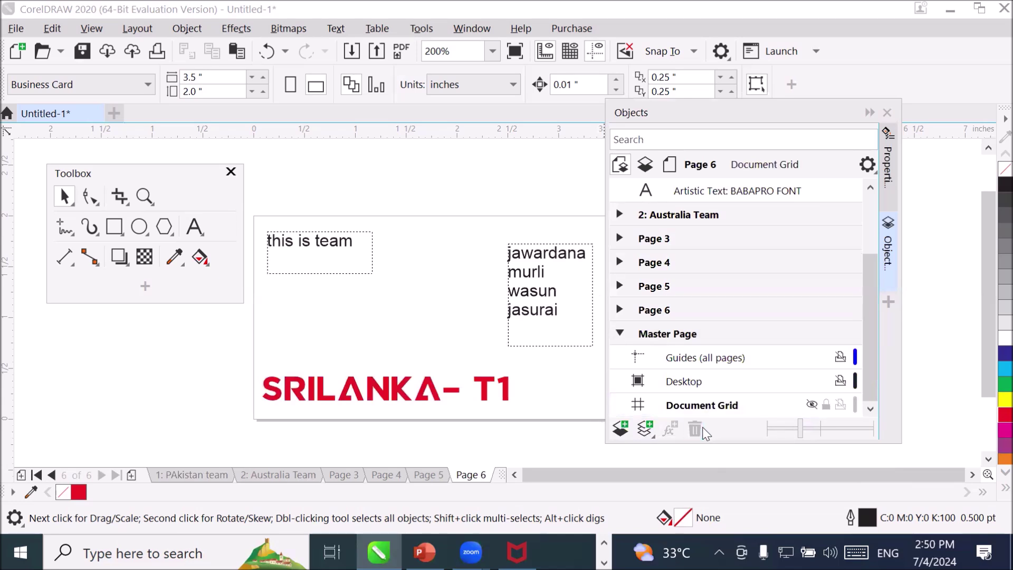
click(656, 438)
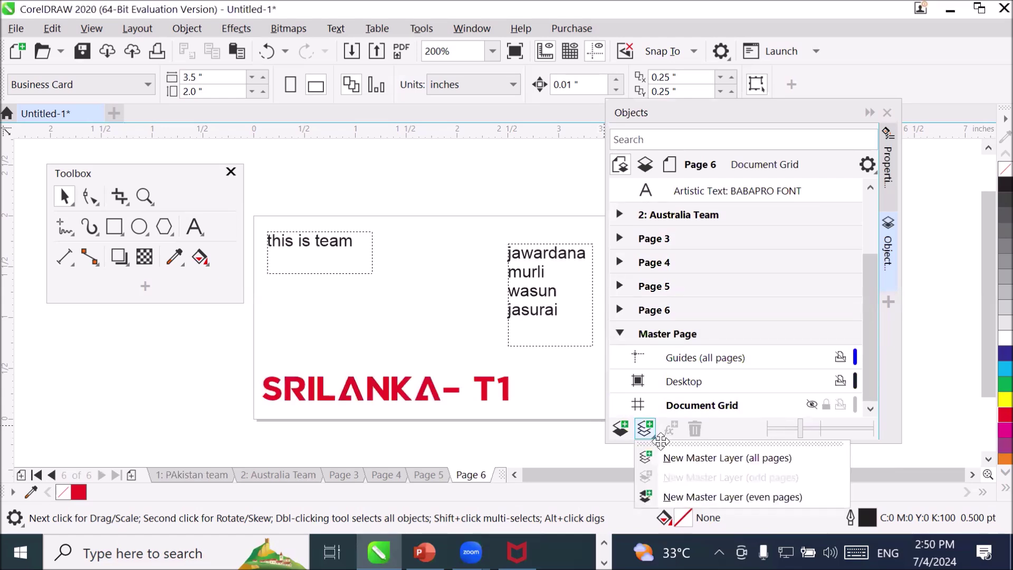
click(791, 457)
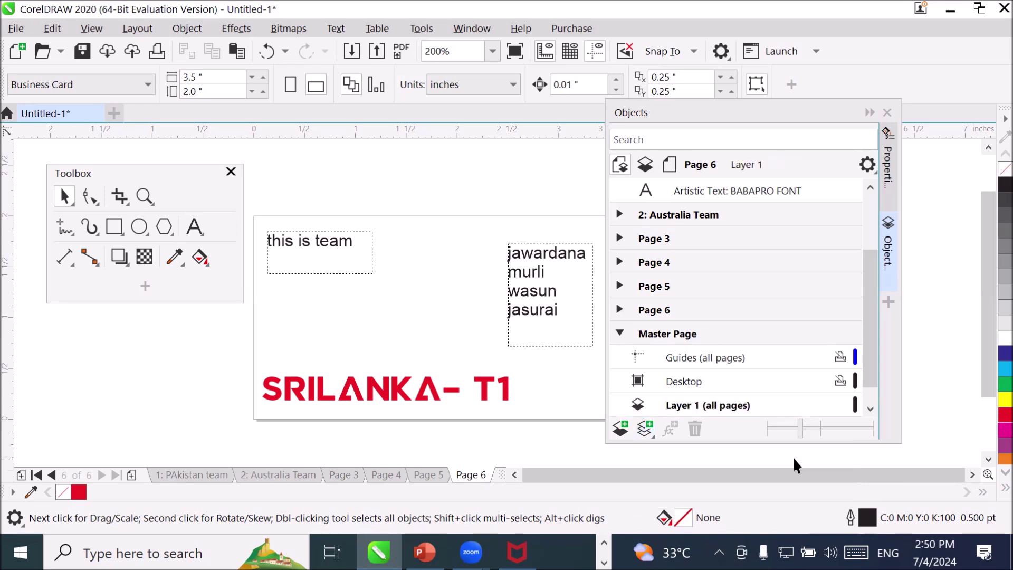
click(731, 413)
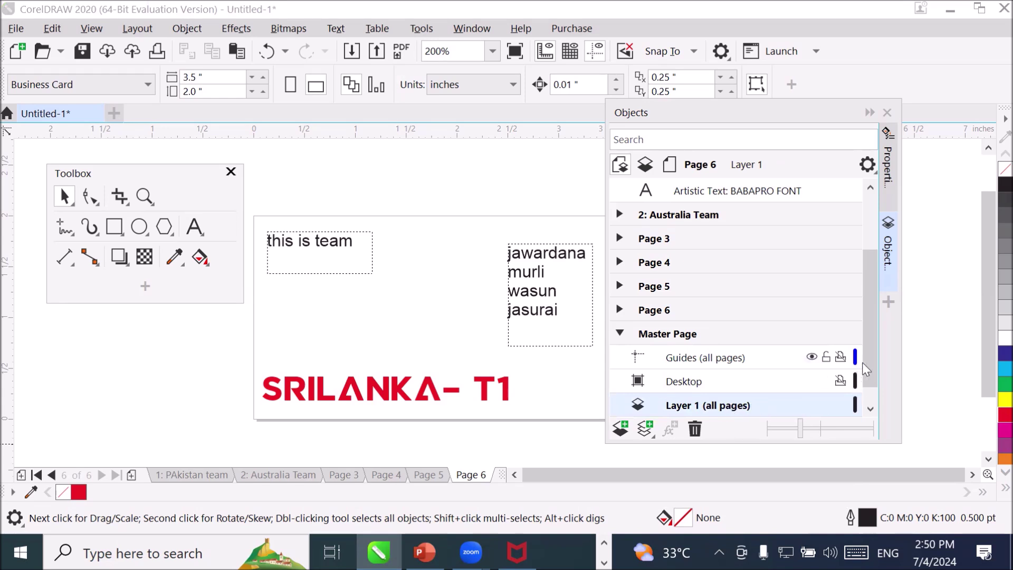
scroll(867, 363, down, 1)
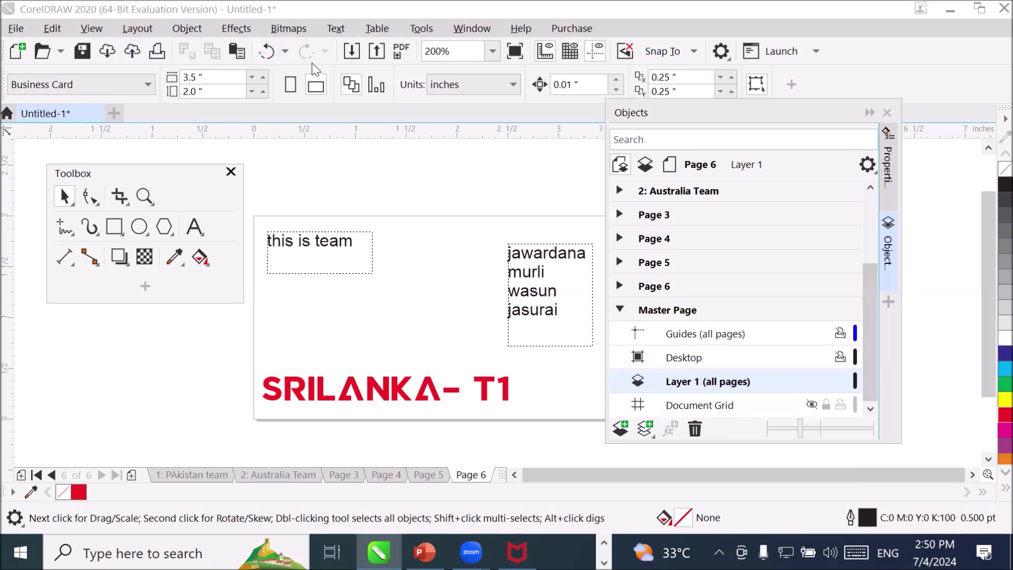
click(352, 51)
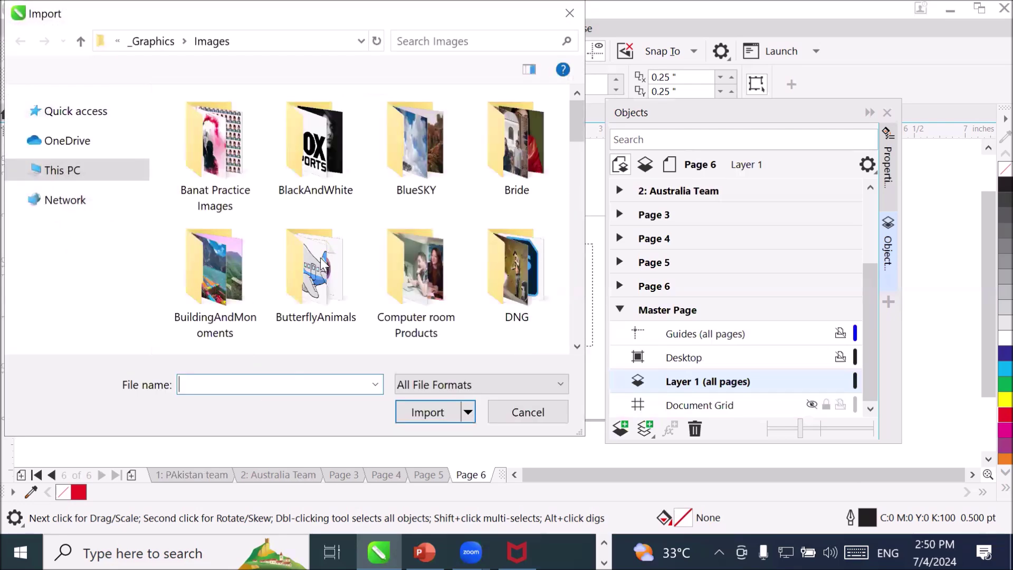
scroll(334, 237, down, 15)
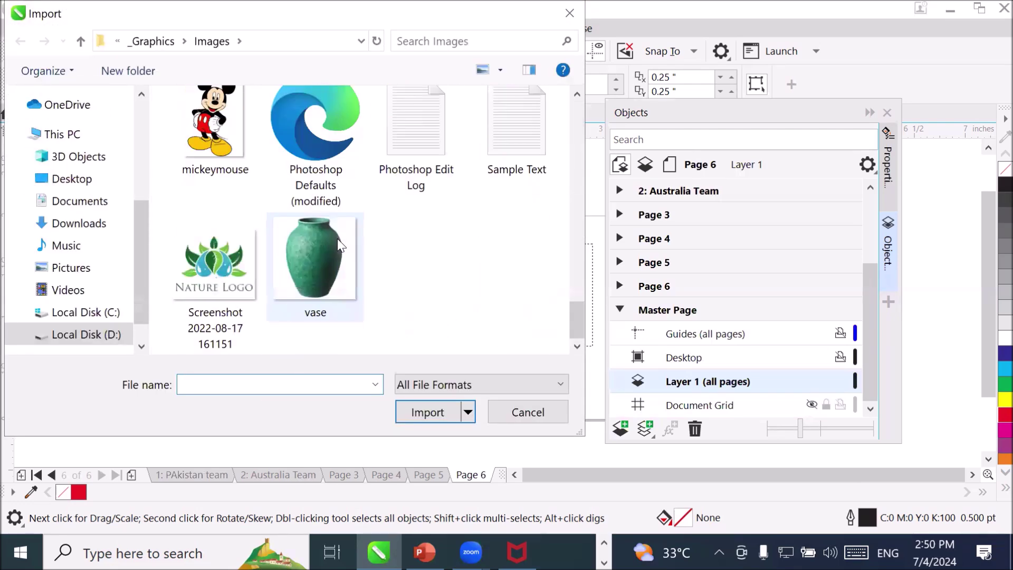
click(214, 267)
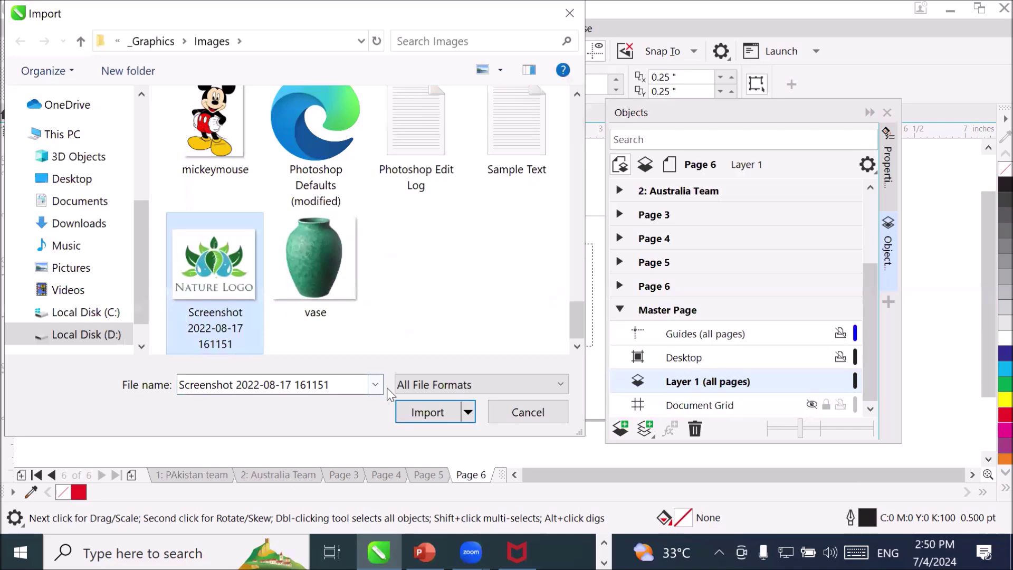
click(420, 411)
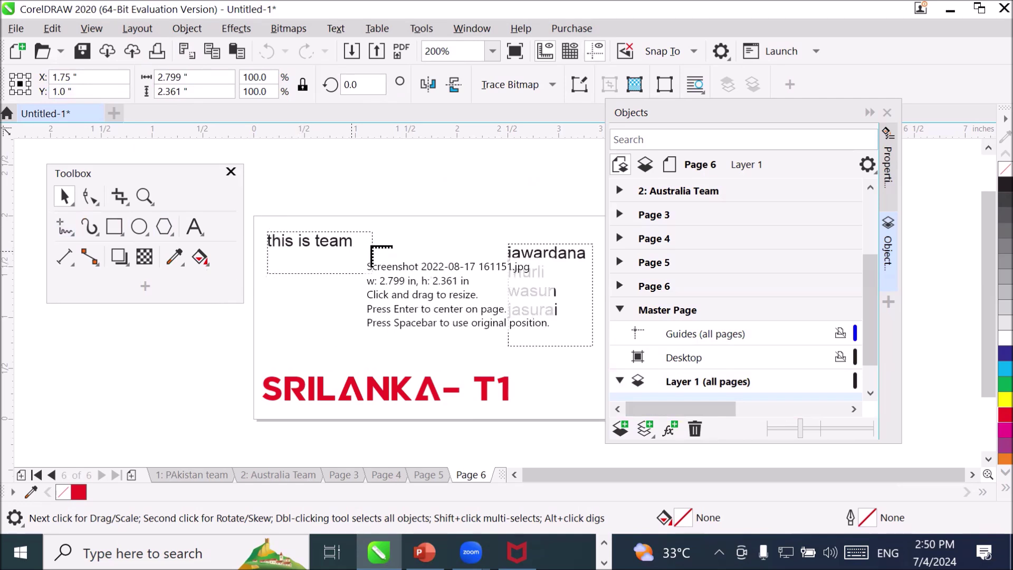
drag(259, 279, 313, 349)
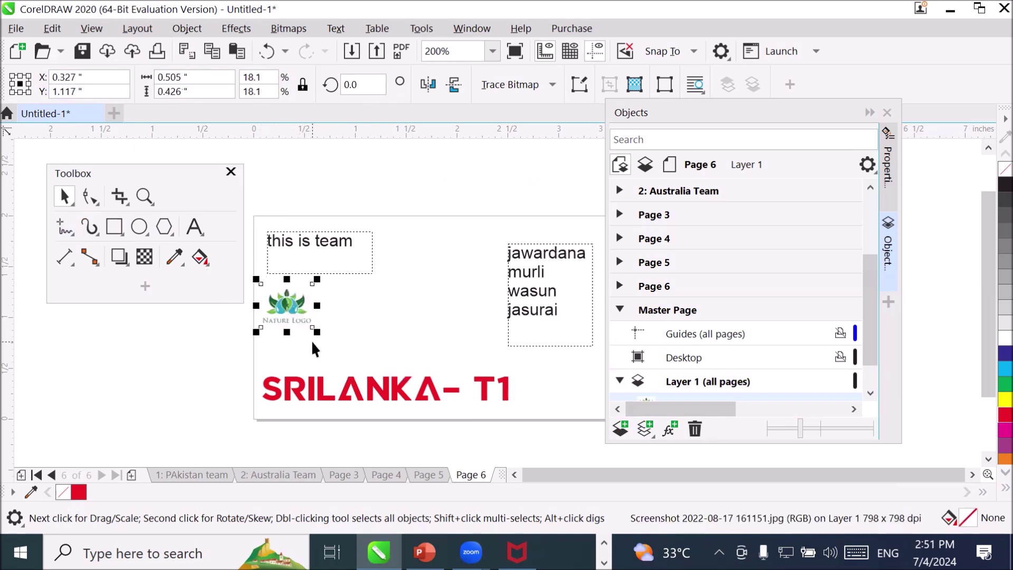
click(872, 396)
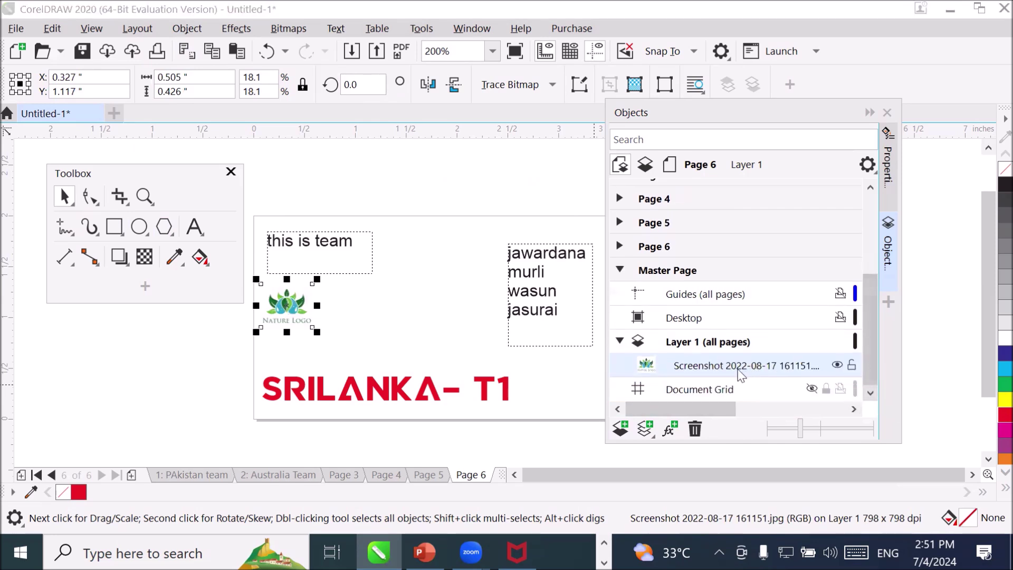
scroll(736, 372, up, 1)
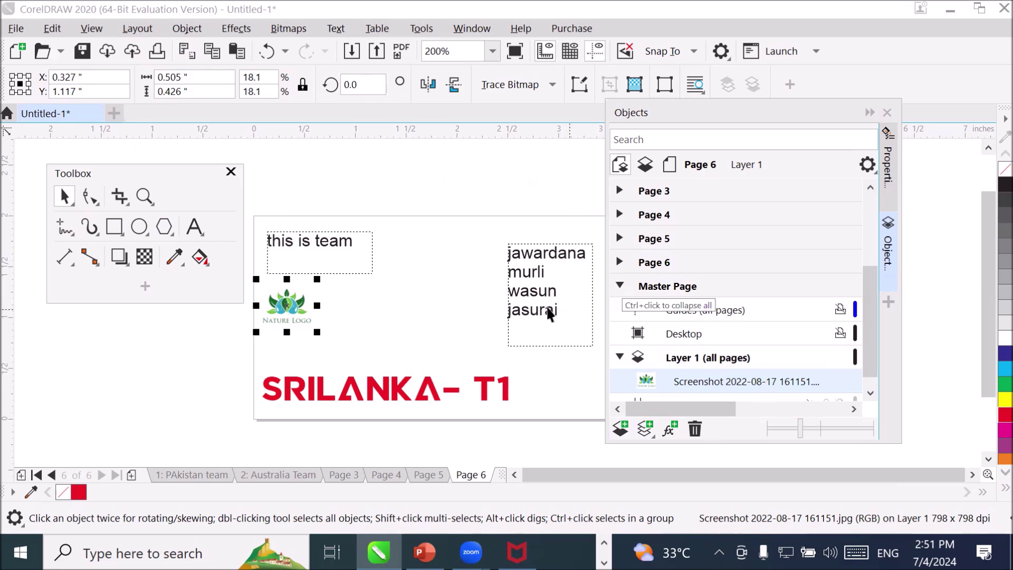
click(477, 324)
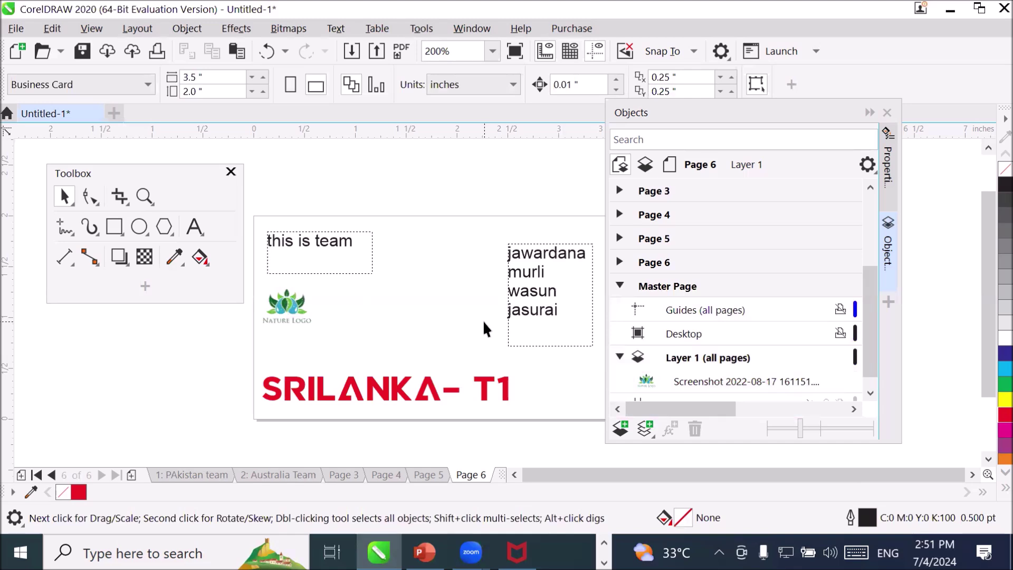
- Go through all six pages from PAkistan team to Page 6 to check the master-layer logo
click(196, 473)
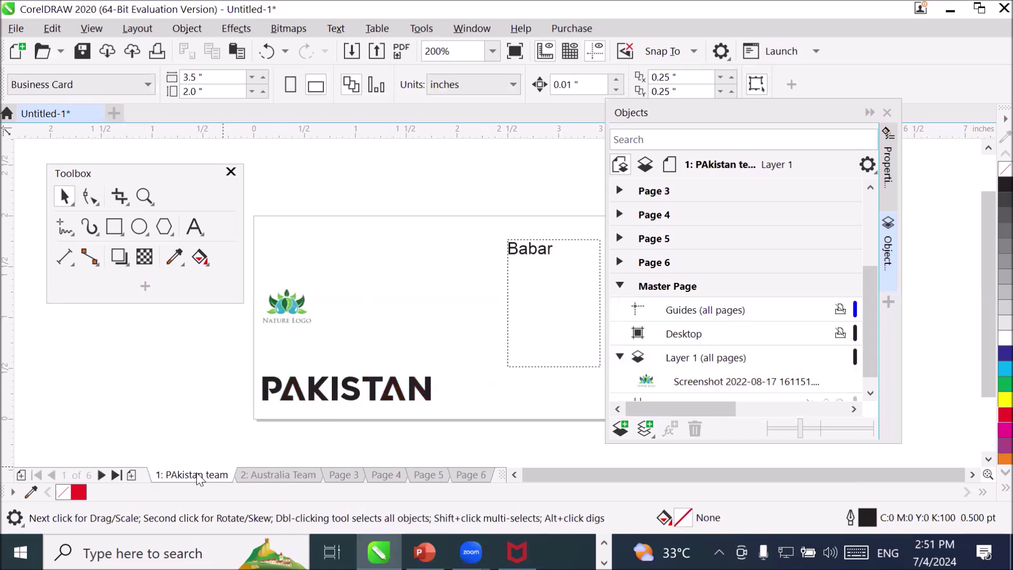
click(294, 476)
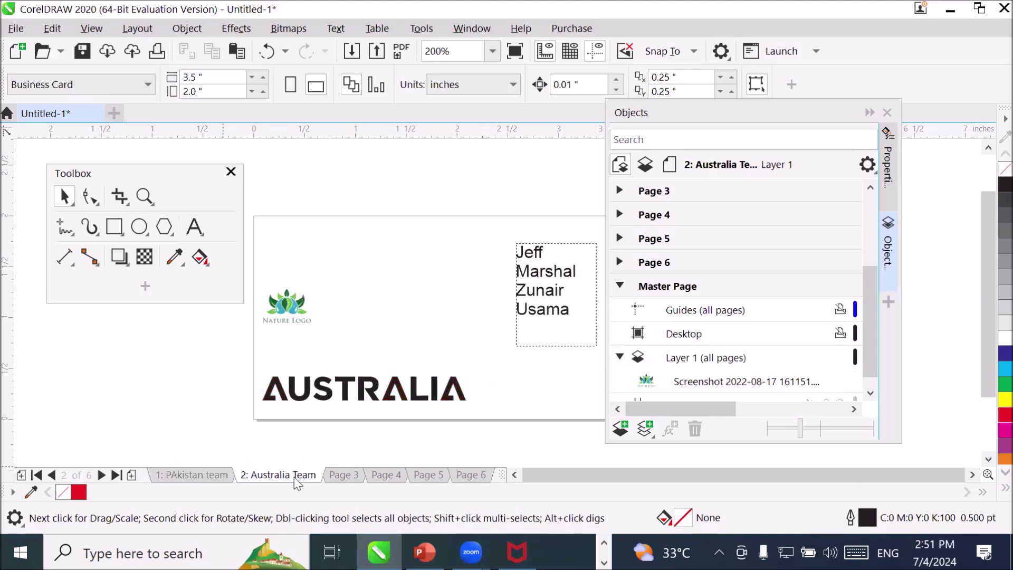
click(347, 473)
click(387, 475)
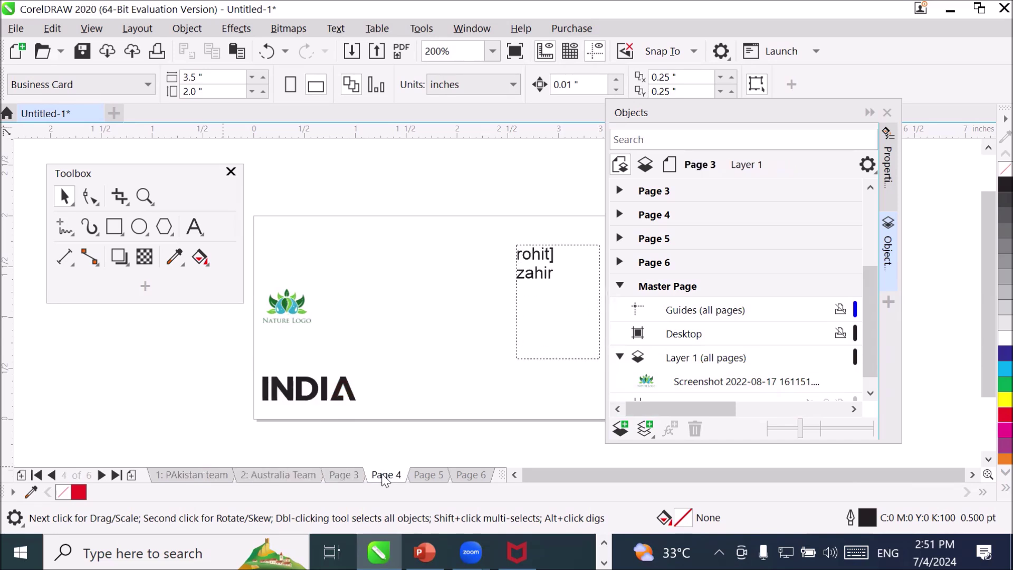
click(425, 476)
click(470, 475)
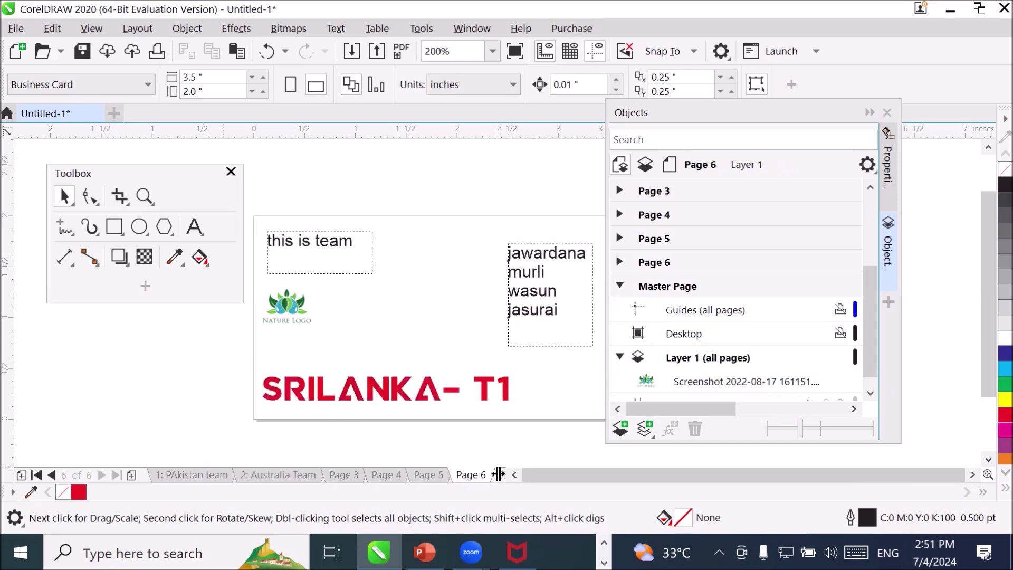
- On the PAkistan team page, enlarge the master-layer logo to about 1.147 × 0.968 in
click(198, 474)
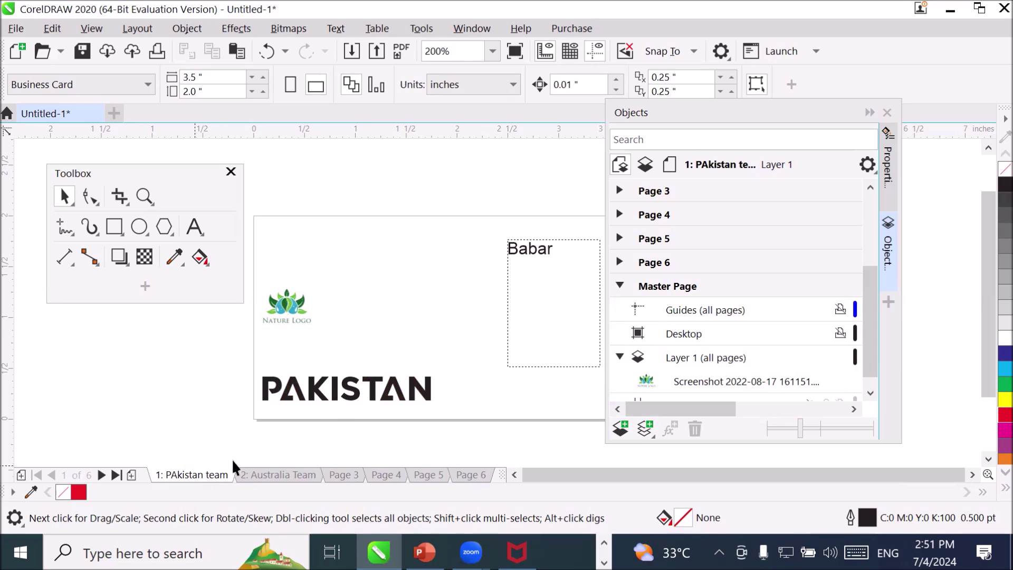
click(704, 390)
drag(314, 275, 537, 226)
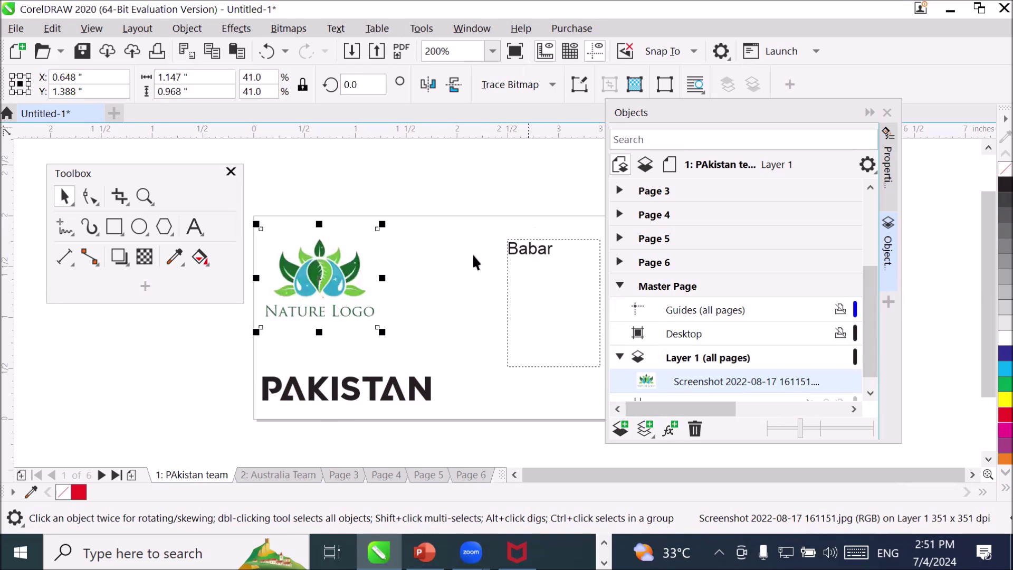
- Check the enlarged logo on the Australia Team page and Pages 3, 4 and 5
click(269, 475)
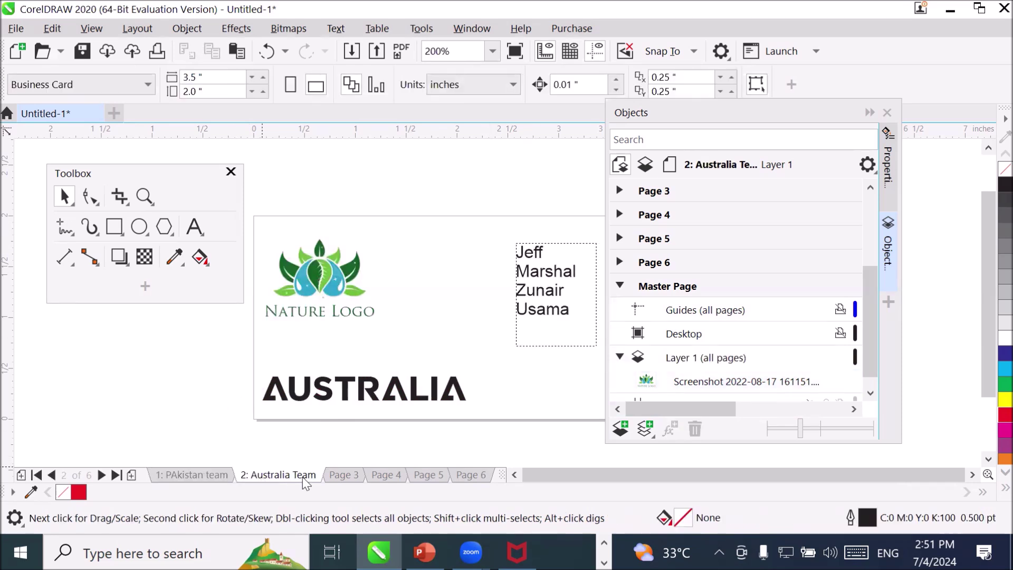
click(343, 476)
click(391, 478)
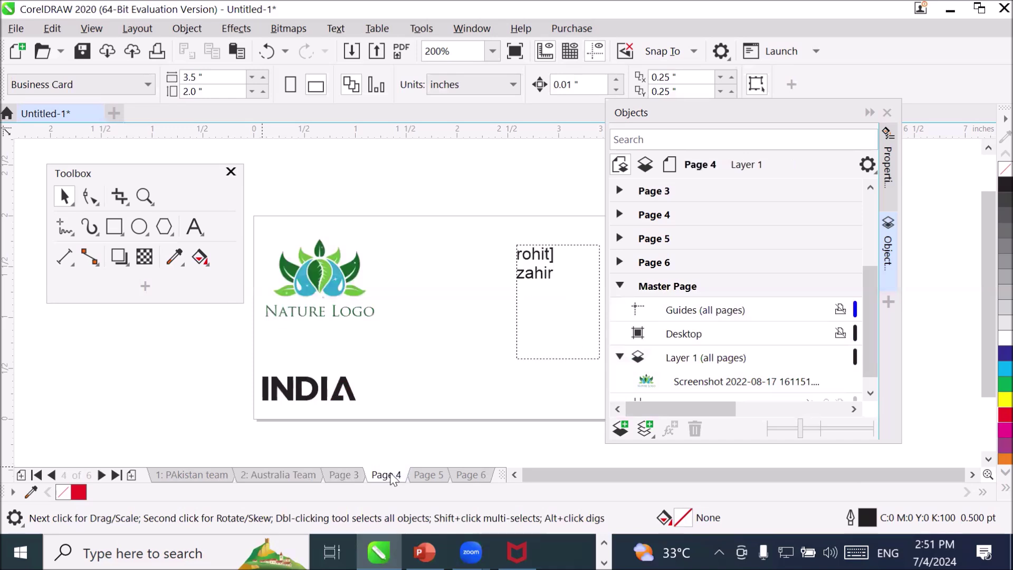
click(431, 478)
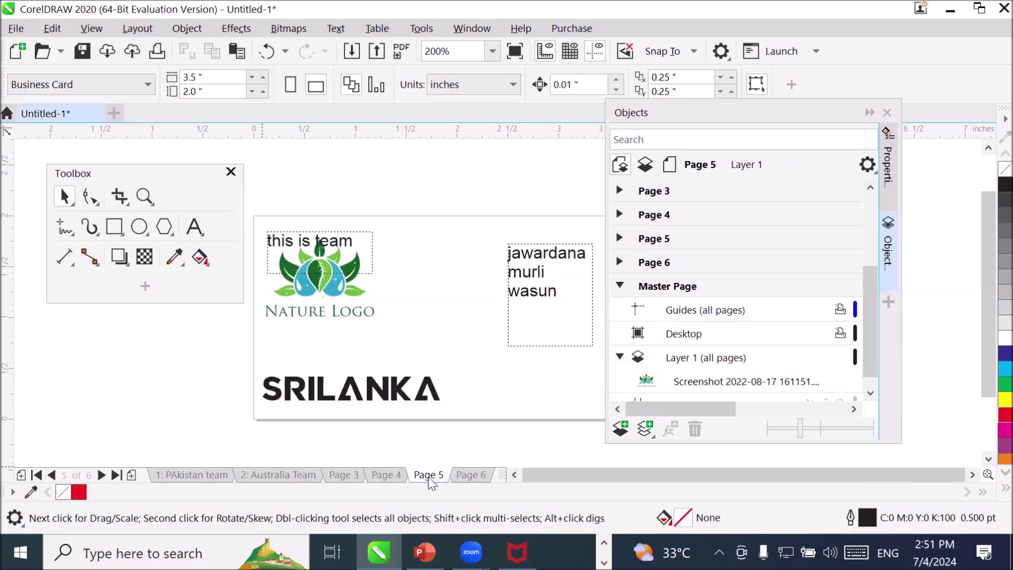
- On the PAkistan team page, draw a blue-filled ellipse about 0.187 × 0.219 in on the all-pages master layer, between the logo and the PAKISTAN heading
click(180, 476)
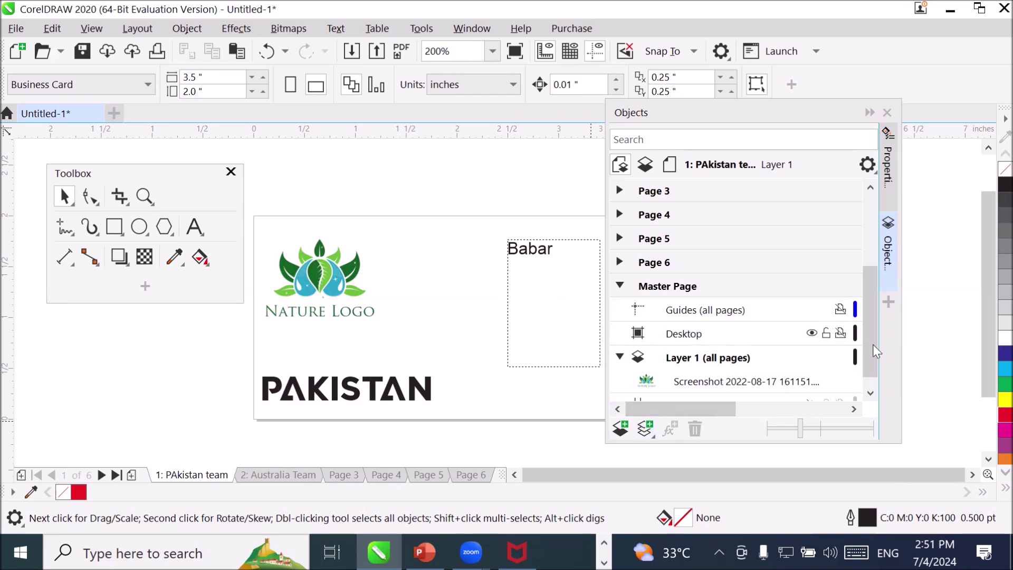
scroll(870, 350, down, 1)
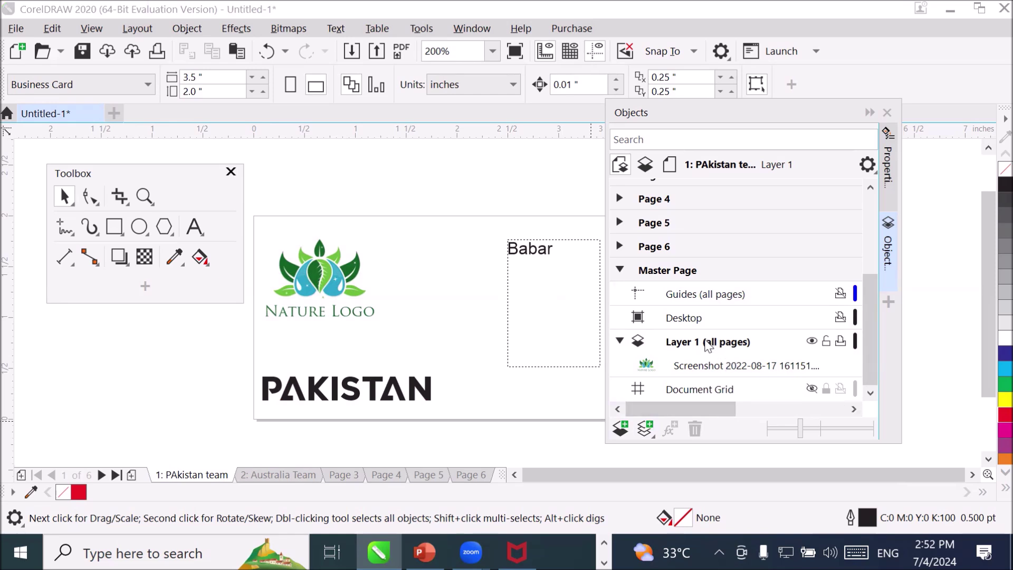
scroll(708, 345, up, 1)
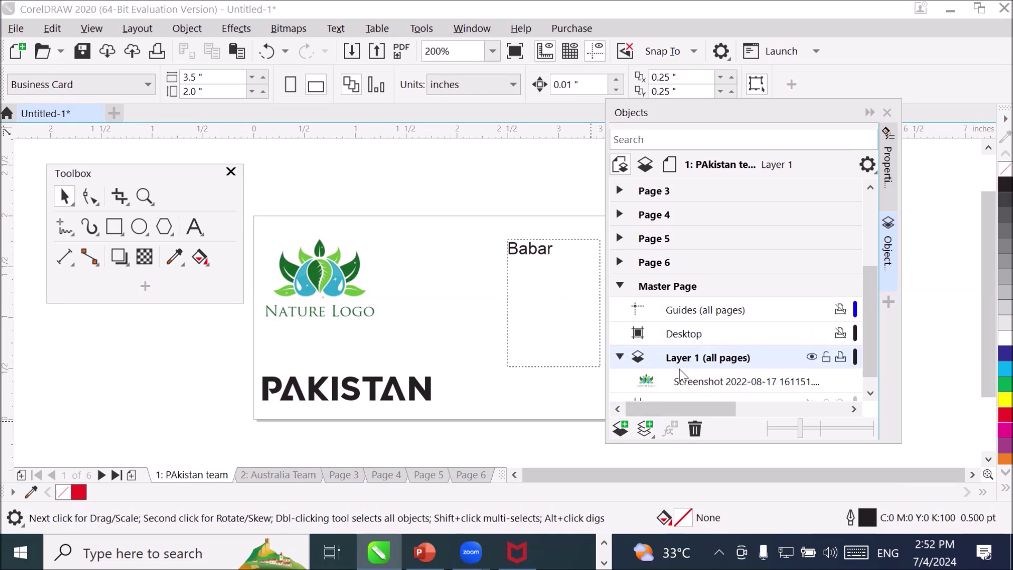
click(139, 227)
drag(261, 337, 286, 363)
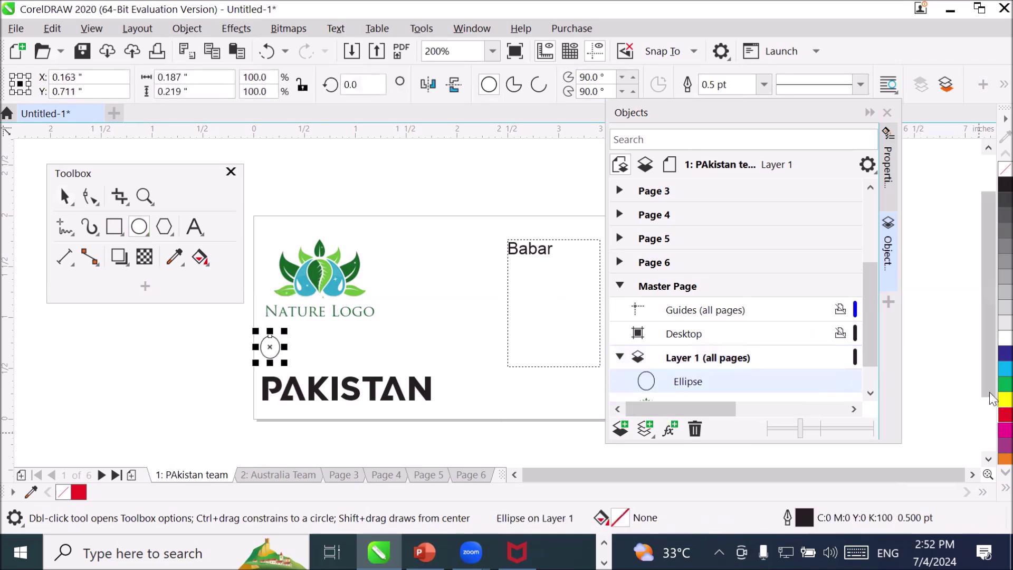
click(1002, 354)
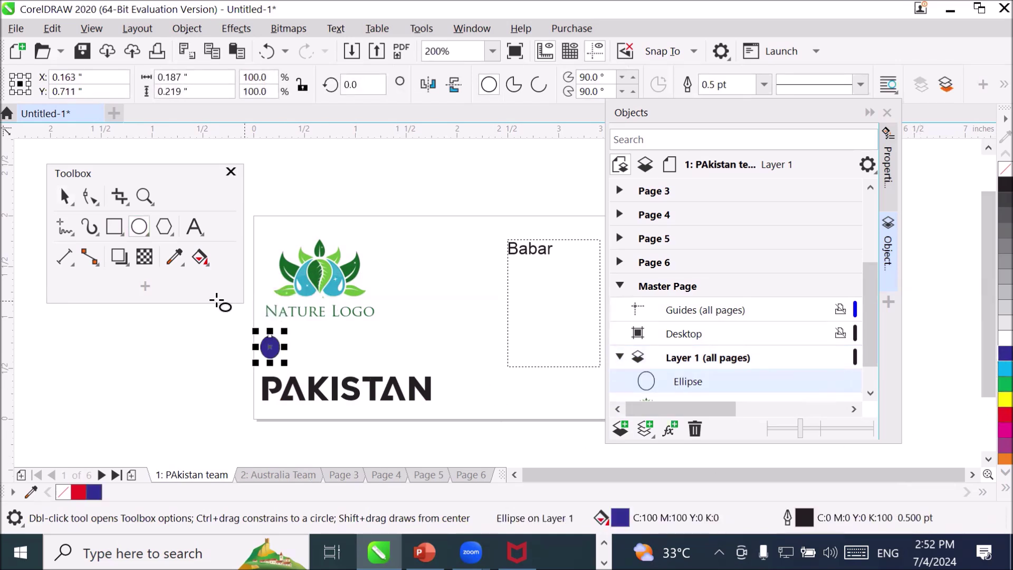
- Copy the blue ellipse sideways and repeat the duplication to form a row of five ellipses under the logo
click(66, 198)
drag(270, 346, 294, 348)
key(ctrl+r)
key(ctrl+r)
key(ctrl+r)
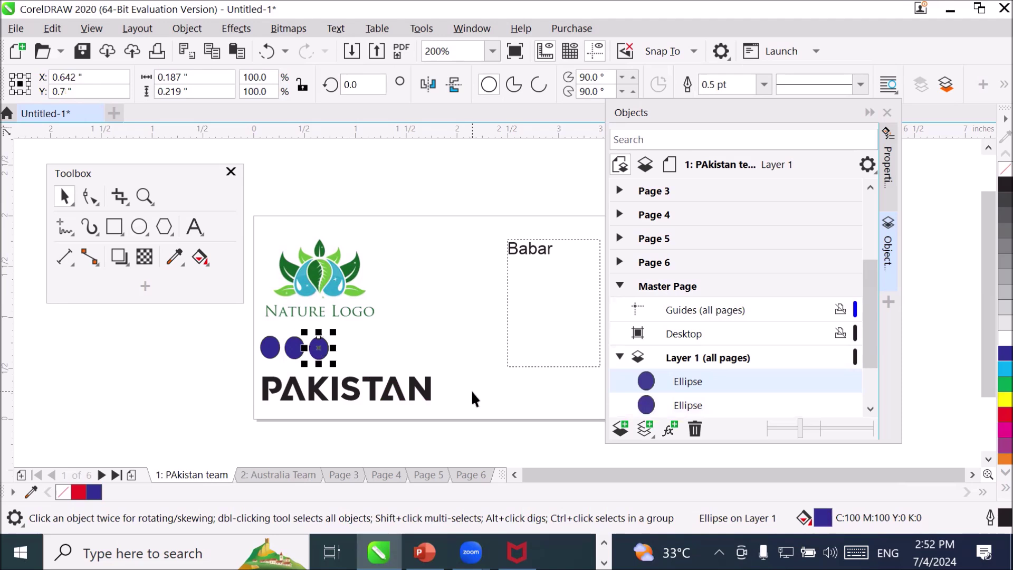
click(461, 331)
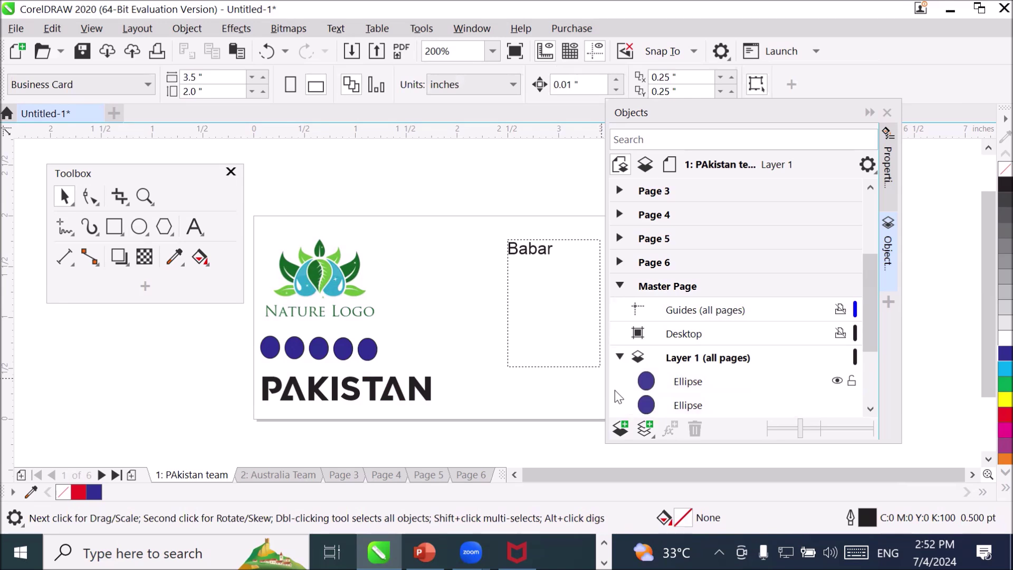
- Check the row of blue ellipses on the Australia Team page and Pages 3, 4 and 5
click(274, 472)
click(340, 476)
click(387, 476)
click(430, 475)
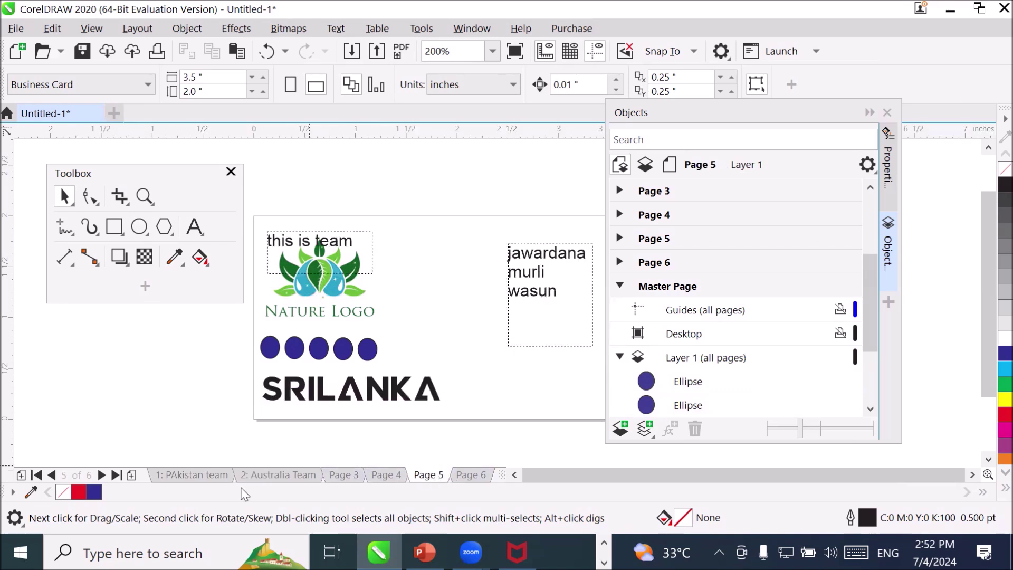
- On the PAkistan team page, draw a red-outlined rectangle about 1.865 × 0.521 in around the PAKISTAN heading on the all-pages master layer
click(190, 476)
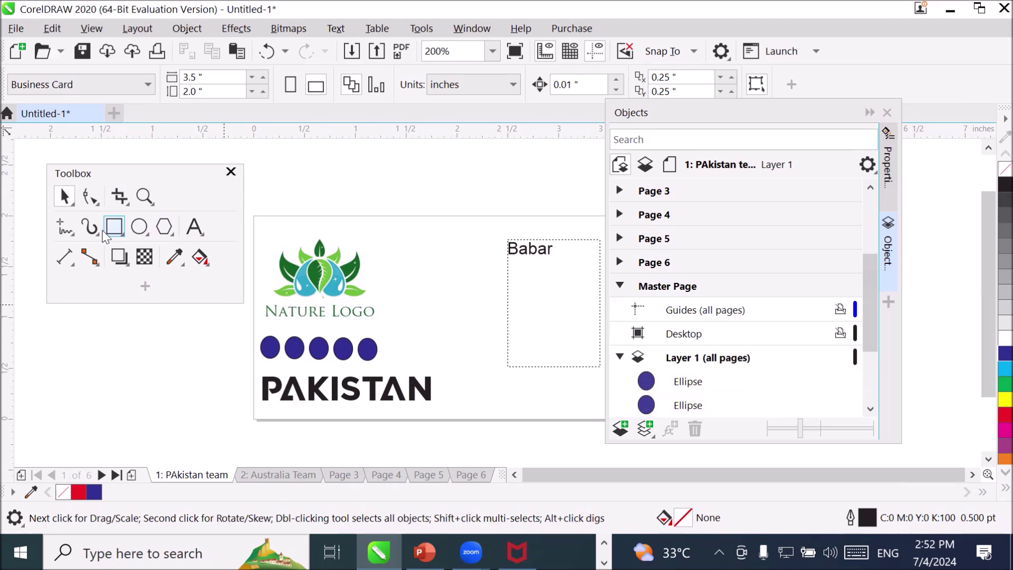
click(681, 359)
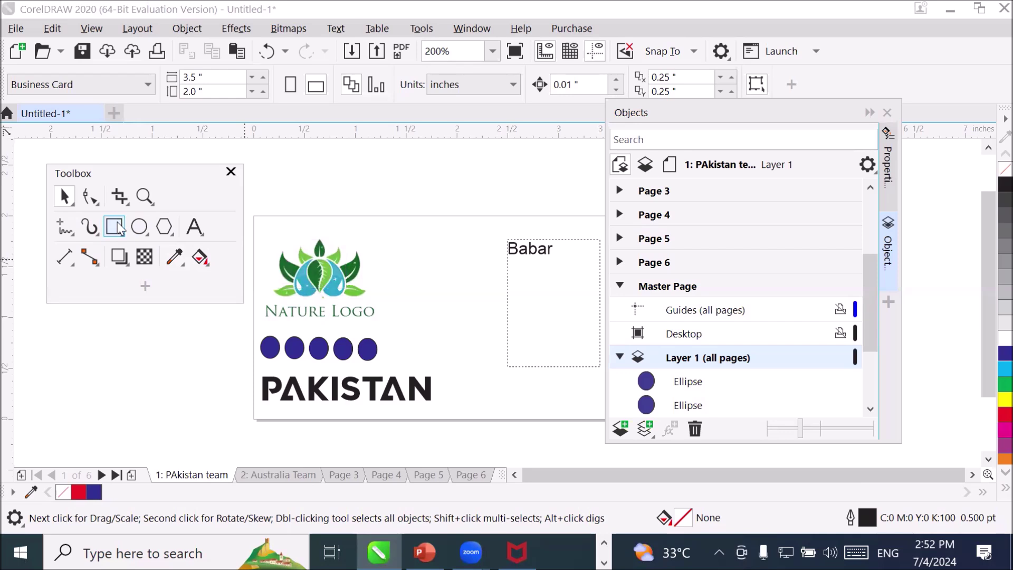
key(F6)
drag(259, 365, 448, 417)
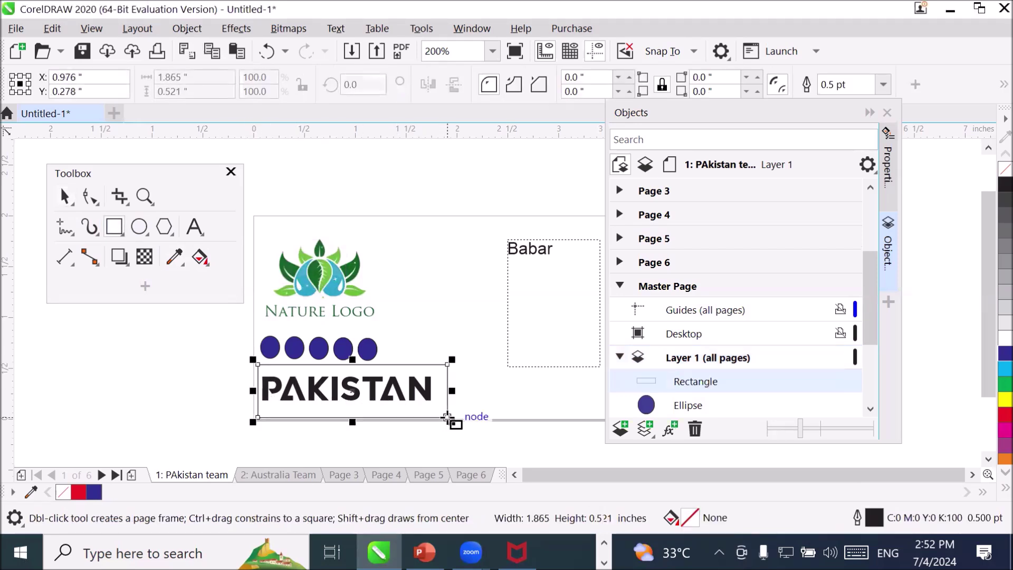
right_click(990, 417)
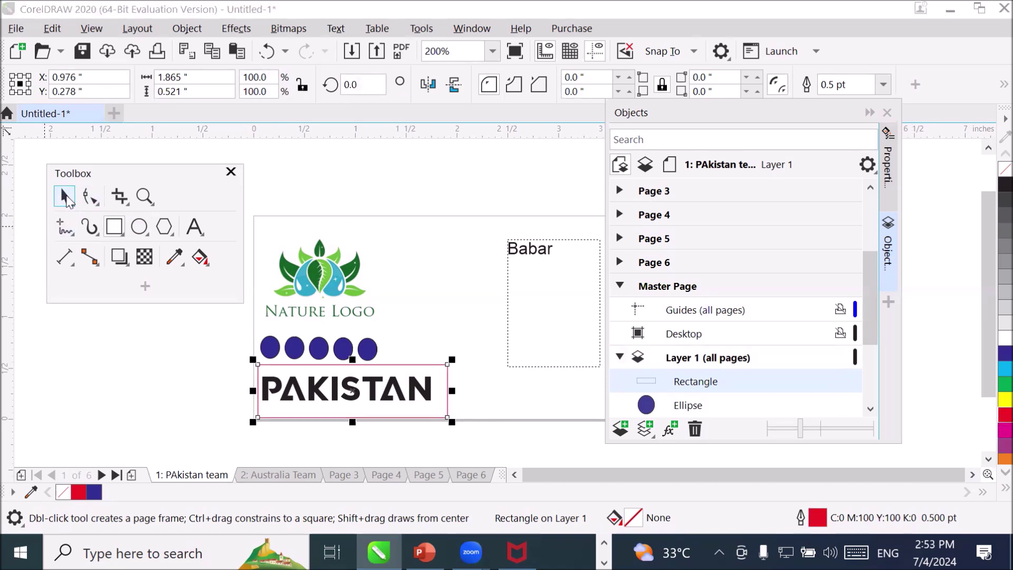
click(64, 197)
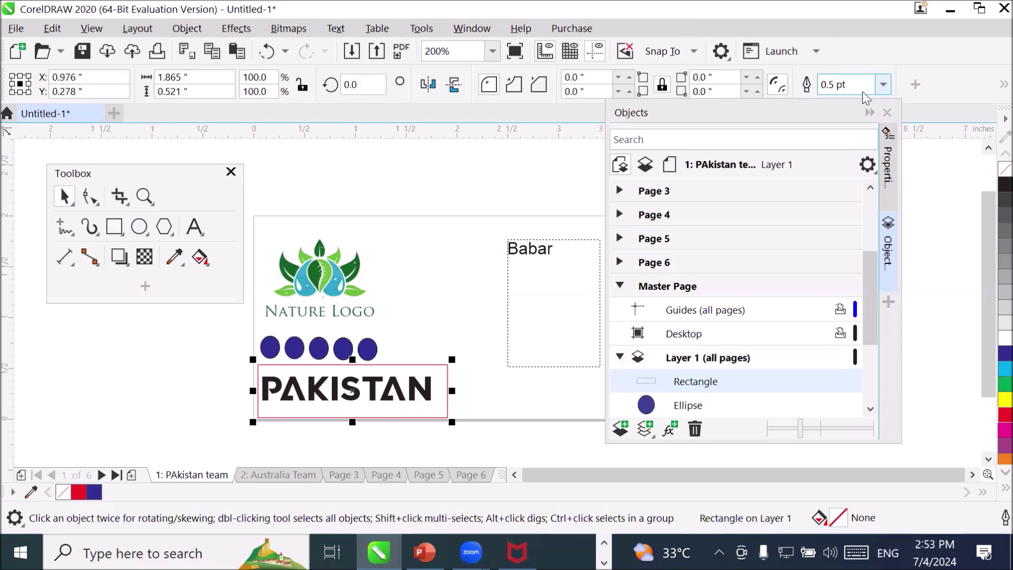
- Set the outline of the red rectangle around the PAKISTAN heading to 8 pt and check the frame on the other pages
click(883, 85)
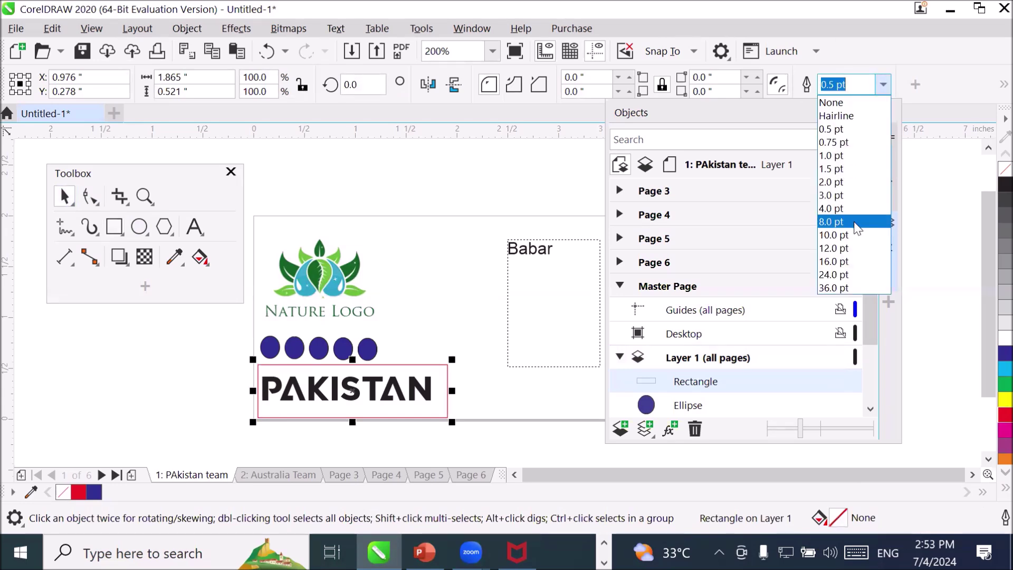
click(854, 221)
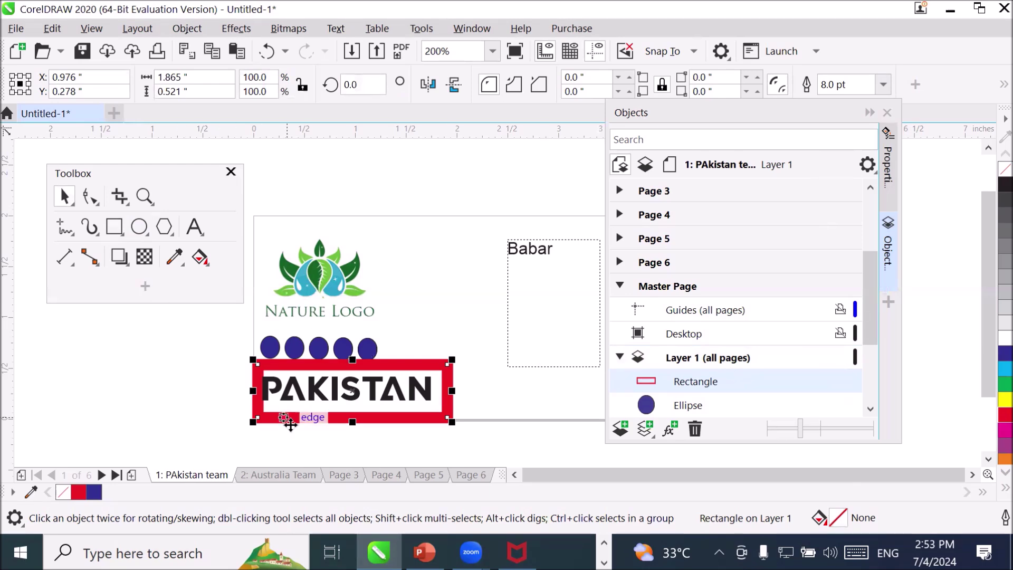
click(252, 477)
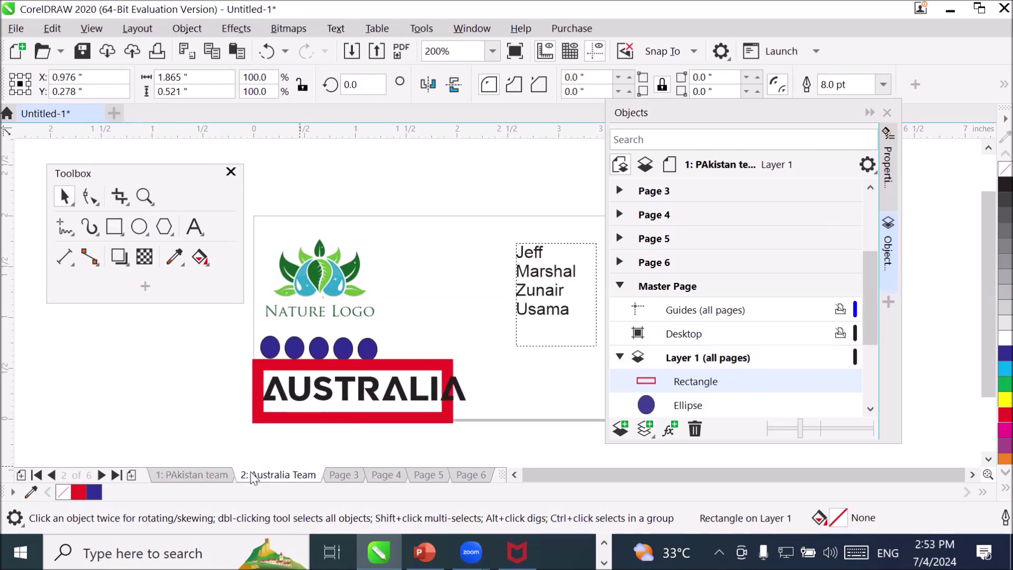
click(335, 477)
click(386, 475)
click(429, 475)
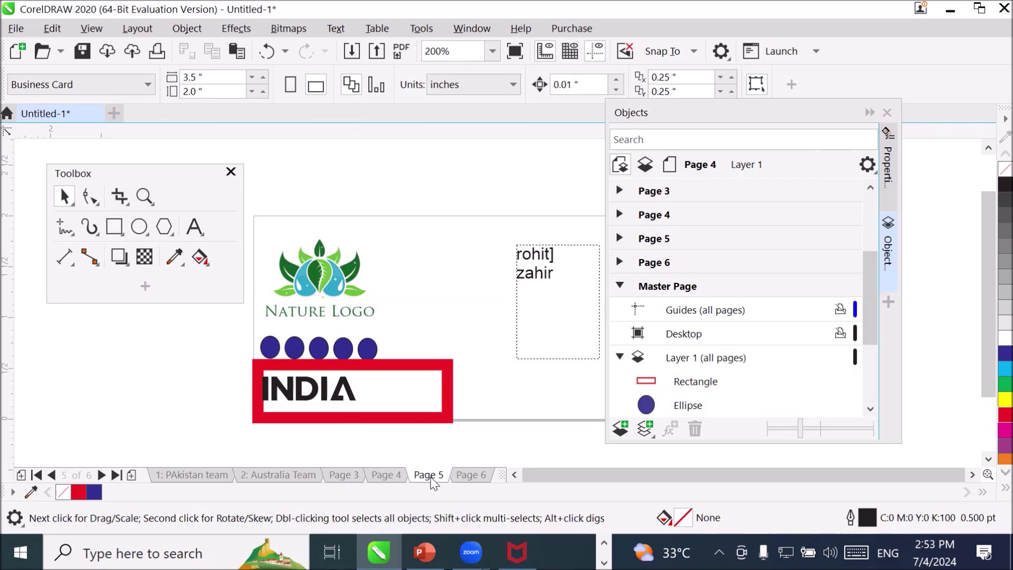
click(478, 474)
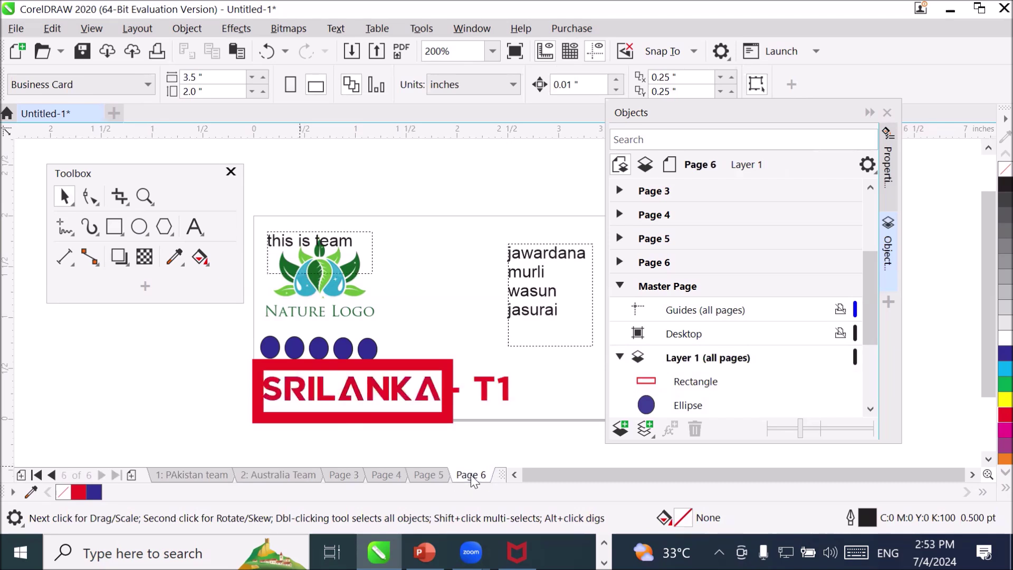
click(655, 287)
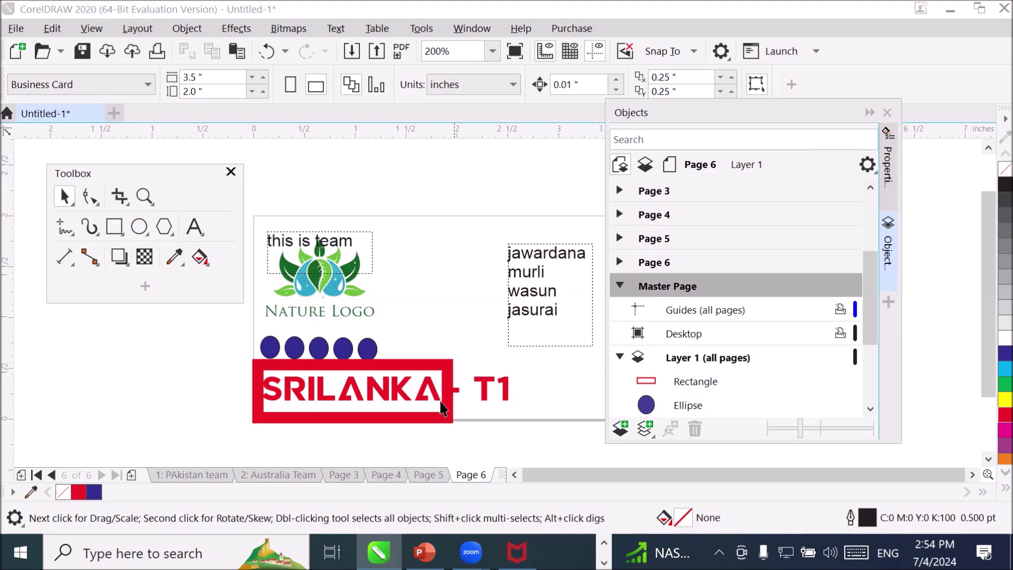
- From the PAkistan team page, insert a page number on all pages
click(185, 473)
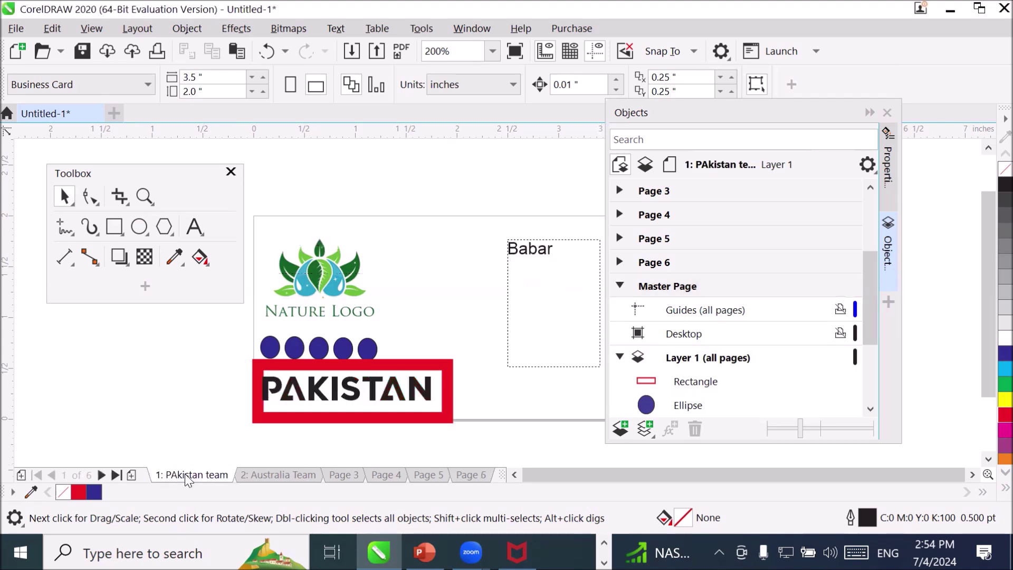
click(697, 358)
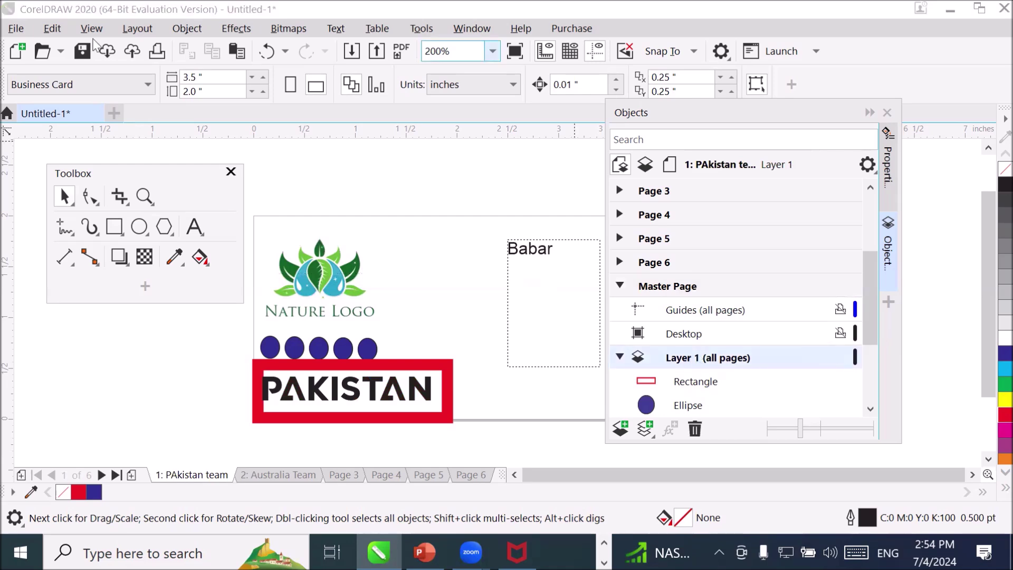
click(136, 28)
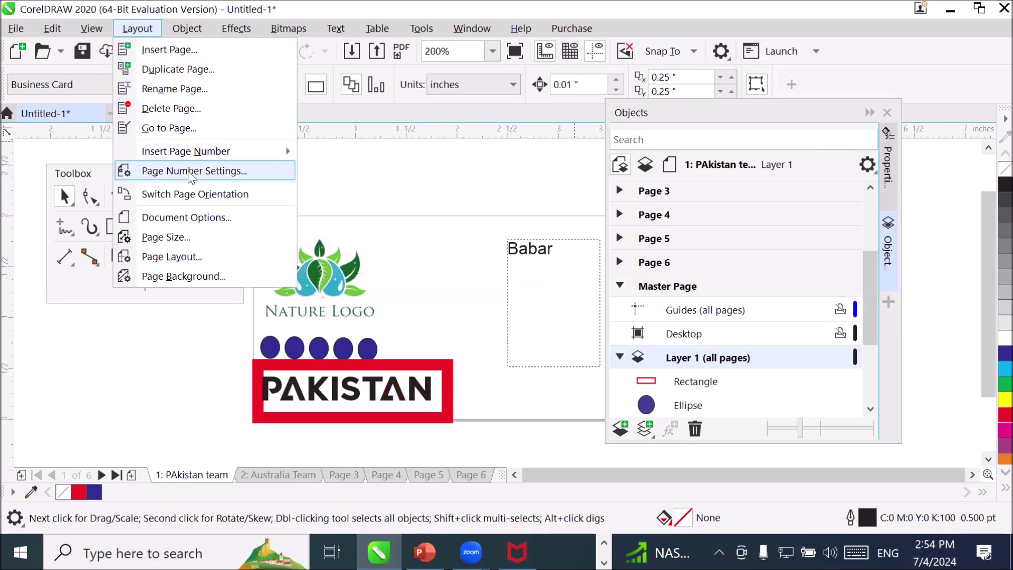
mouse_move(219, 159)
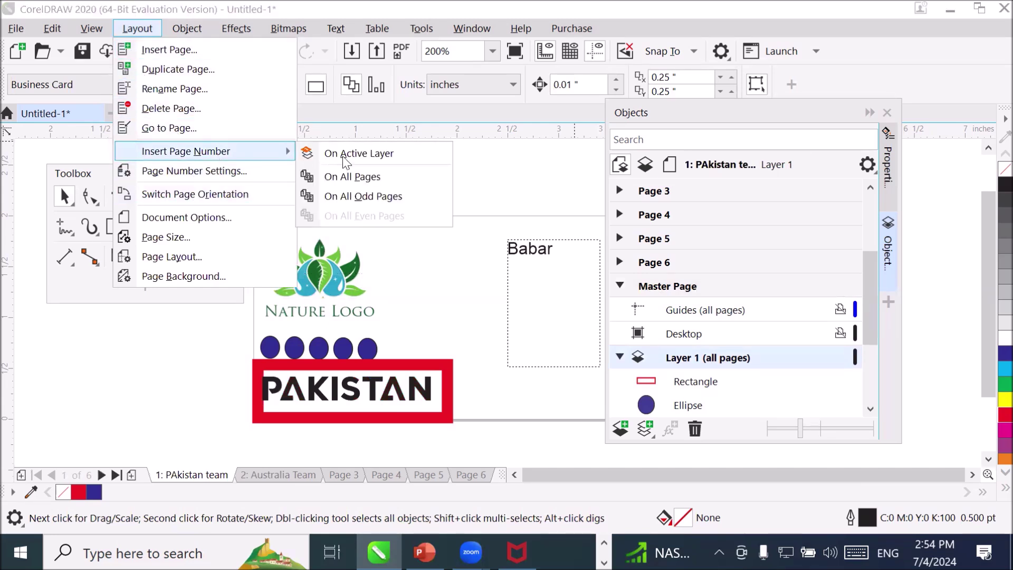
click(381, 178)
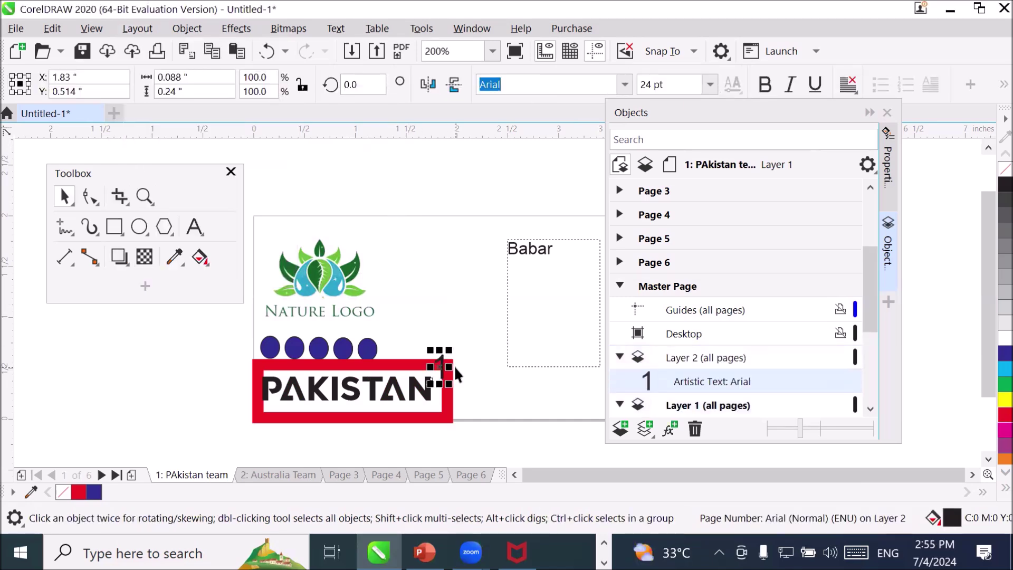
- Move the page number to the card's lower-right corner, centred at about X 3.236 in, Y 0.195 in
mouse_move(437, 370)
mouse_down()
mouse_move(483, 391)
mouse_move(437, 362)
mouse_move(426, 378)
mouse_up()
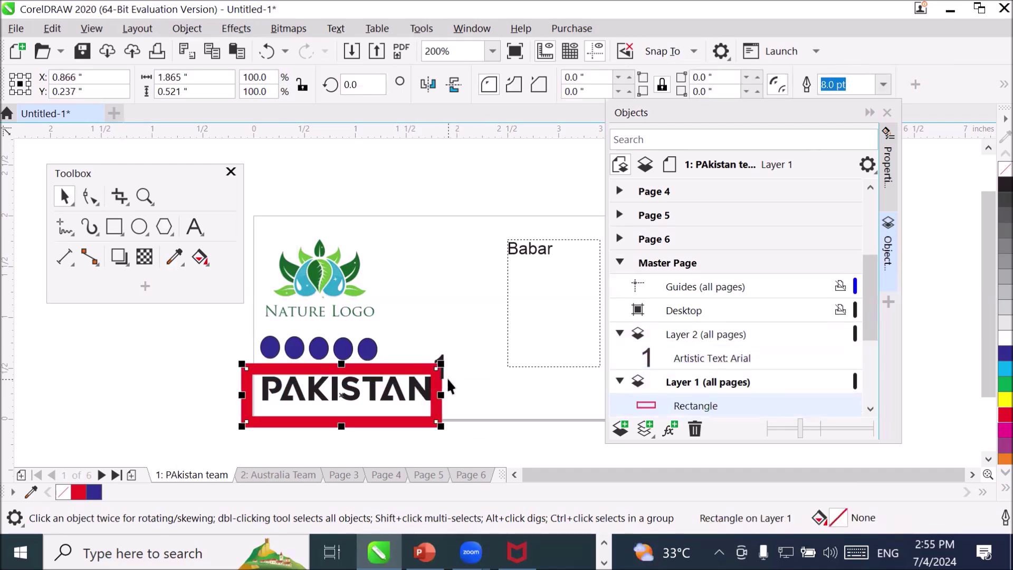
key(ctrl+z)
scroll(451, 366, up, 2)
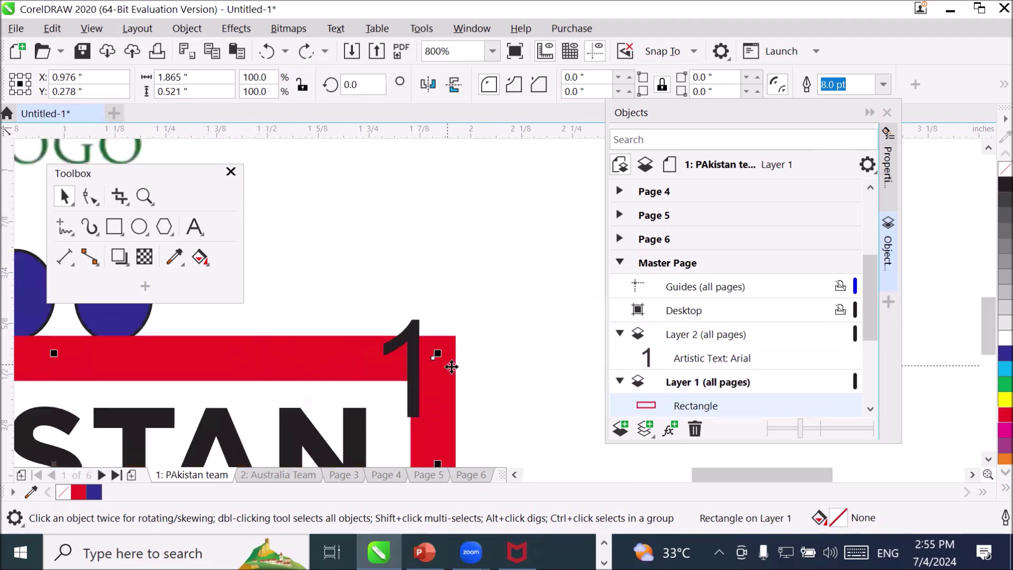
click(413, 345)
drag(413, 345, 529, 382)
scroll(582, 354, down, 2)
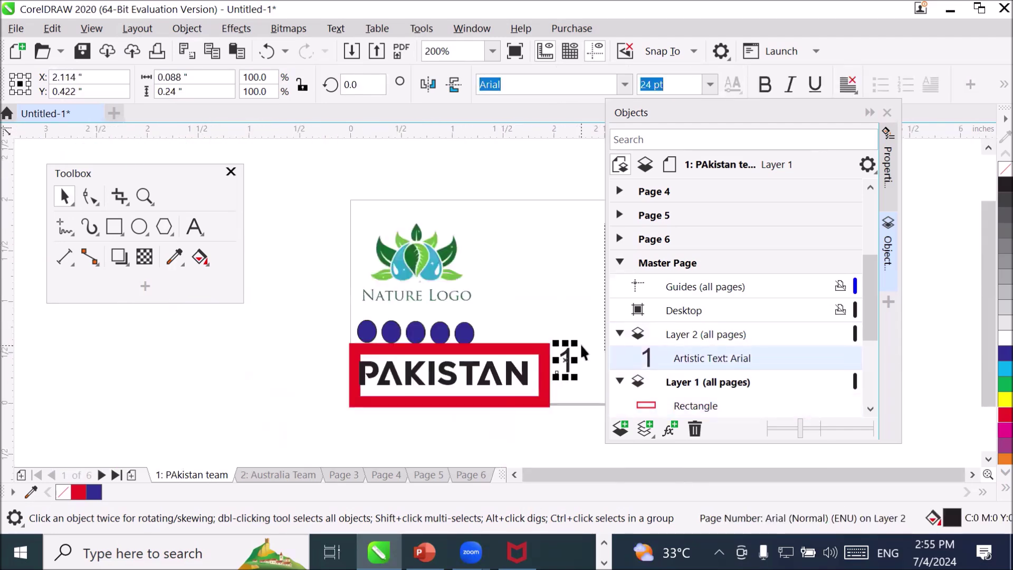
click(870, 112)
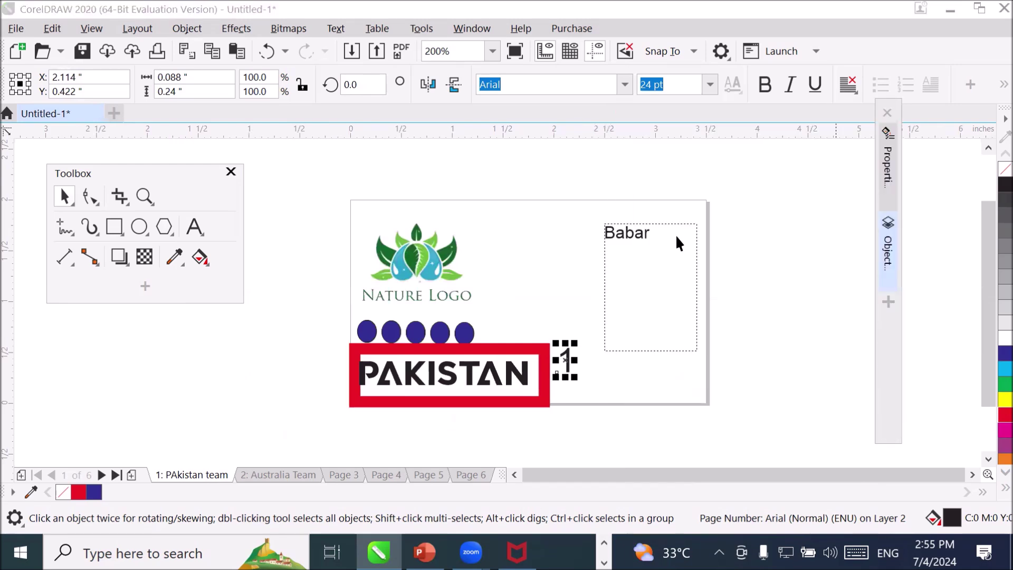
drag(565, 359, 672, 381)
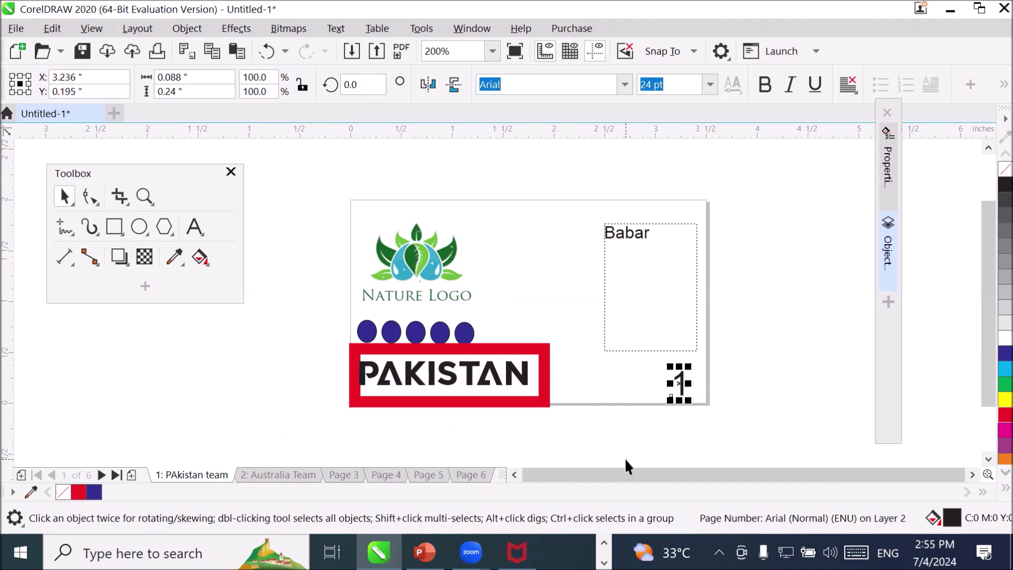
- Draw an unfilled ellipse about 0.505 × 0.479 in around the page number on the all-pages master Layer 2
click(139, 226)
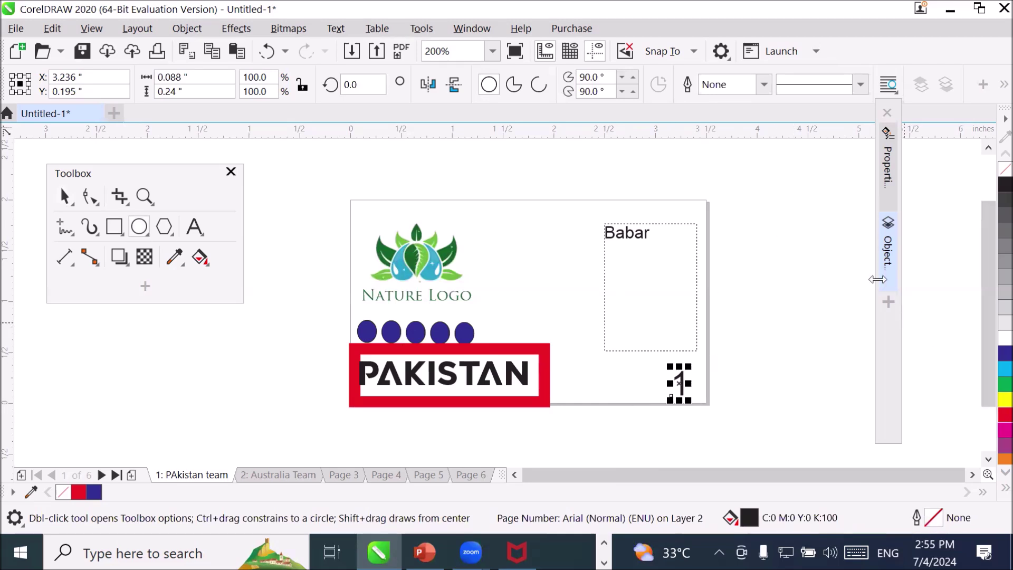
click(889, 254)
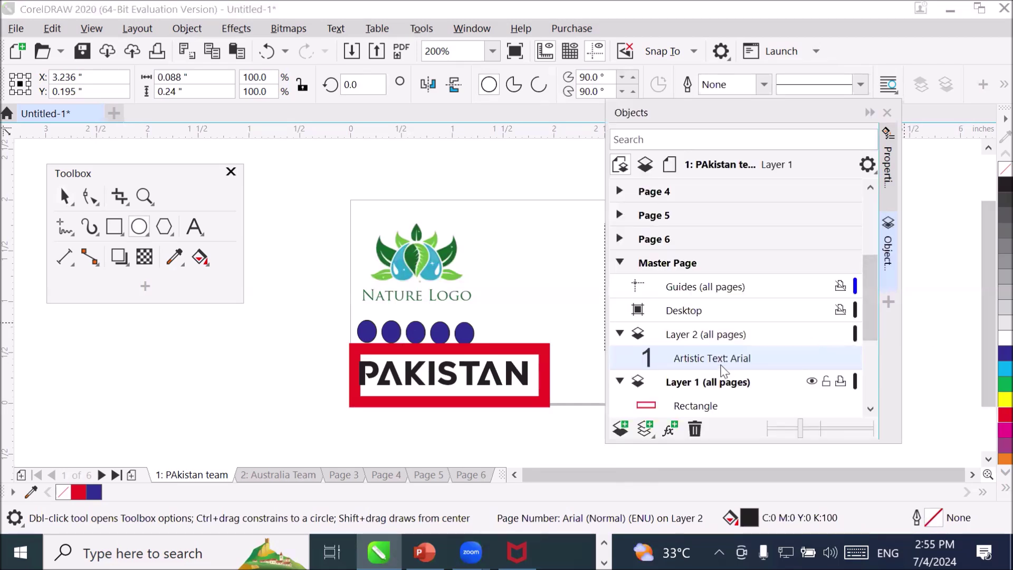
click(711, 335)
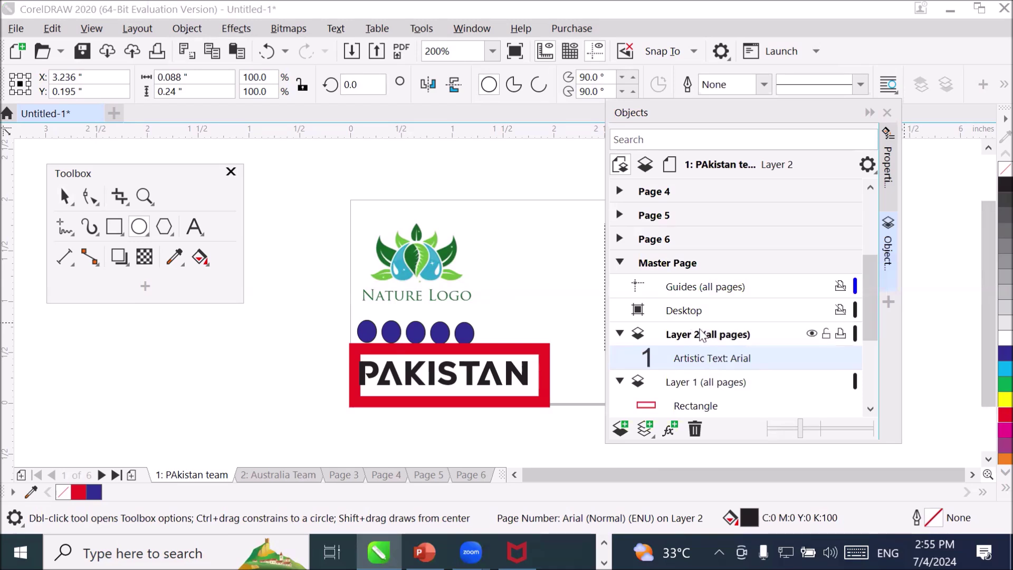
click(687, 272)
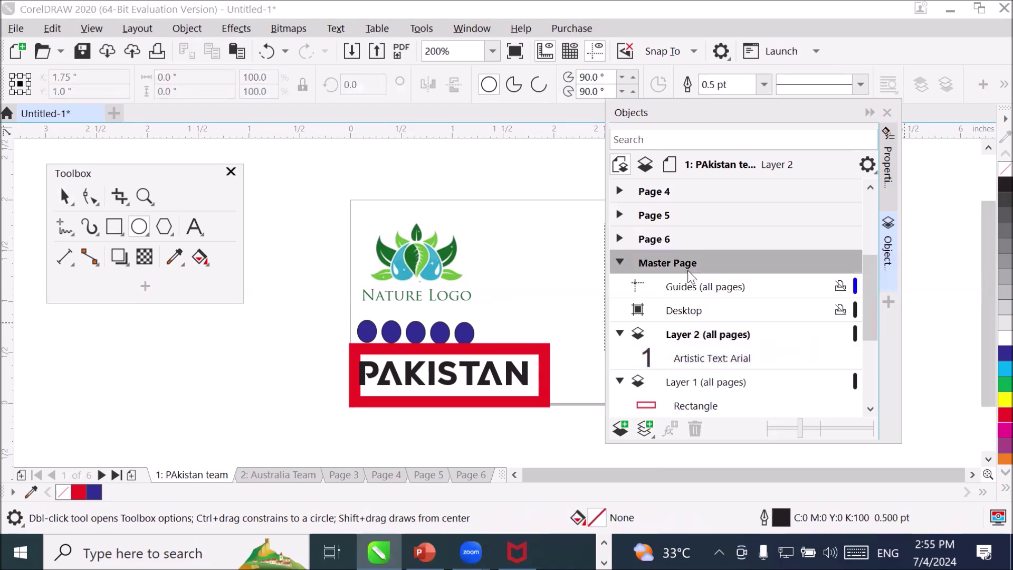
click(692, 337)
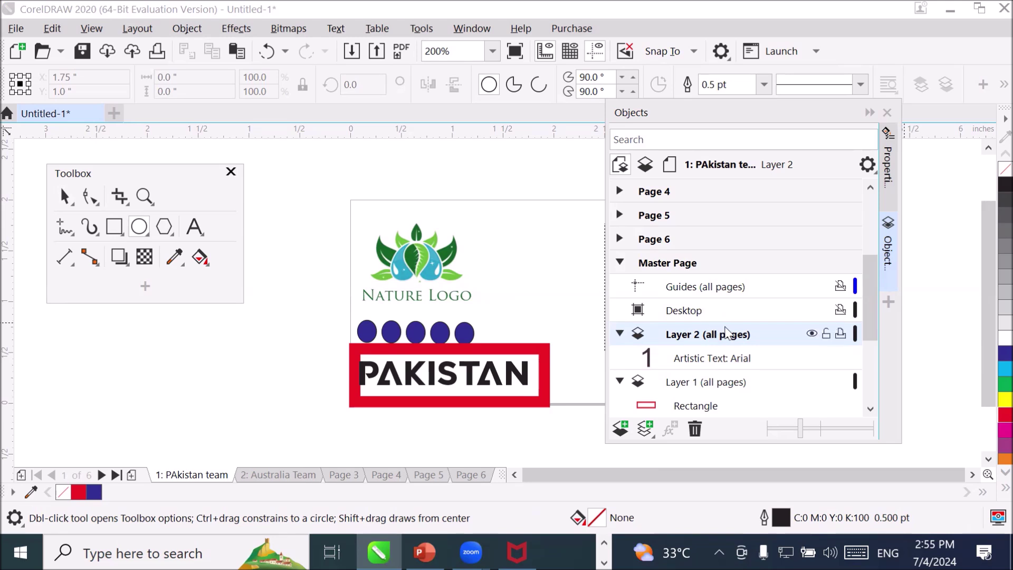
click(696, 409)
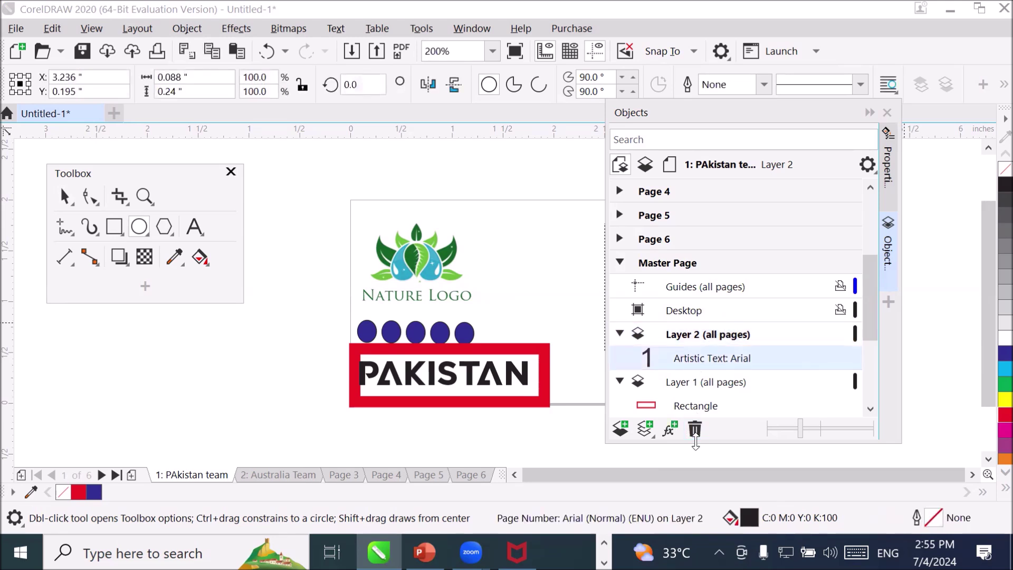
click(685, 334)
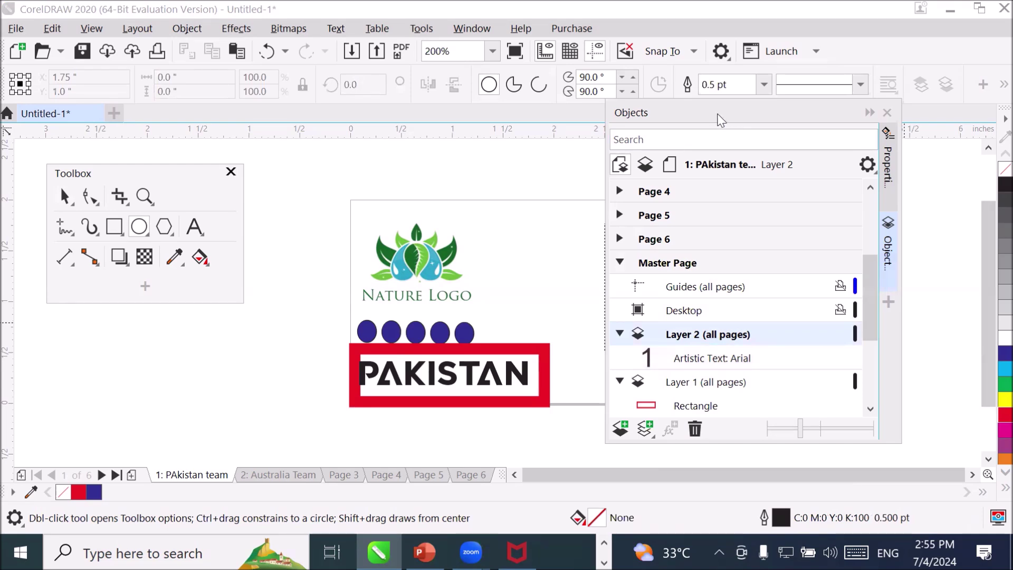
drag(721, 120, 231, 135)
drag(60, 186, 18, 208)
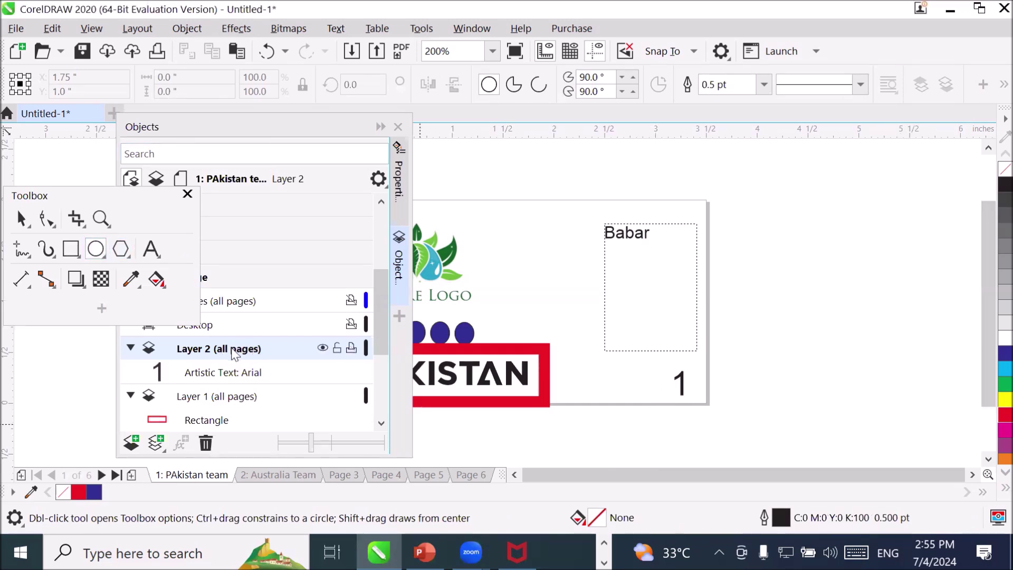
drag(659, 357, 711, 406)
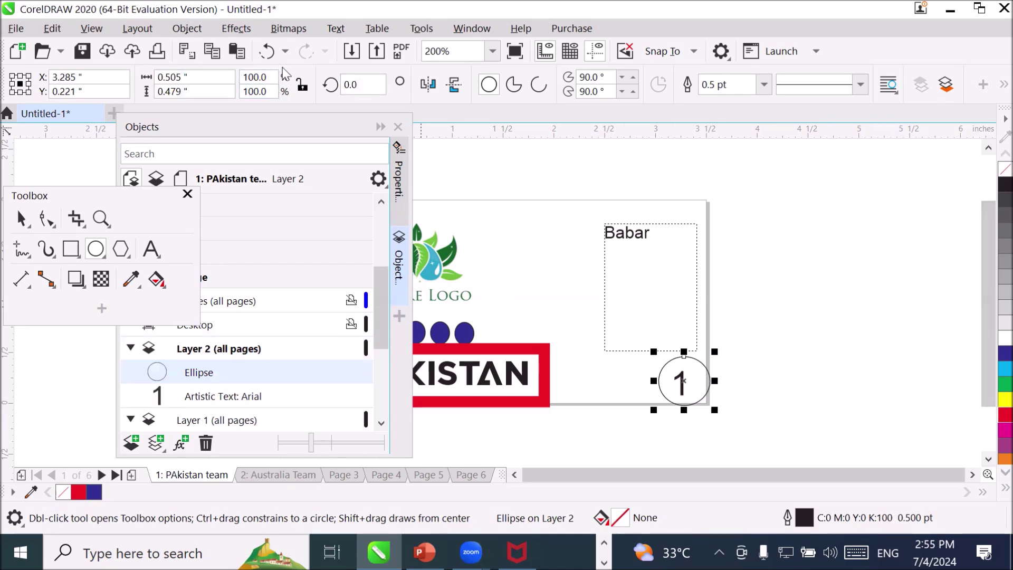
- Clear the Objects docker off the card and check the circled page number on the Australia Team page and Pages 3 to 6
click(279, 127)
drag(280, 127, 907, 142)
click(305, 474)
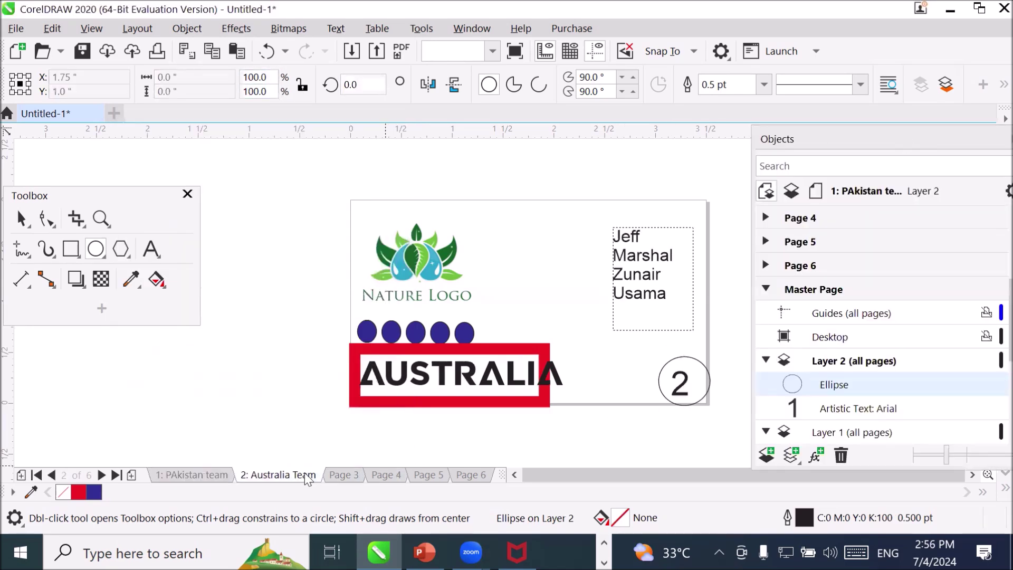
click(343, 474)
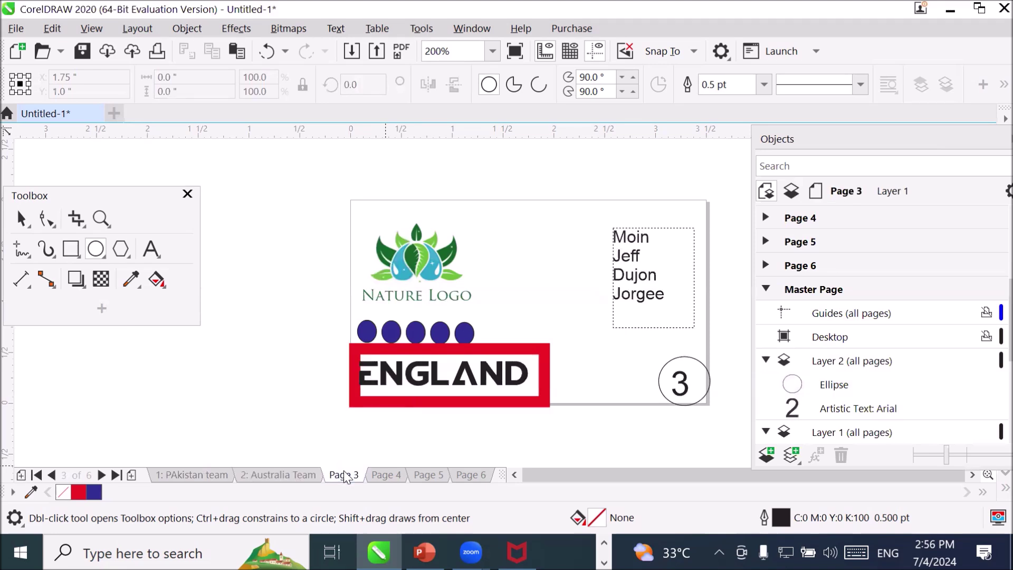
click(380, 475)
click(428, 475)
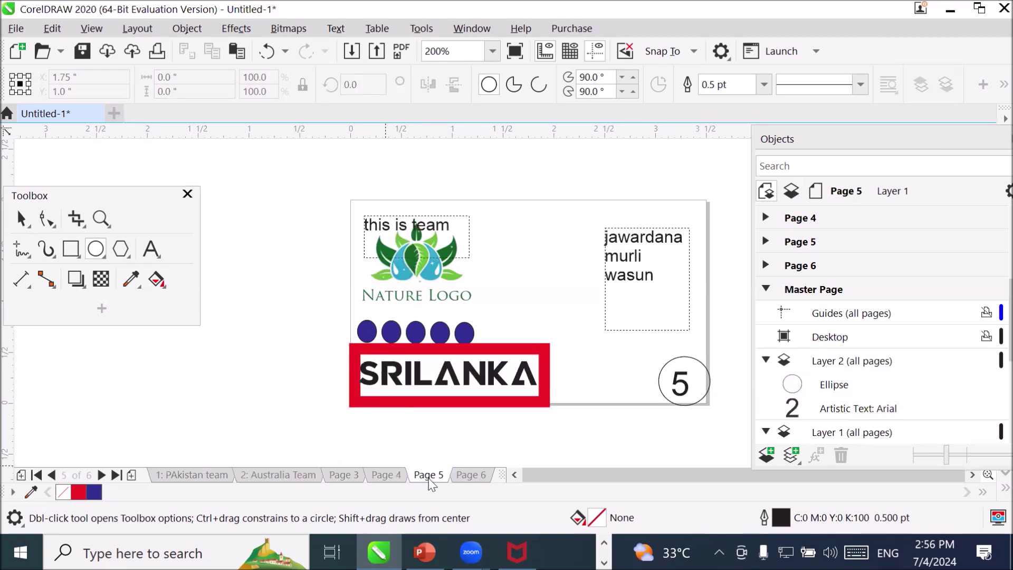
click(462, 477)
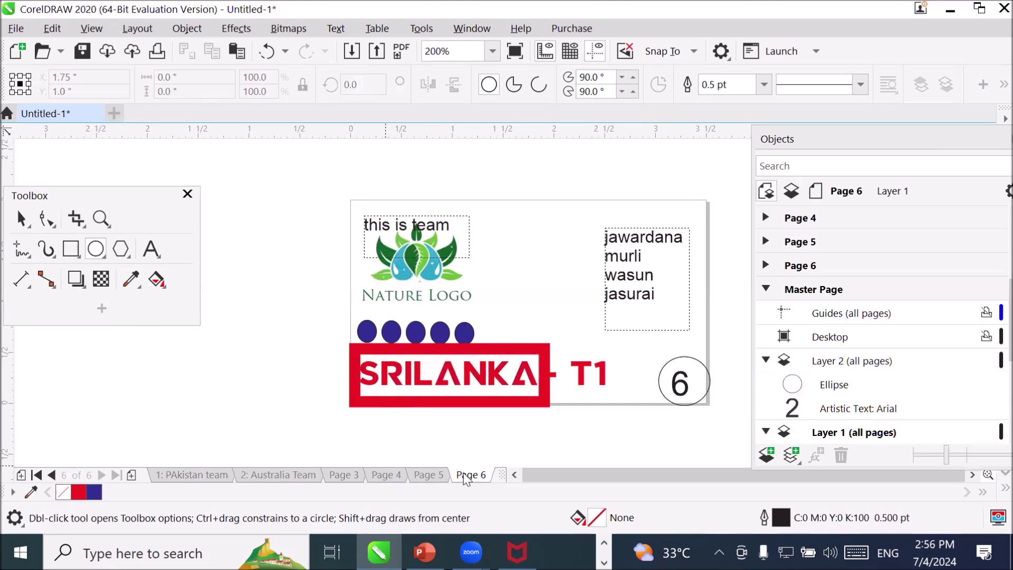